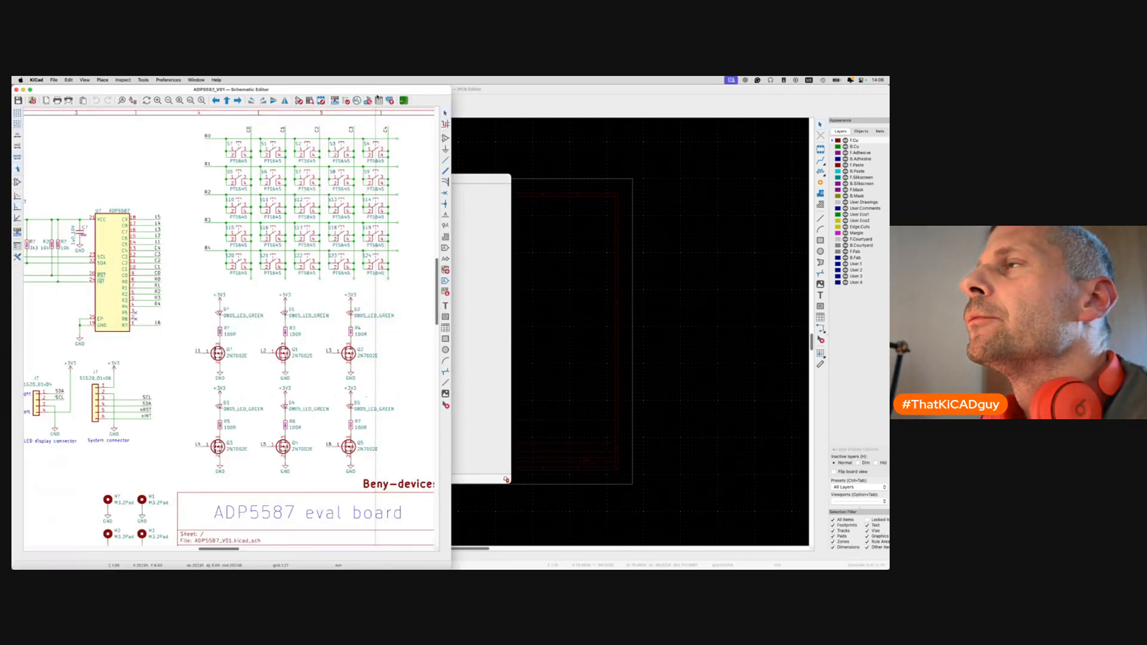
Maximize the schematic window, annotate all symbols and save the schematic.
double_click(343, 90)
click(335, 100)
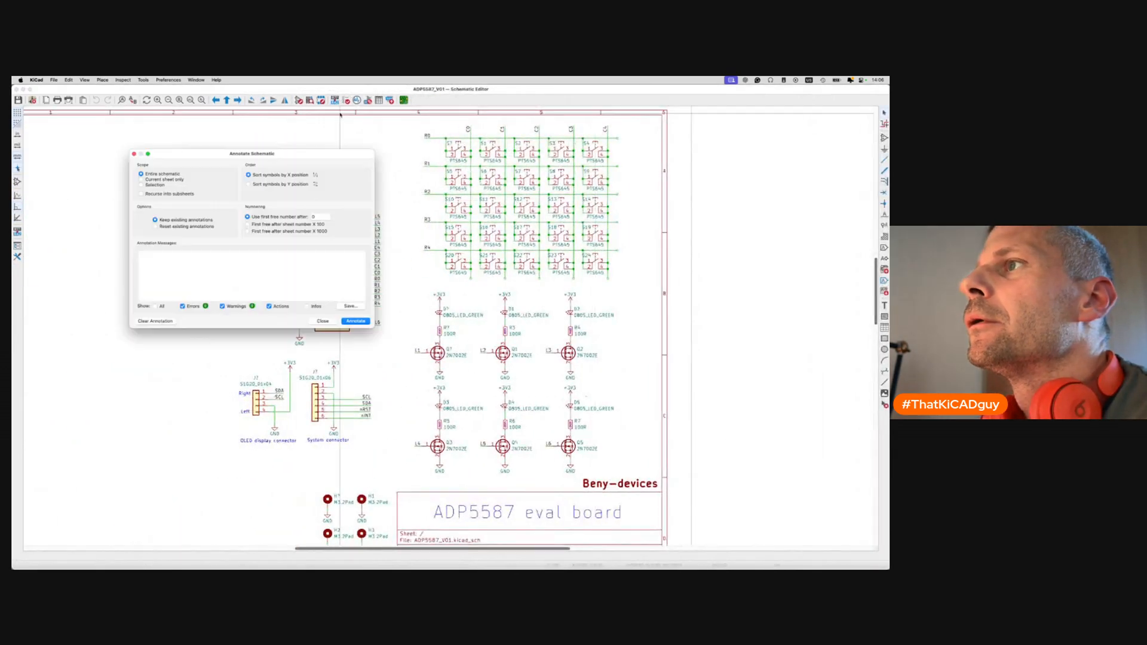
click(362, 322)
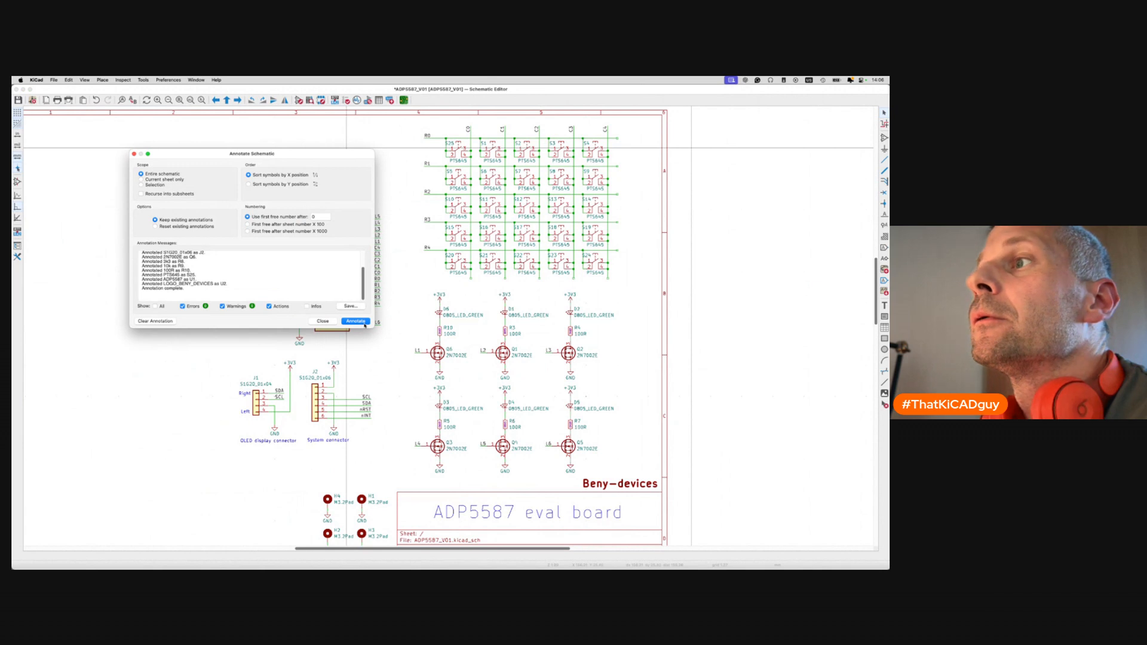
click(323, 322)
key(super+s)
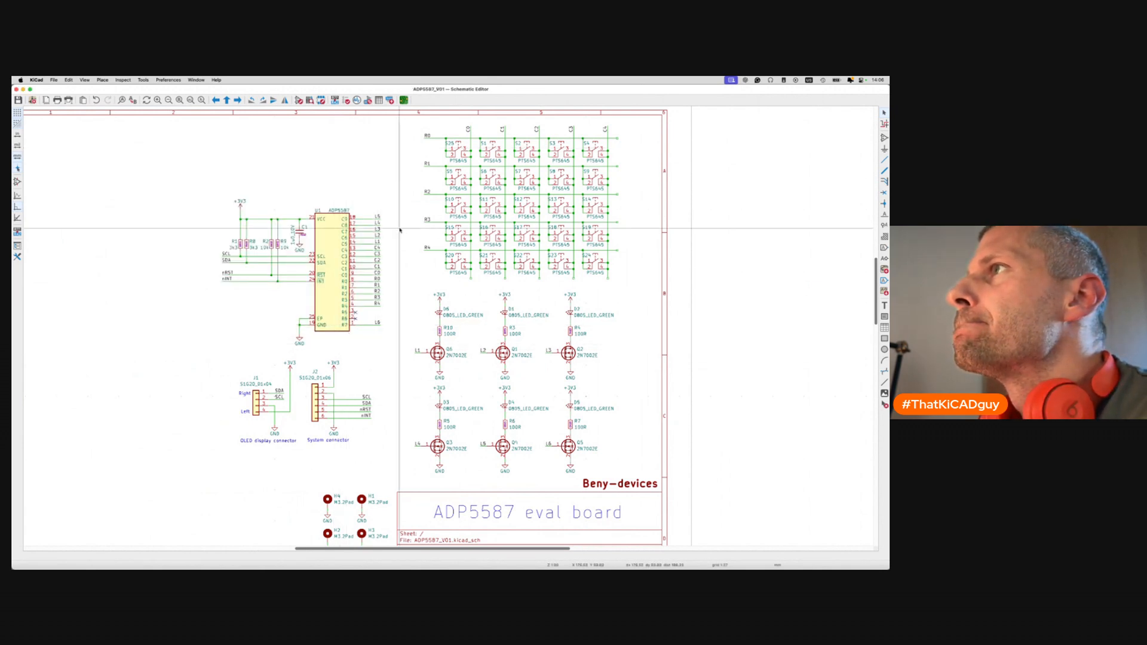
Inspect switch S25 and the R1 net label, then run Update PCB from Schematic (F8).
click(458, 150)
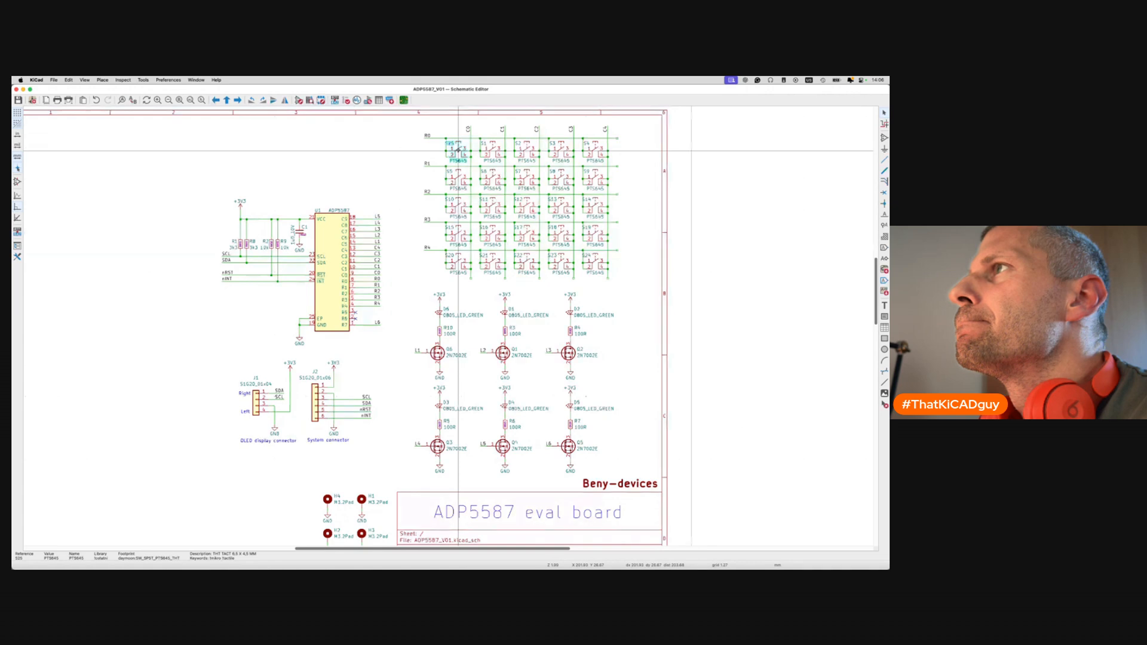
click(426, 164)
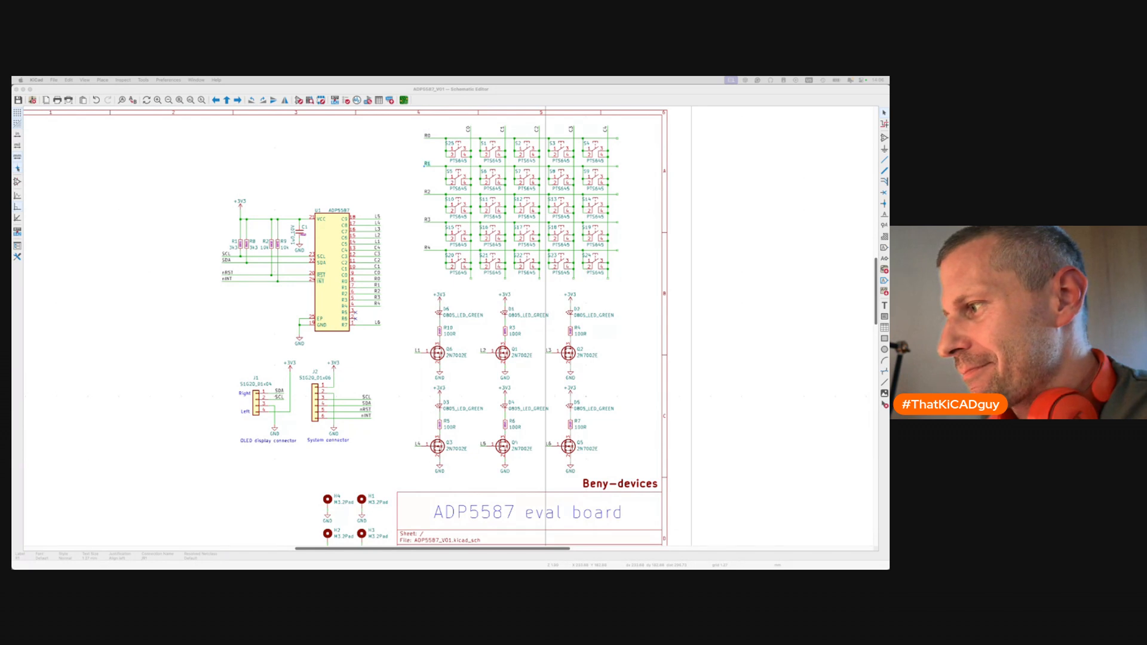
click(632, 298)
key(F8)
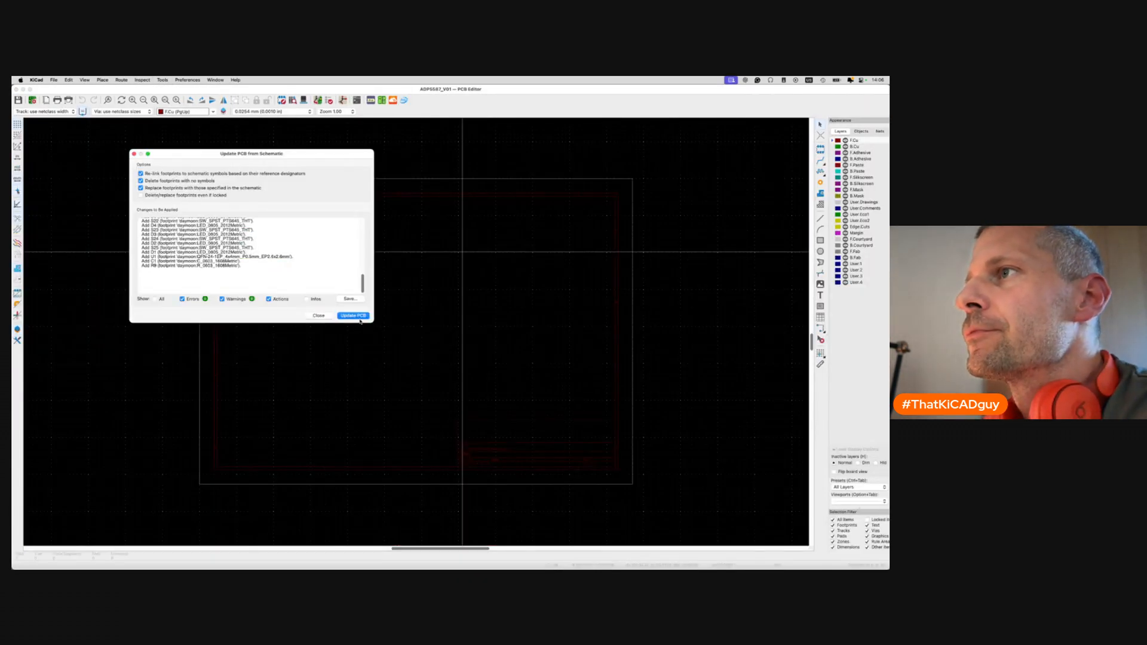
Apply the schematic update, place the new footprints on the board and save.
click(357, 316)
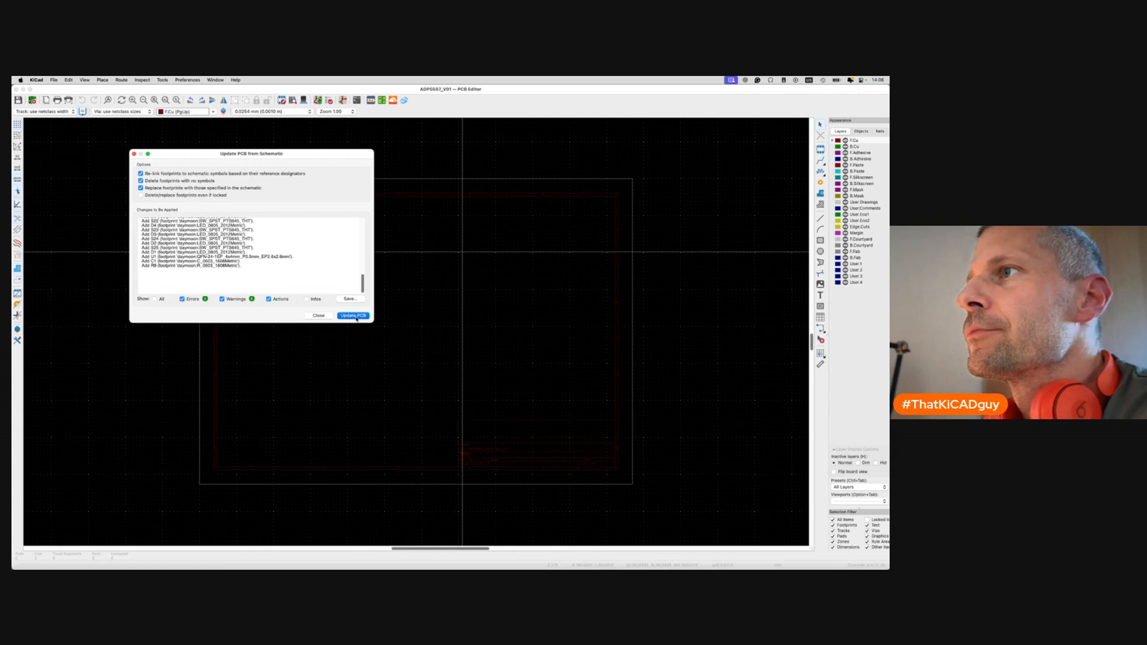
click(319, 315)
click(354, 341)
key(super+s)
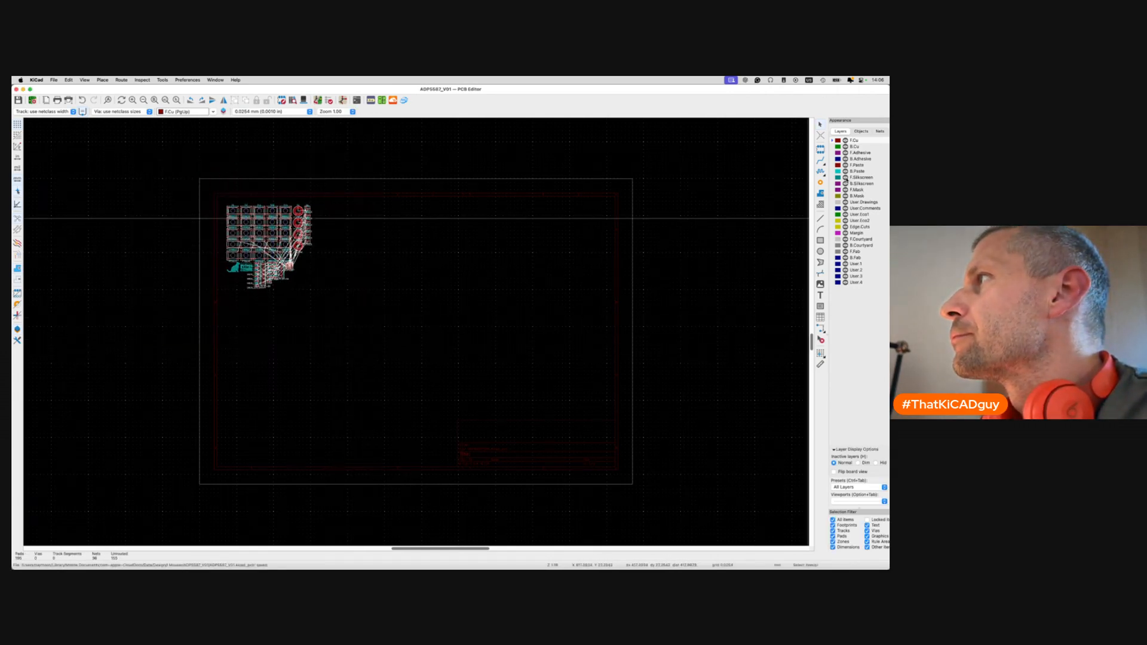
Hide footprint Values and the F.Fab layer, then zoom in on the footprints.
click(861, 131)
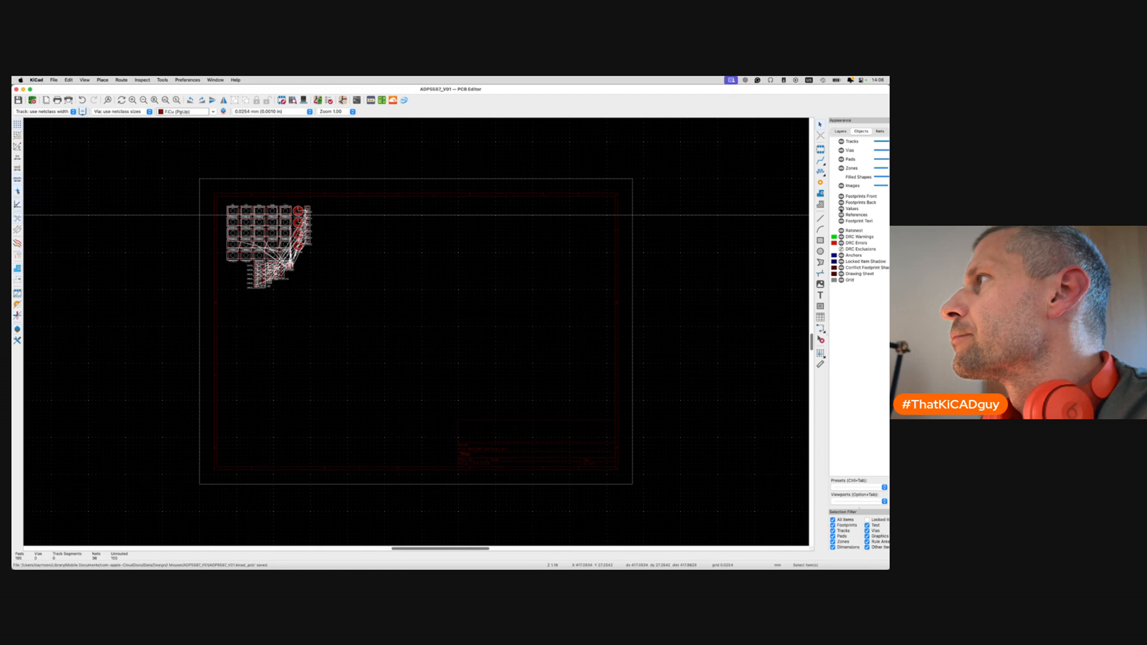
click(841, 208)
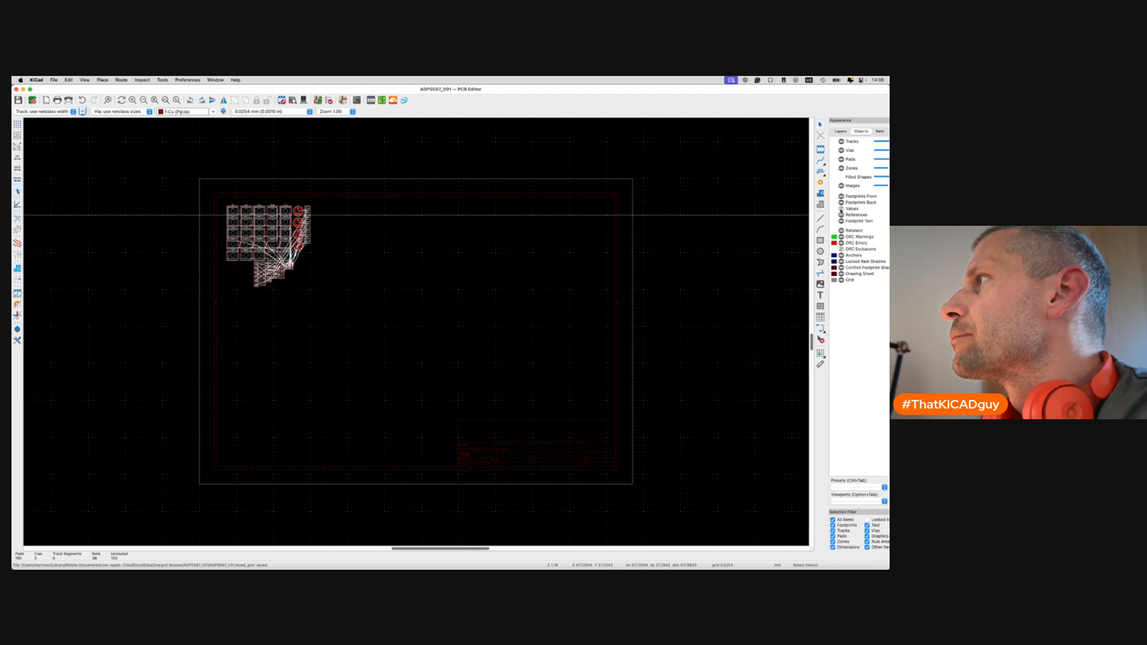
click(841, 130)
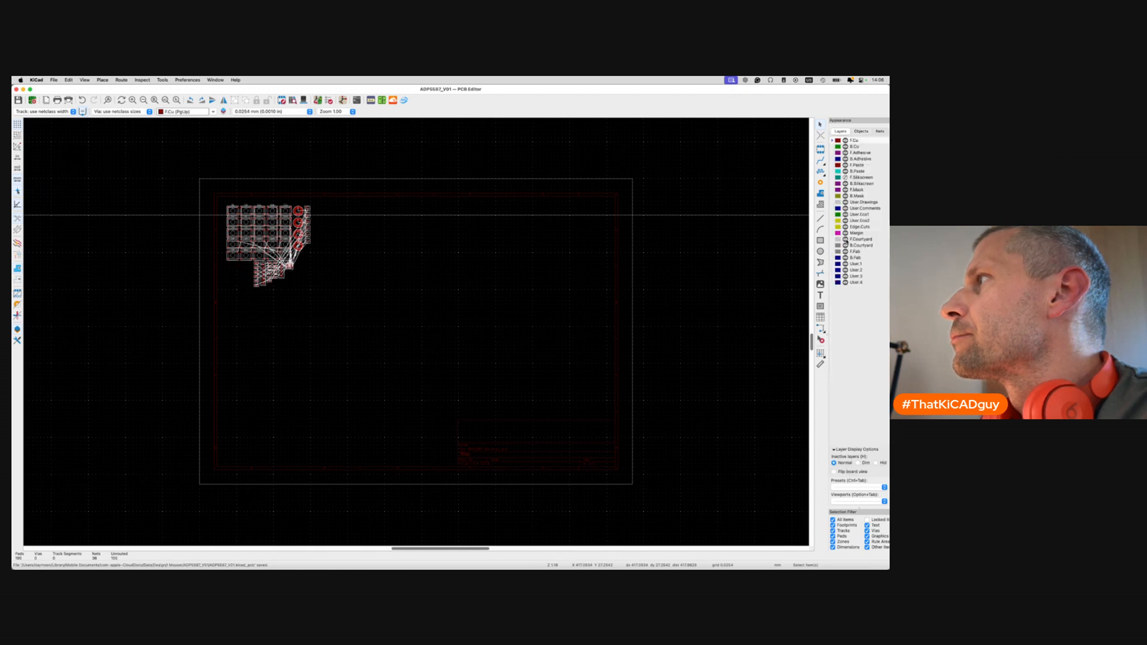
click(845, 251)
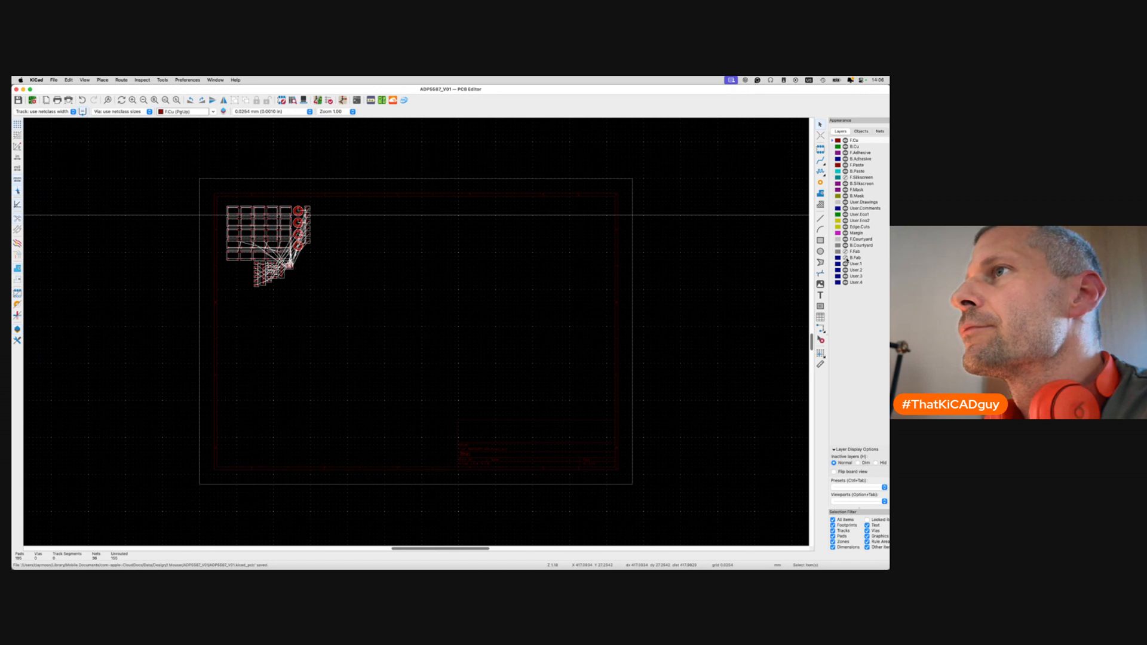
scroll(244, 236, up, 5)
key(super+s)
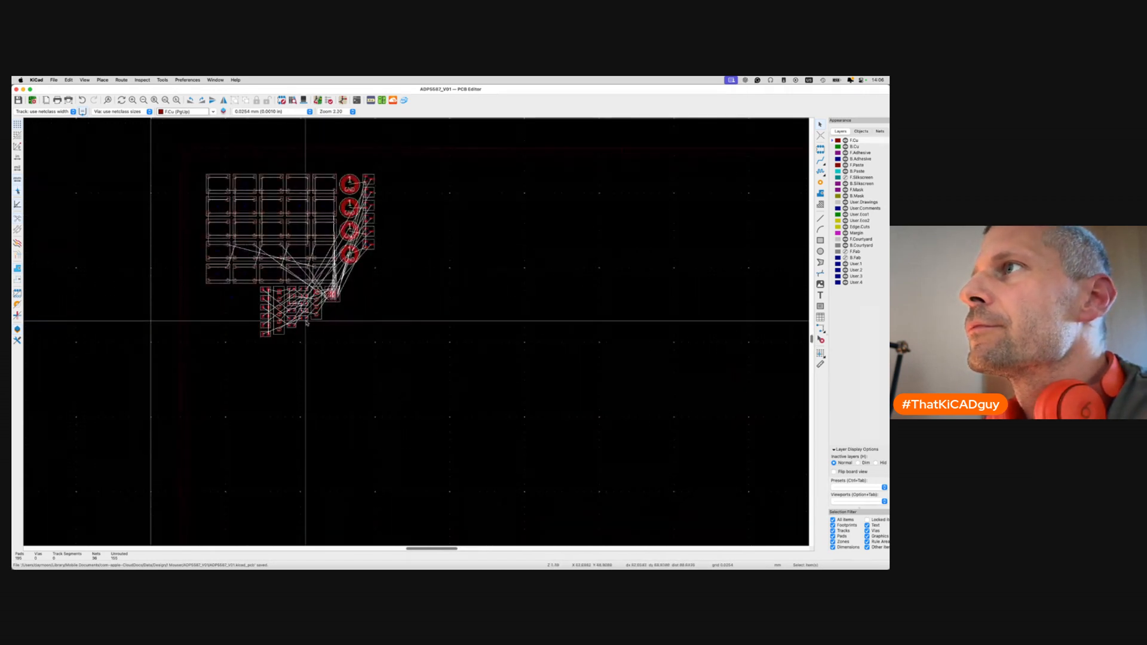
Make Edge.Cuts the active layer with a 0.5 mm grid and the Draw Lines tool.
click(859, 227)
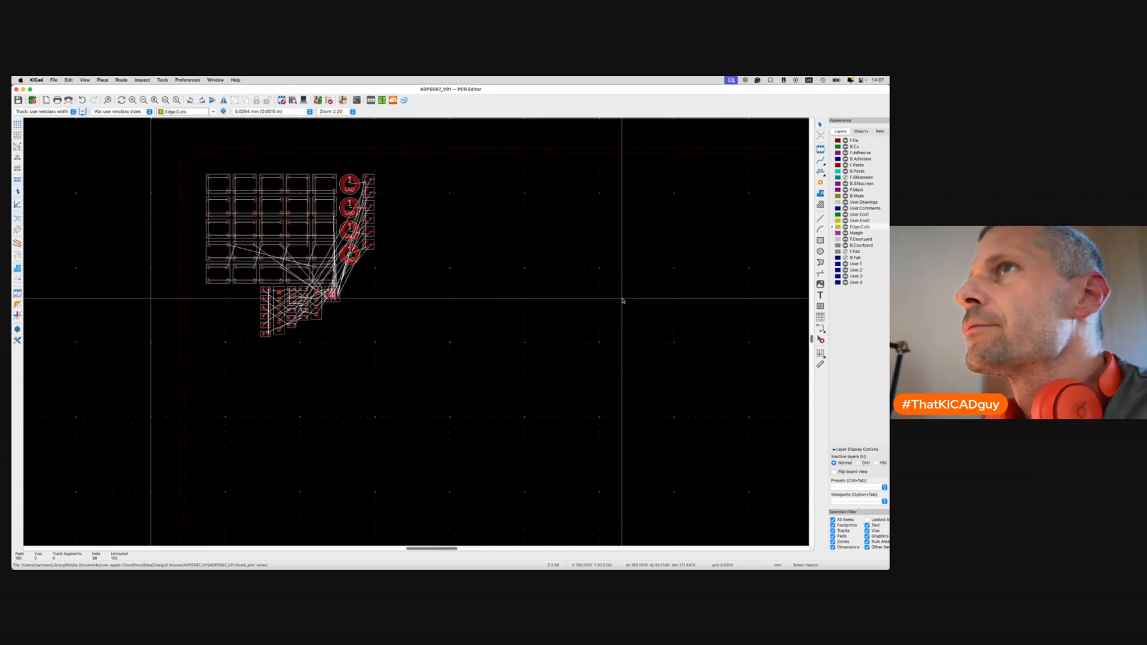
key(alt+1)
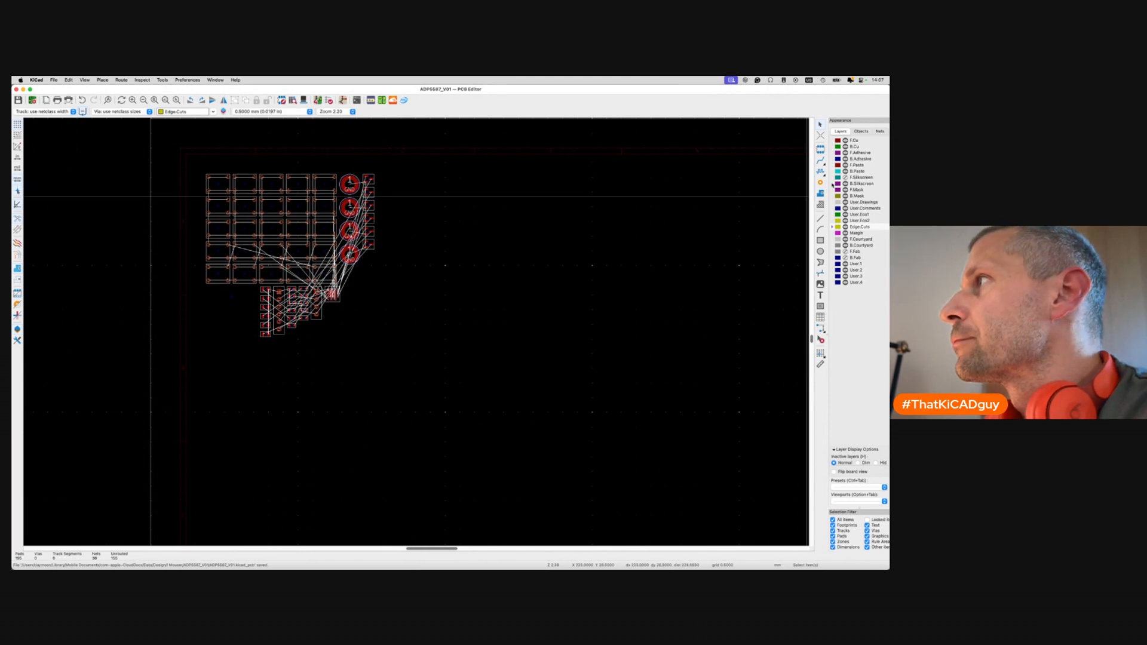
click(820, 218)
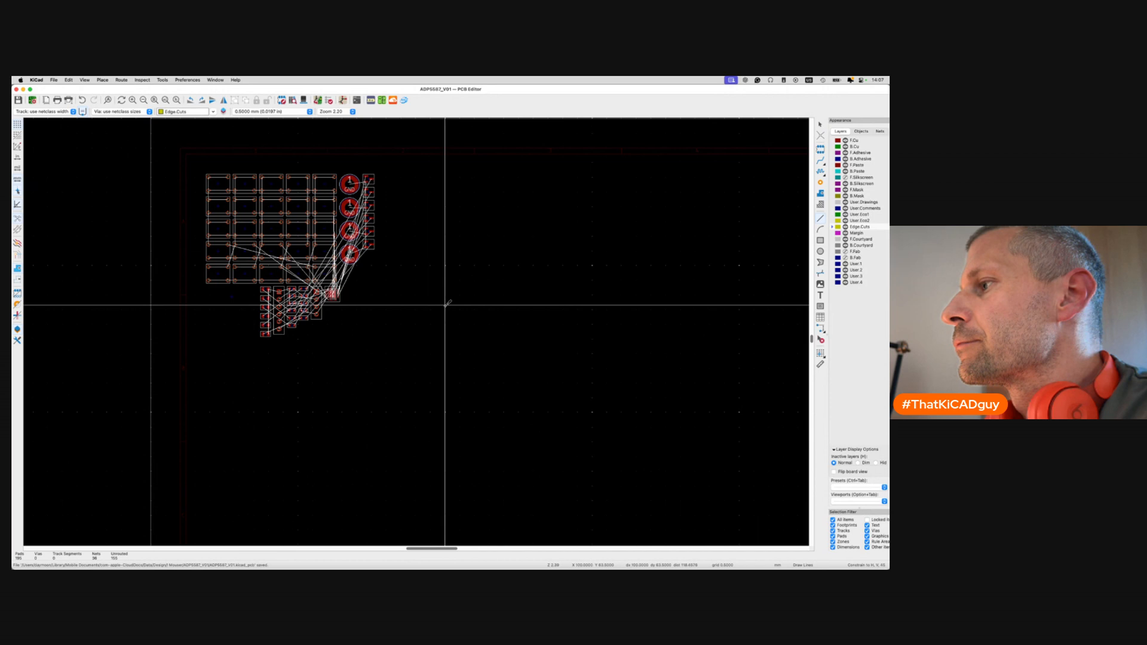
Draw a 38 mm vertical and a 32 mm horizontal Edge.Cuts line, then save the board.
click(447, 265)
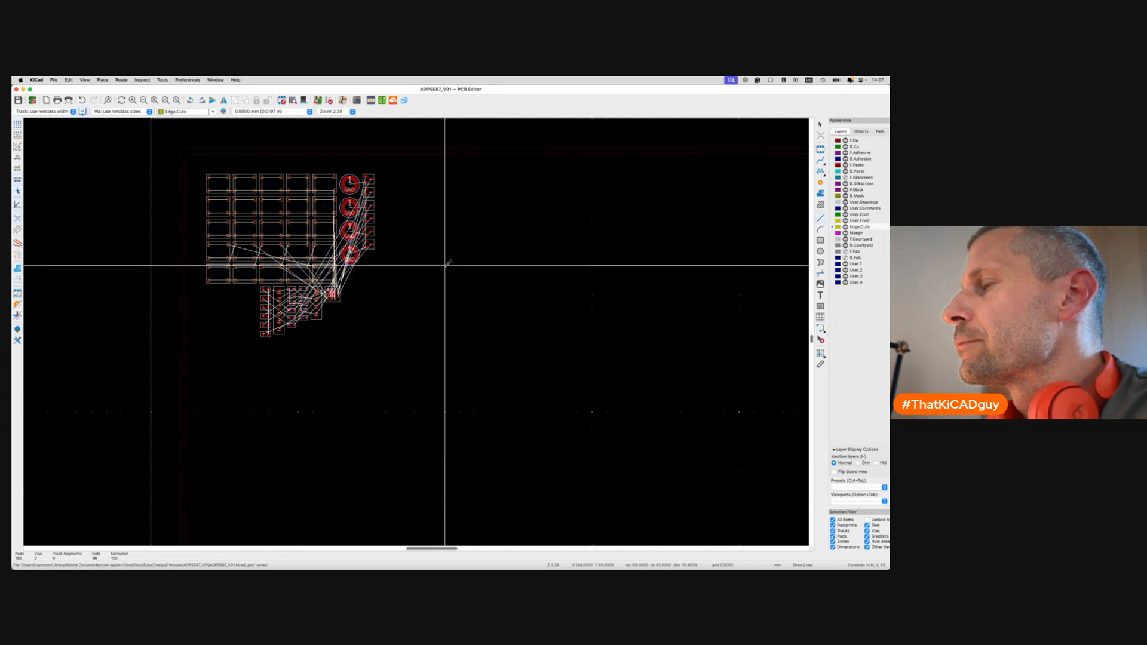
double_click(446, 380)
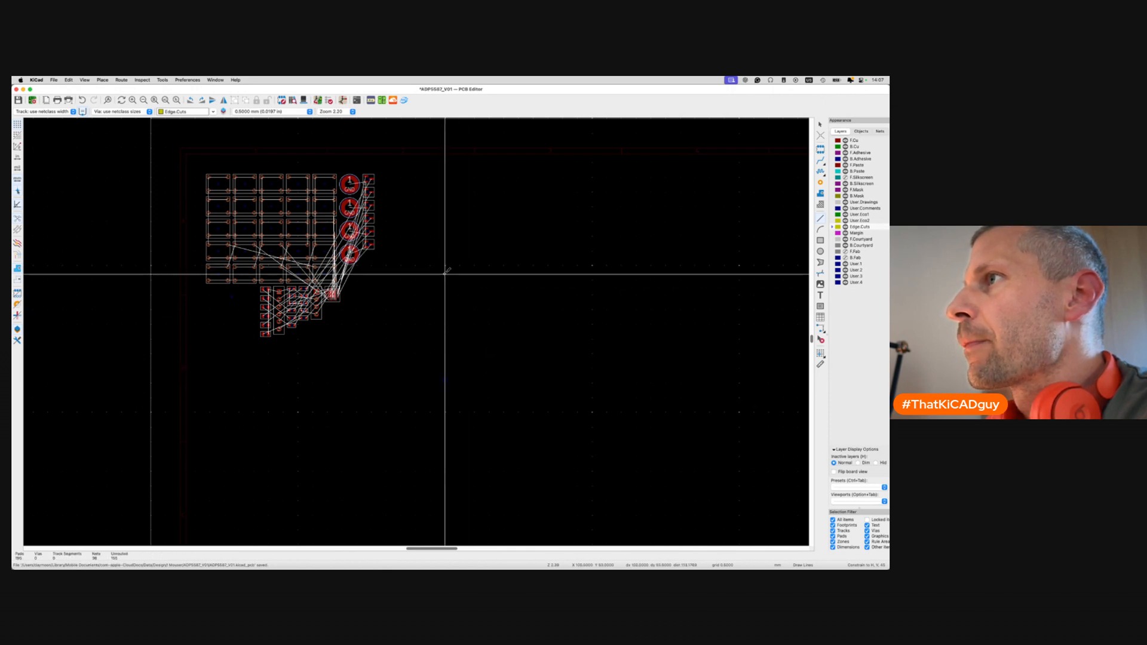
scroll(446, 268, up, 5)
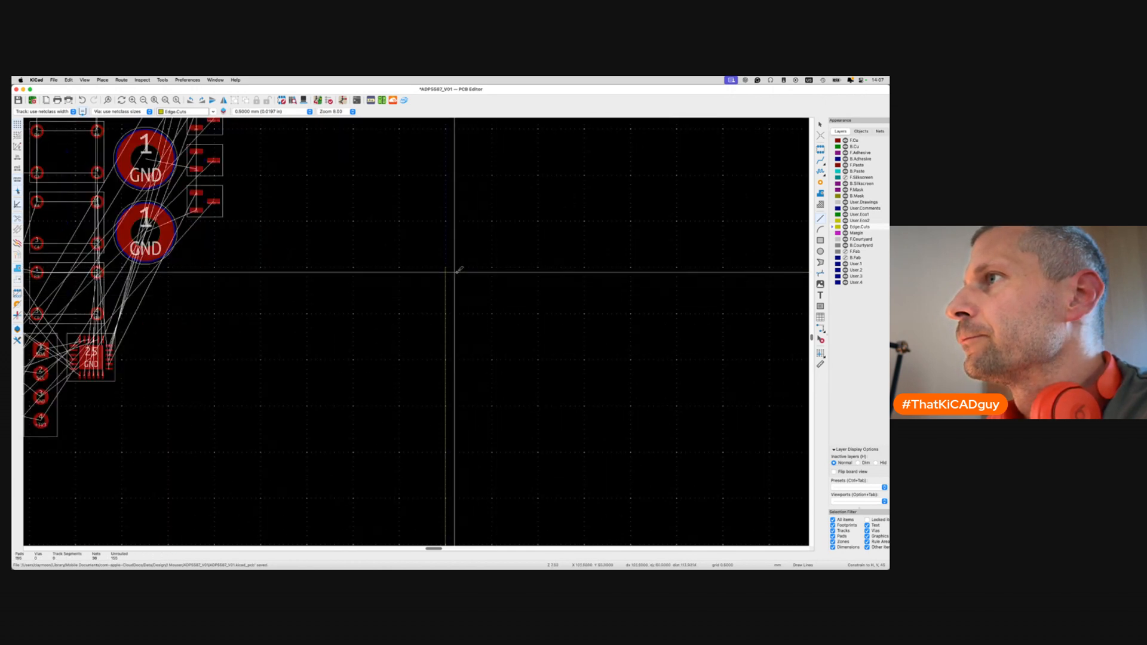
click(446, 267)
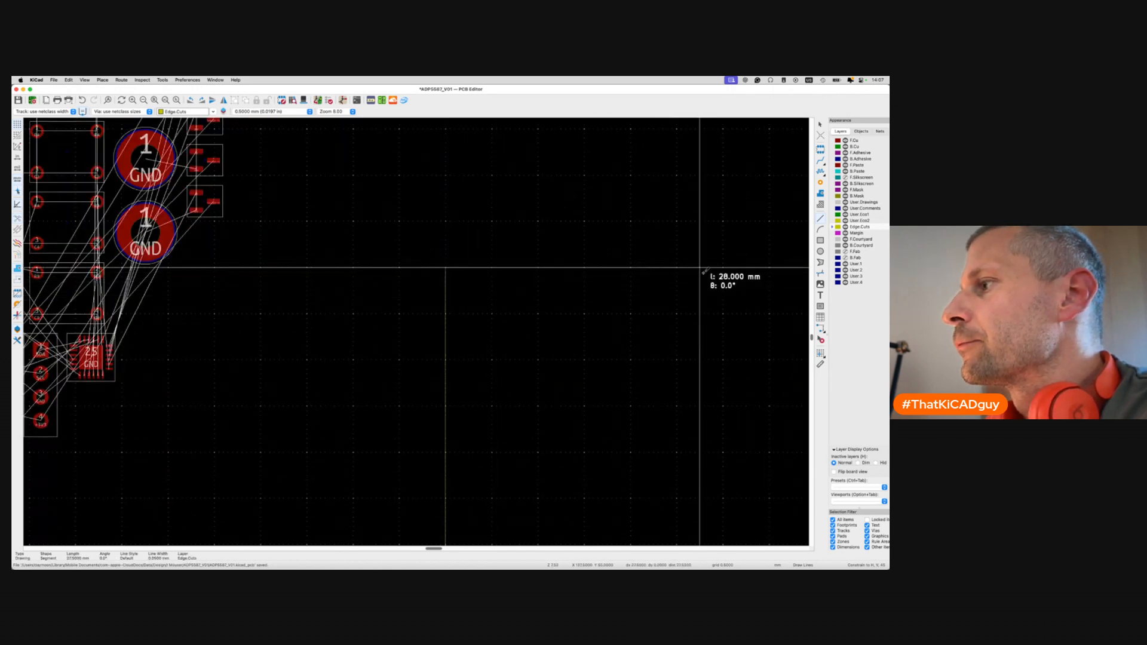
double_click(741, 268)
key(Escape)
key(super+s)
scroll(683, 353, down, 2)
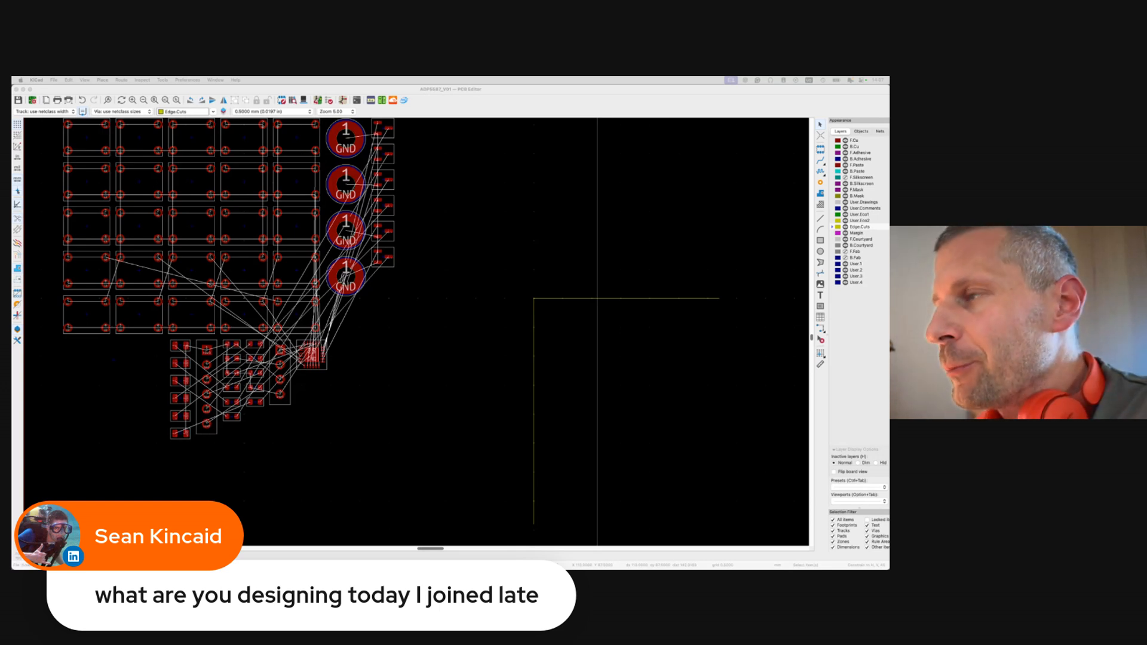
click(329, 398)
key(super+grave)
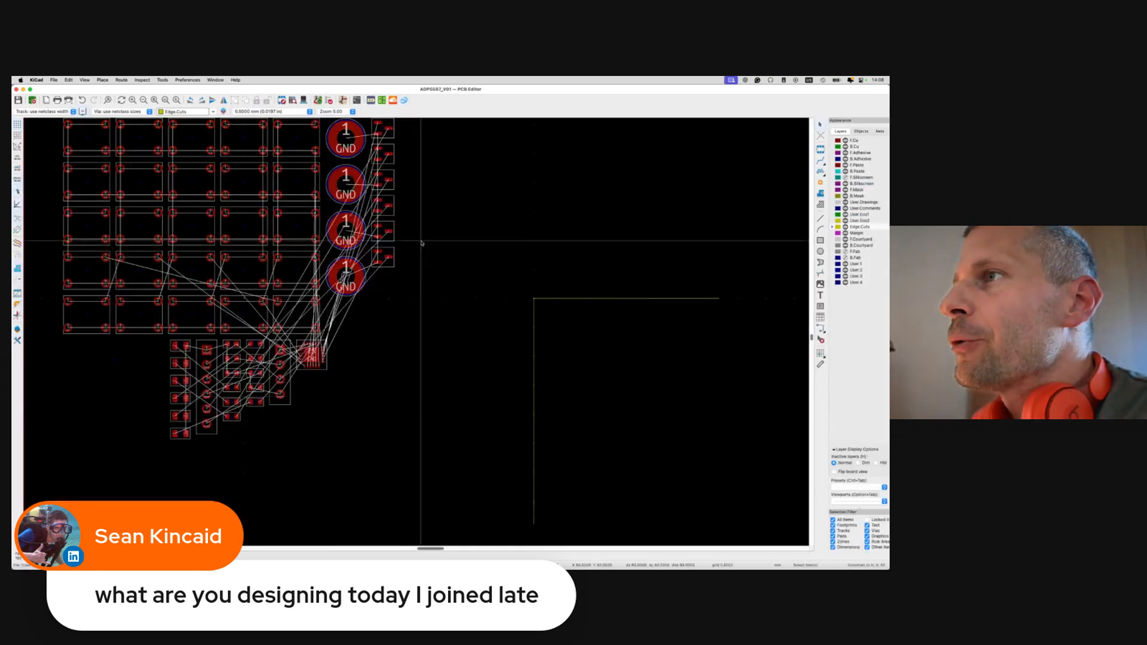
click(404, 100)
scroll(421, 307, down, 3)
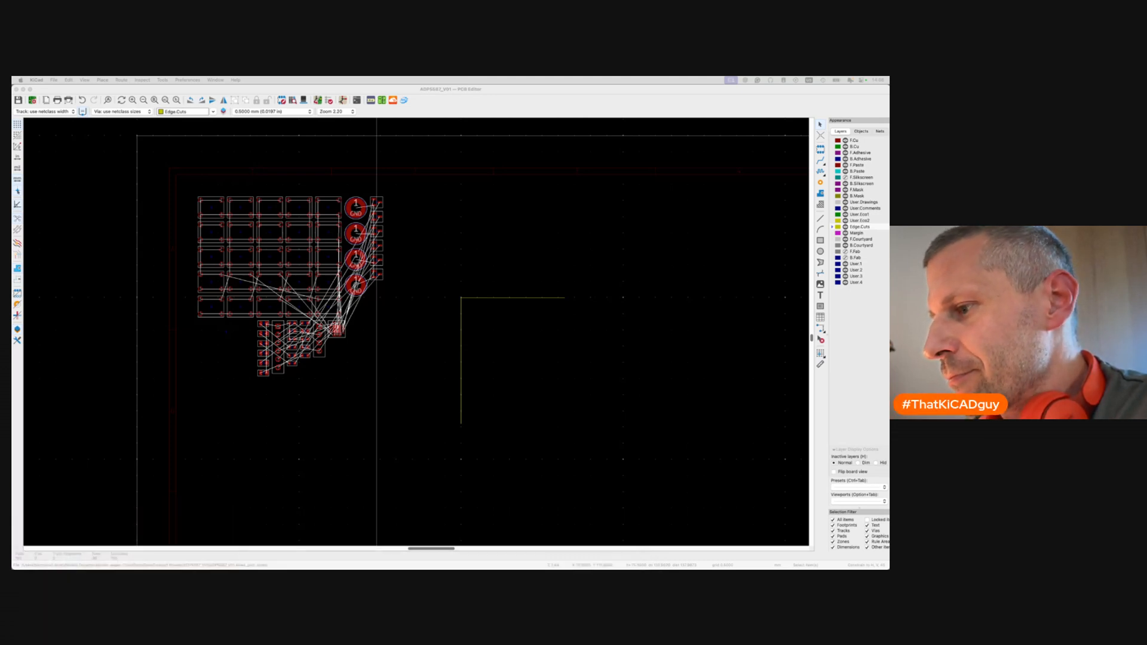
On F.Cu, move the top GND mounting hole onto the outline corner.
click(473, 410)
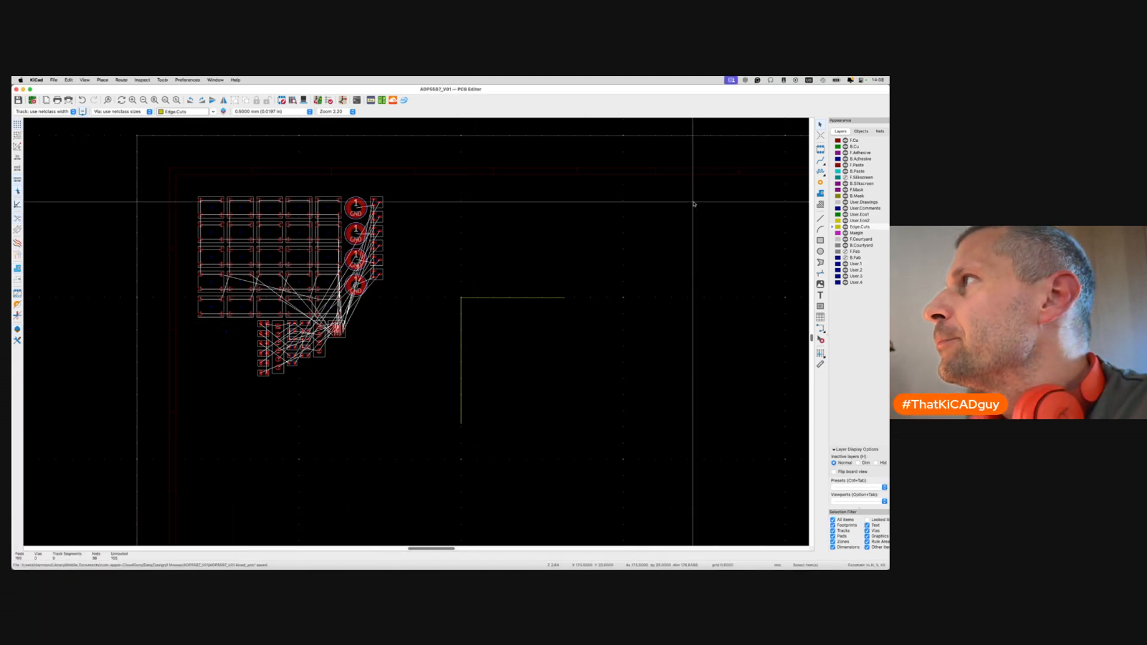
key(Page_Up)
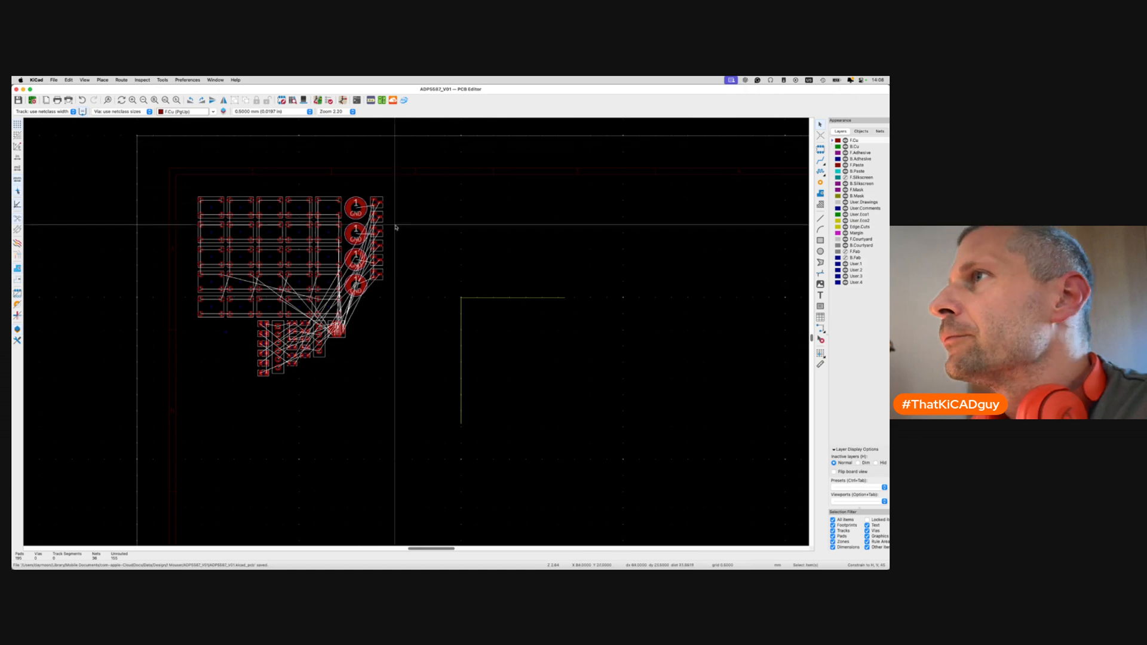
scroll(383, 207, up, 5)
click(391, 204)
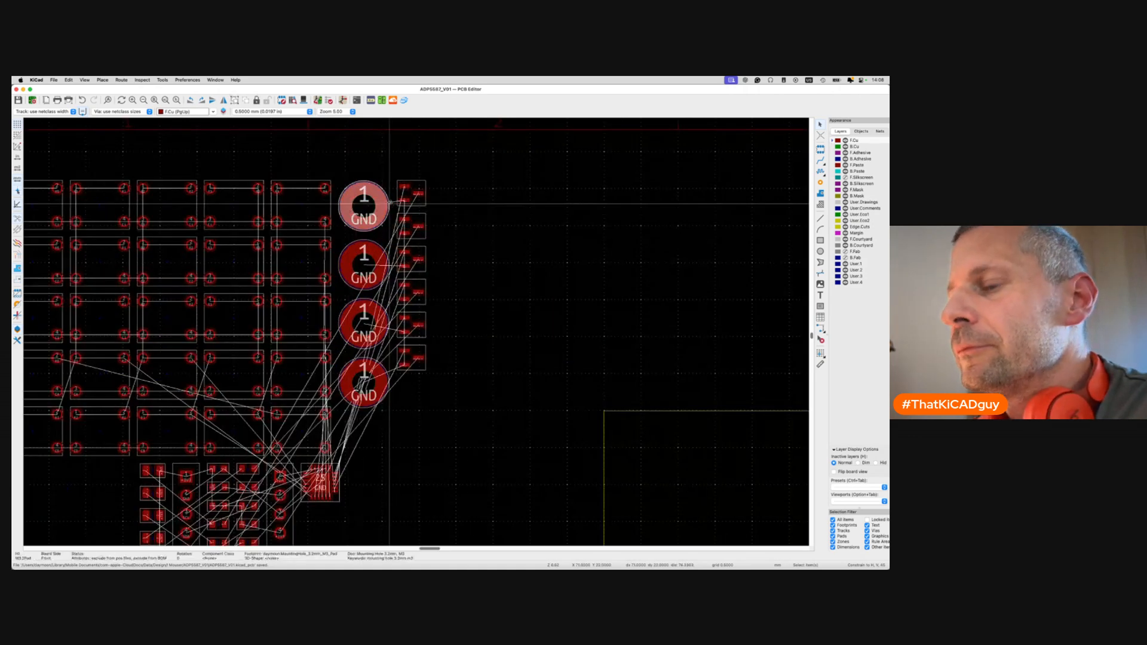
key(m)
scroll(620, 471, right, 5)
scroll(621, 471, down, 1)
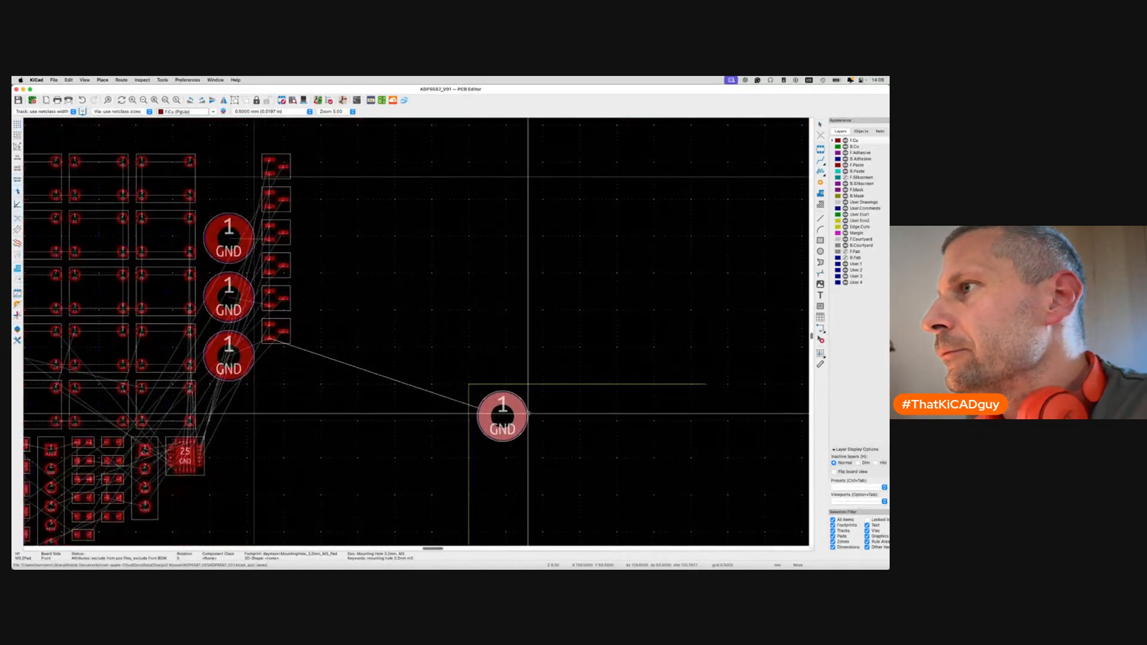
ctrl+scroll(520, 406, up, 5)
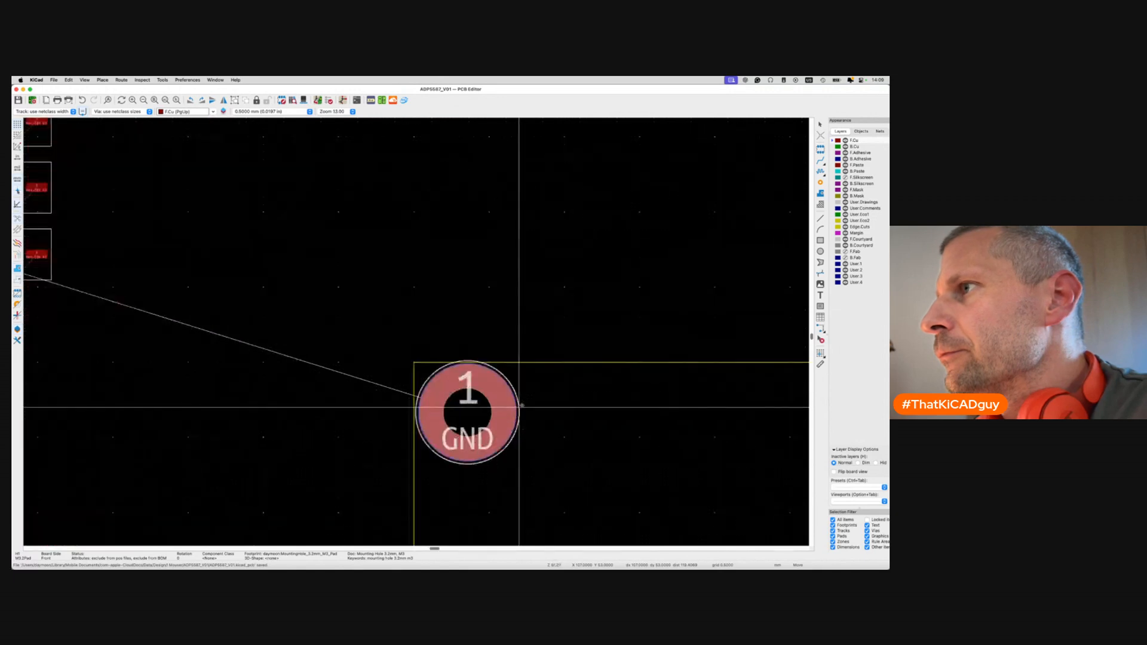
click(519, 407)
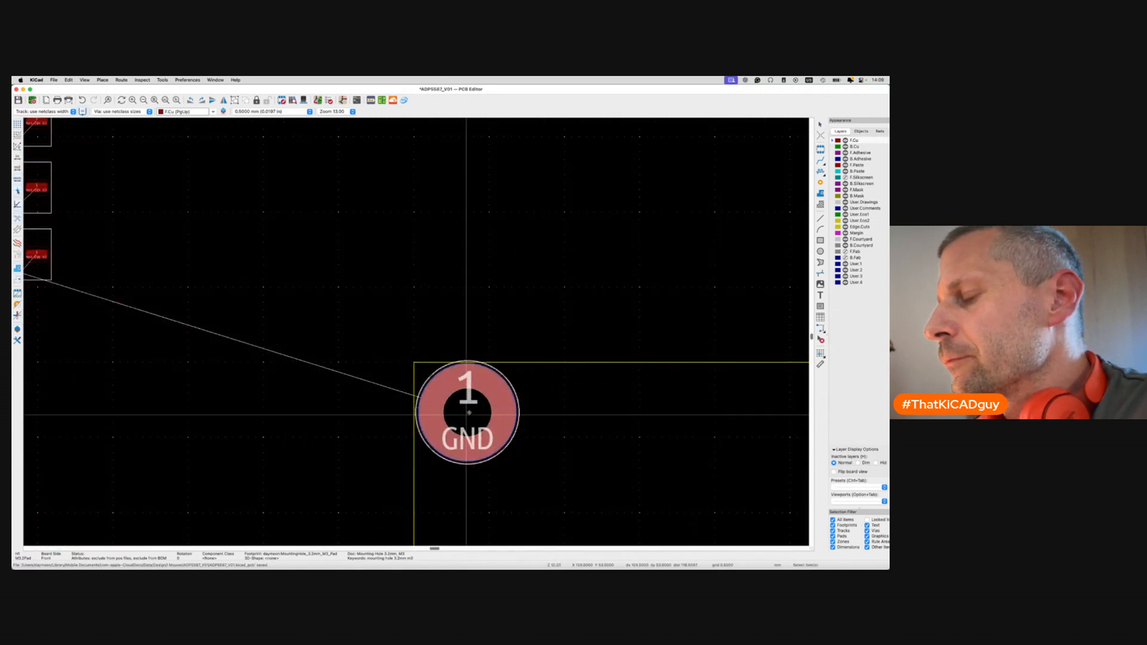
Select the whole H1 footprint and view its properties without changes.
click(508, 416)
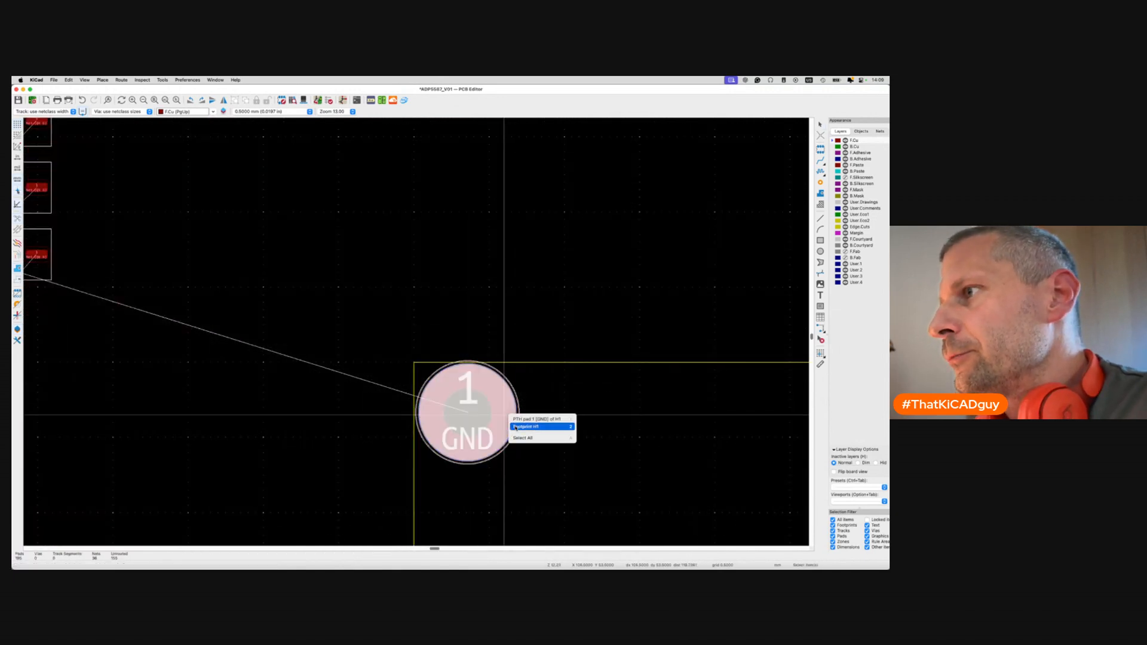
click(526, 426)
key(e)
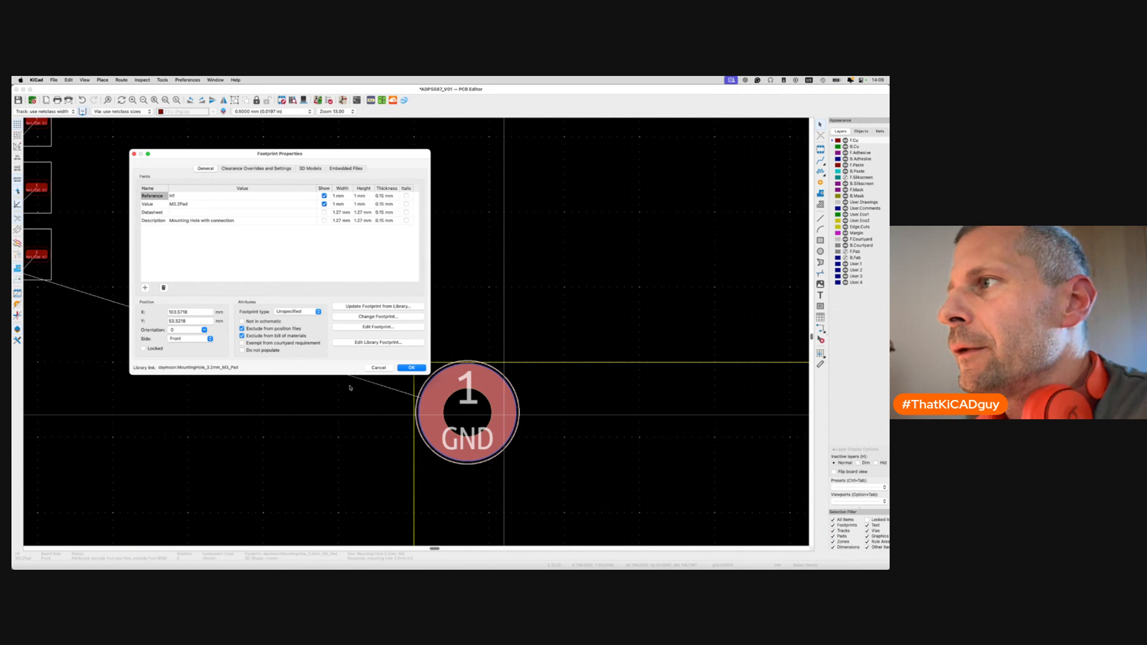
click(379, 367)
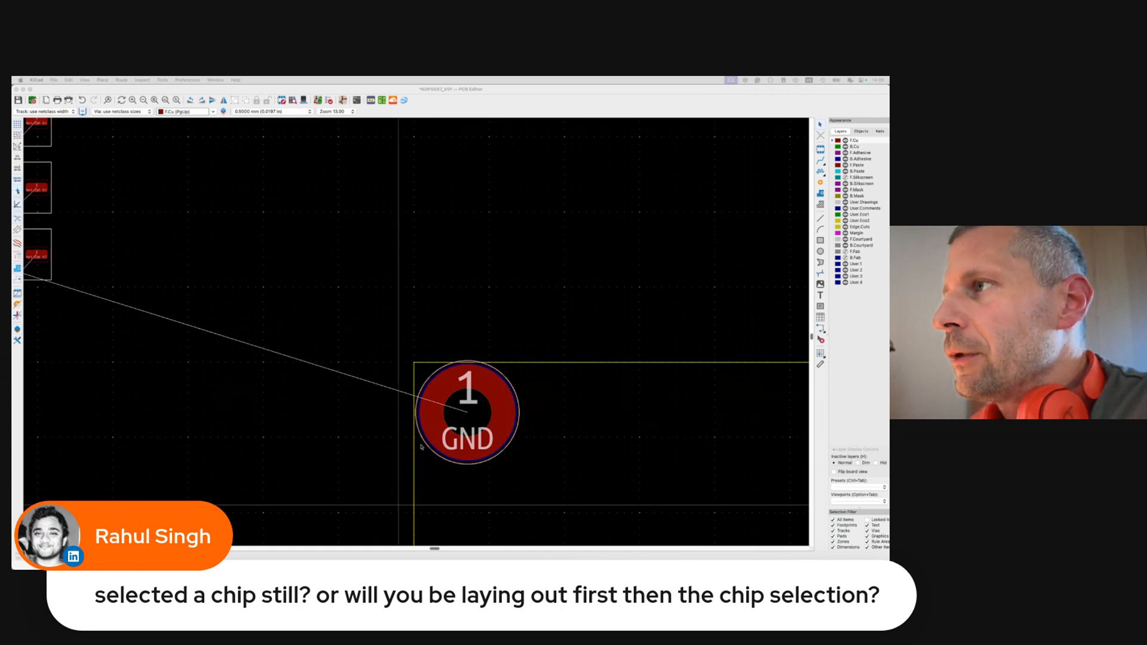
Zoom out over the keypad layout, then switch to the schematic's H1–H4 mounting-hole symbols.
click(457, 331)
scroll(457, 330, down, 3)
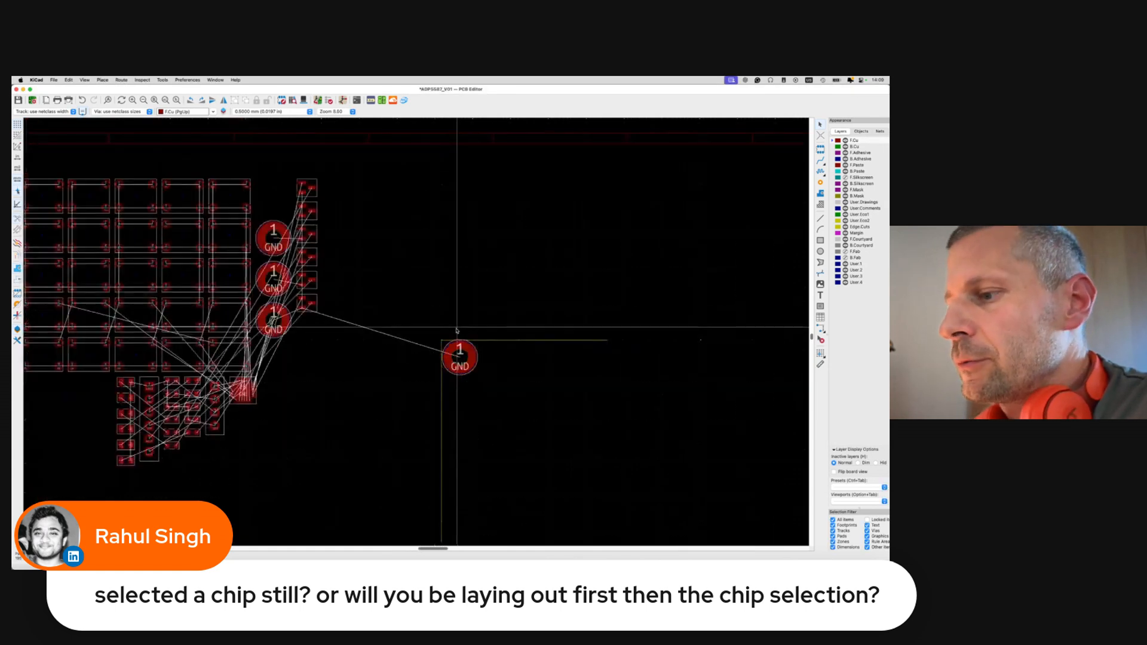
scroll(457, 330, down, 3)
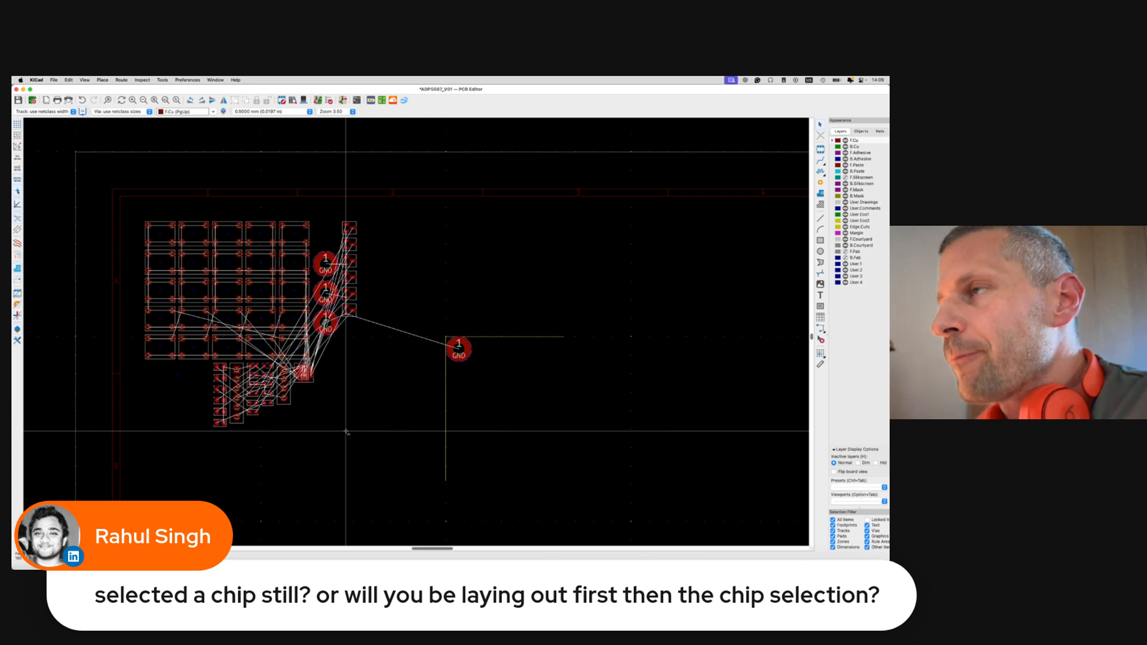
key(super+grave)
scroll(505, 399, right, 3)
scroll(505, 399, down, 4)
scroll(505, 402, right, 2)
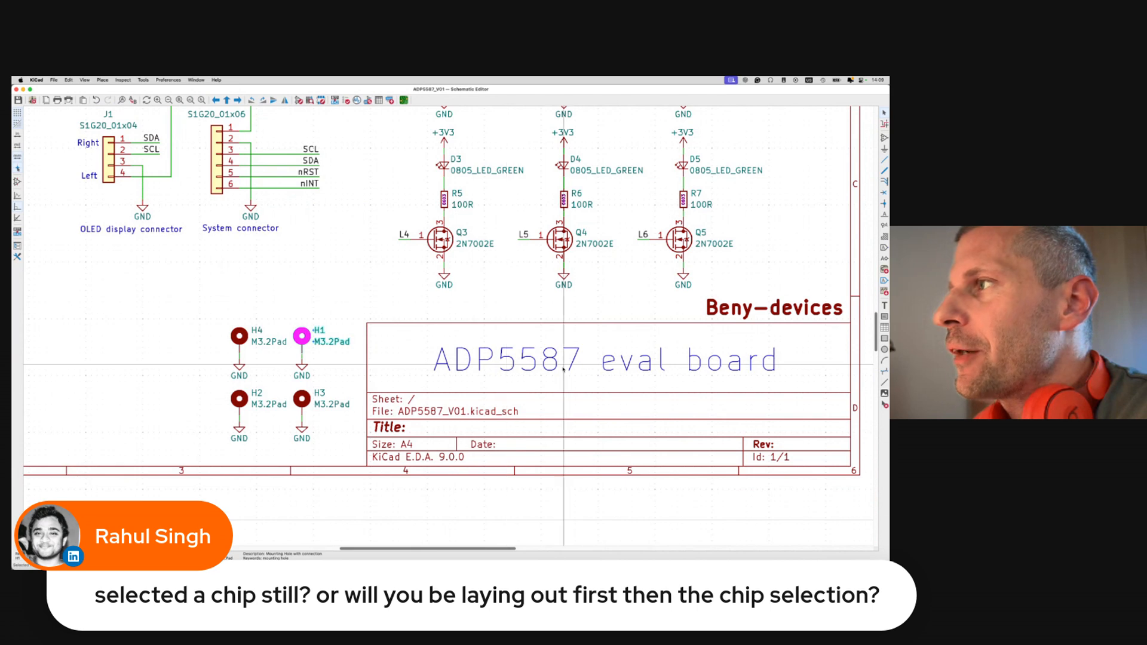
Zoom out across the full schematic sheet, then go back to the PCB Editor.
scroll(563, 368, down, 6)
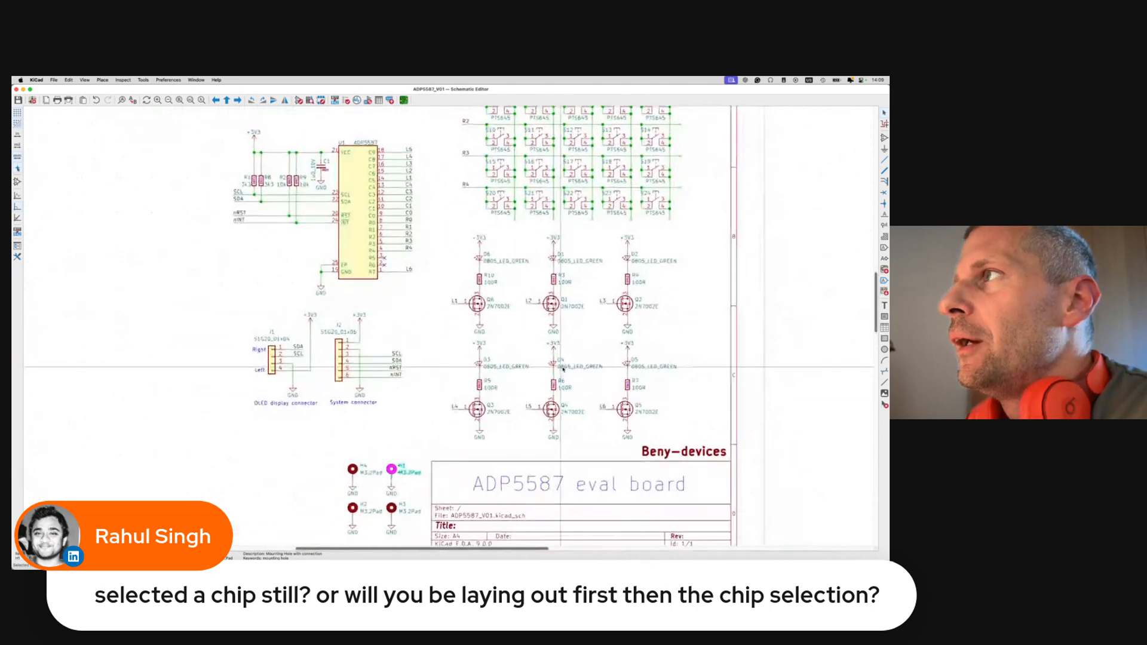
scroll(563, 369, down, 2)
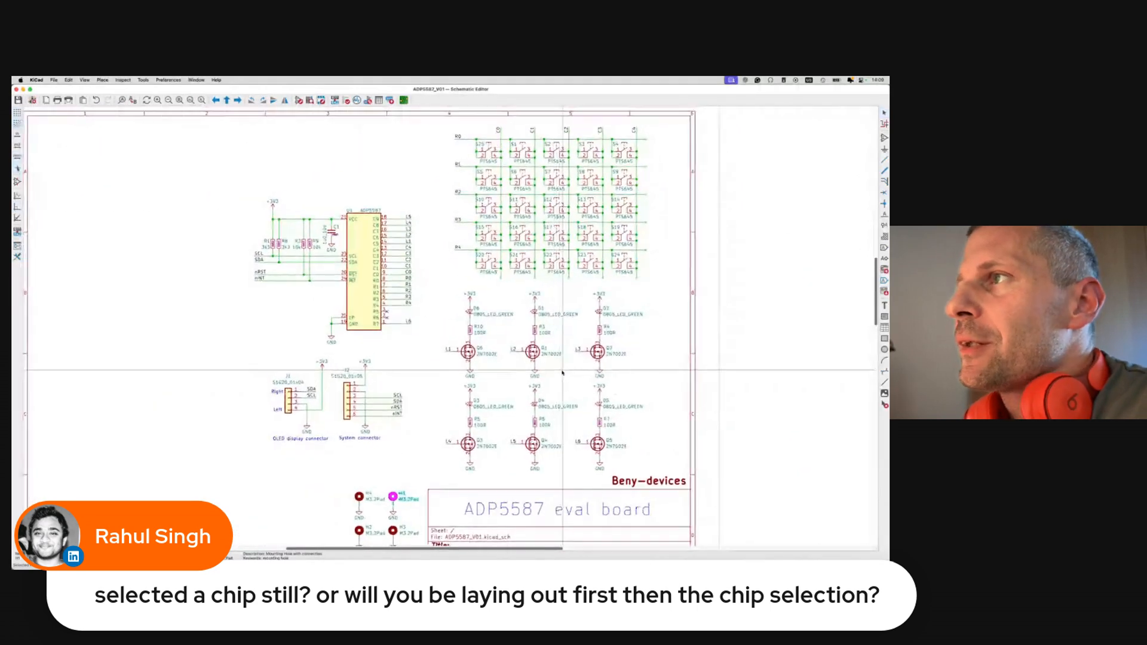
scroll(563, 371, up, 1)
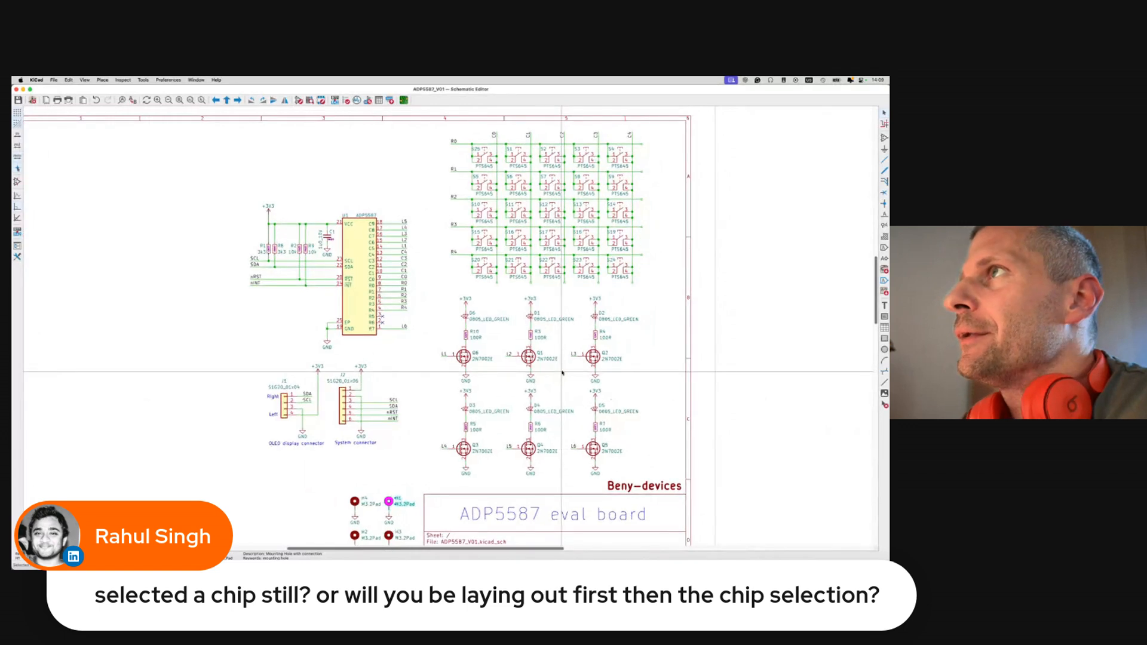
click(403, 101)
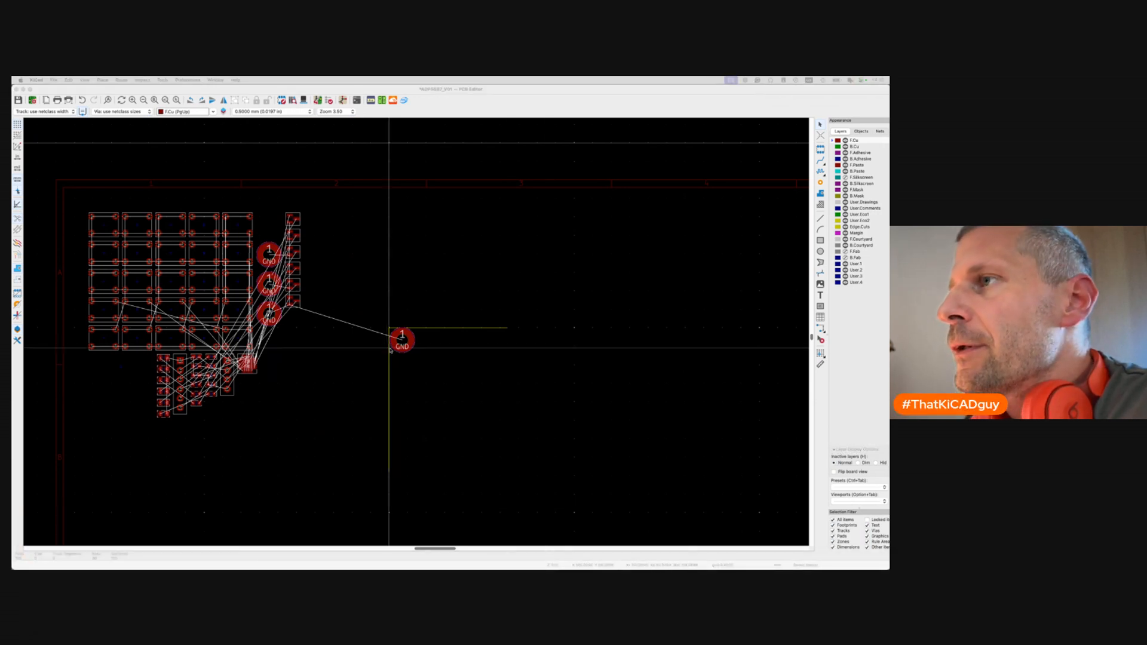
Set mounting hole H1's position to X 103, Y 53 in its footprint properties.
click(409, 346)
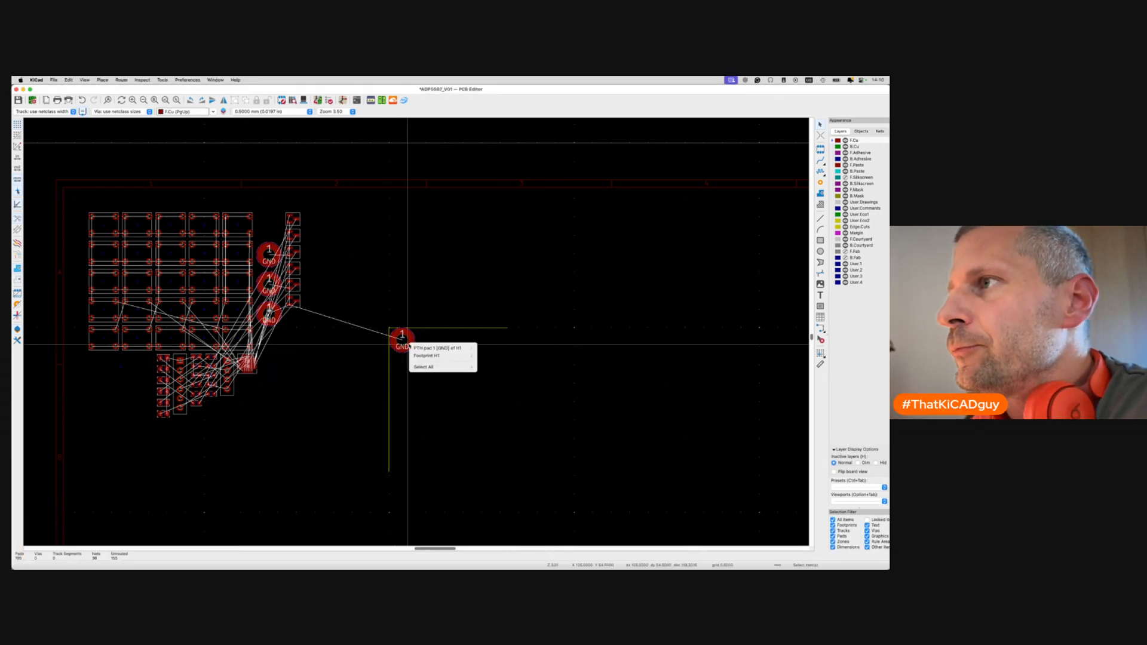
click(439, 353)
key(e)
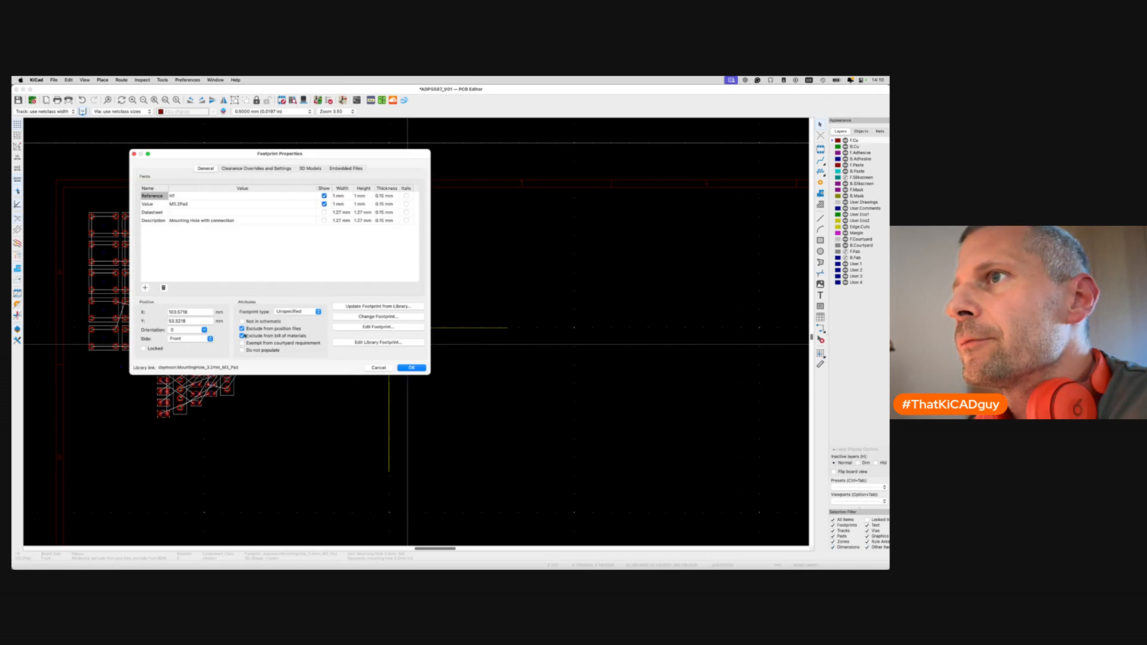
click(204, 314)
key(BackSpace)
key(BackSpace)
key(BackSpace)
key(BackSpace)
key(BackSpace)
key(Tab)
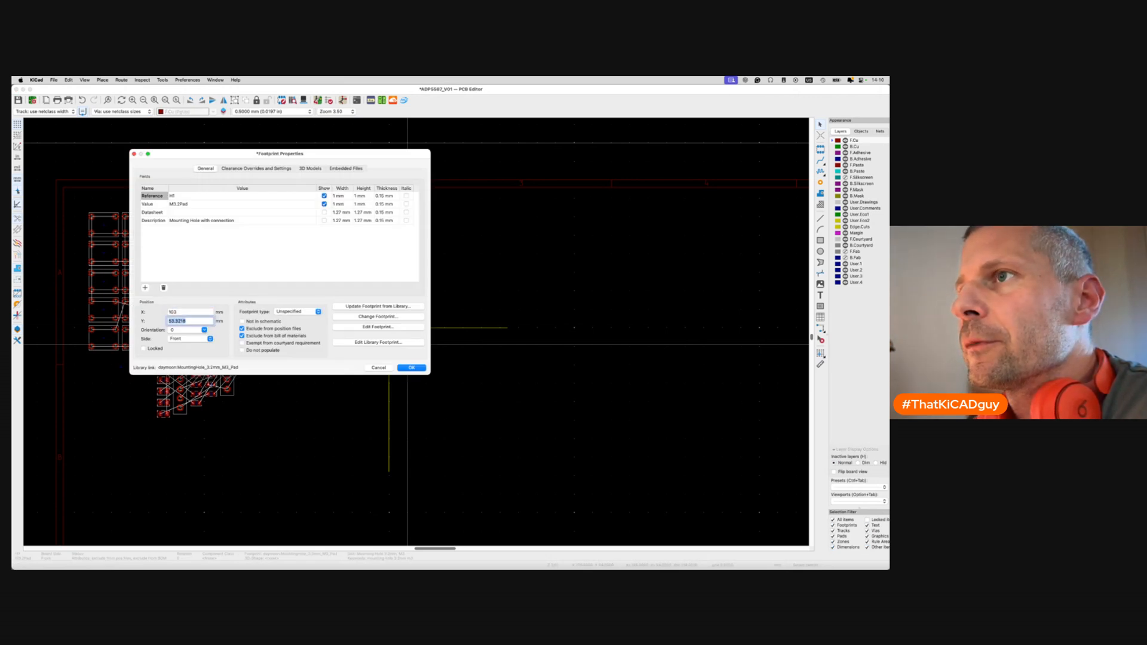
text(53)
key(Return)
key(Escape)
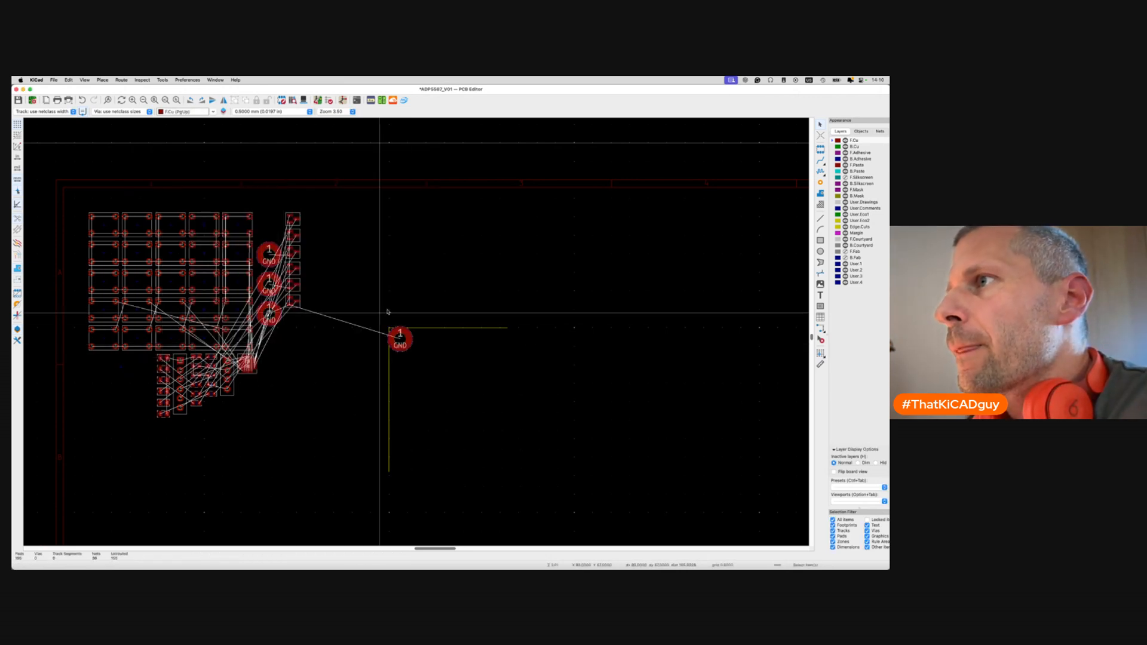
scroll(414, 302, up, 3)
Nudge H1 onto the outline corner with a move and save the board.
click(385, 389)
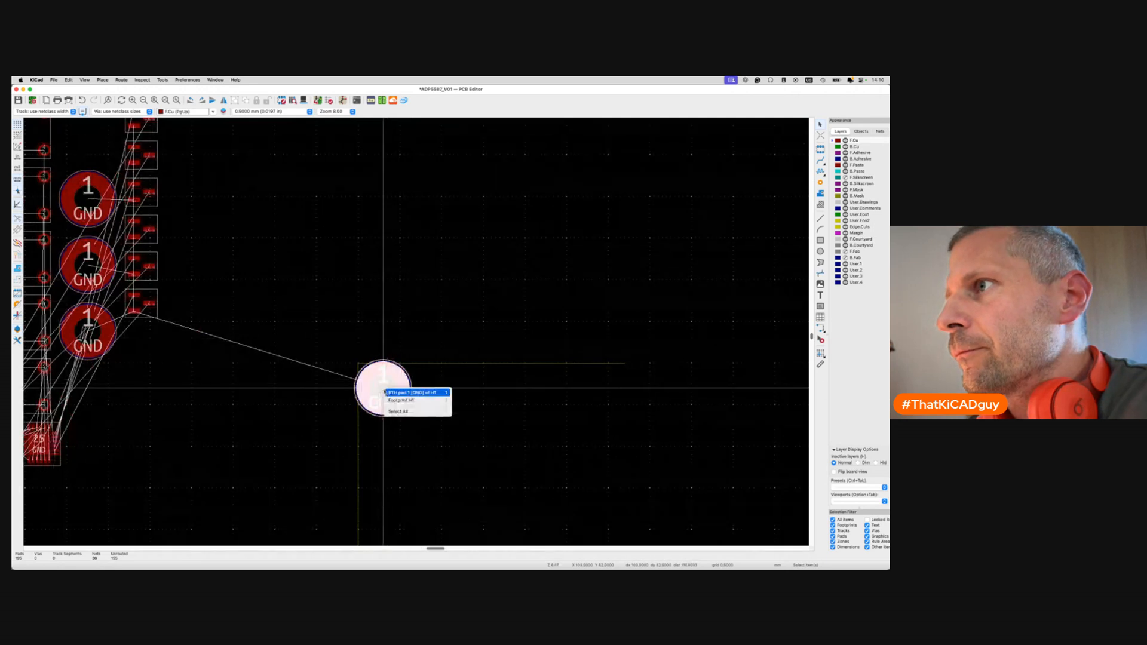
click(392, 400)
key(m)
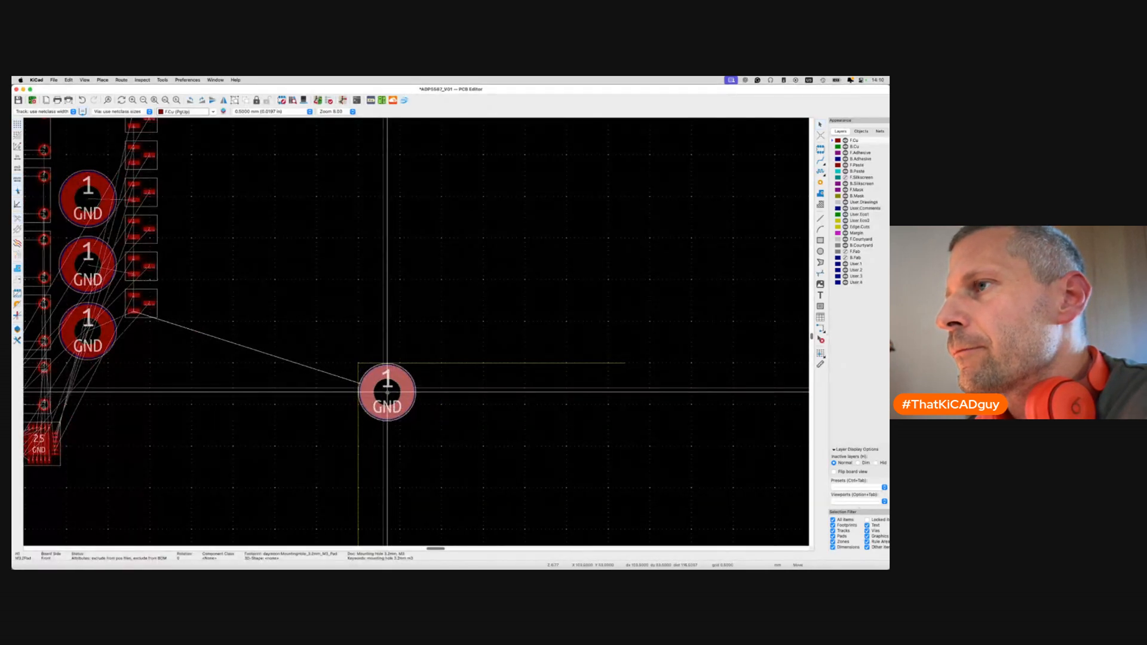
click(387, 392)
key(super+s)
scroll(388, 391, down, 5)
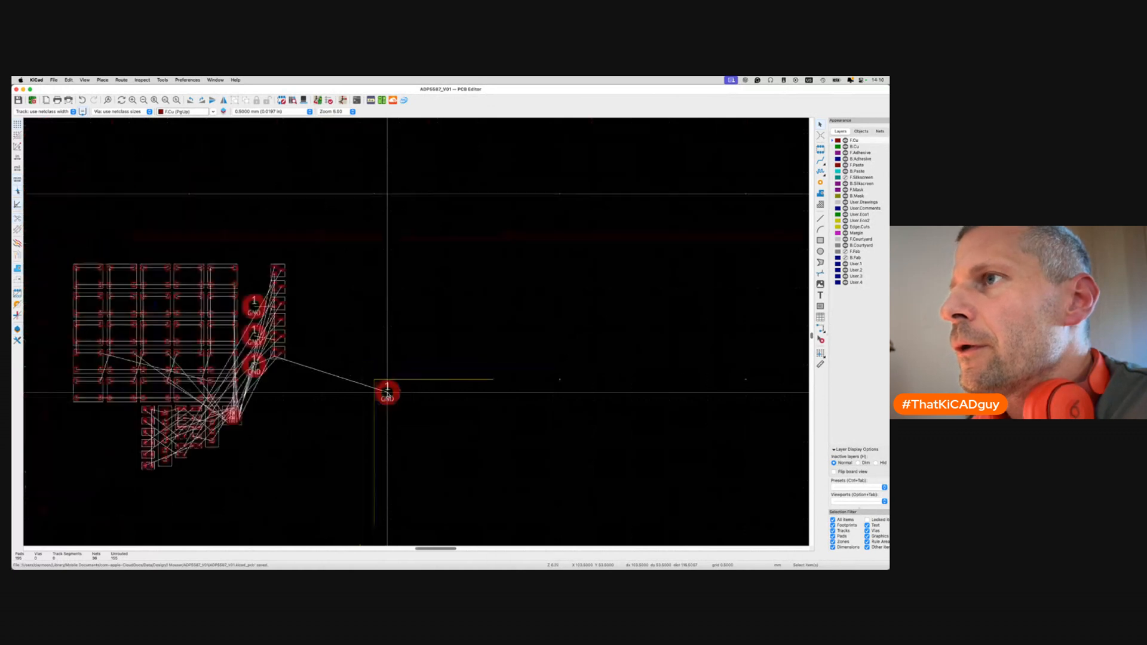
scroll(387, 391, down, 2)
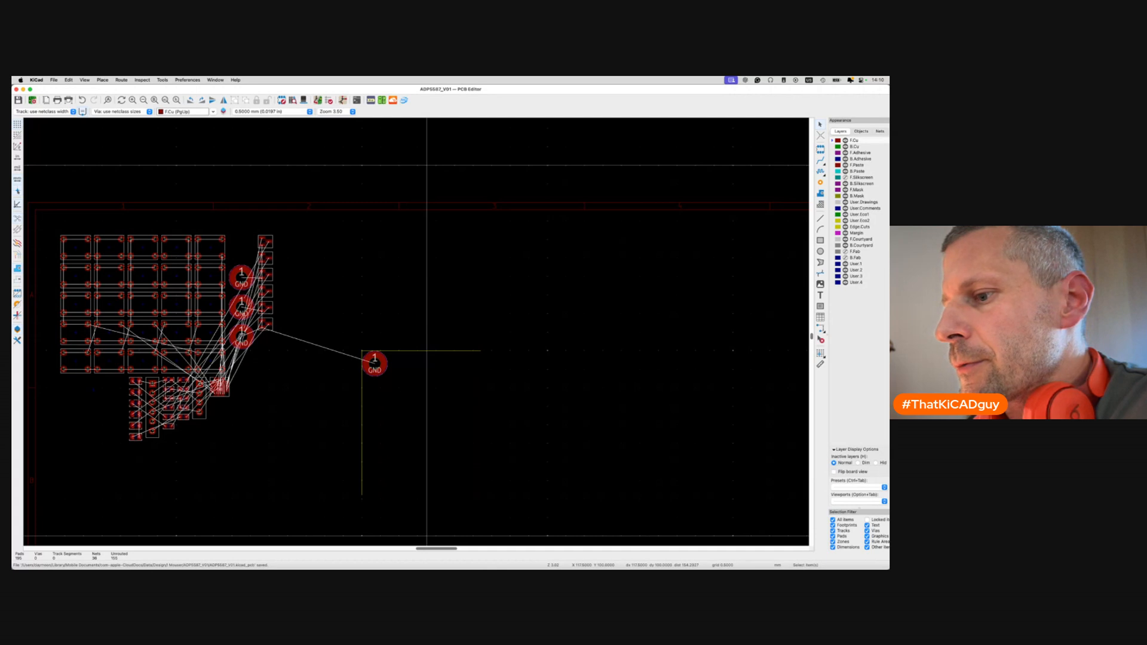
click(232, 233)
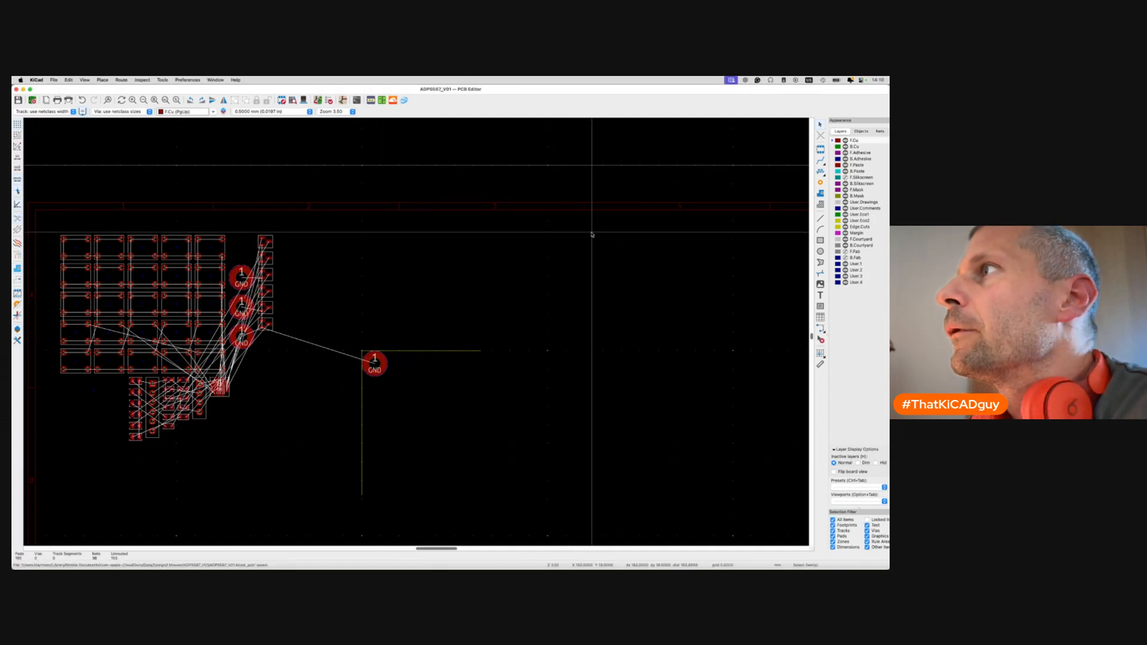
Tile the Schematic Editor on the left half and the PCB Editor on the right half.
key(ctrl+Left)
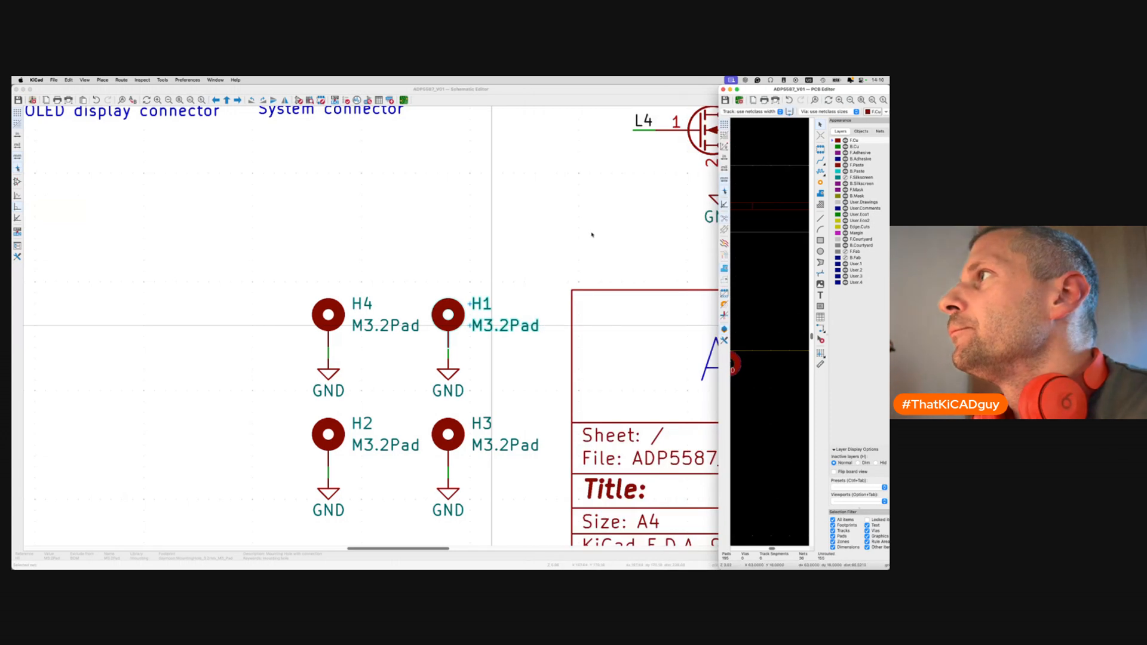
key(fn+ctrl+Left)
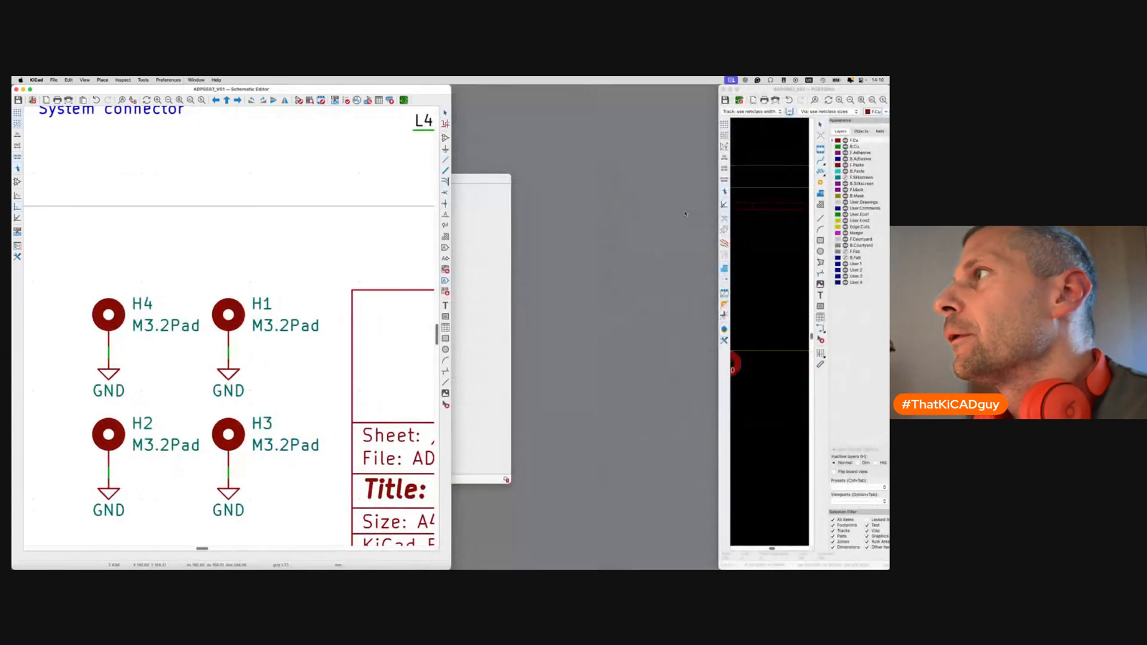
click(746, 209)
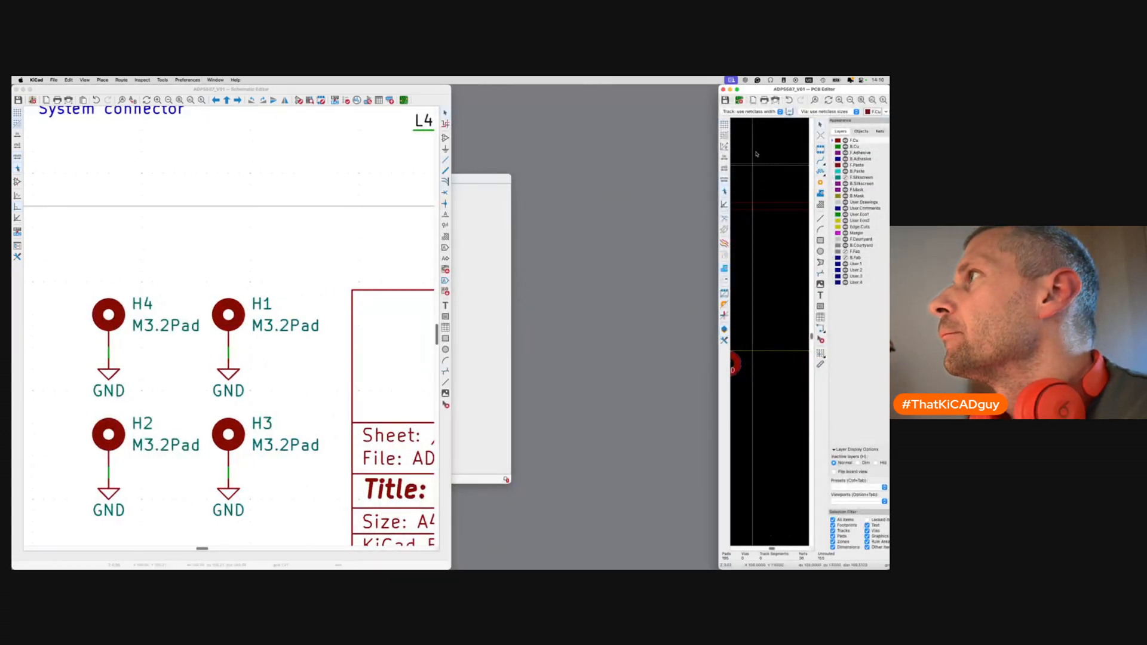
key(fn+ctrl+Right)
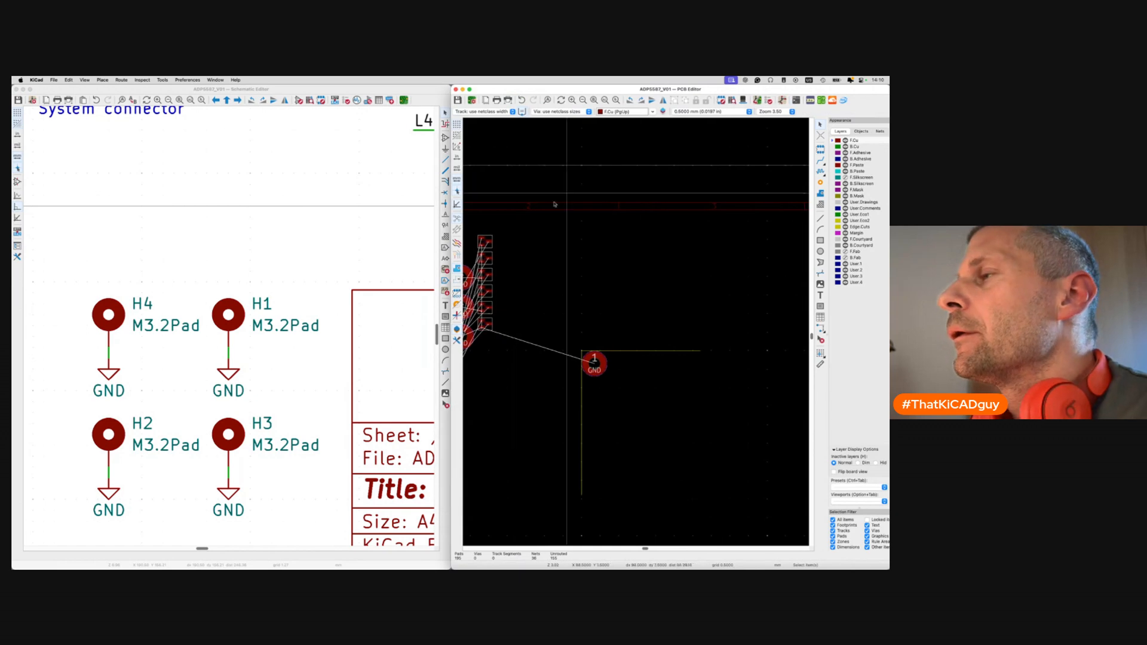
Zoom the board view and pan the schematic to the keypad switch matrix.
scroll(353, 374, up, 6)
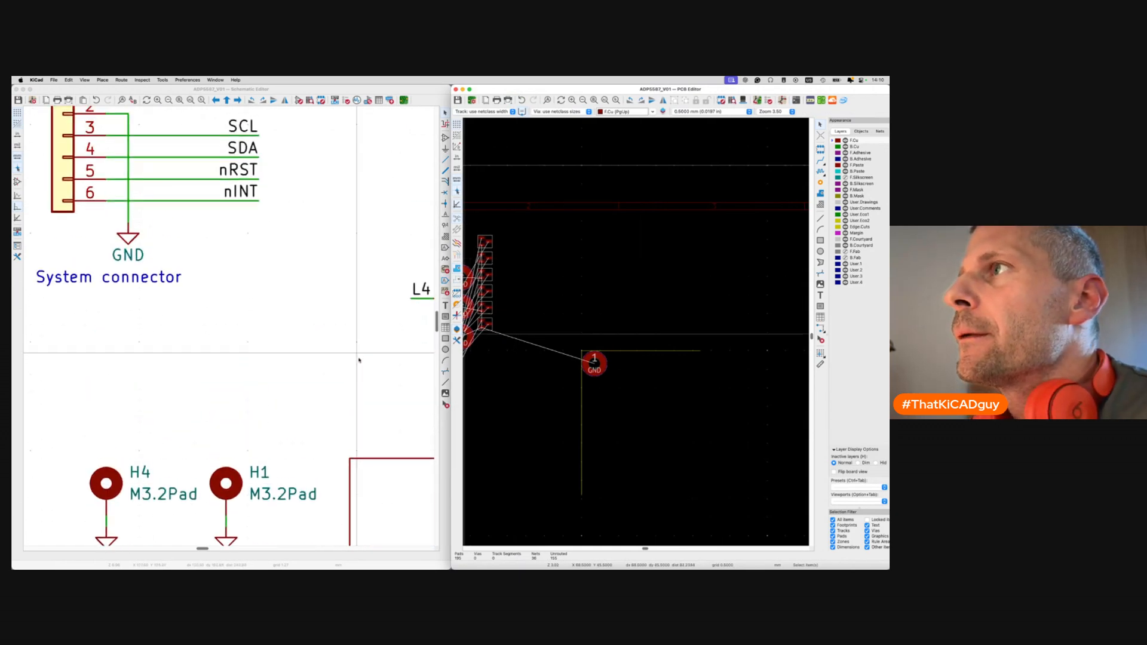
scroll(353, 377, up, 5)
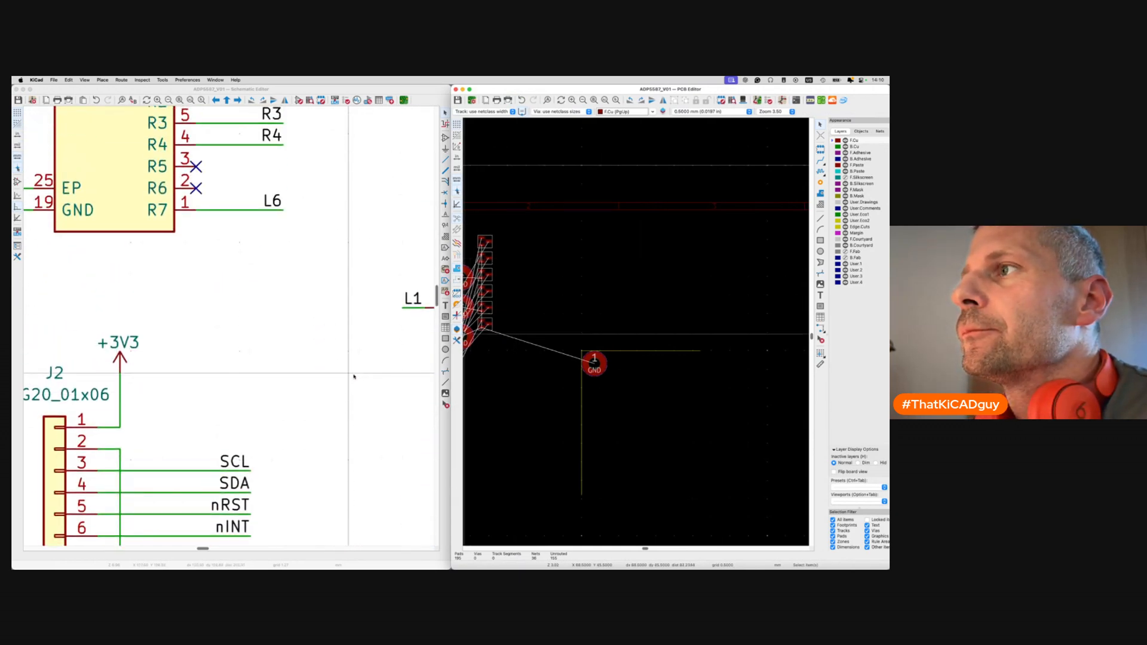
click(354, 377)
scroll(354, 377, down, 5)
scroll(354, 377, up, 3)
scroll(353, 377, right, 6)
scroll(354, 377, up, 3)
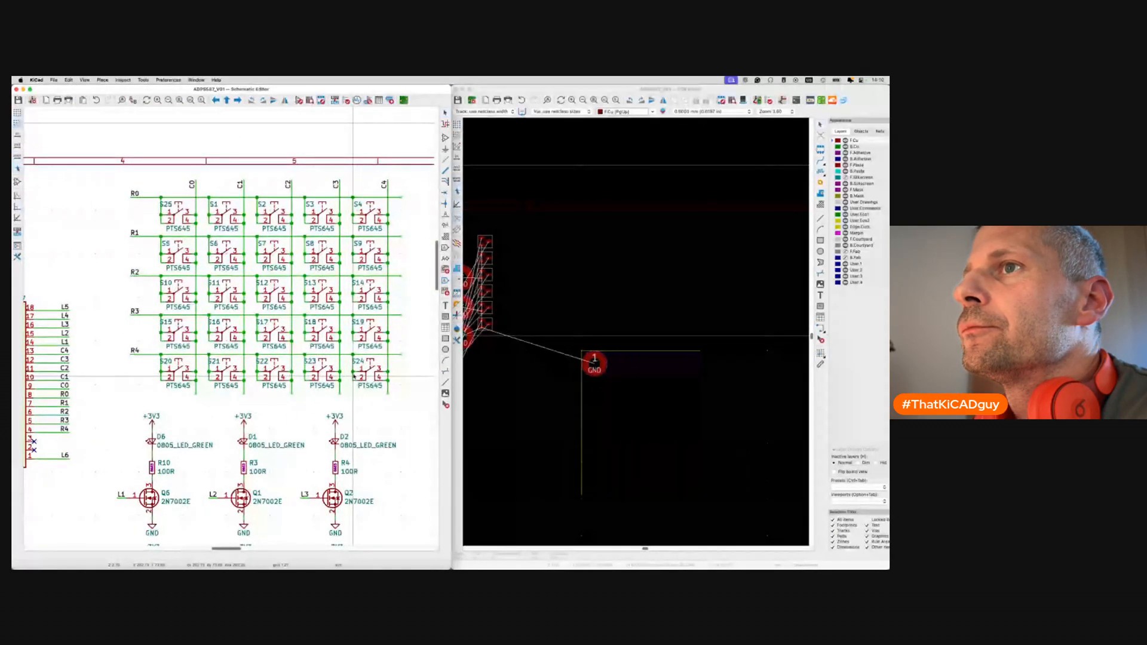
Cross-probe switch S25 from the schematic and drop it beside the mounting hole.
click(179, 220)
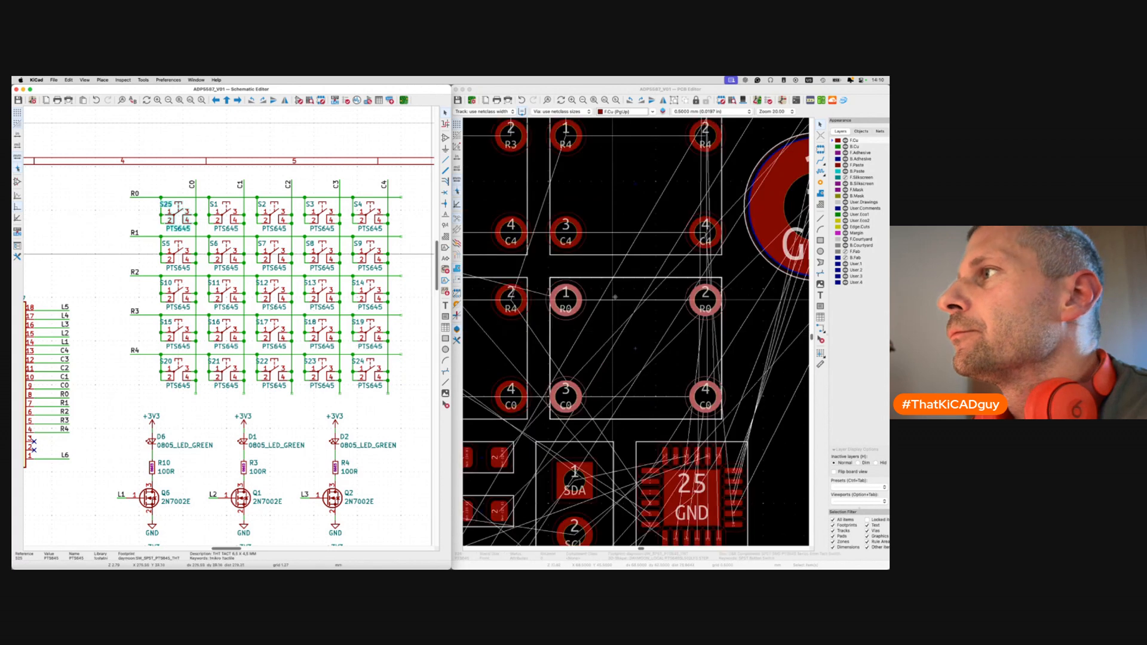
scroll(179, 219, up, 4)
scroll(602, 341, down, 4)
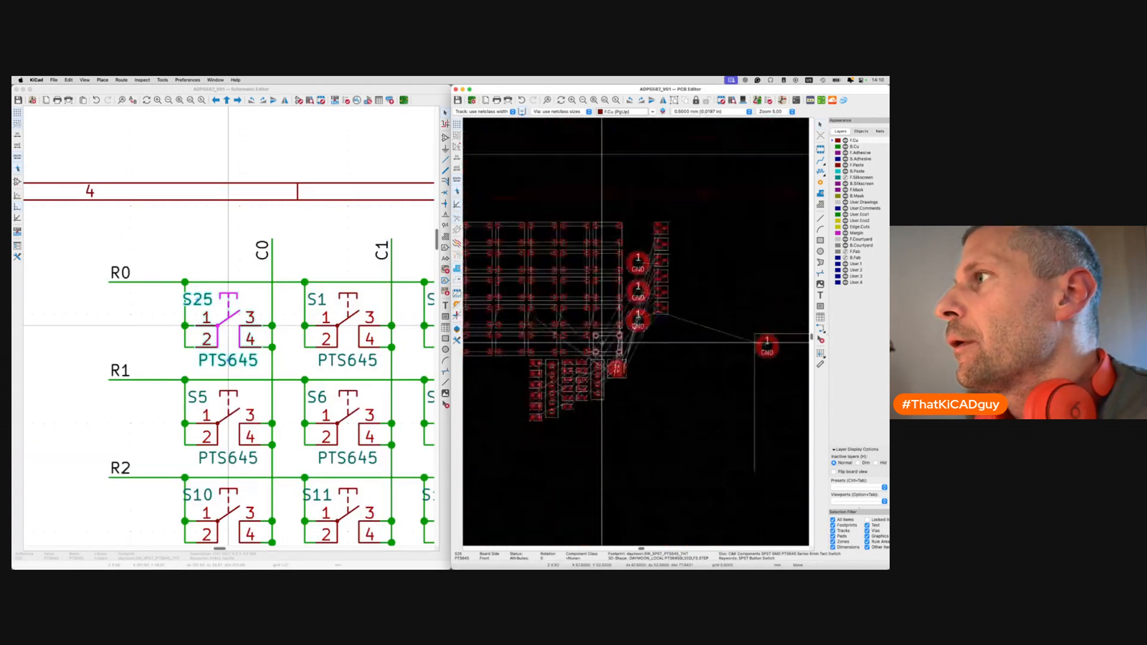
scroll(601, 342, right, 5)
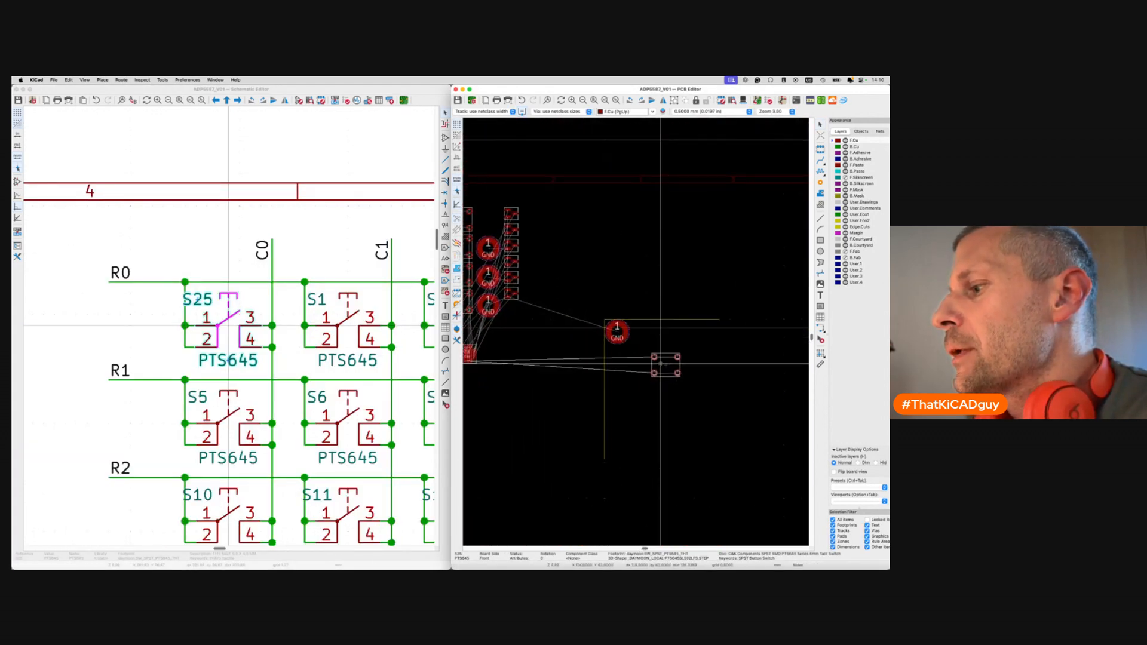
click(642, 356)
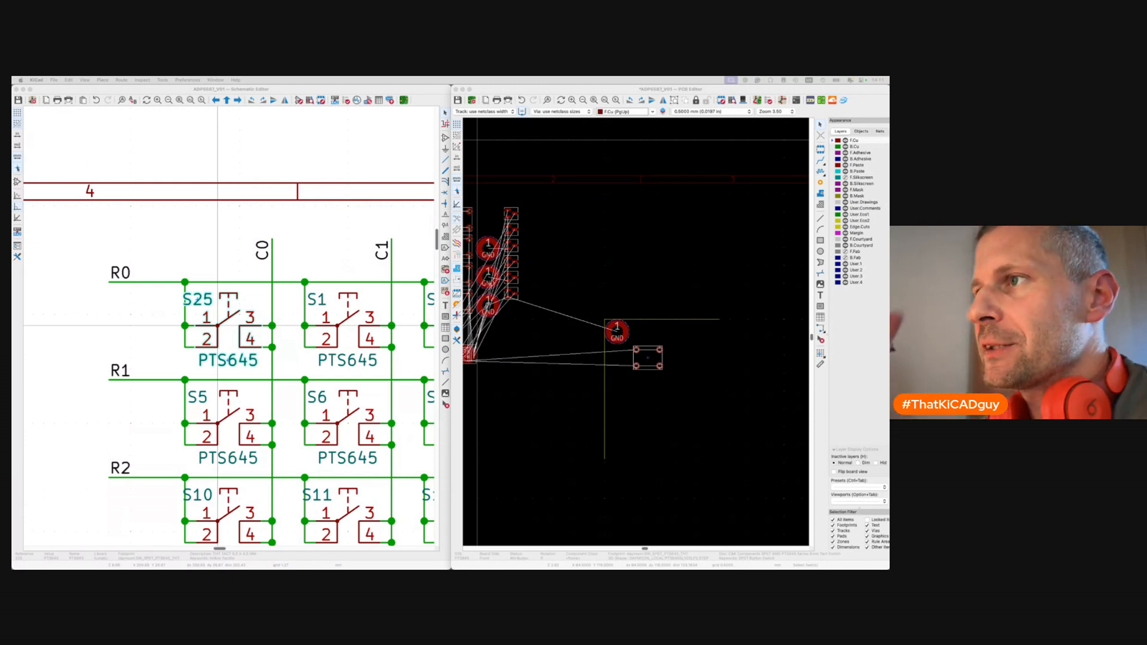
Hide F.Silkscreen, show F.Fab, and pick up S25 to reposition it.
click(670, 359)
scroll(651, 359, up, 3)
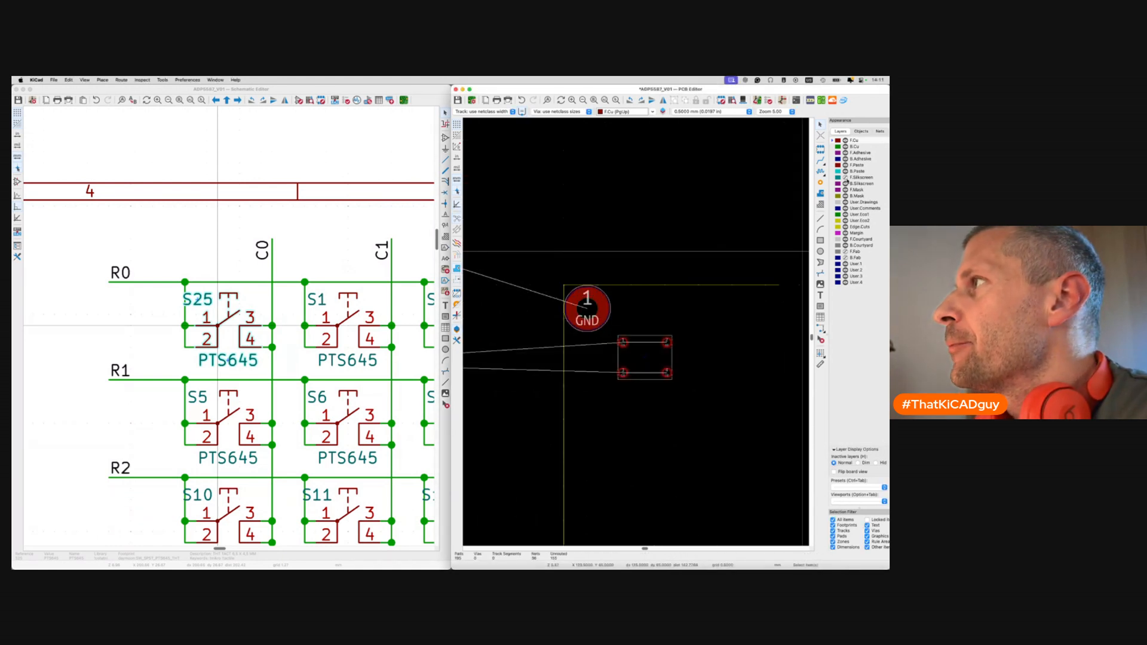
click(846, 178)
click(846, 252)
click(665, 365)
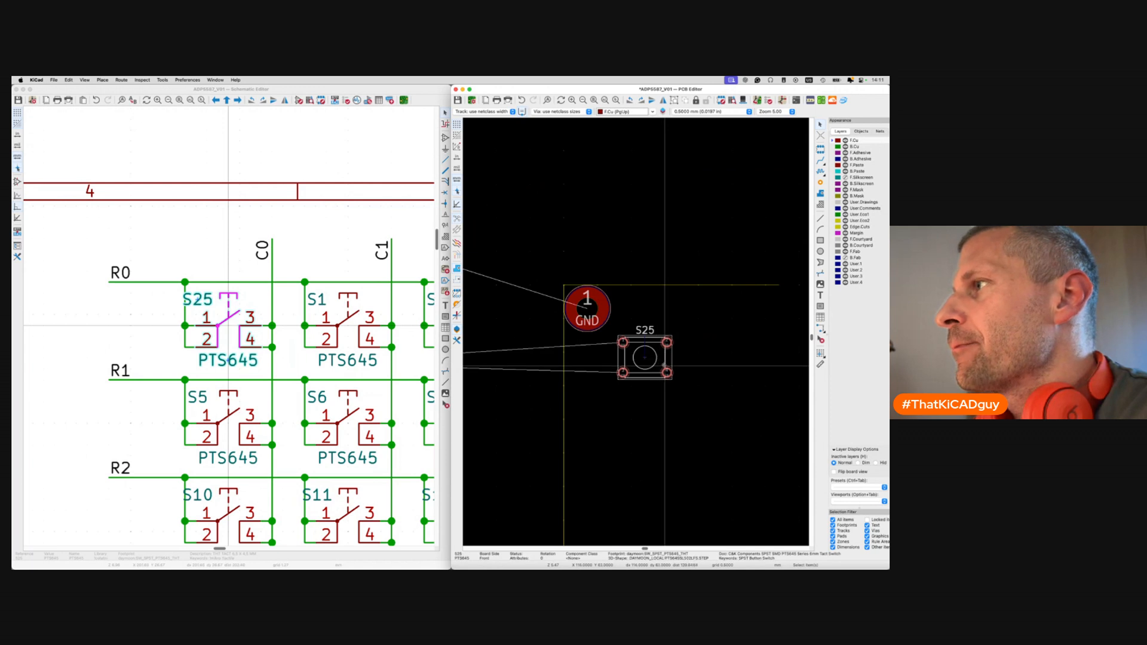
scroll(664, 365, right, 1)
key(m)
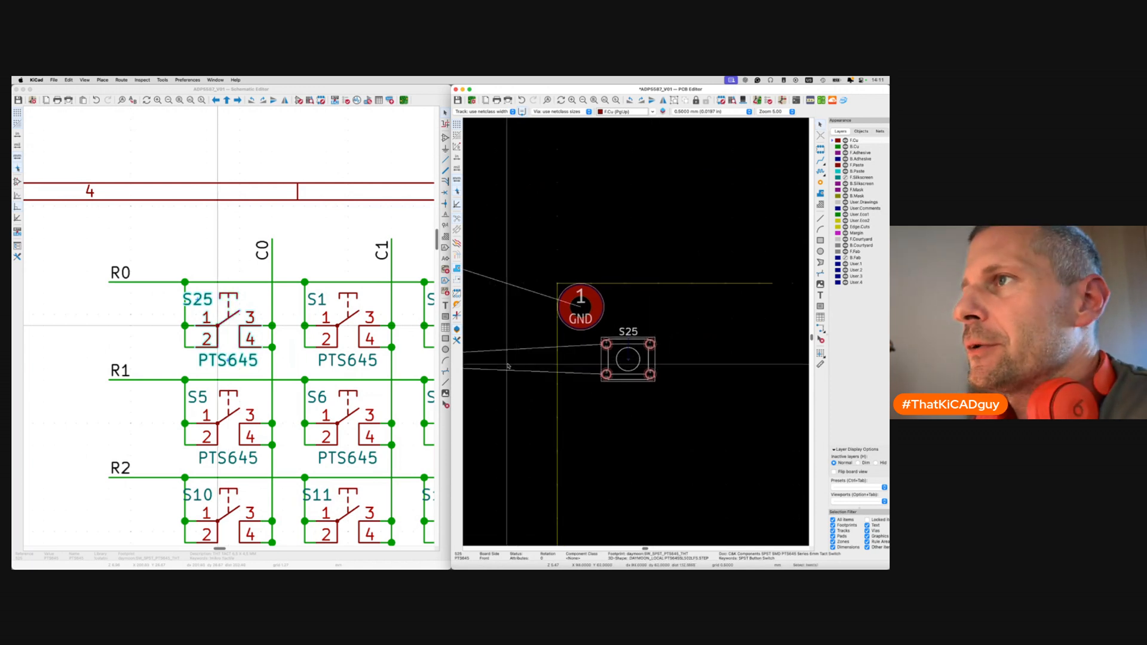
Cross-probe switch S1 and move its footprint next to S25.
click(318, 299)
click(650, 346)
key(m)
scroll(650, 345, down, 5)
scroll(650, 345, right, 5)
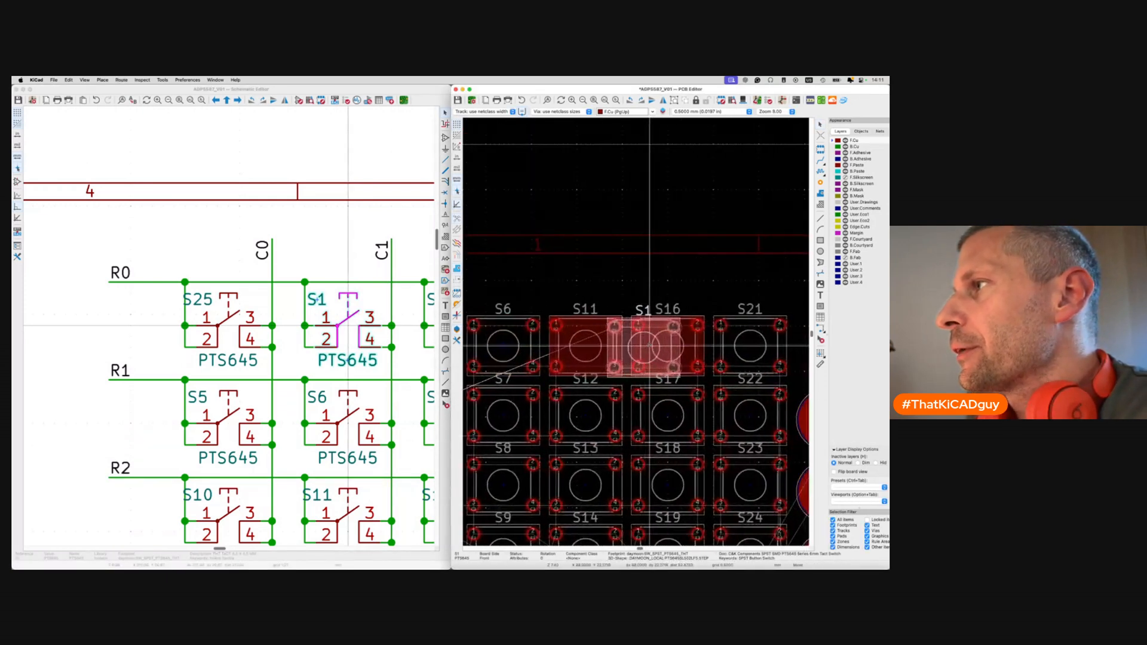
scroll(650, 345, down, 5)
scroll(706, 451, up, 3)
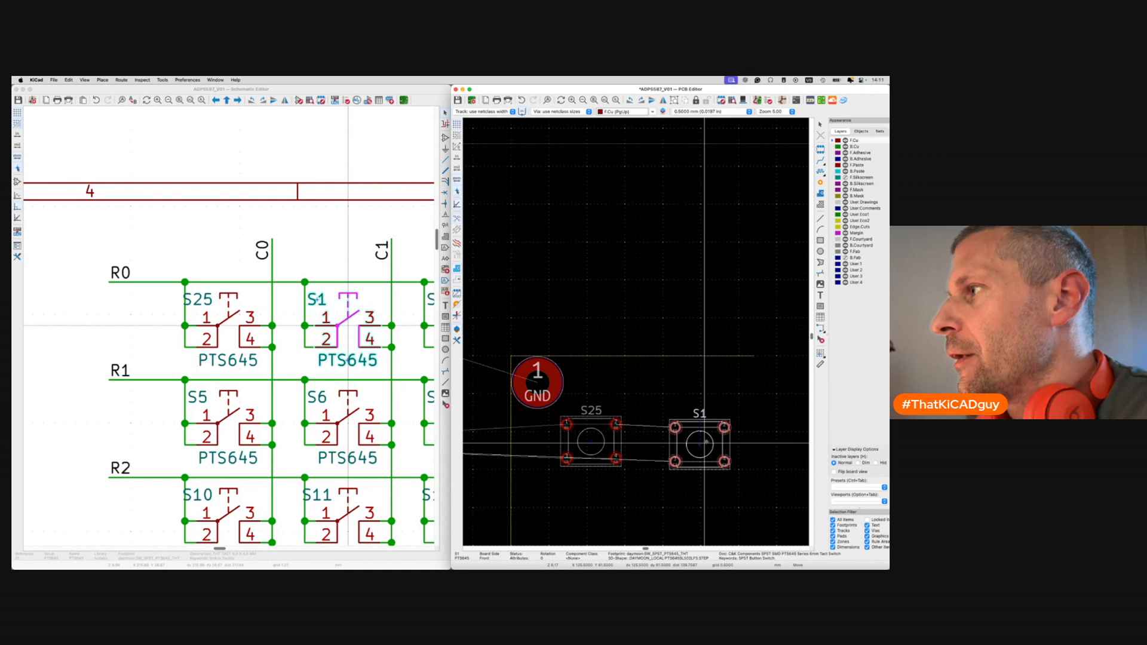
Drop S1 in place and look over S25's footprint properties without changes.
click(706, 442)
scroll(609, 453, up, 2)
click(608, 453)
double_click(585, 440)
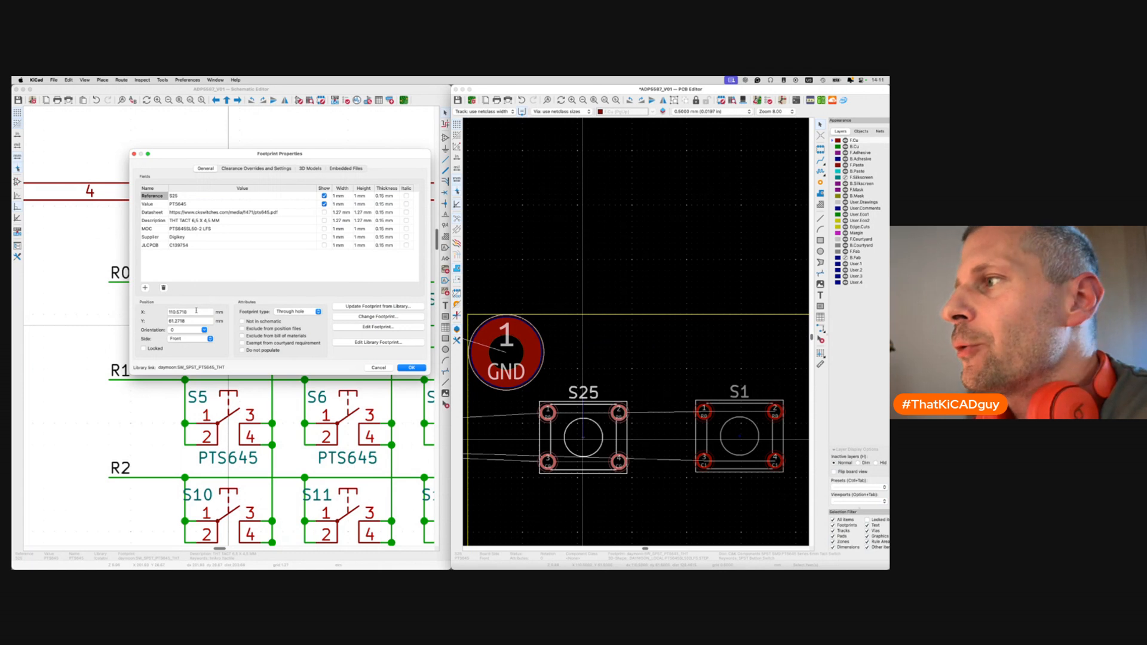
click(387, 369)
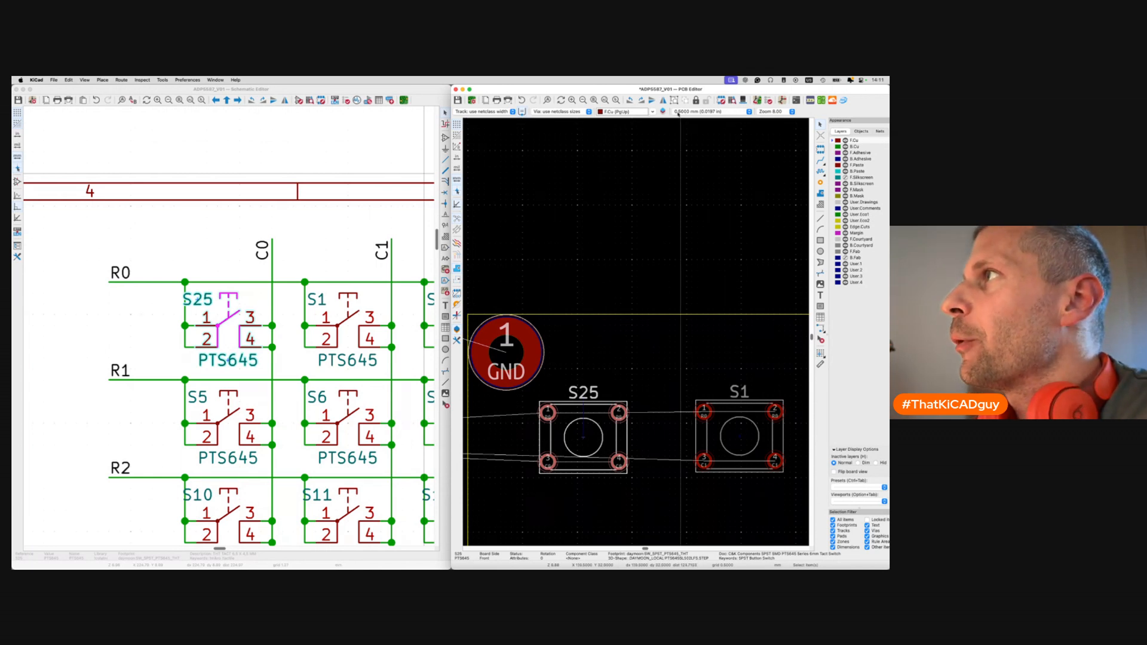
Cross-probe S25 and start a move, then cancel it.
click(595, 434)
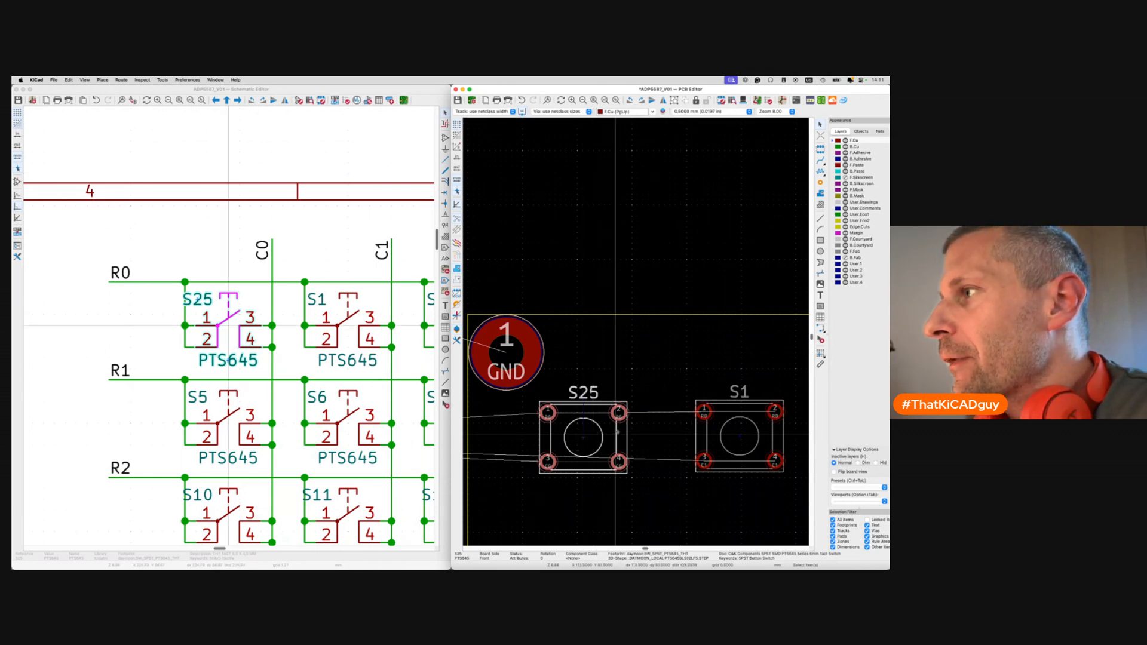
scroll(582, 438, up, 3)
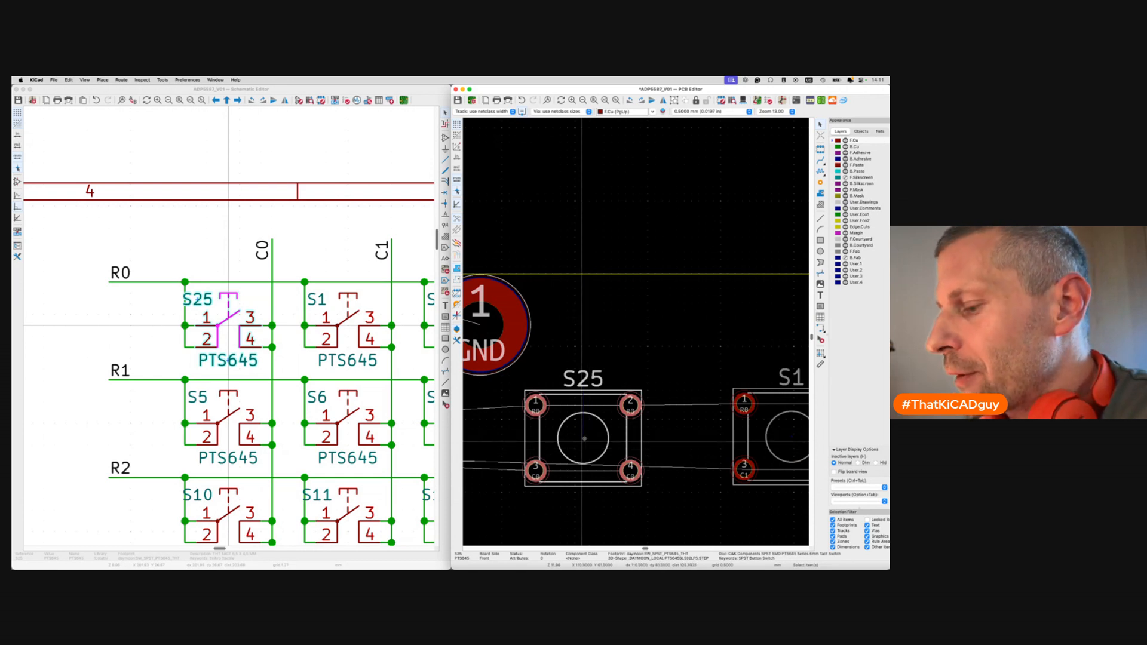
key(m)
key(Escape)
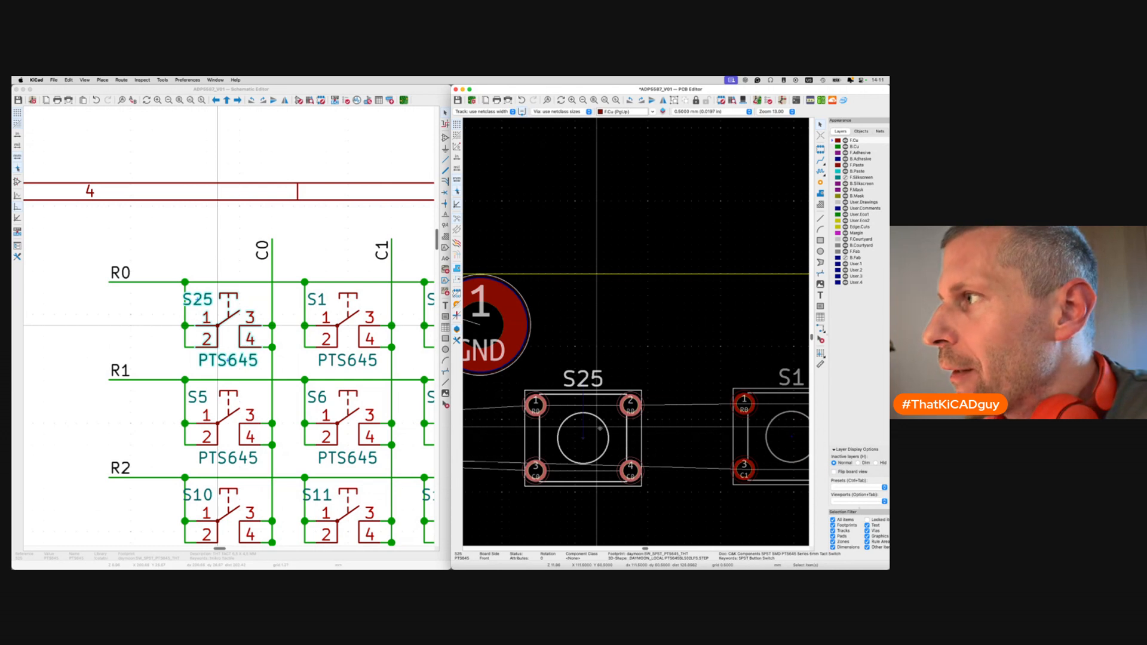
scroll(600, 429, up, 5)
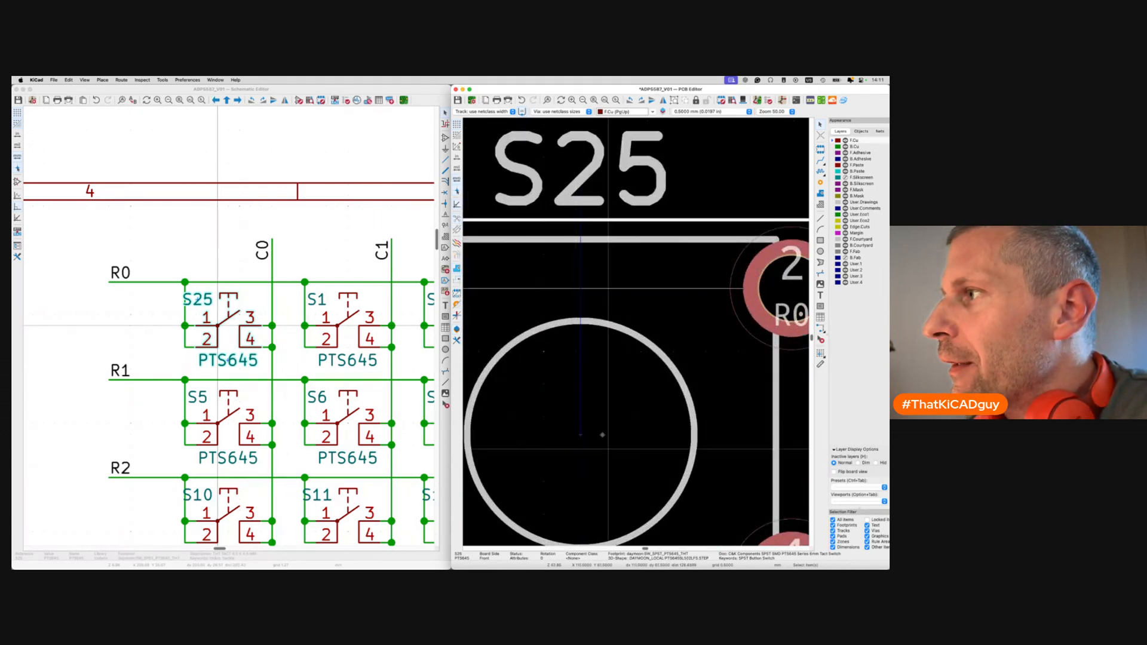
scroll(561, 453, down, 4)
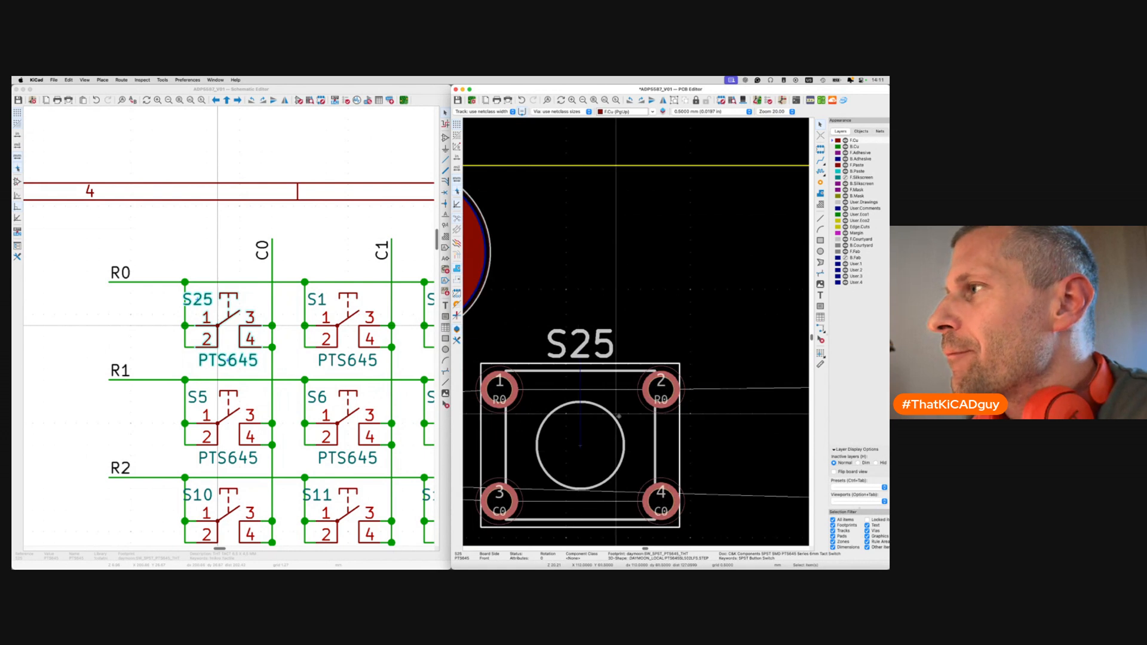
Set S25's position to X 110 and Y 81.27 in its footprint properties.
key(e)
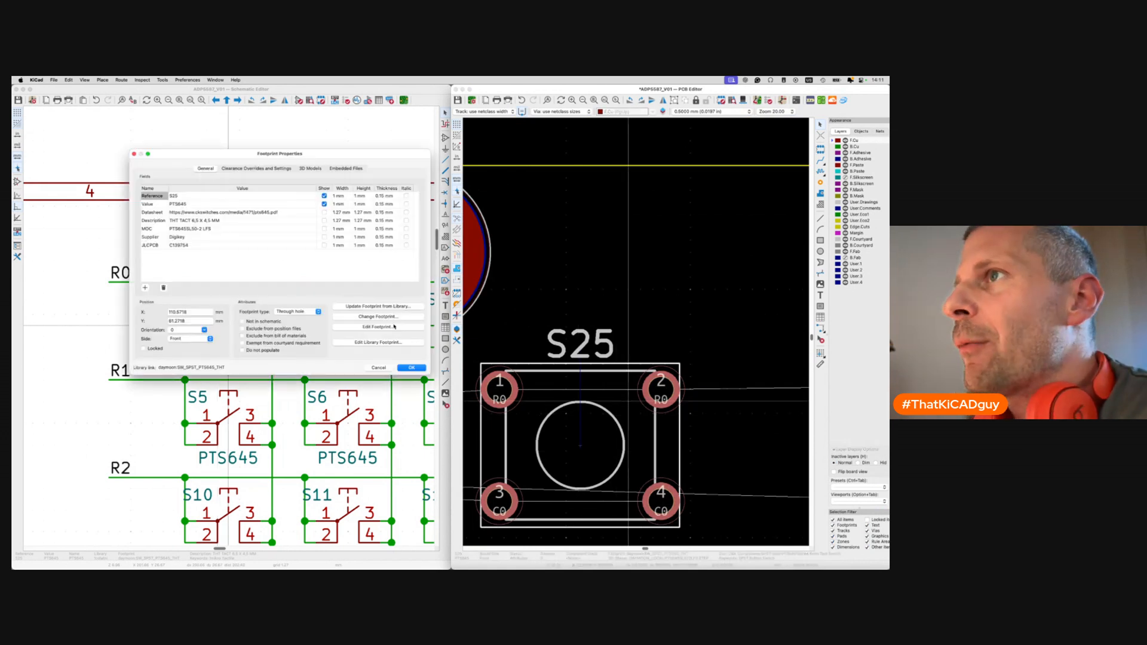
click(190, 310)
text(110)
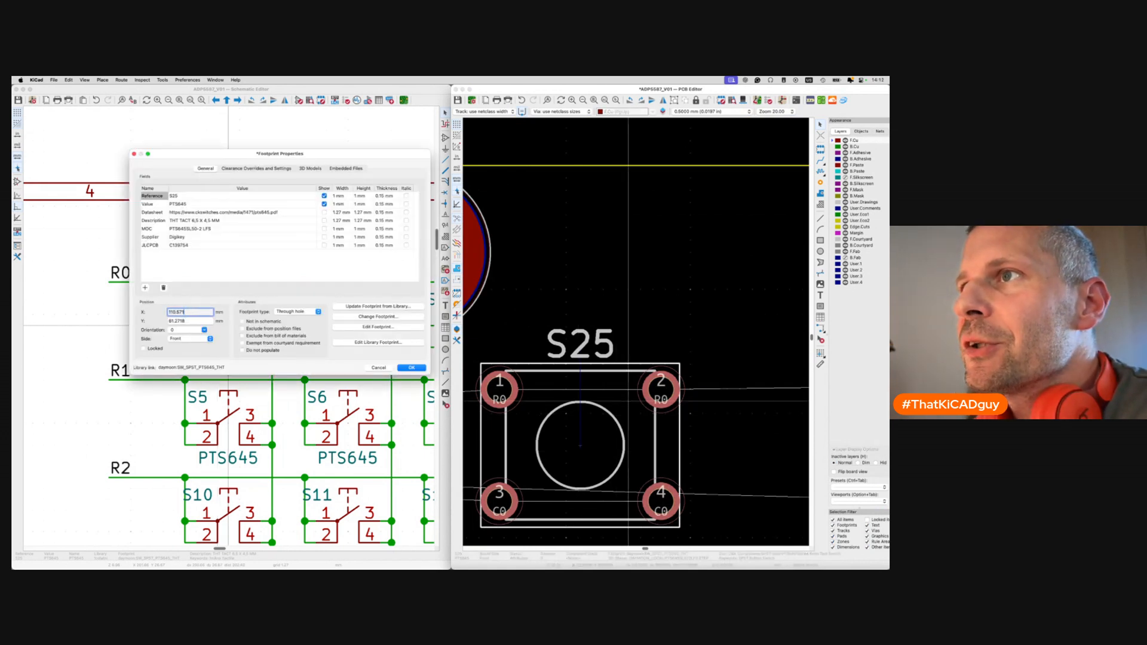
key(Tab)
text(81.27)
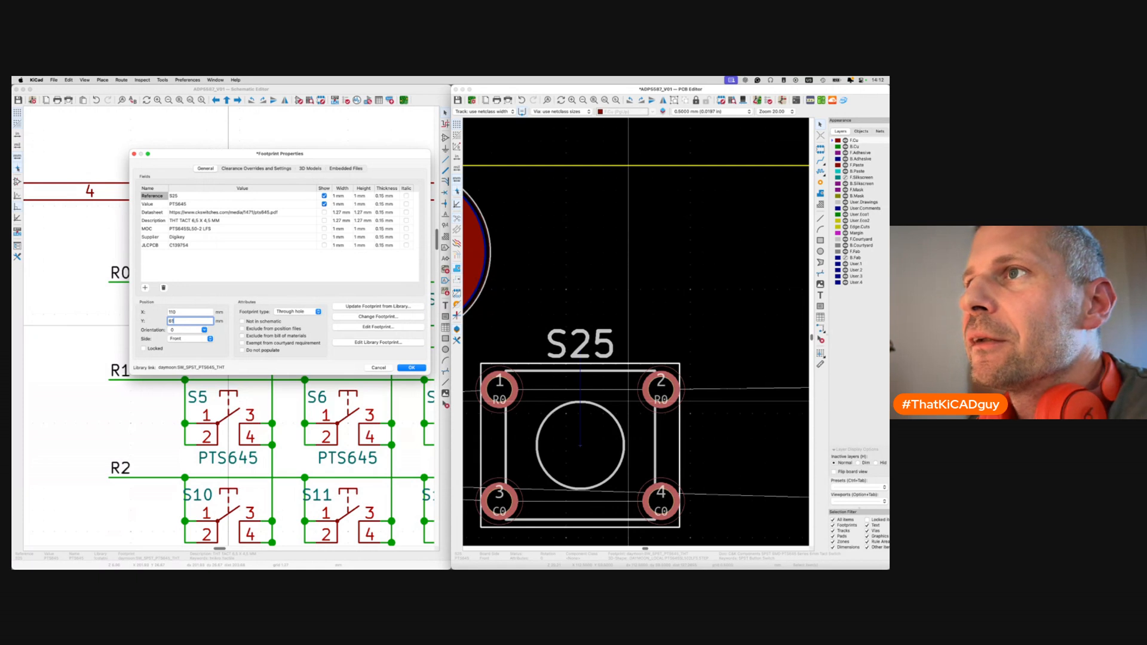
key(Return)
Shift S25 to the right so it lands at X 110.5.
scroll(633, 351, down, 4)
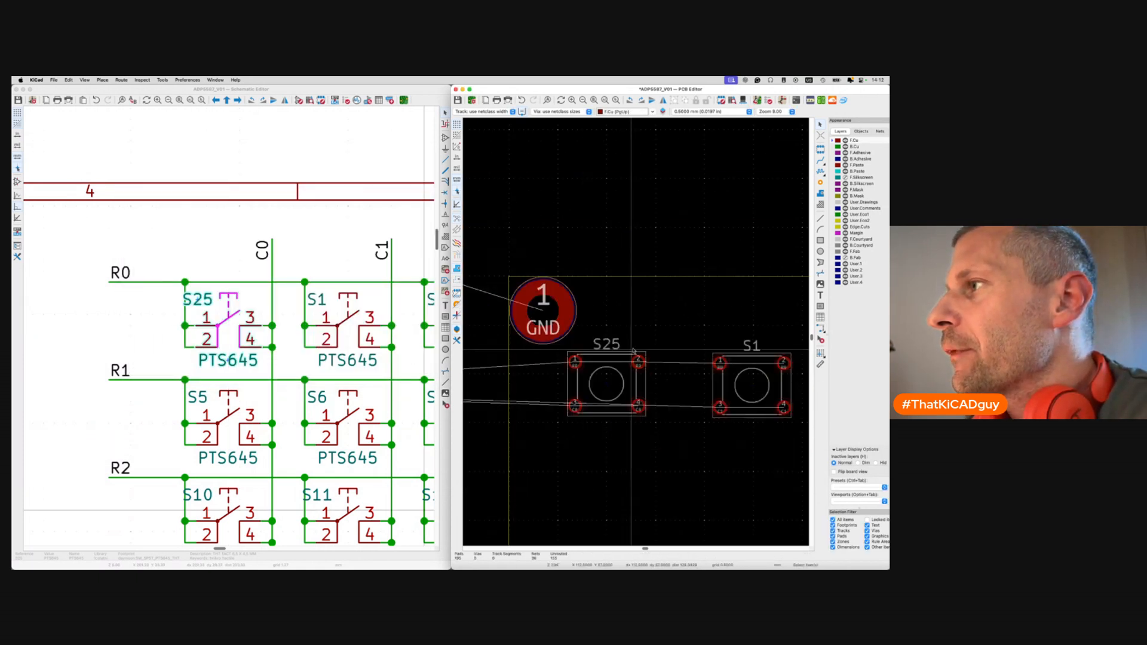
mouse_move(607, 385)
mouse_down()
mouse_move(626, 382)
mouse_move(594, 382)
mouse_move(607, 387)
mouse_up()
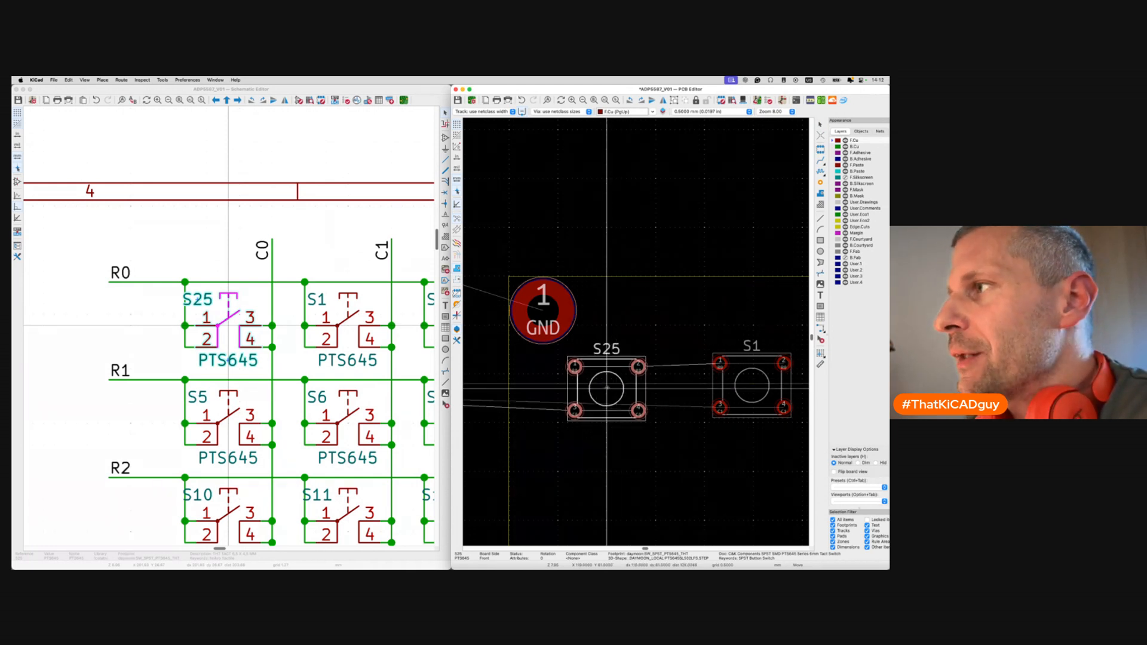
scroll(607, 387, up, 2)
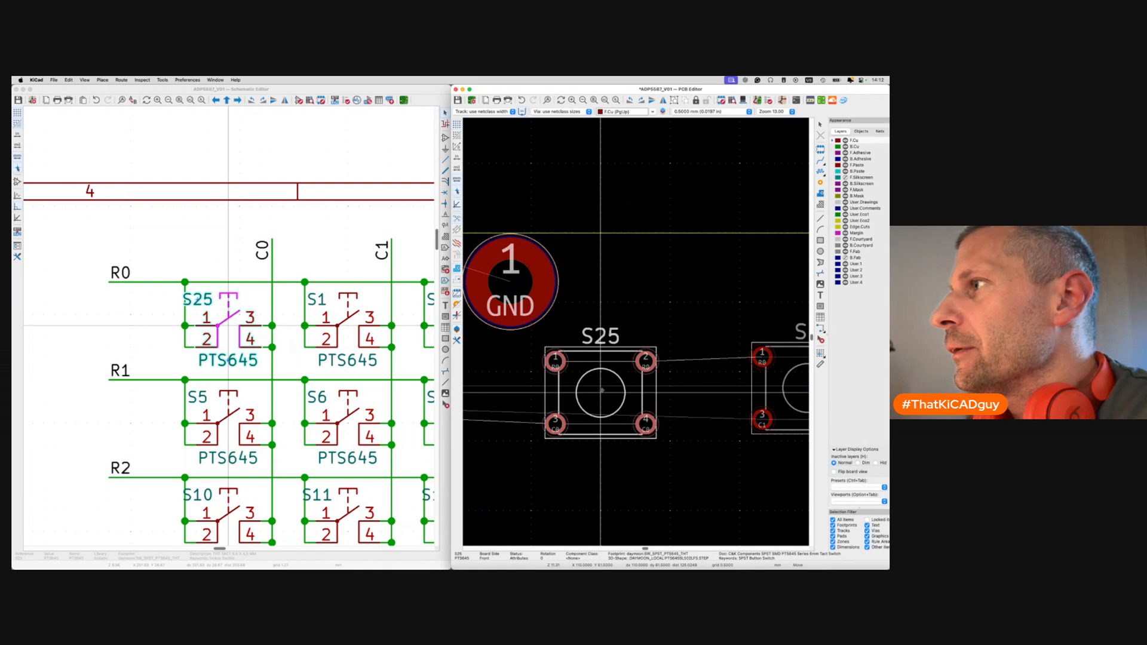
scroll(602, 390, down, 1)
scroll(601, 390, right, 1)
click(593, 380)
Confirm in S25's properties that X reads 110.5 and close them.
double_click(594, 379)
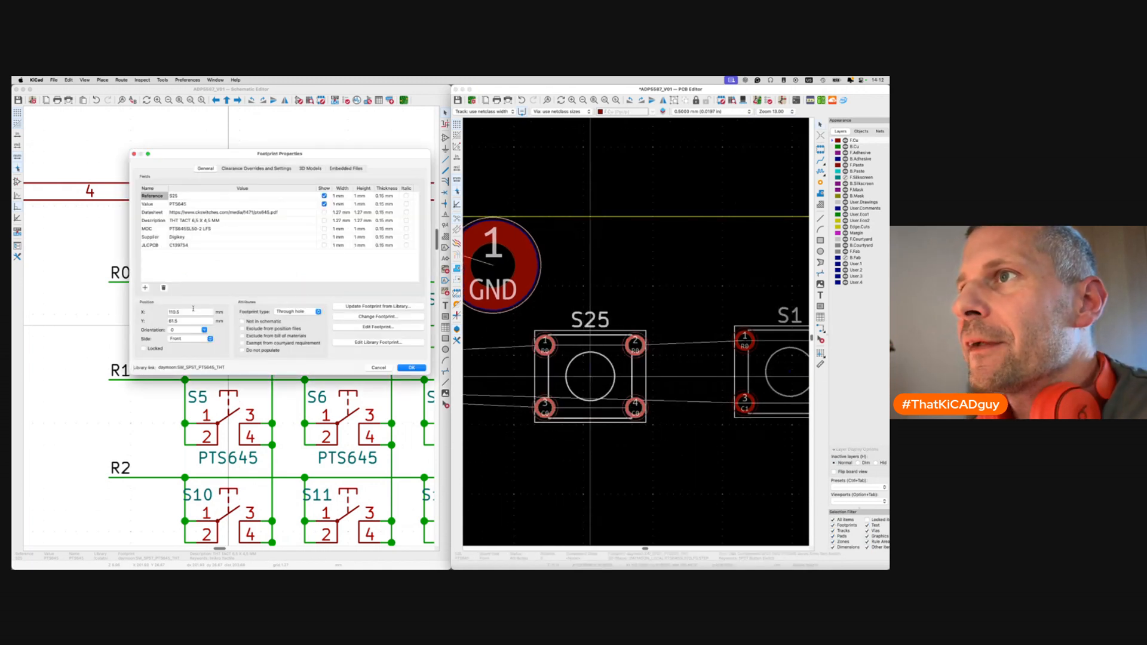
click(193, 311)
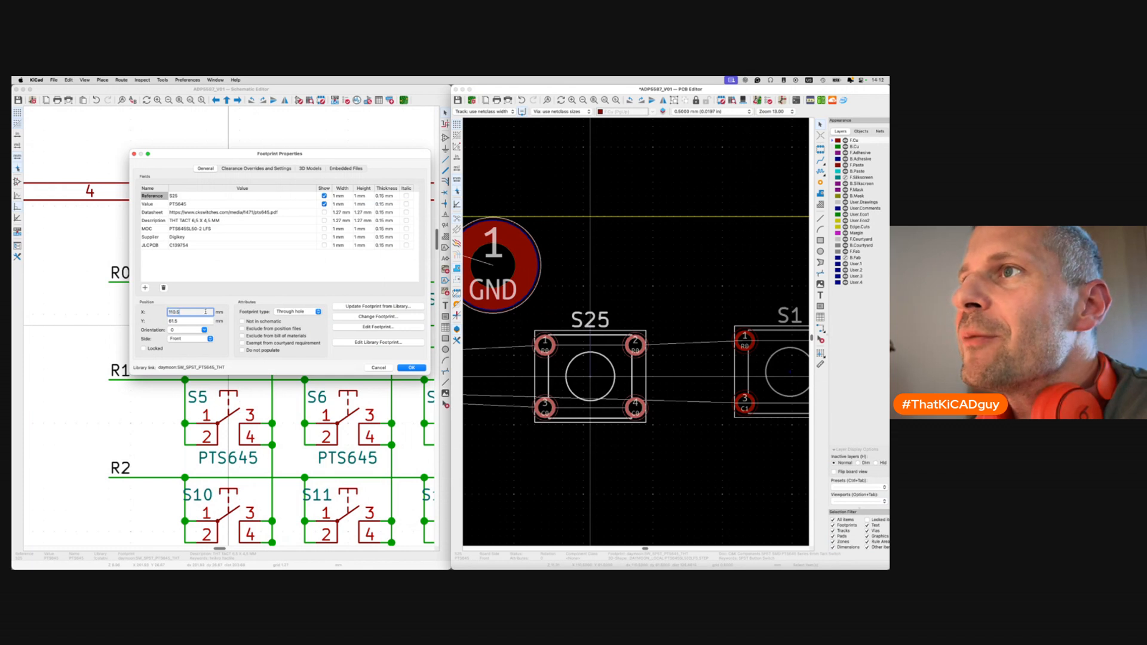
click(205, 312)
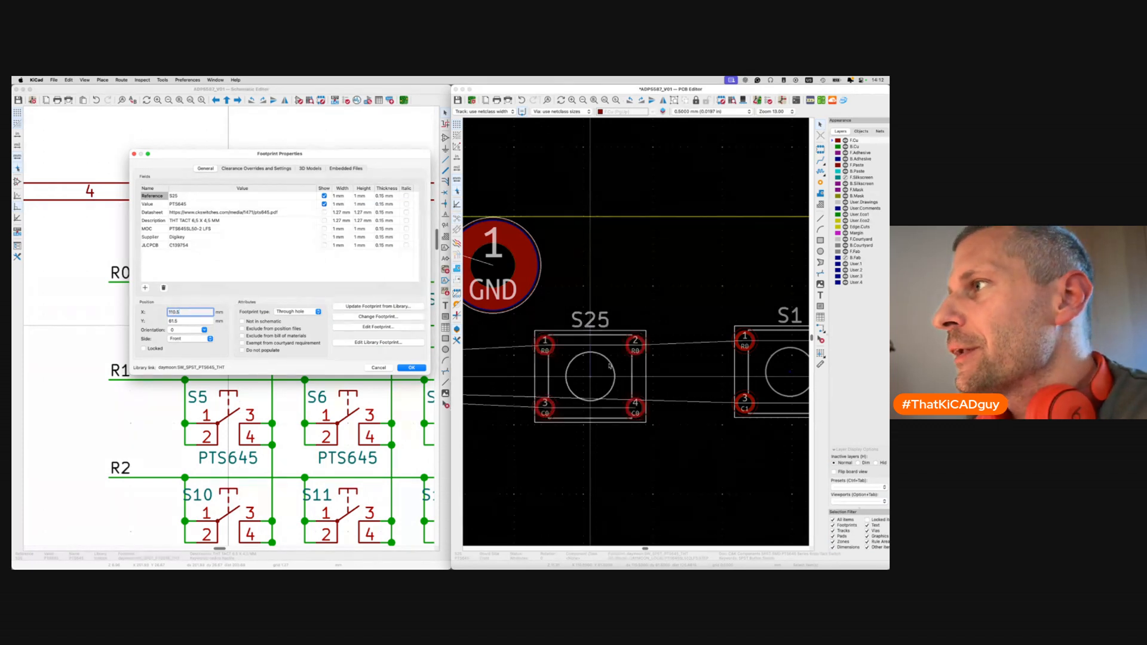
key(Return)
scroll(591, 378, down, 3)
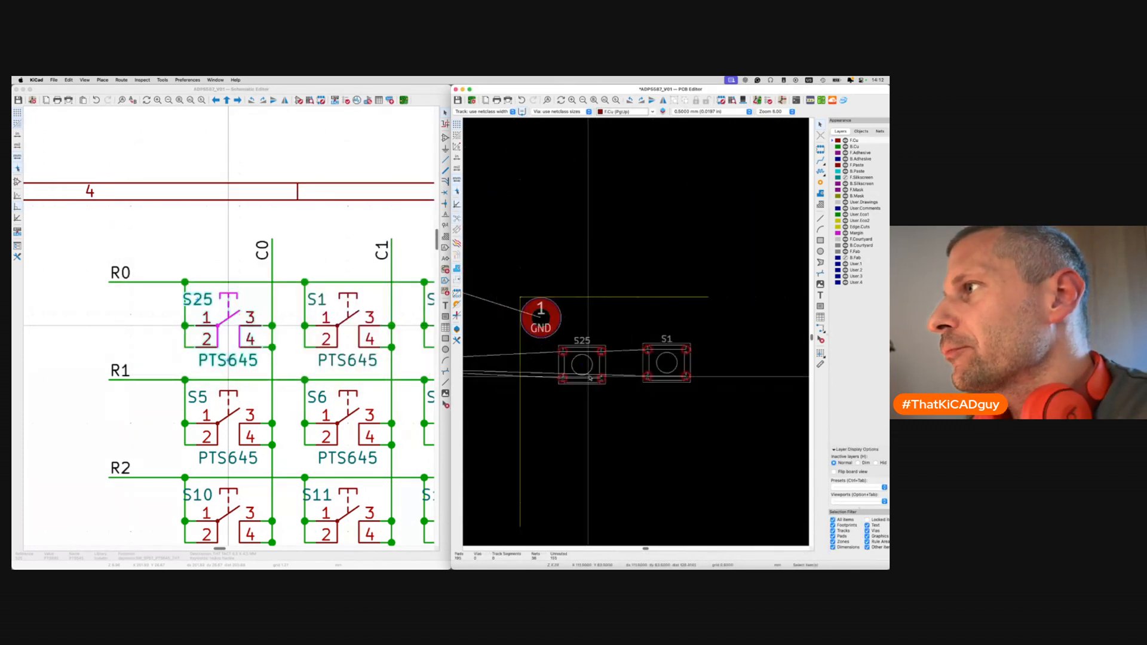
Move switch S1 leftward toward S25, adjusting its placement with repeated M moves.
scroll(668, 366, up, 3)
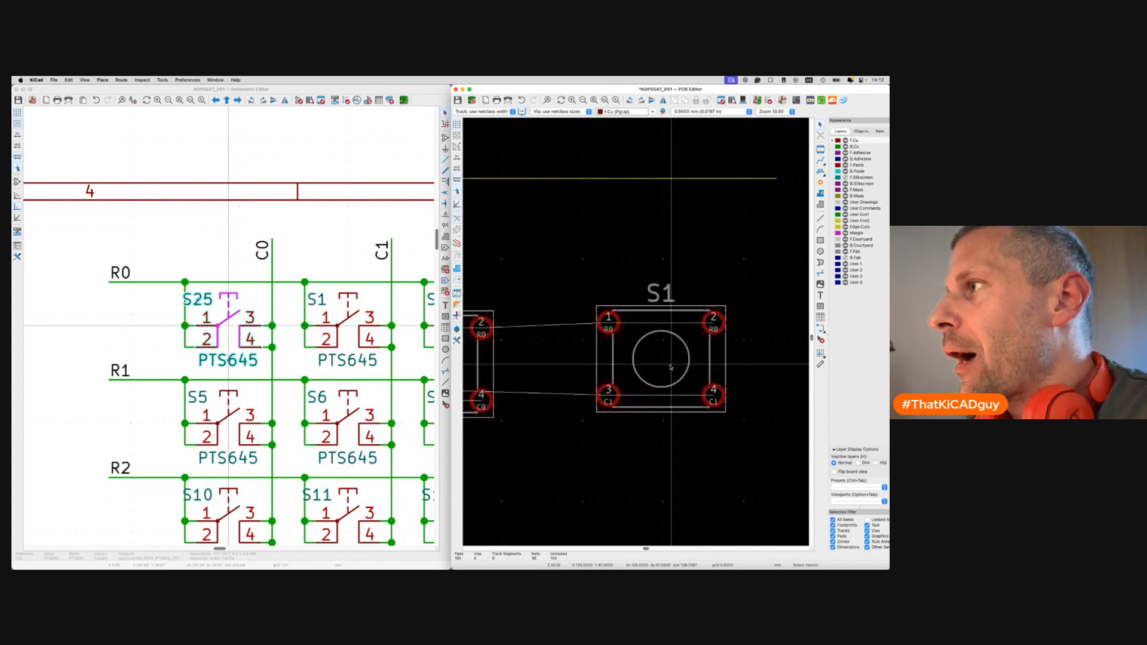
scroll(671, 367, left, 1)
scroll(670, 368, down, 1)
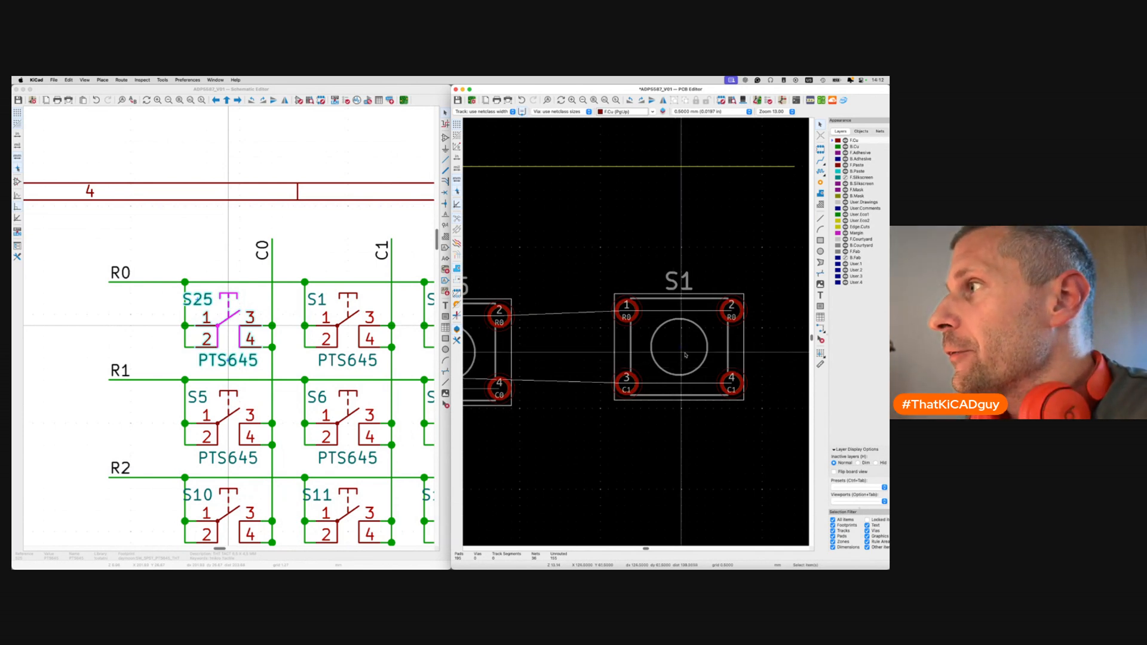
click(686, 355)
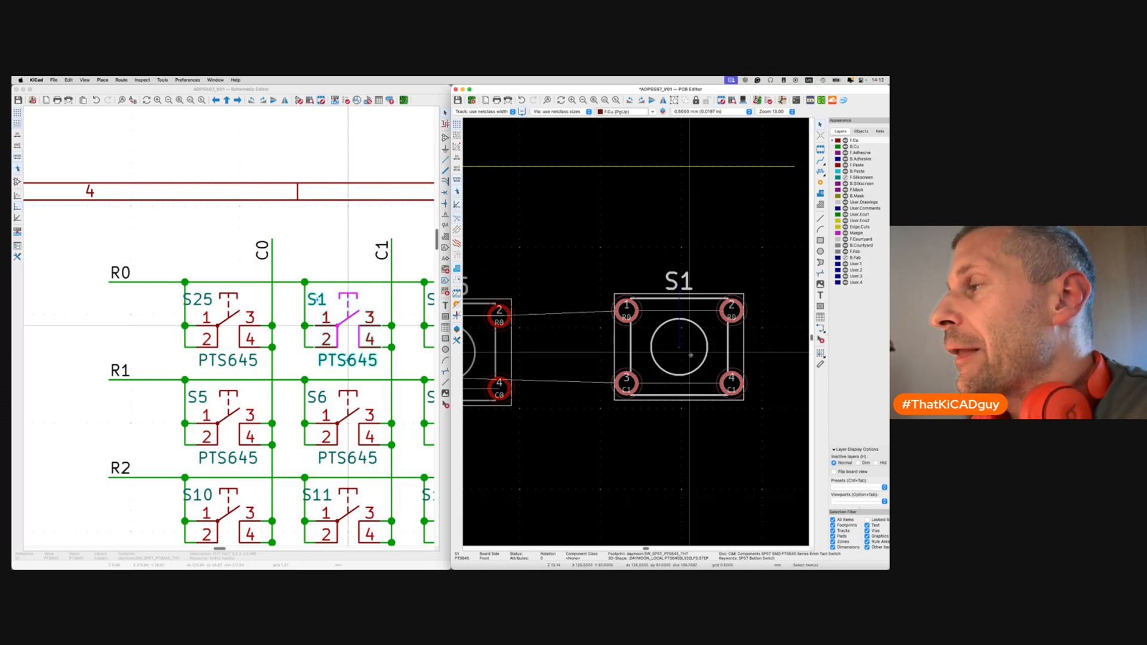
scroll(691, 356, left, 1)
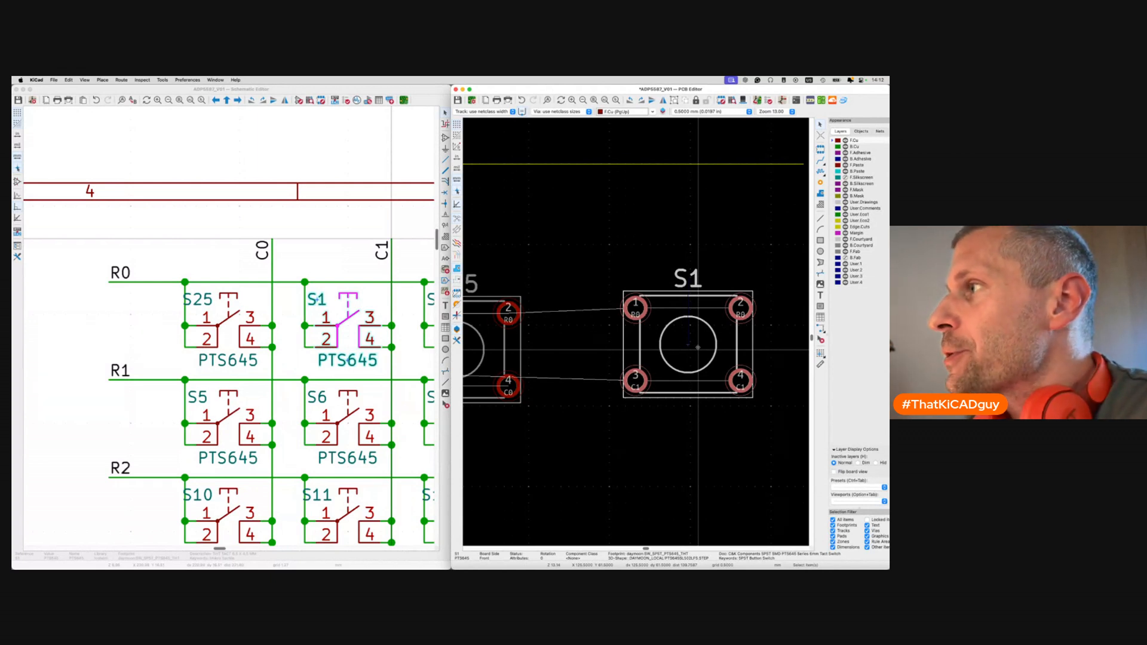
click(723, 351)
key(m)
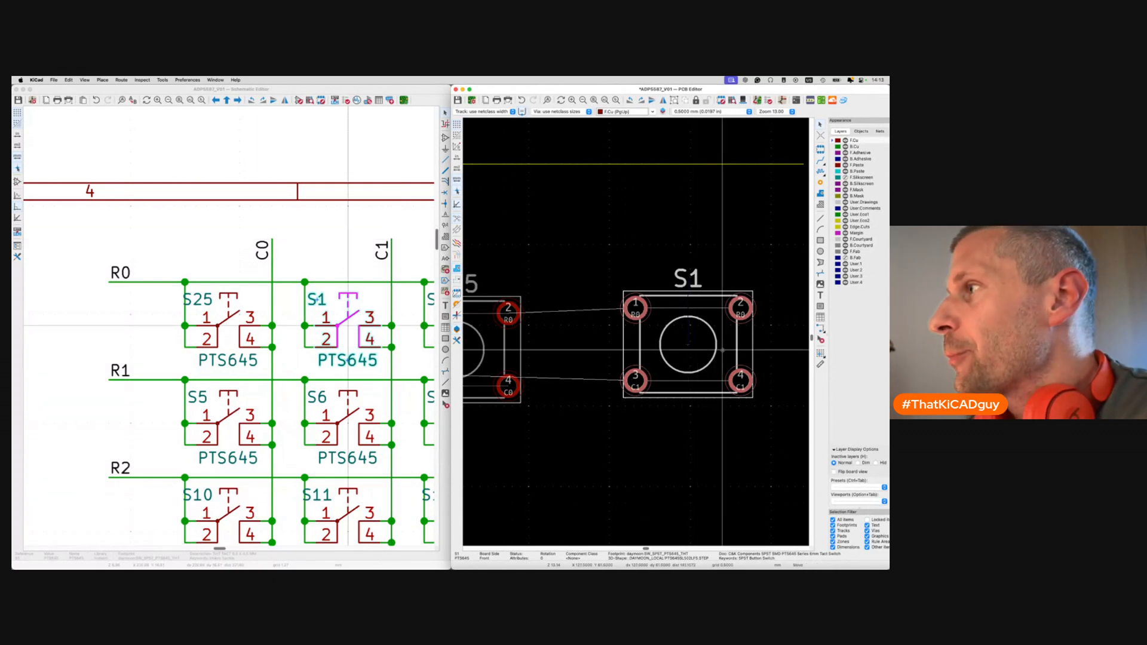
click(673, 361)
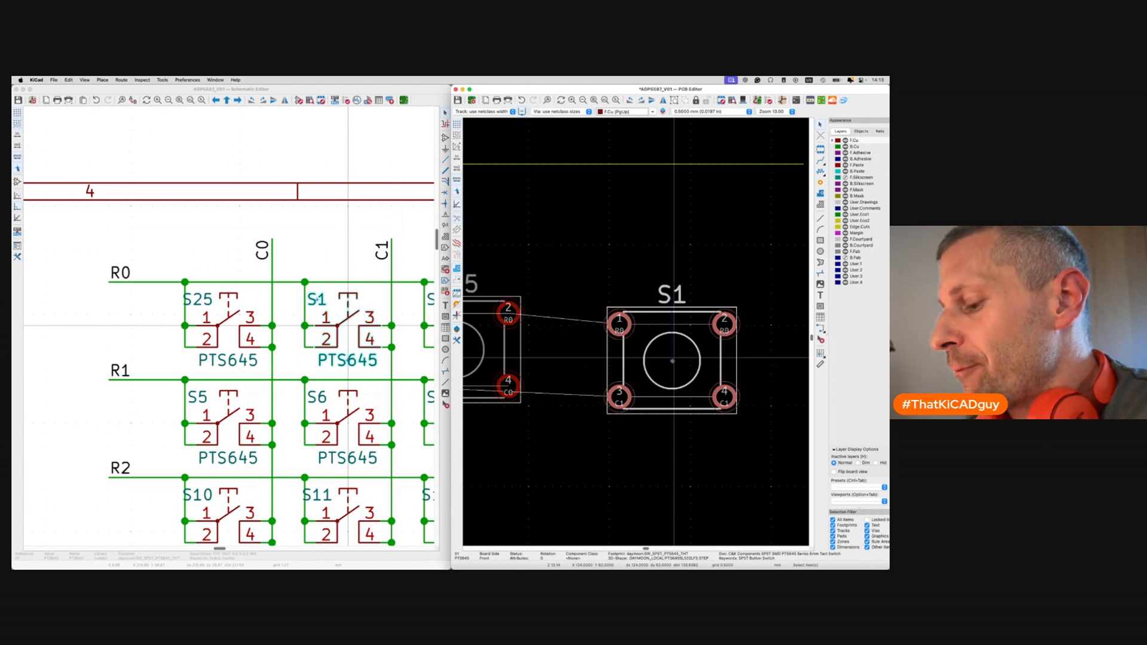
key(m)
click(680, 361)
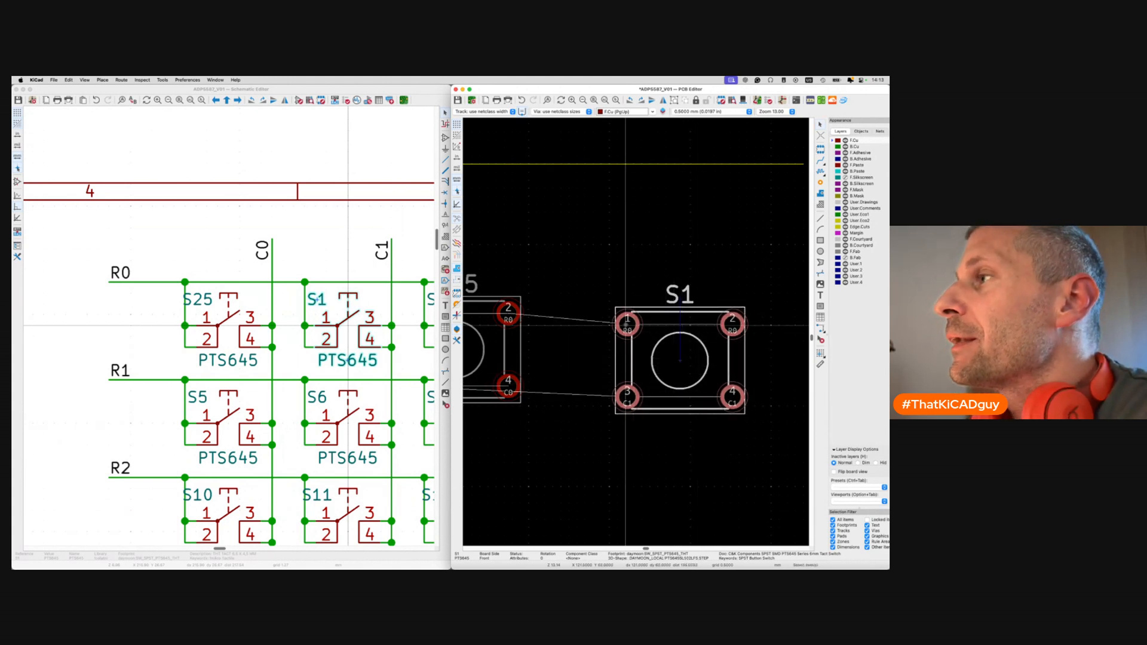
key(m)
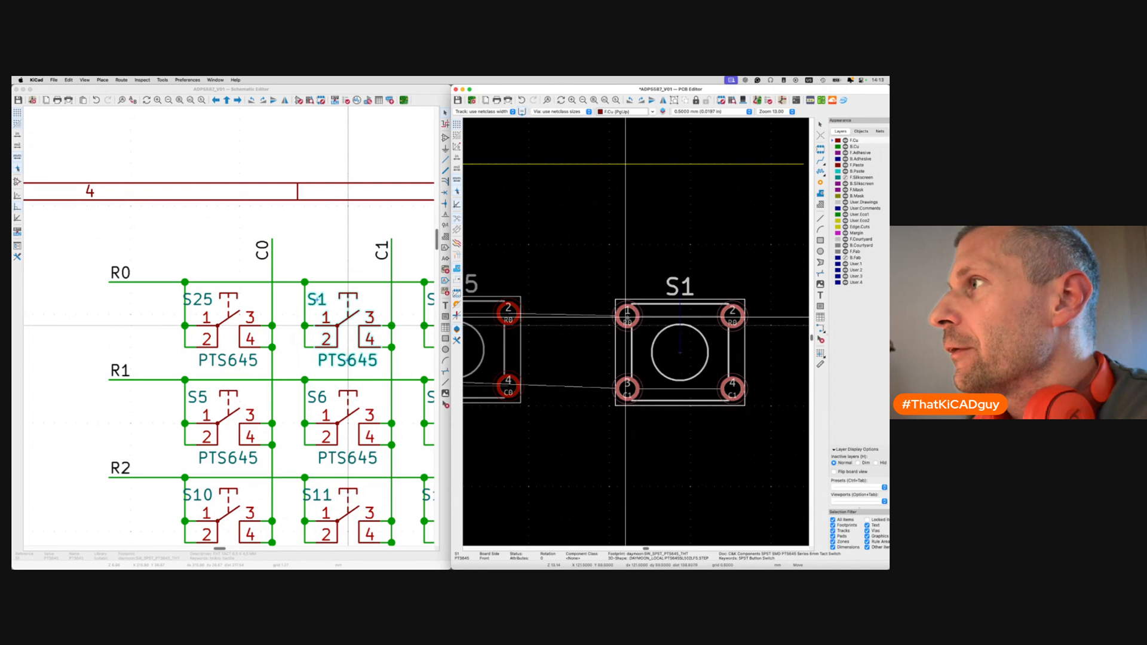
click(626, 317)
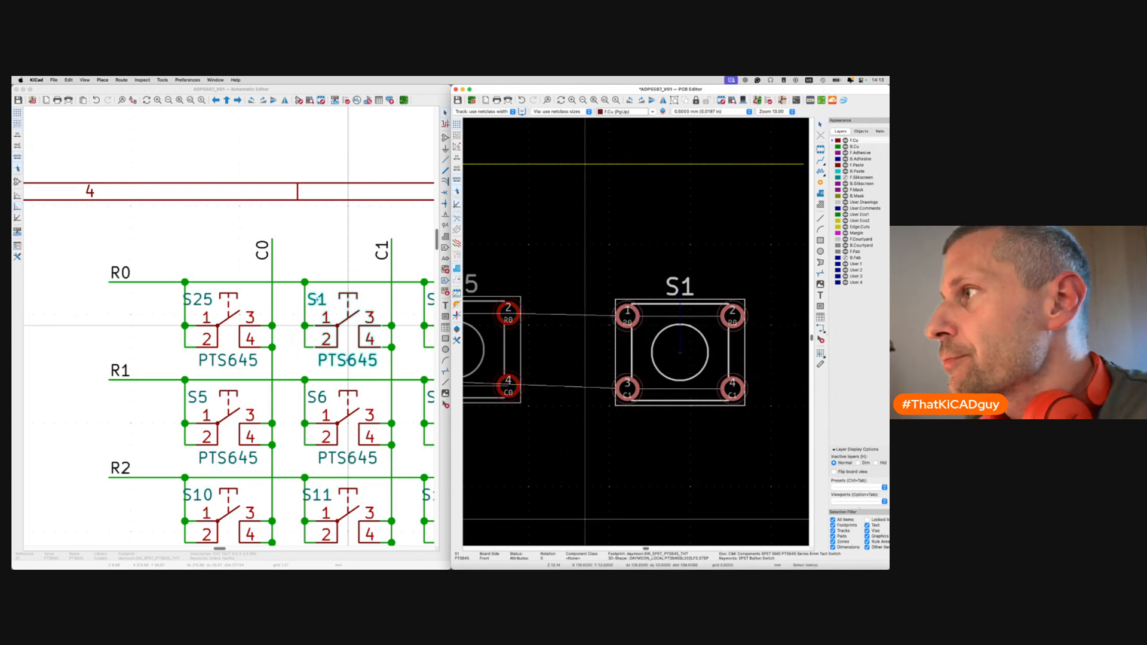
Set S25's centre as the relative origin and move S1 again beside it.
click(693, 369)
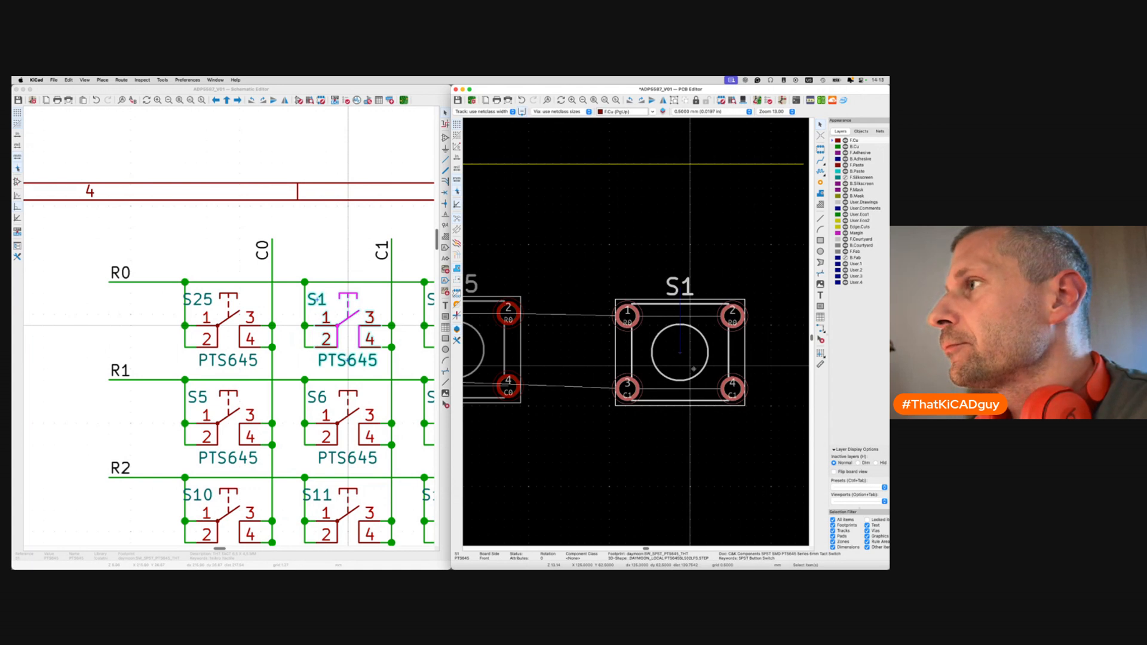
scroll(690, 366, down, 3)
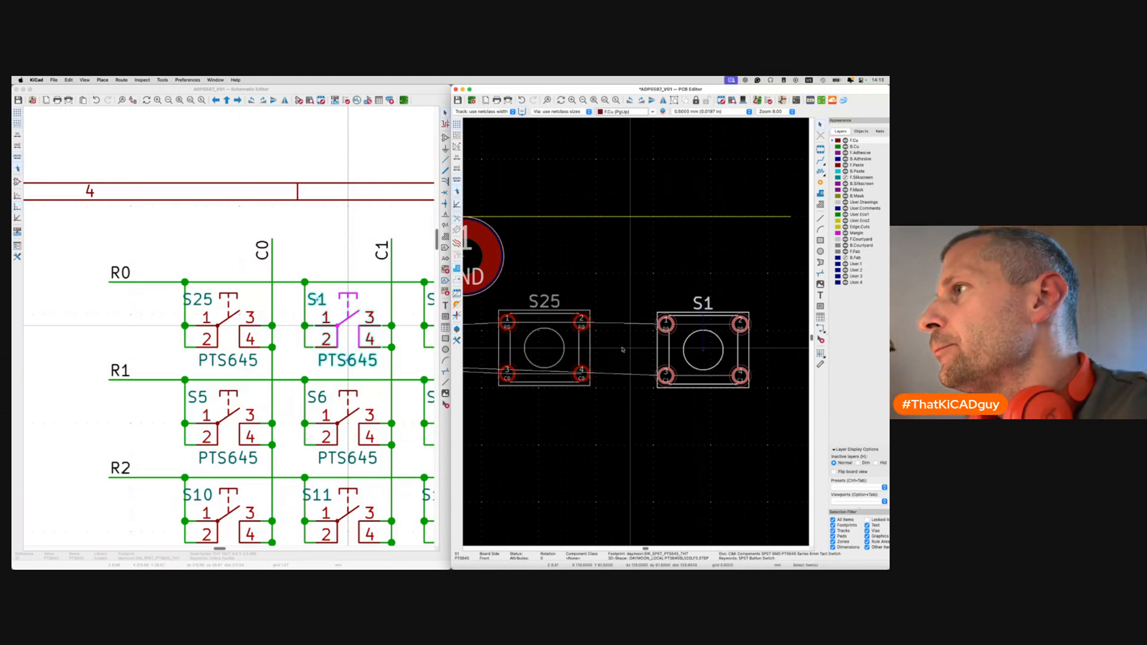
key(space)
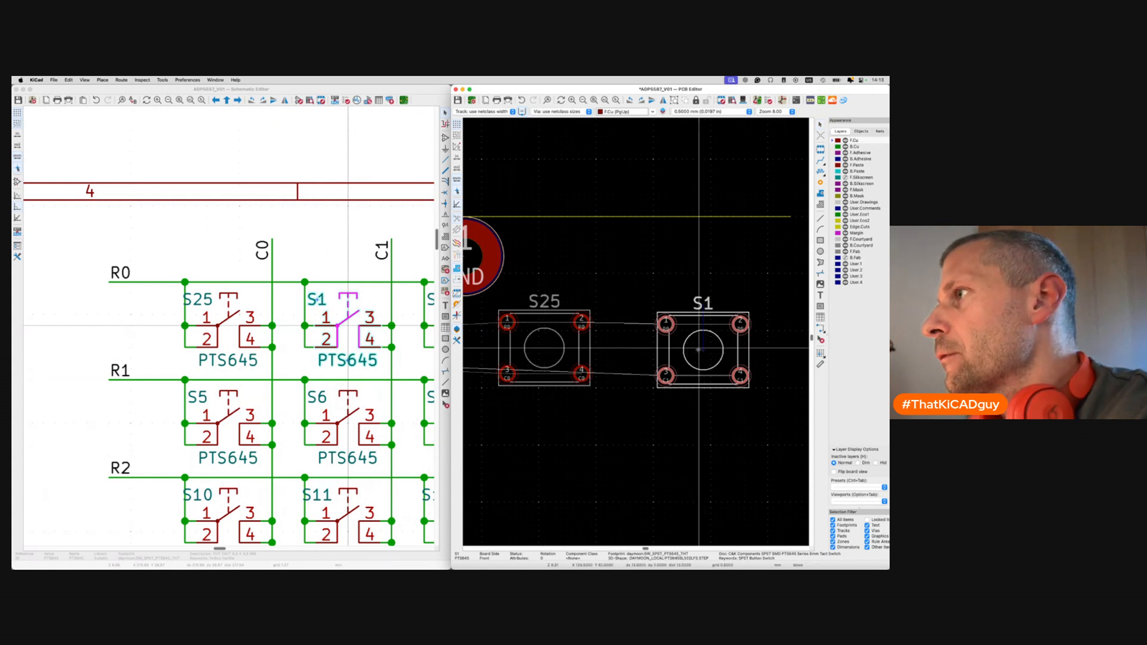
key(m)
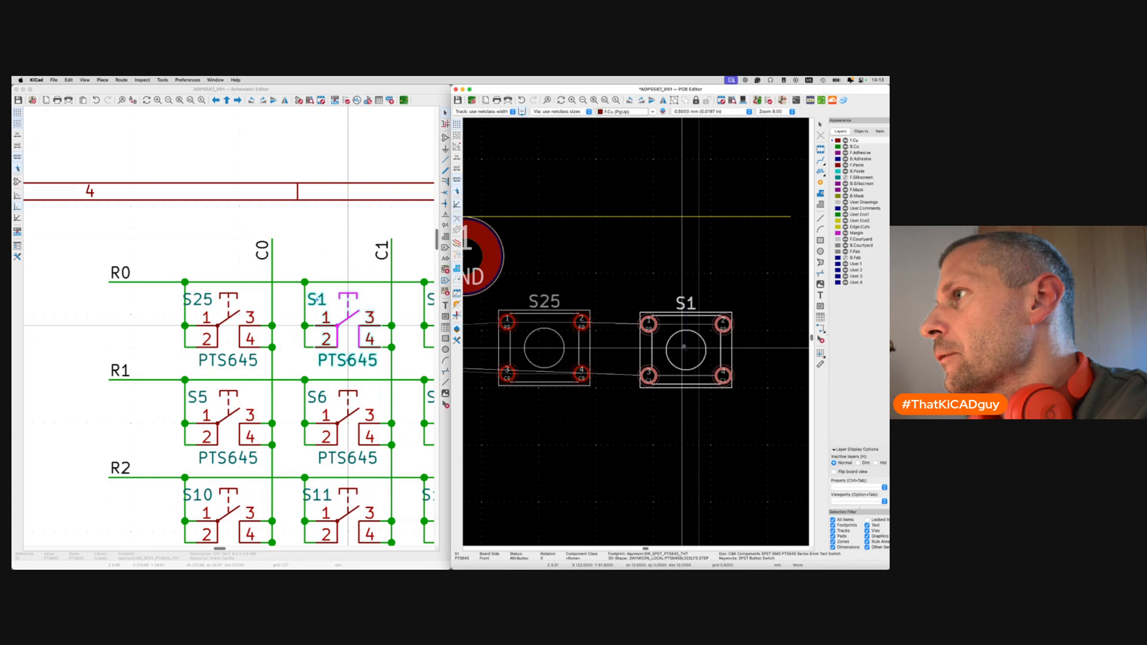
click(684, 347)
Position S1 12 mm from S25, using S25's centre as the reference point.
key(super+Tab)
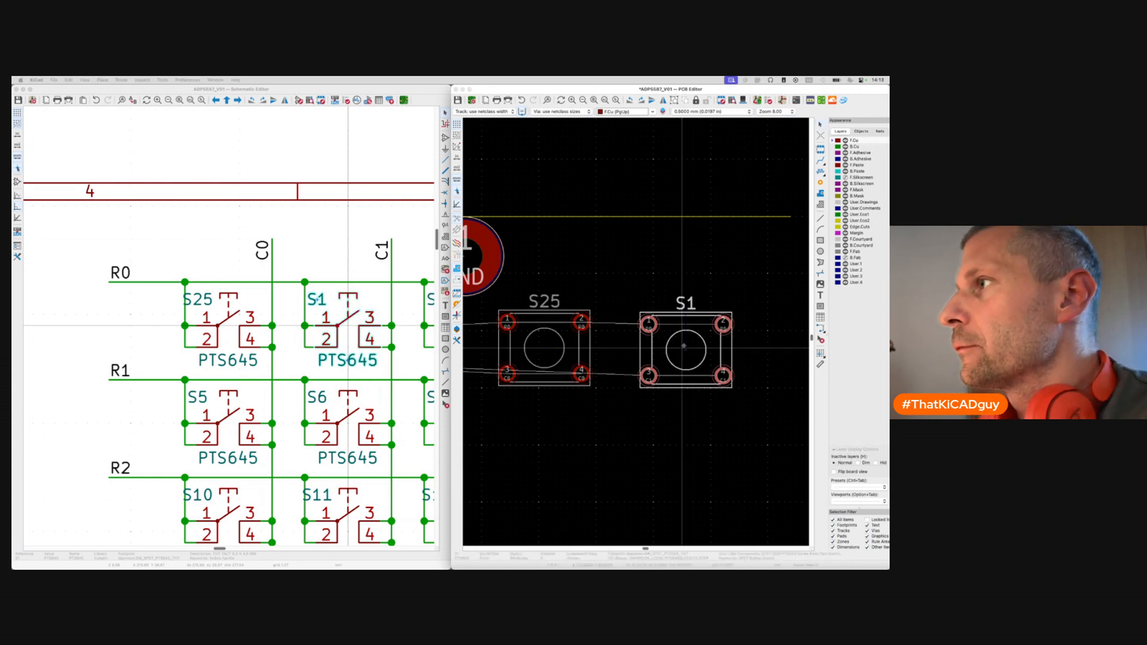
drag(432, 569, 558, 303)
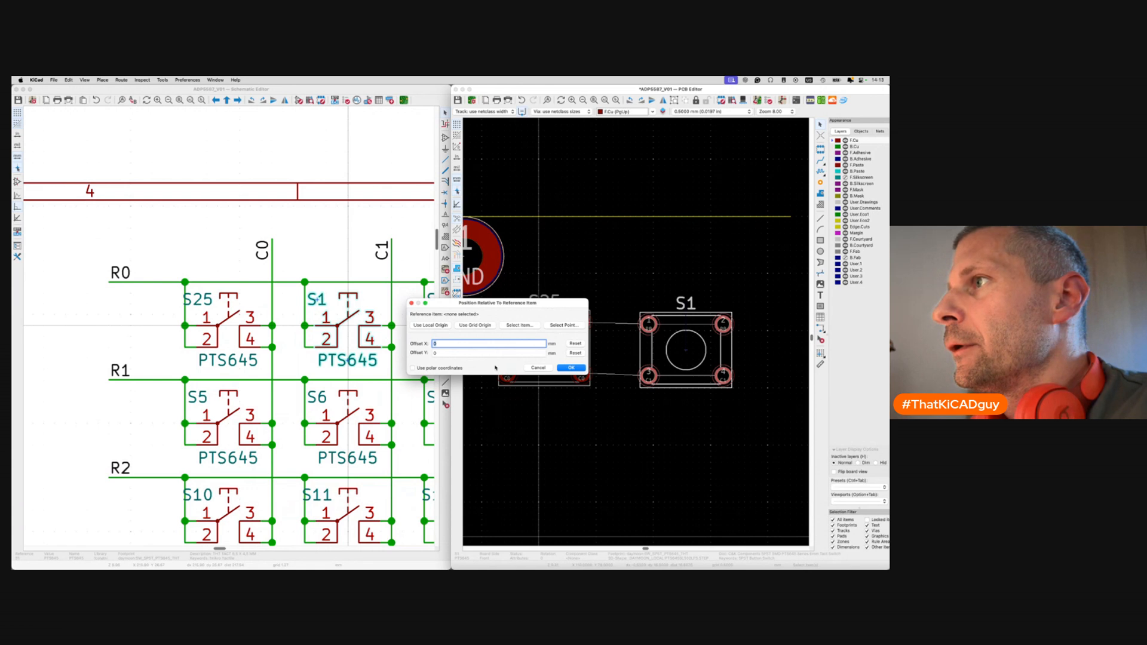
click(565, 324)
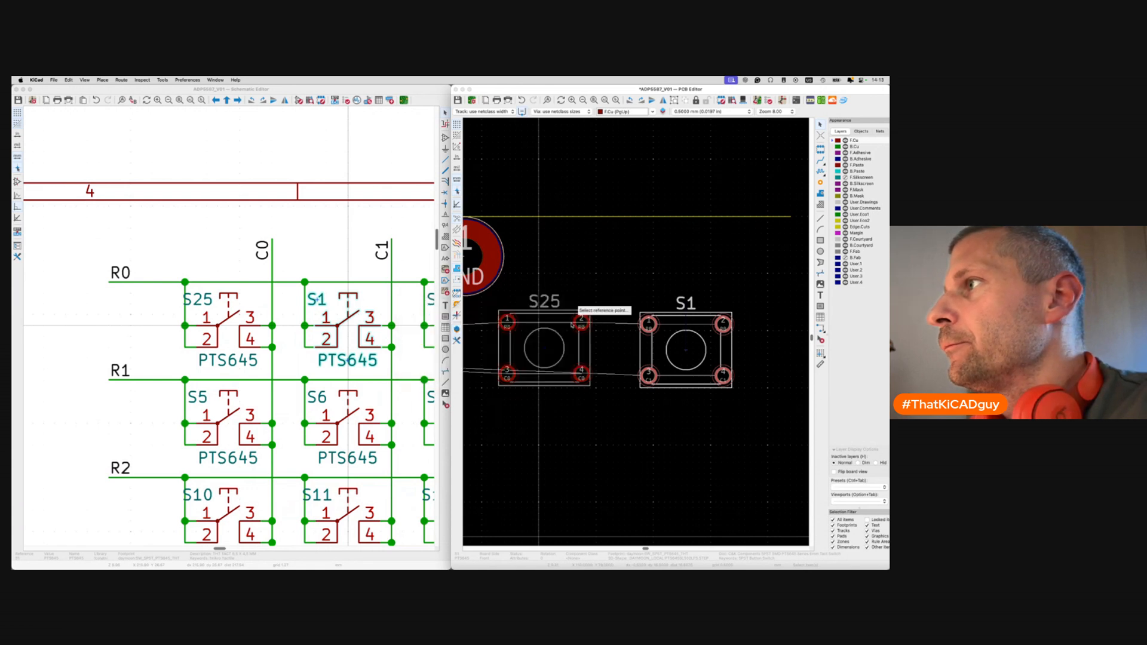
click(544, 348)
click(571, 367)
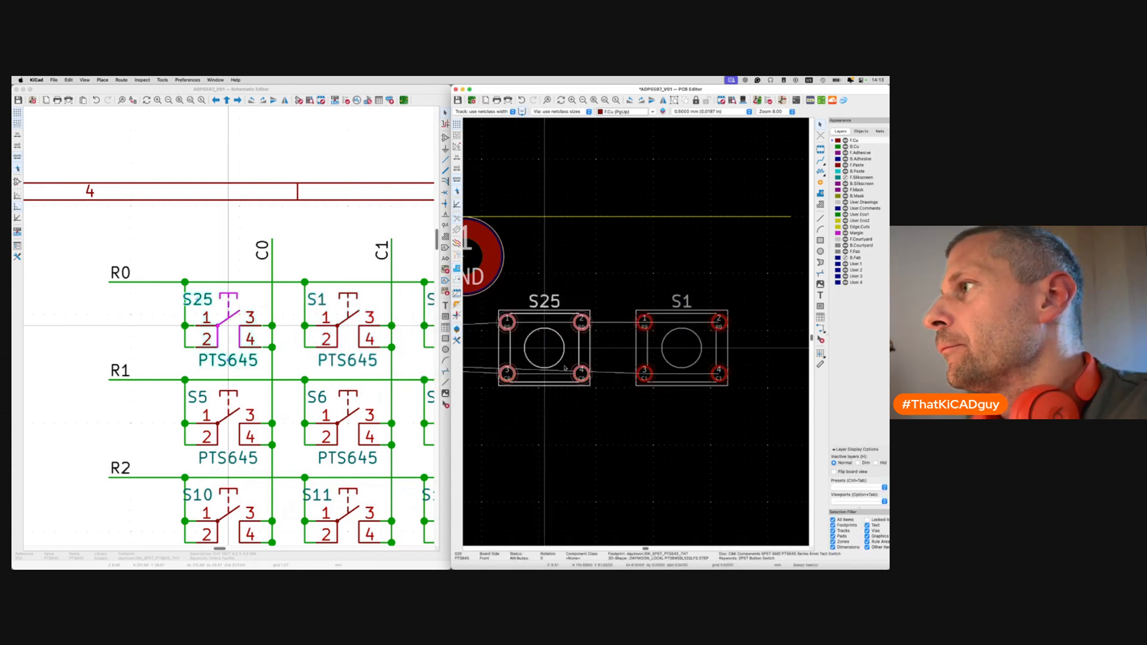
scroll(371, 323, right, 5)
scroll(372, 323, right, 2)
Place S2 at an X offset of 12*2 (24 mm) relative to S25's centre.
click(306, 323)
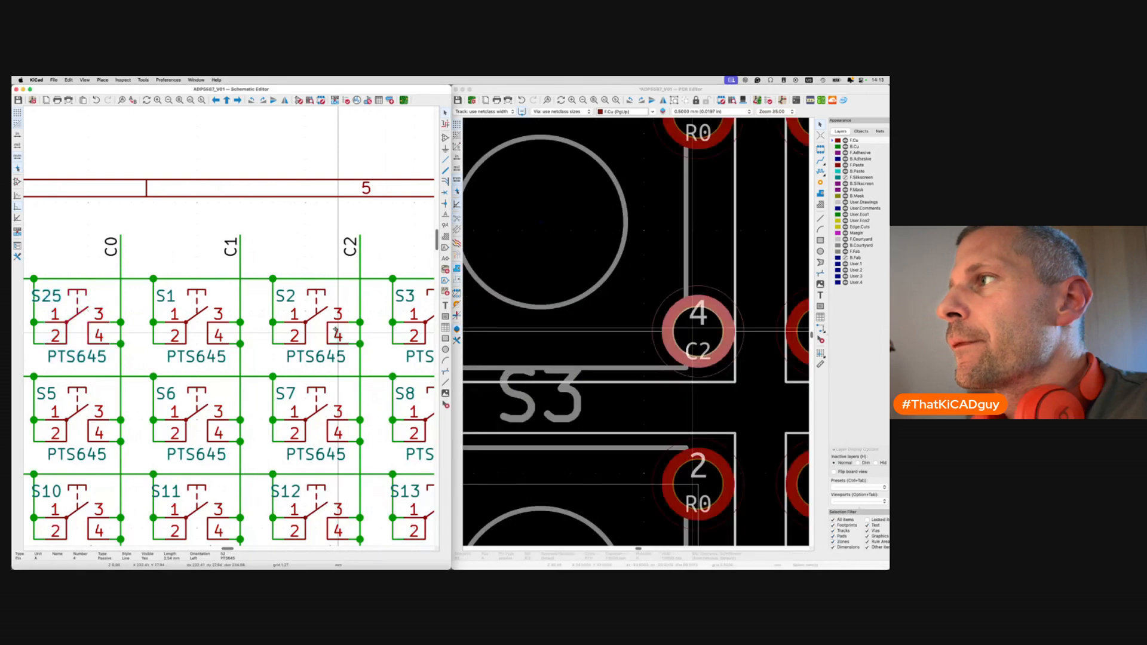
click(596, 285)
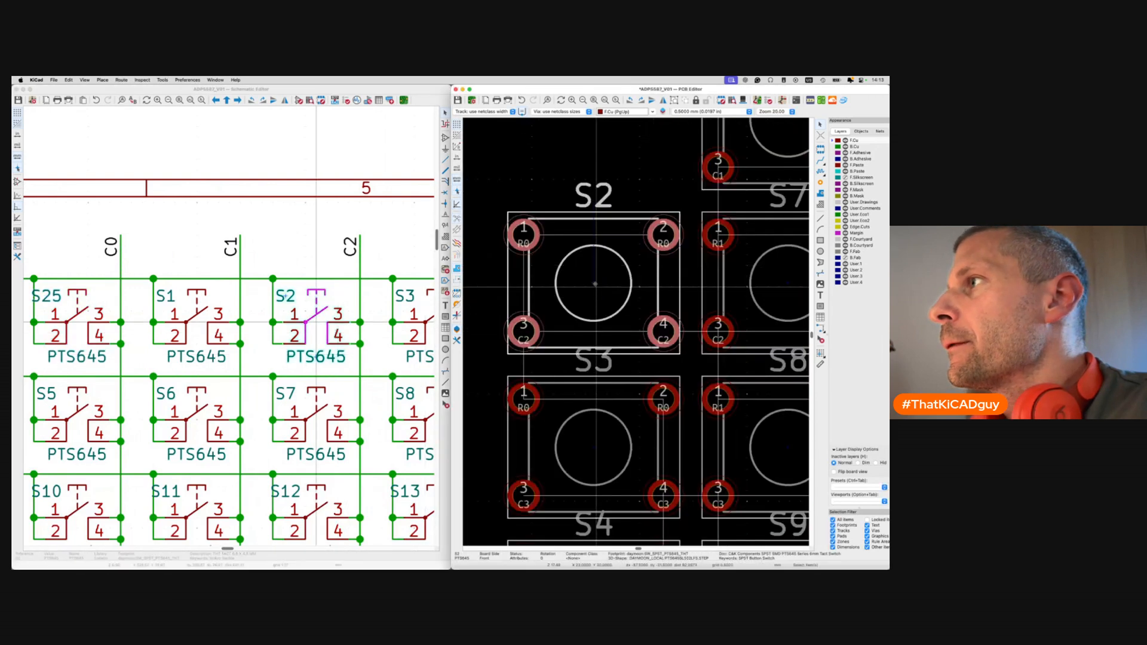
key(shift+p)
click(458, 341)
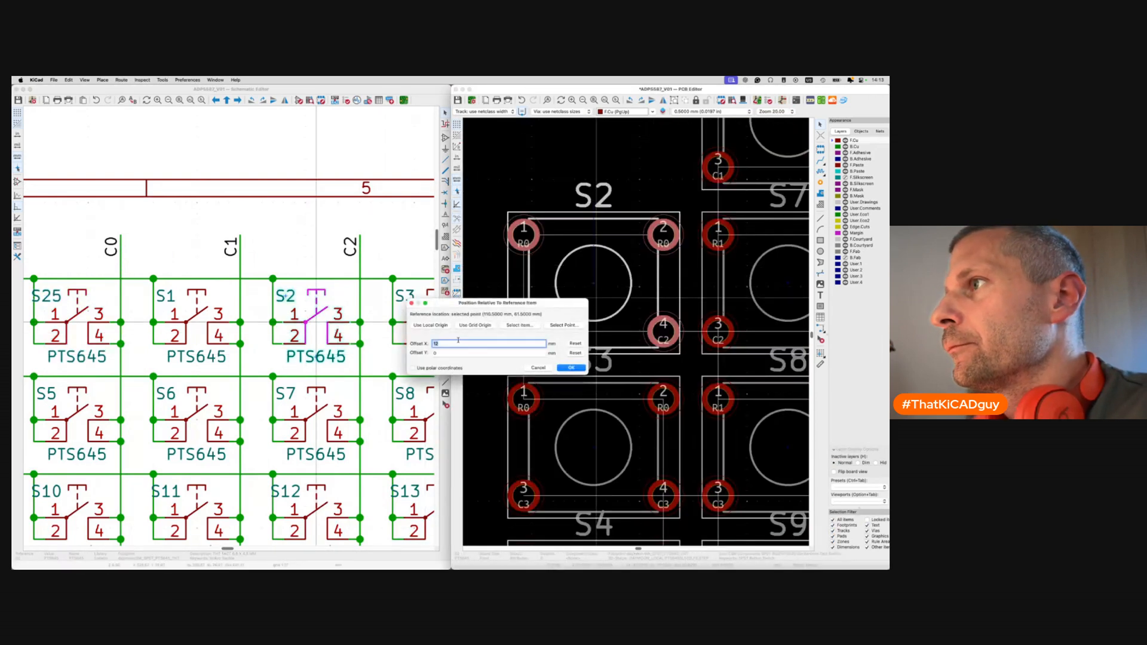
key(BackSpace)
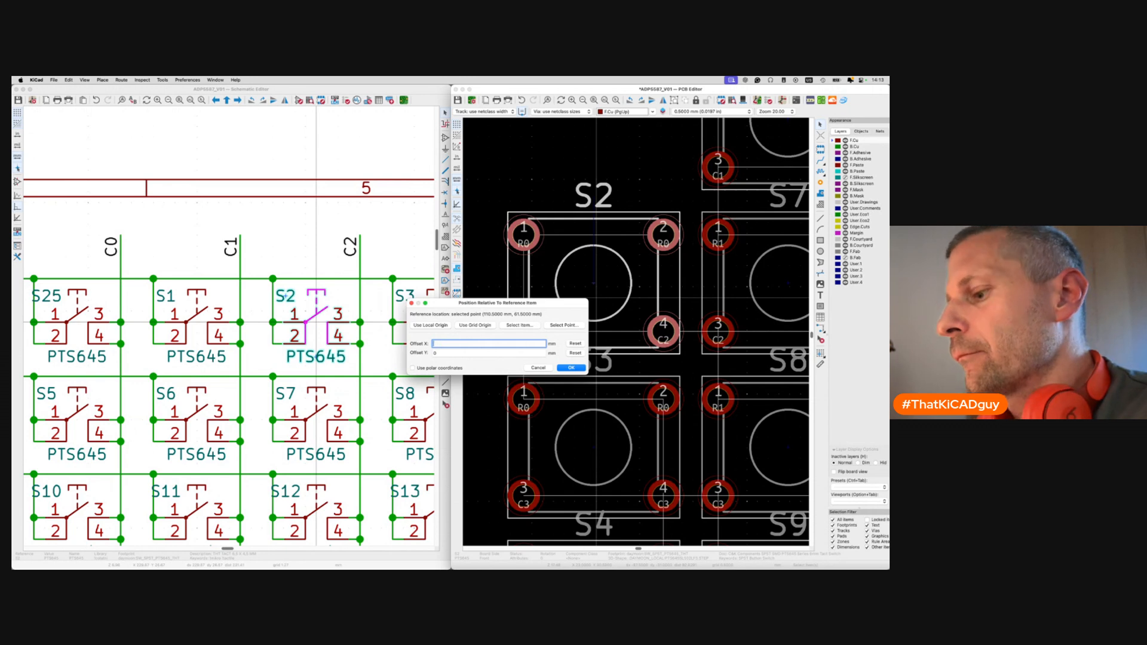
key(BackSpace)
key(BackSpace)
key(BackSpace)
key(BackSpace)
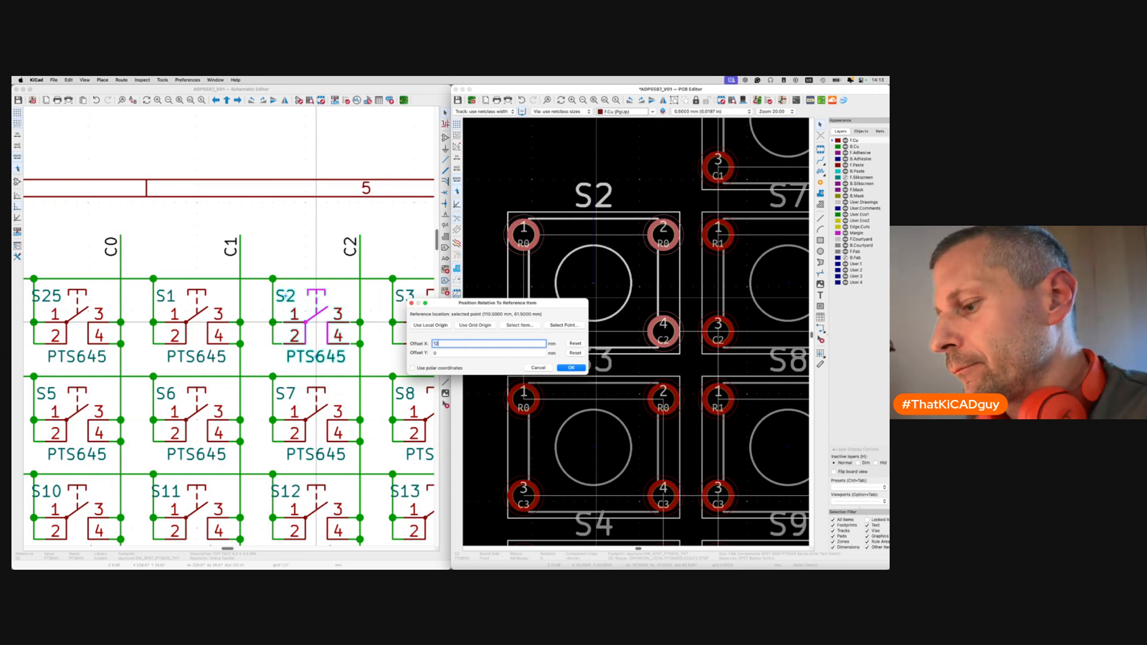
key(Return)
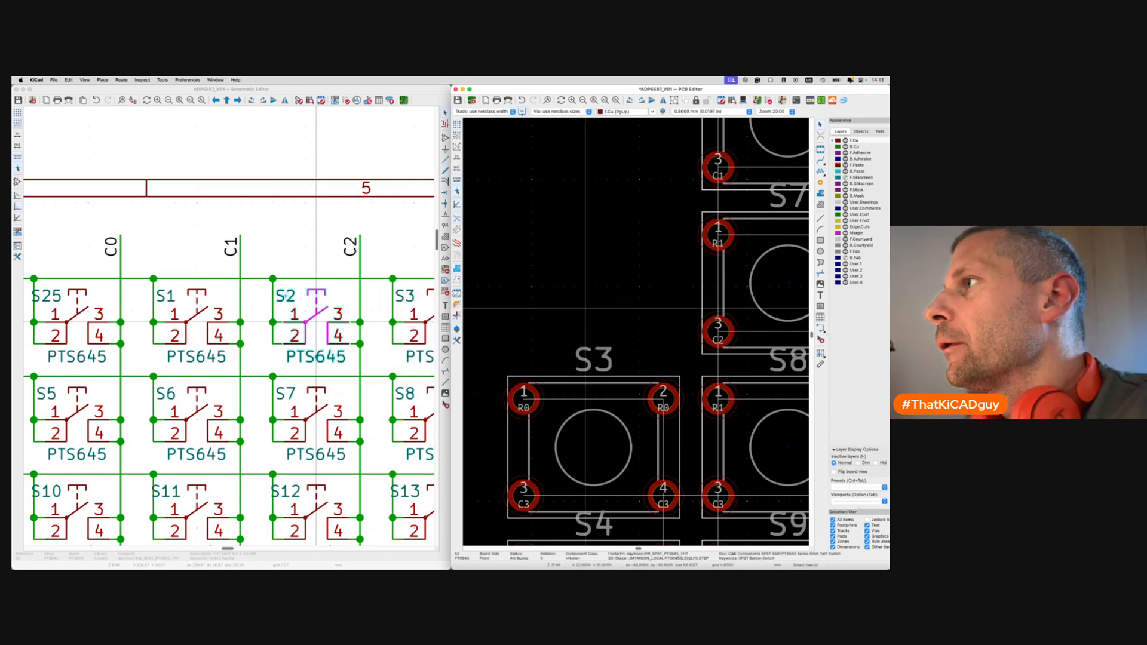
scroll(520, 285, down, 10)
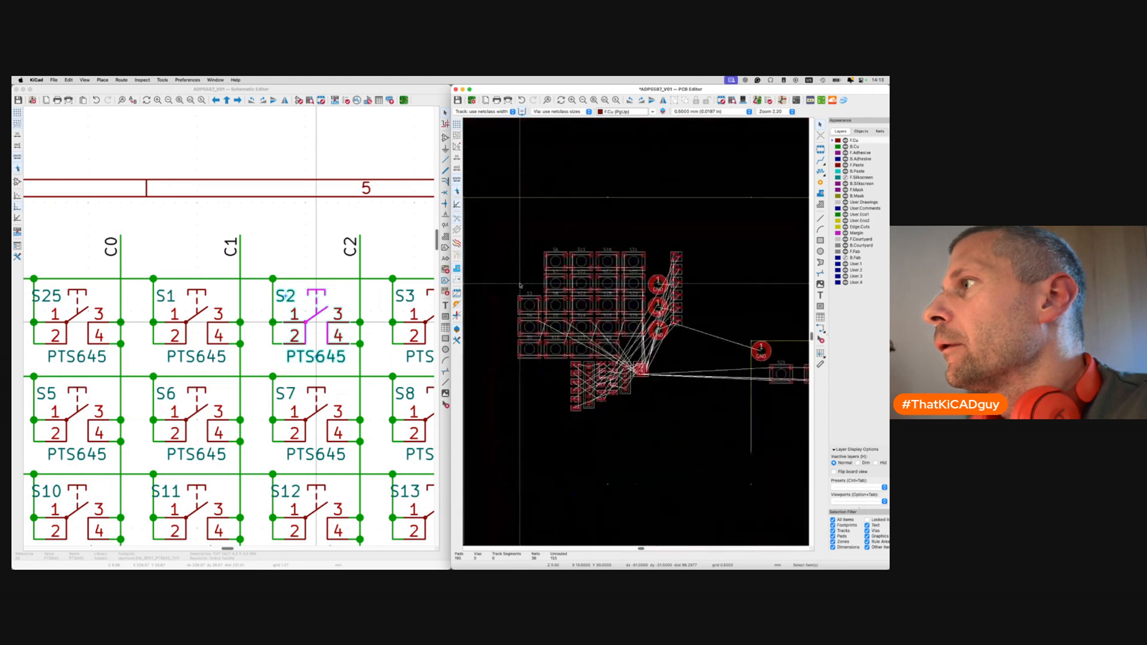
Place S3 in the row at an X offset of 12*3 from S25's centre.
scroll(520, 285, down, 4)
scroll(425, 333, right, 4)
scroll(425, 333, right, 4)
click(245, 286)
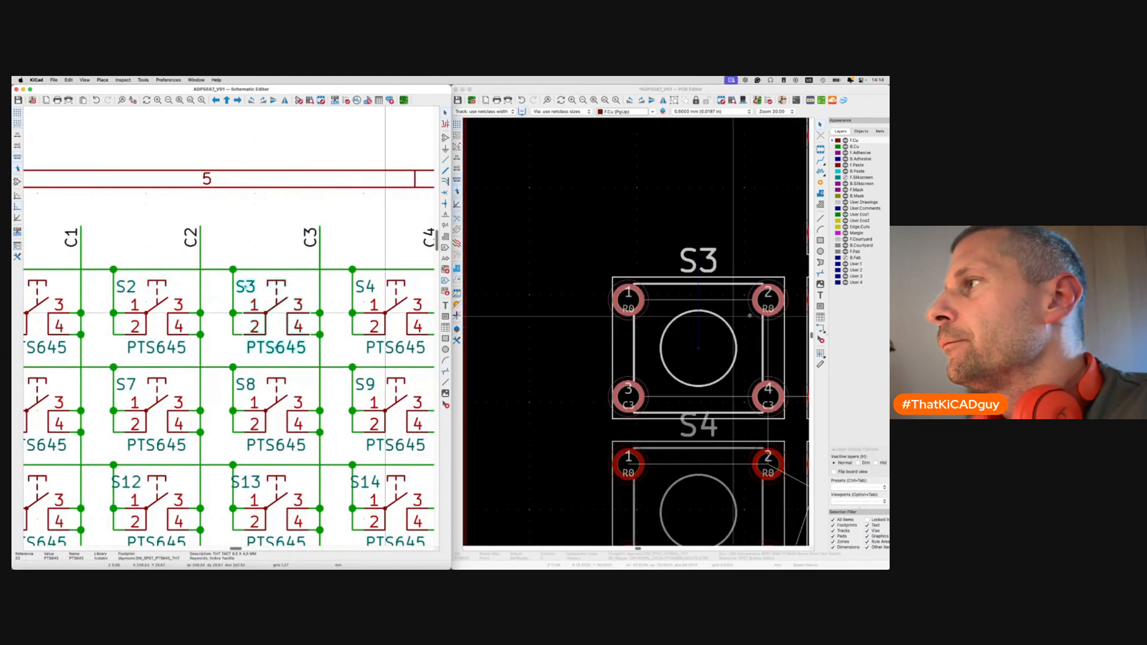
click(712, 349)
key(shift+p)
click(471, 341)
key(Return)
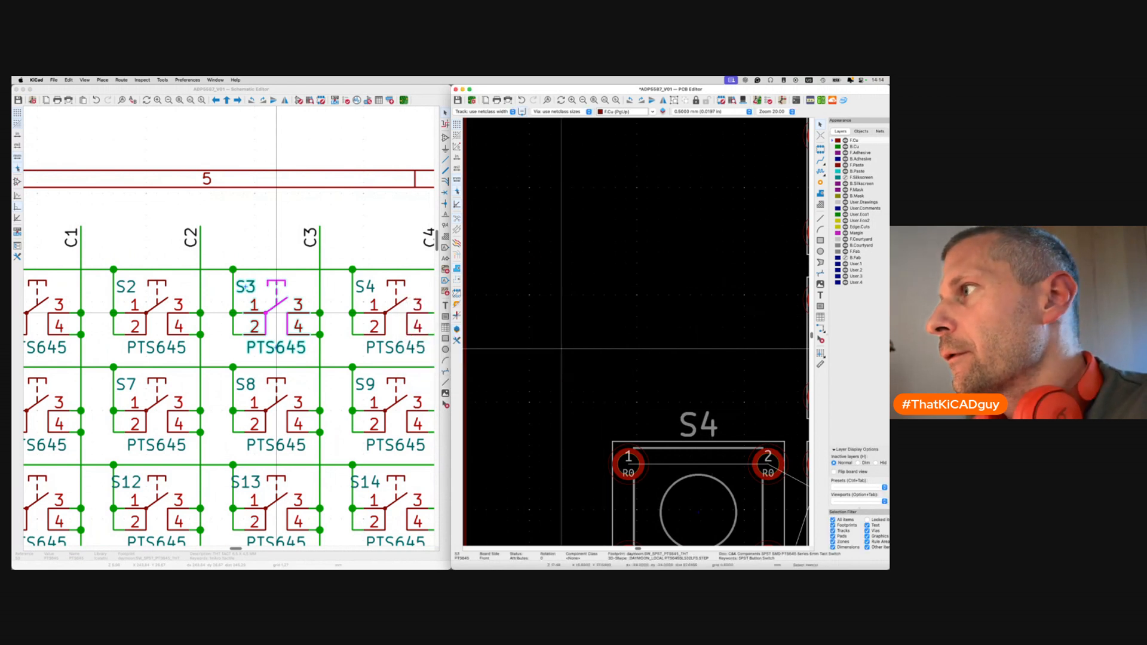
Place S4 at an X offset of 12*4 from S25's centre to extend the row.
click(365, 287)
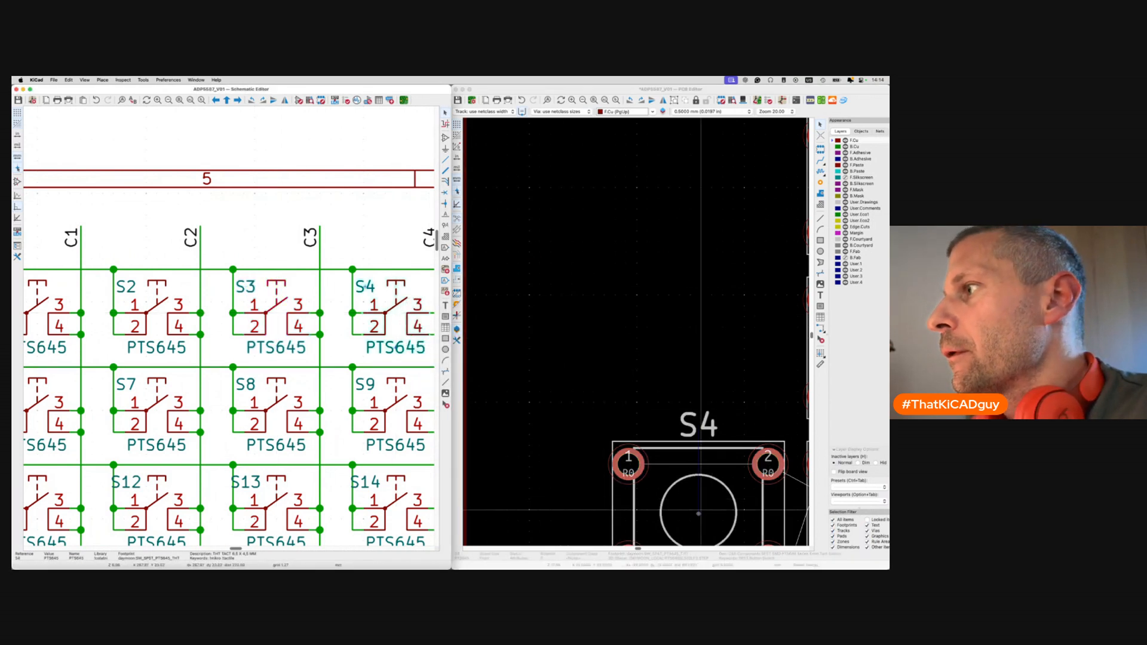
click(659, 478)
key(shift+p)
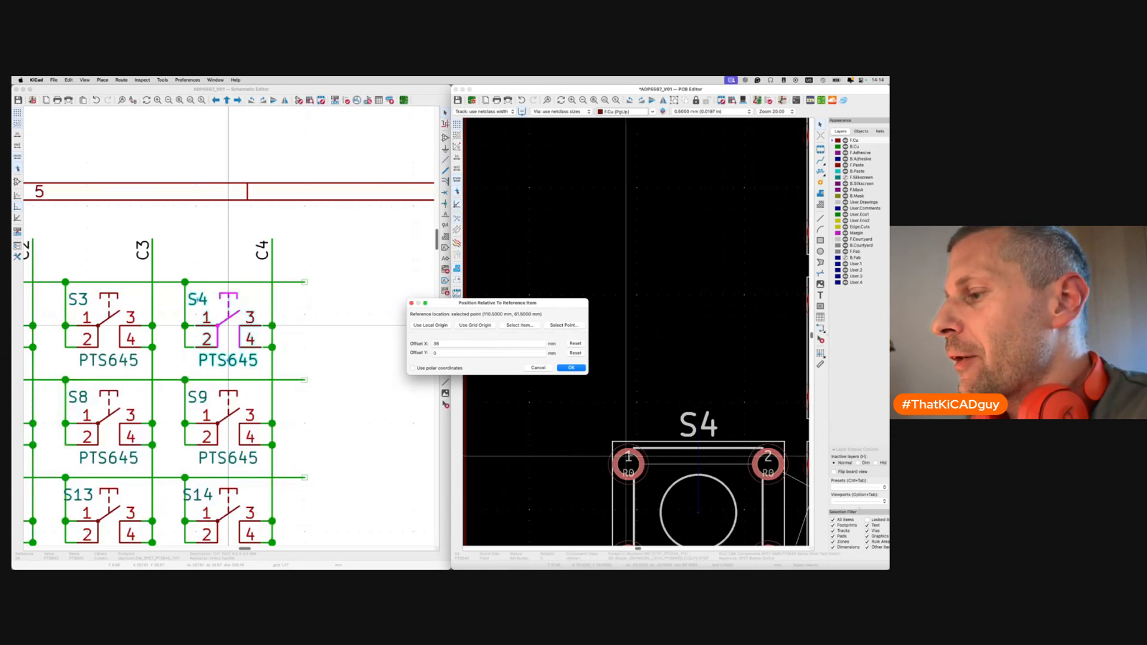
double_click(510, 344)
text(12*3)
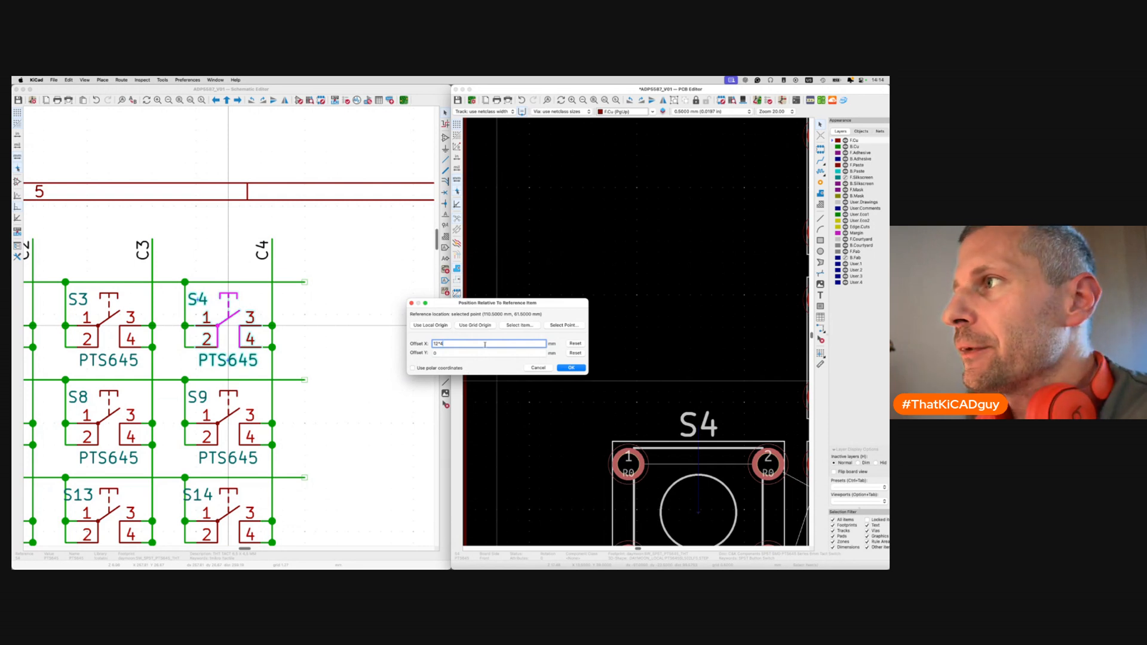
drag(523, 311, 595, 275)
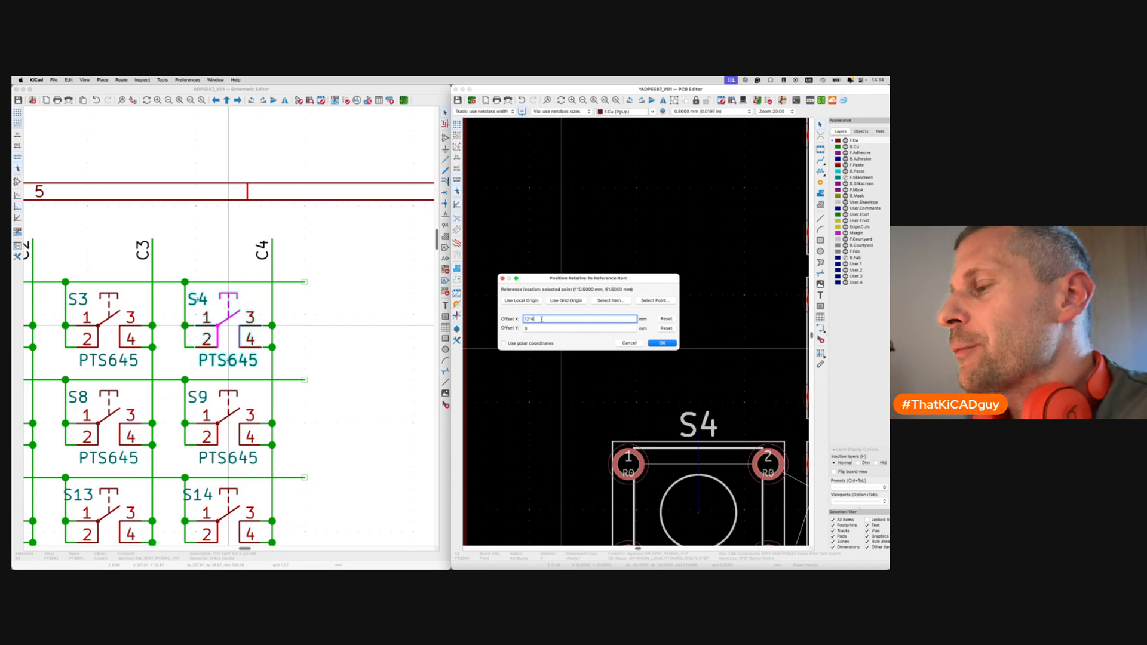
click(660, 343)
scroll(619, 390, down, 10)
scroll(618, 391, up, 5)
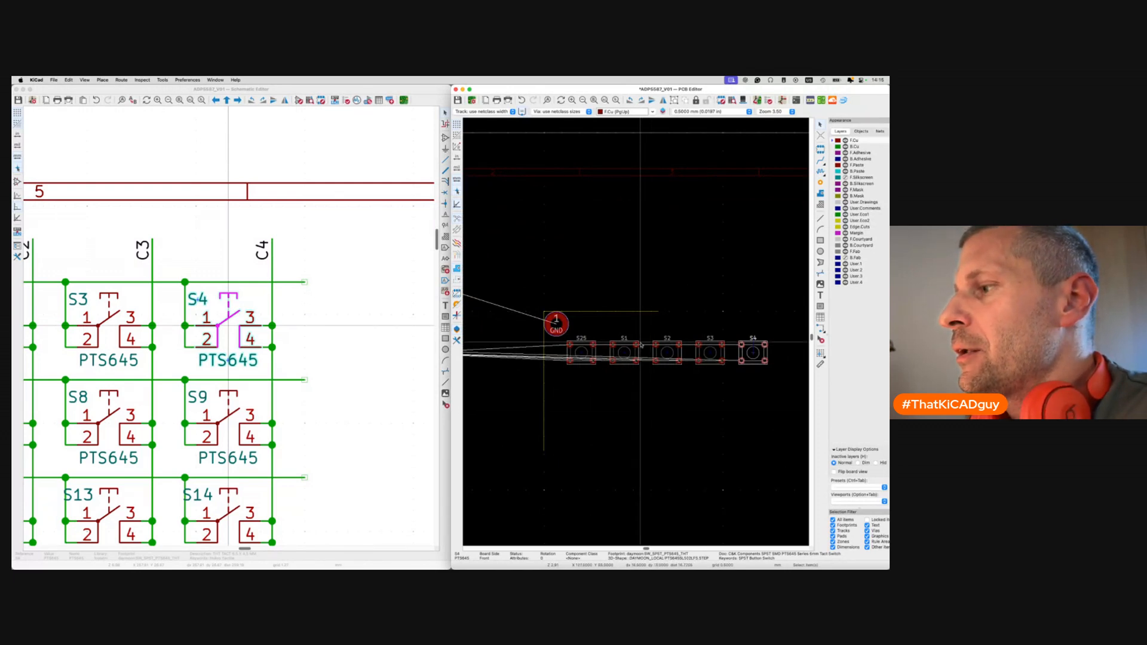
Pan the board view left, opening and dismissing the canvas context menu.
scroll(615, 364, down, 5)
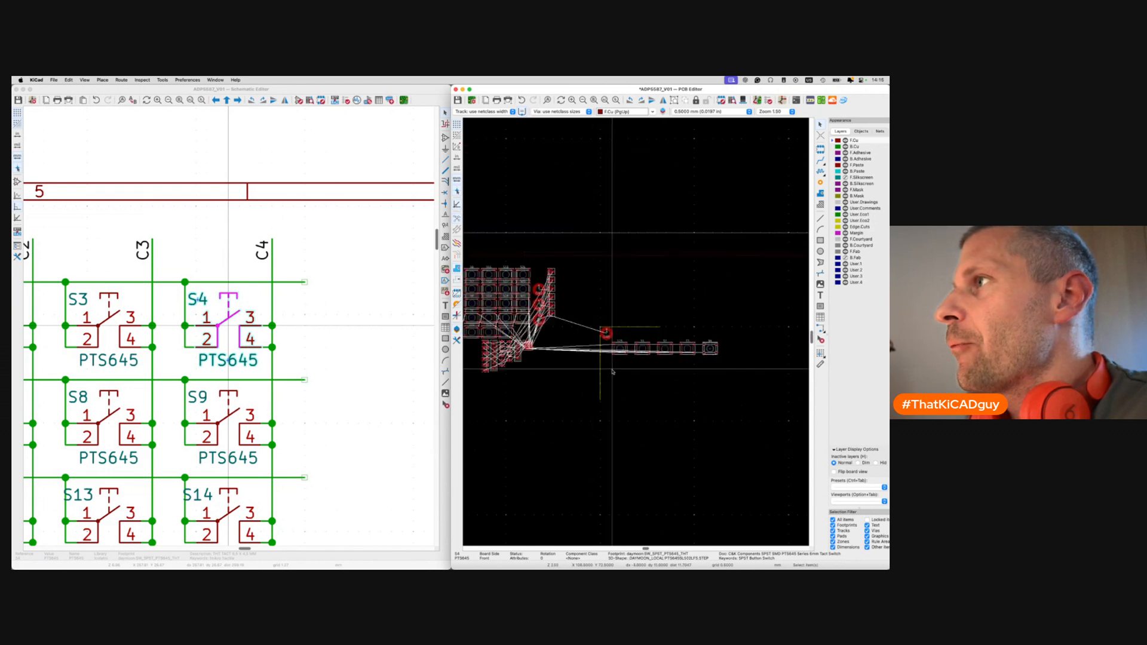
middle_drag(533, 291, 552, 298)
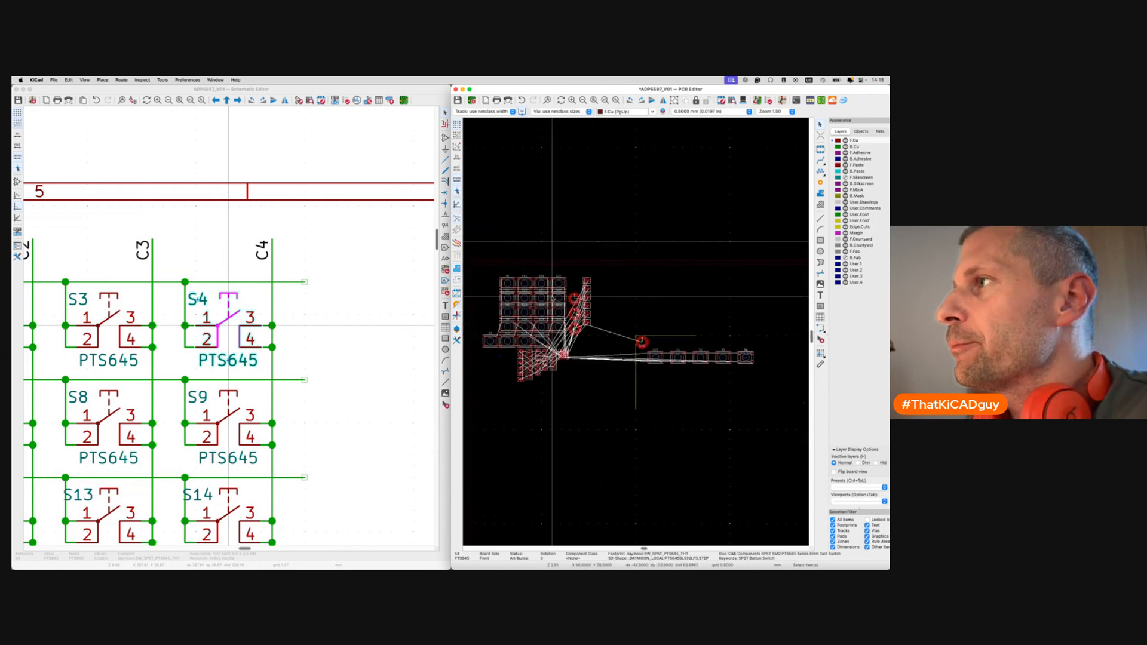
scroll(283, 344, left, 5)
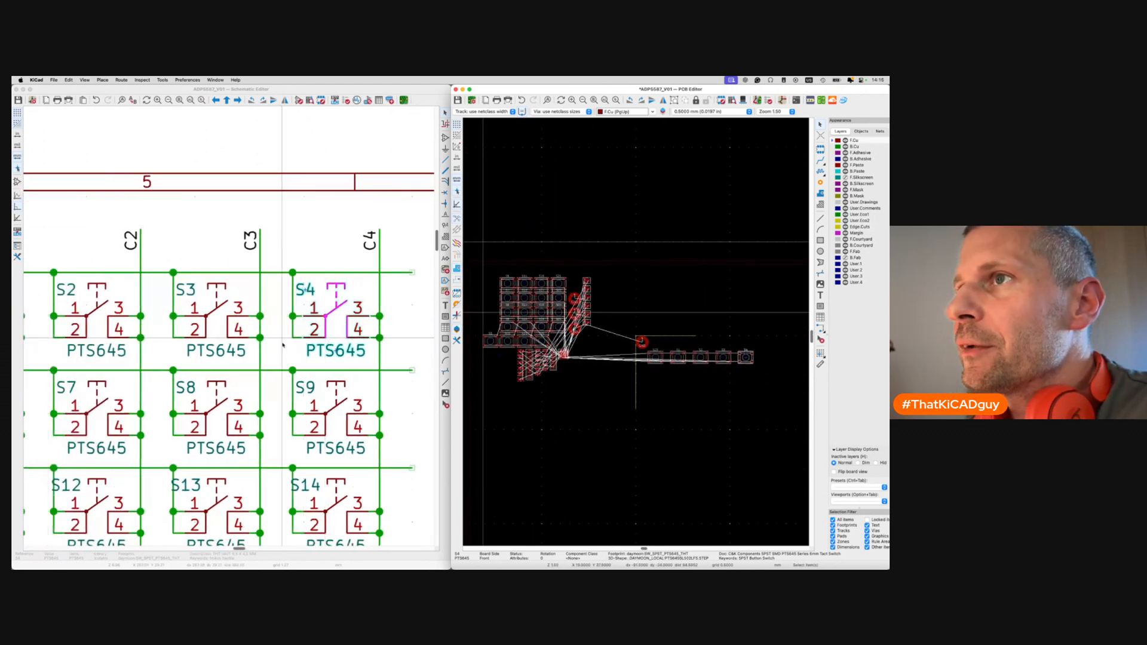
scroll(283, 339, left, 5)
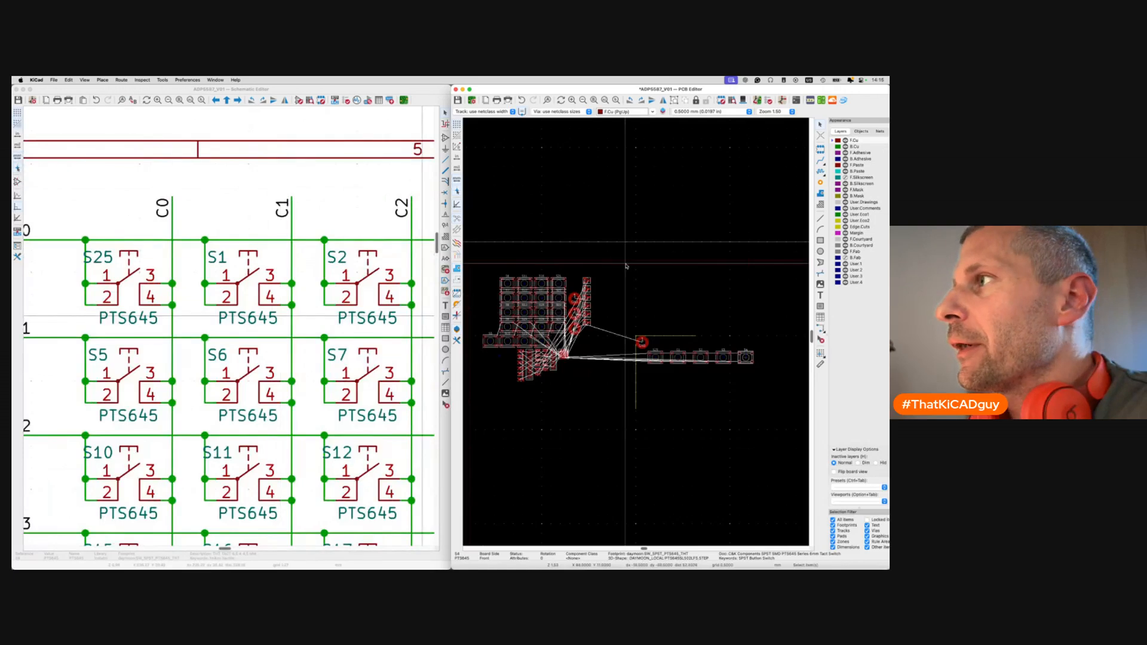
right_click(626, 265)
click(620, 286)
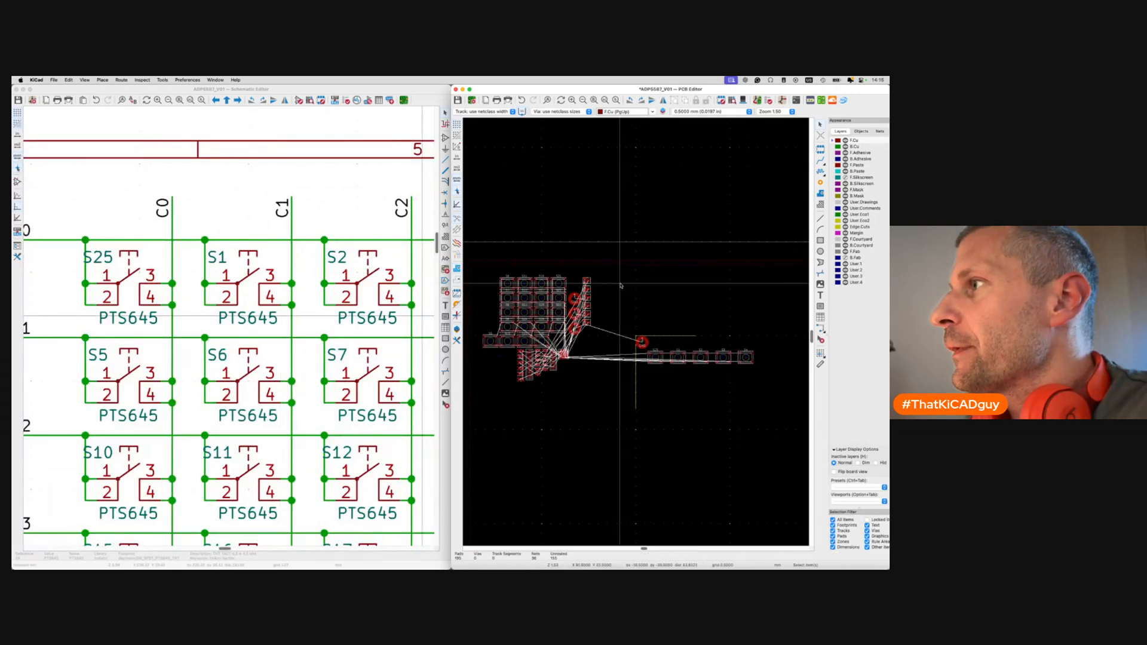
right_click(621, 287)
key(Escape)
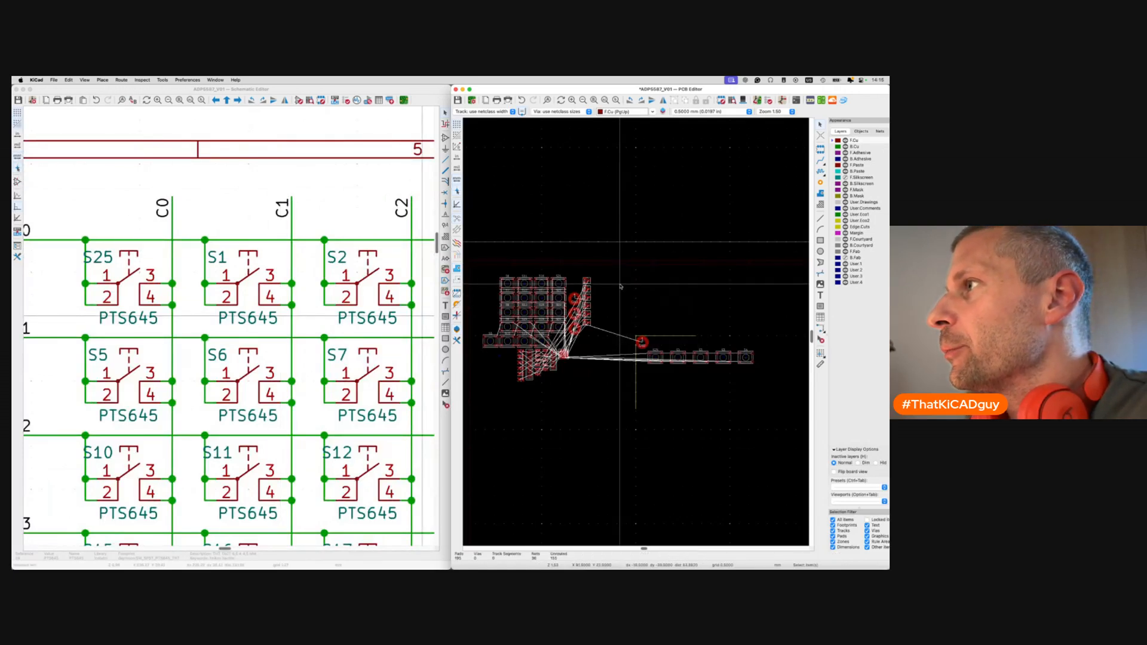
right_click(584, 403)
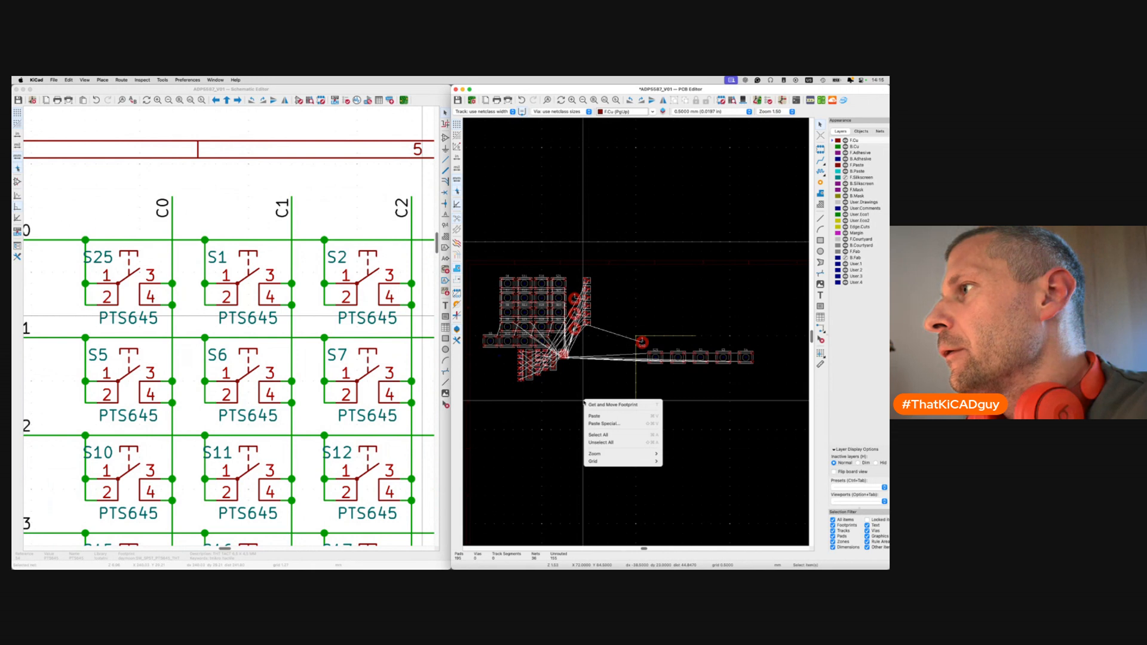
key(Escape)
Select S25 and open its Positioning Tools menu, then close it unused.
click(656, 357)
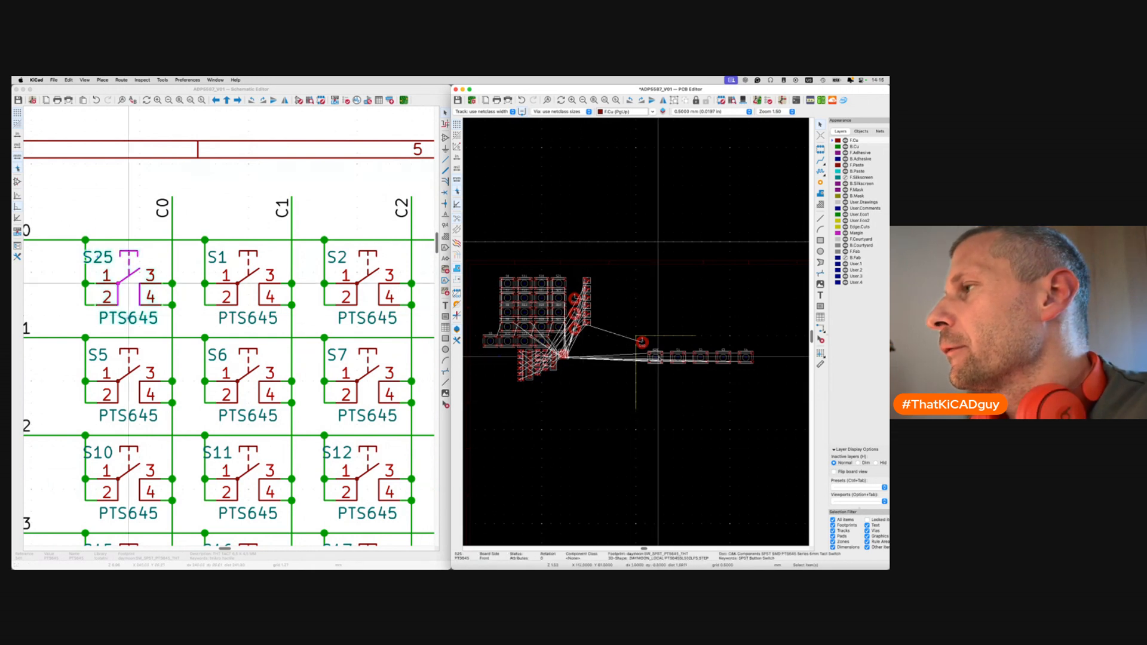
right_click(658, 357)
mouse_move(700, 471)
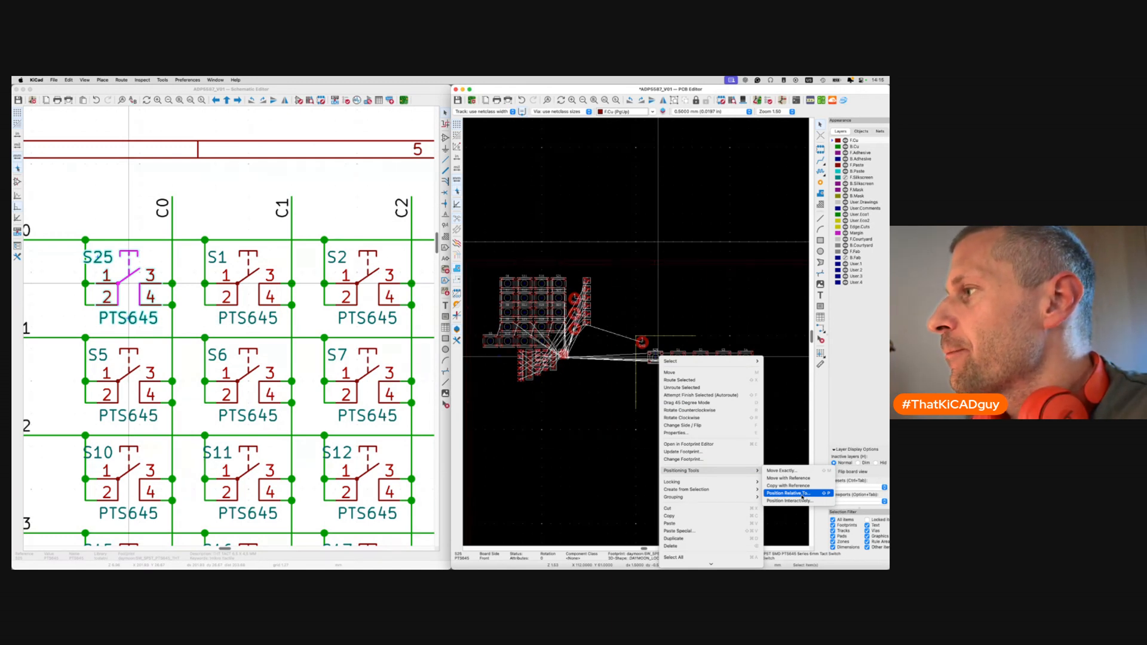
click(776, 443)
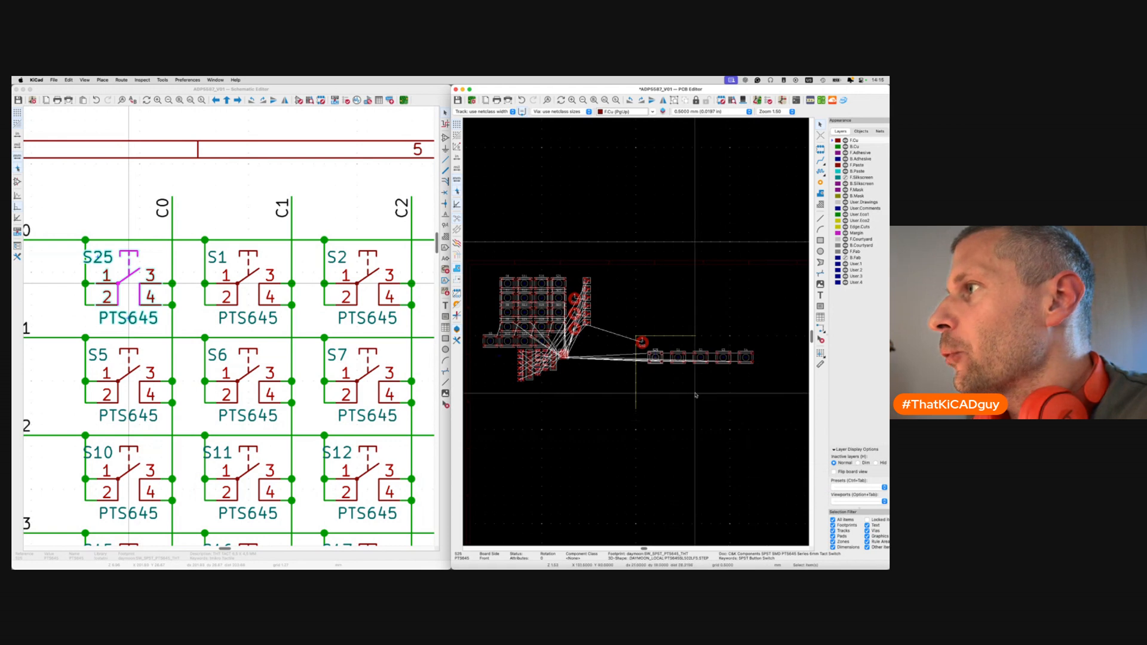
Place S5 relative to S25 with Y offset 12 and X offset 12*4.
click(136, 383)
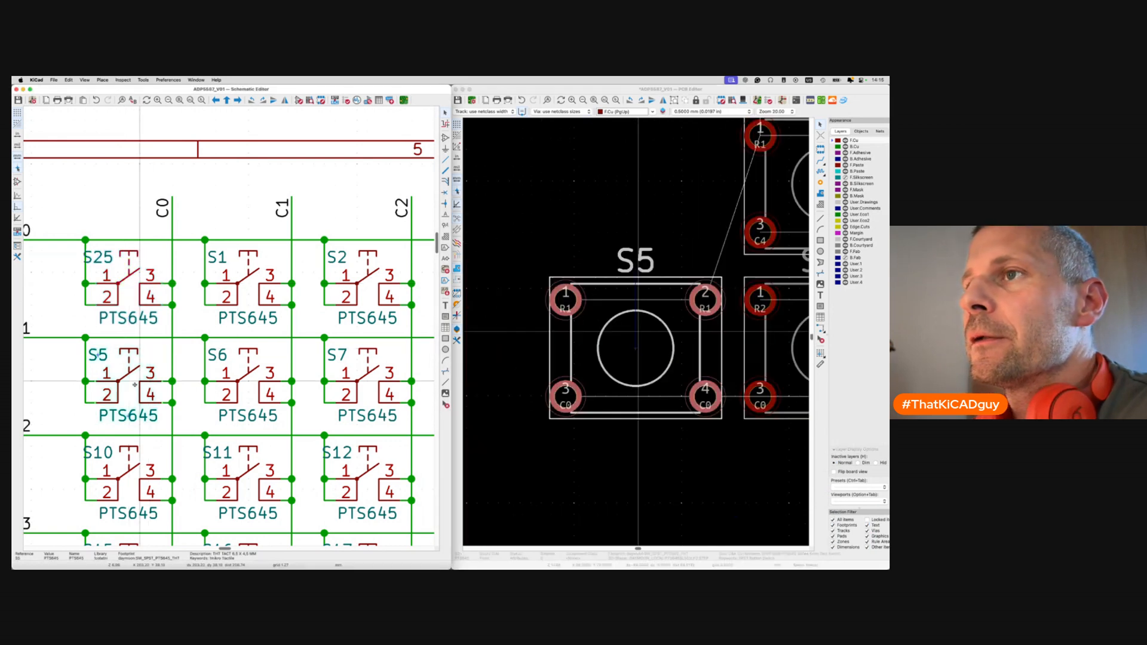
click(643, 352)
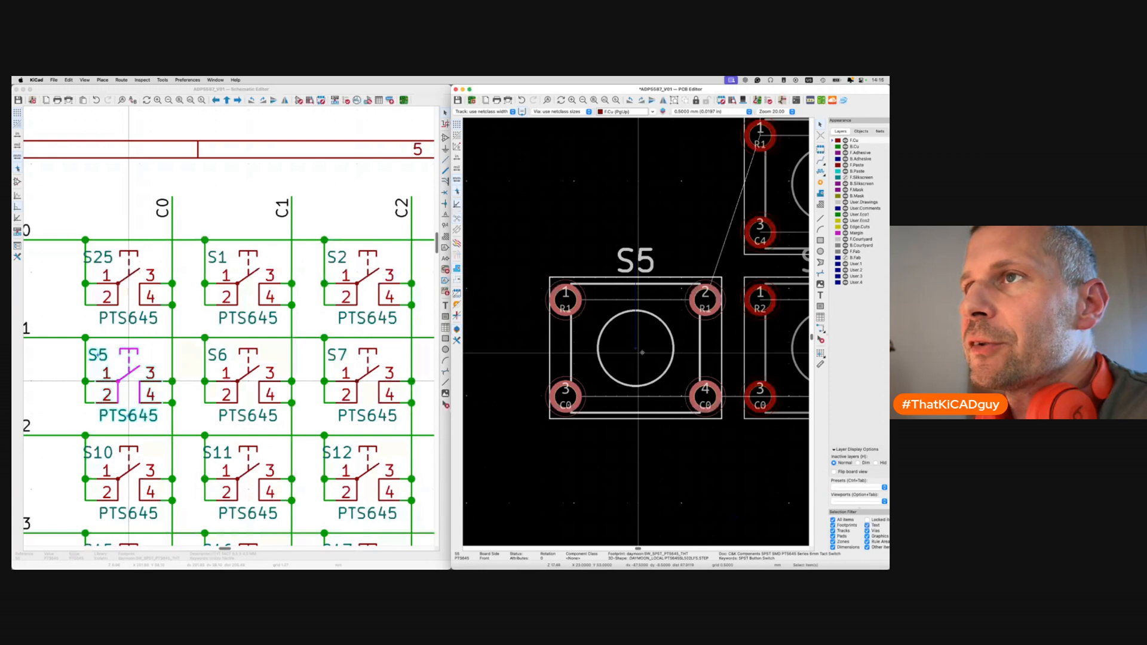
key(shift+p)
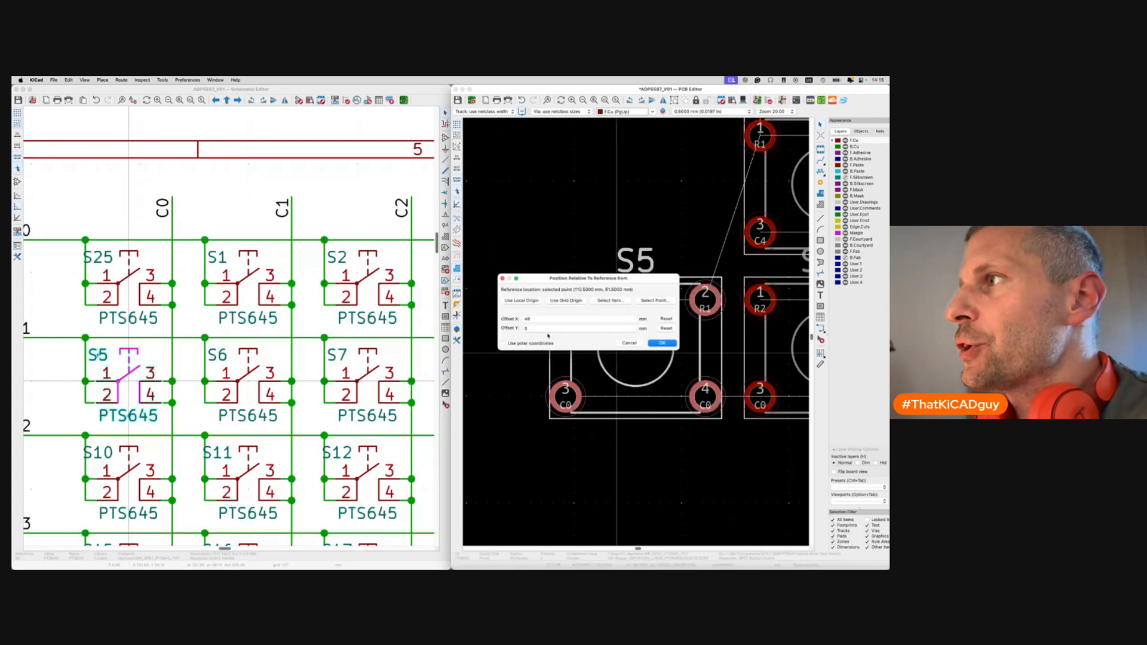
double_click(537, 328)
text(12)
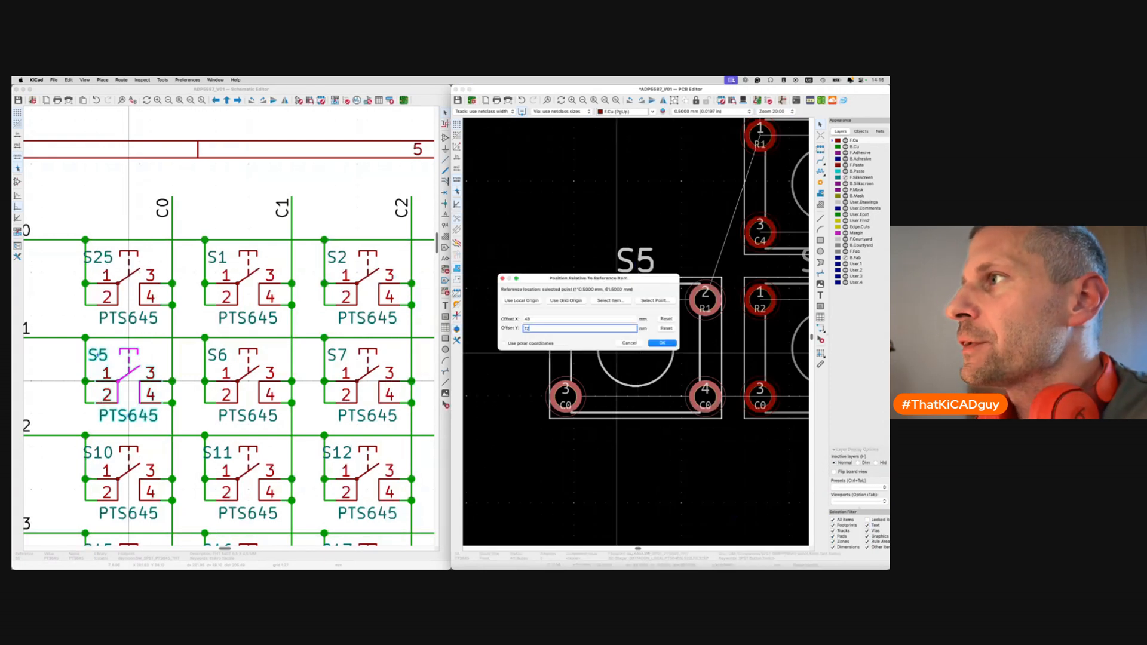
double_click(534, 319)
text(12*4)
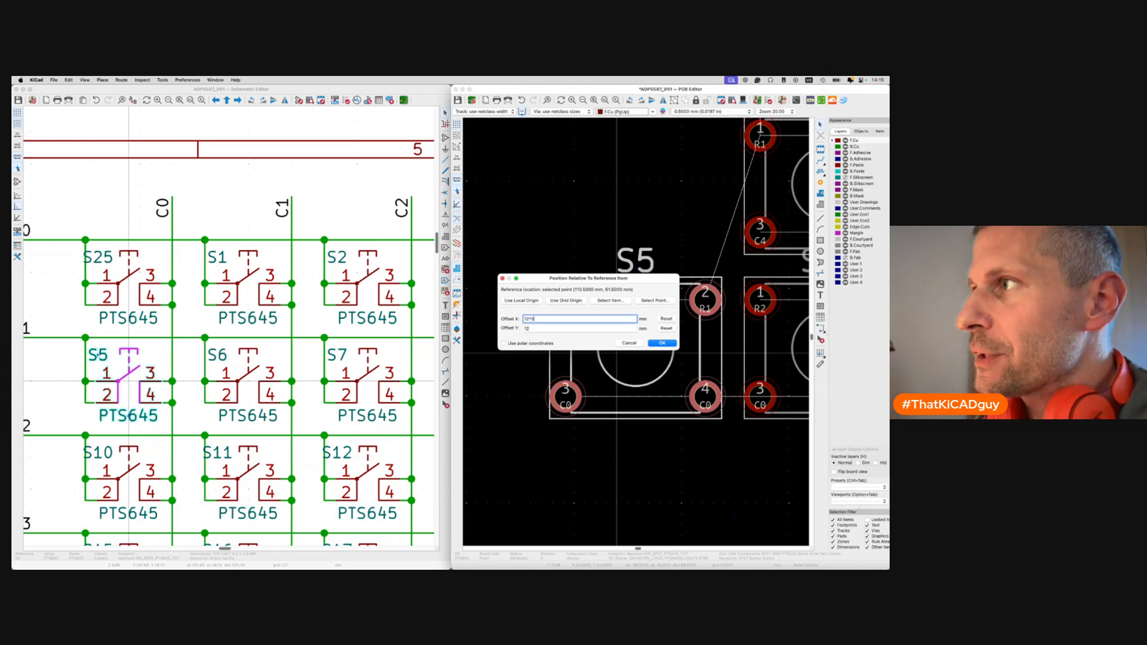
click(662, 343)
scroll(660, 344, down, 10)
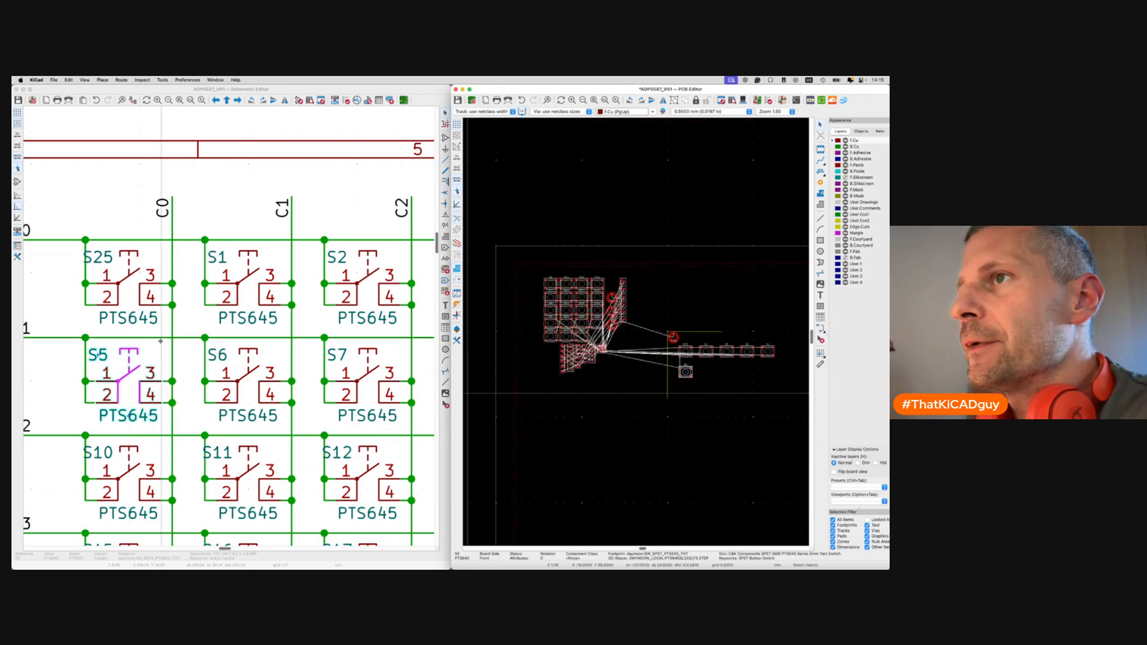
Place S6 and S7 in the second row, 12 mm below, at 12 mm X steps.
click(250, 394)
click(633, 353)
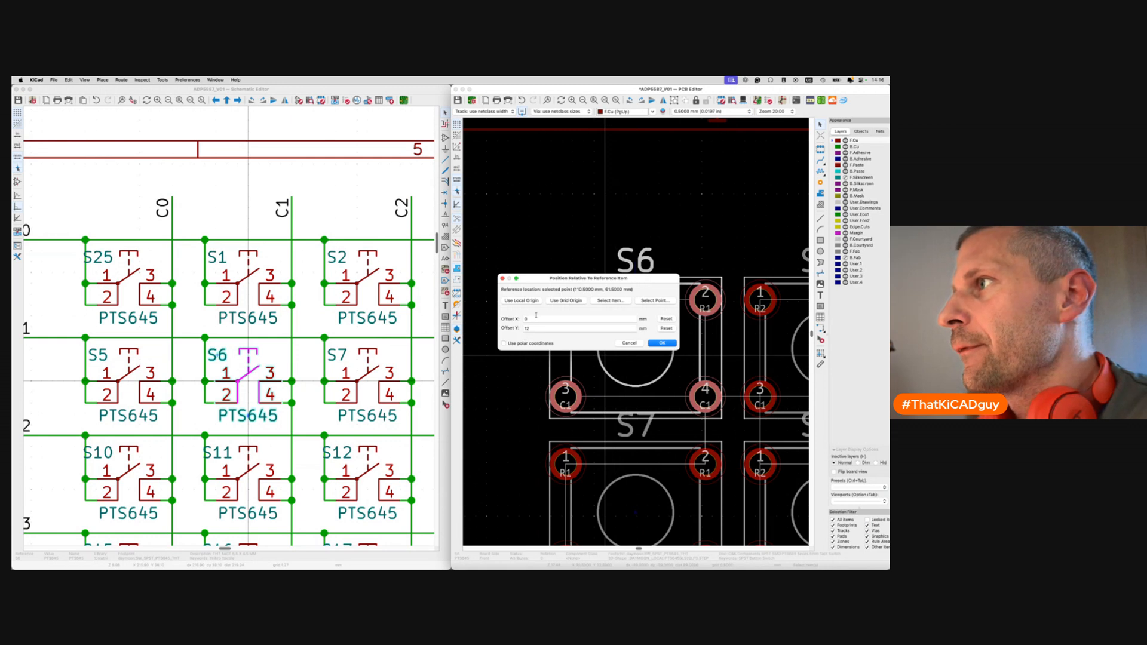
key(Return)
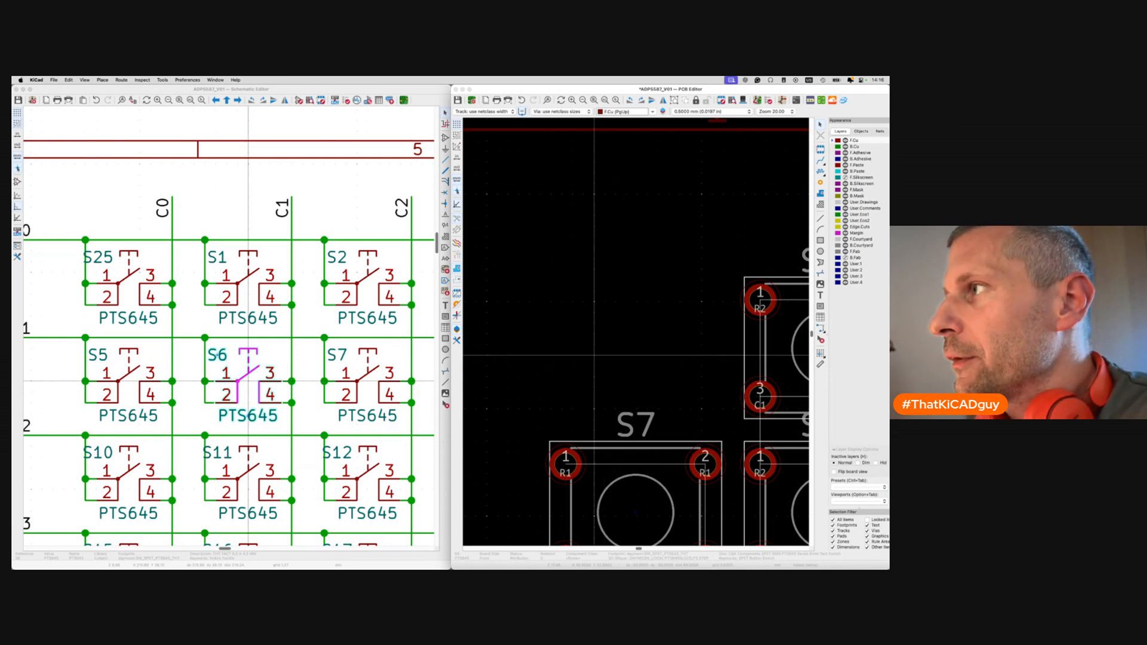
middle_drag(664, 359, 551, 350)
click(335, 393)
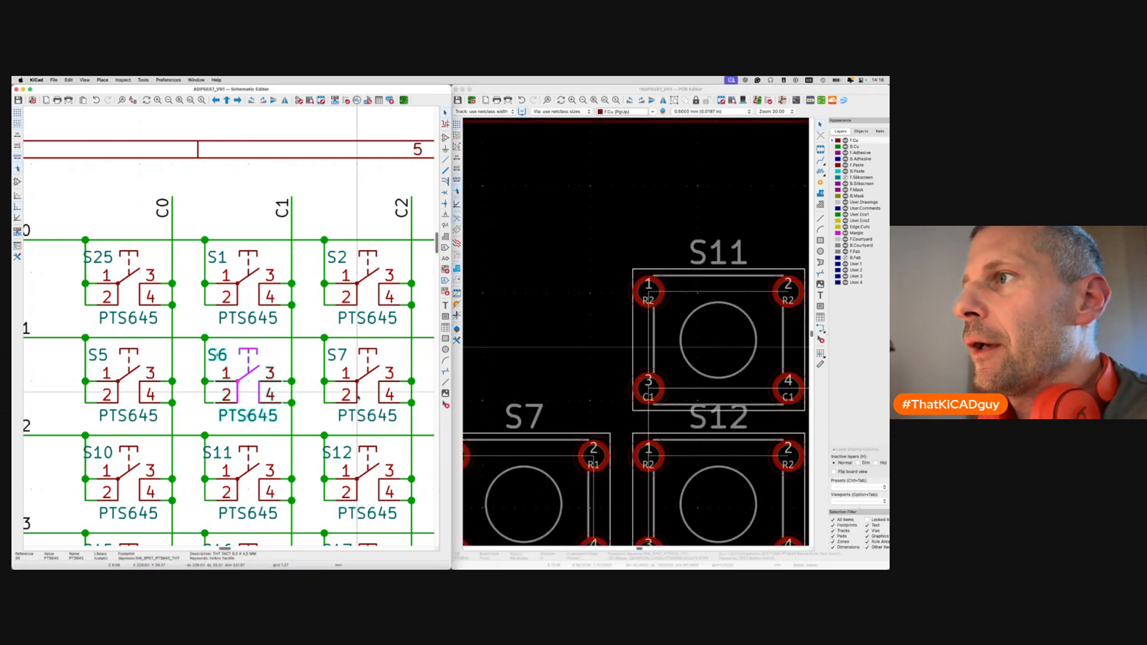
click(593, 408)
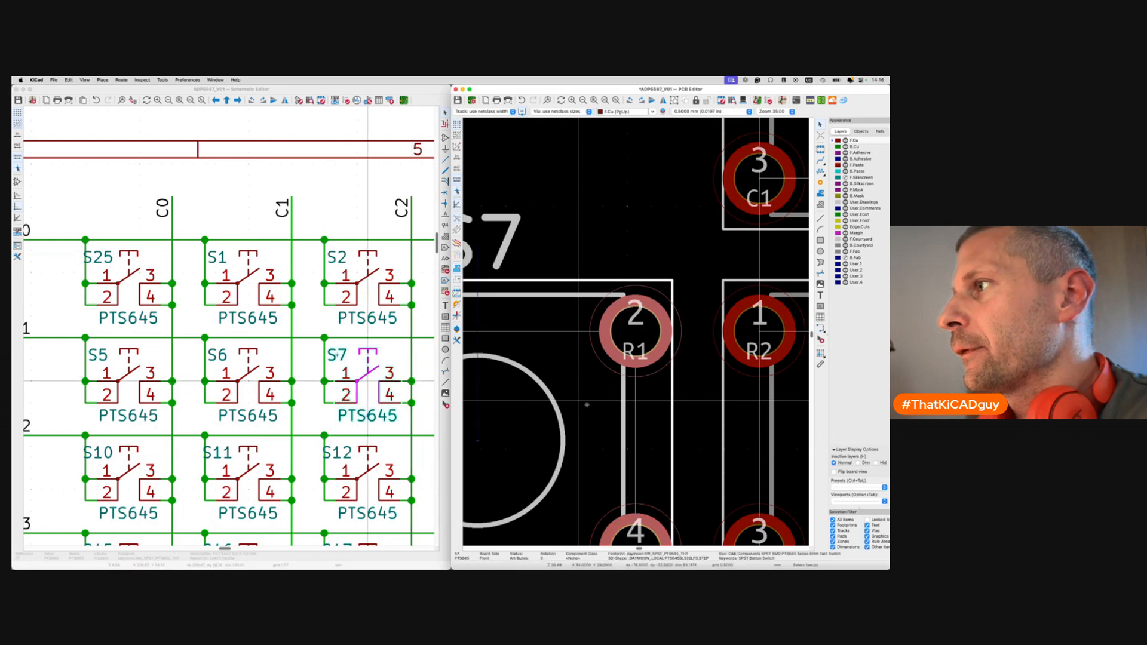
key(shift+p)
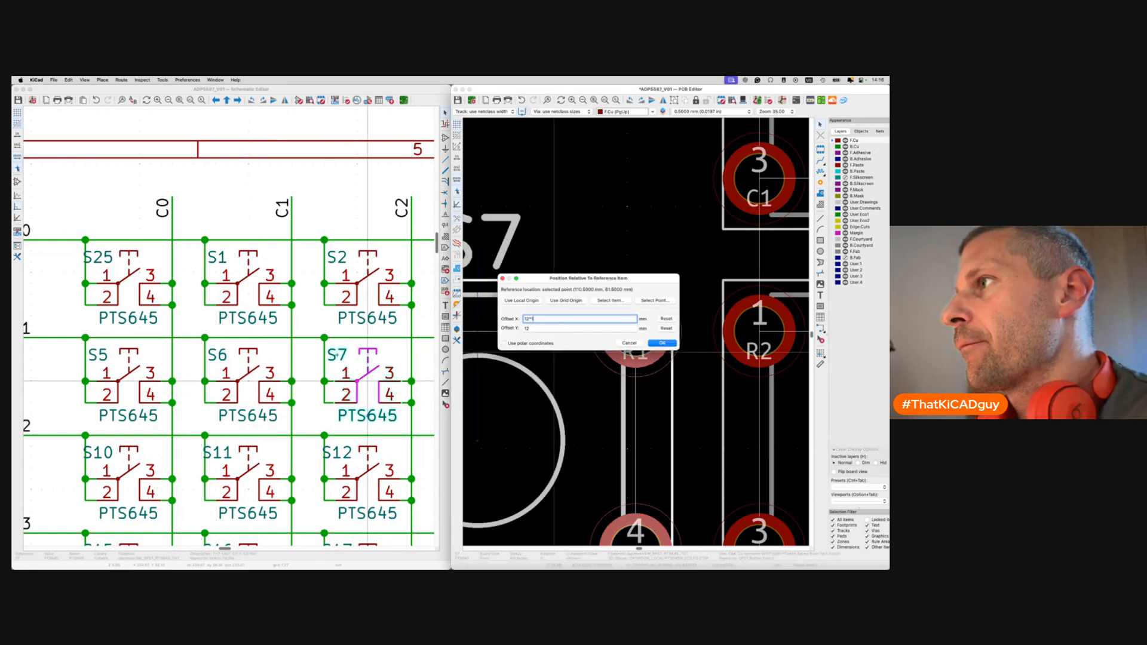
text(*2)
key(Return)
scroll(382, 365, right, 5)
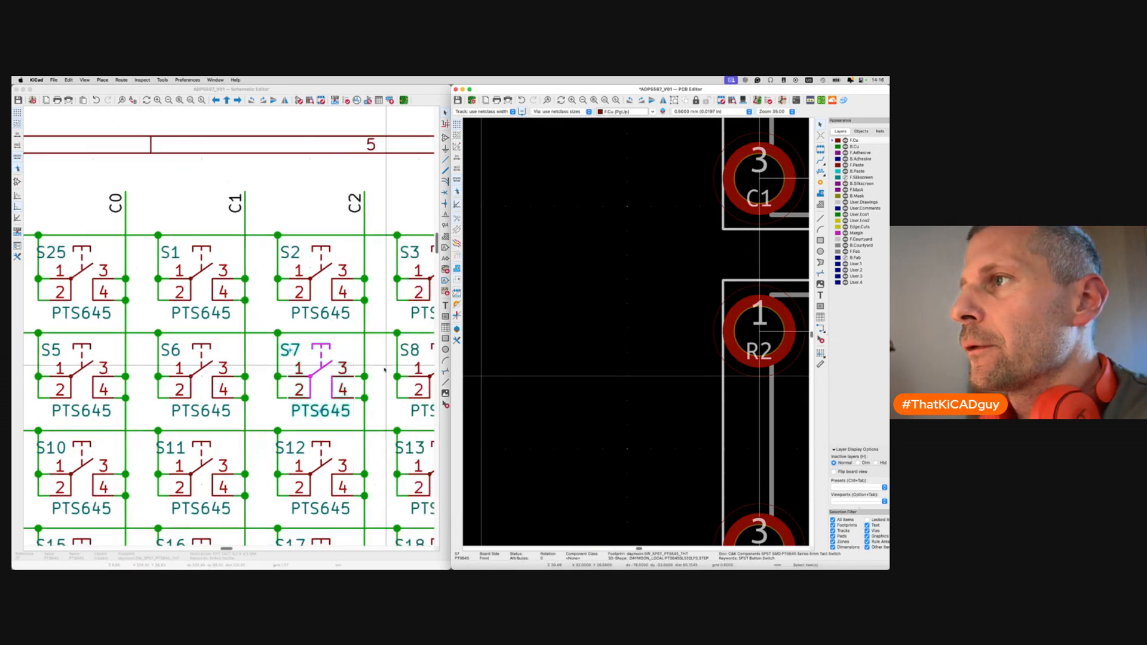
Place S8 and S9 to complete the second keypad row, 12 mm below the first.
click(273, 375)
click(657, 362)
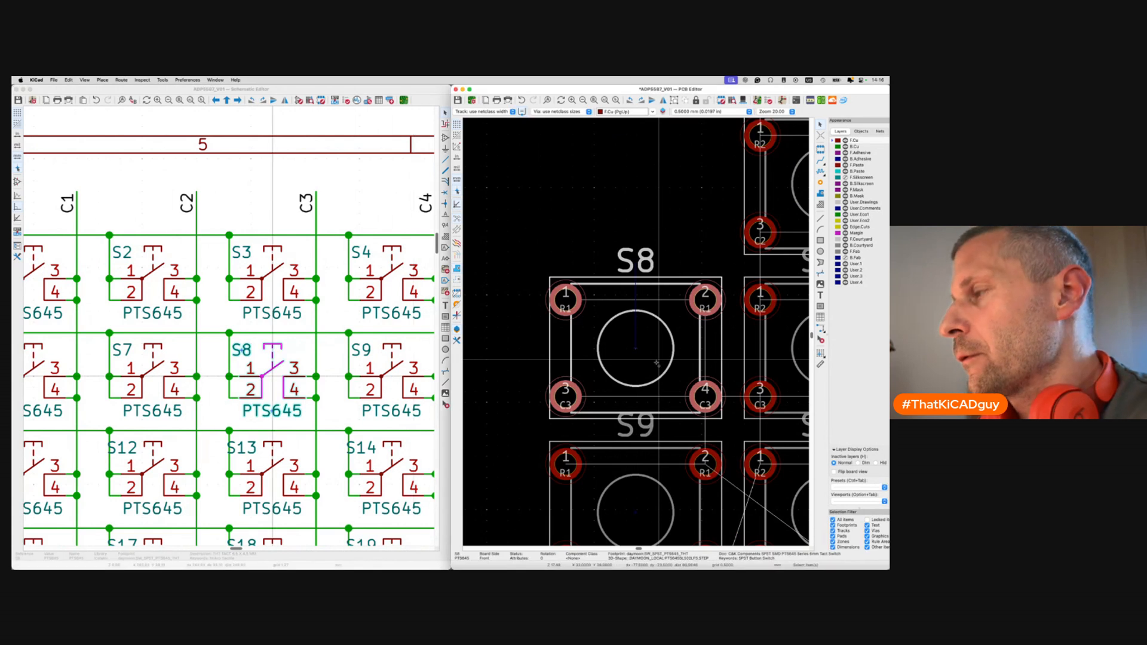
key(shift+p)
key(Return)
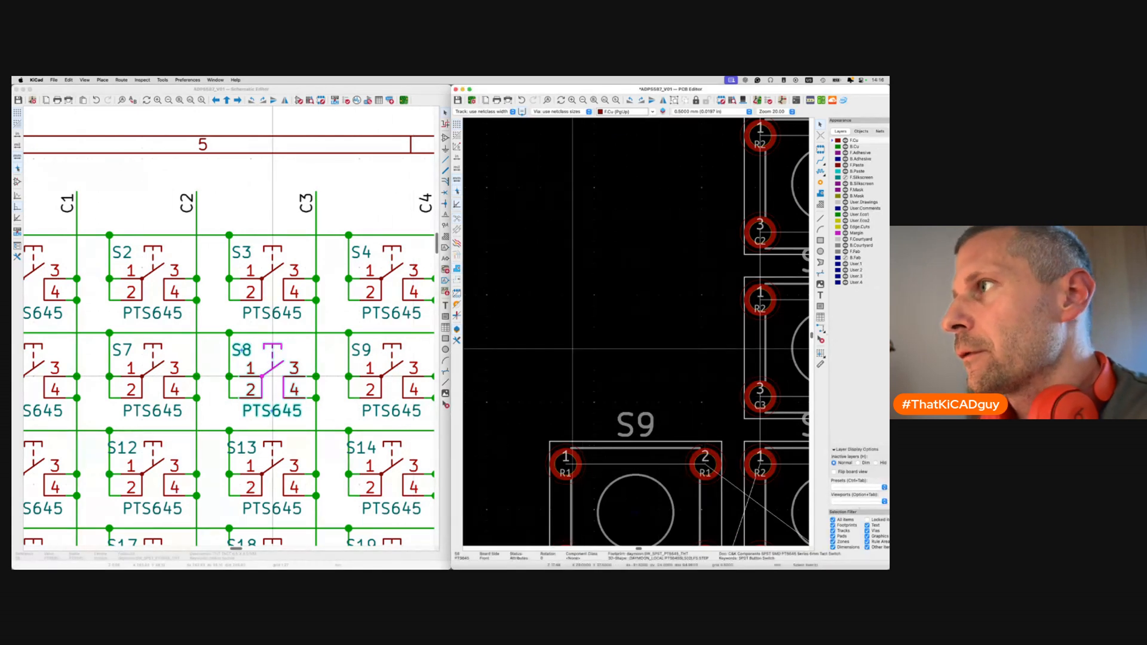
click(379, 392)
click(392, 376)
click(638, 369)
key(shift+p)
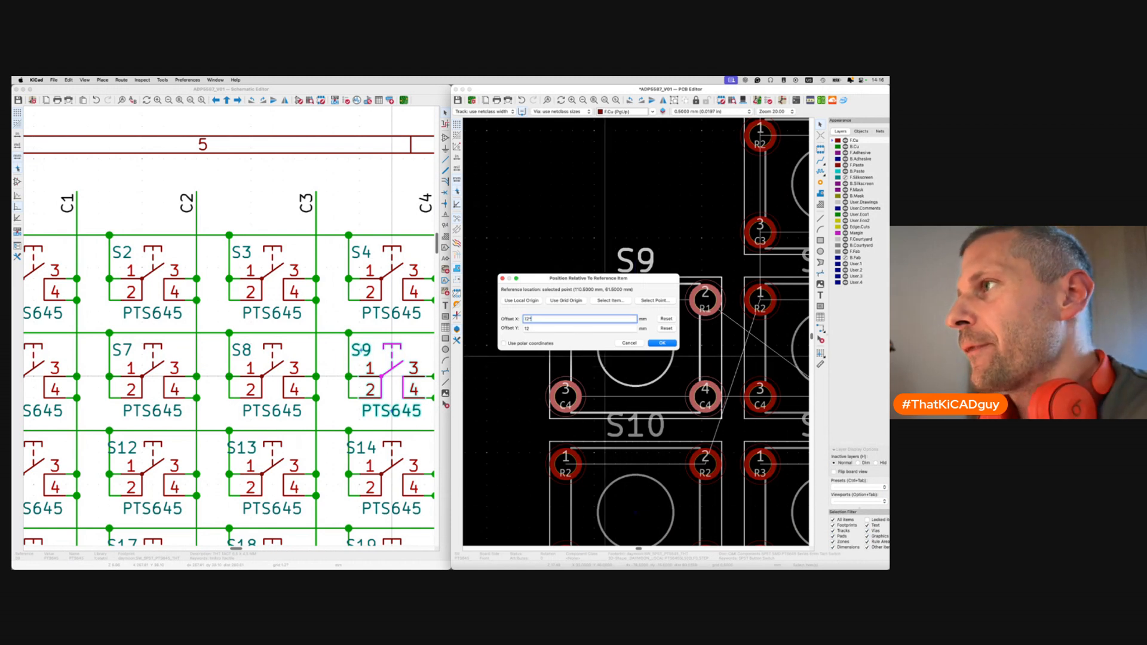
key(Return)
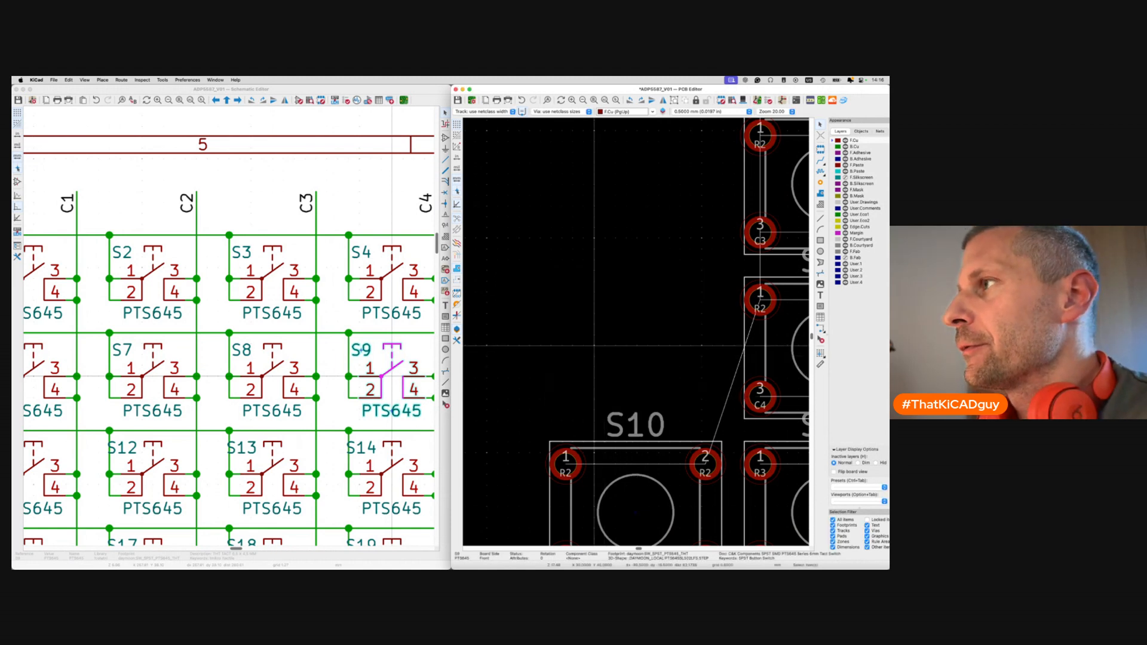
scroll(606, 346, right, 2)
scroll(407, 375, right, 5)
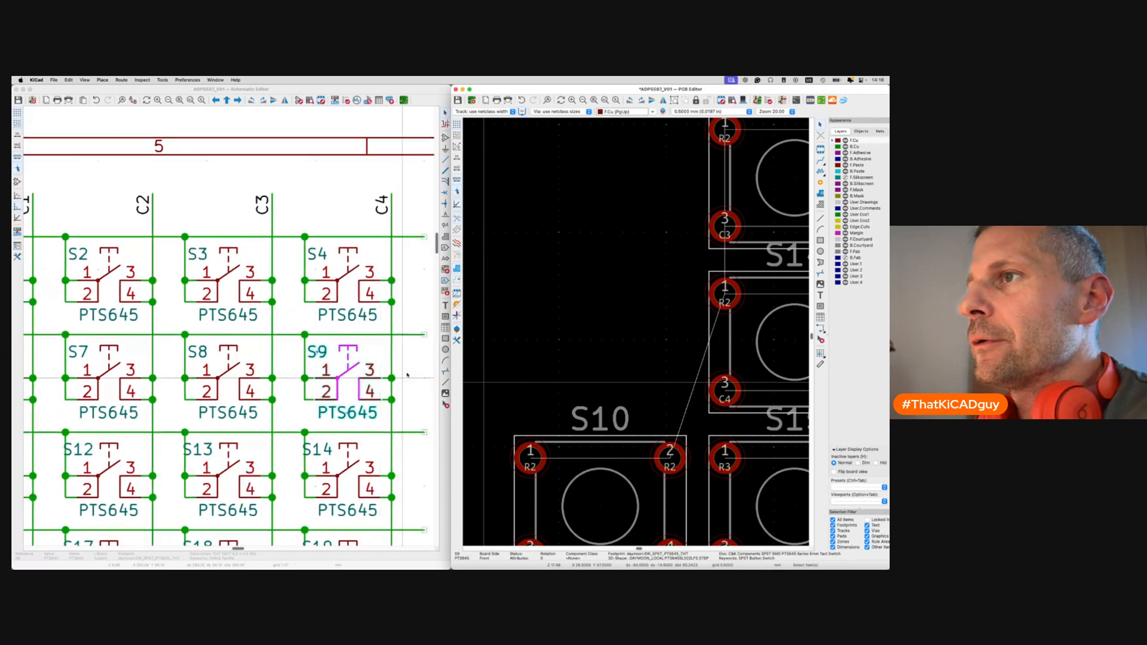
scroll(744, 366, down, 10)
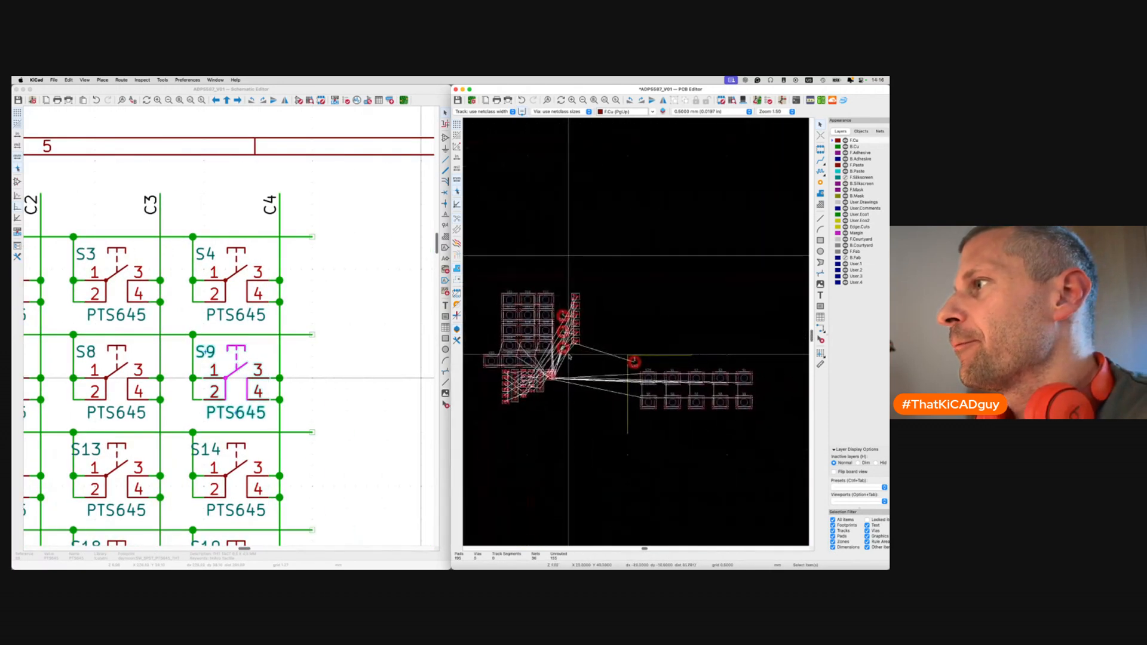
scroll(681, 395, up, 5)
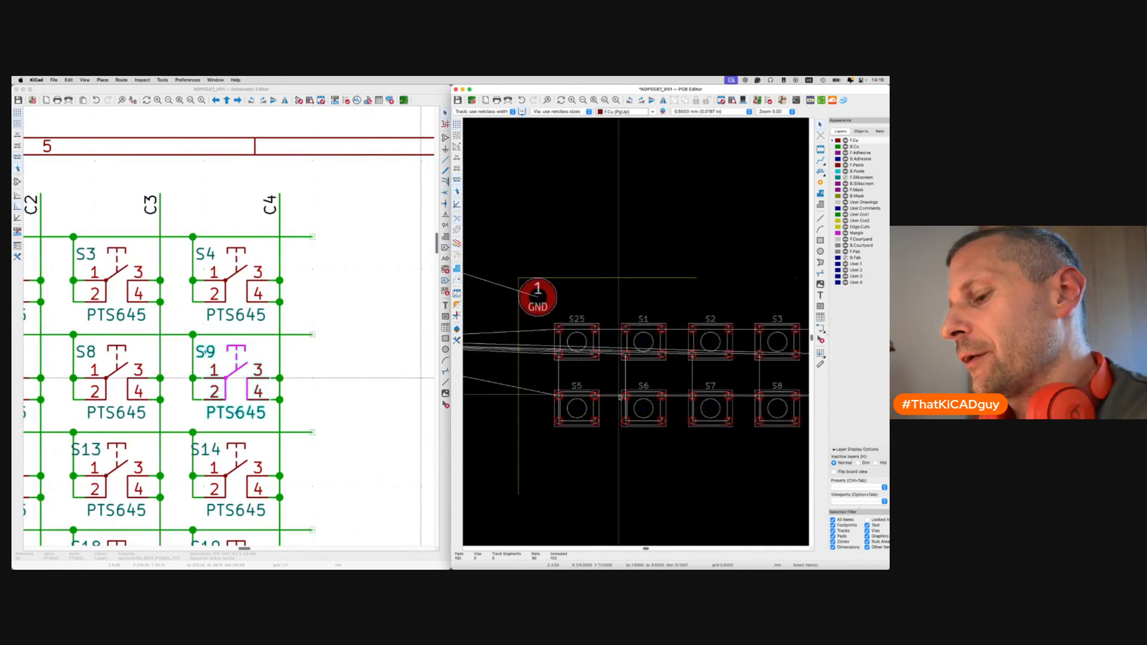
scroll(620, 397, down, 3)
scroll(620, 397, right, 2)
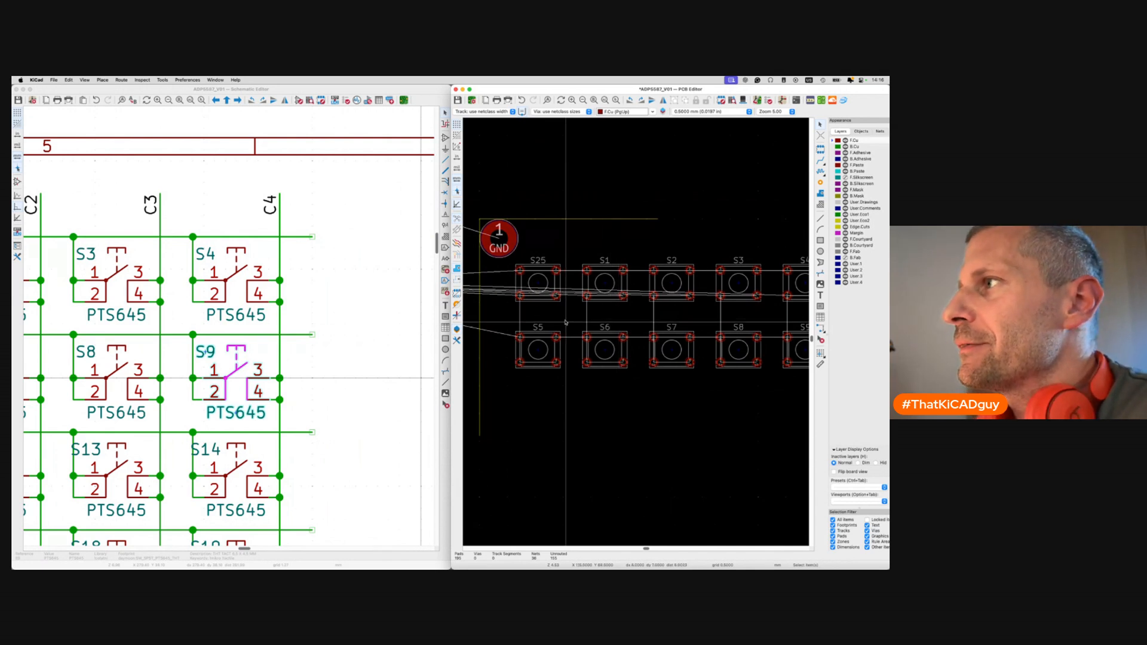
scroll(564, 320, down, 3)
scroll(564, 320, down, 2)
scroll(564, 320, left, 1)
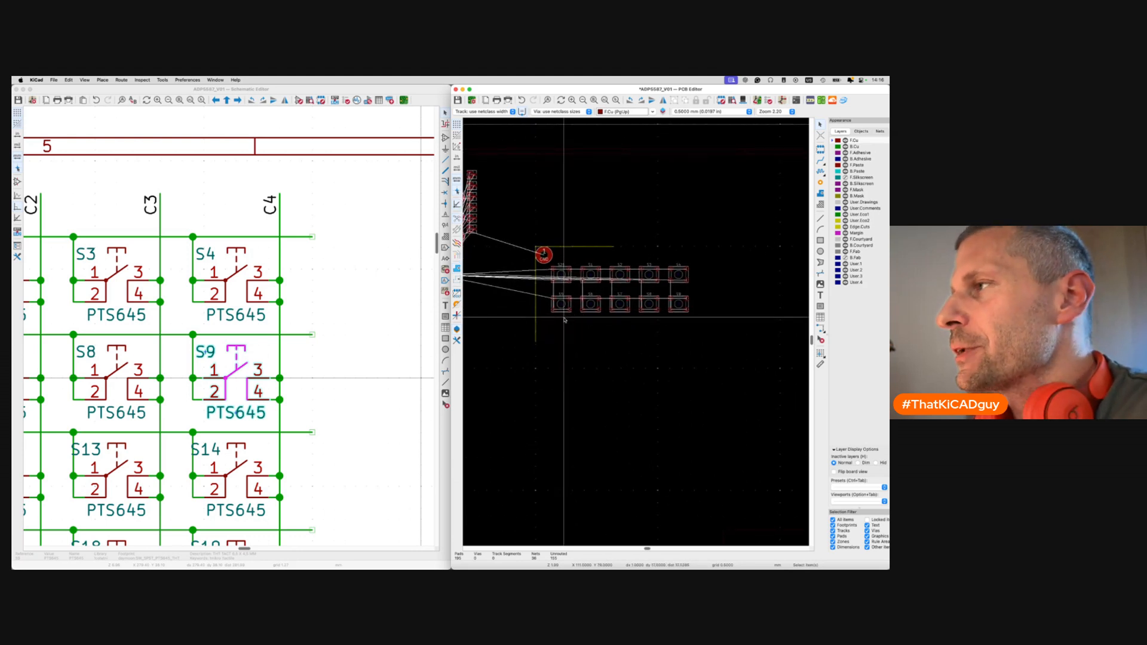
scroll(564, 276, up, 5)
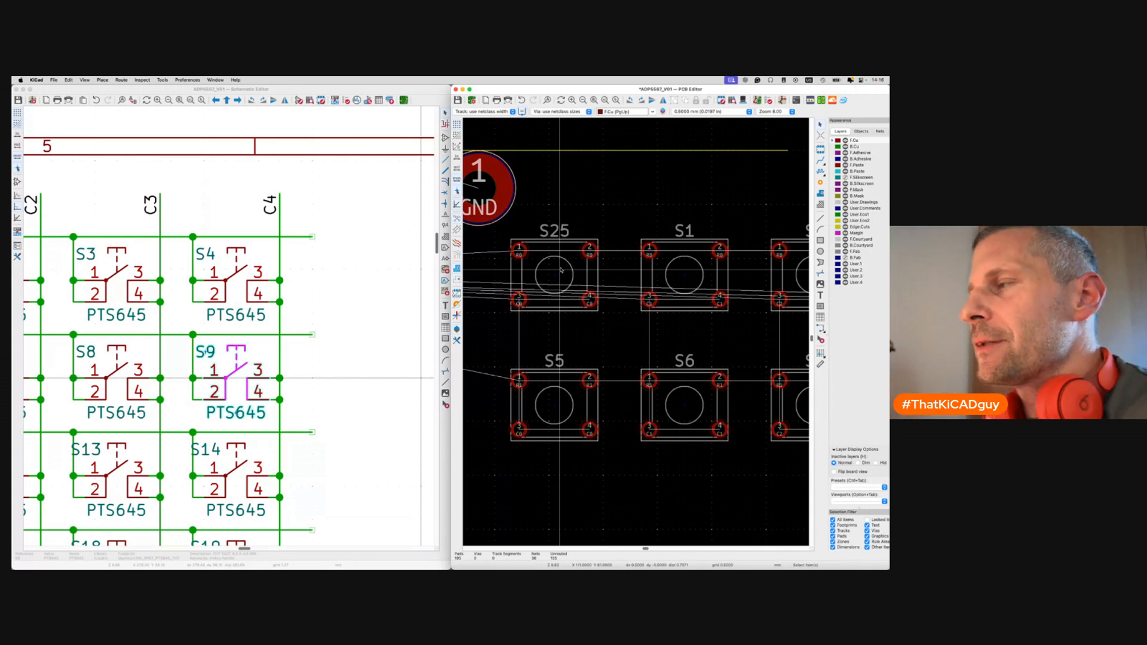
scroll(191, 376, left, 5)
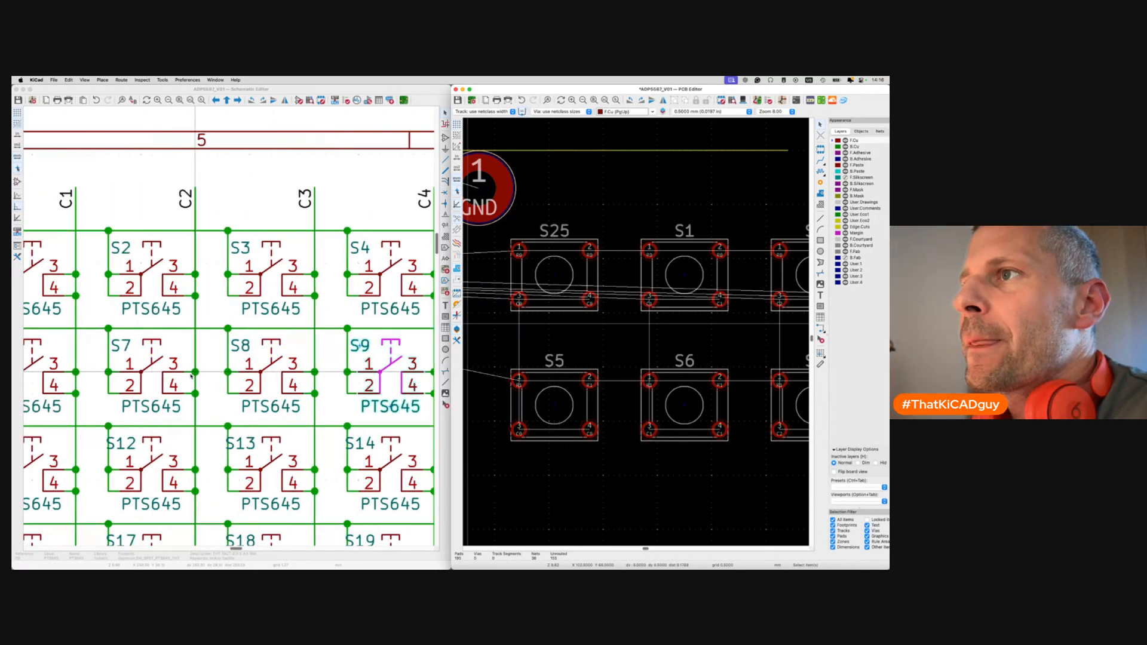
scroll(191, 377, down, 2)
scroll(191, 377, left, 4)
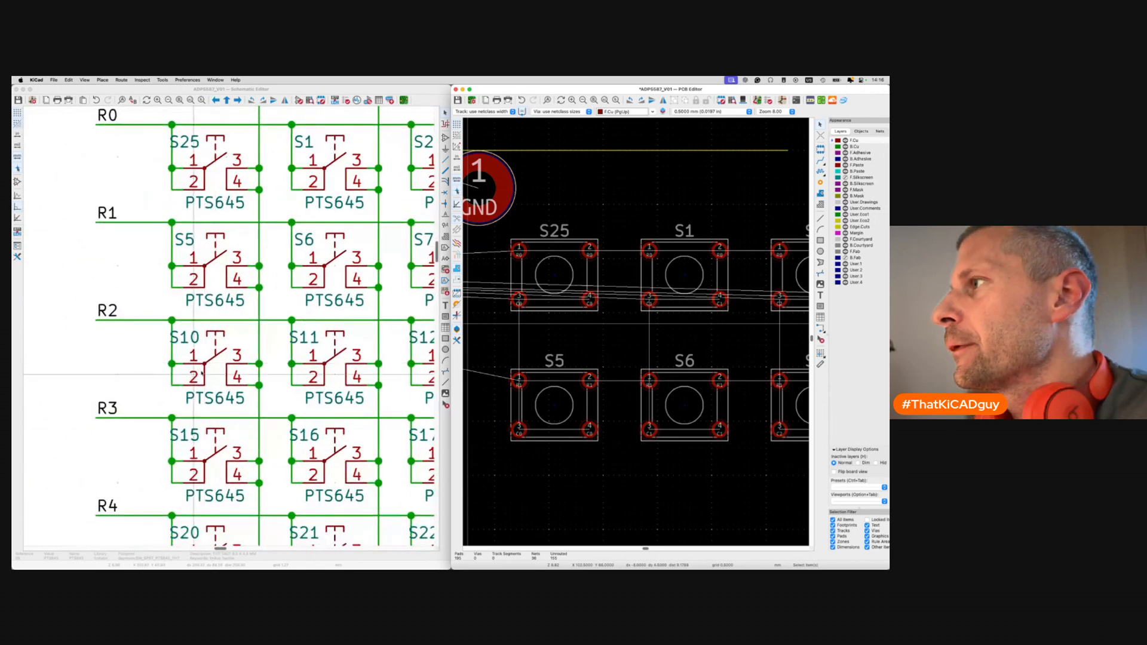
Place S10 and S11 in the third row, 24 mm below S25, at 12 mm X steps.
click(218, 371)
click(641, 338)
key(shift+p)
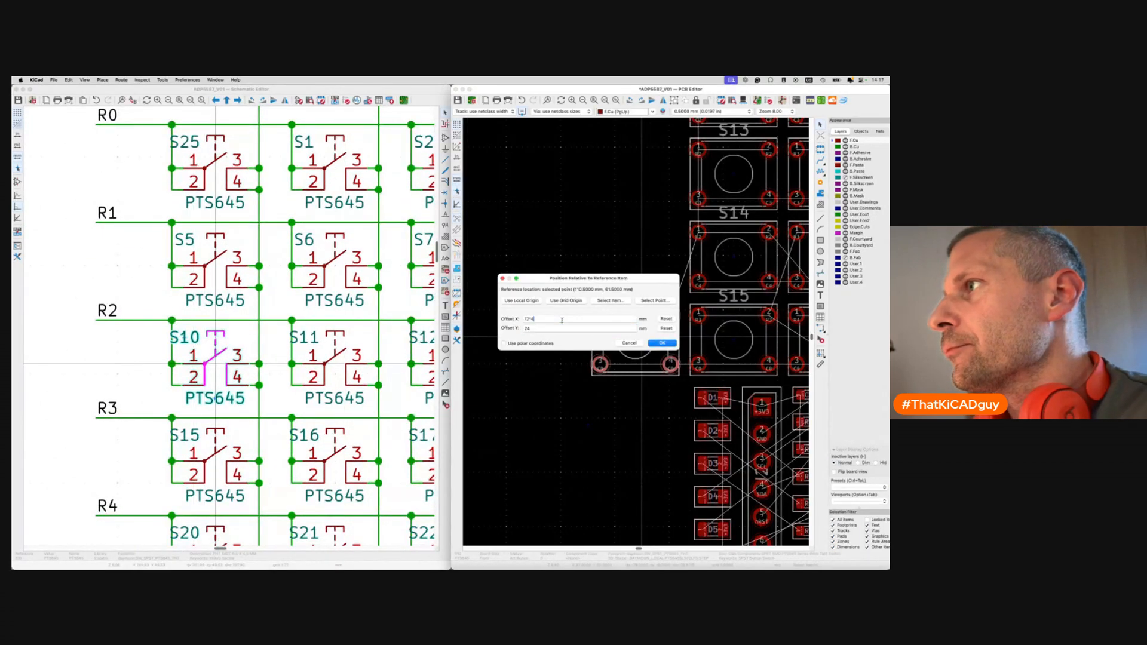
key(Return)
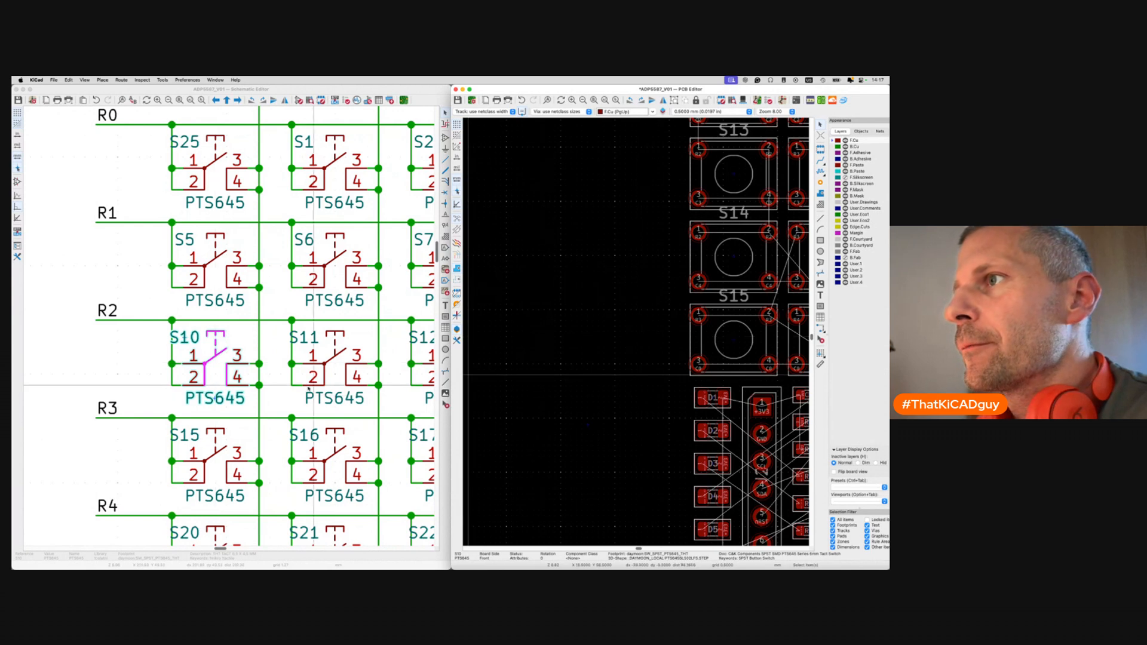
click(336, 366)
click(650, 338)
key(shift+p)
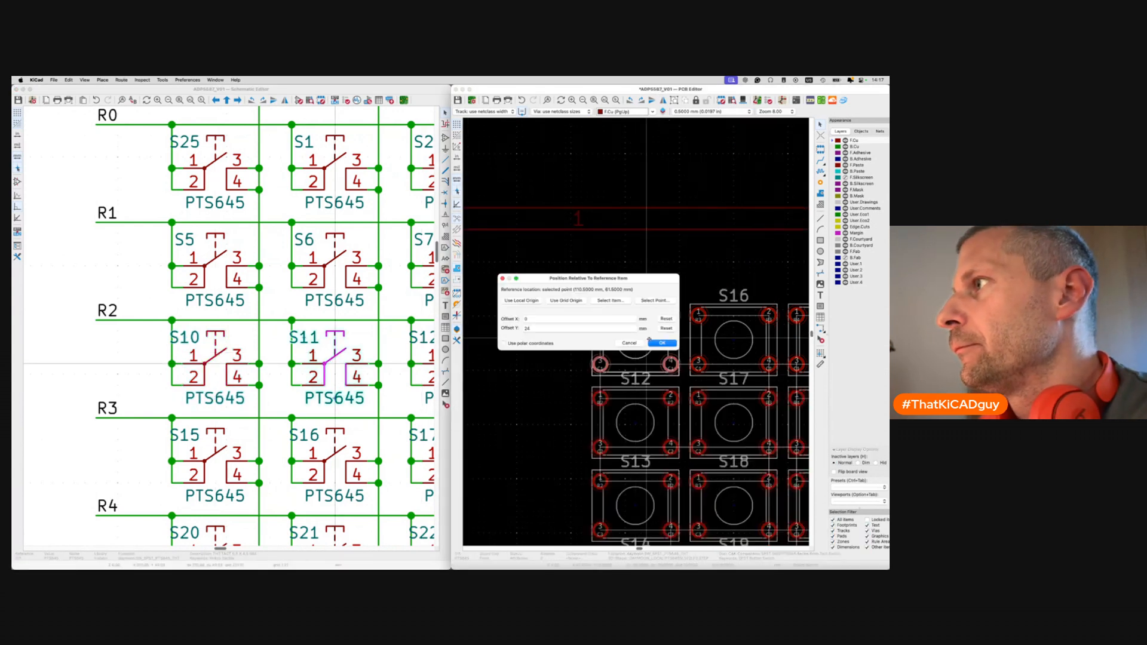
key(Return)
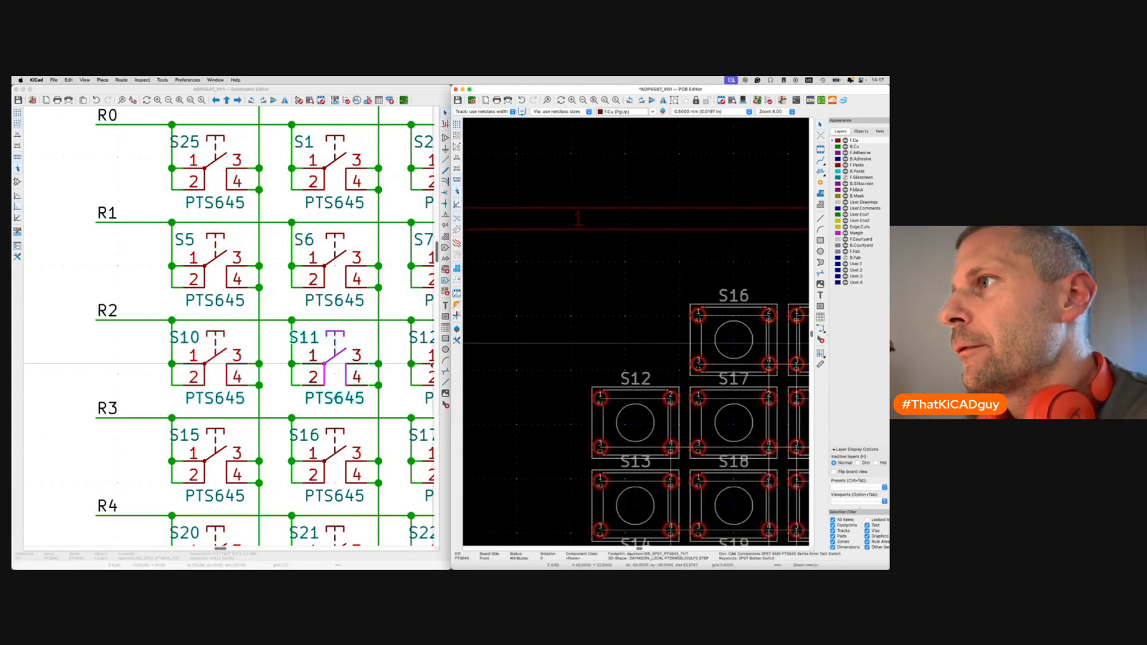
scroll(429, 369, right, 5)
Place S12 and S13 further along the third row at 12 mm spacing.
click(356, 366)
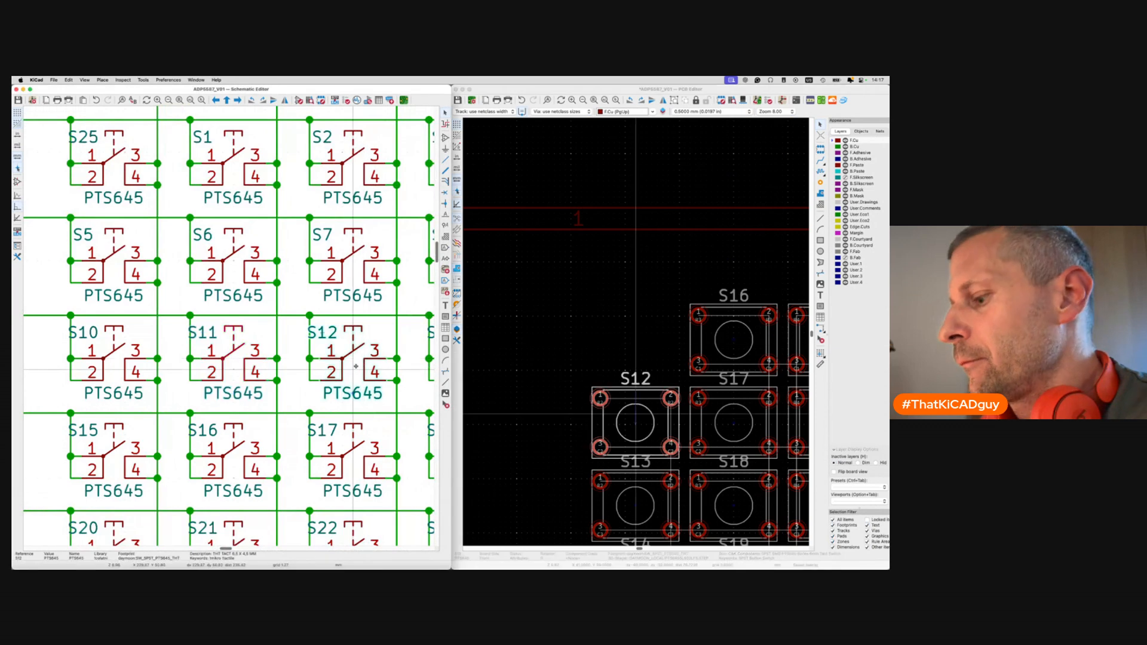
click(635, 436)
key(shift+p)
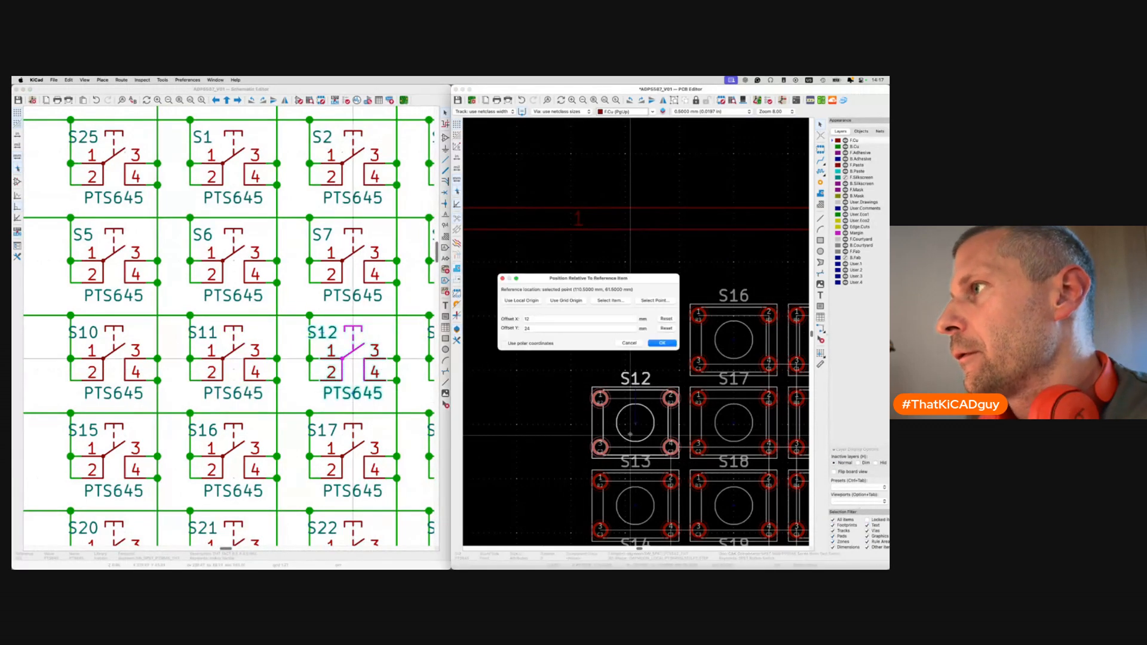
text(12)
key(Return)
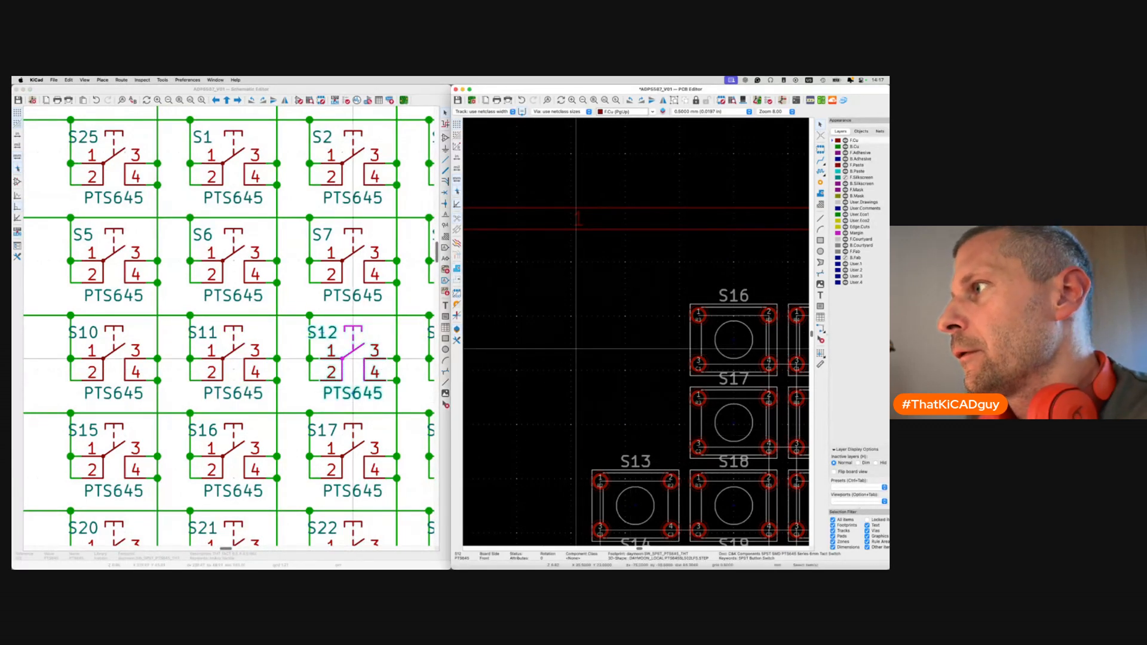
scroll(309, 373, right, 4)
click(310, 374)
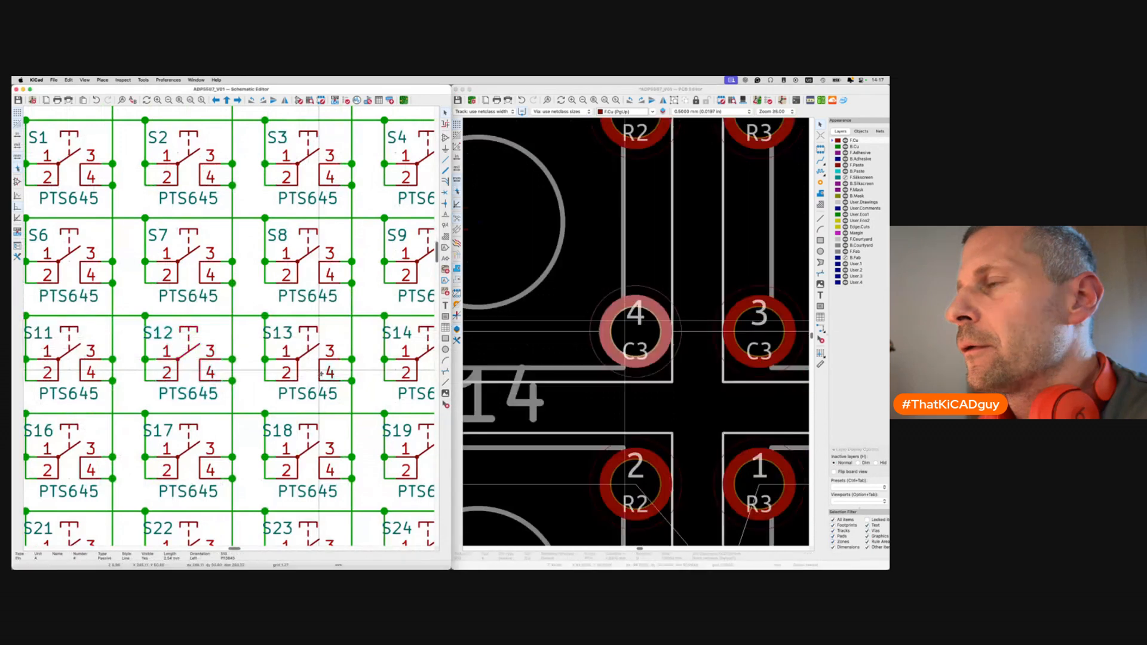
key(shift+p)
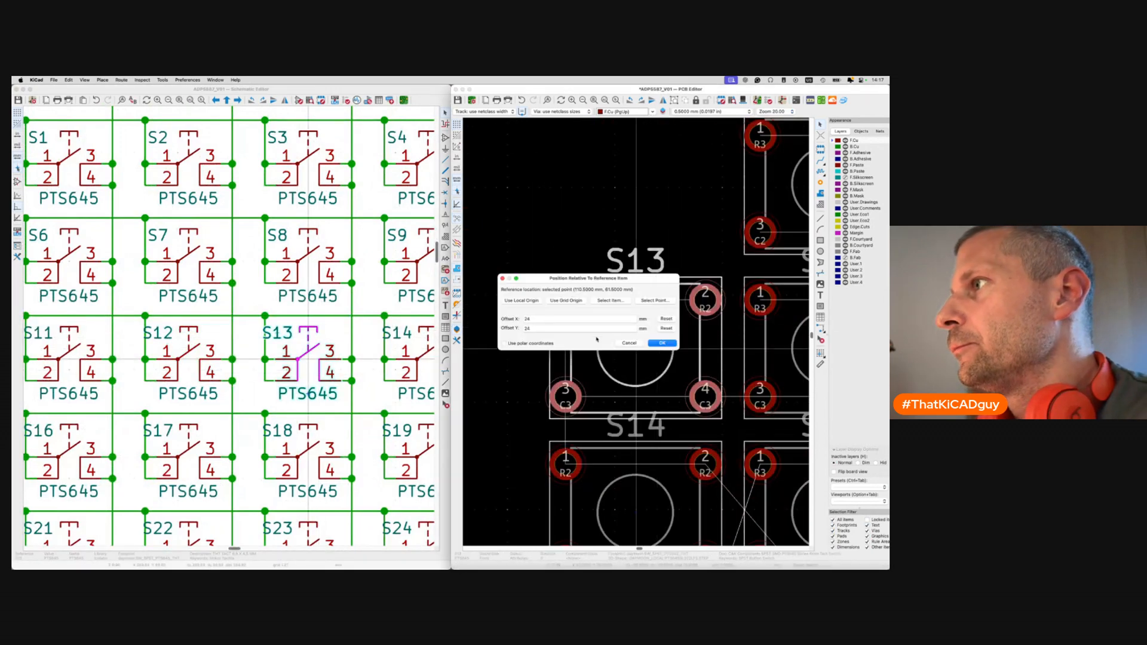
key(Return)
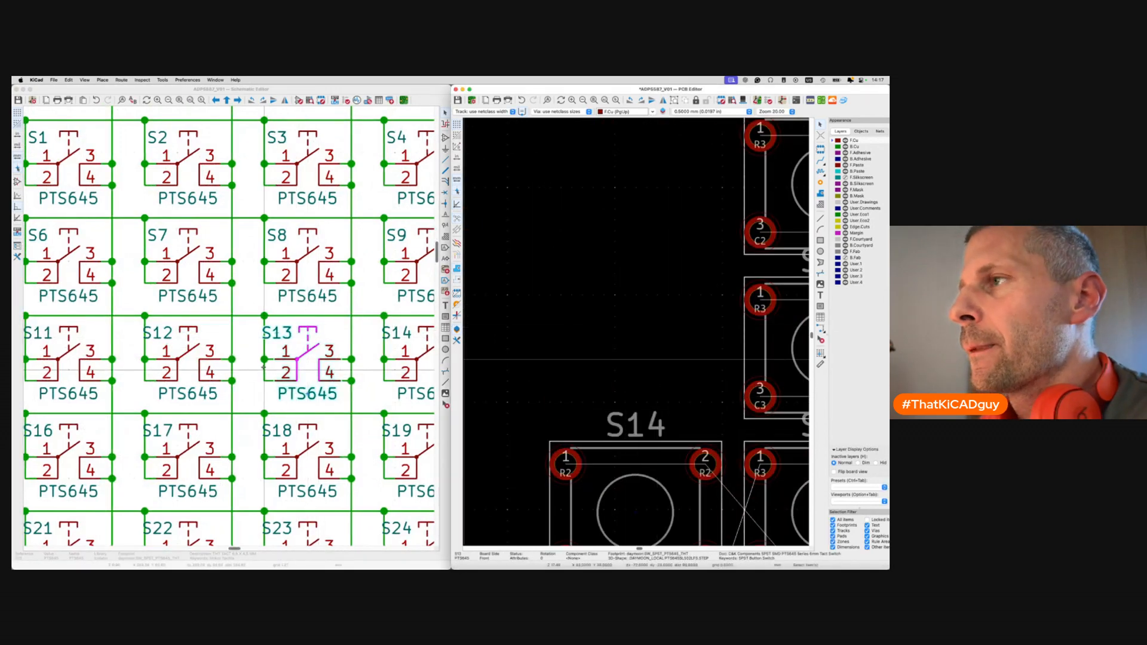
scroll(316, 370, right, 3)
Place S14 at X offset 12*3 to finish the third keypad row.
click(316, 370)
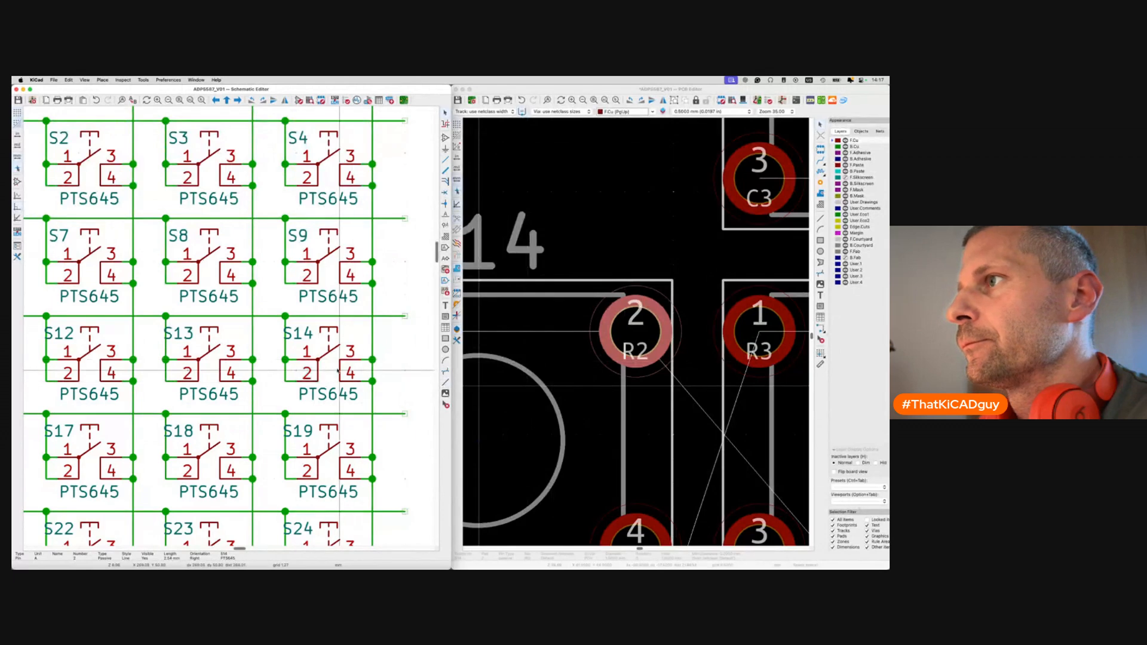
click(329, 359)
key(shift+p)
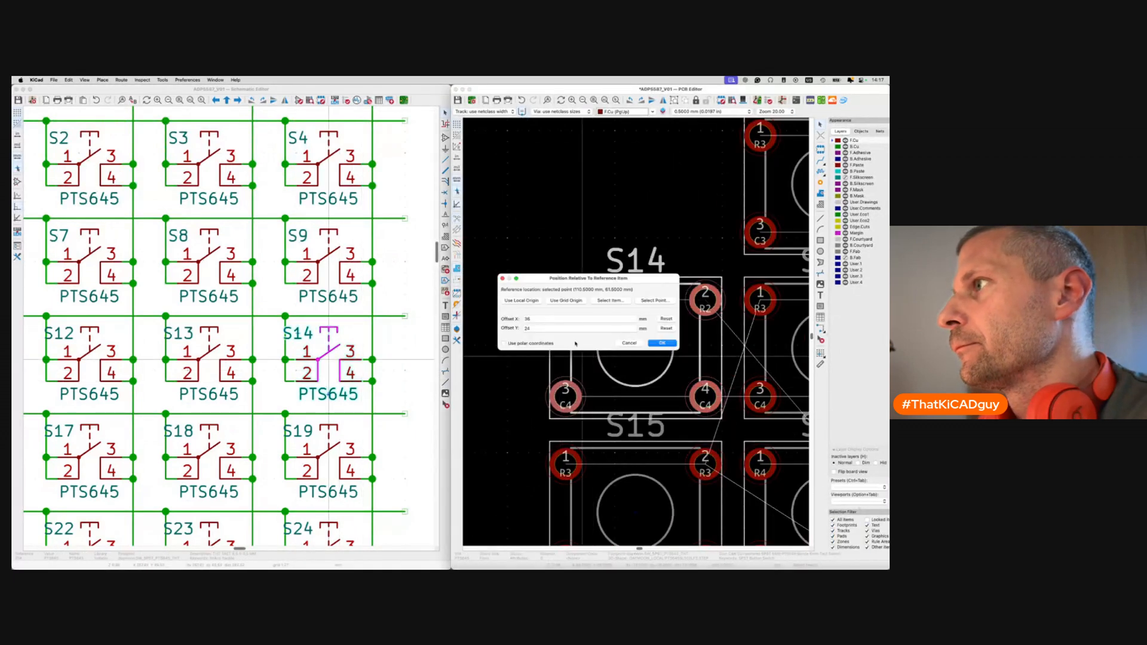
text(12*3)
key(Return)
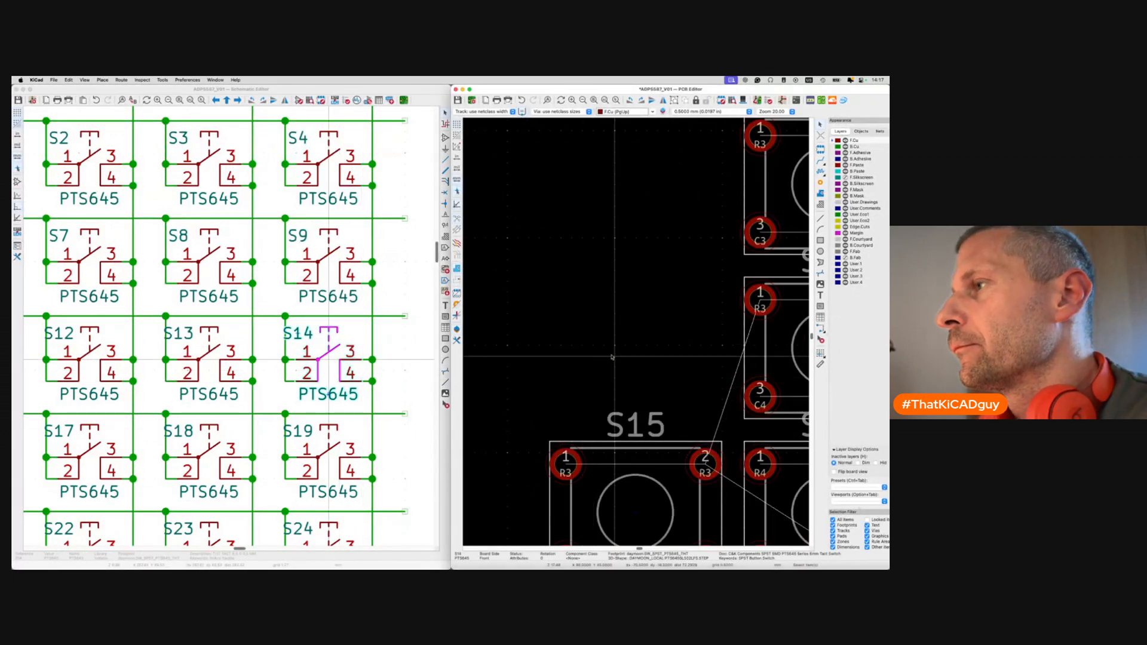
scroll(605, 378, down, 6)
scroll(604, 378, right, 8)
scroll(605, 379, down, 4)
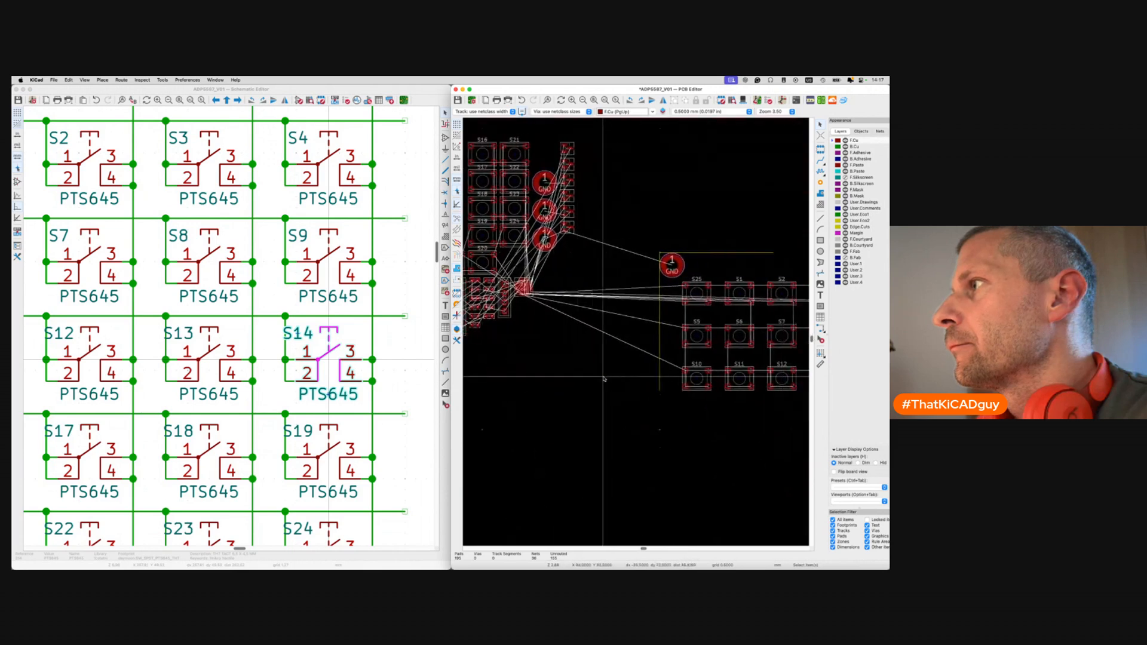
Place S15 and S16 in the fourth keypad row at Y 36, correcting S16's offsets.
scroll(239, 414, left, 5)
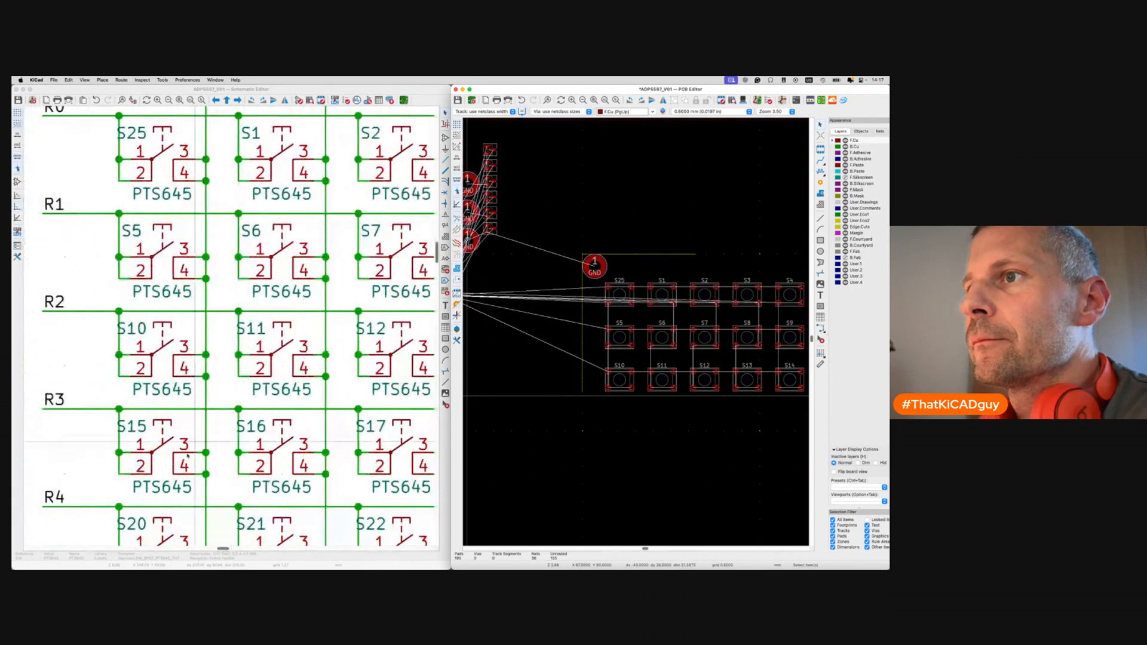
click(189, 457)
click(594, 345)
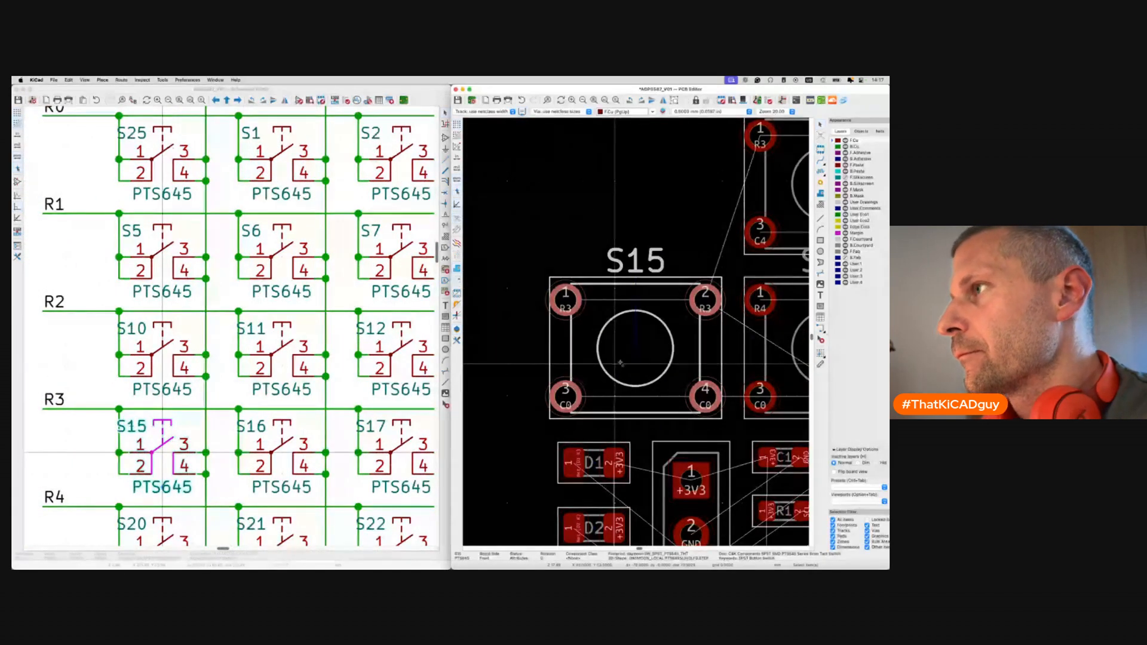
key(shift+p)
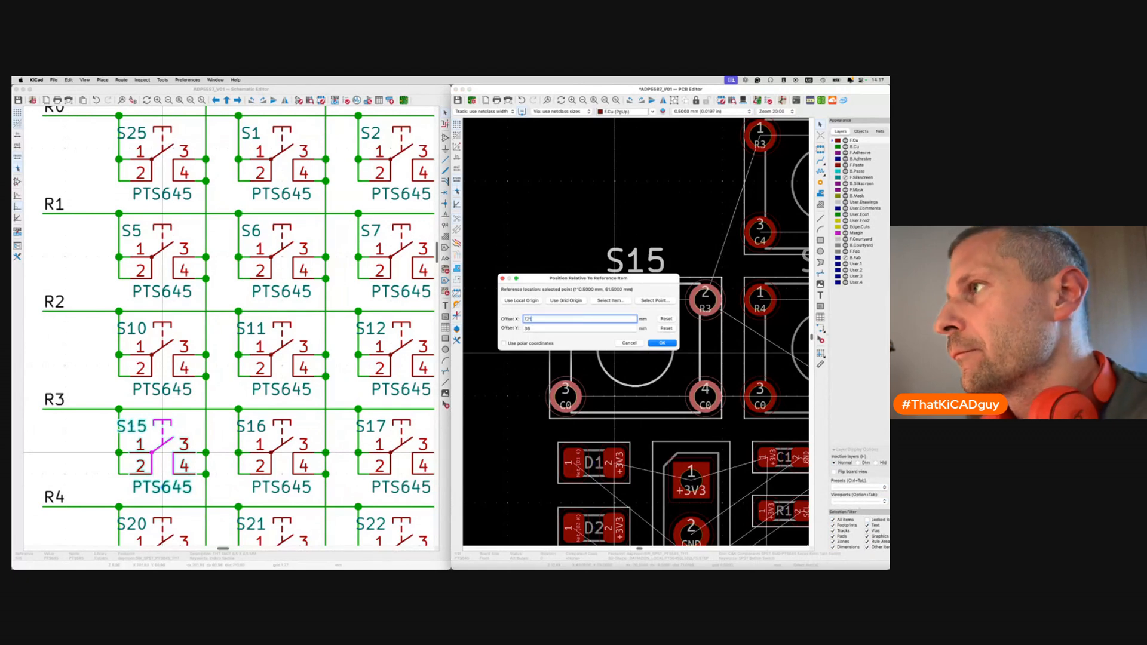
key(Return)
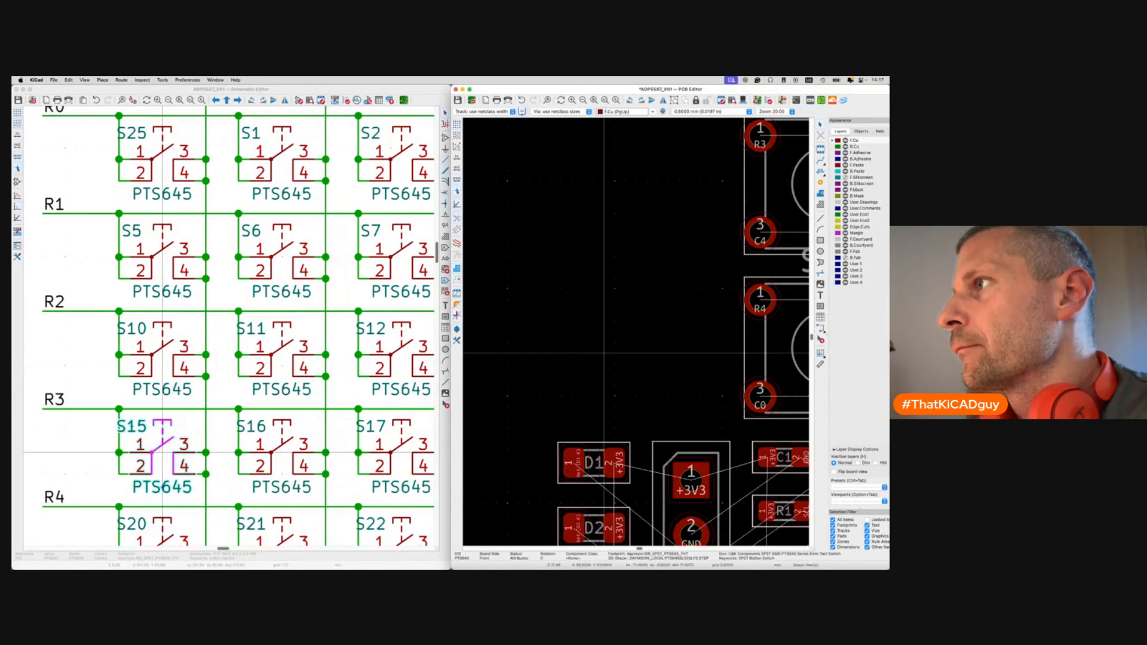
click(291, 457)
click(598, 339)
key(shift+p)
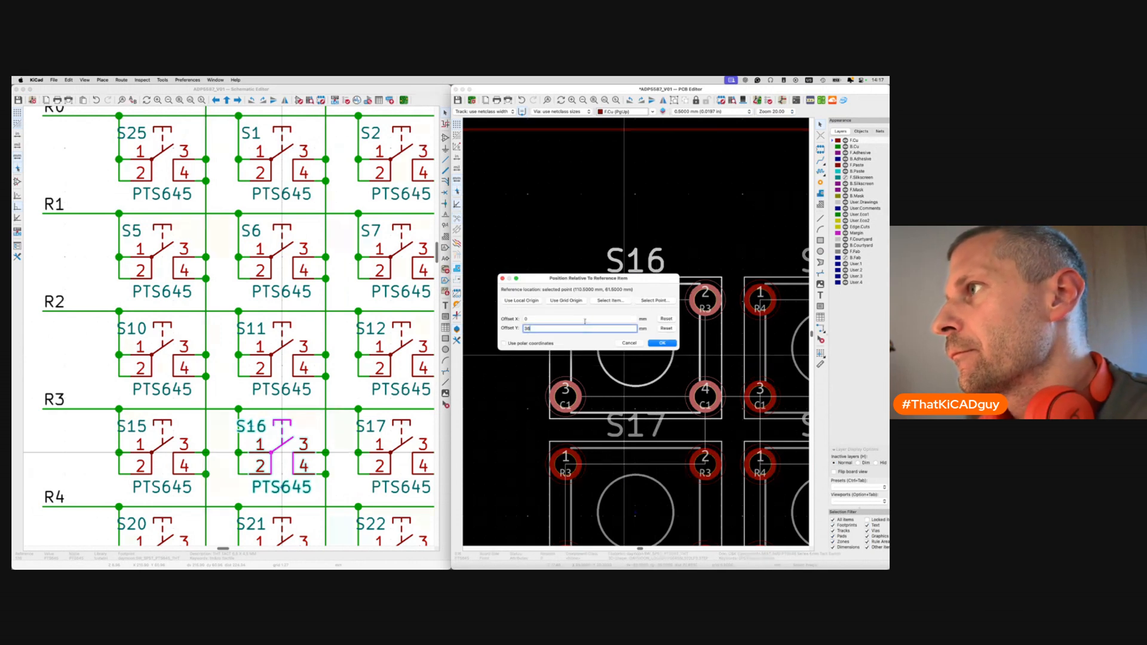
key(Return)
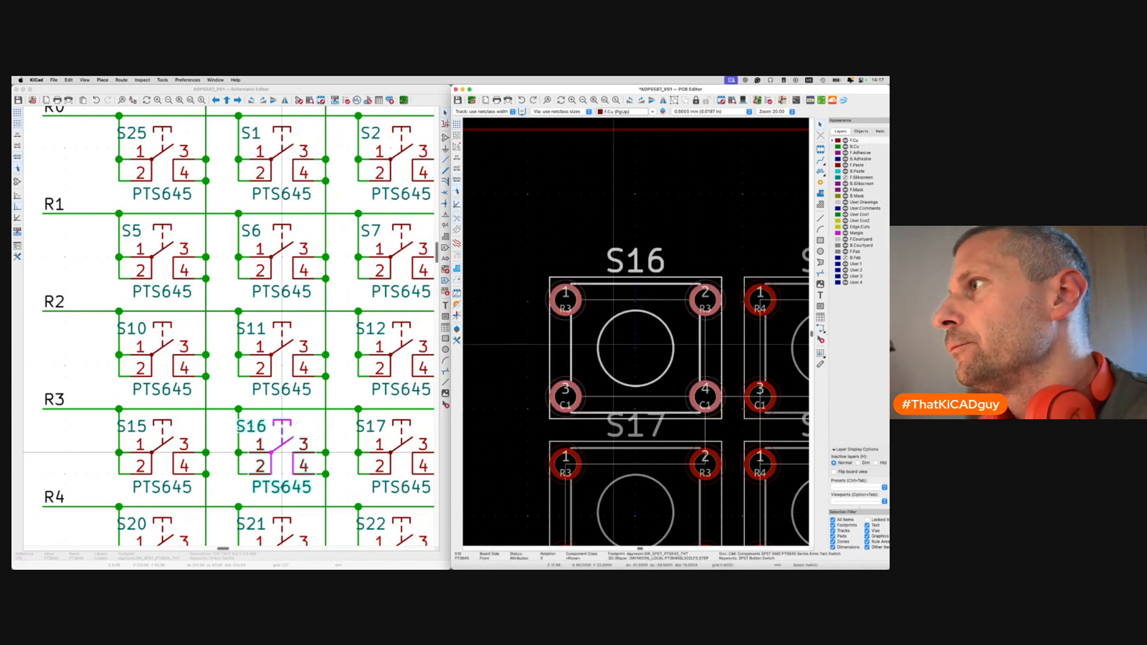
key(shift+p)
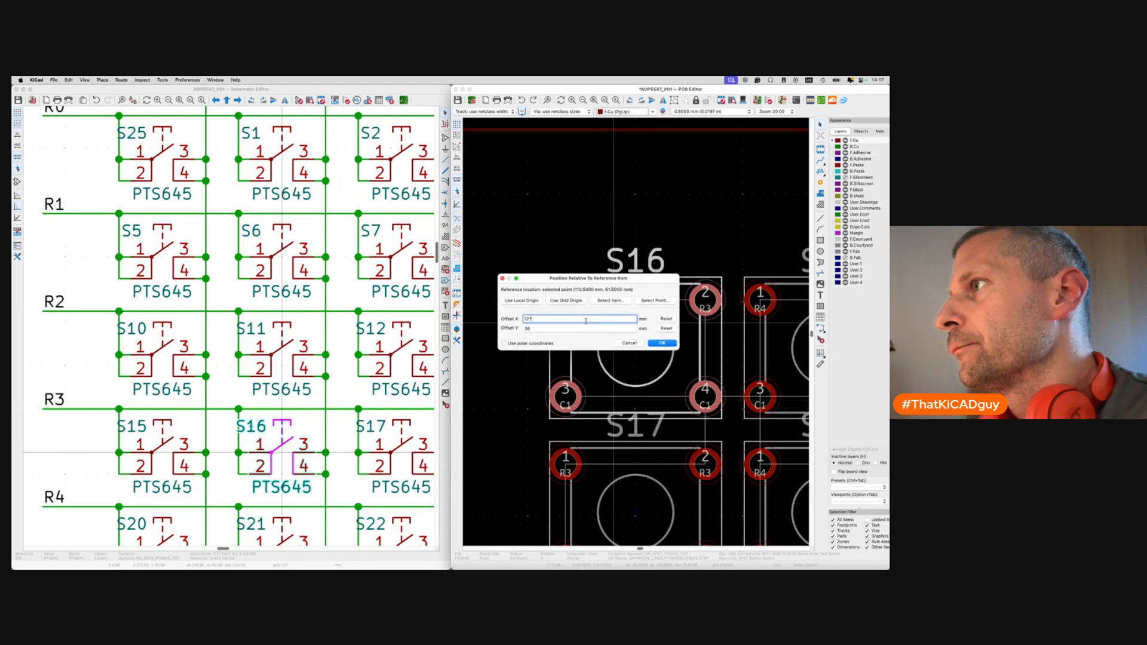
key(Return)
Place S17 and S18 along the fourth row, 12 mm apart at Y 36.
click(402, 444)
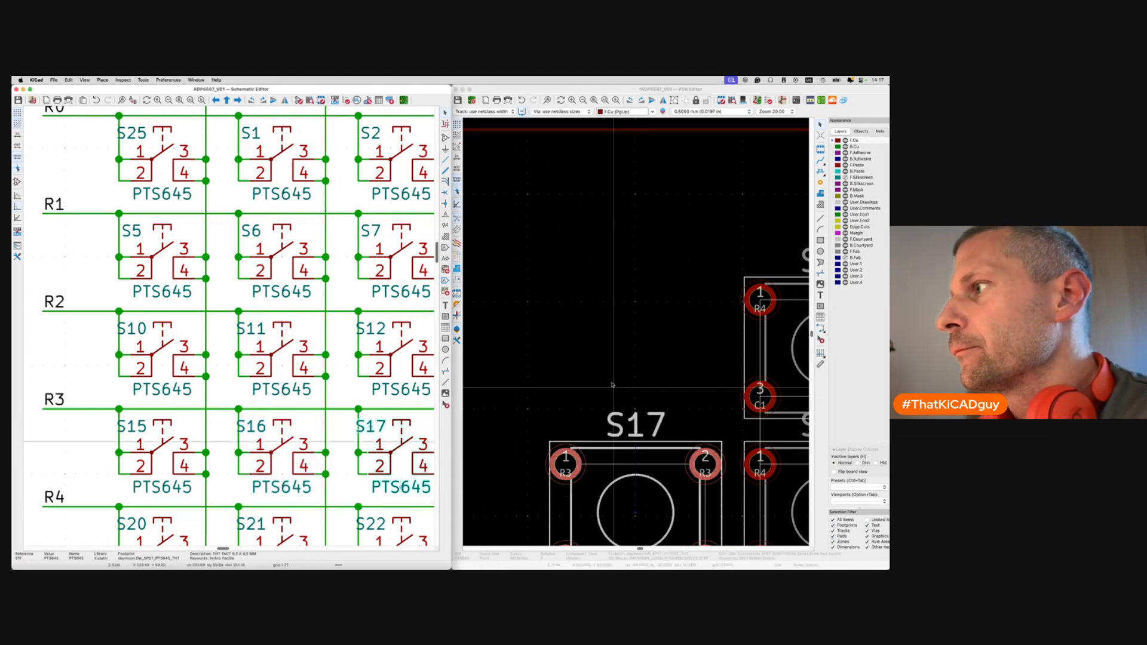
click(630, 529)
key(shift+p)
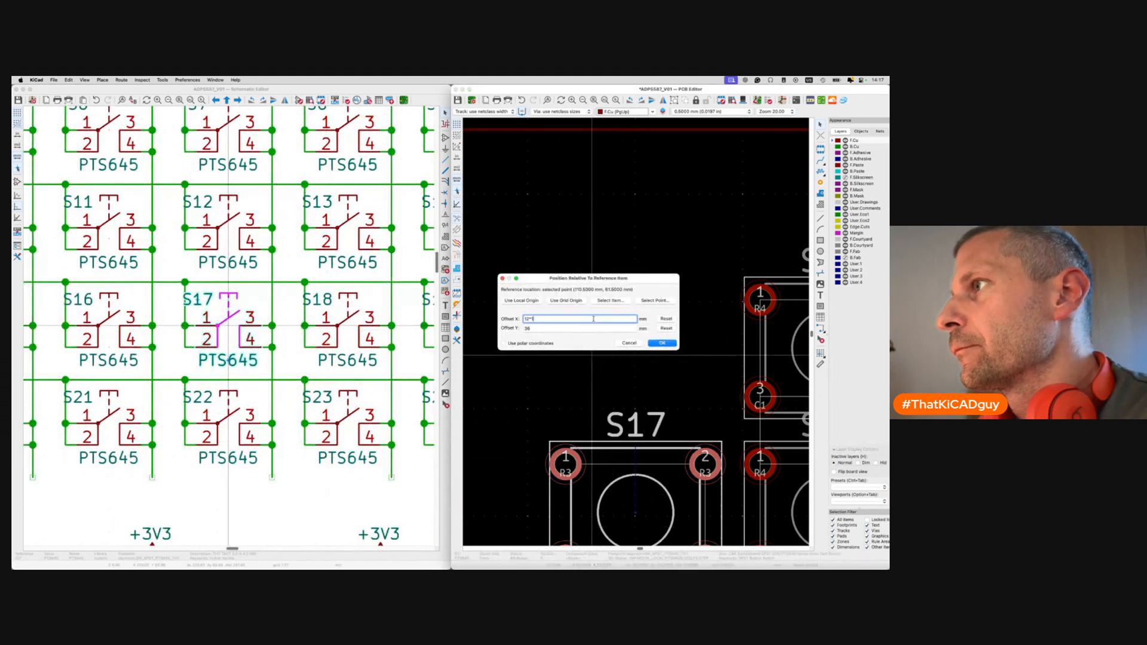
key(Return)
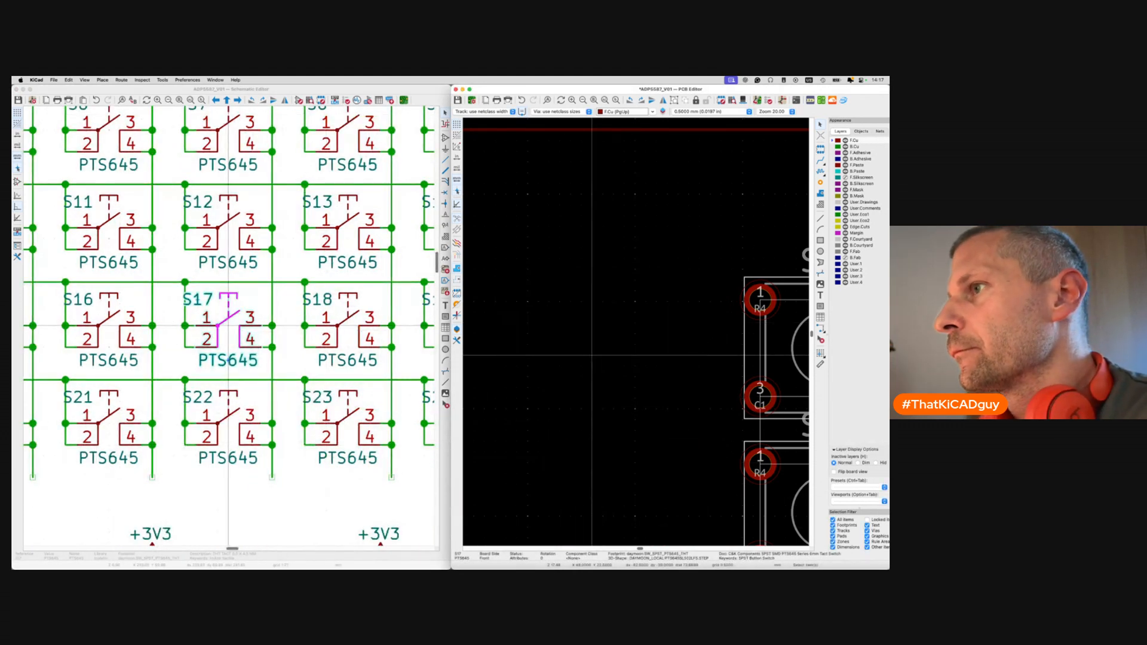
click(352, 338)
click(627, 363)
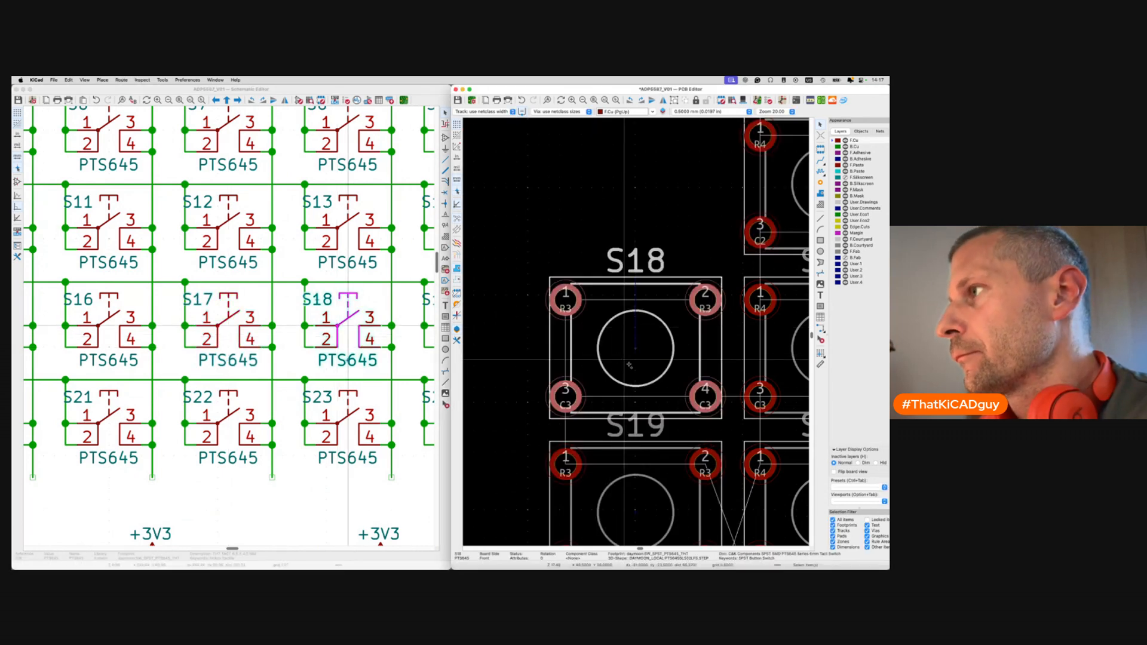
key(shift+p)
click(584, 320)
key(Return)
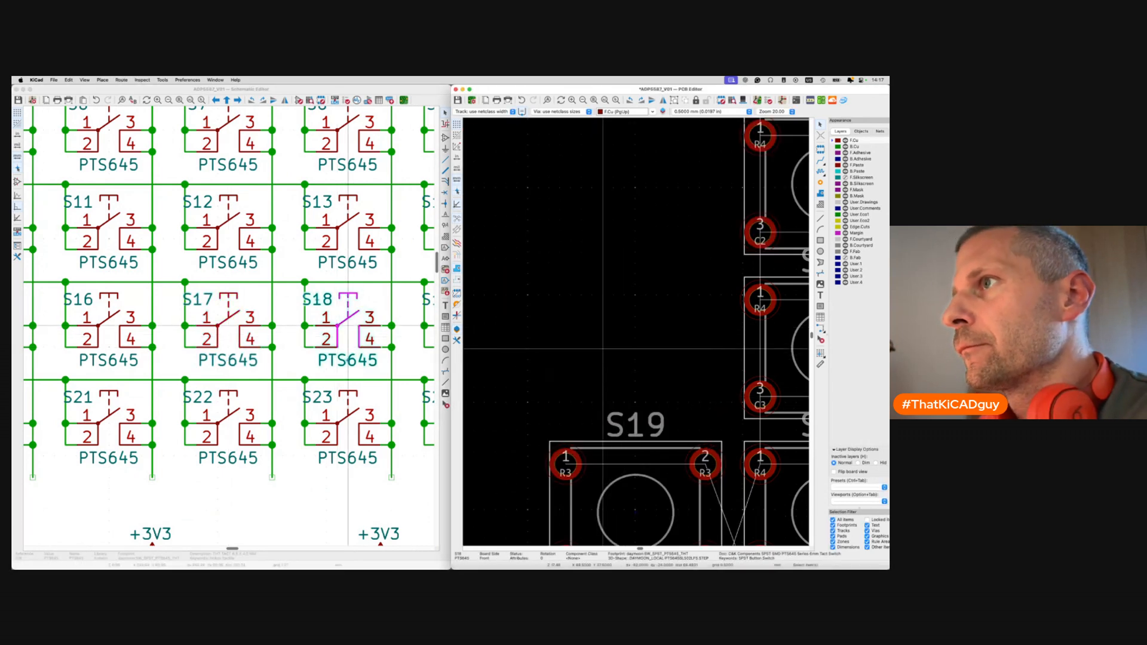
Place S19 at the end of the fourth row, then cross-probe S20 from the schematic.
scroll(331, 339, right, 5)
click(331, 338)
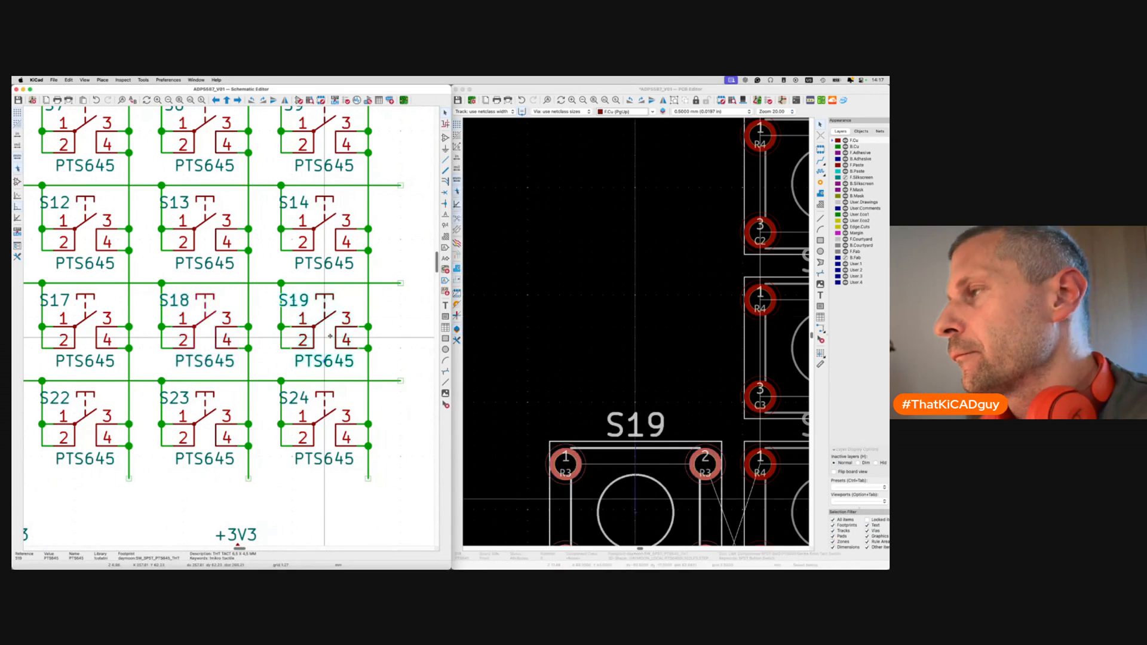
click(657, 460)
key(shift+p)
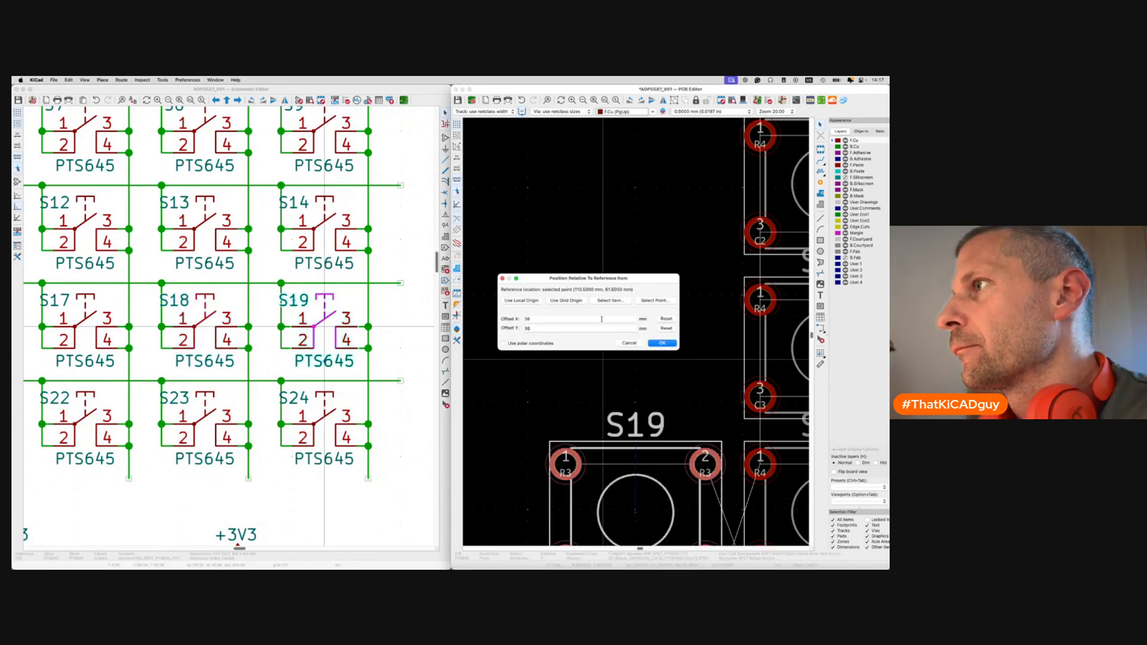
key(Return)
scroll(229, 431, left, 8)
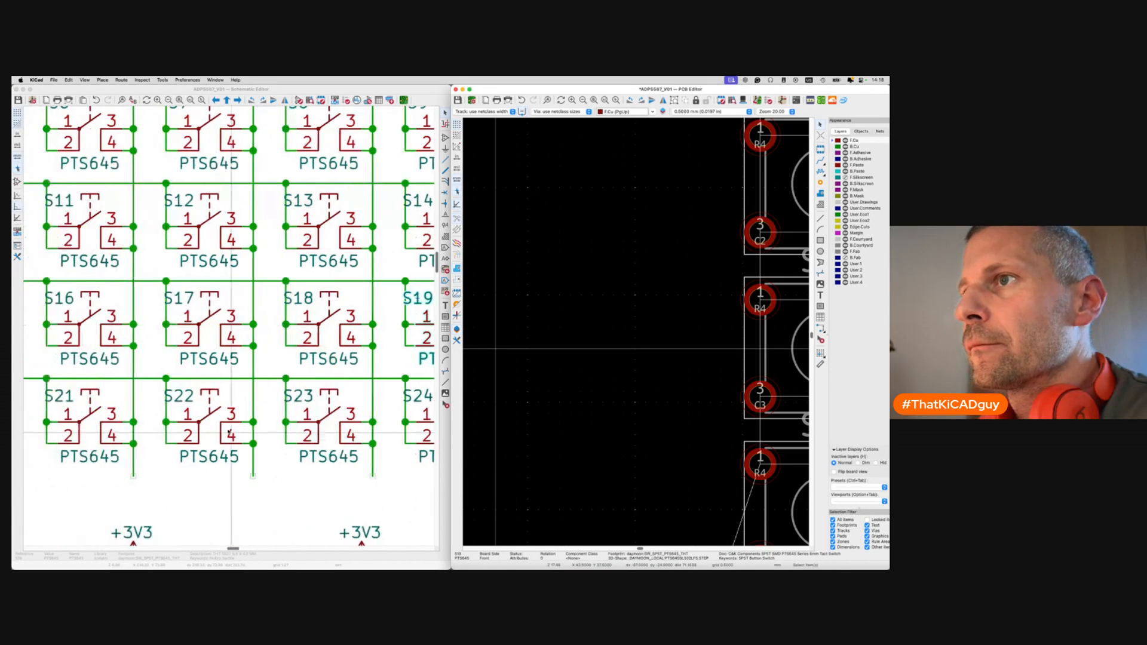
click(163, 423)
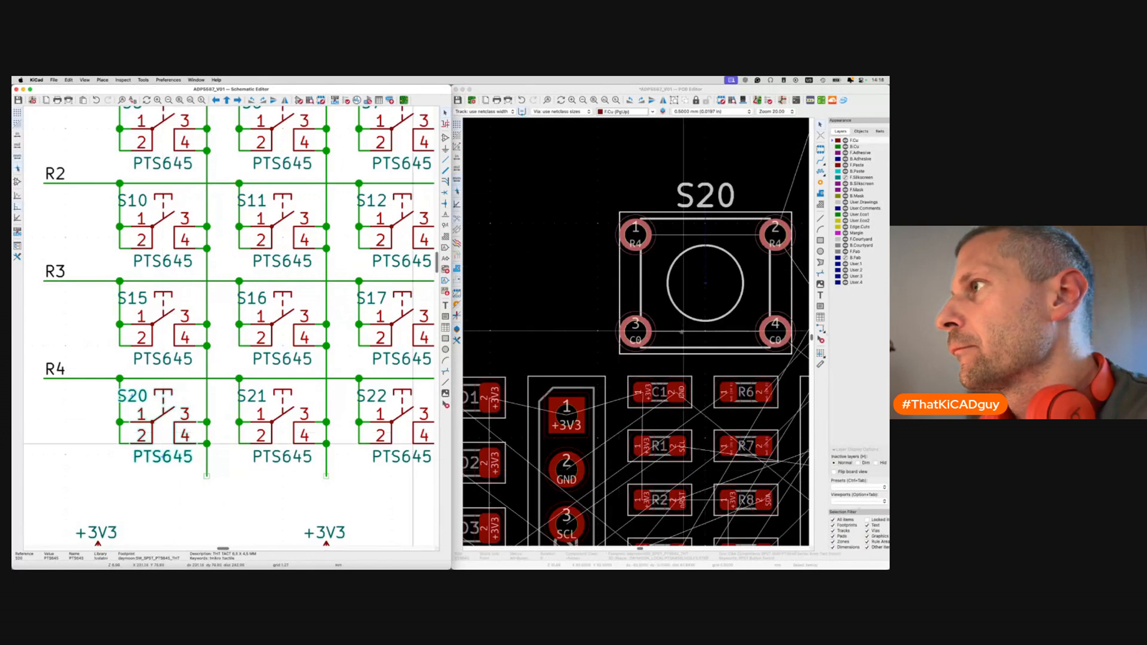
Place S20 and S21 in the last row at X 12*0 and 12*1, Y 48.
key(shift+p)
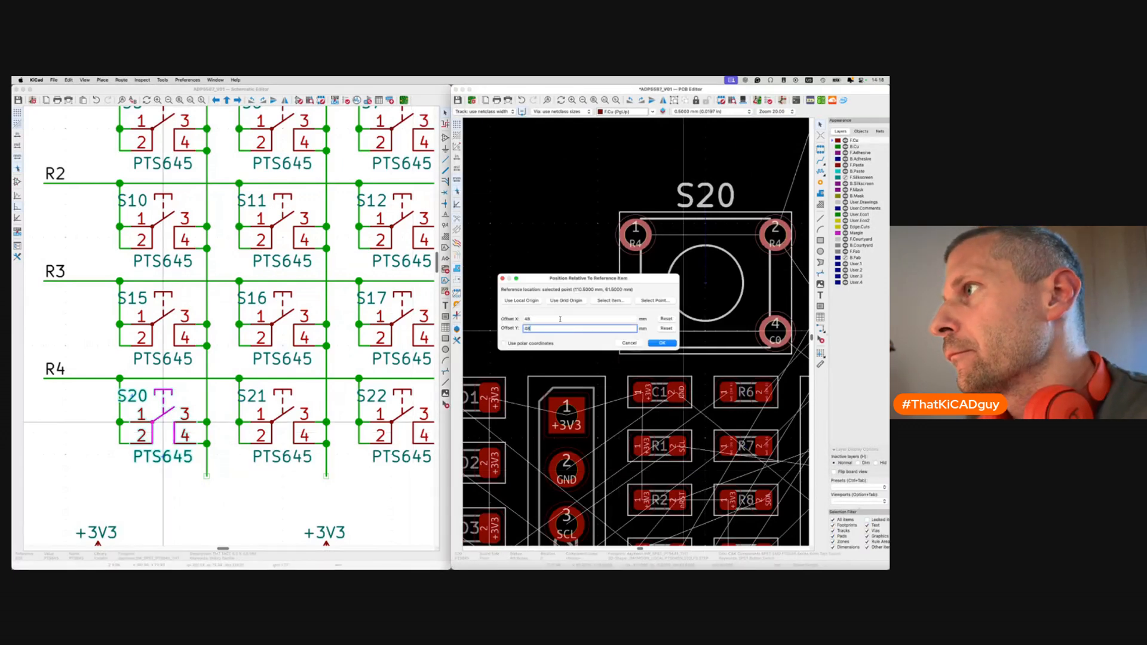
text(12*0)
key(Return)
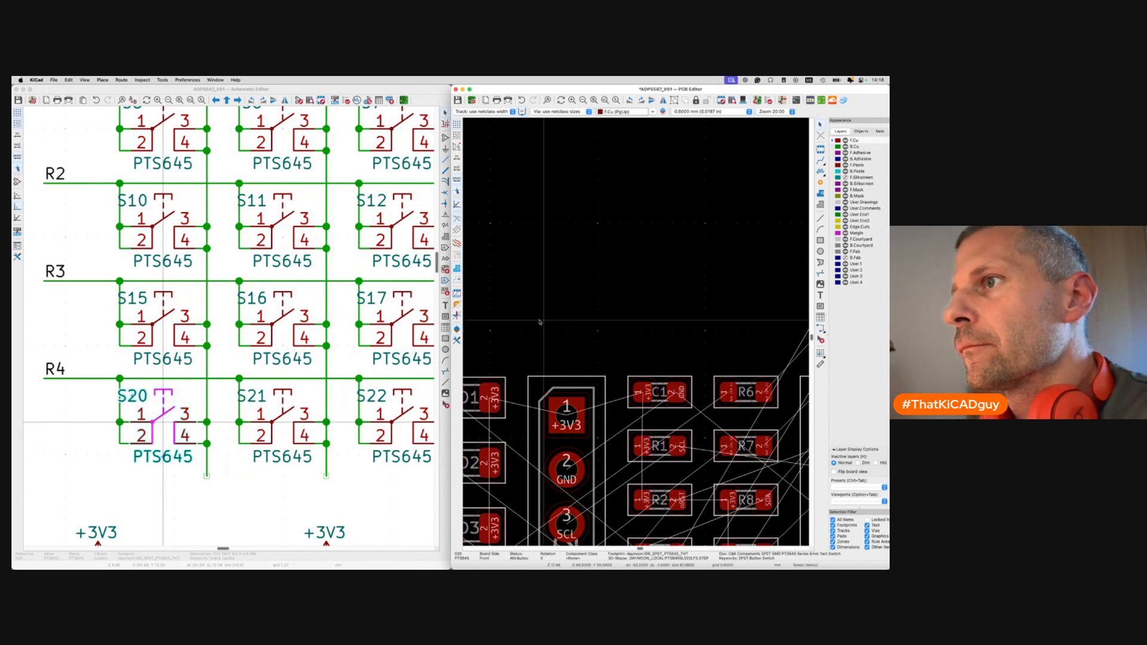
click(289, 414)
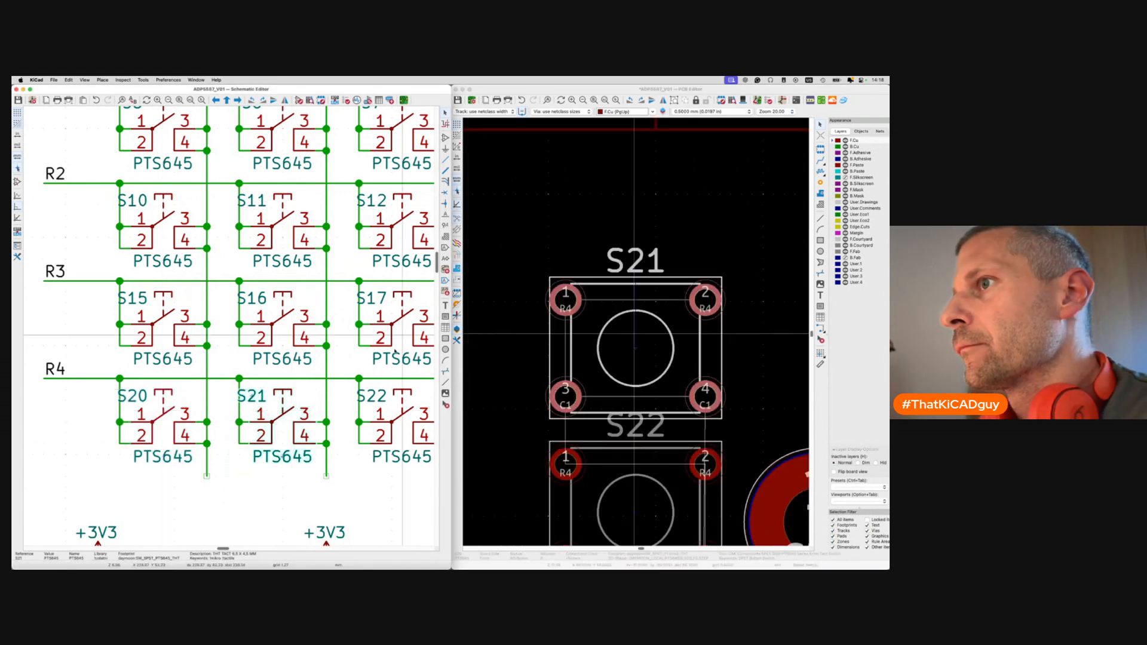
click(591, 377)
key(shift+p)
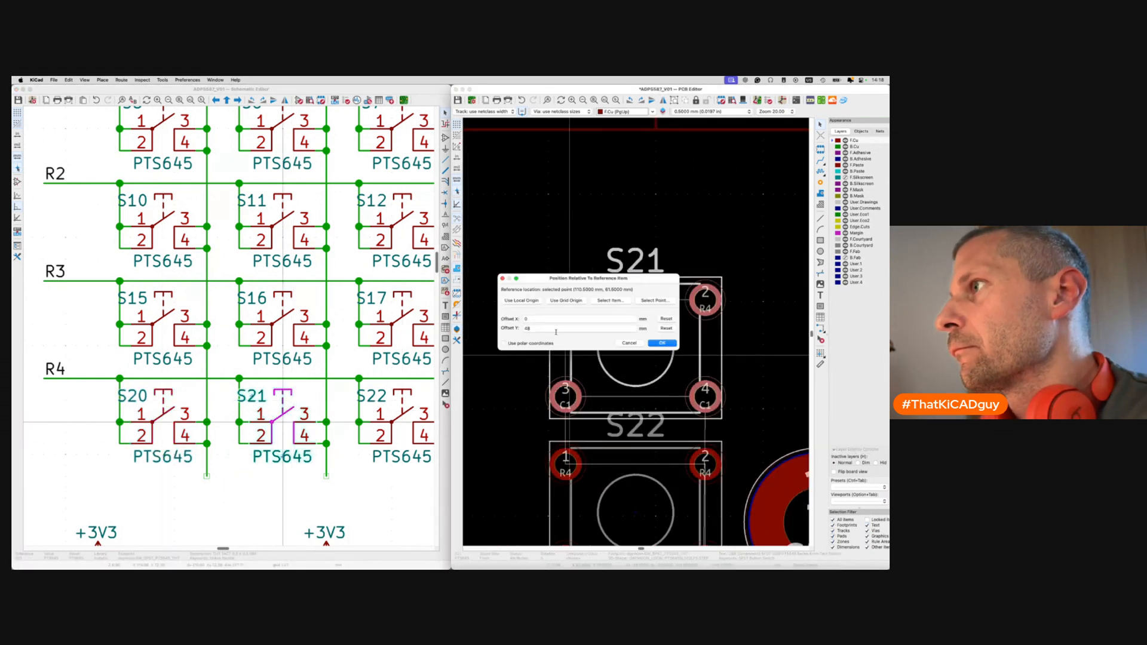
text(12*1)
key(Return)
Place S22 and S23 in the third and fourth columns of the last row.
click(404, 433)
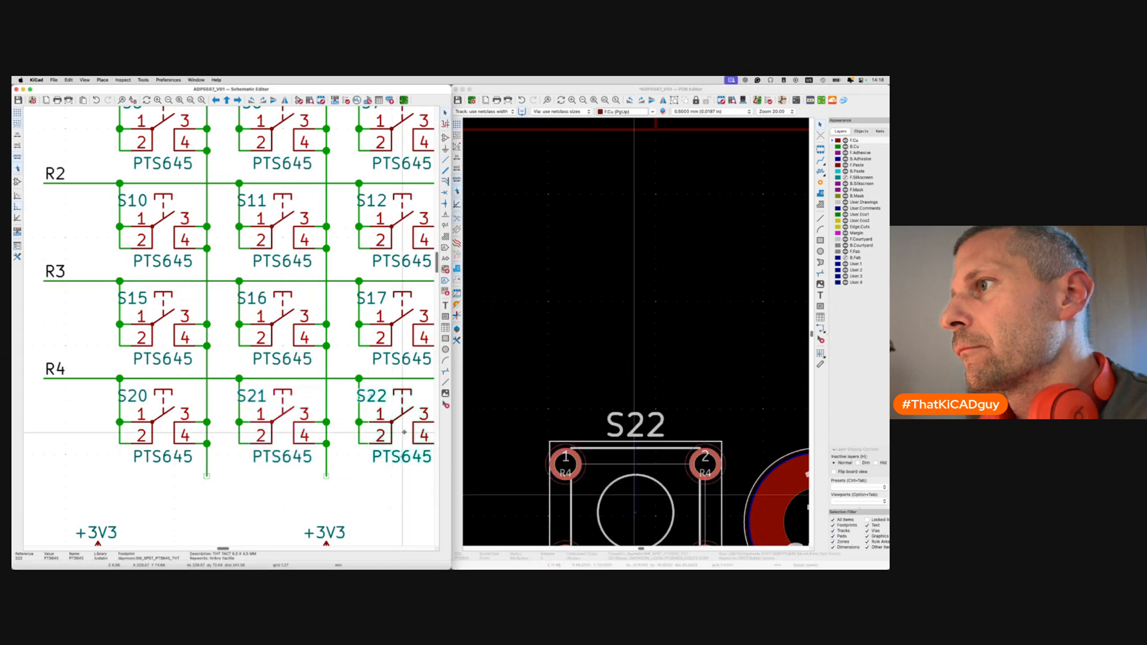
click(593, 481)
key(shift+p)
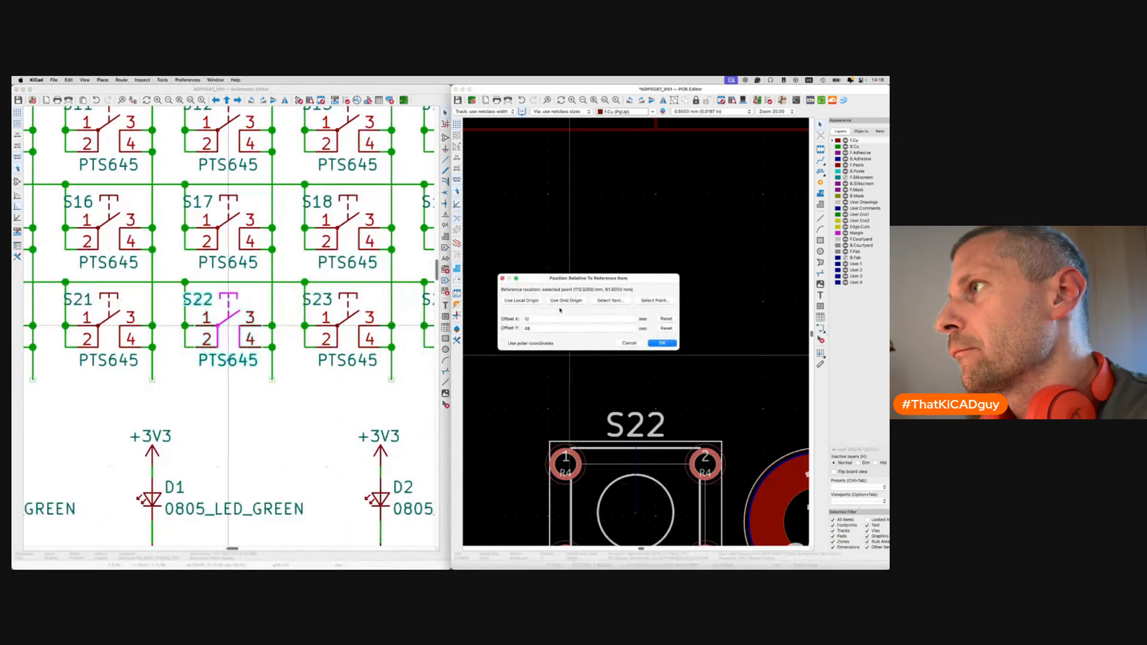
key(Return)
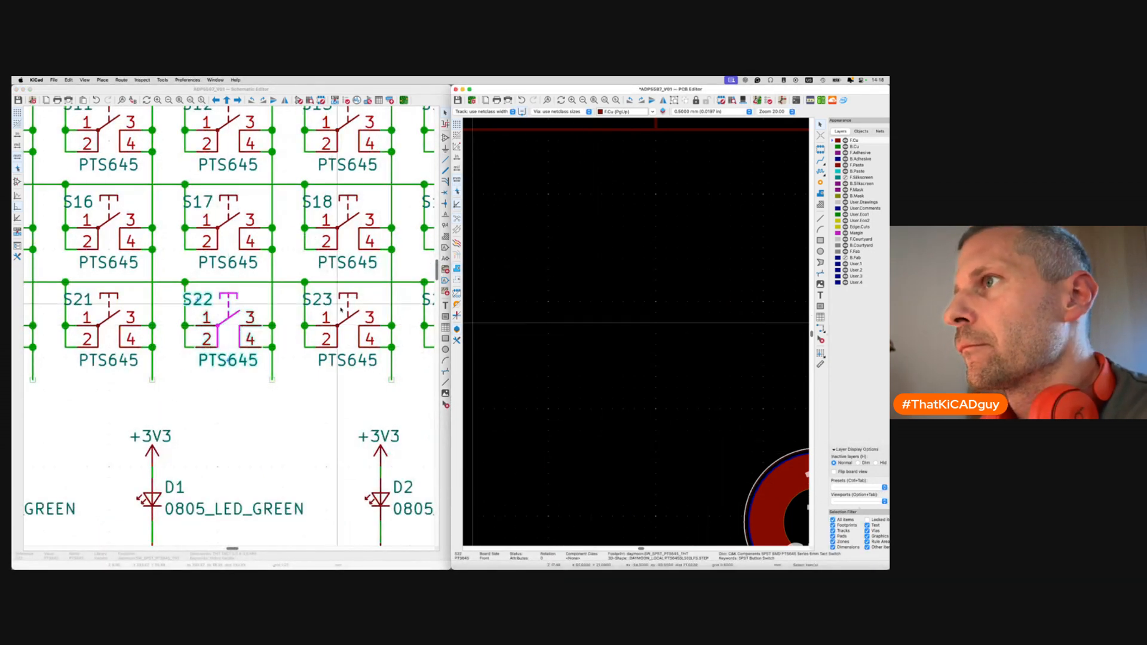
click(240, 330)
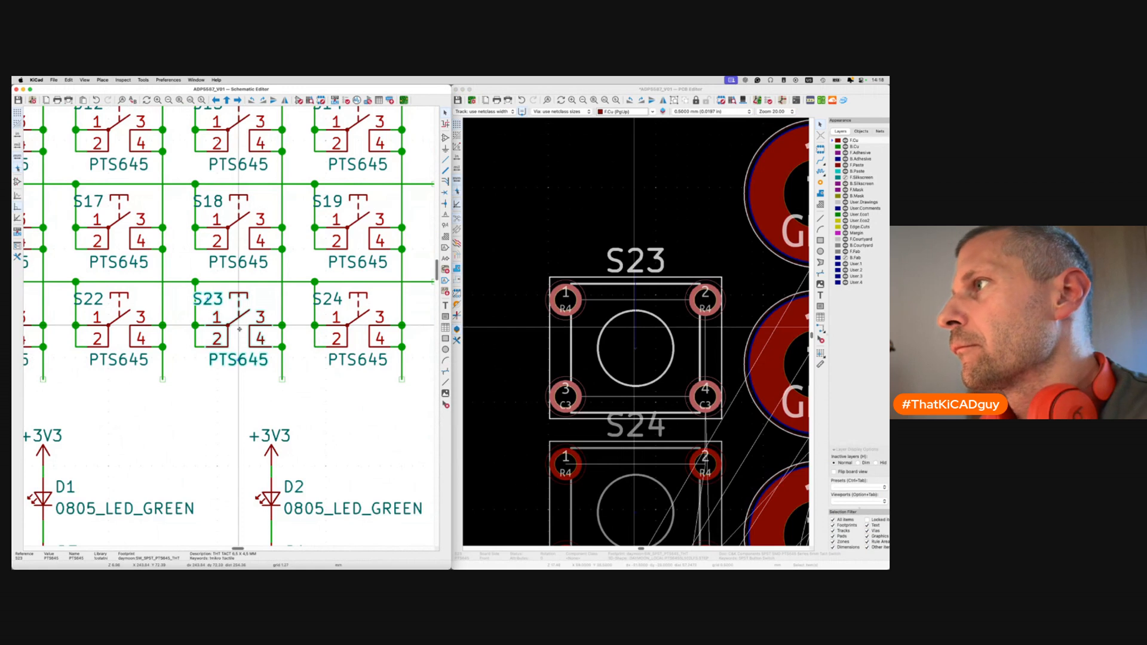
click(578, 353)
key(shift+p)
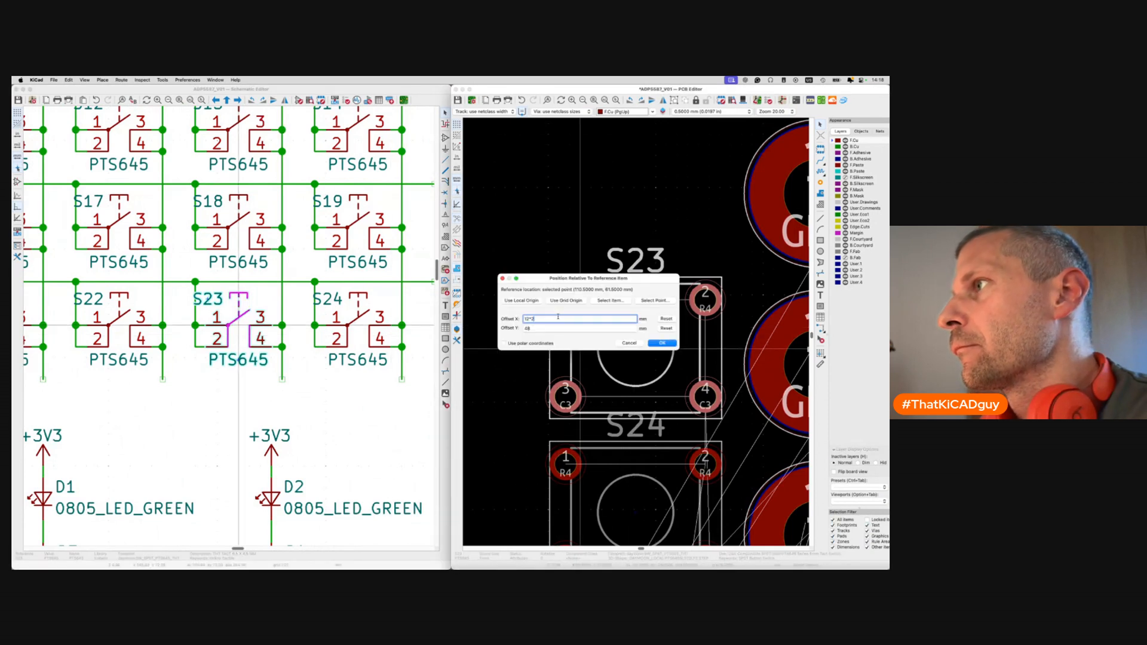
key(Return)
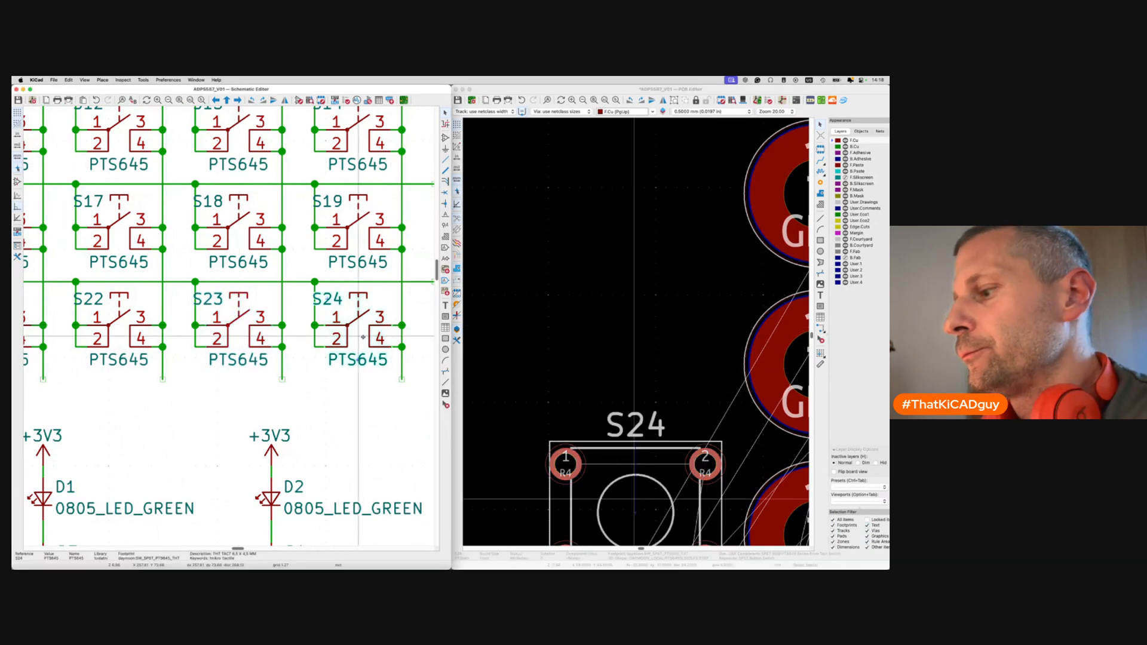
Place S24 at X 12*4, Y 48, then zoom out to view the whole board.
click(571, 438)
key(shift+p)
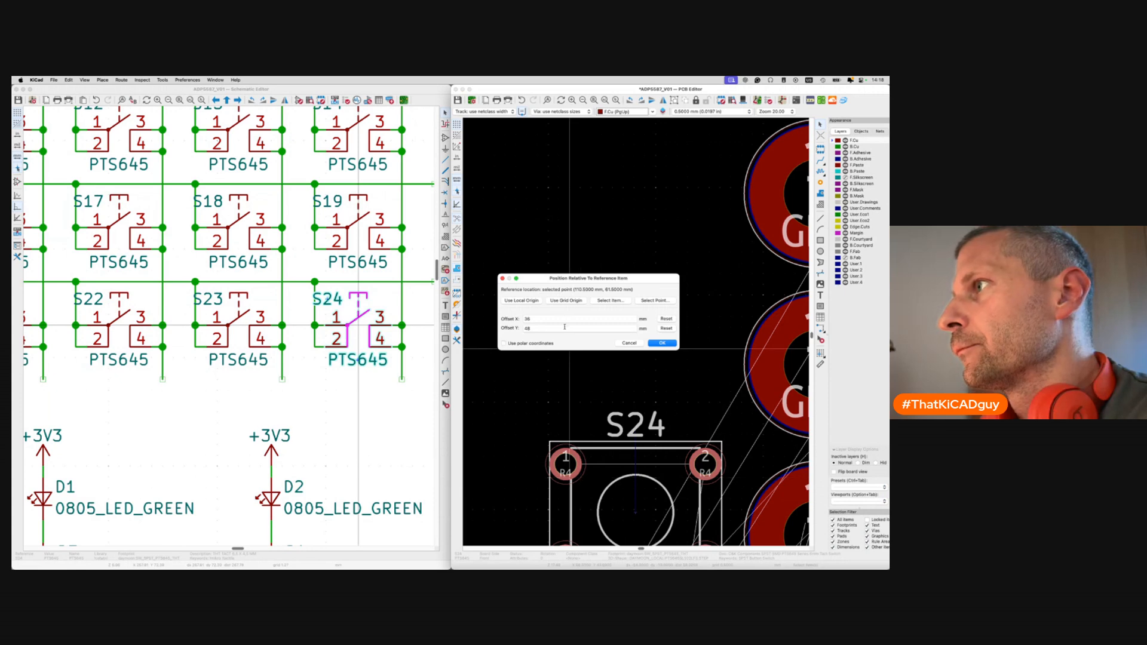
text(12*4)
key(Return)
click(556, 372)
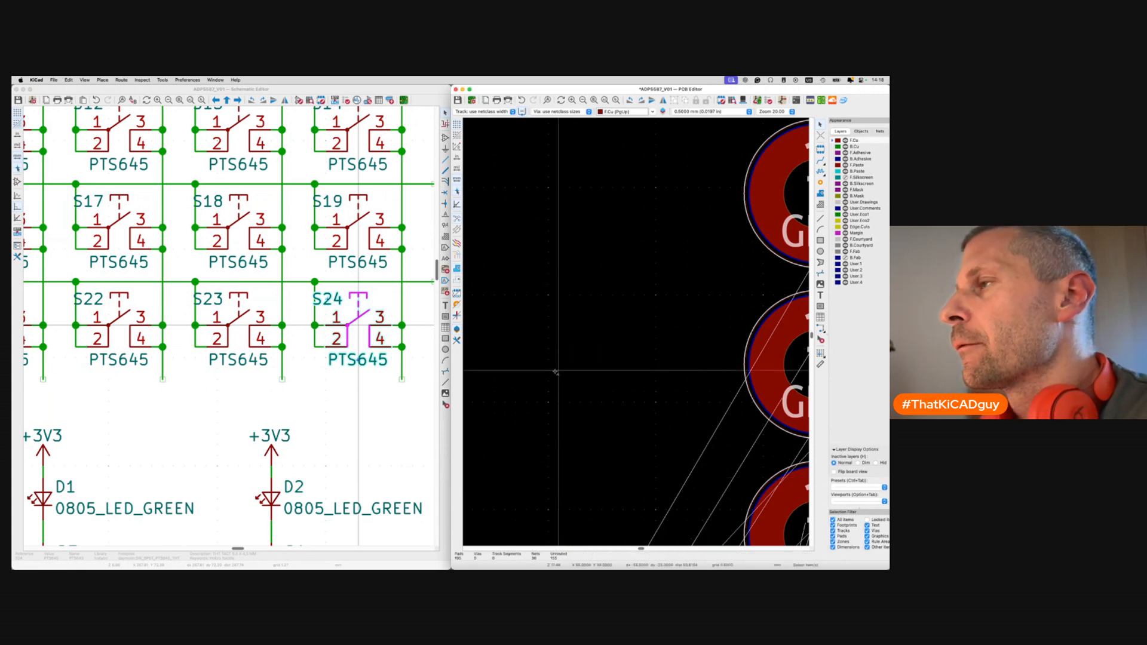
key(super+a)
scroll(556, 372, down, 3)
click(556, 372)
scroll(556, 373, down, 5)
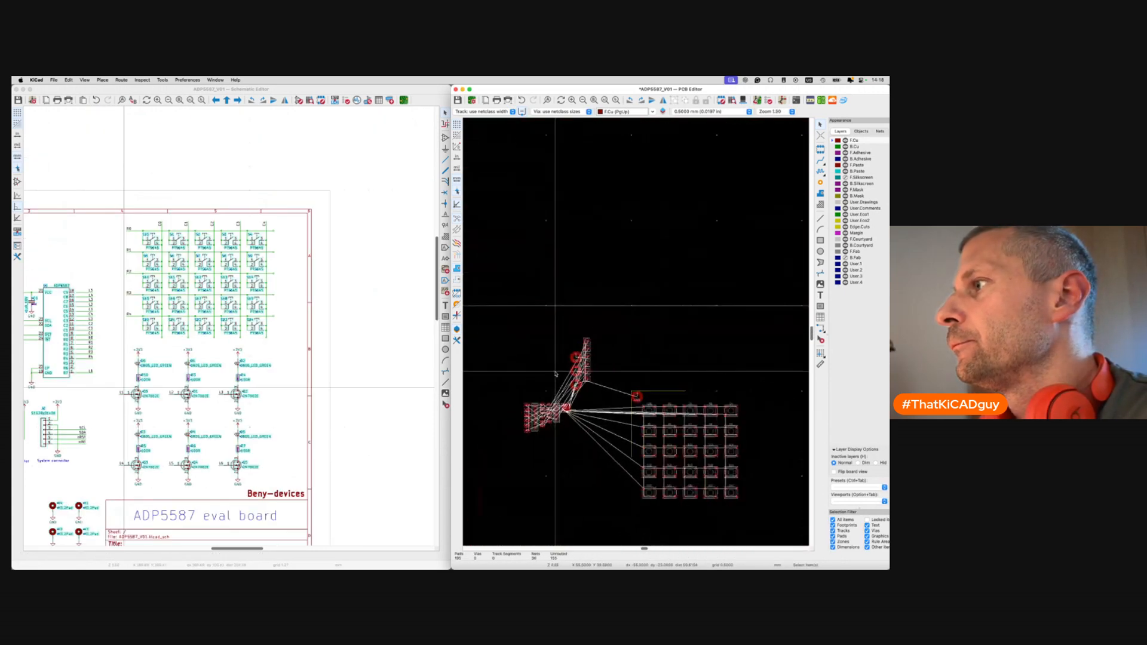
Scroll to the GND mounting holes and select the middle H3 hole footprint.
scroll(634, 402, up, 5)
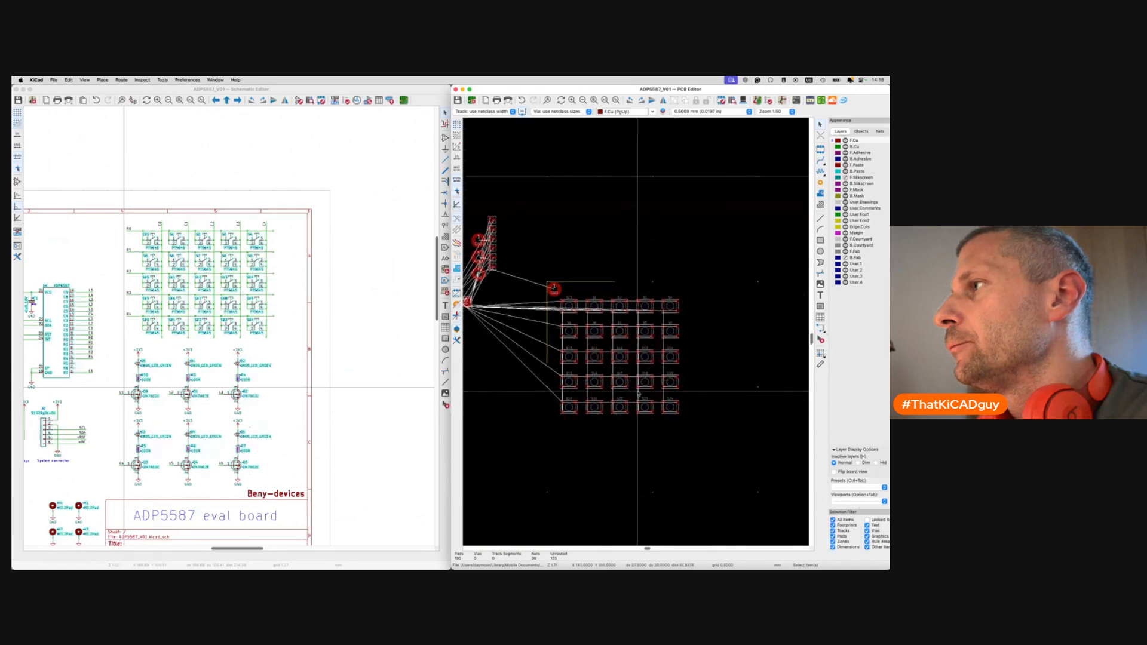
scroll(620, 374, down, 5)
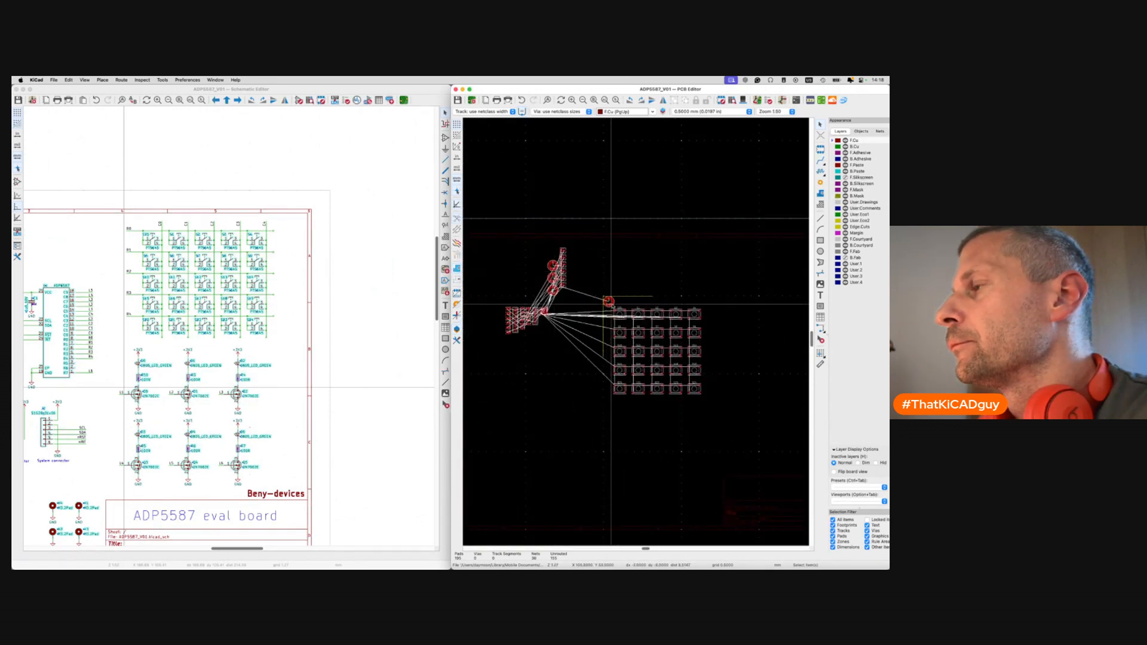
scroll(603, 297, up, 6)
scroll(600, 335, down, 5)
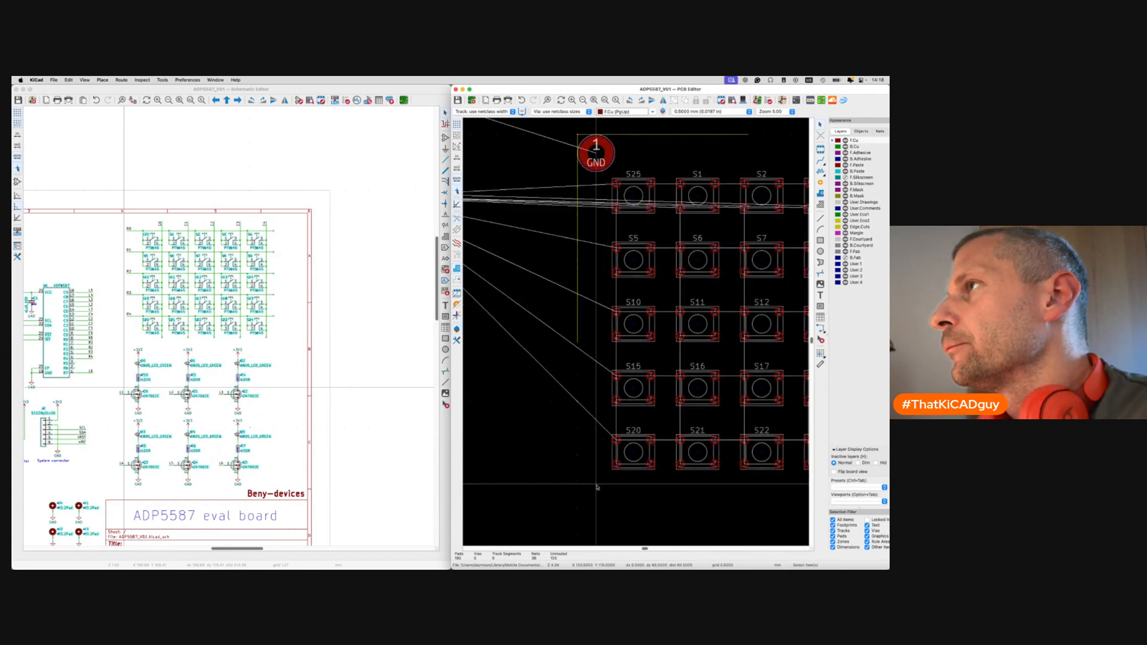
scroll(596, 487, up, 7)
scroll(596, 487, left, 4)
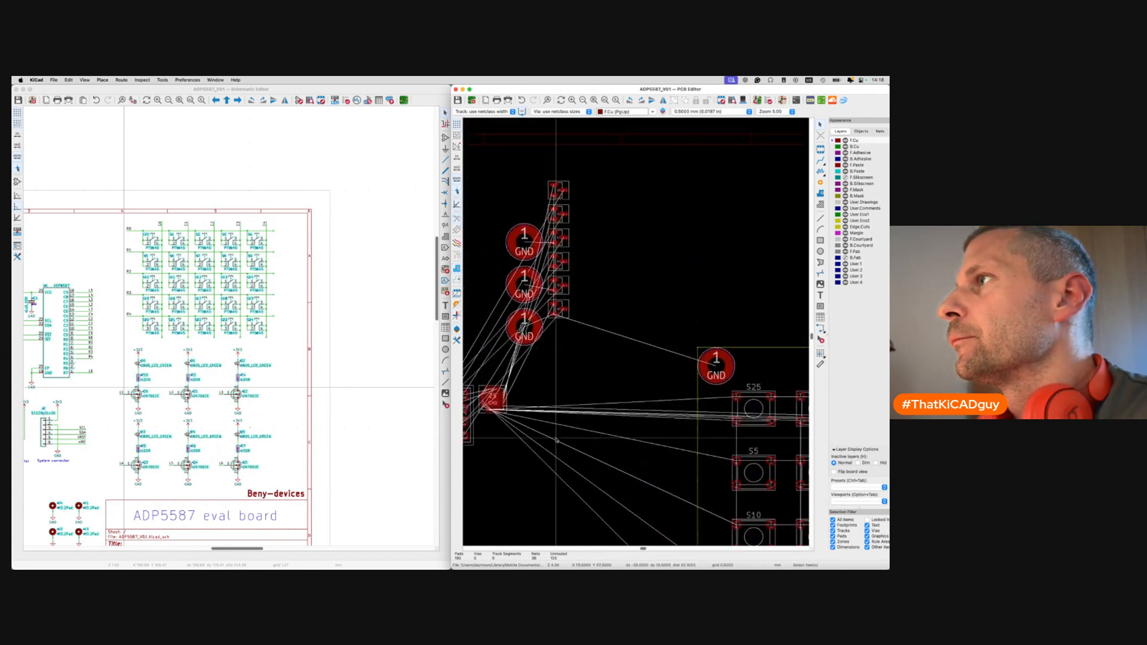
click(532, 243)
click(516, 282)
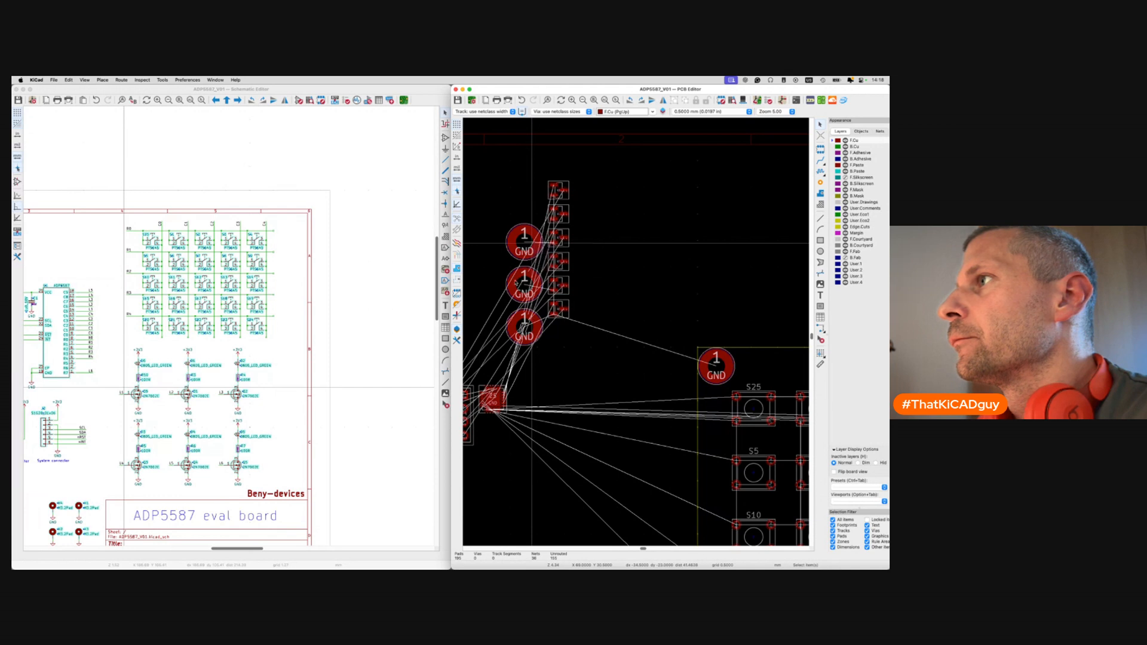
click(521, 284)
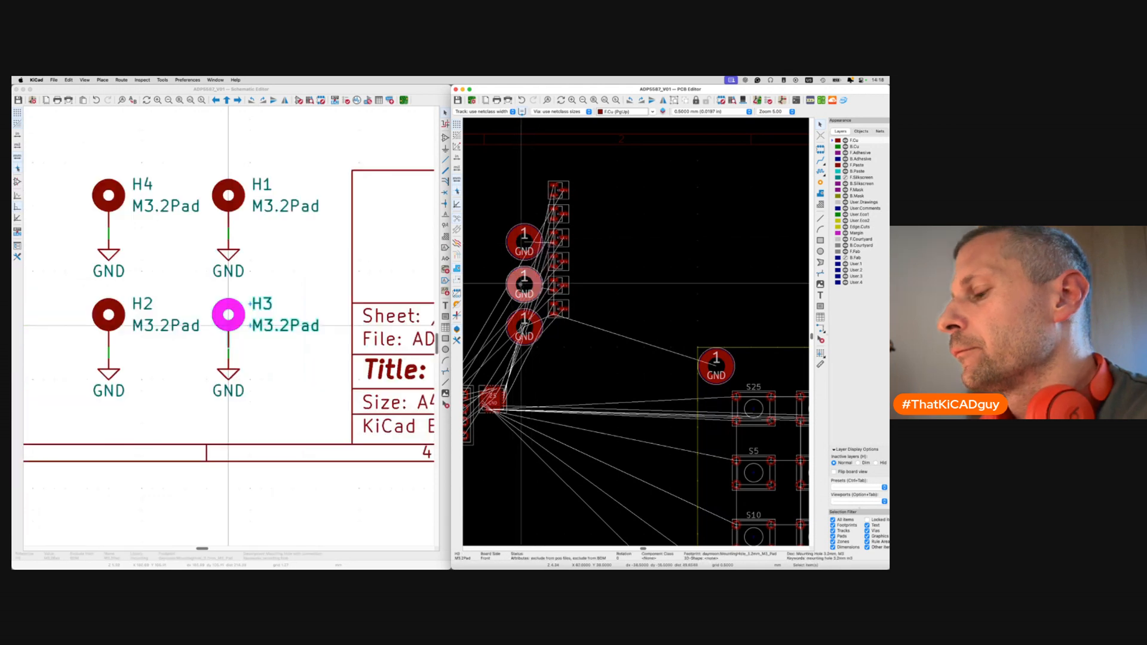
Position H3 relative to H1's GND pad with an X offset of 0.
key(shift+p)
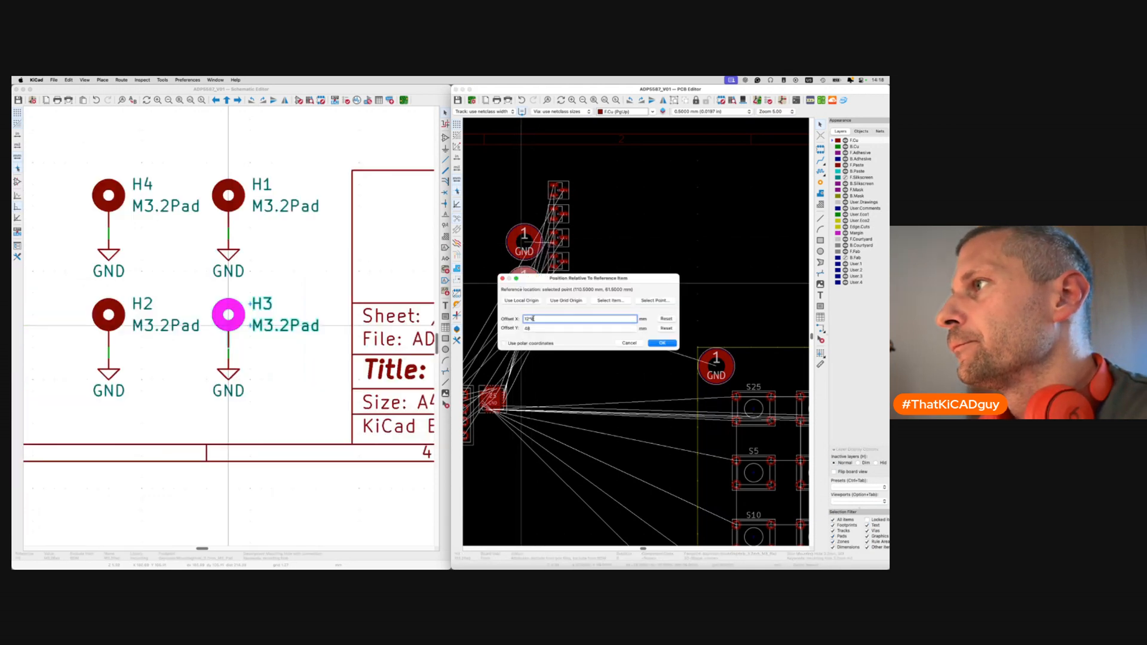
click(537, 328)
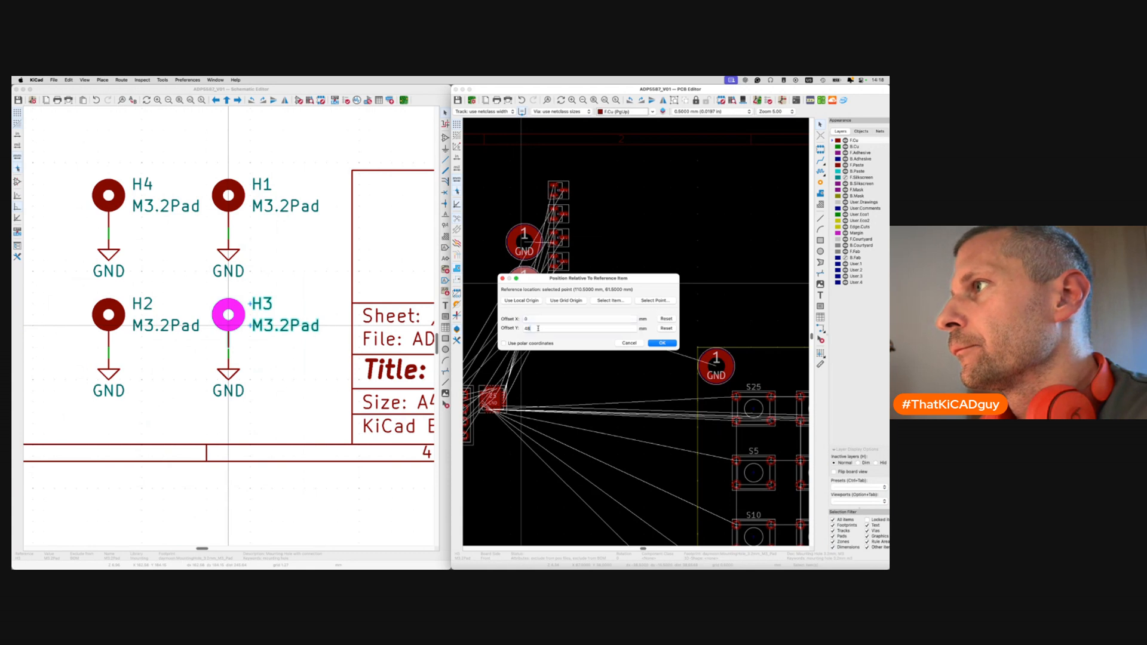
click(657, 300)
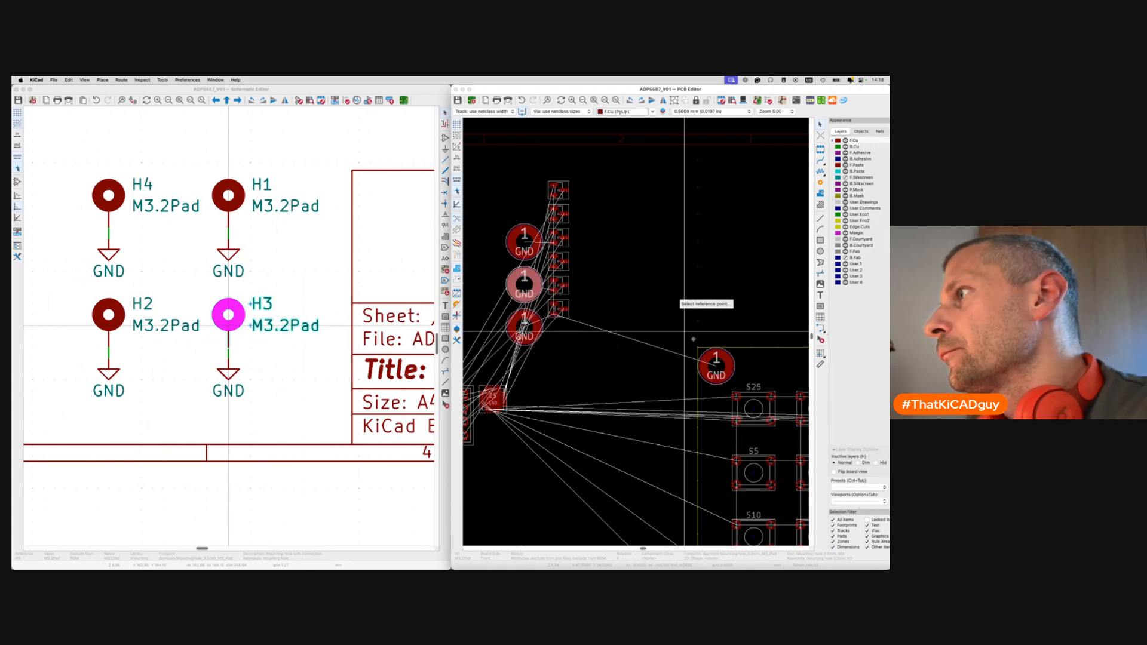
click(729, 368)
click(664, 344)
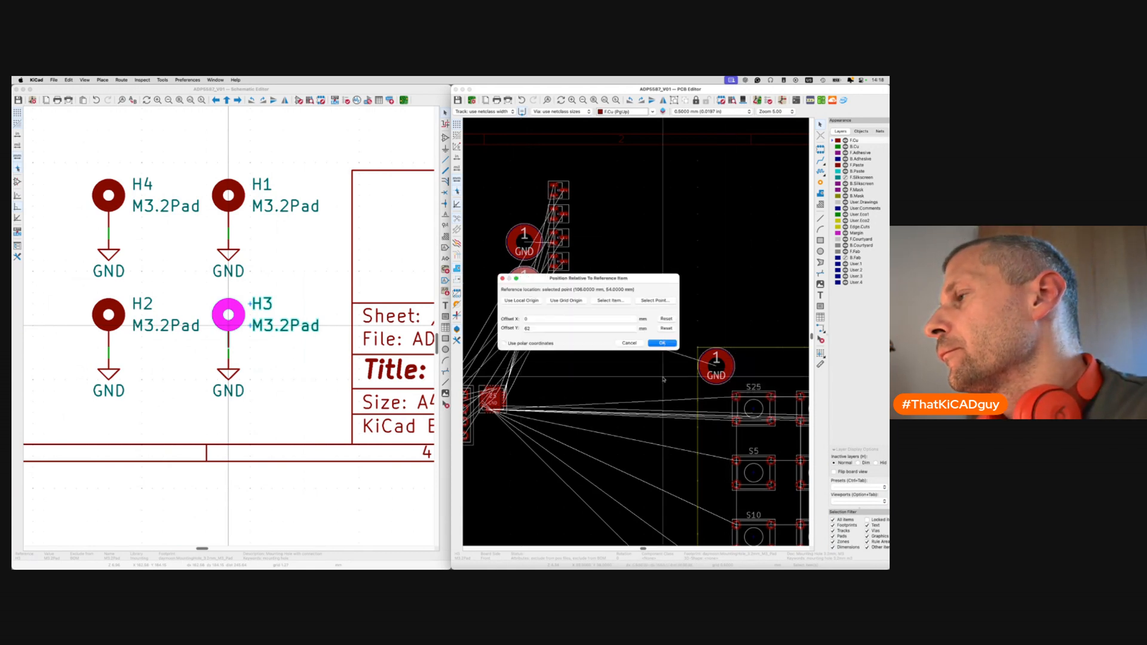
click(662, 343)
scroll(659, 343, down, 5)
scroll(659, 343, right, 1)
scroll(659, 343, down, 1)
scroll(649, 407, up, 4)
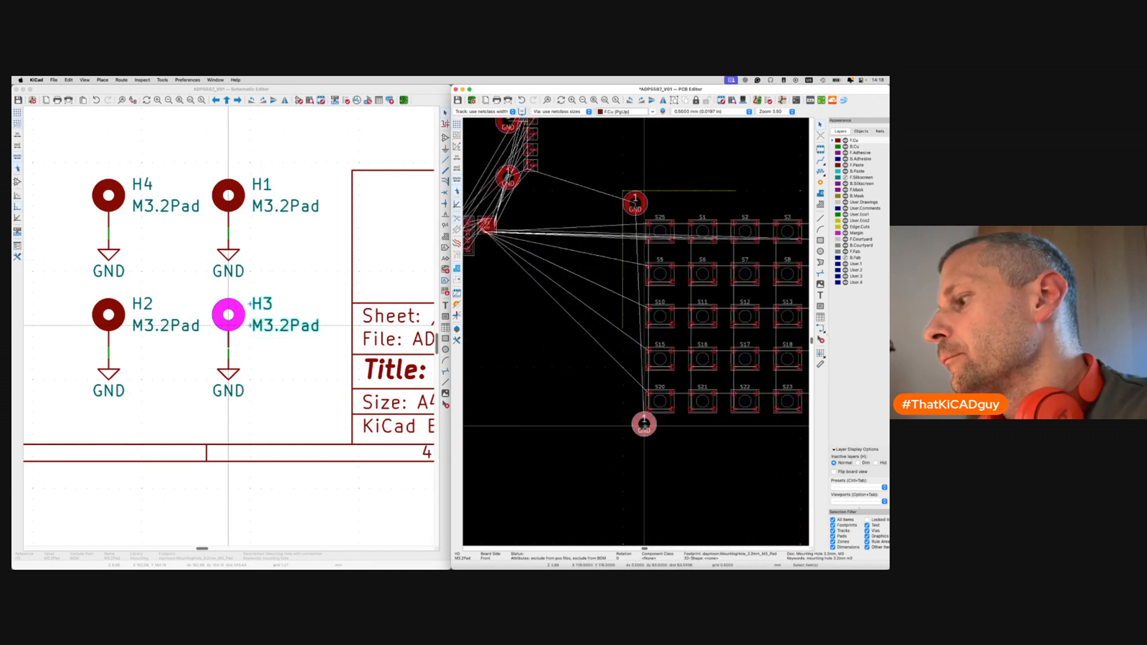
Re-reference H1's pad and move H3 62 mm below it, then save the board.
key(shift+p)
click(645, 300)
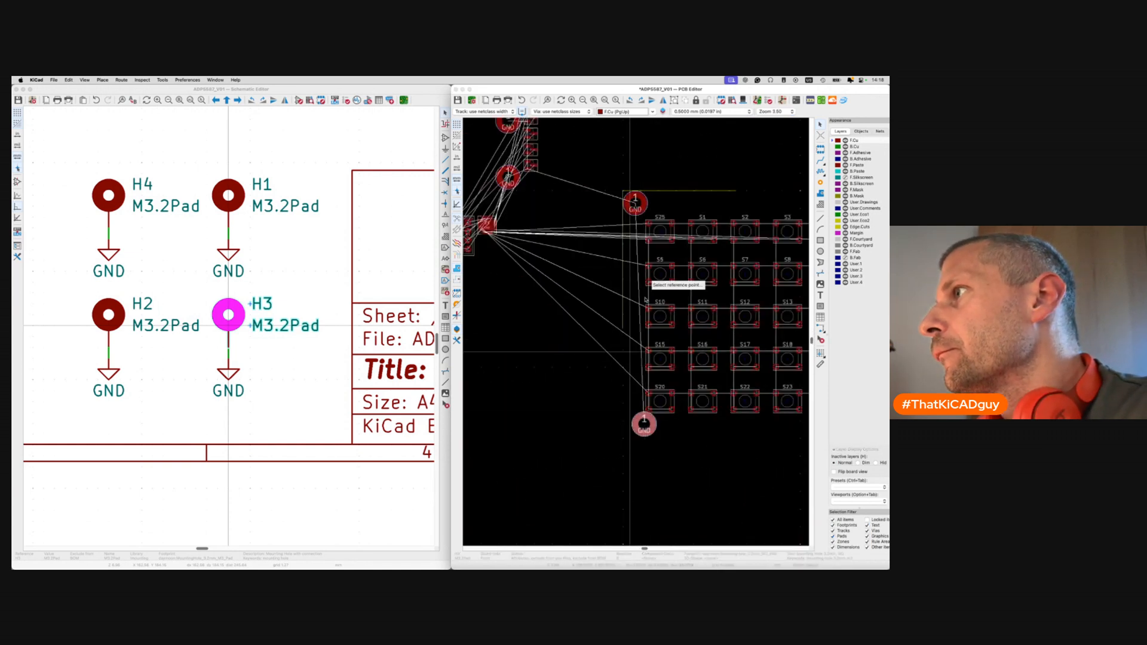
click(634, 204)
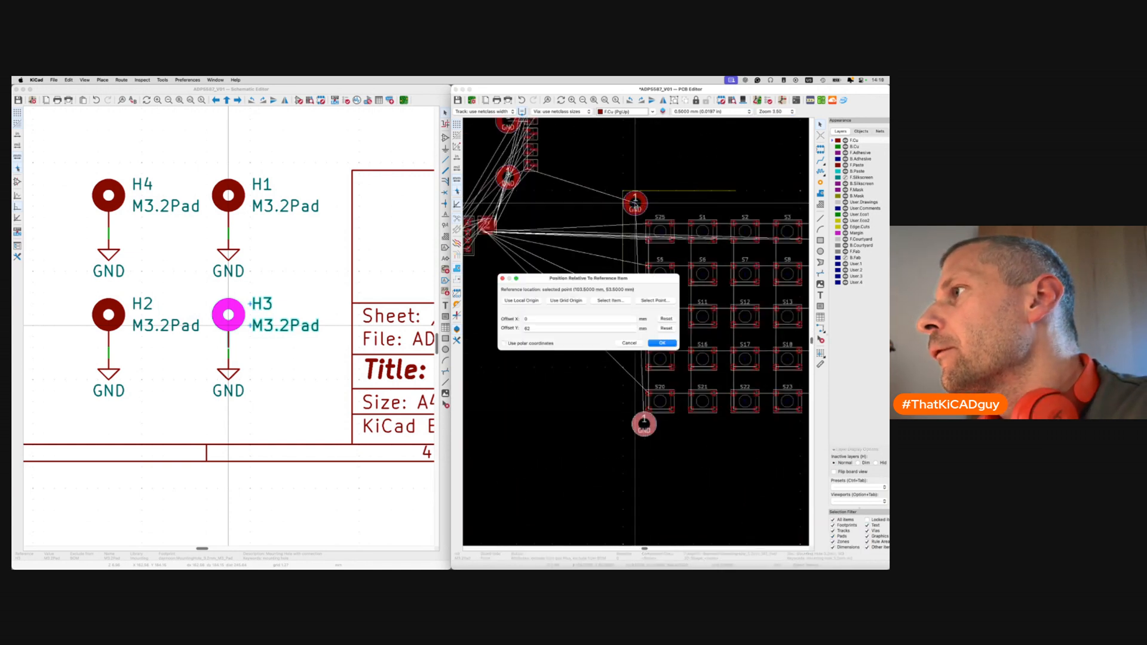
click(658, 343)
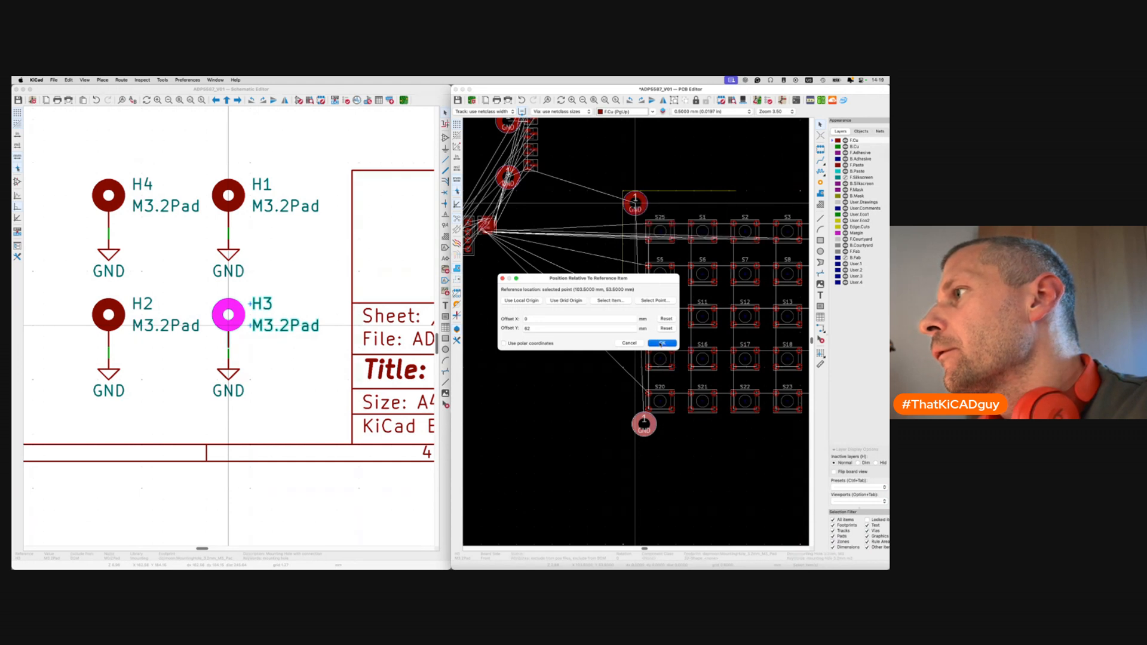
click(661, 344)
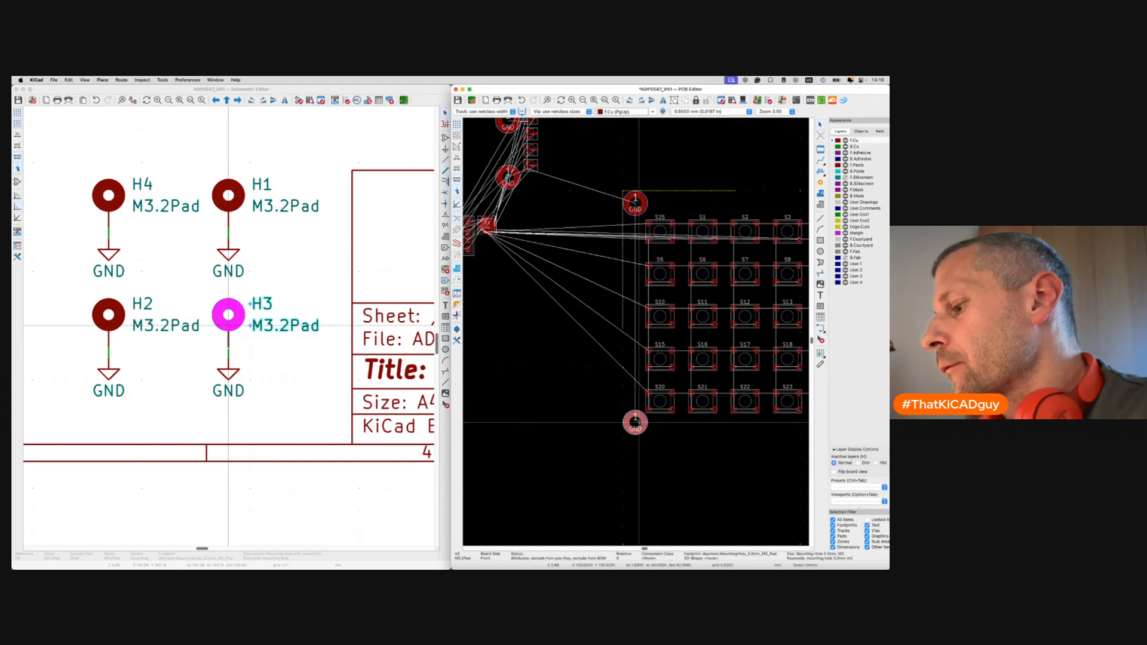
key(shift+p)
key(Return)
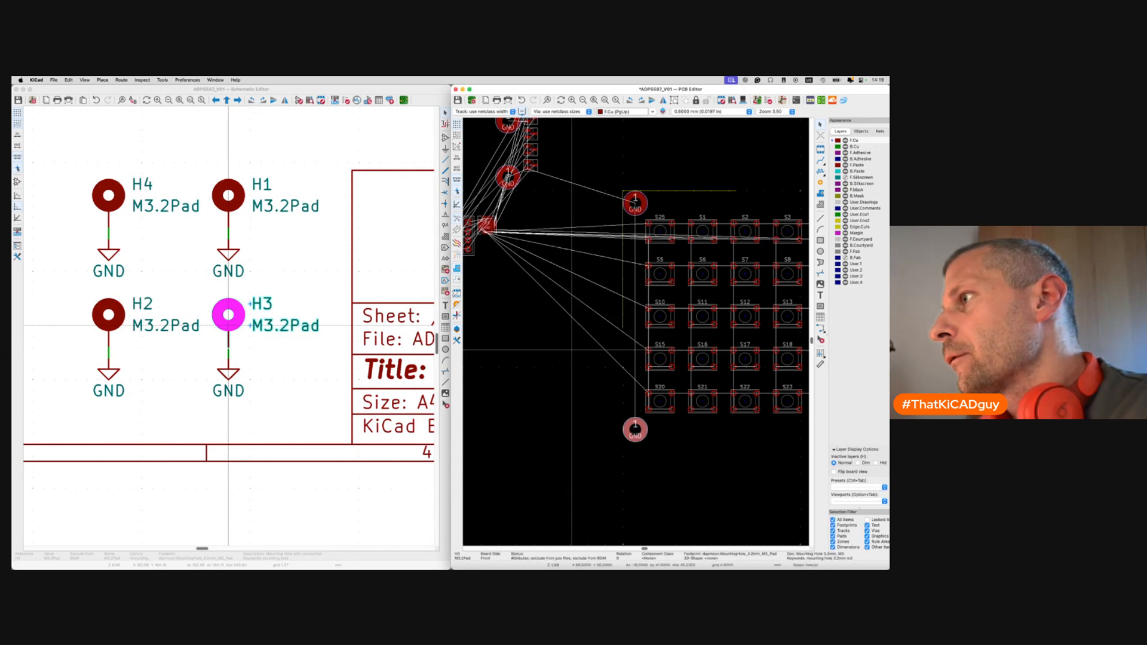
key(Escape)
key(super+s)
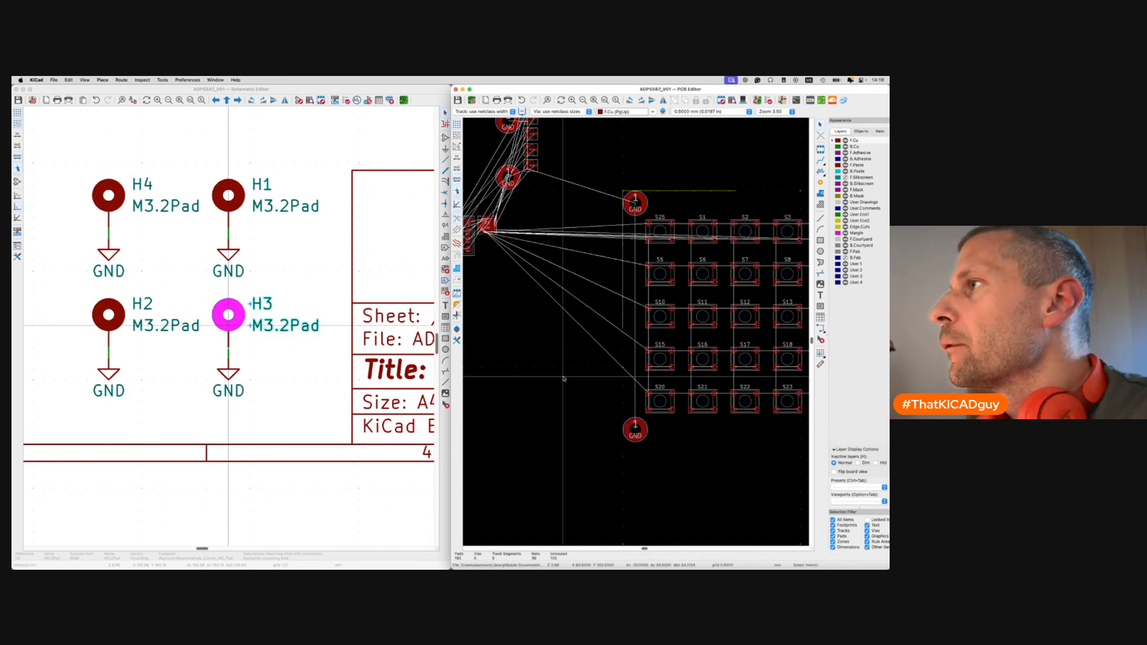
scroll(563, 379, down, 5)
Extend the left Edge.Cuts edge down to 71 mm.
middle_drag(564, 379, 551, 349)
scroll(572, 293, up, 4)
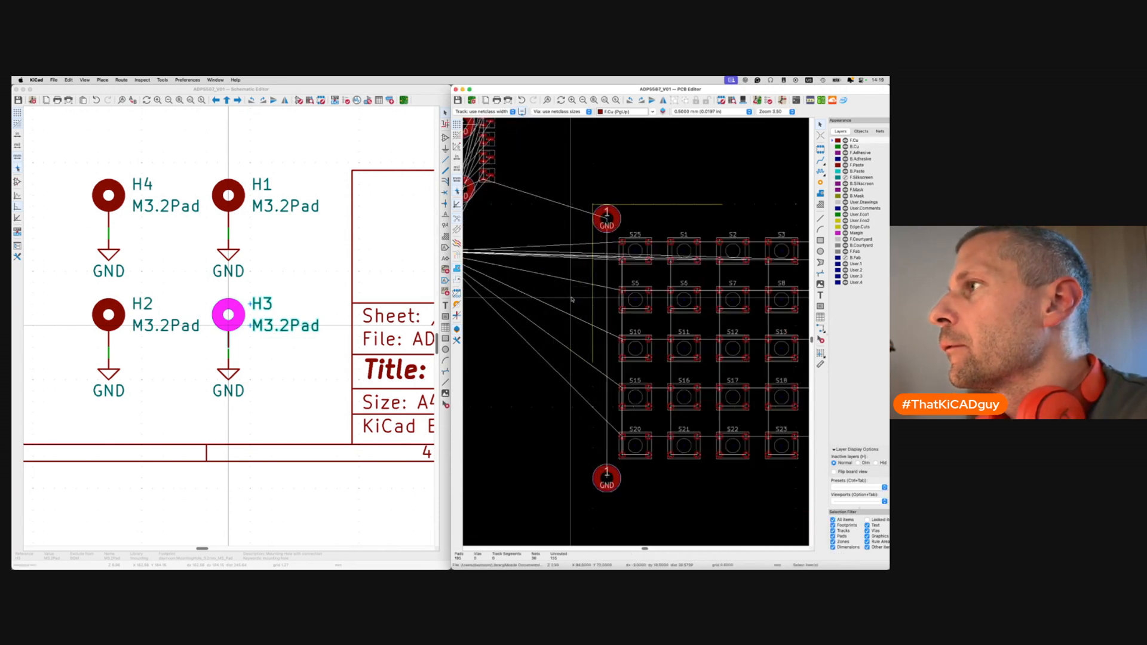
click(592, 350)
drag(593, 363, 592, 492)
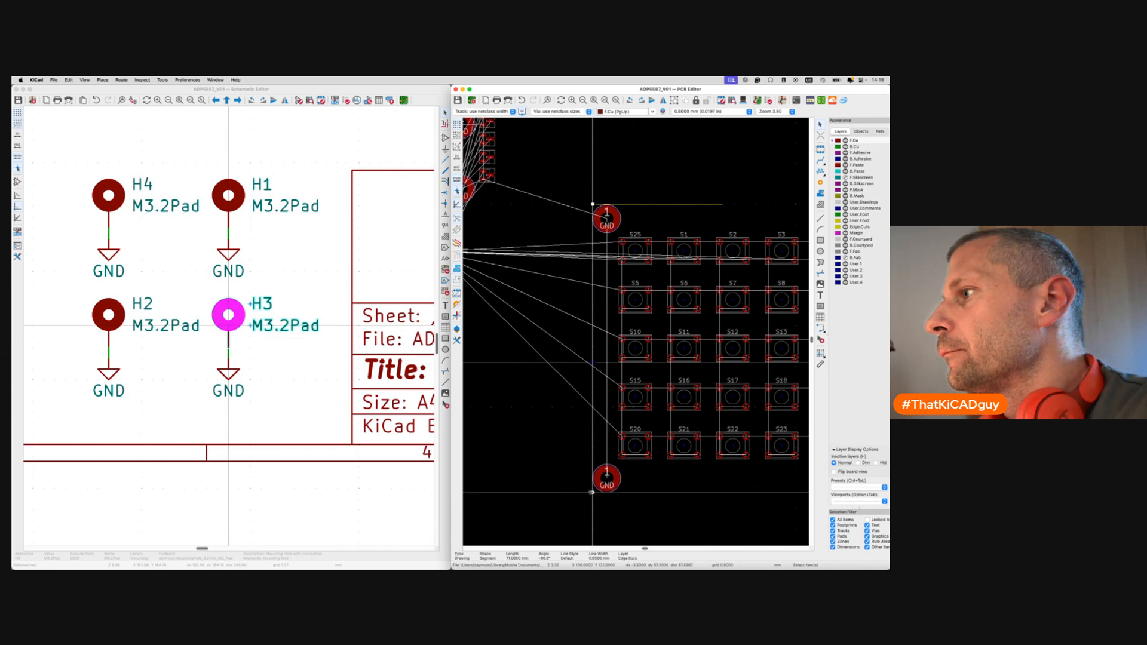
Draw a bottom Edge.Cuts edge under the keypad grid and save the board.
click(821, 220)
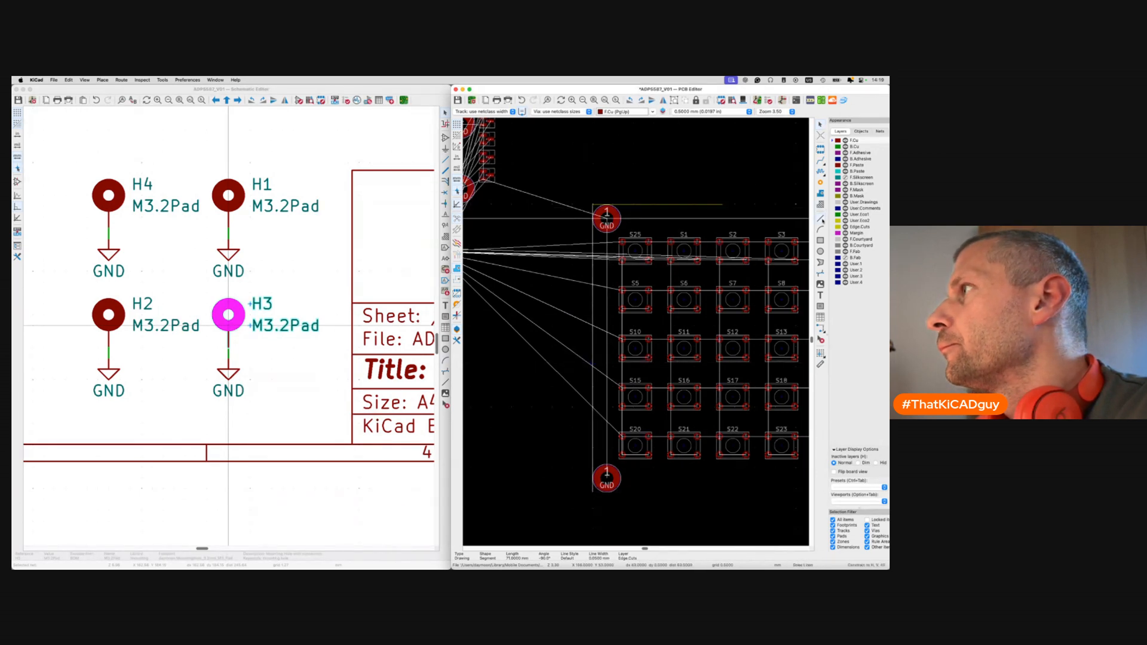
scroll(614, 421, right, 3)
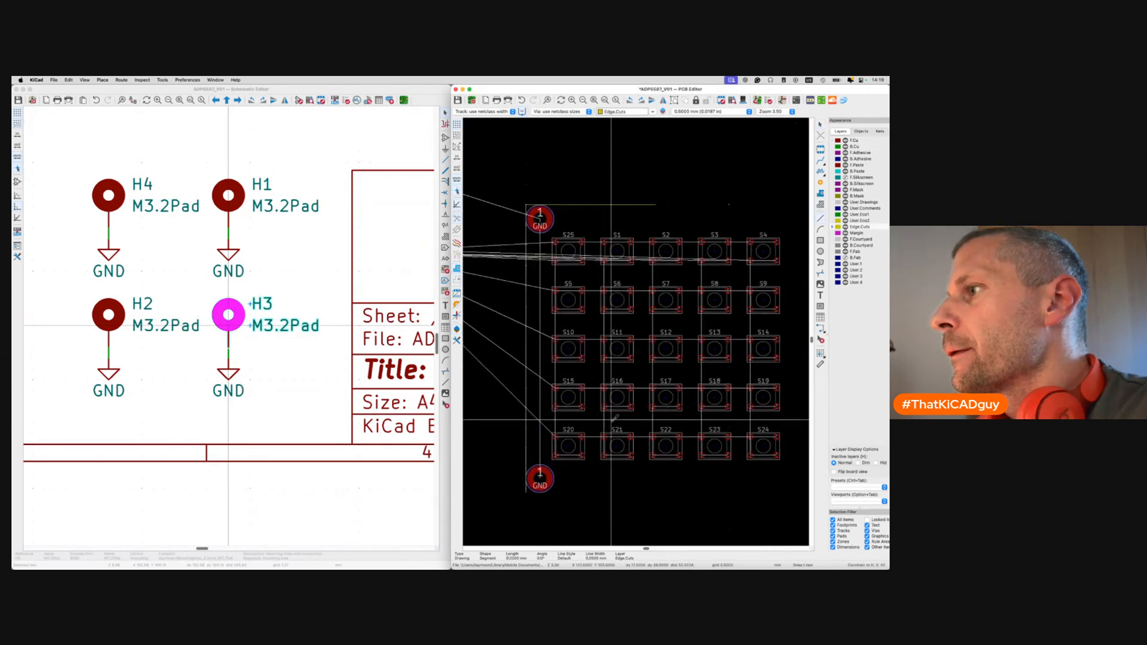
click(526, 493)
scroll(699, 490, right, 2)
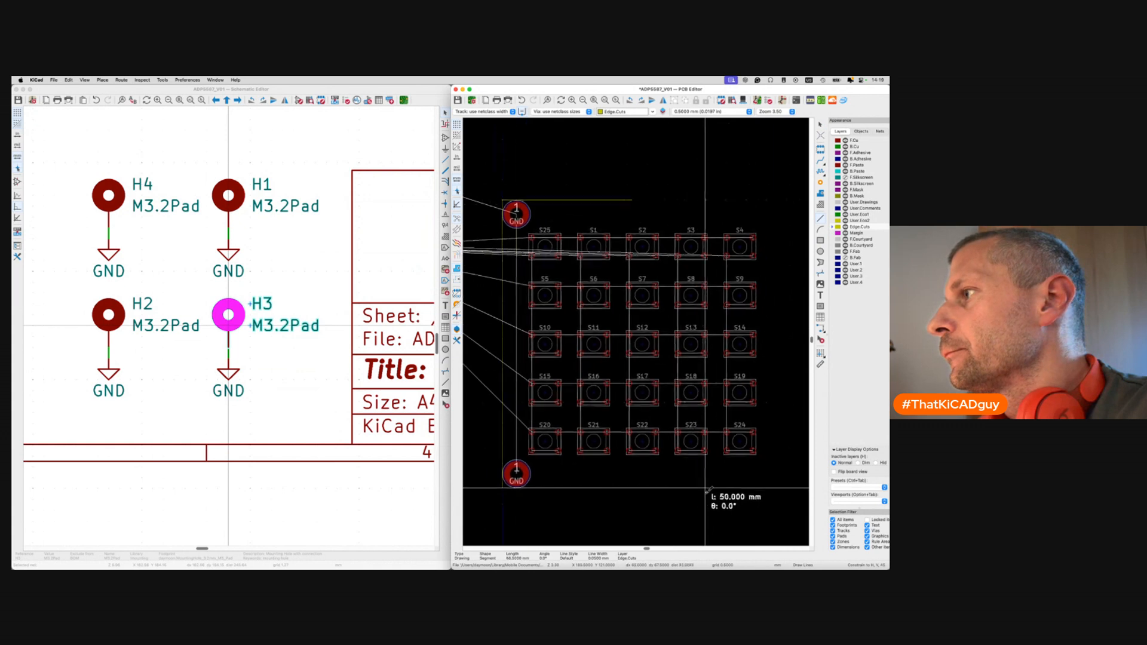
double_click(765, 490)
key(Escape)
key(super+s)
scroll(639, 375, down, 5)
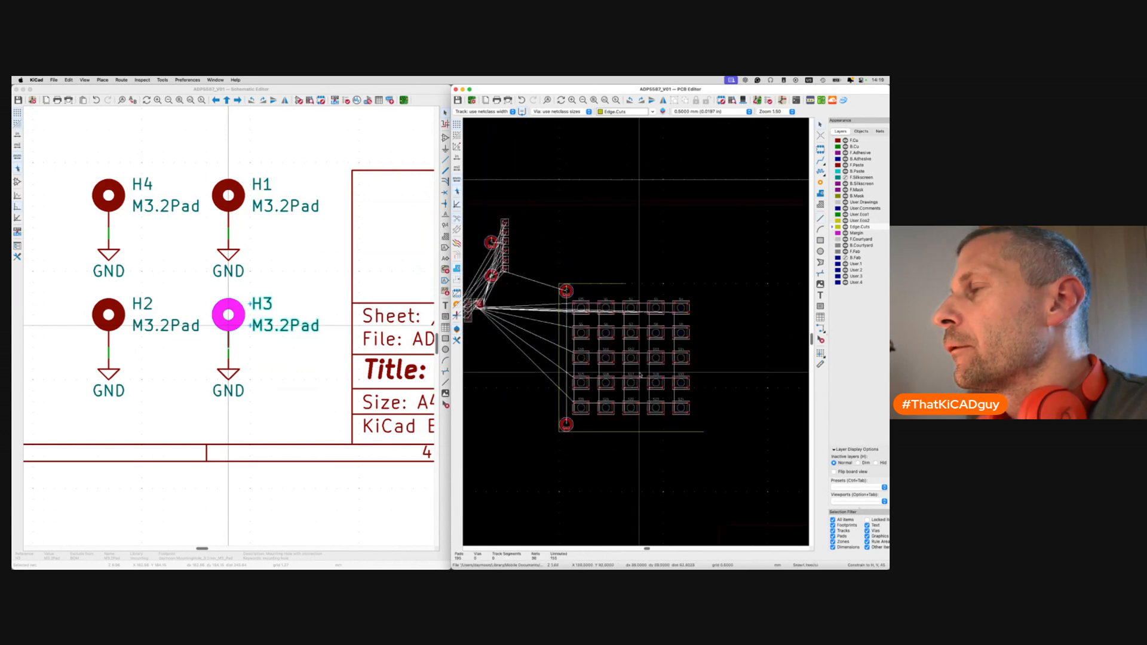
click(281, 255)
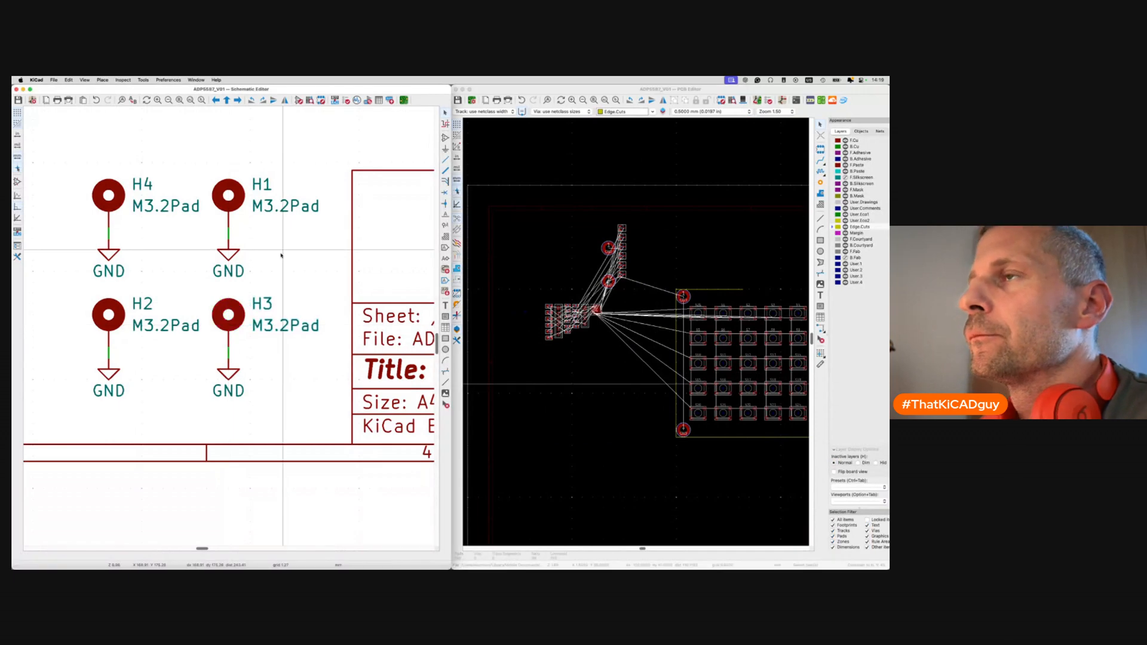
scroll(281, 255, down, 5)
scroll(281, 256, up, 2)
scroll(281, 255, up, 3)
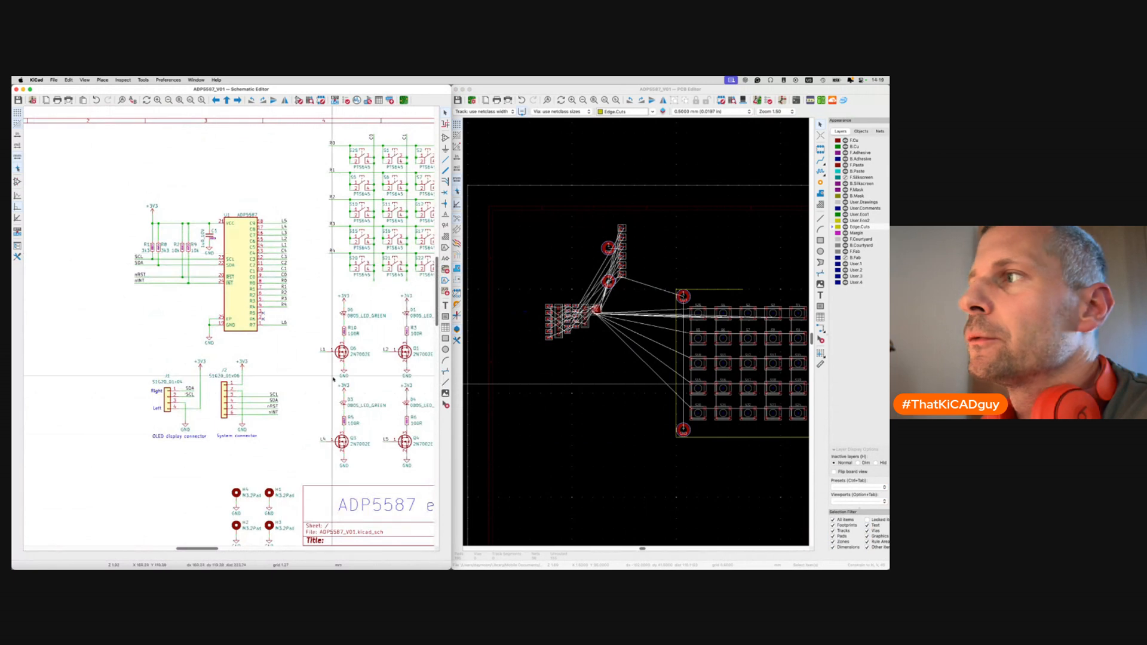
scroll(725, 424, right, 5)
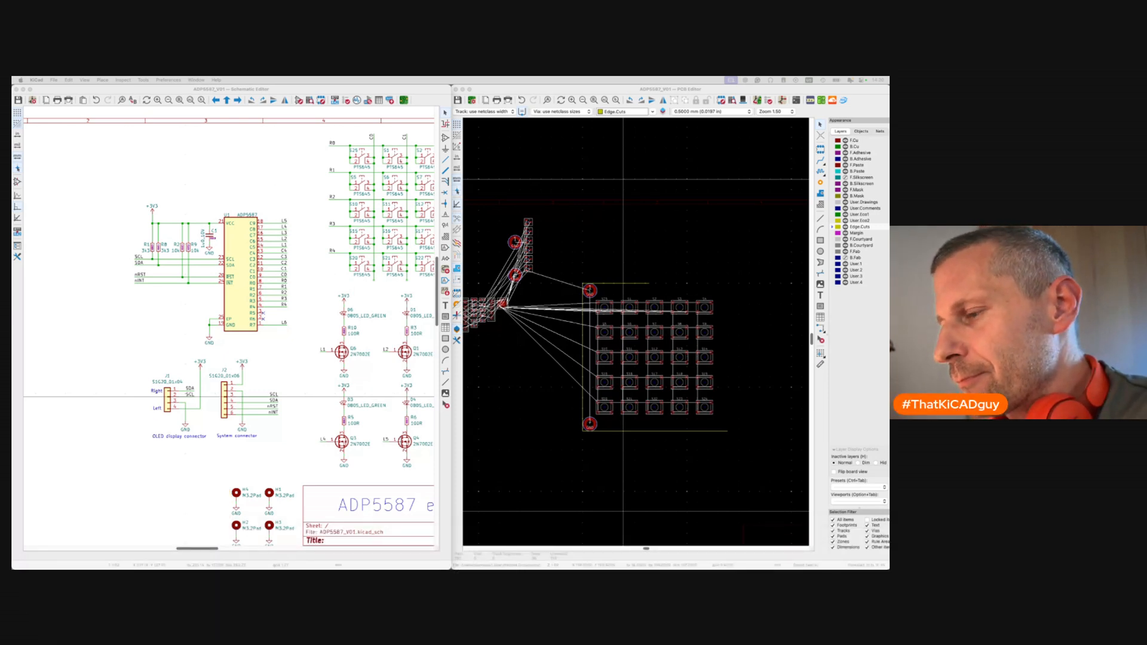
Cross-probe OLED connector J1 to its board footprint and open its footprint chooser.
click(535, 439)
scroll(535, 438, down, 5)
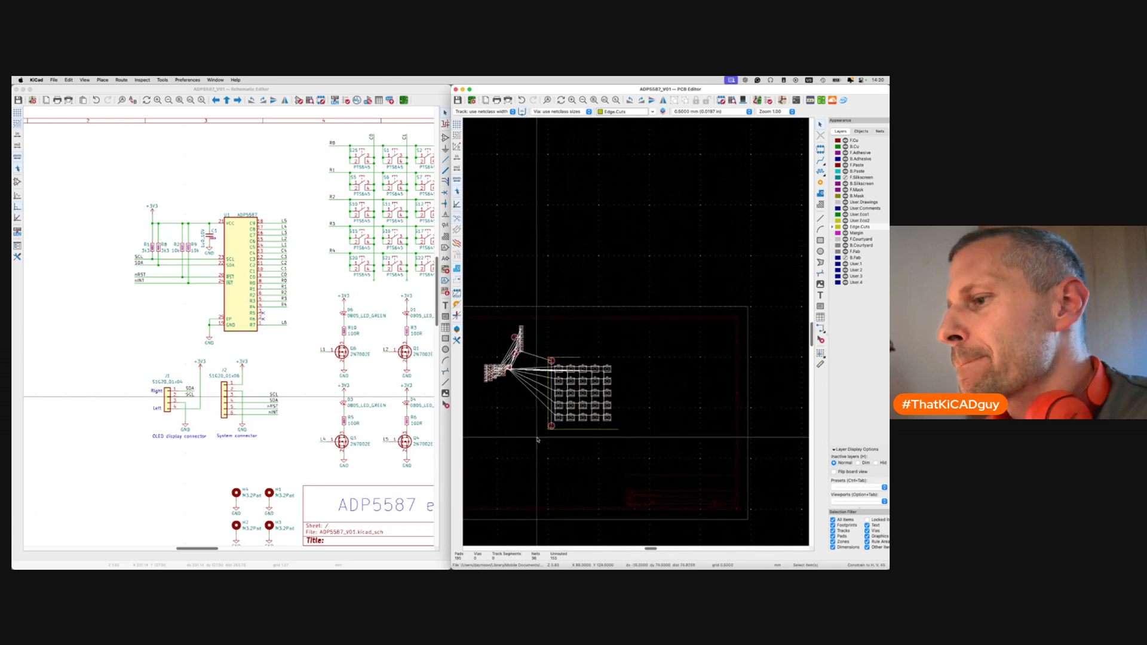
click(169, 397)
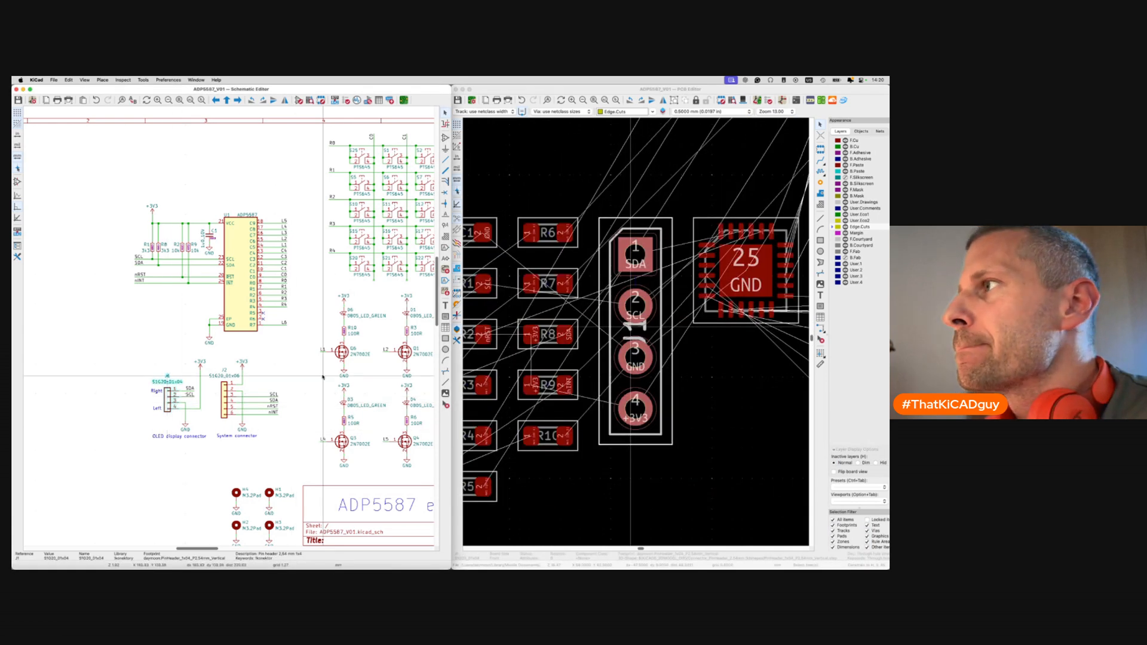
click(653, 325)
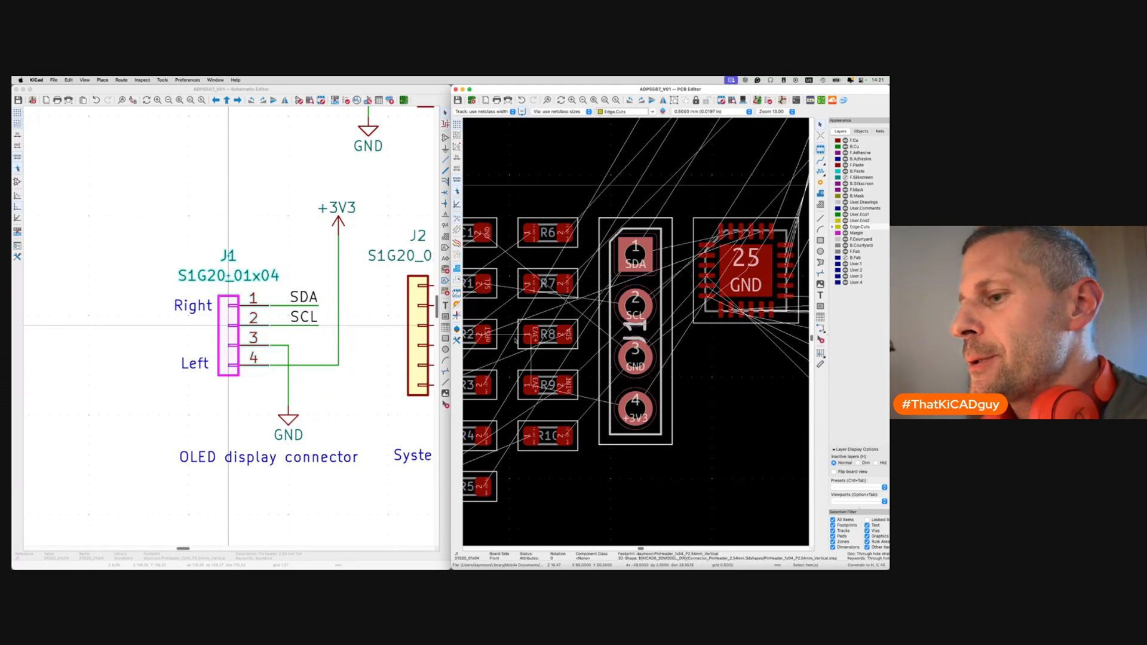
click(515, 340)
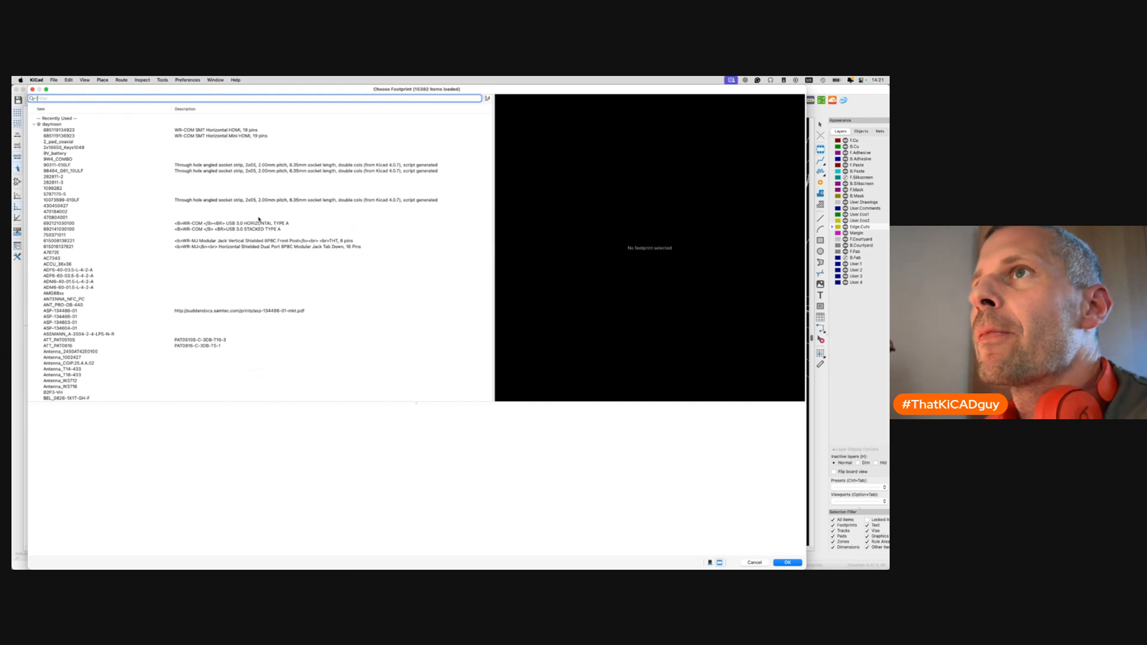
Filter footprints by 'oled' and preview OLED_I2C_0.96IN_128x64 and OLED_I2C_1.3IN_128x64.
text(oled)
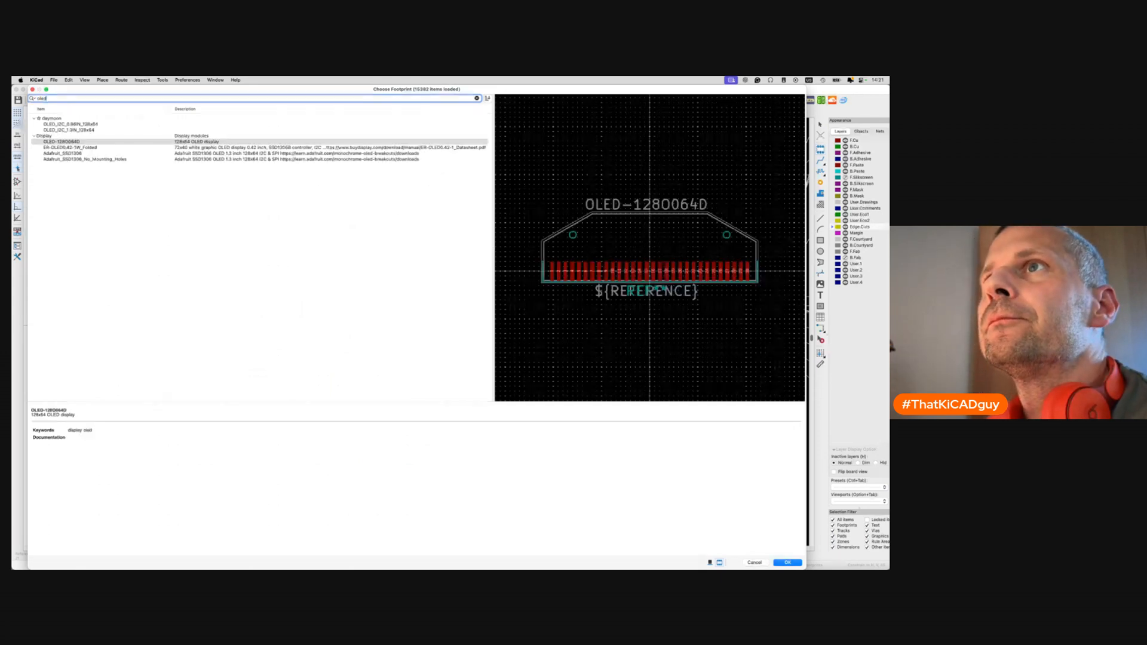
click(68, 124)
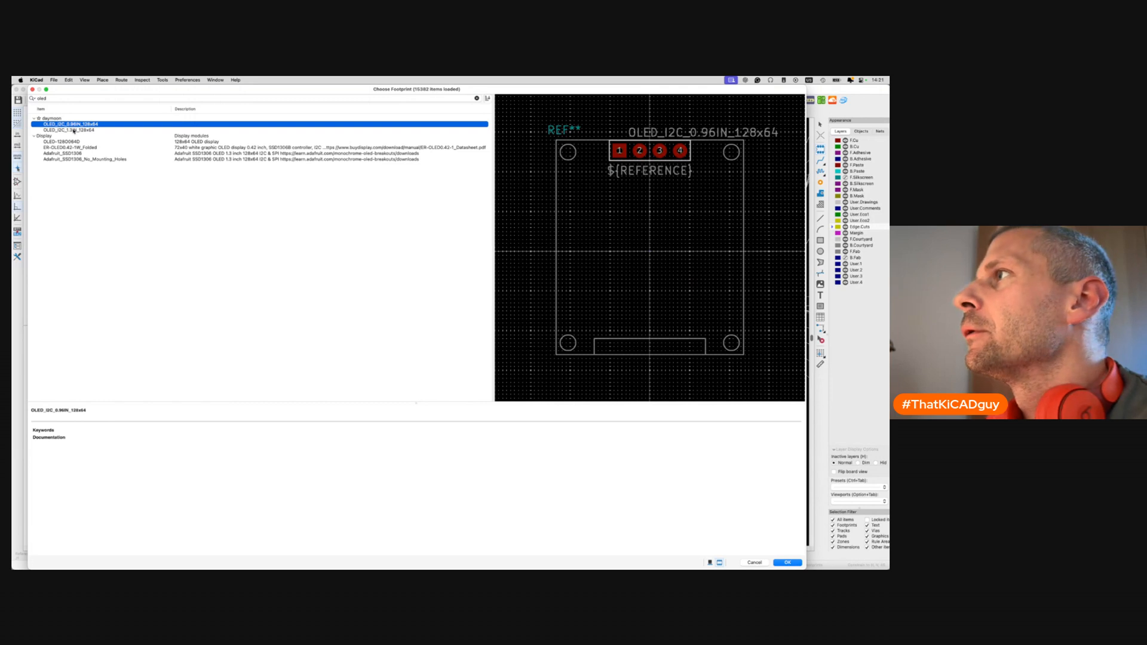
click(74, 130)
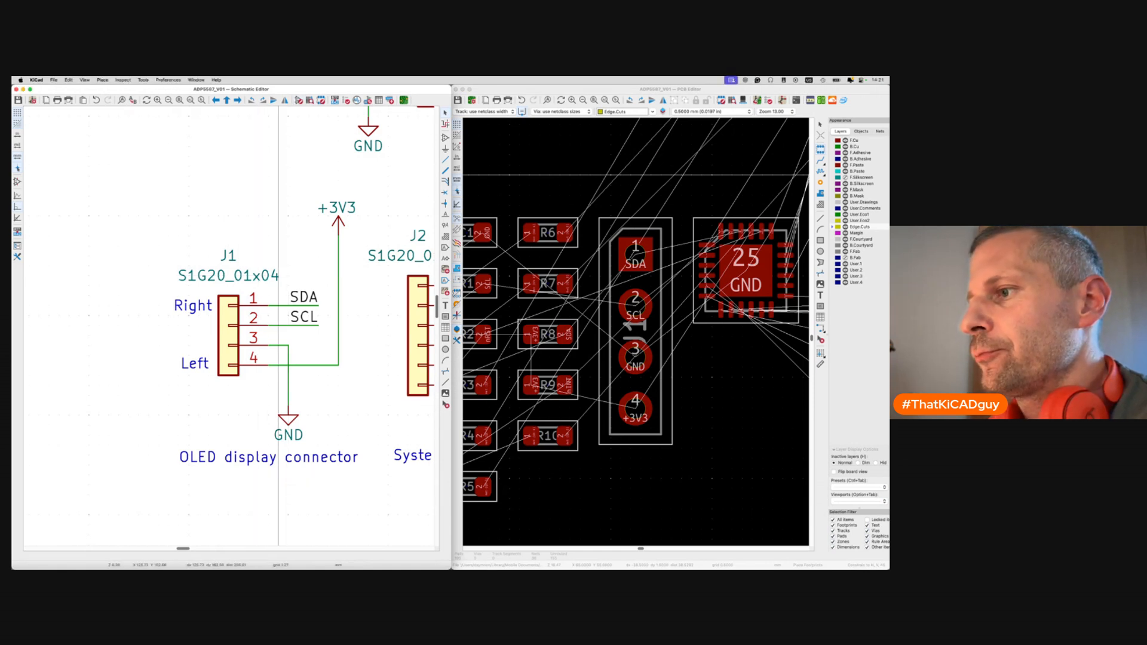
In the Symbol Editor, filter by 'oled', load OLED_I2C_1.3IN_128x64, and add it to the schematic.
click(298, 100)
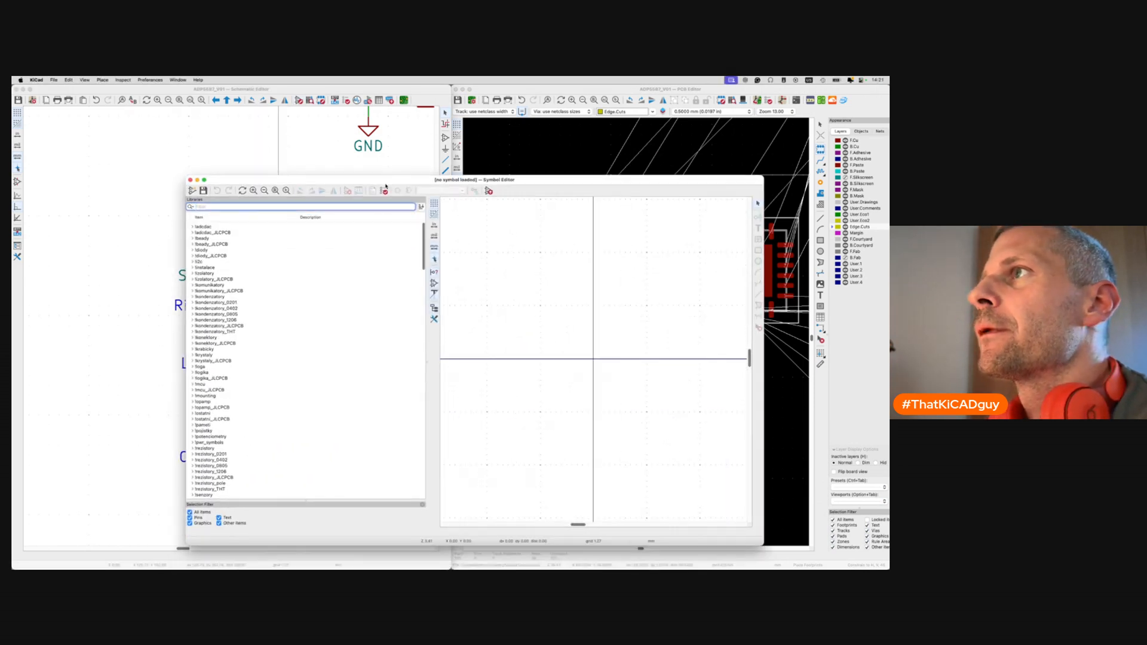
double_click(382, 180)
click(185, 142)
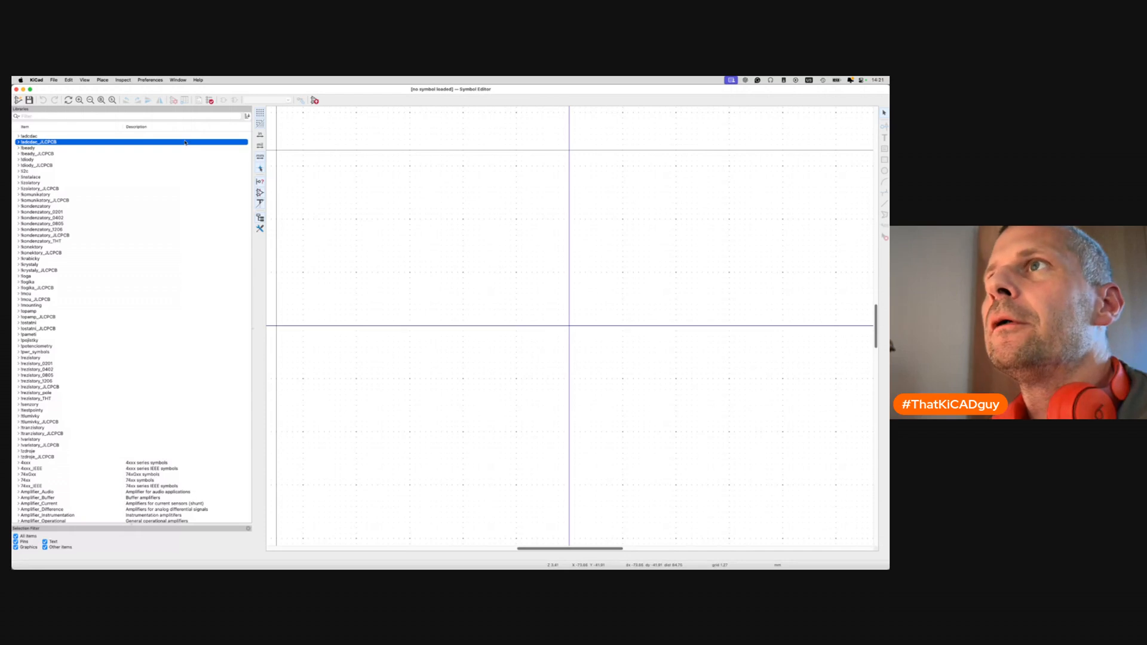
click(169, 118)
text(oled)
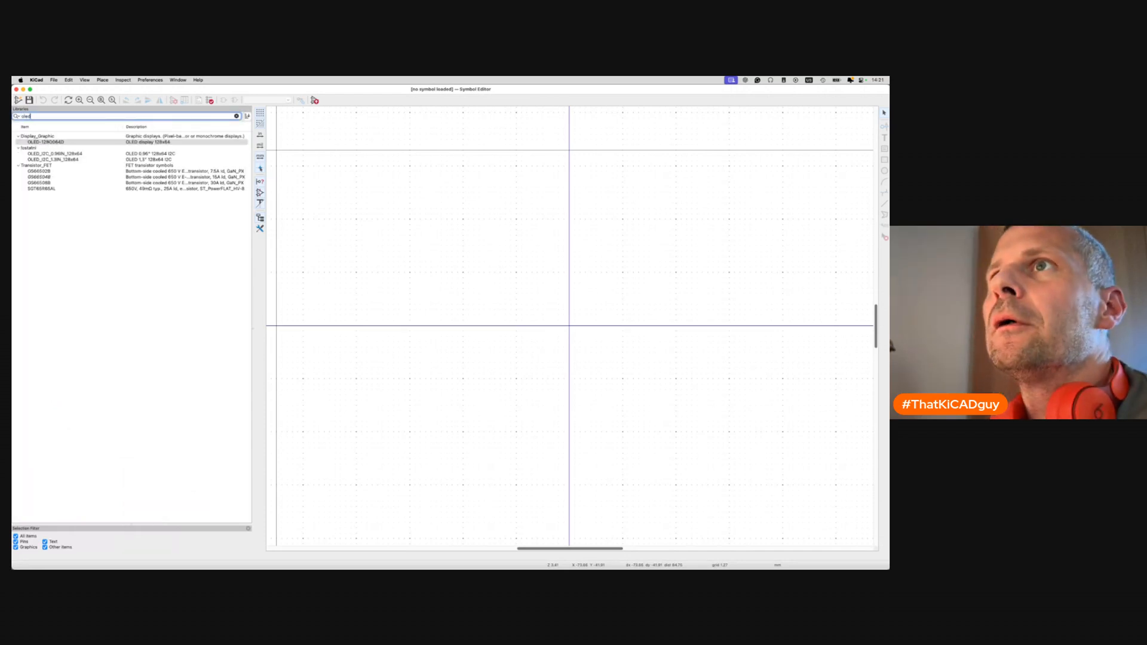
double_click(74, 159)
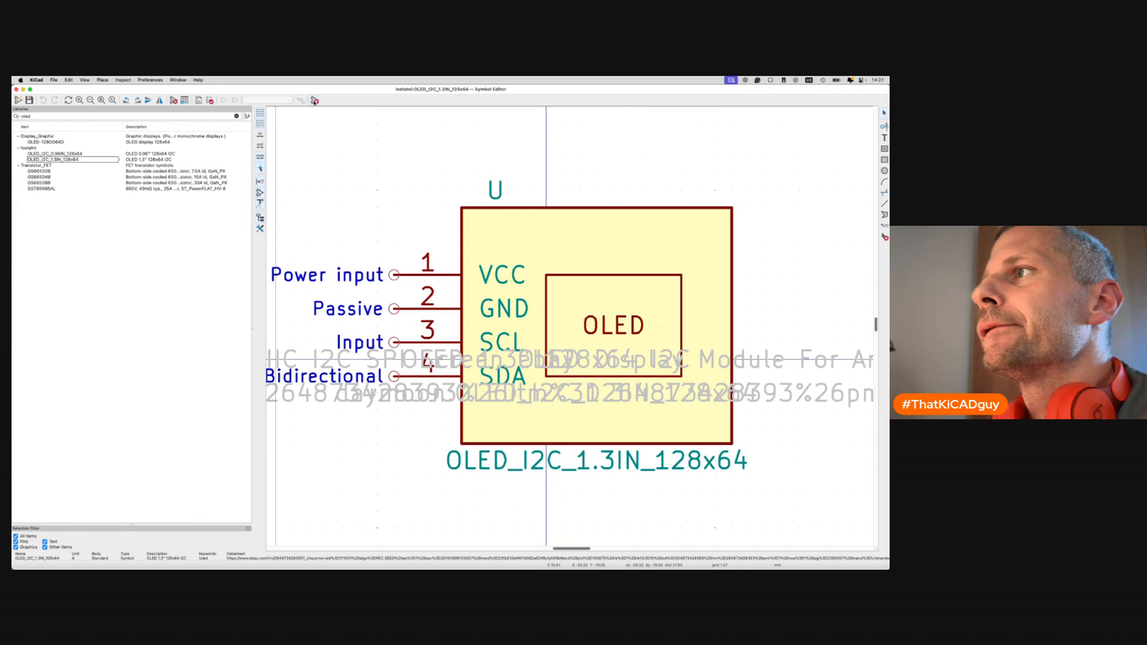
click(314, 101)
Place the OLED symbol mirrored left of J1, then delete J1 and its Left/Right text.
scroll(358, 184, down, 4)
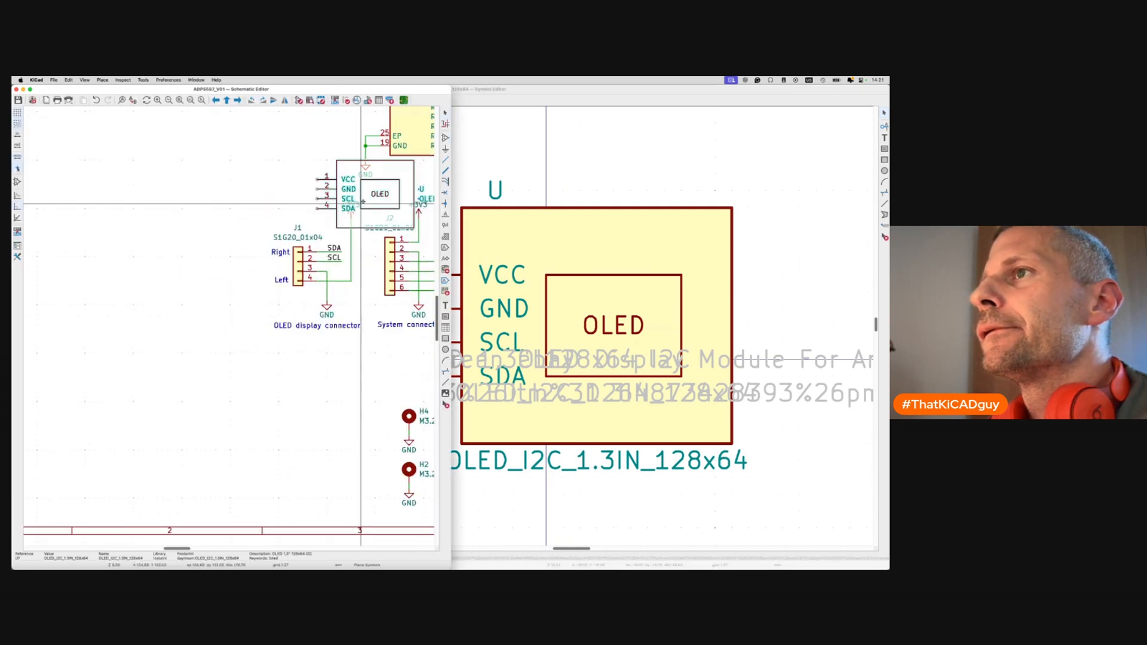
scroll(203, 274, up, 3)
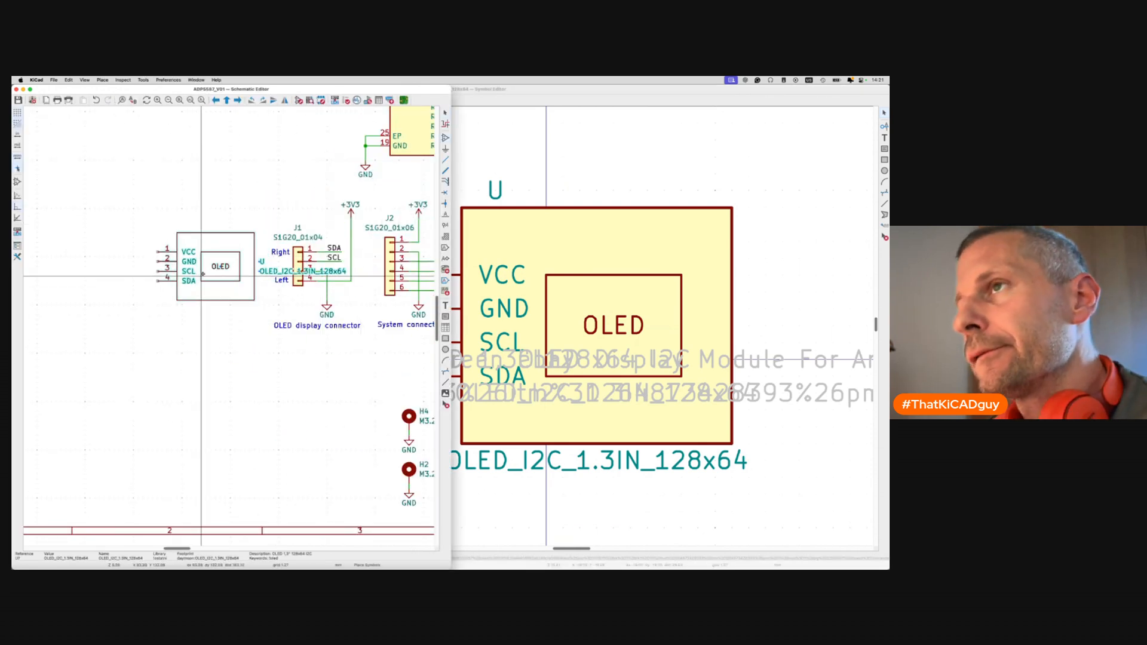
key(y)
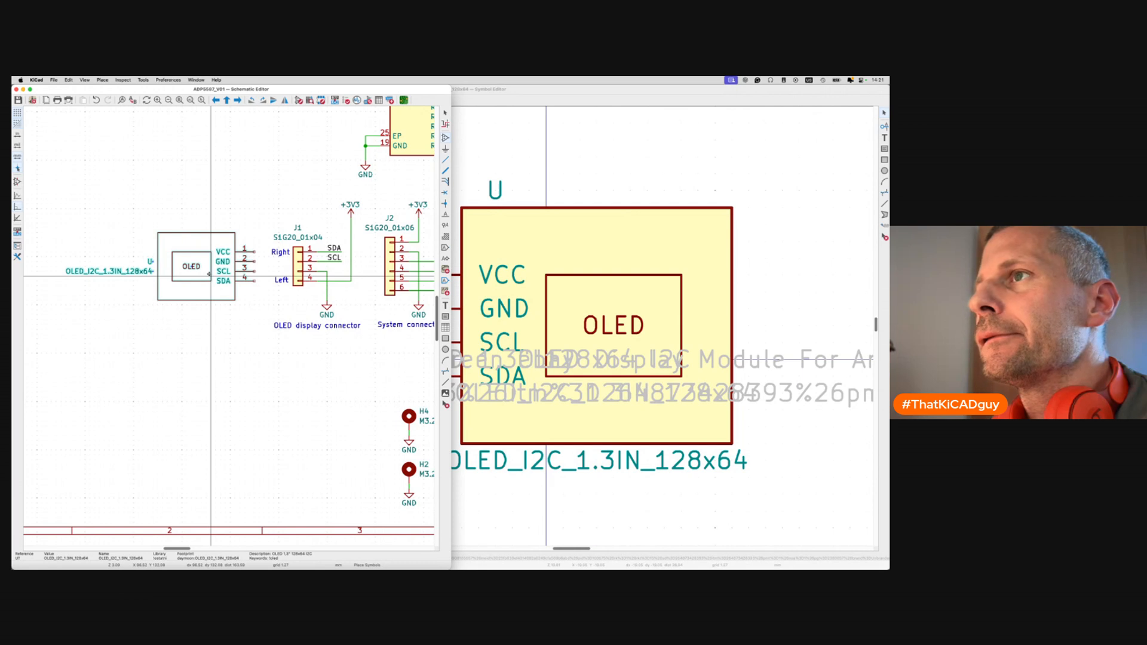
click(210, 275)
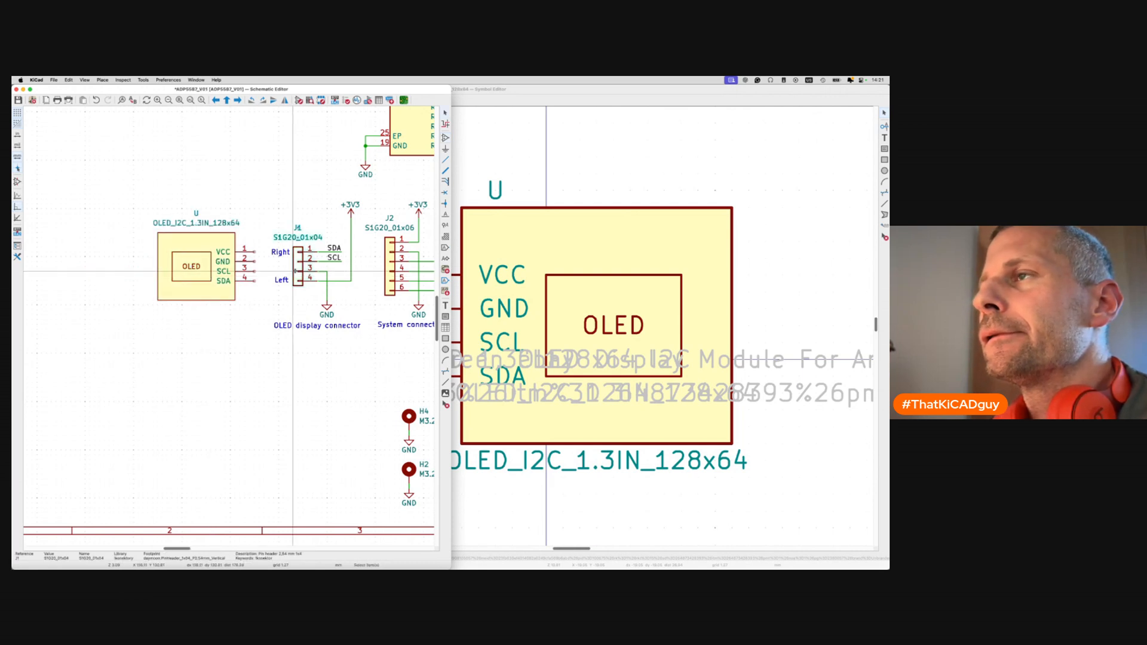
key(Delete)
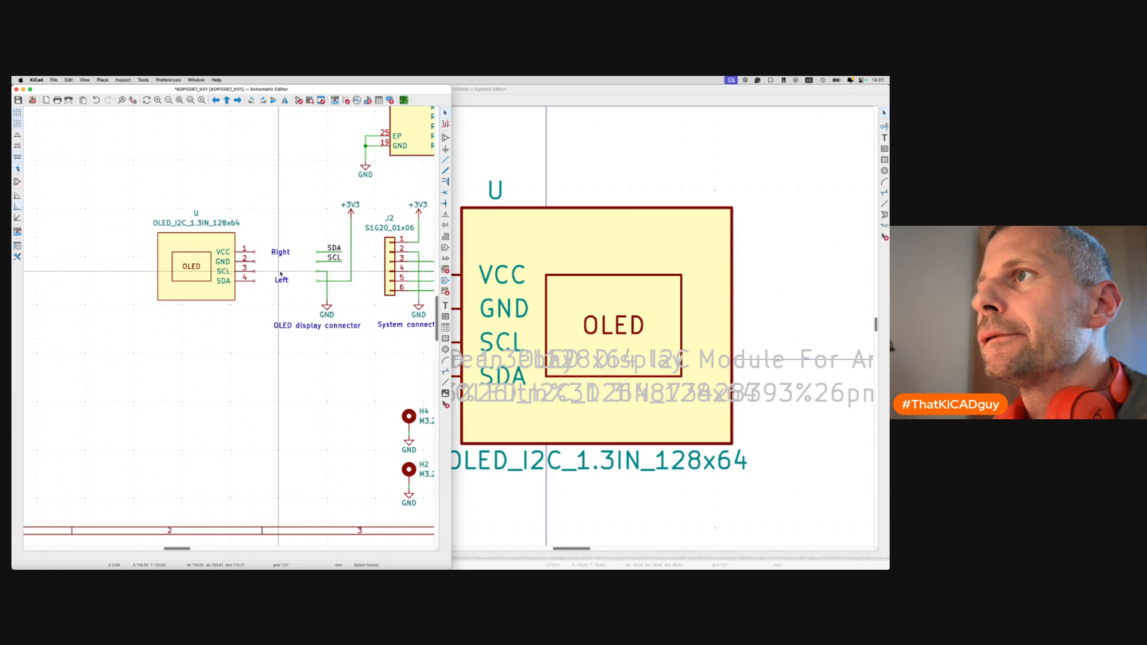
click(282, 280)
key(Delete)
click(282, 253)
key(Delete)
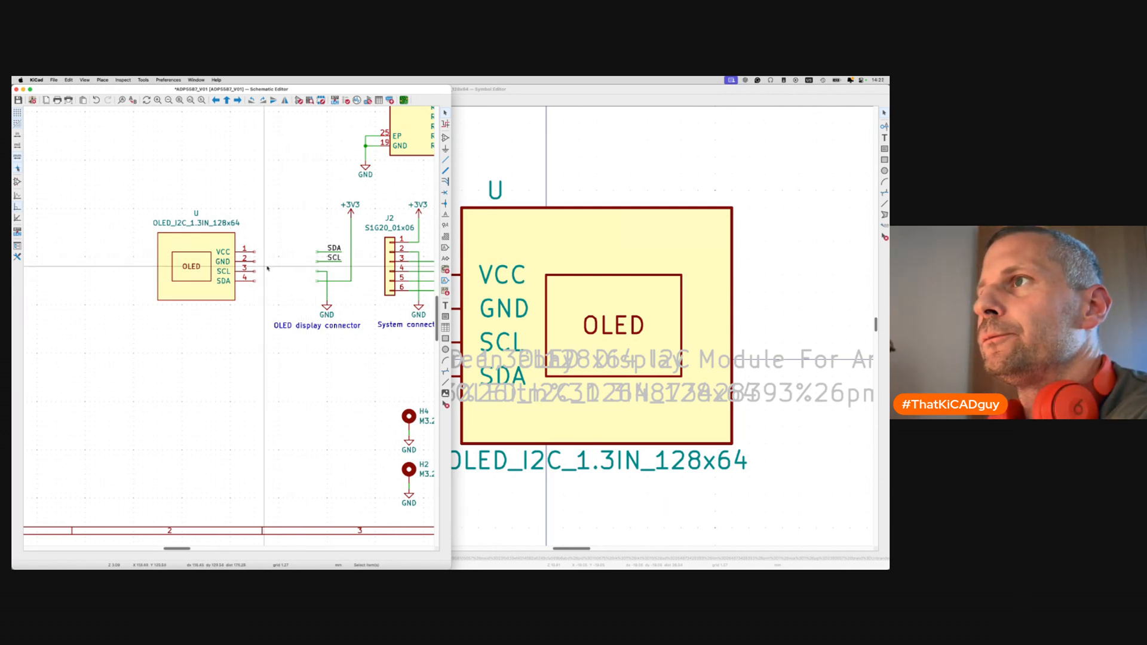
Move the SDA and SCL labels beside the OLED pins, flipped so SCL sits above SDA.
drag(307, 268, 365, 321)
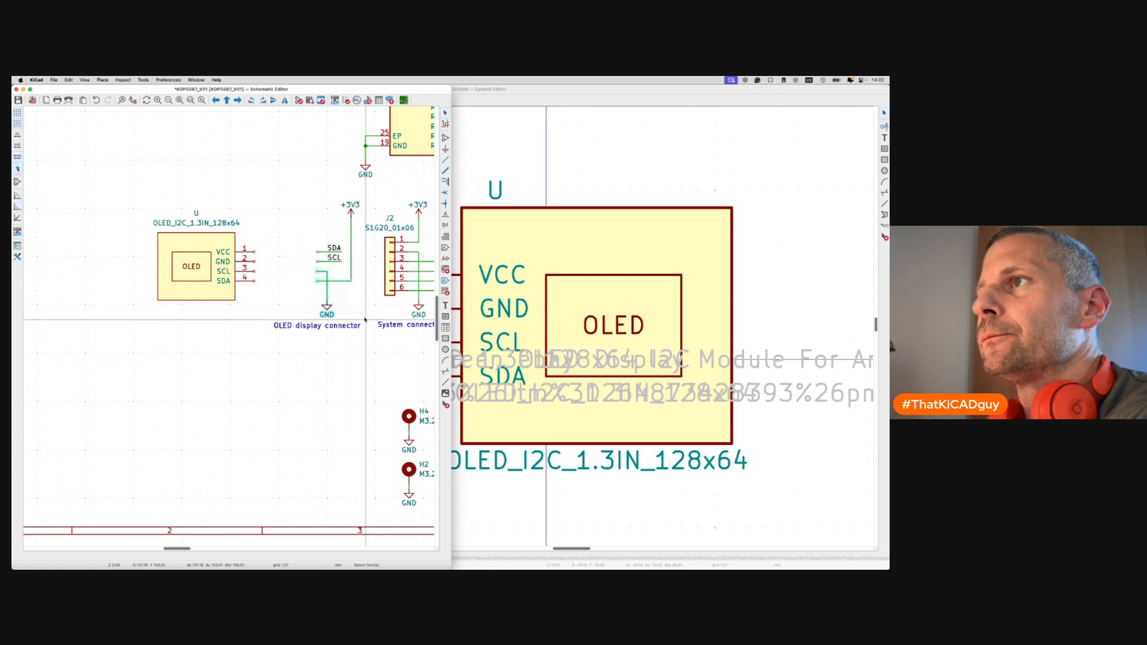
drag(299, 239, 346, 271)
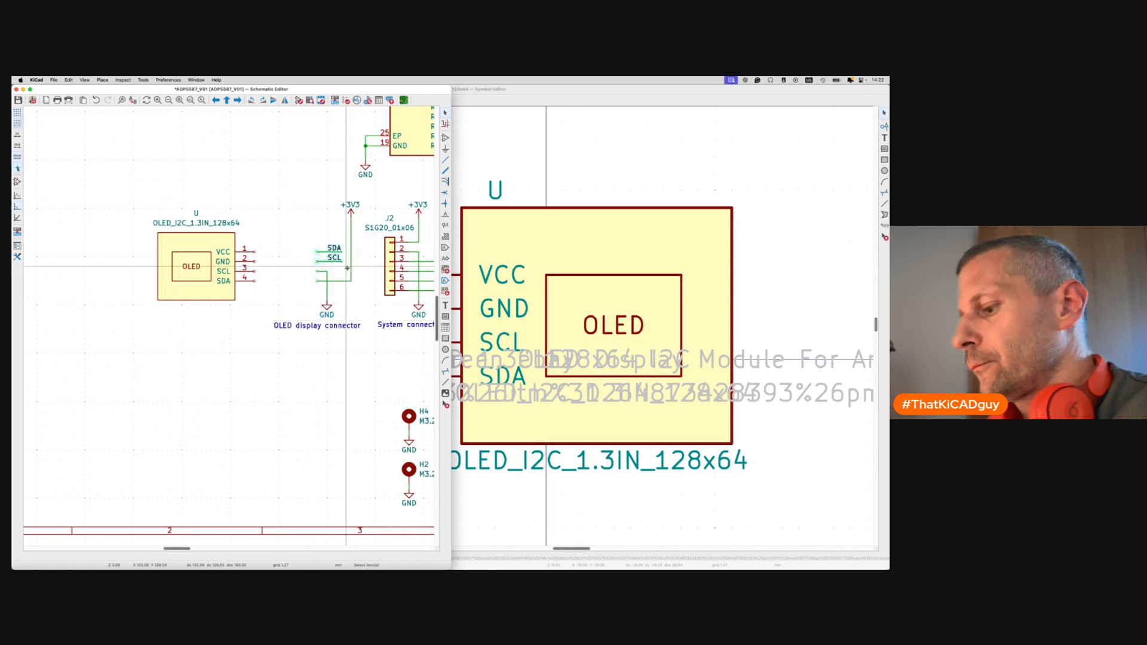
key(m)
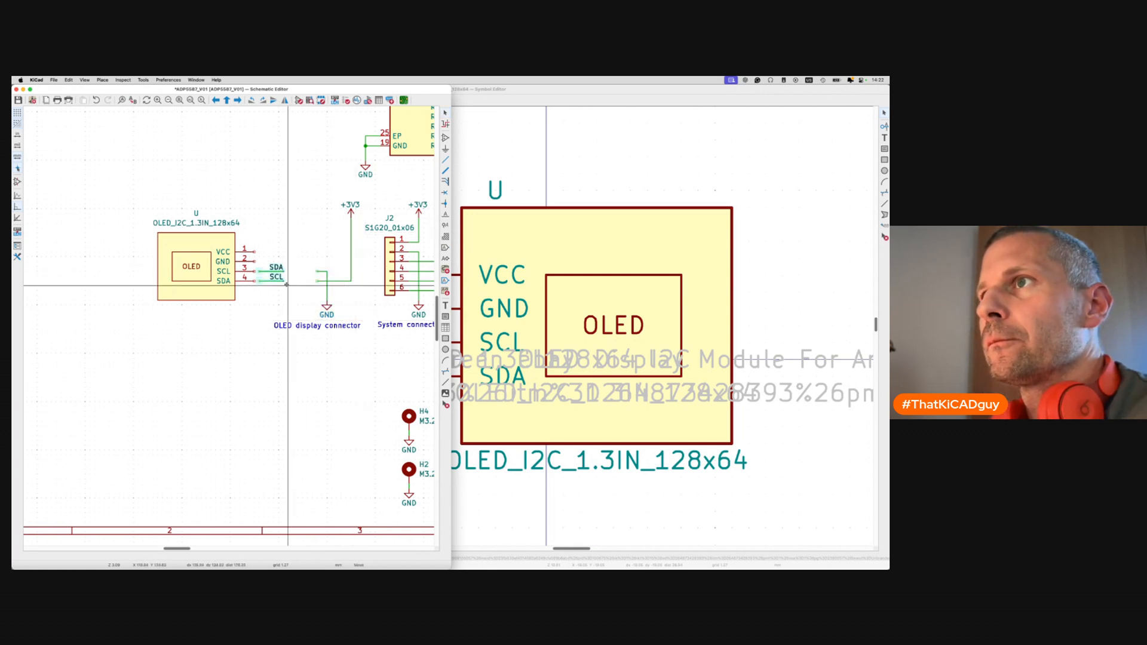
key(y)
click(282, 285)
Move the +3V3 and GND wiring next to the OLED pins and delete the misrouted vertical wire.
drag(302, 265, 357, 317)
key(m)
click(291, 192)
scroll(263, 281, up, 3)
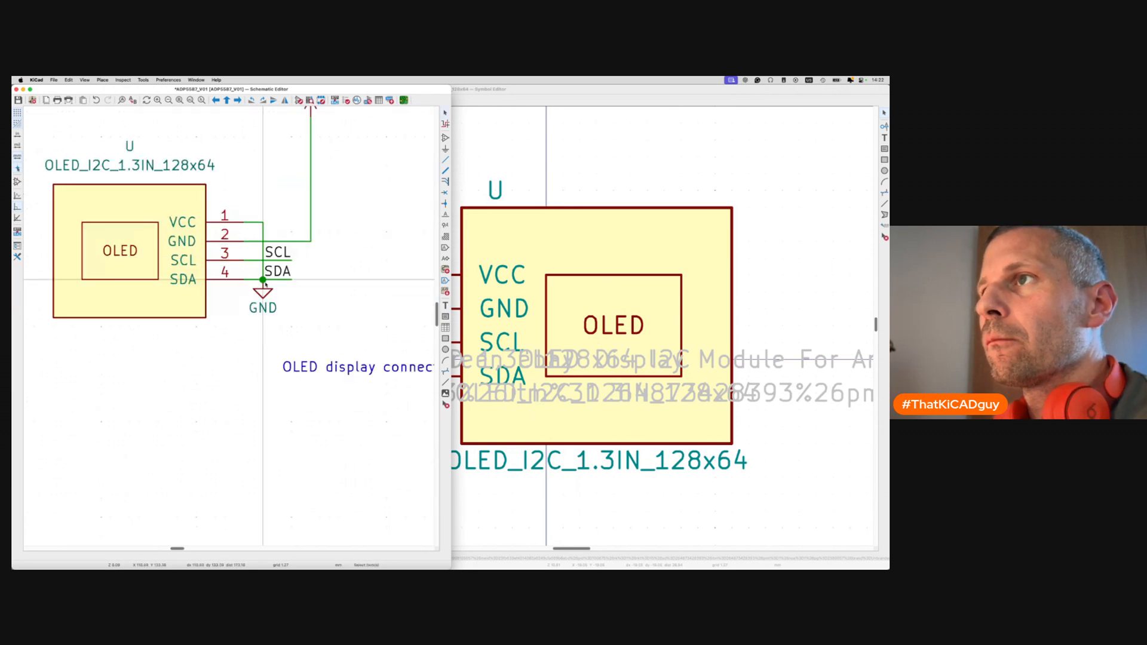
key(m)
click(265, 309)
click(264, 268)
key(Delete)
Rewire GND to a new wire end below the pins, shift +3V3 right, and save.
key(w)
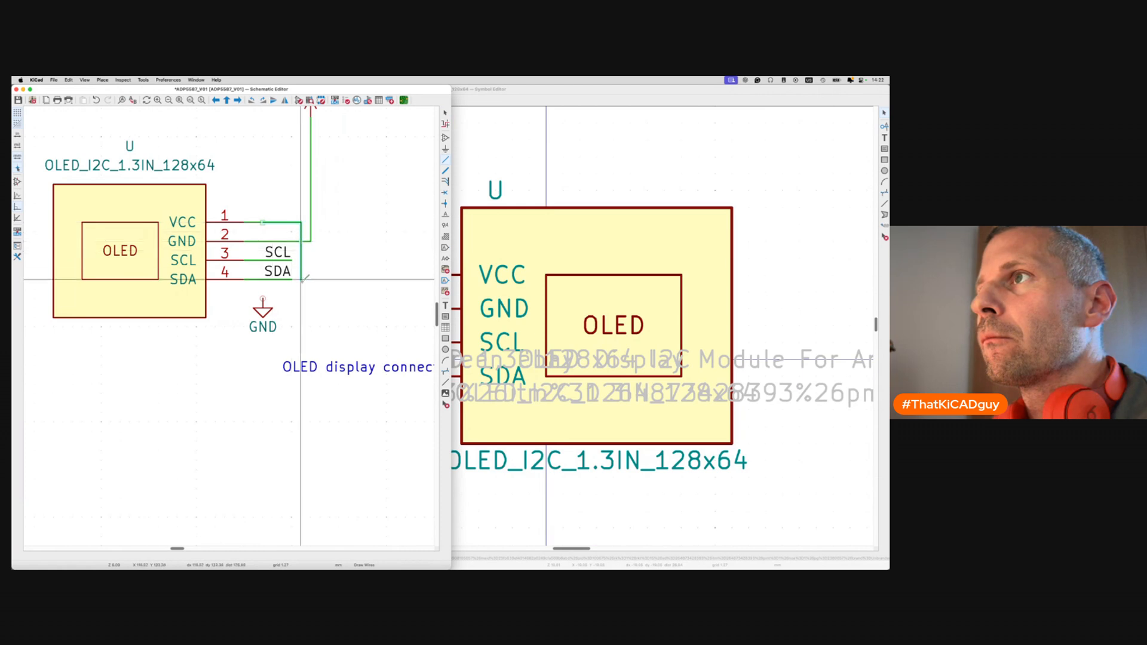
double_click(301, 298)
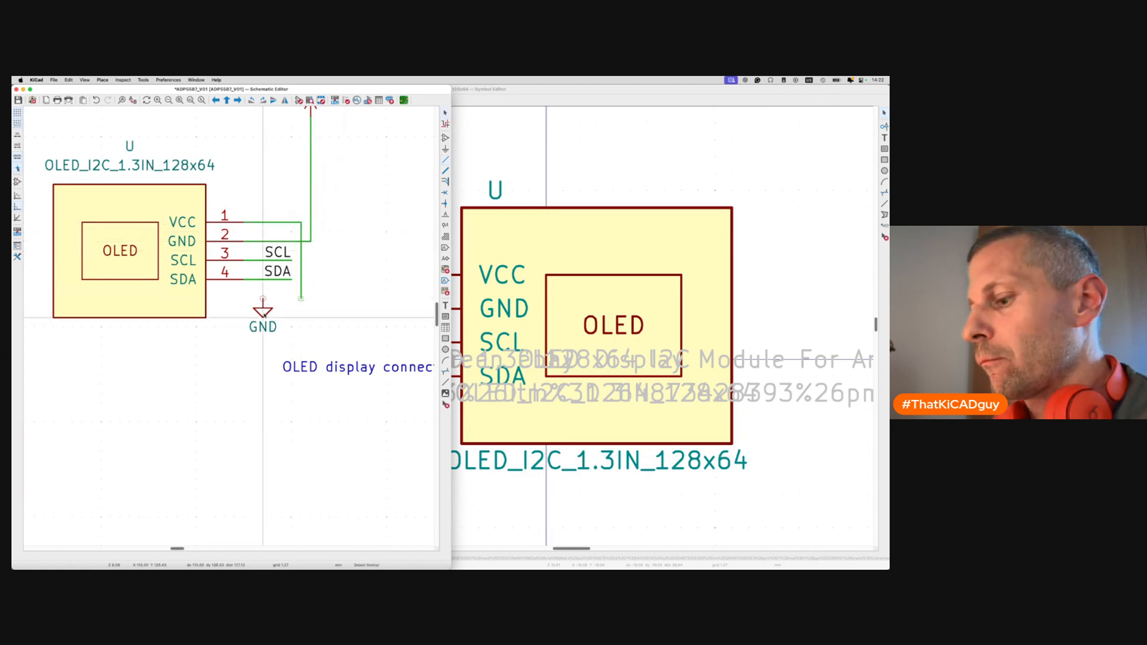
key(m)
click(303, 310)
scroll(302, 308, up, 5)
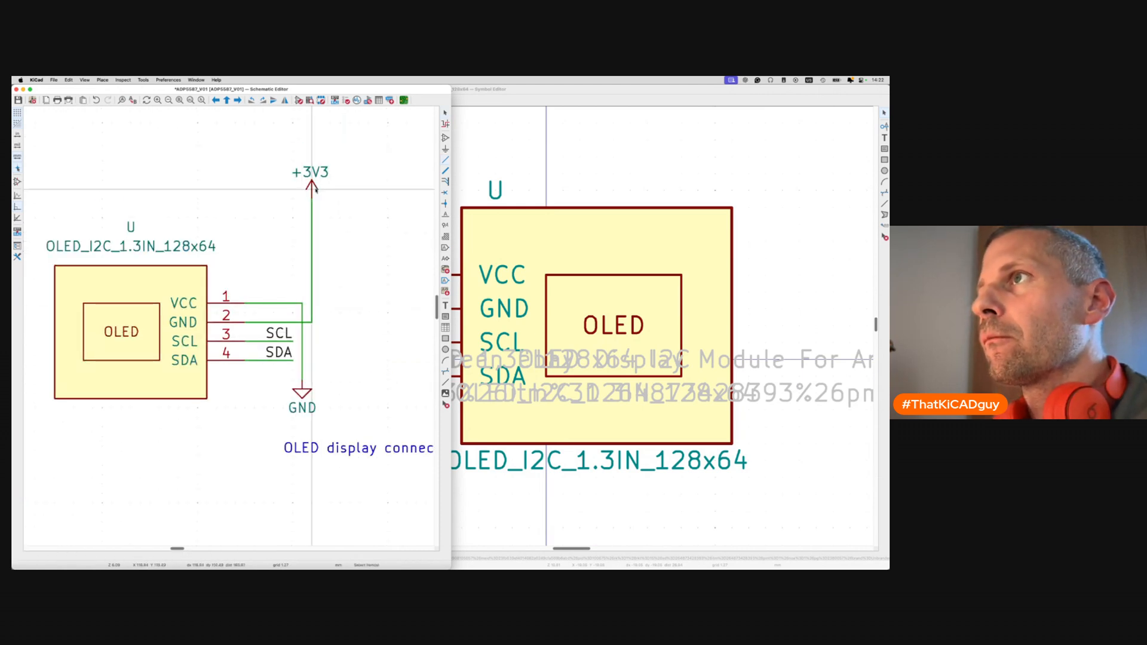
key(g)
click(318, 227)
key(ctrl+s)
Place the caption under the OLED, change it to 'OLED display', and save.
scroll(318, 228, down, 5)
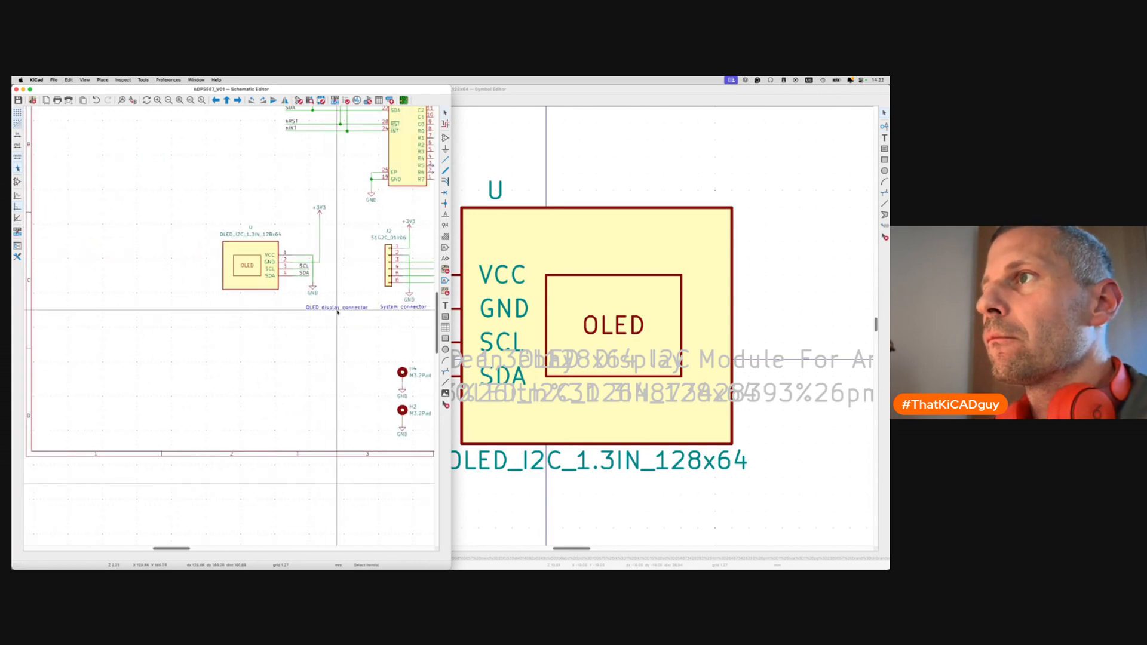
key(m)
click(254, 307)
double_click(255, 309)
key(BackSpace)
key(BackSpace)
key(Return)
key(ctrl+s)
key(m)
click(254, 307)
key(ctrl+s)
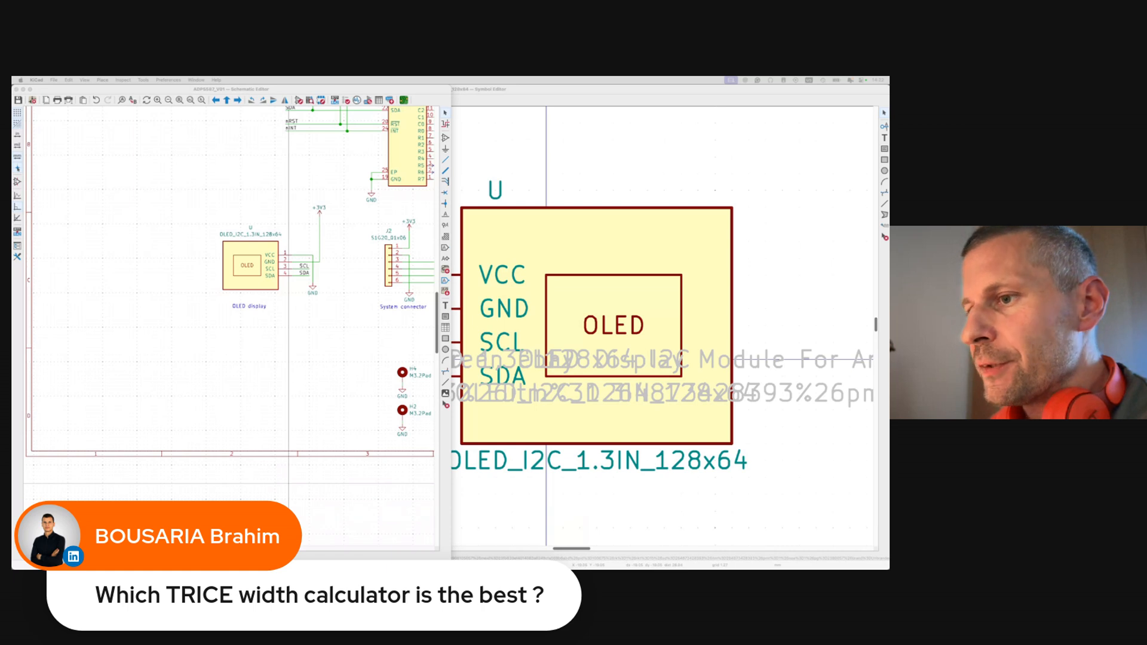
click(289, 526)
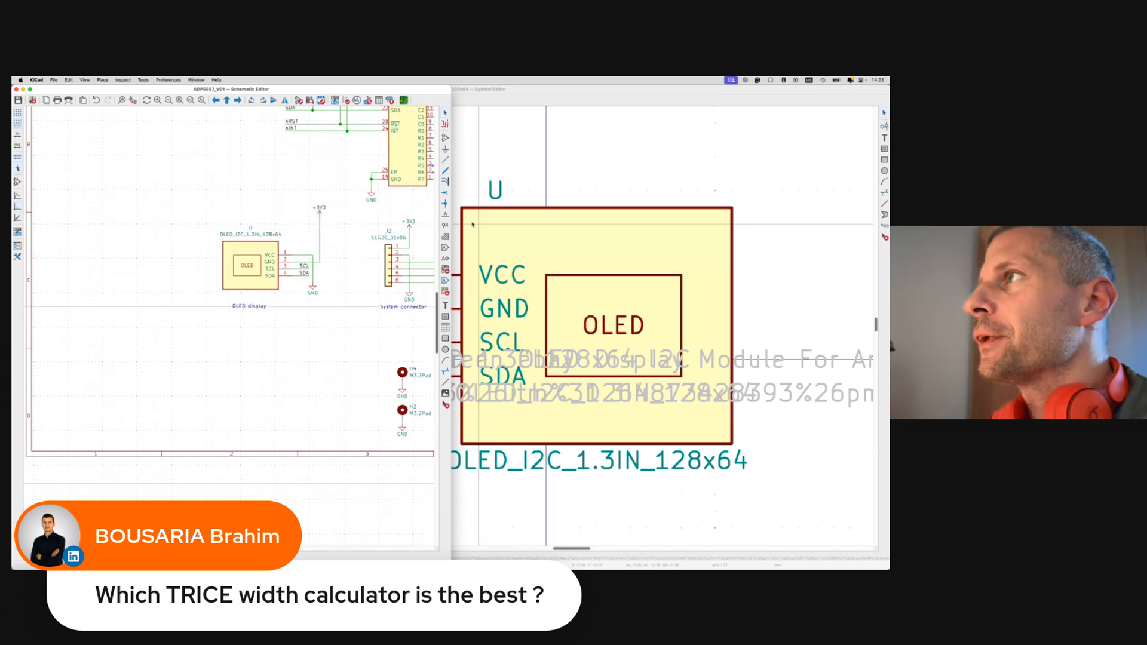
Open the PCB Calculator's Track Width tool and select its Current, Temperature rise and Conductor length values.
key(super+grave)
key(super+grave)
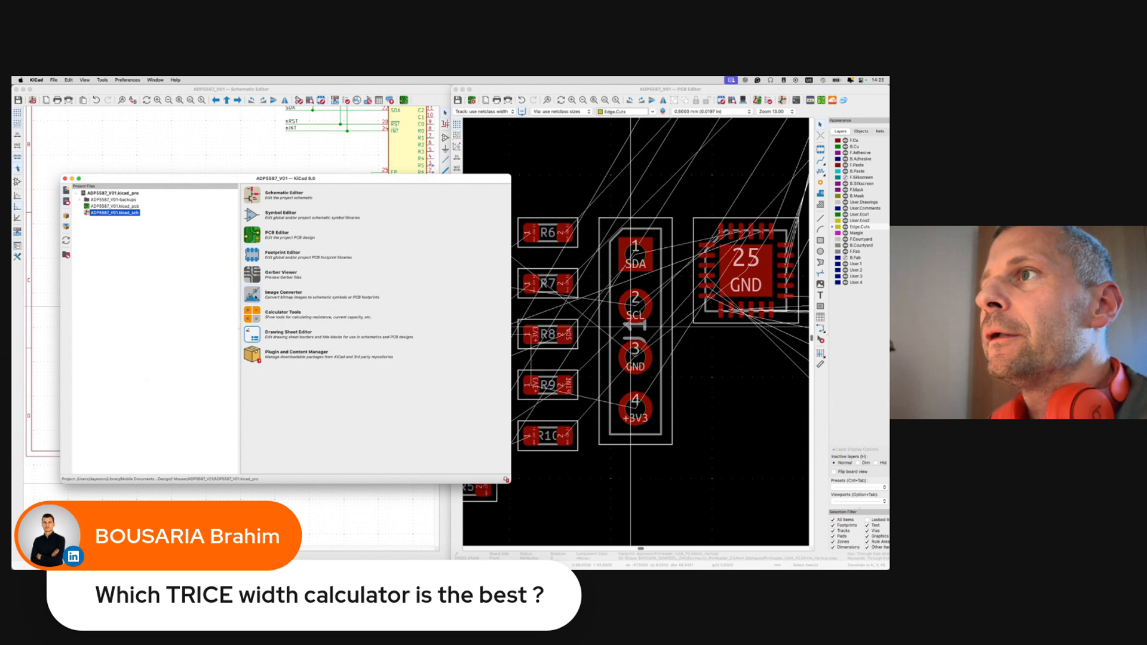
click(252, 316)
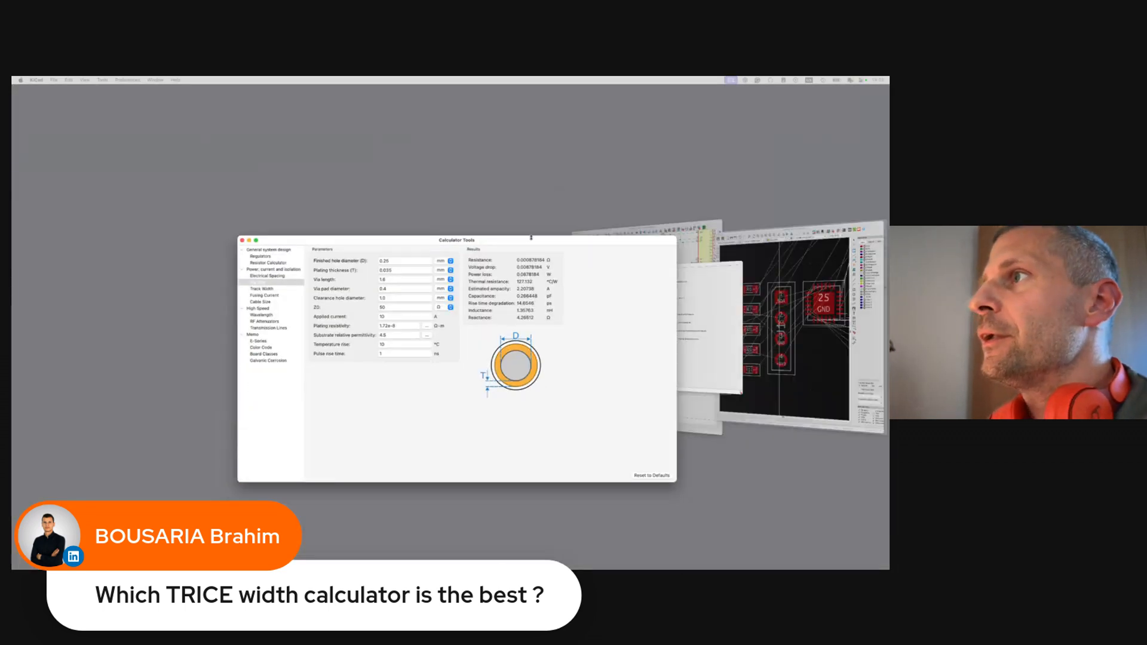
drag(531, 236, 498, 214)
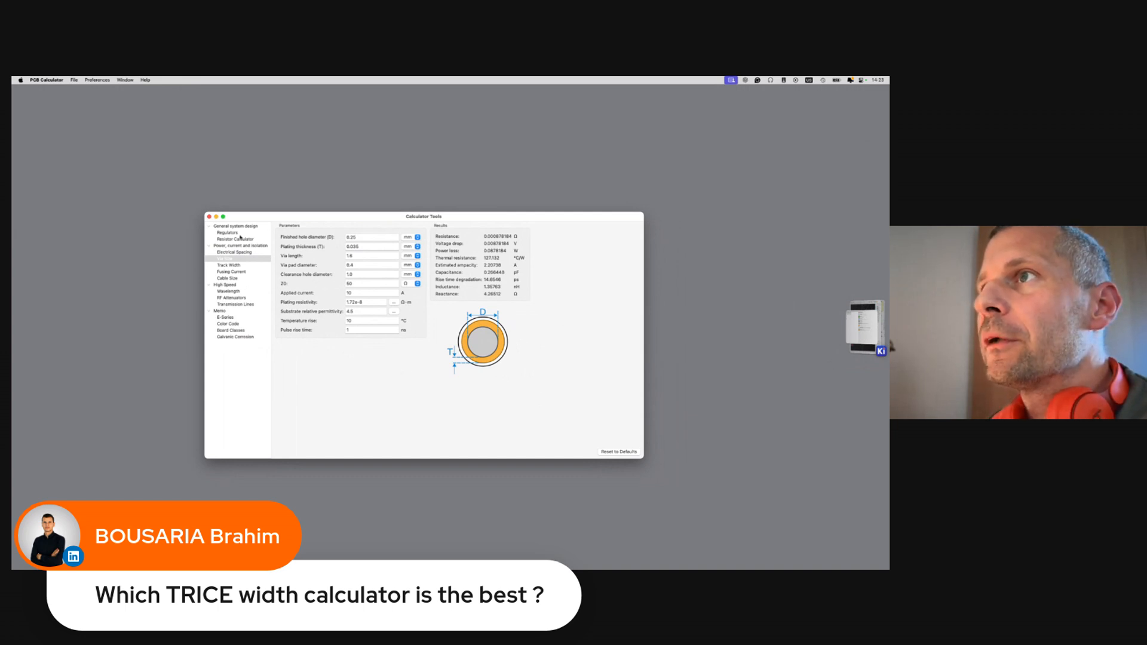
click(232, 265)
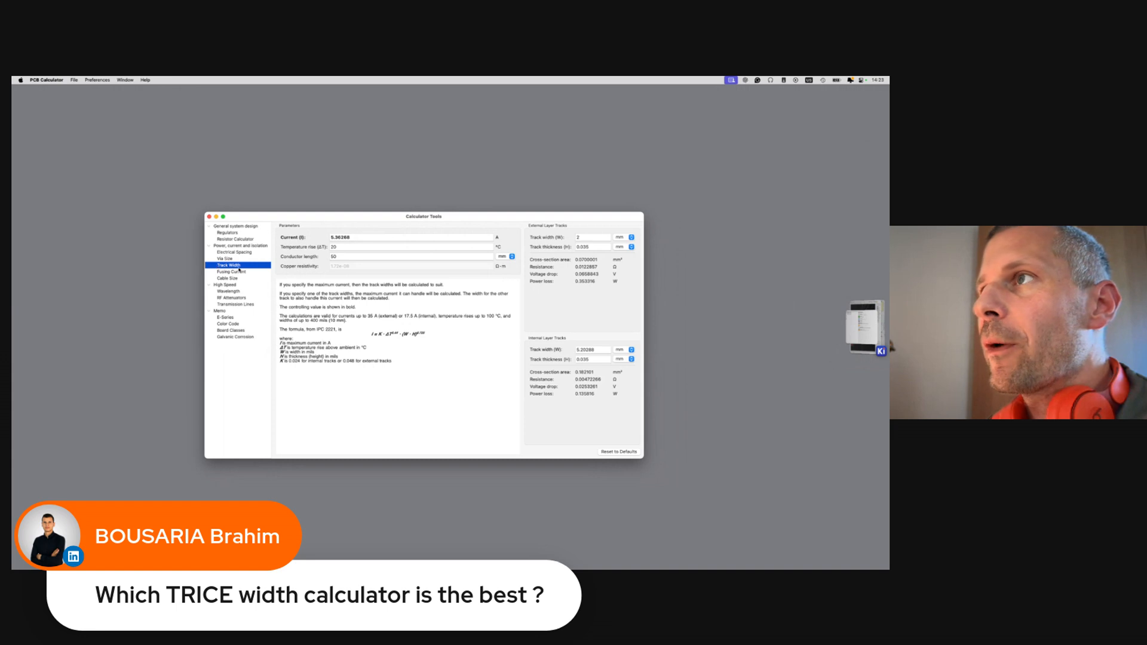
click(359, 238)
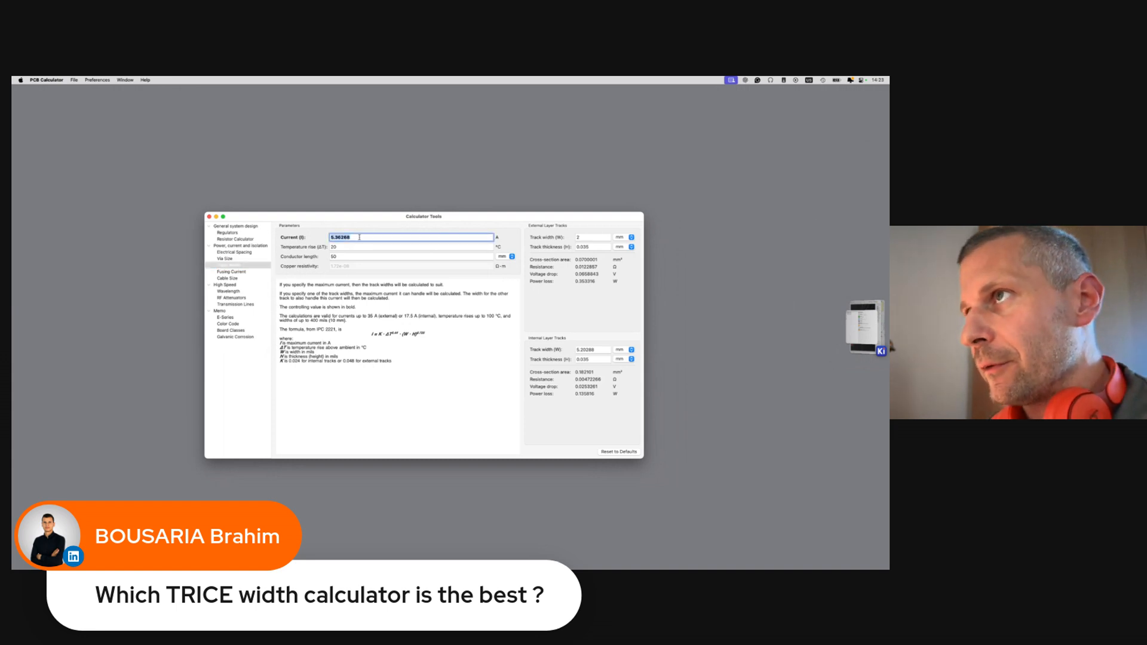
click(367, 246)
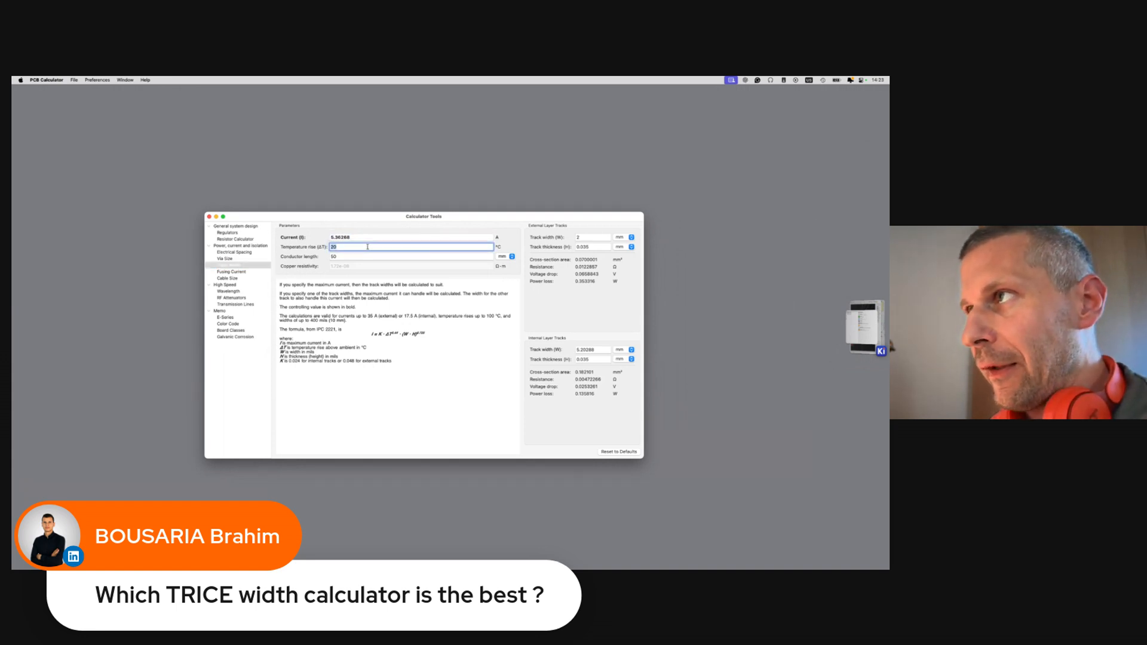
click(370, 257)
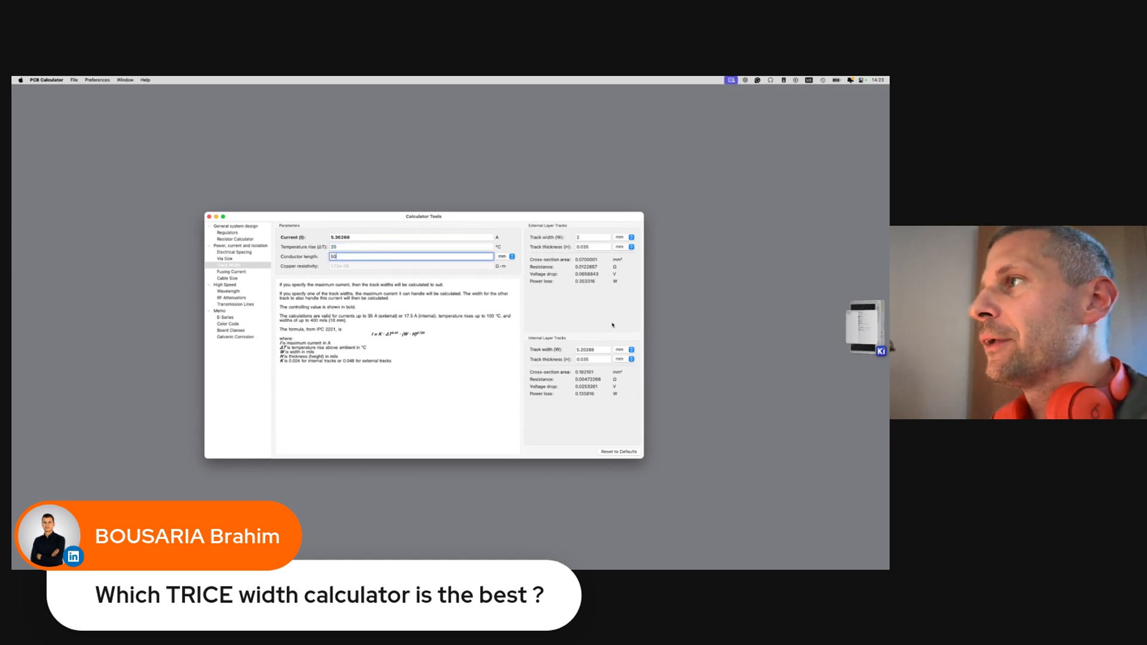
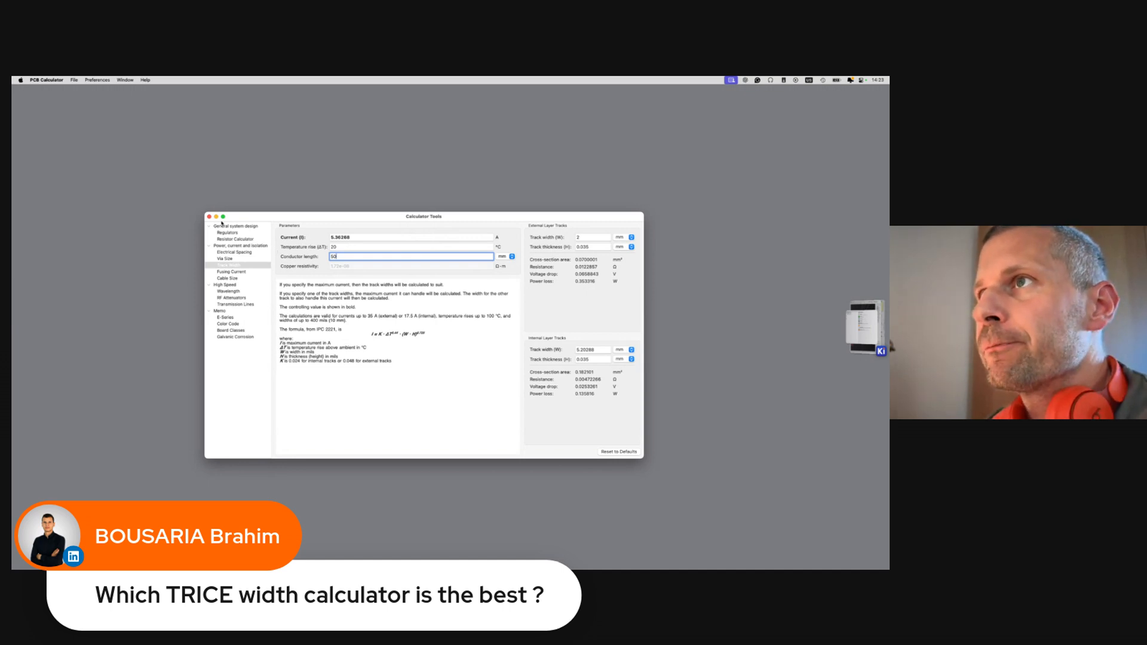
Close the PCB Calculator and bring the schematic editor forward beside the PCB editor.
click(210, 216)
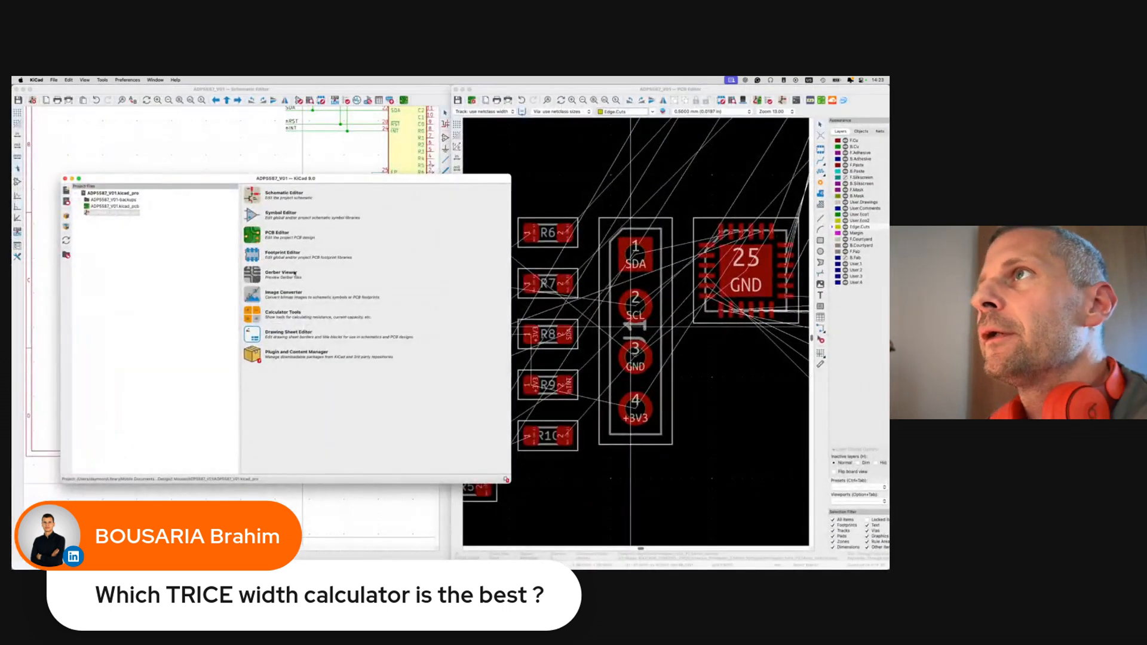
click(307, 137)
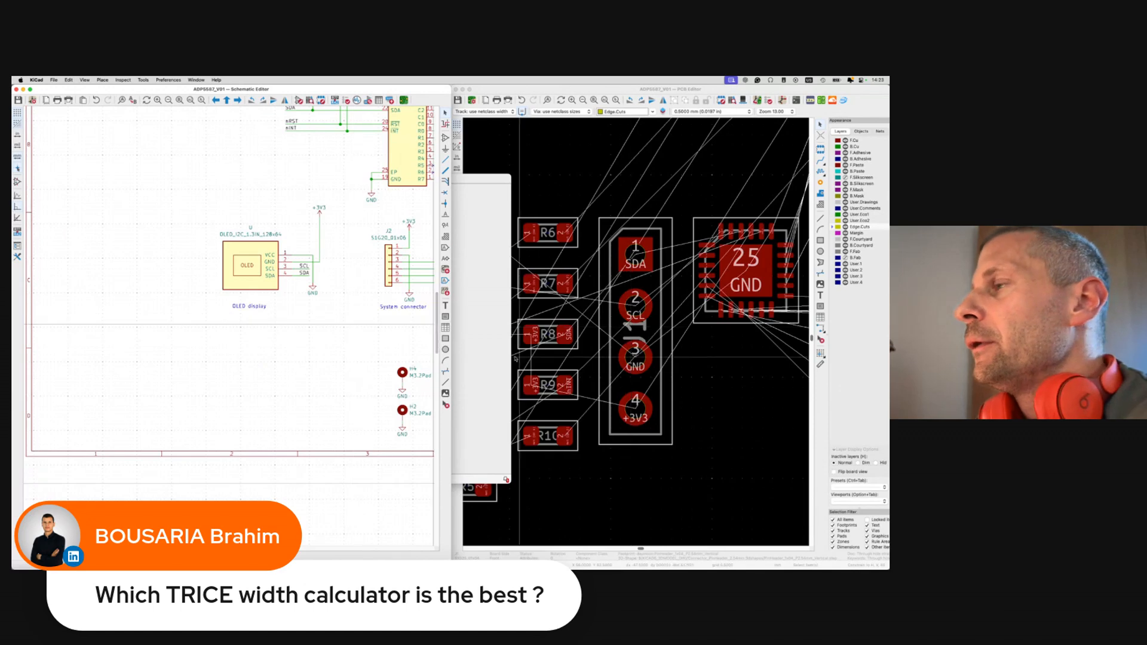
Annotate the schematic so the OLED module becomes U3, and save it.
click(522, 160)
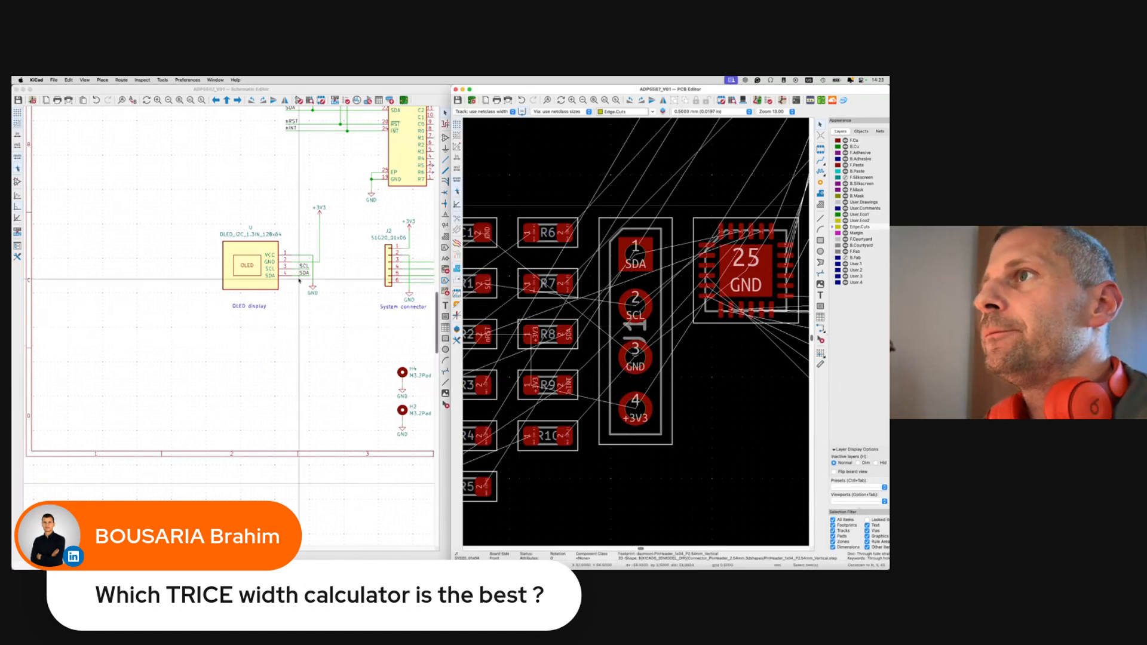
click(298, 100)
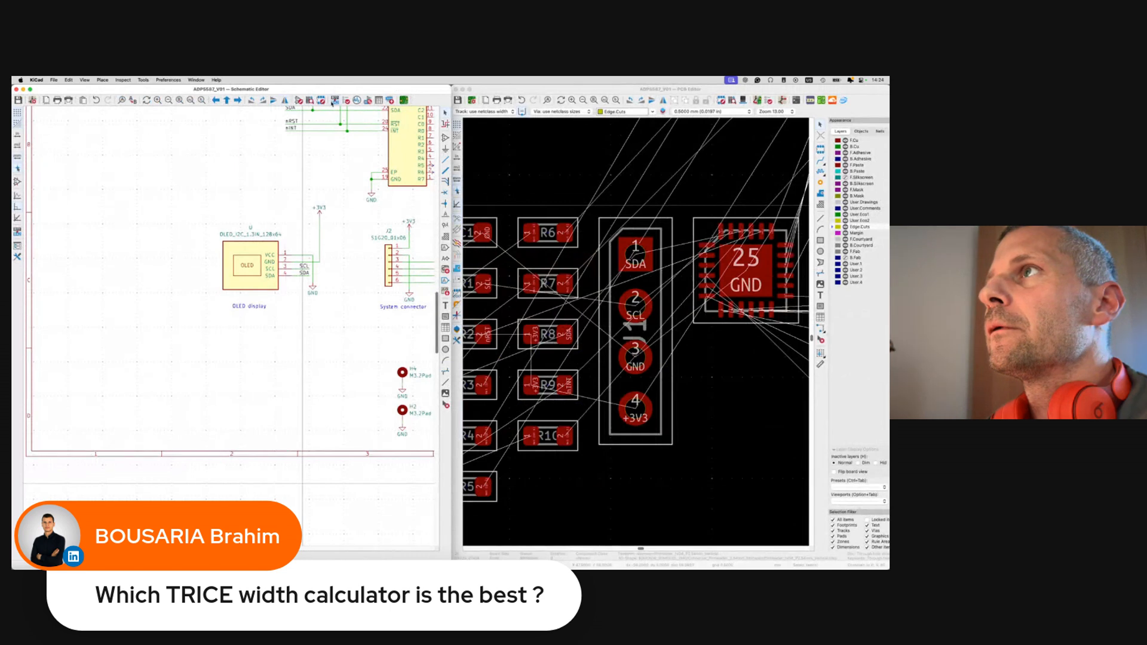
click(333, 101)
click(355, 323)
click(325, 323)
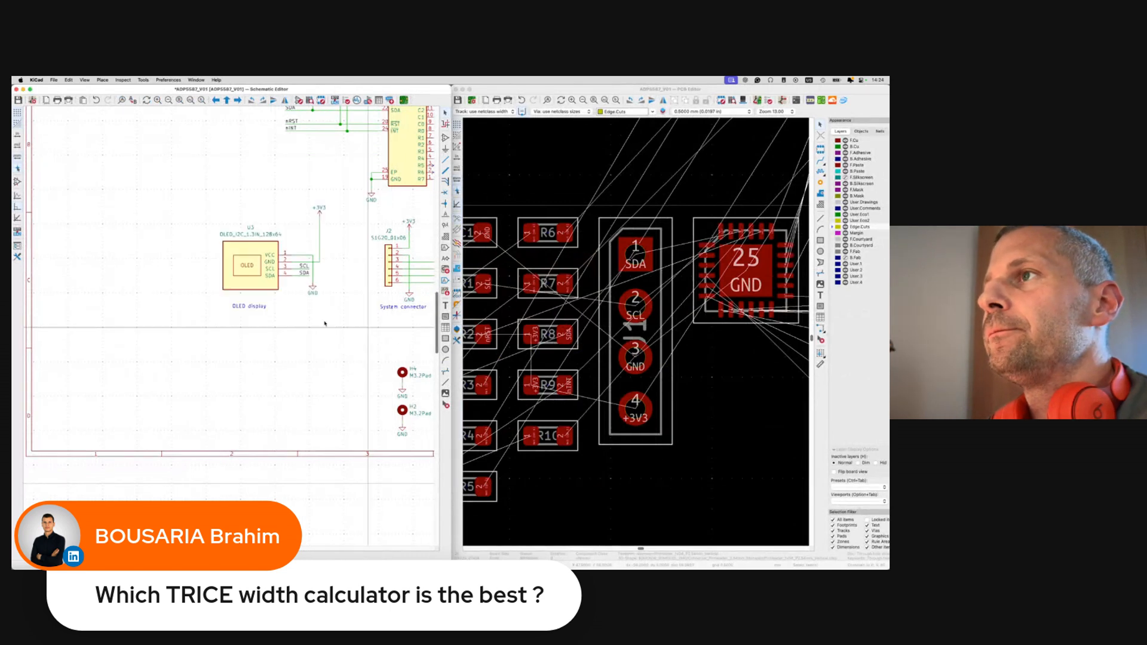
key(super+s)
Update the board from the schematic (F8) and pick up the new U3 OLED footprint.
key(F8)
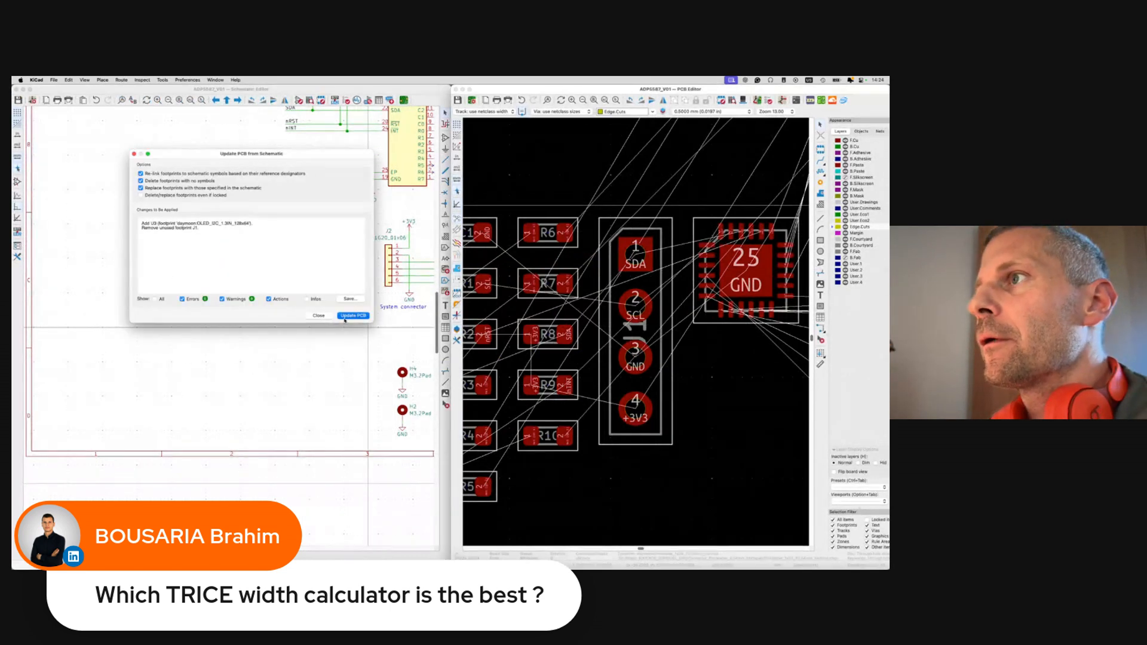
click(345, 318)
click(318, 315)
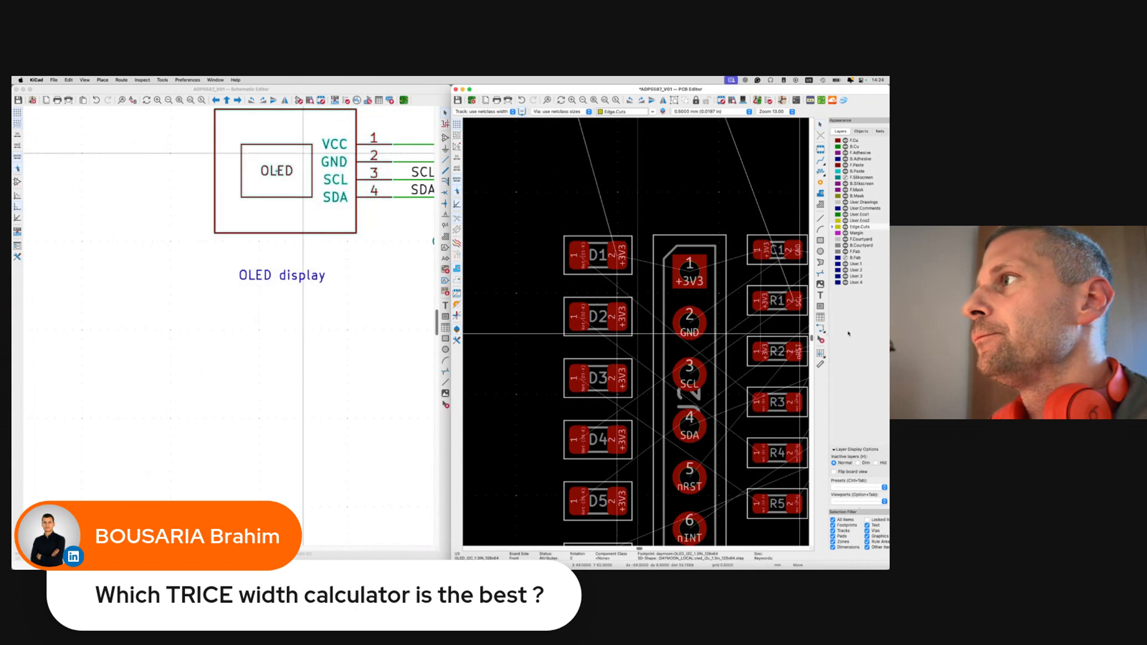
scroll(652, 229, down, 2)
scroll(651, 227, down, 5)
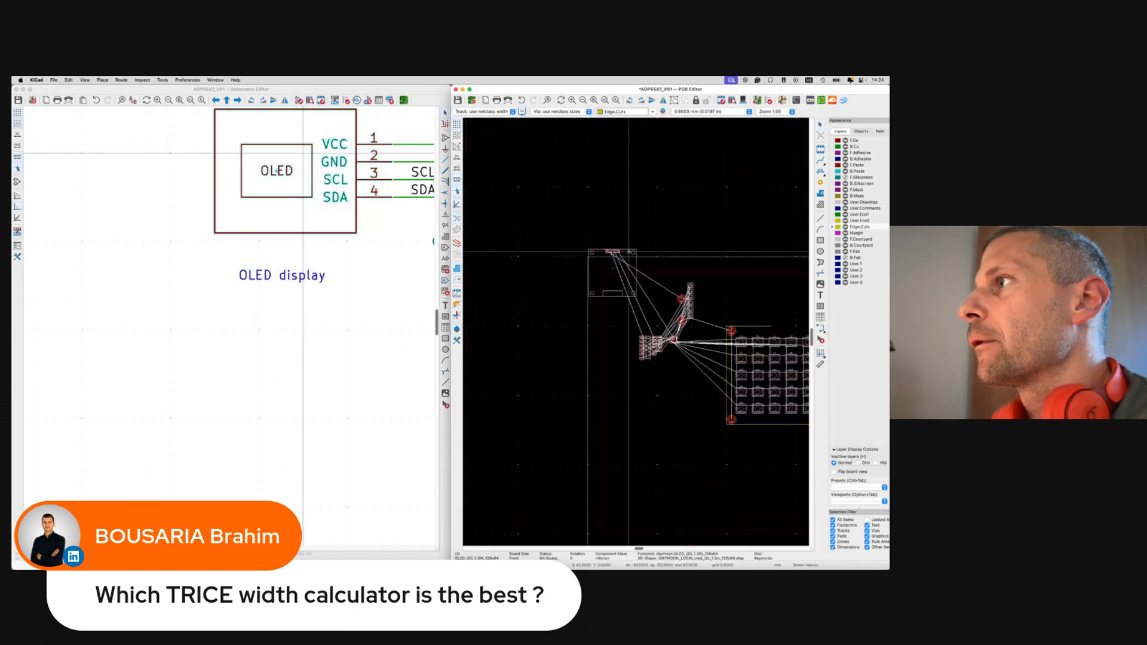
key(m)
scroll(658, 311, right, 5)
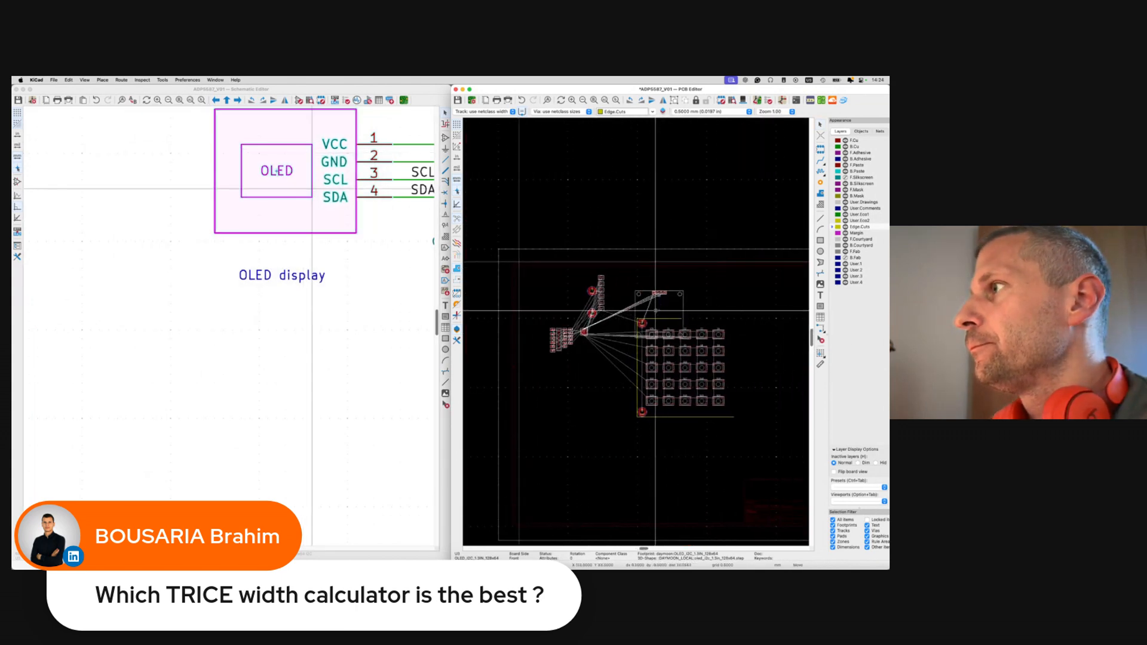
scroll(614, 295, up, 4)
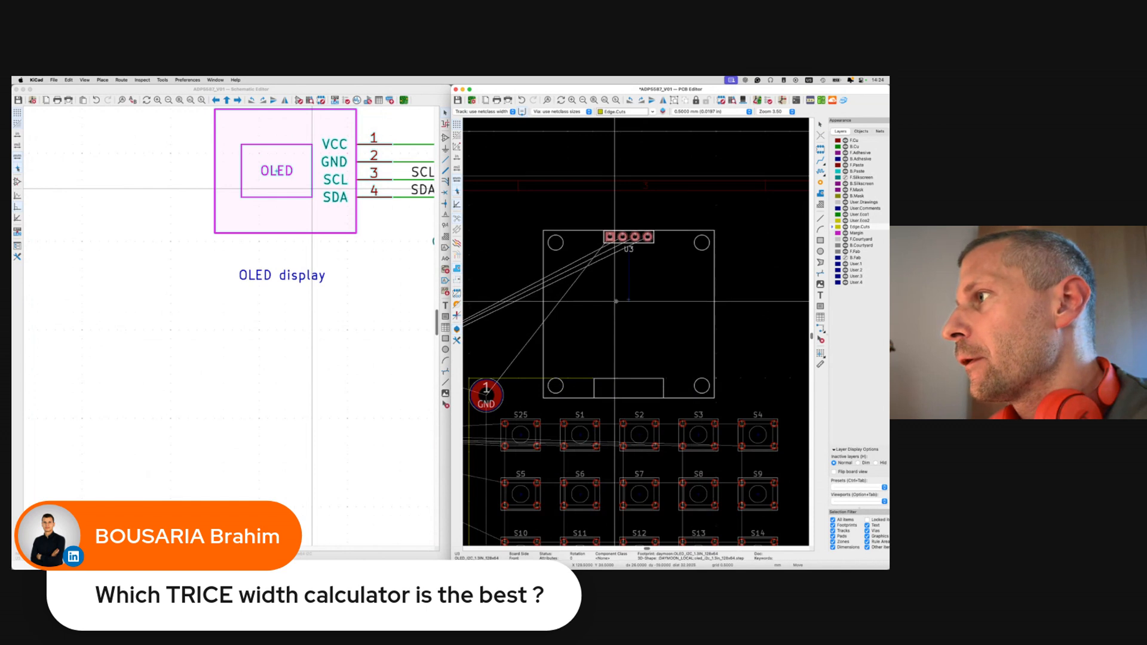
Drop the U3 OLED footprint above the switch grid and nudge it into position.
click(616, 302)
key(m)
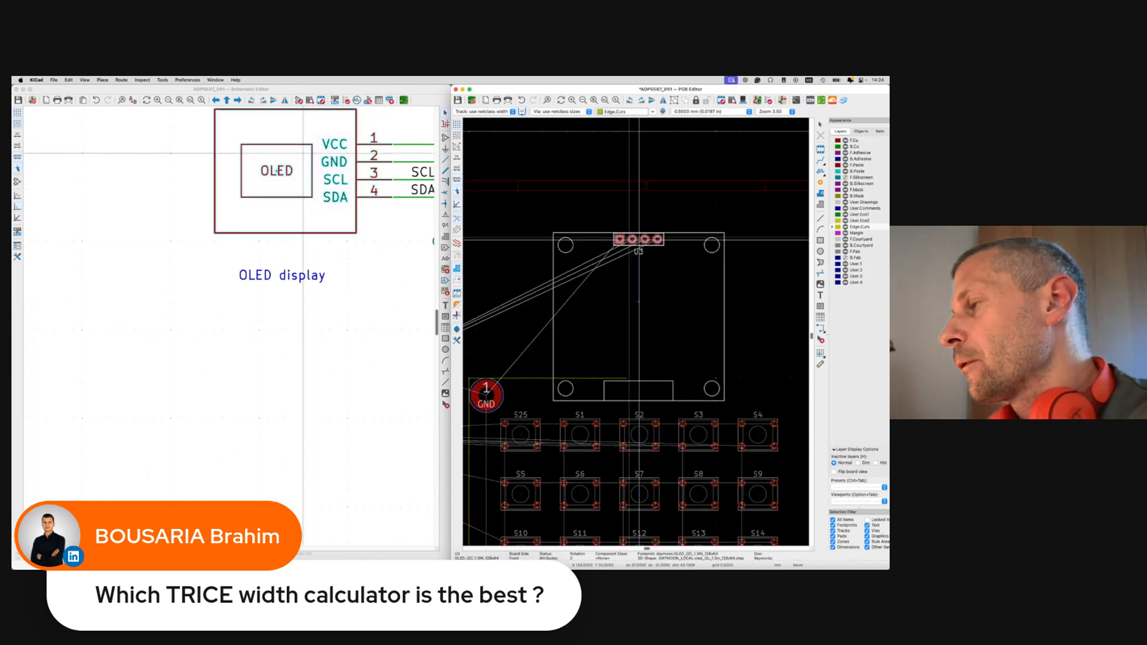
click(640, 240)
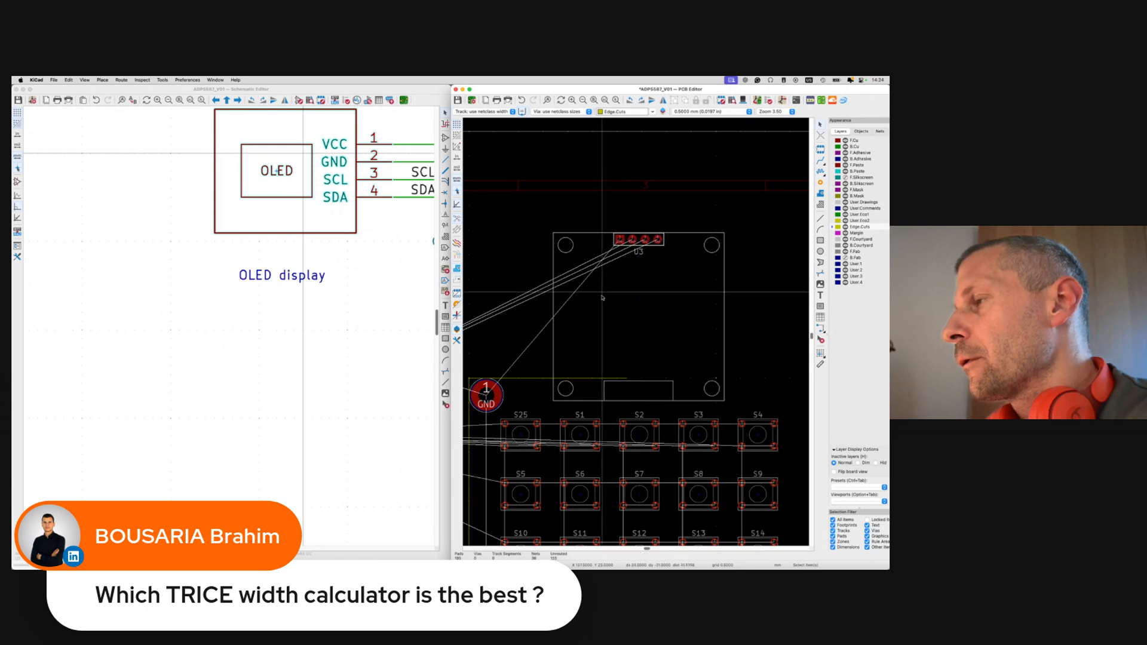
scroll(534, 372, left, 2)
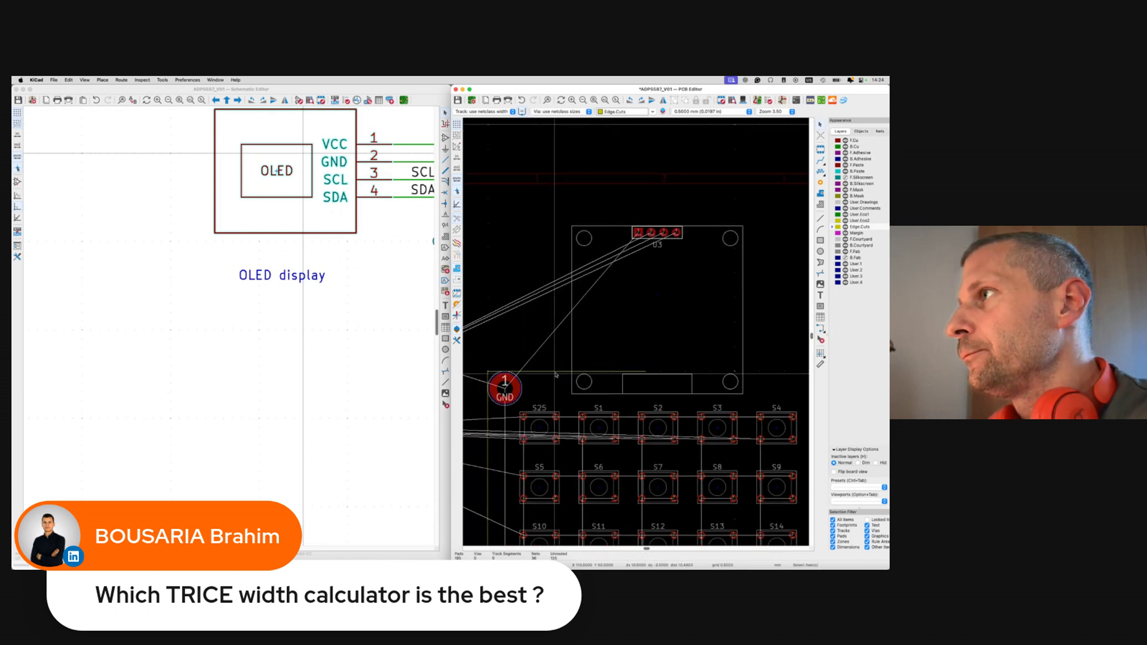
Move the board outline's top Edge.Cuts line higher, above the OLED.
right_click(557, 373)
key(m)
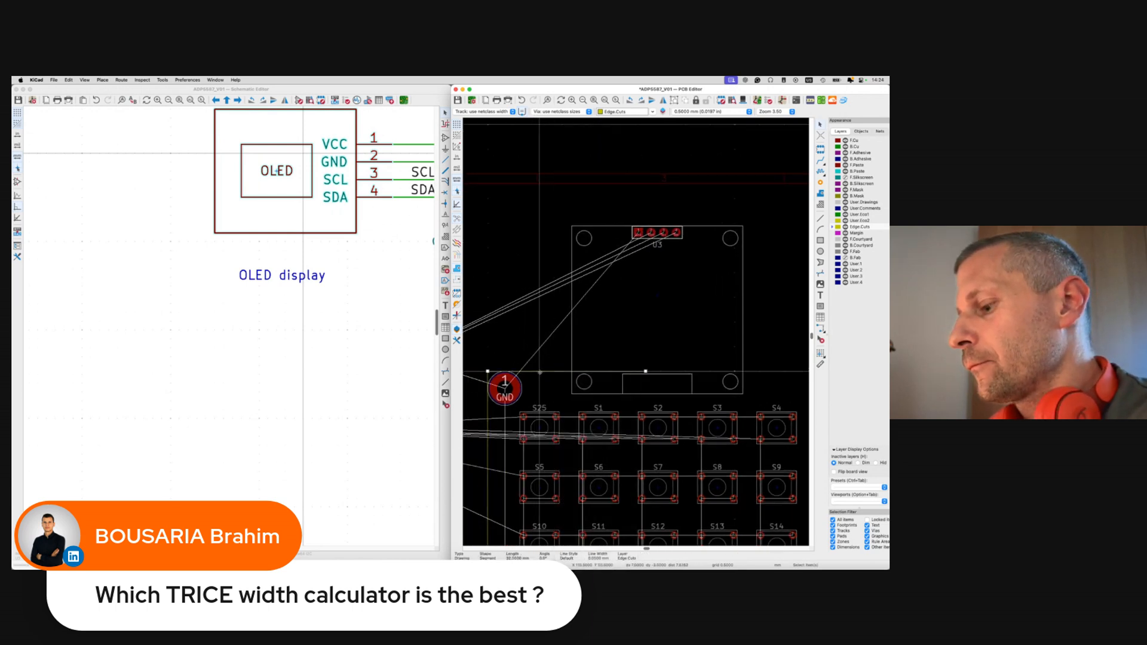
click(539, 221)
click(498, 351)
click(489, 226)
Drag mounting hole H1 up to the upper-left corner beside the OLED and save.
click(505, 392)
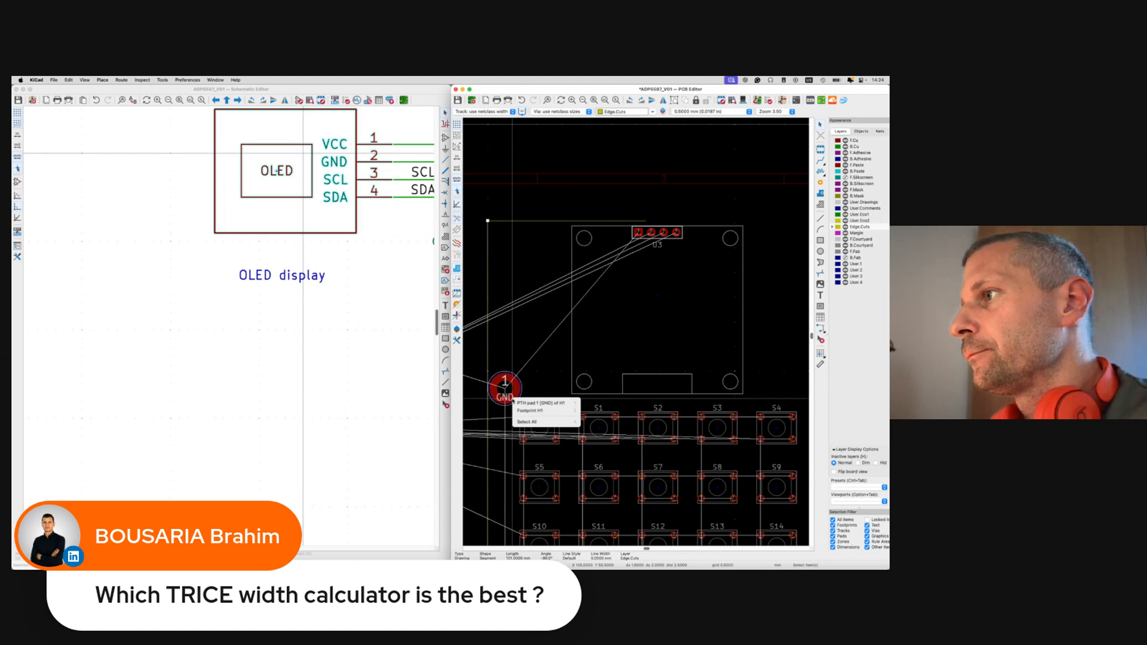
click(520, 402)
drag(520, 400, 522, 247)
key(Escape)
key(super+s)
scroll(522, 286, down, 5)
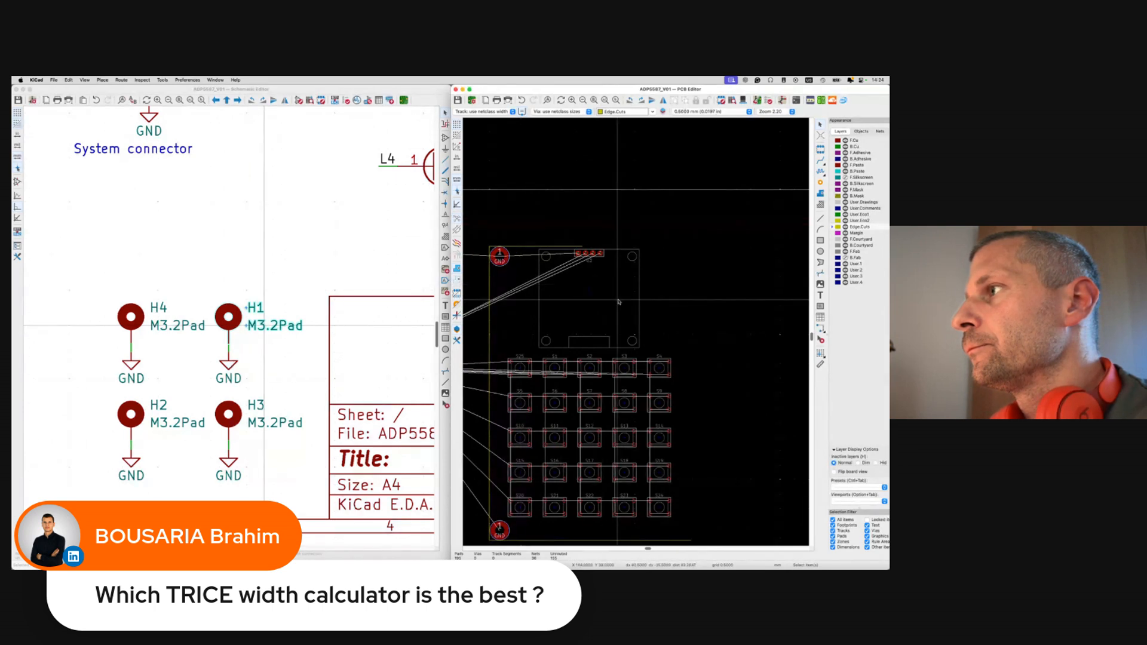
Shift mounting hole H2 by an X offset of 48 mm with Position Relative To.
scroll(619, 302, down, 2)
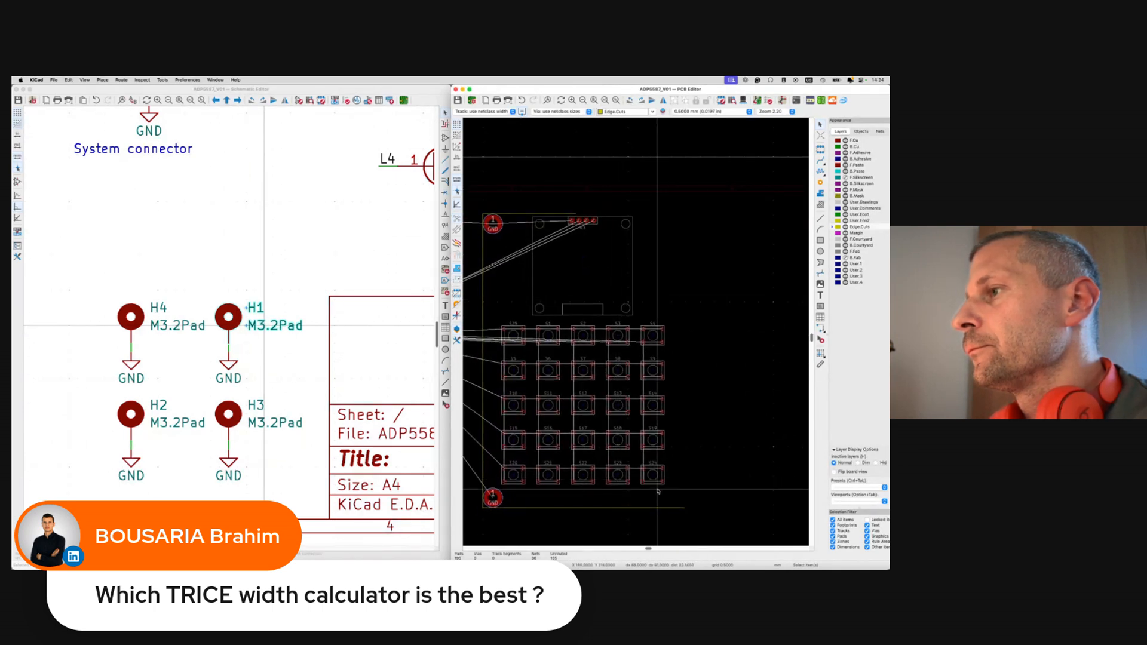
click(131, 414)
click(650, 338)
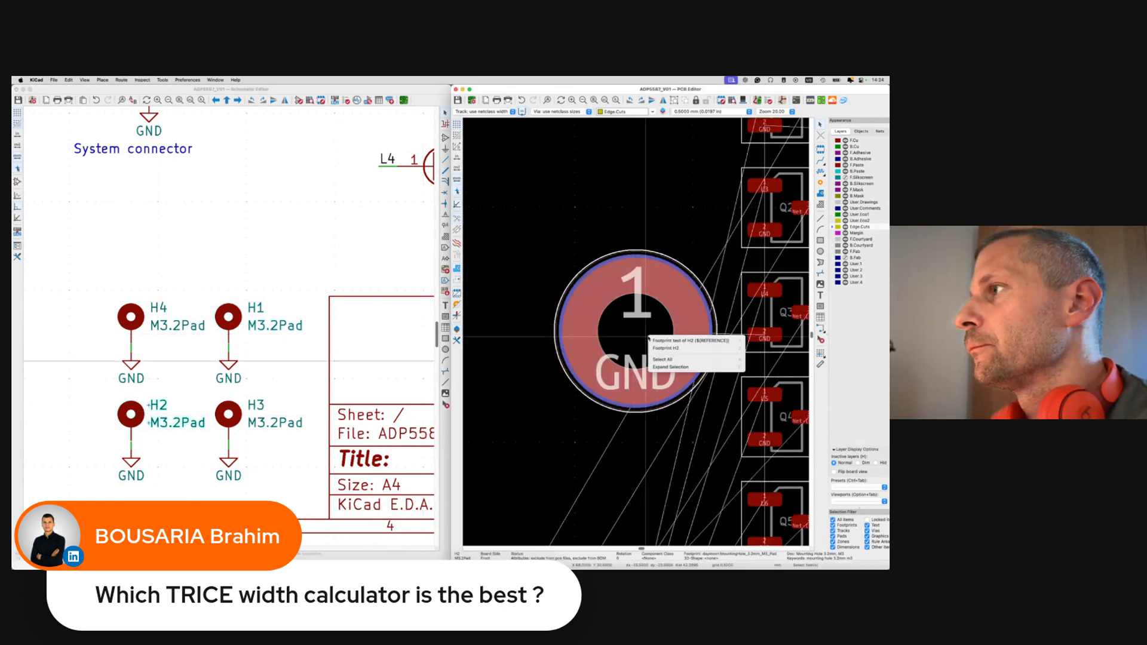
click(657, 348)
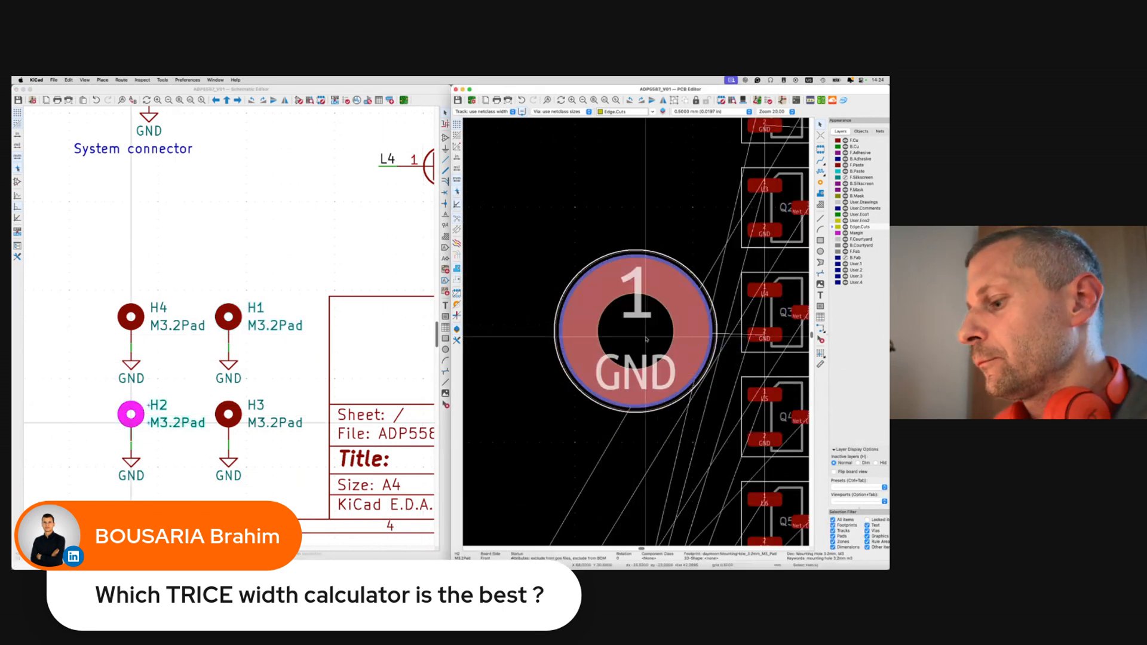
key(shift+p)
click(555, 319)
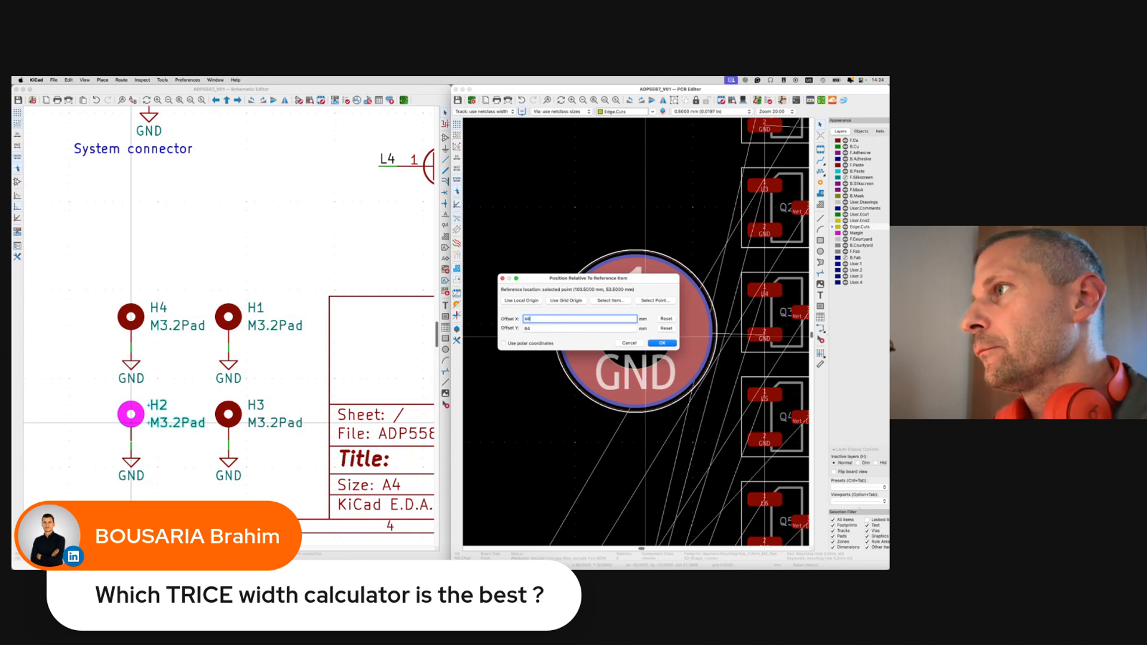
text(48)
key(Return)
Offset the mounting hole by a further 6 mm with Position Relative To.
scroll(553, 324, down, 5)
scroll(554, 324, right, 10)
scroll(554, 324, down, 6)
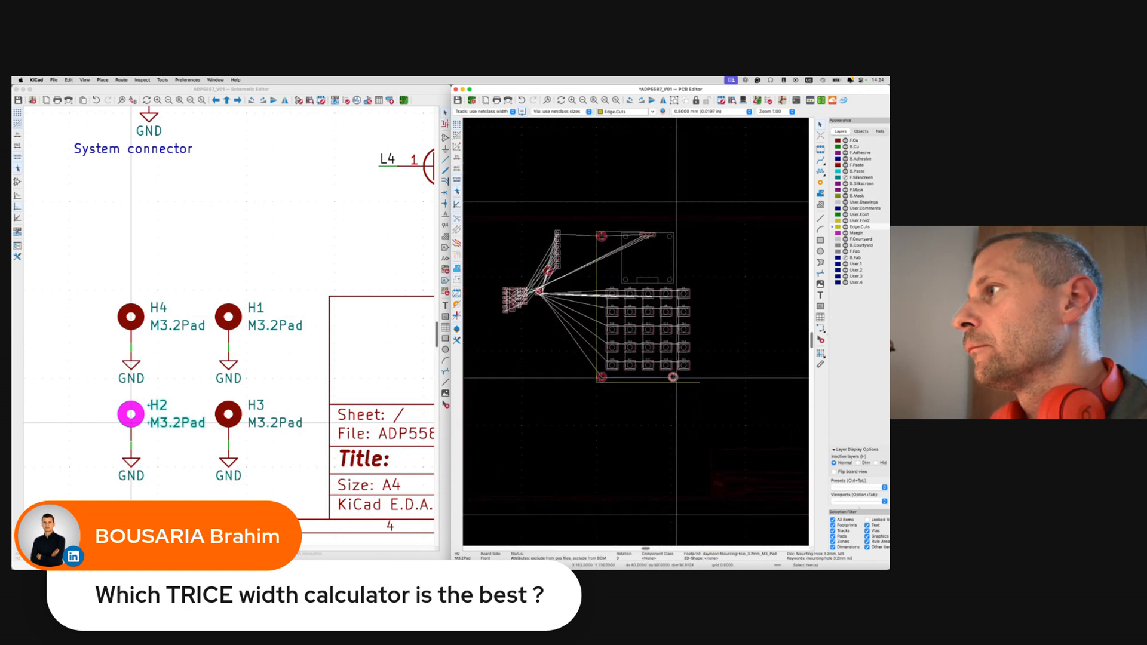
scroll(676, 377, up, 3)
key(shift+p)
text(6)
key(Return)
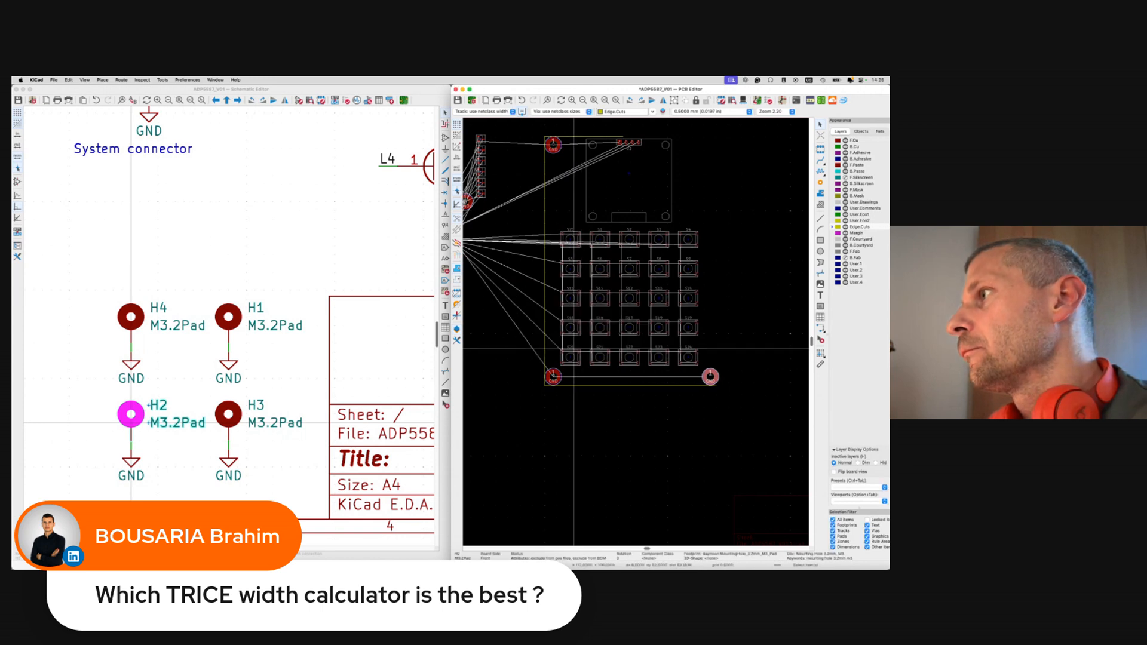
Move mounting hole H4 to the top right, beside the OLED.
scroll(652, 355, up, 2)
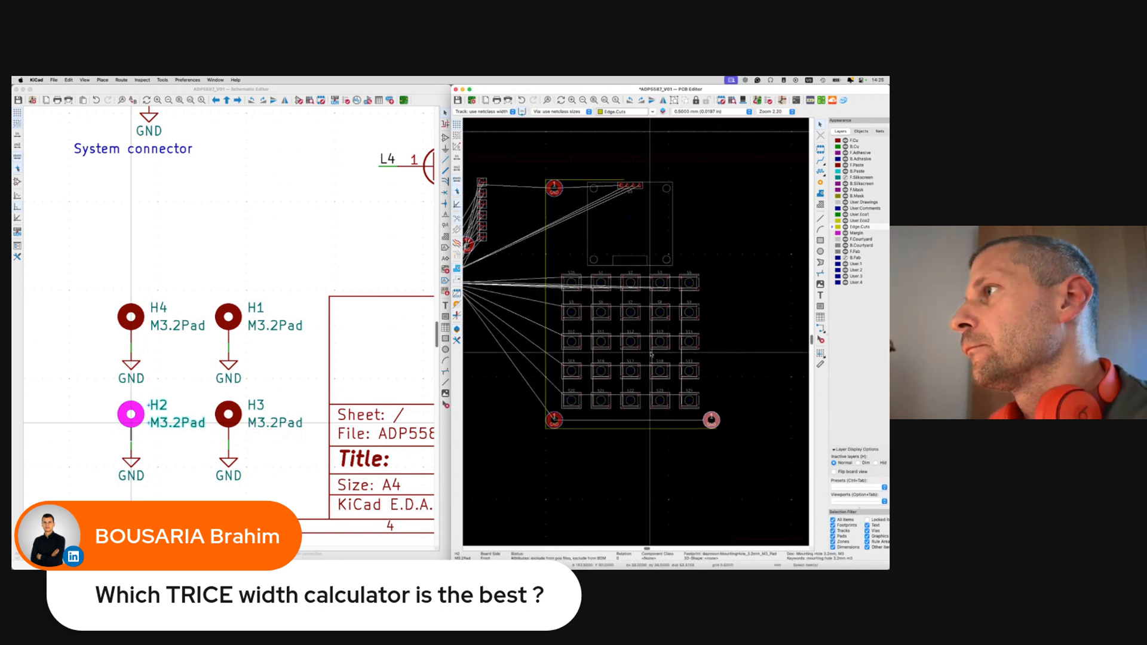
scroll(651, 355, left, 2)
click(519, 245)
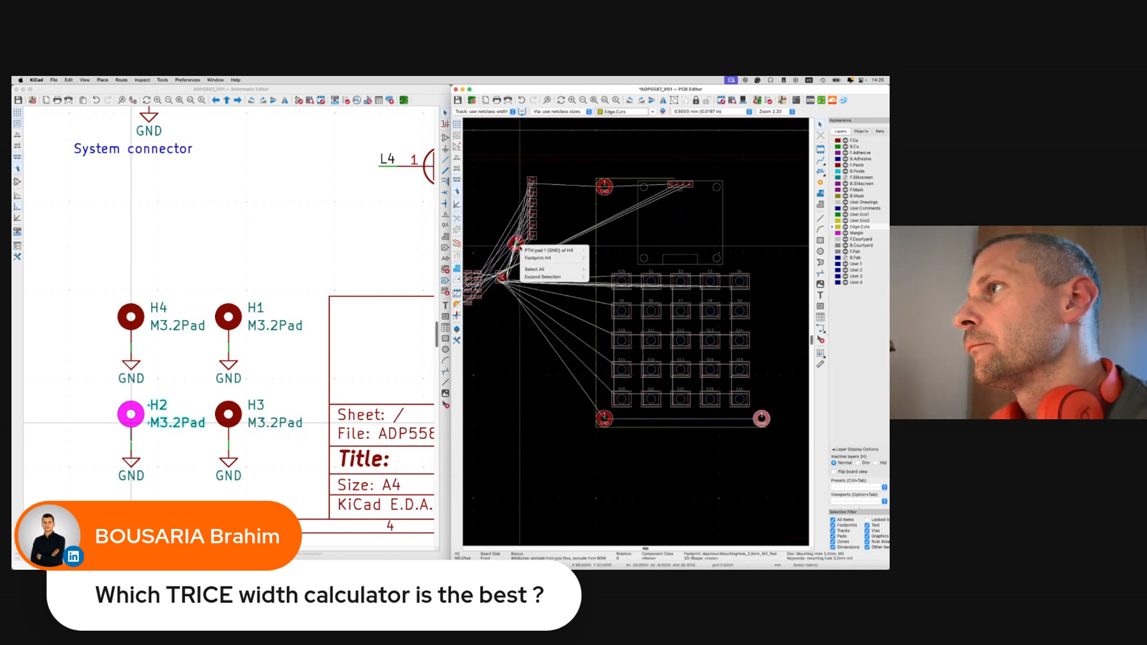
click(526, 258)
key(m)
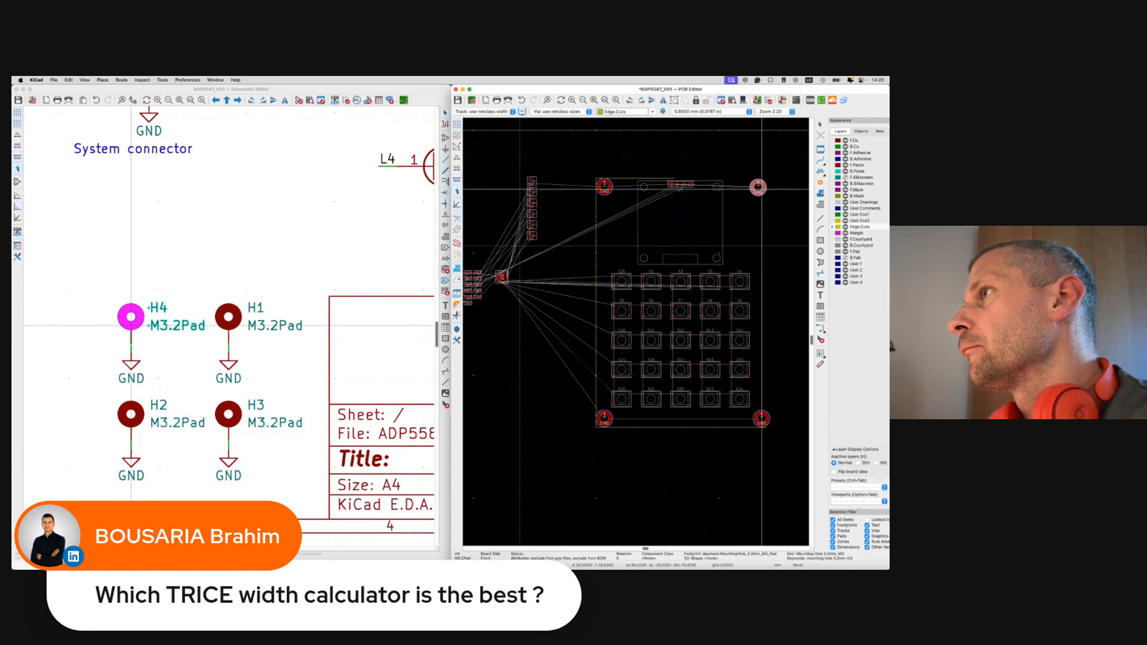
click(758, 185)
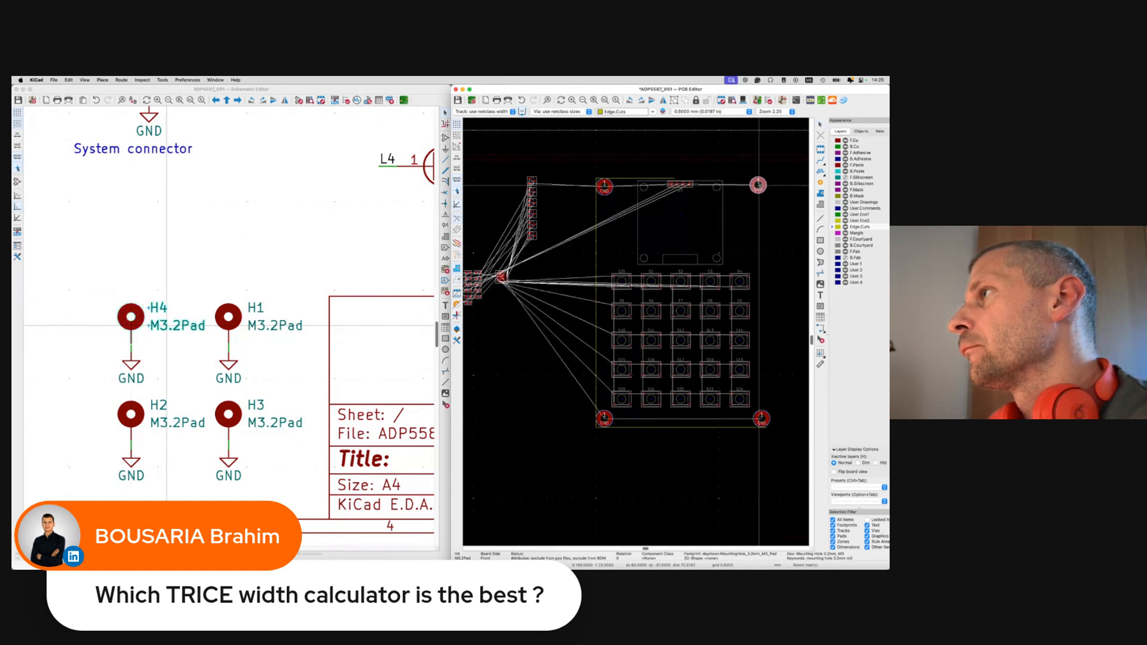
scroll(756, 185, up, 3)
Position H4 exactly 64 mm right of the top-left GND hole H1.
key(shift+p)
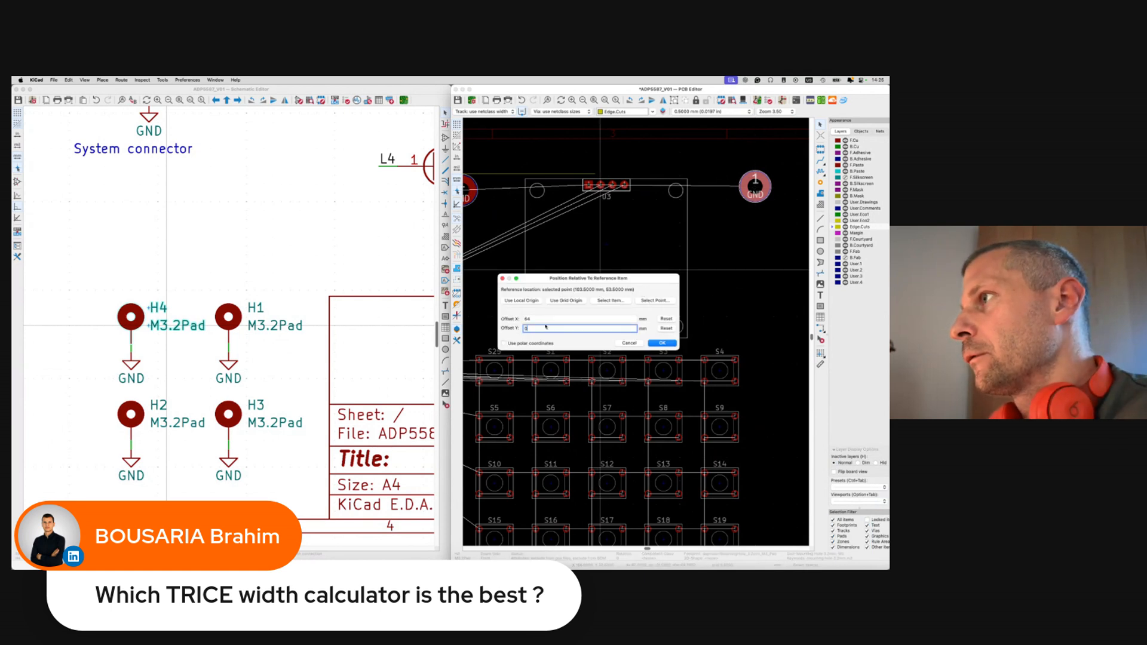
click(654, 300)
click(497, 203)
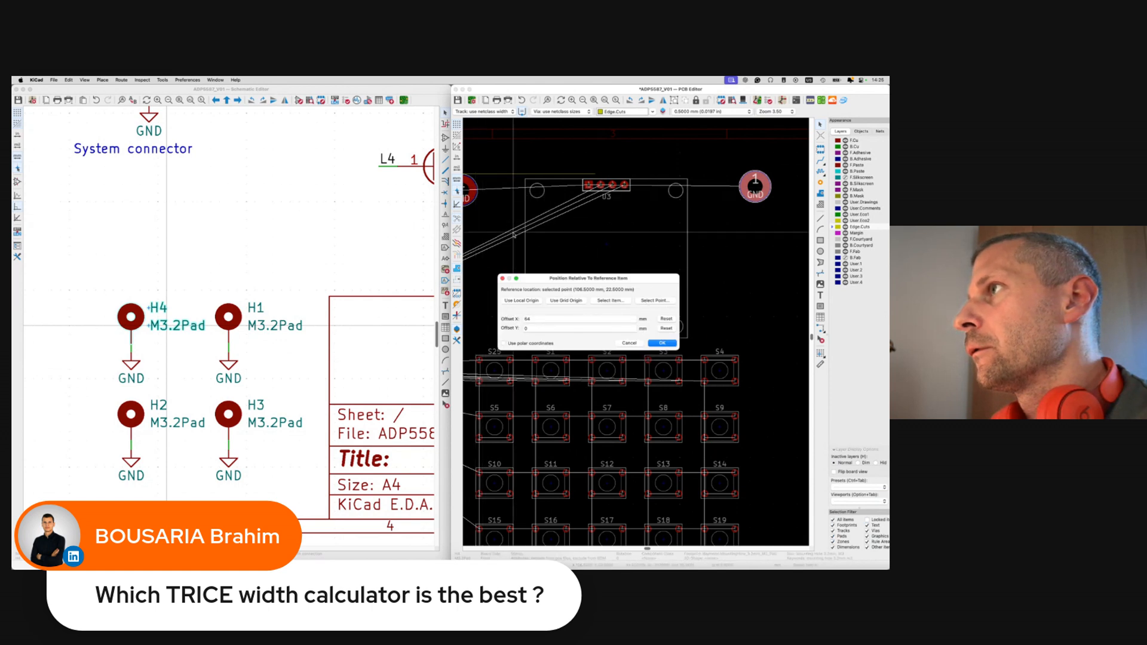
click(647, 302)
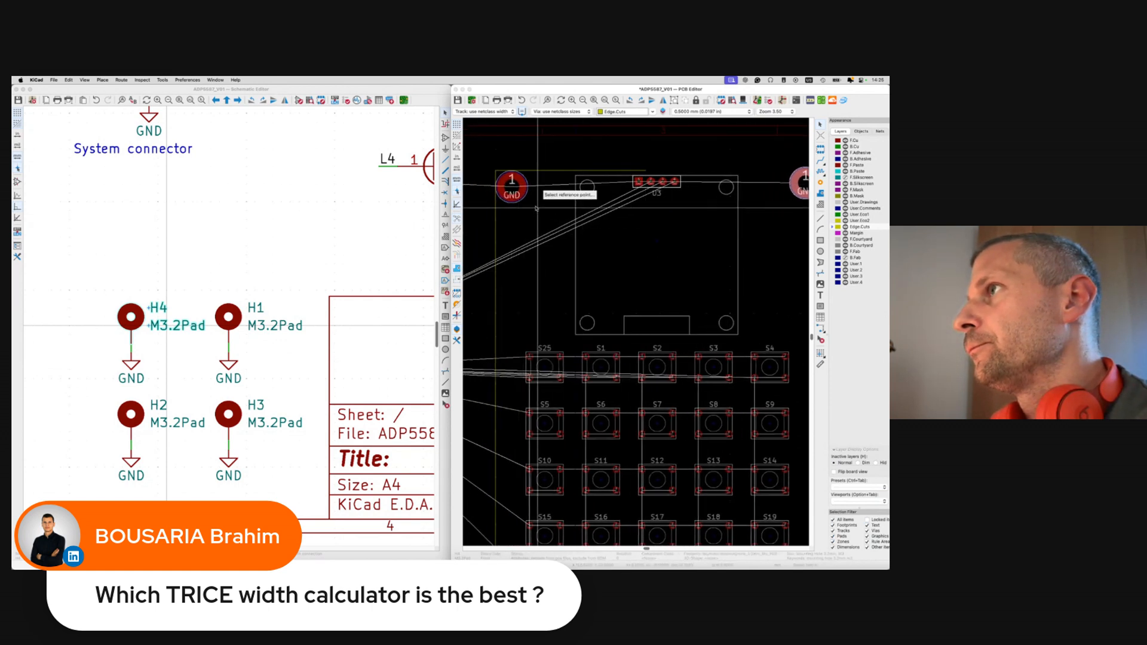
click(513, 189)
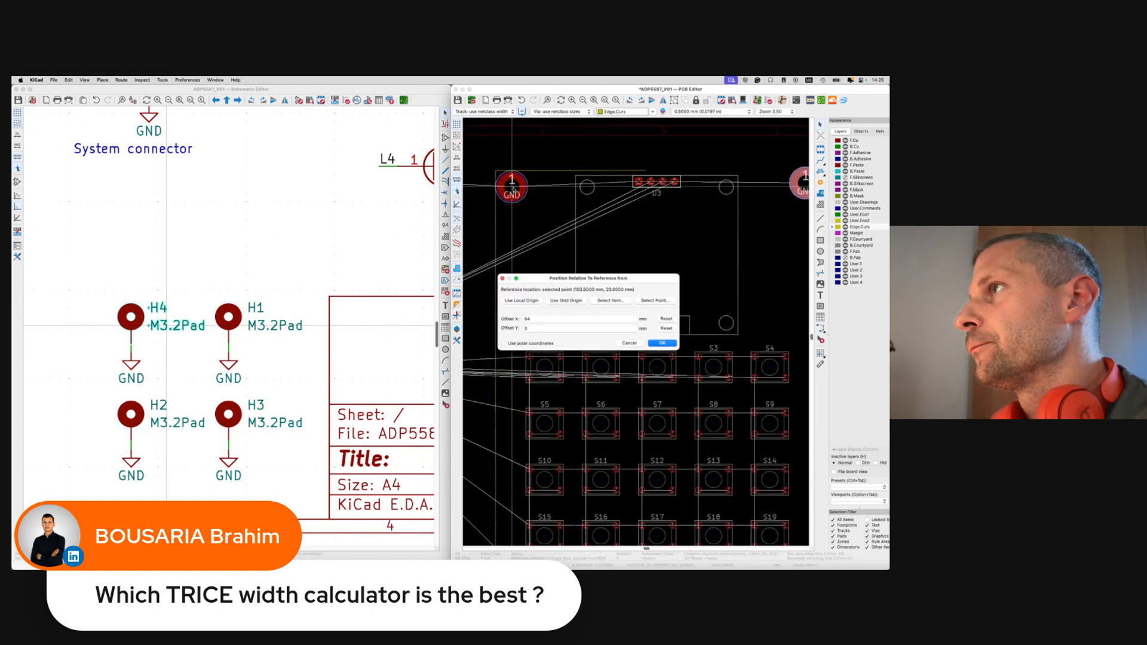
click(662, 343)
Maximize the PCB editor and extend the top and right Edge.Cuts lines to the new corners.
double_click(686, 90)
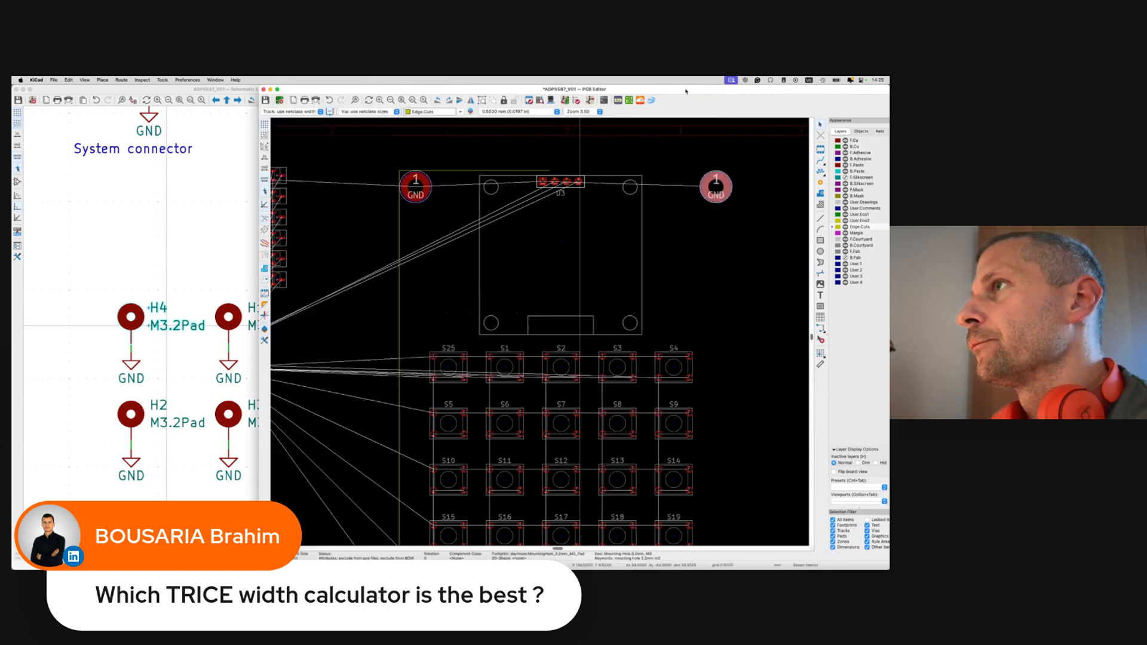
scroll(592, 191, down, 3)
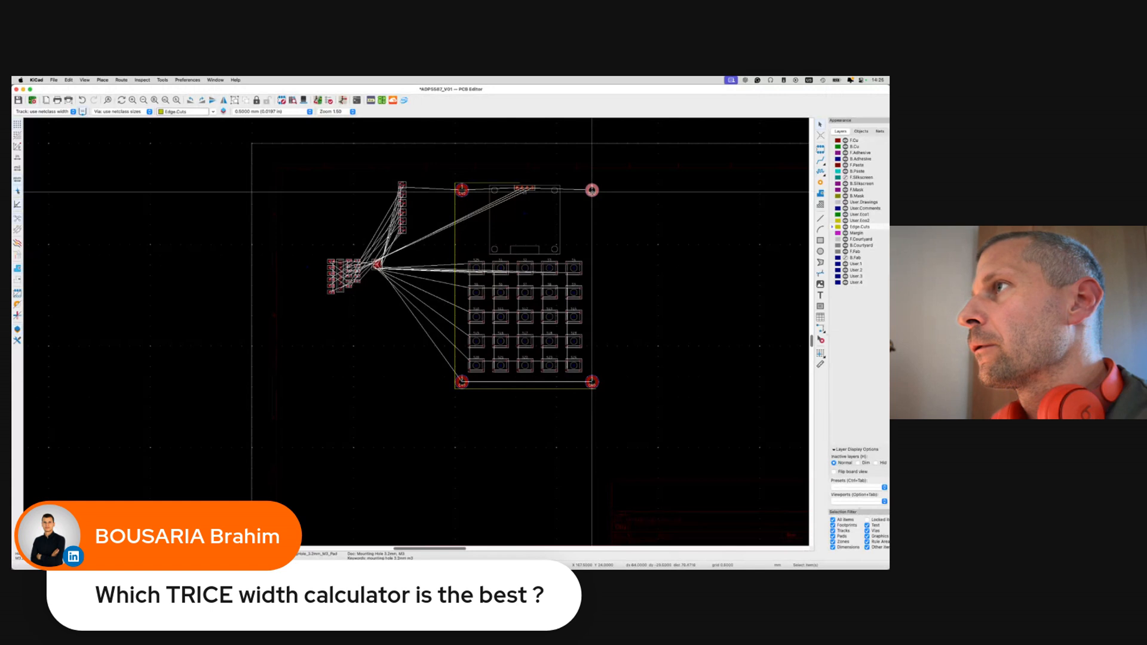
scroll(484, 194, up, 5)
click(313, 196)
drag(651, 196, 696, 196)
click(821, 219)
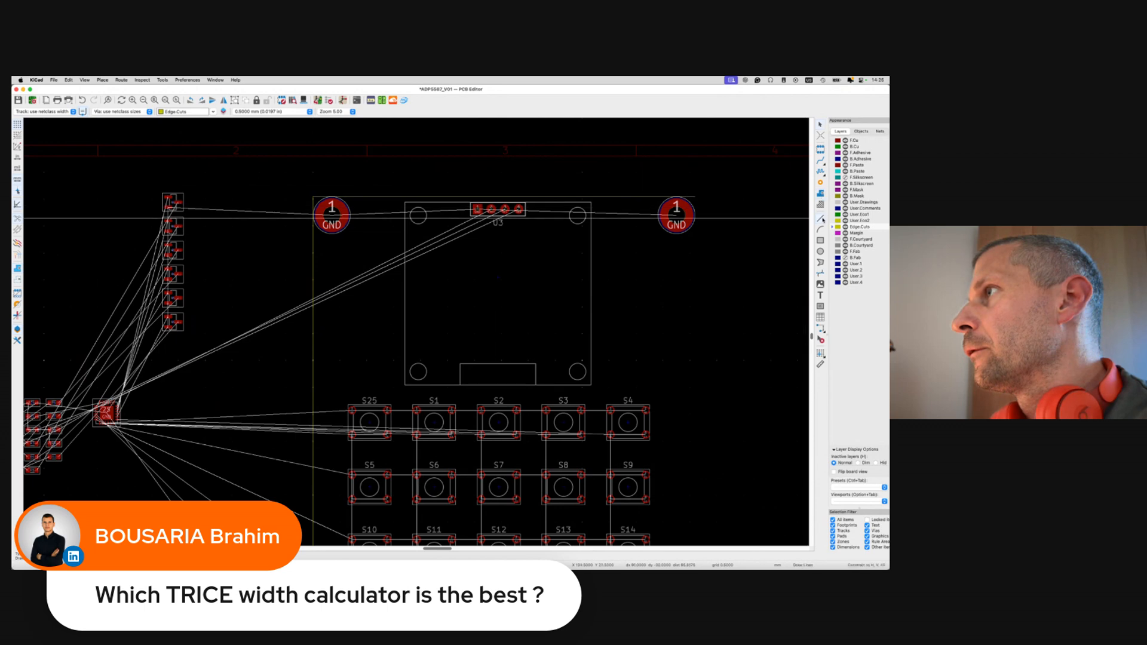
click(696, 196)
middle_drag(677, 422, 678, 364)
scroll(697, 343, down, 5)
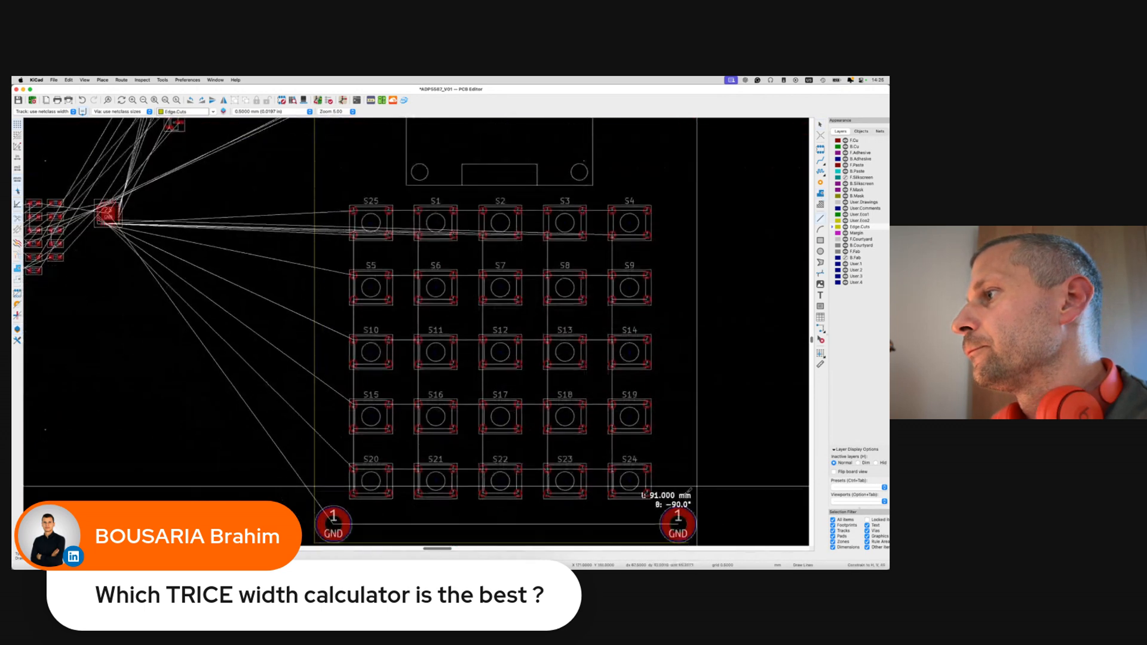
click(689, 461)
key(Escape)
key(Escape)
Save the board with the adjusted edge lines.
click(672, 460)
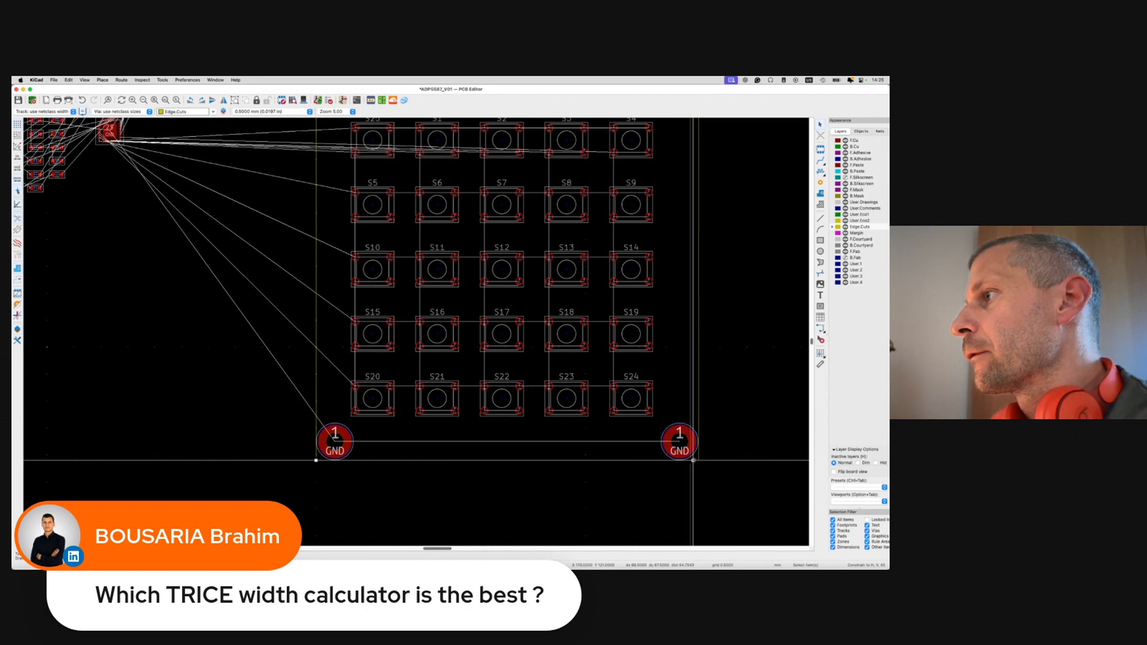
key(Escape)
key(super+s)
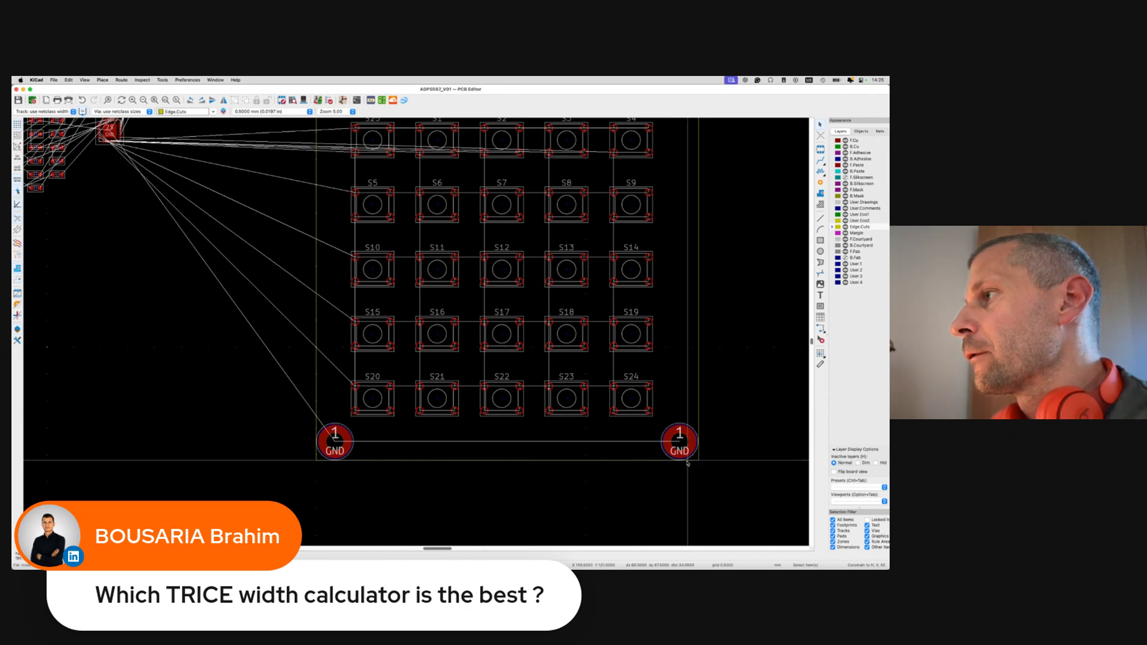
scroll(687, 462, down, 3)
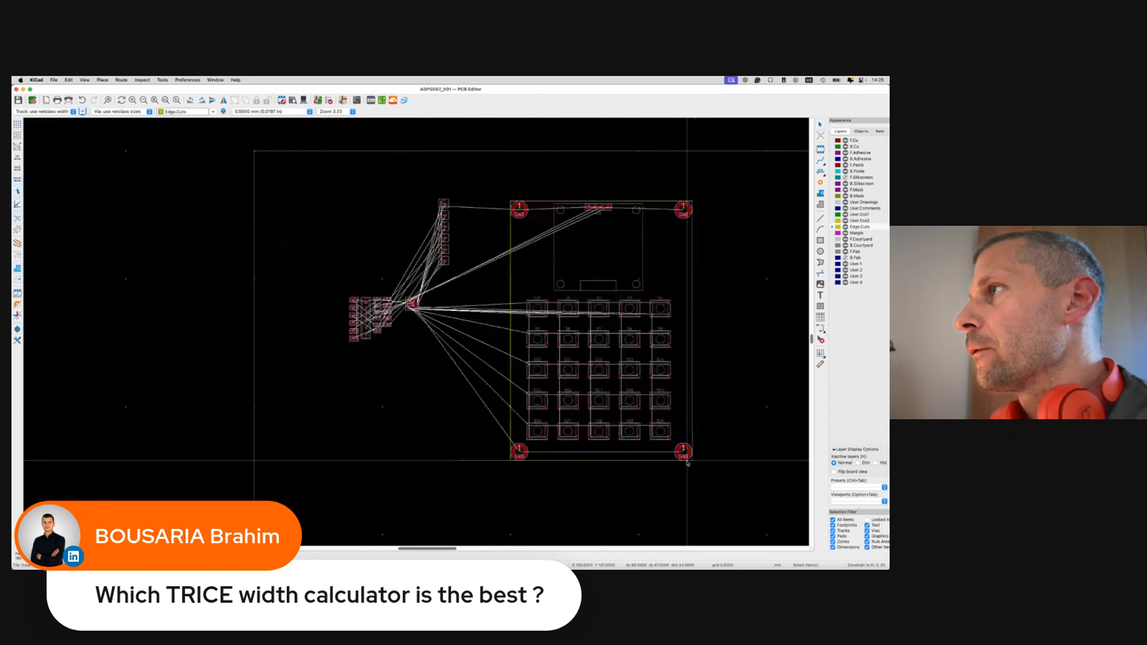
Delete the right, bottom, left and top Edge.Cuts lines.
click(693, 431)
key(Delete)
click(678, 462)
key(Delete)
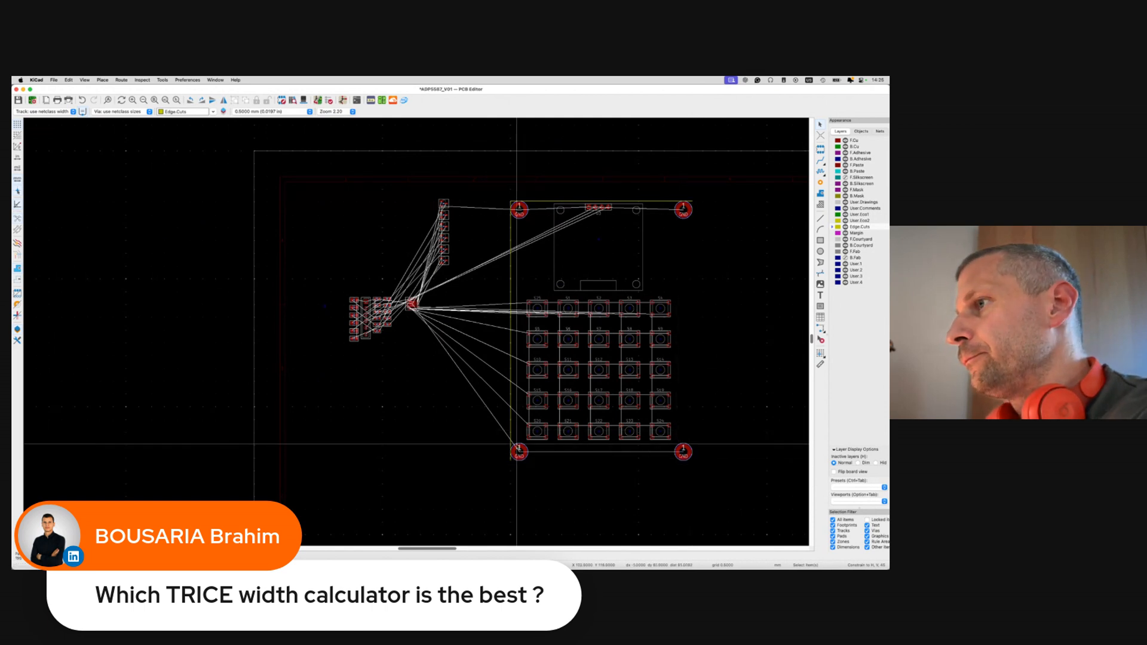
click(511, 436)
key(Delete)
click(549, 201)
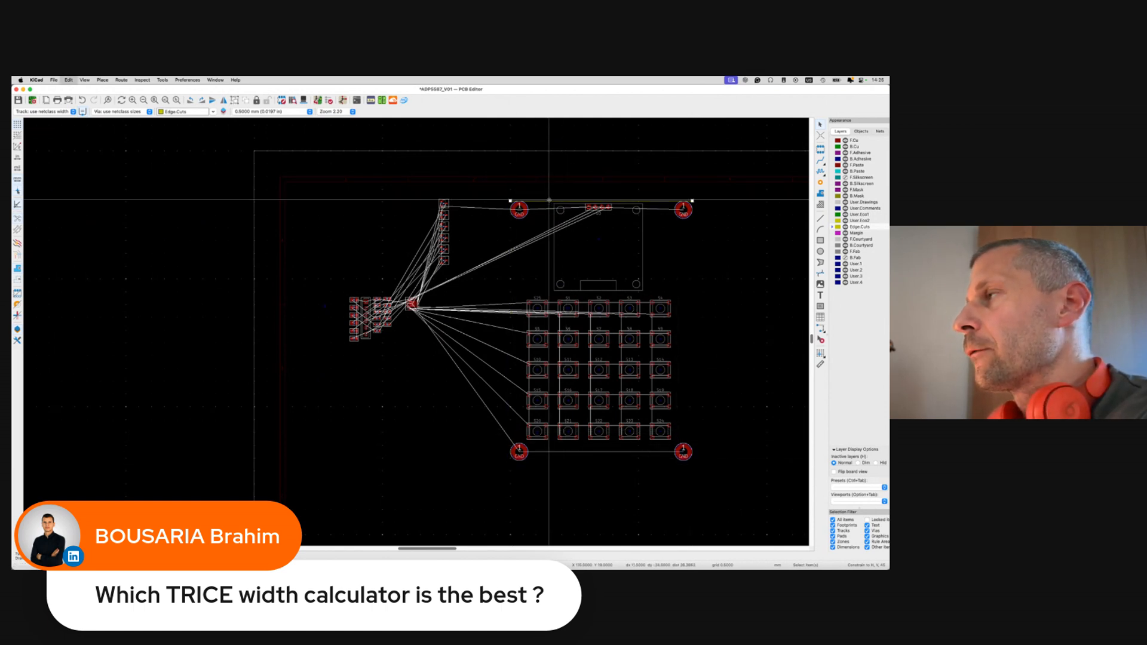
key(Delete)
Draw a rectangular Edge.Cuts outline from the top-left GND pad to the bottom-right corner.
click(822, 241)
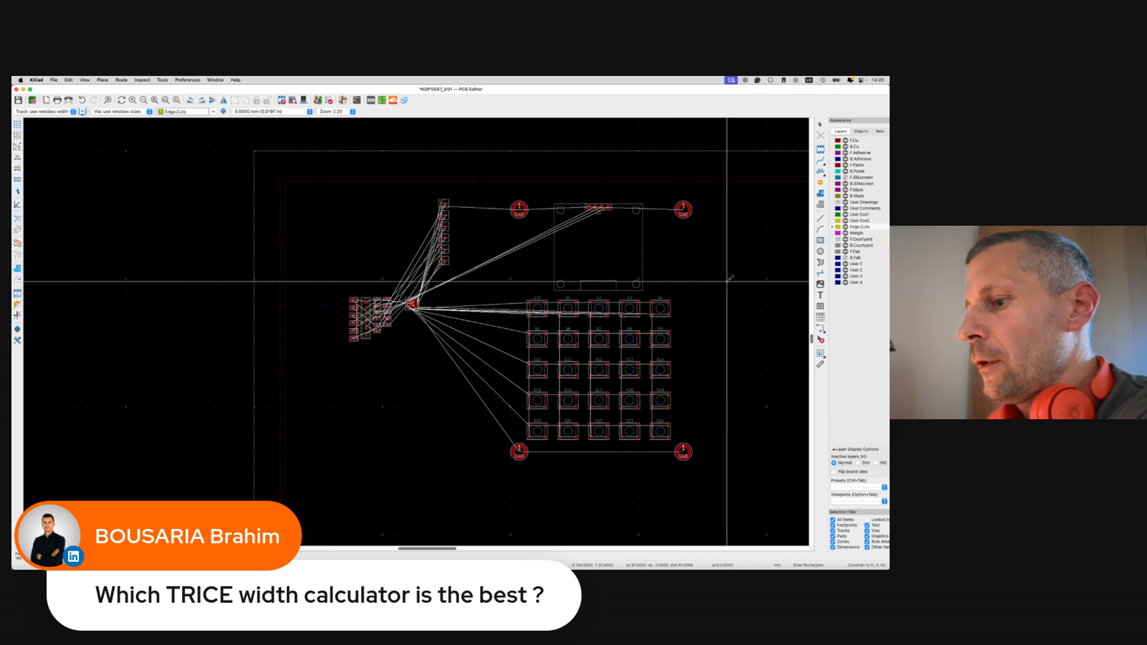
scroll(509, 201, up, 4)
click(510, 202)
scroll(528, 310, right, 10)
scroll(527, 310, down, 5)
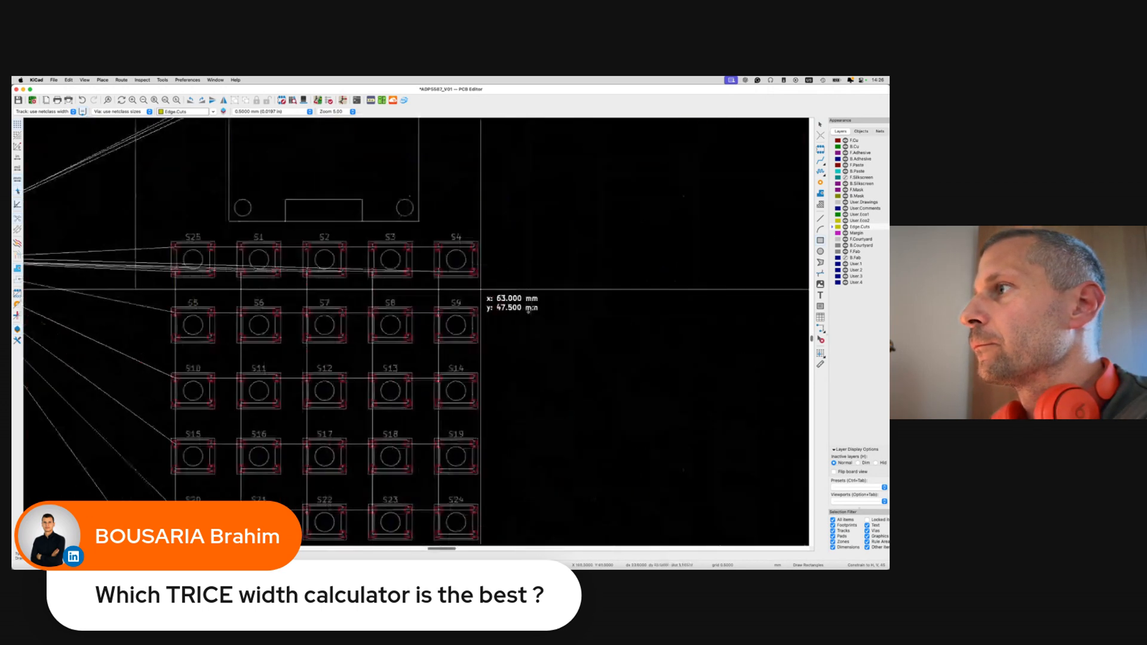
scroll(382, 425, left, 2)
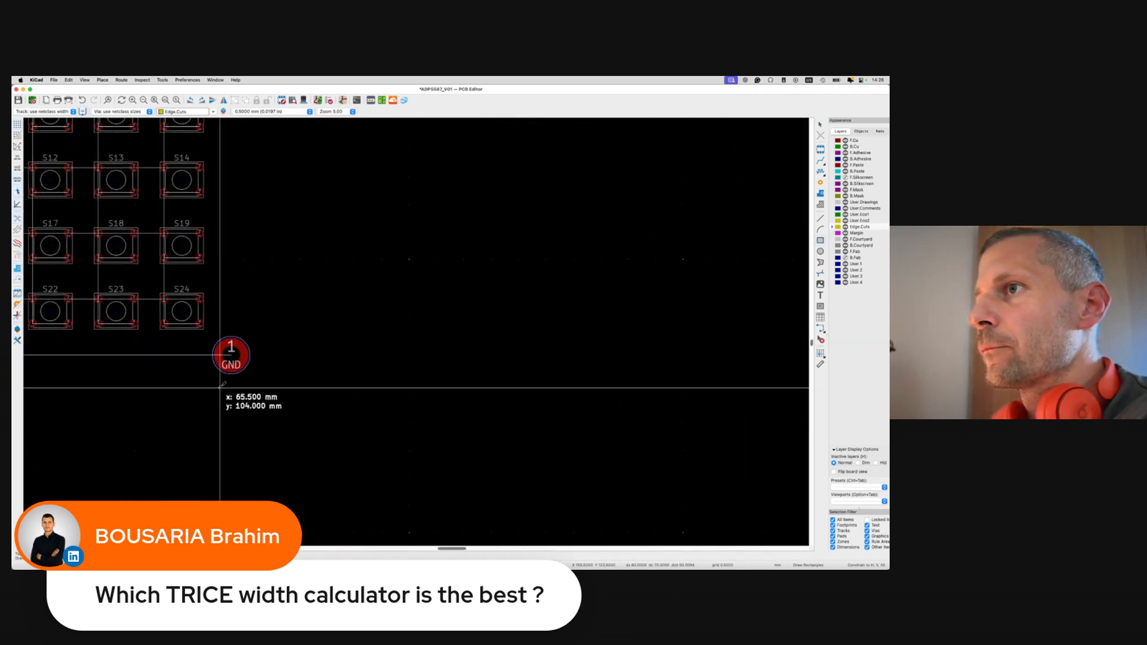
click(251, 374)
key(Escape)
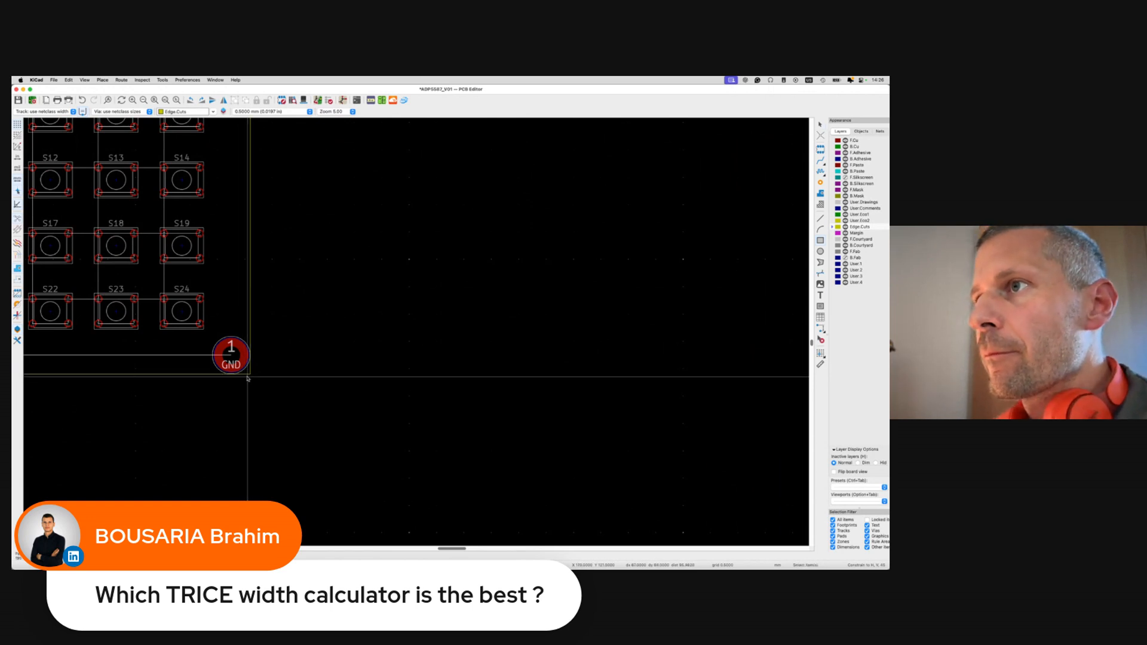
Fillet the board outline's corners with a 3.5 mm radius and save the board.
right_click(247, 377)
click(248, 376)
click(249, 374)
right_click(248, 376)
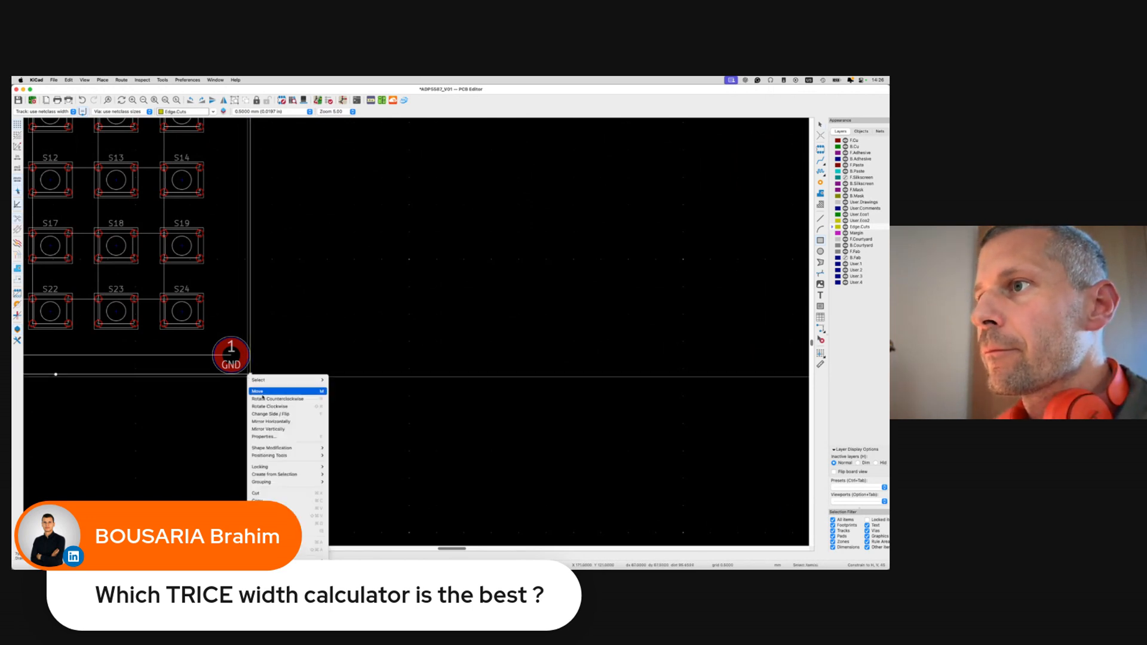
mouse_move(281, 448)
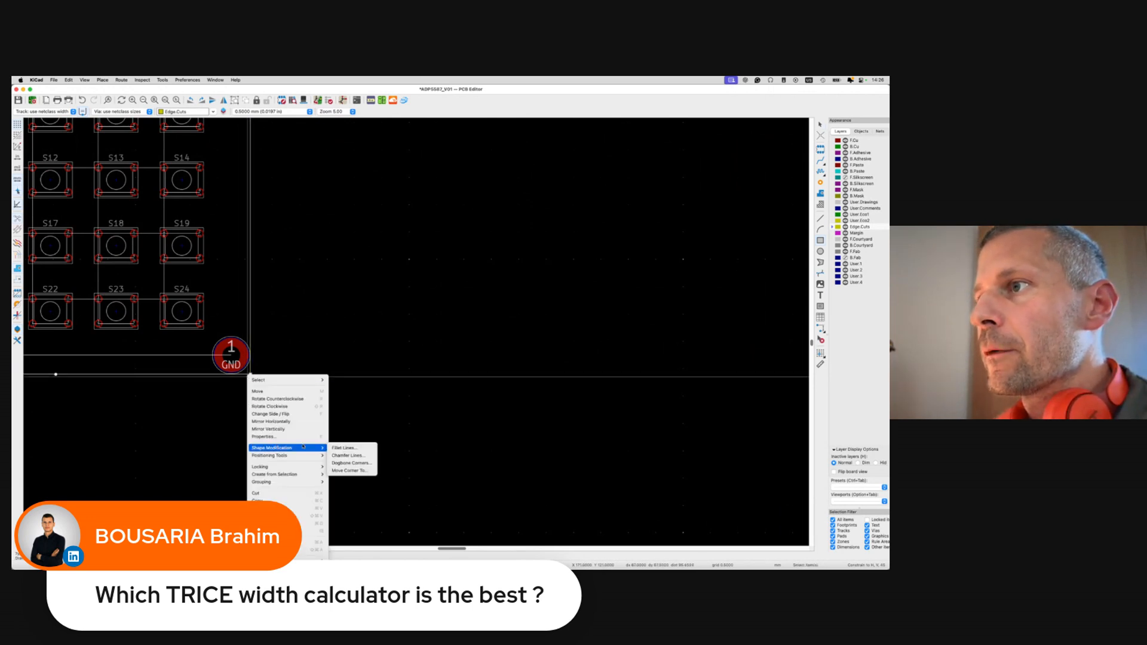
click(350, 448)
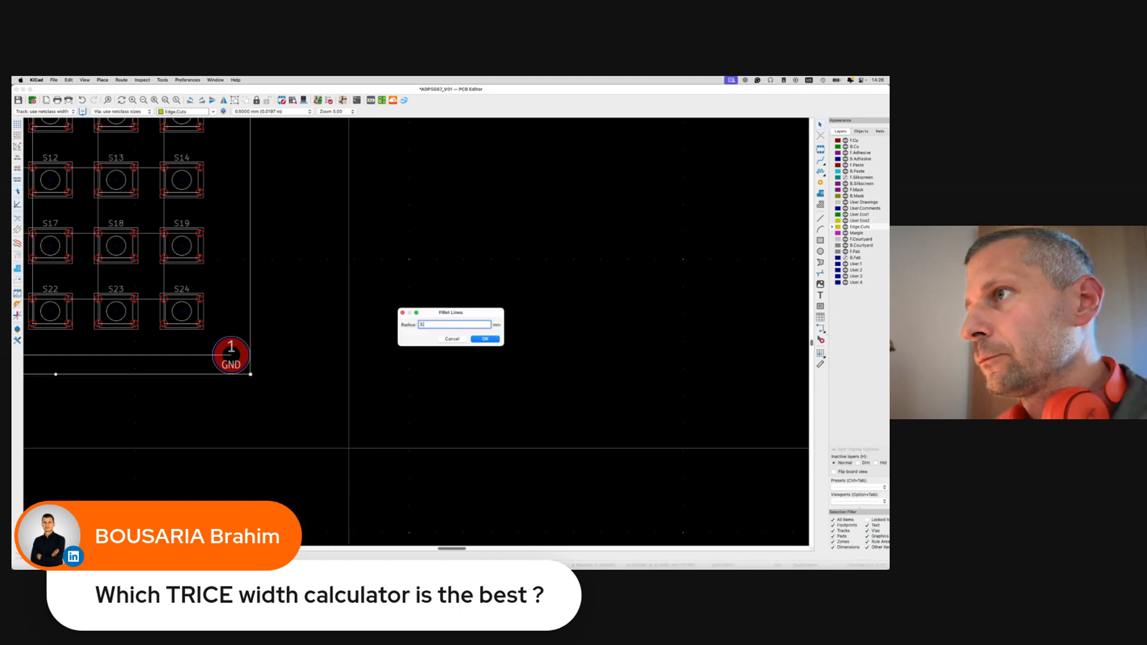
key(Return)
key(super+s)
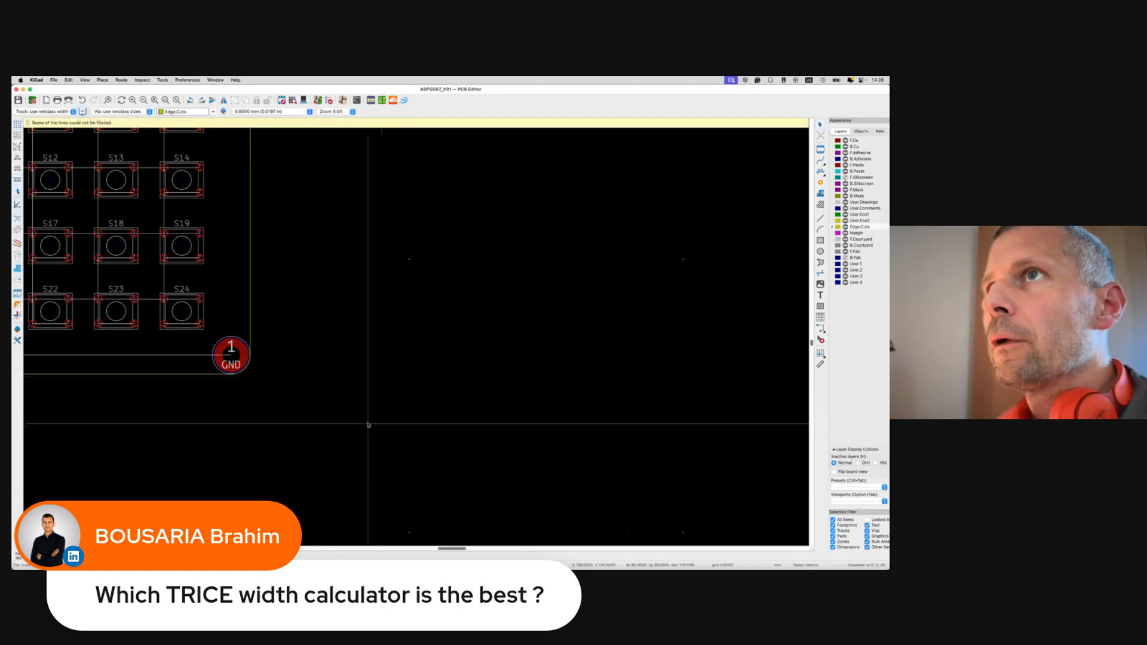
scroll(291, 435, down, 4)
scroll(291, 435, up, 5)
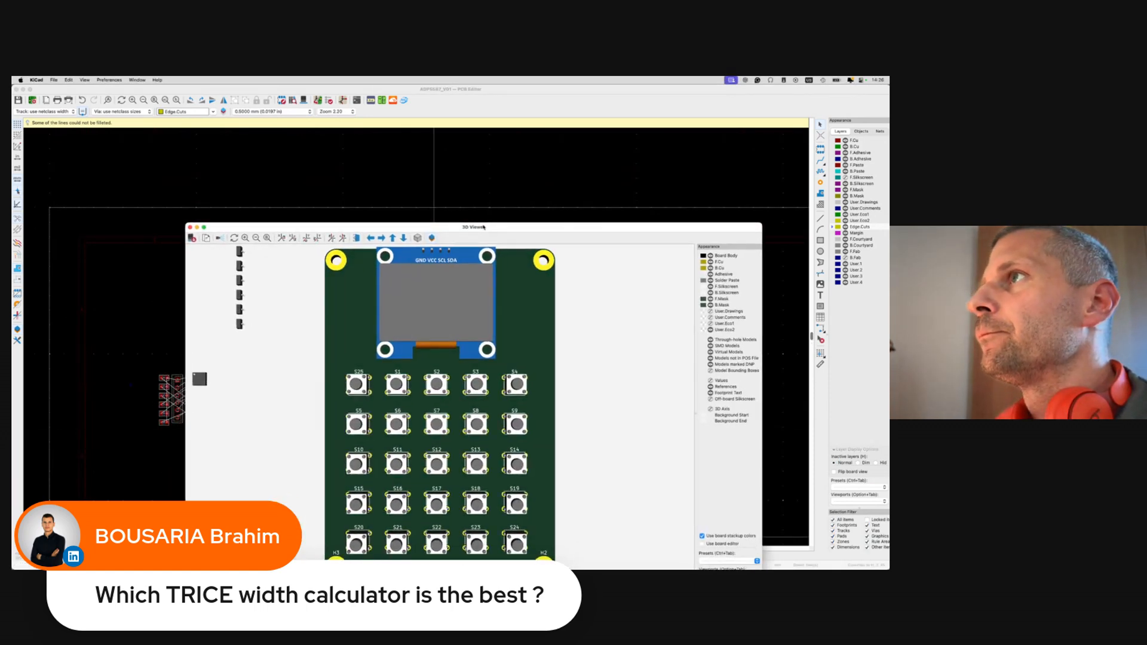
scroll(469, 312, down, 5)
drag(532, 379, 535, 462)
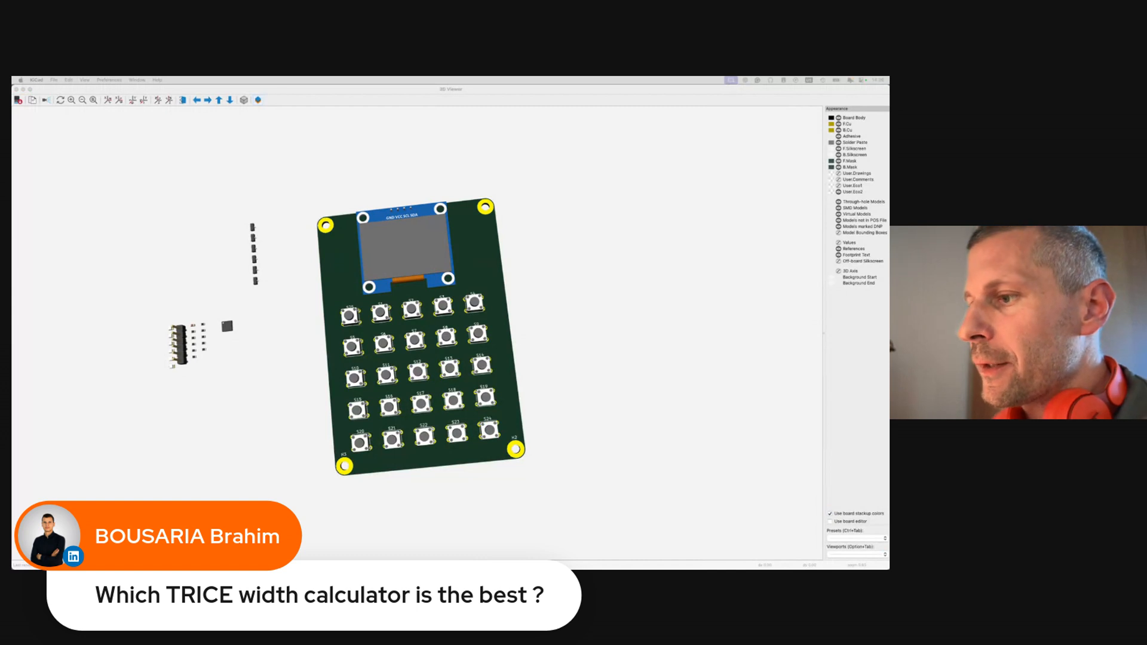
drag(413, 308, 350, 397)
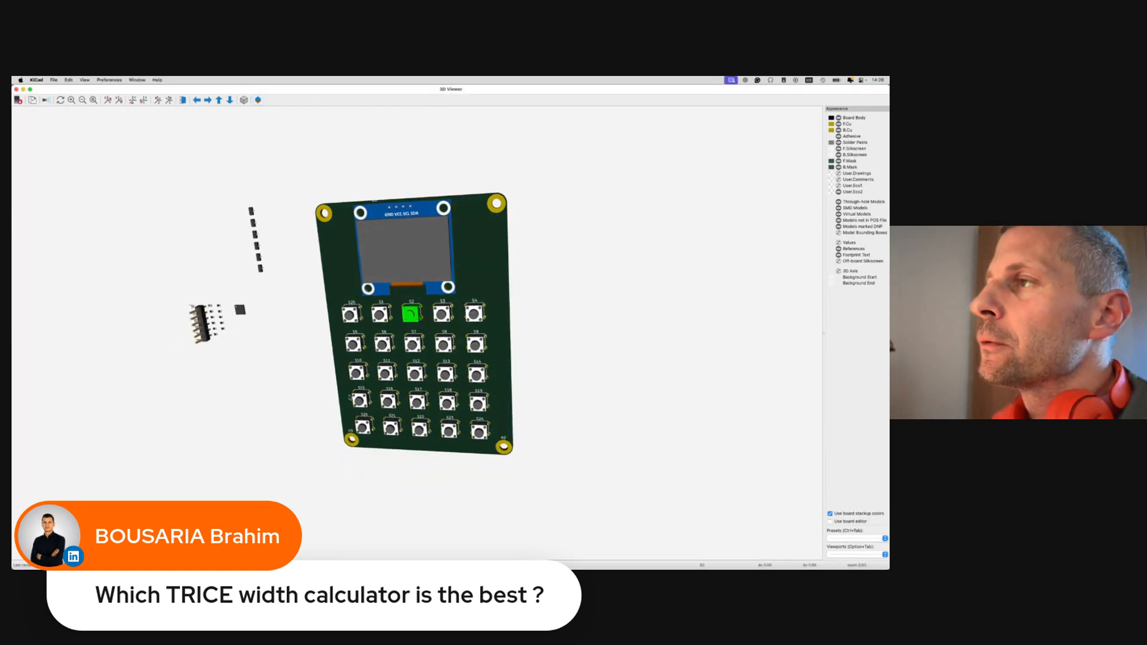
drag(550, 325, 317, 282)
drag(284, 319, 517, 323)
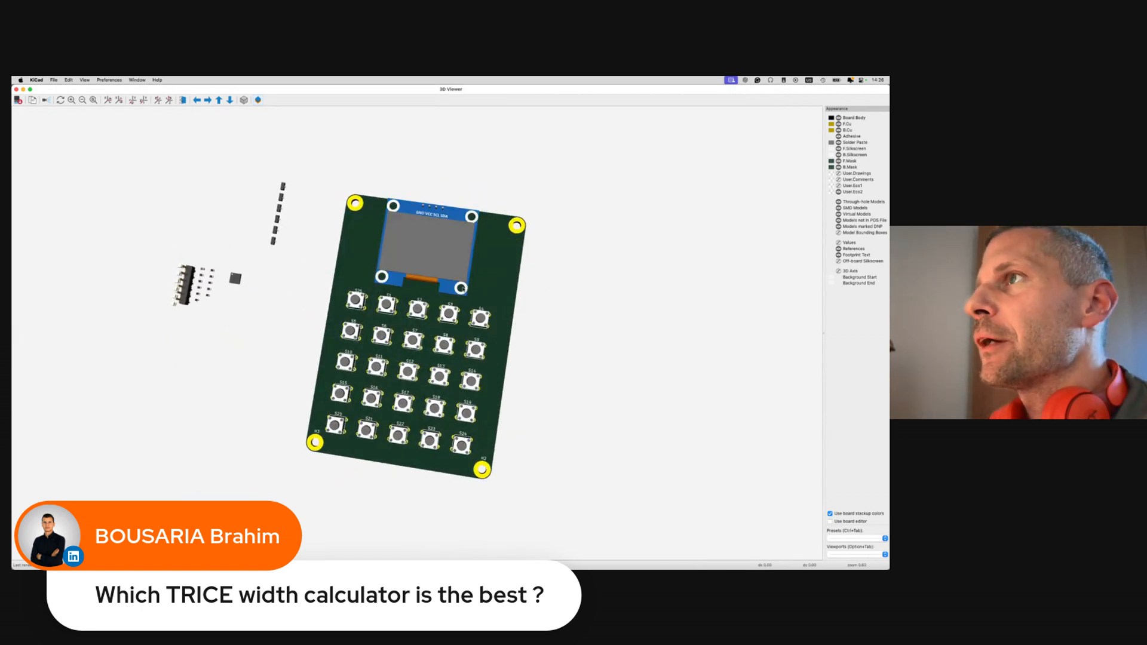
scroll(461, 289, up, 5)
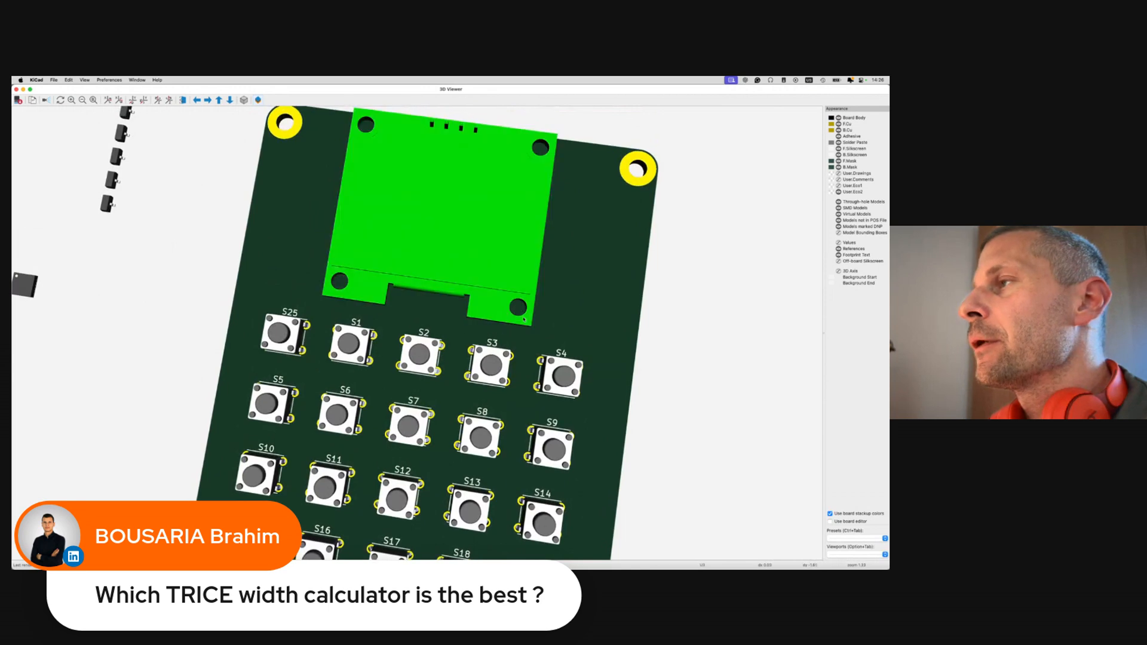
drag(520, 311, 468, 302)
right_click(657, 305)
click(651, 303)
mouse_move(645, 301)
mouse_down()
mouse_move(496, 285)
mouse_move(626, 297)
mouse_up()
drag(365, 317, 251, 329)
drag(338, 378, 582, 335)
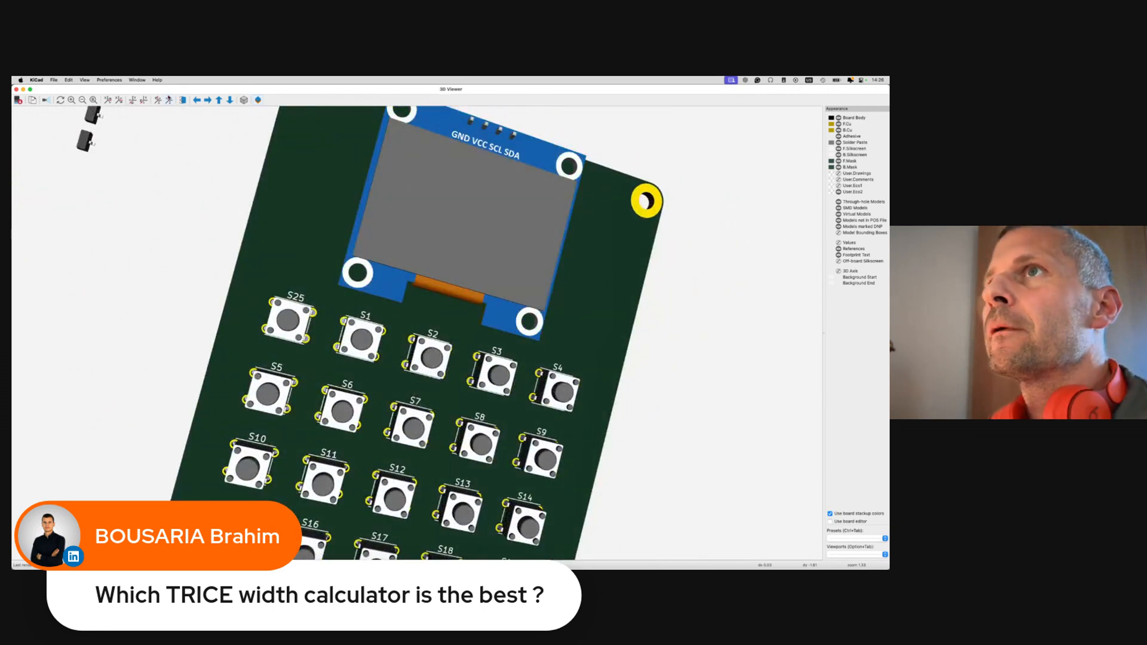
click(17, 90)
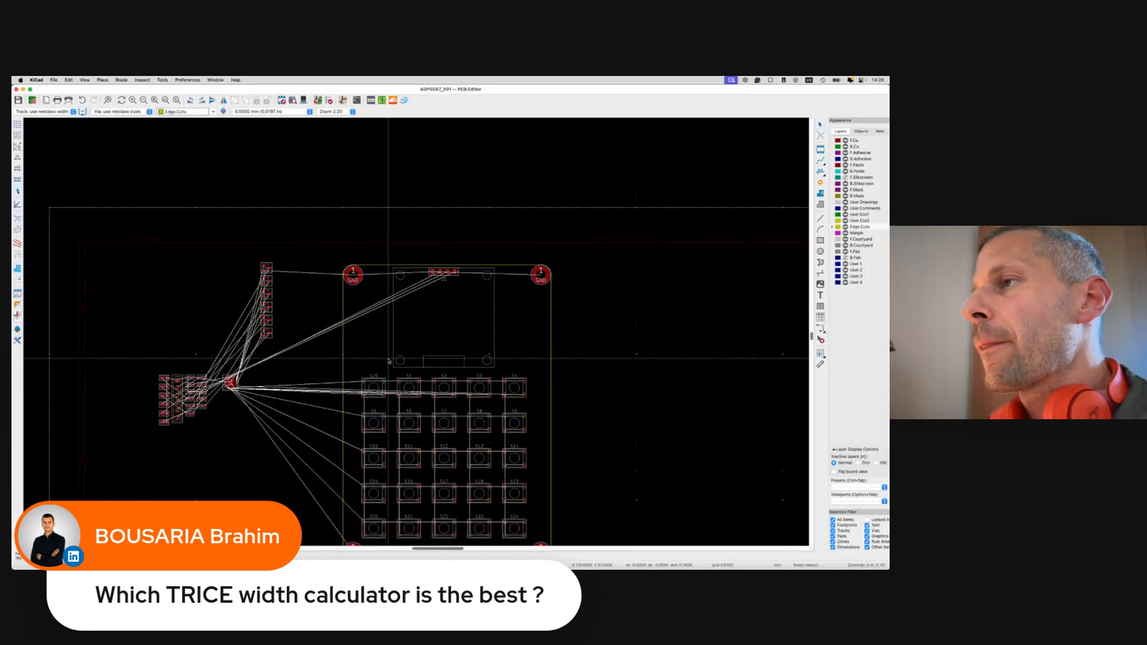
scroll(389, 358, up, 5)
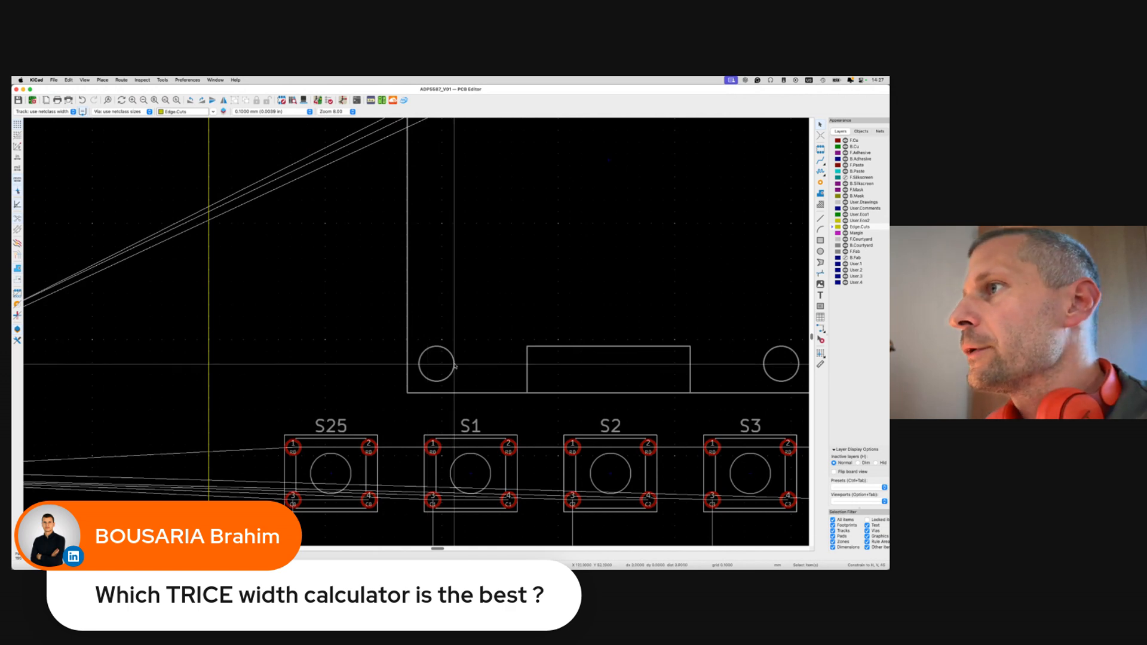
scroll(455, 366, down, 5)
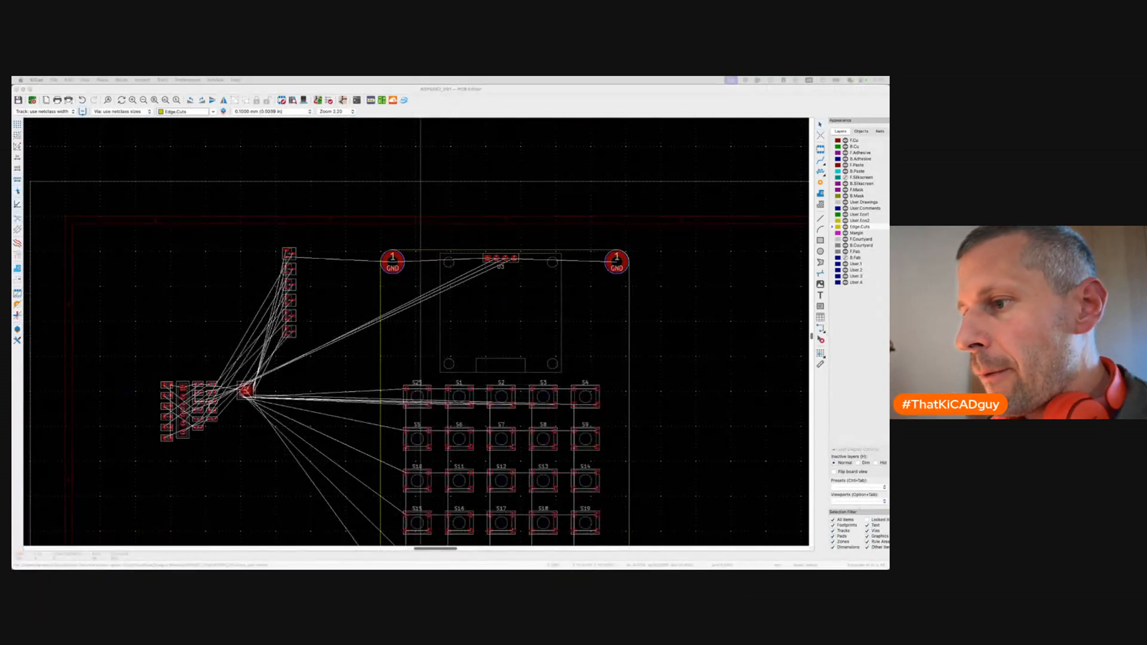
Add an M3.2 mounting hole symbol under the OLED display in the schematic.
key(super+grave)
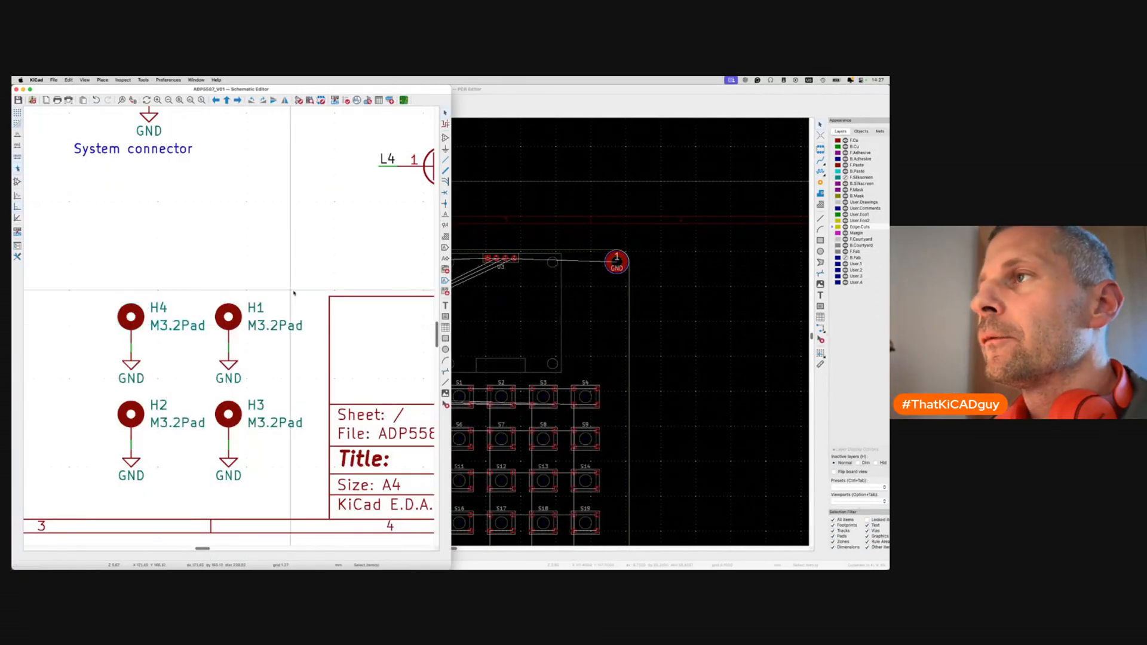
scroll(293, 291, down, 3)
double_click(346, 93)
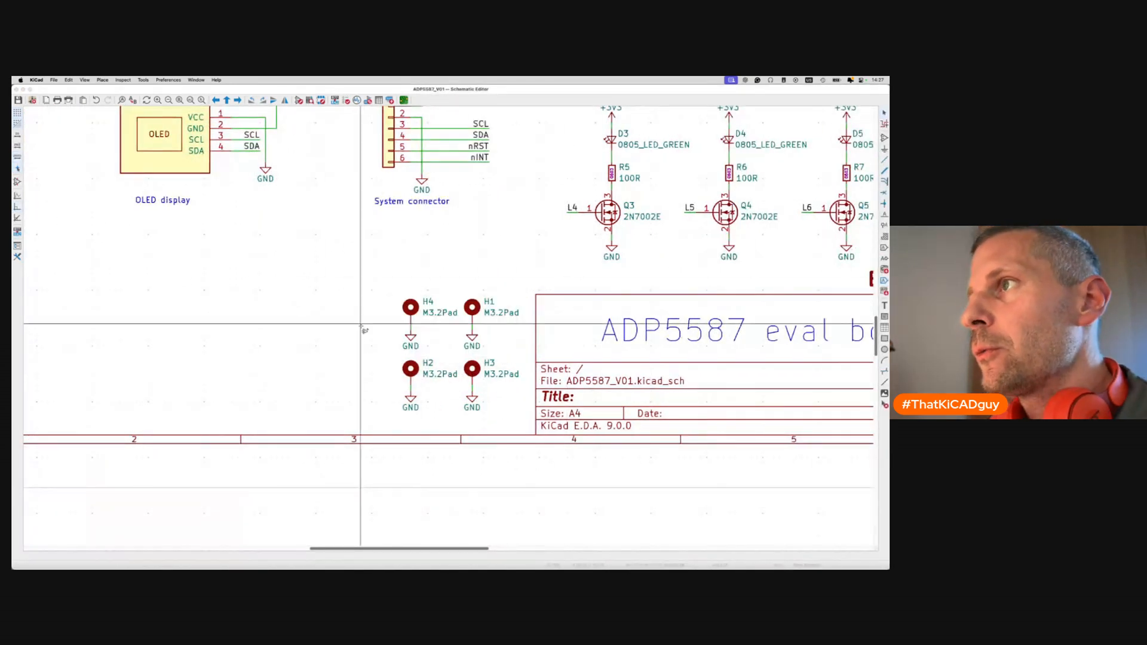
key(a)
text(m)
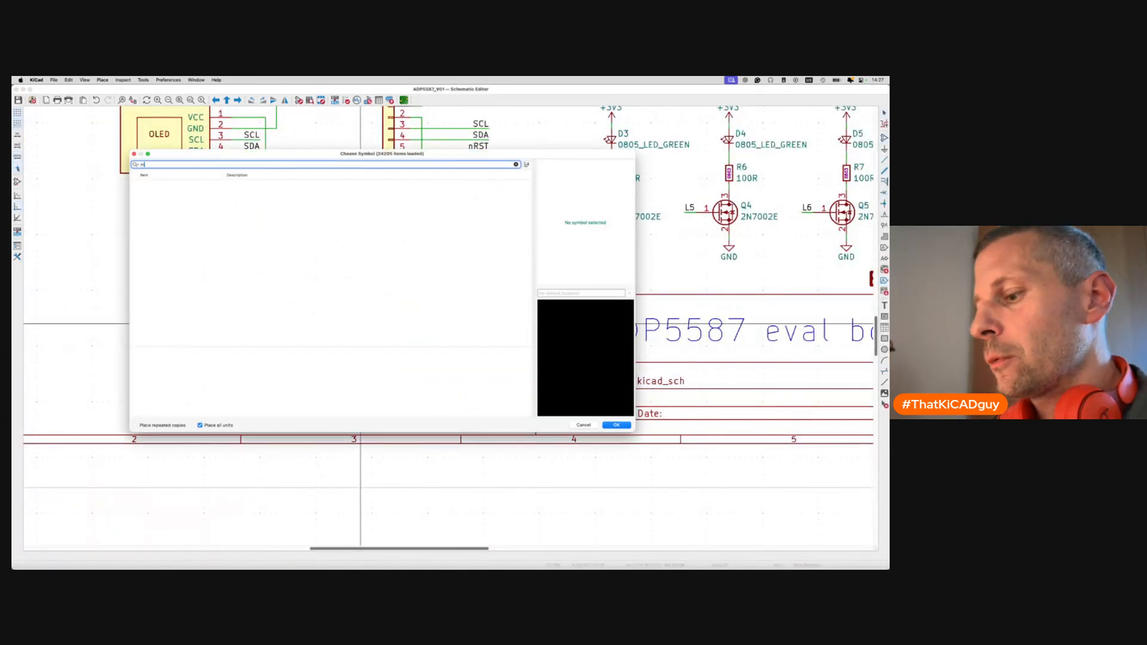
text(ount)
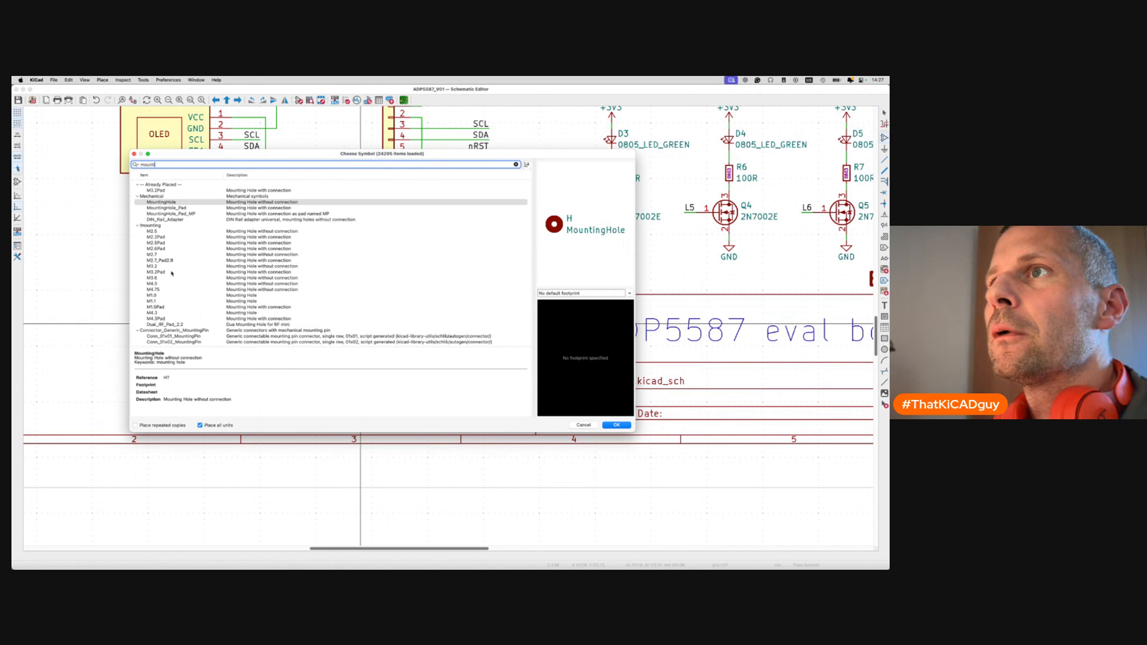
double_click(157, 267)
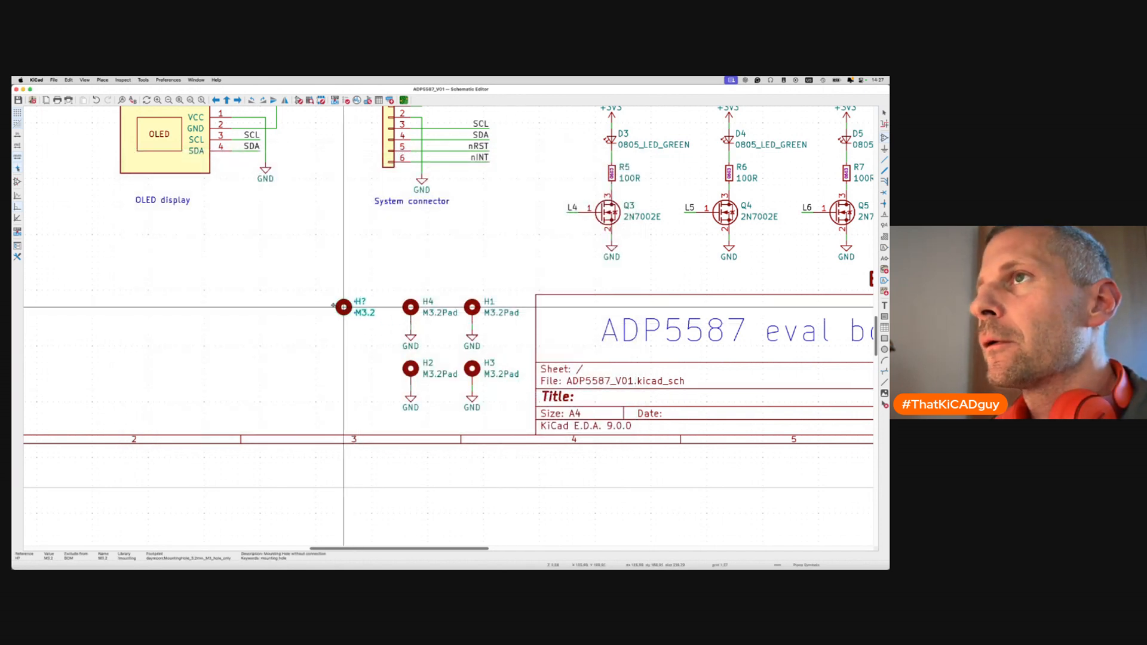
click(126, 229)
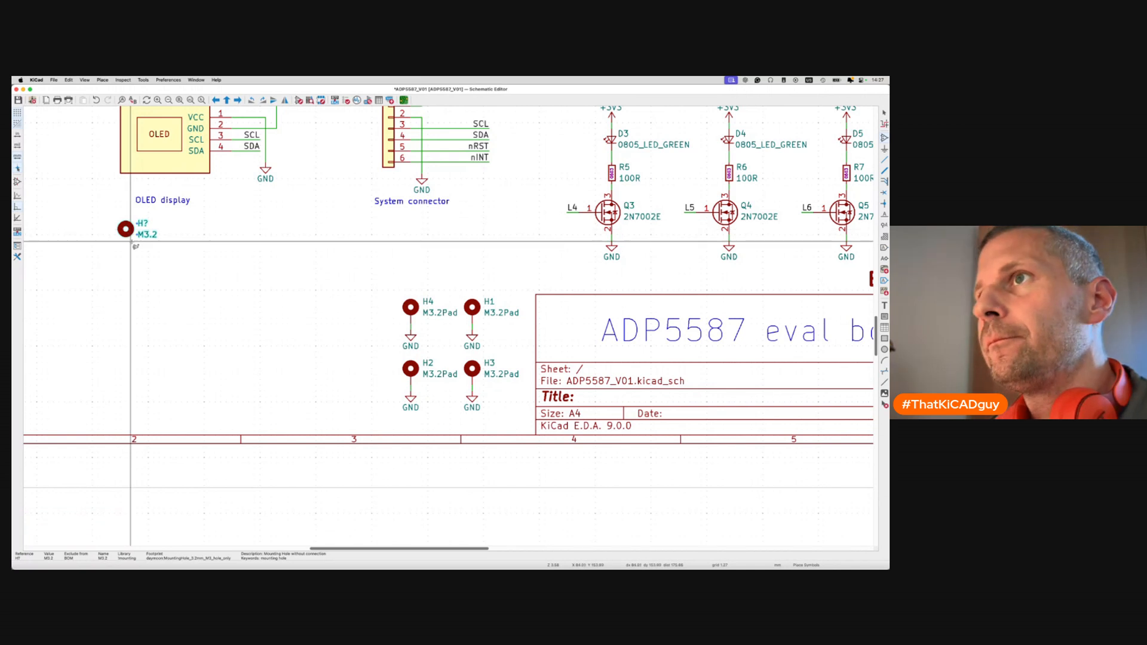
Duplicate the mounting hole, annotate the pair as H5 and H6, and start the PCB update.
key(ctrl+d)
click(192, 230)
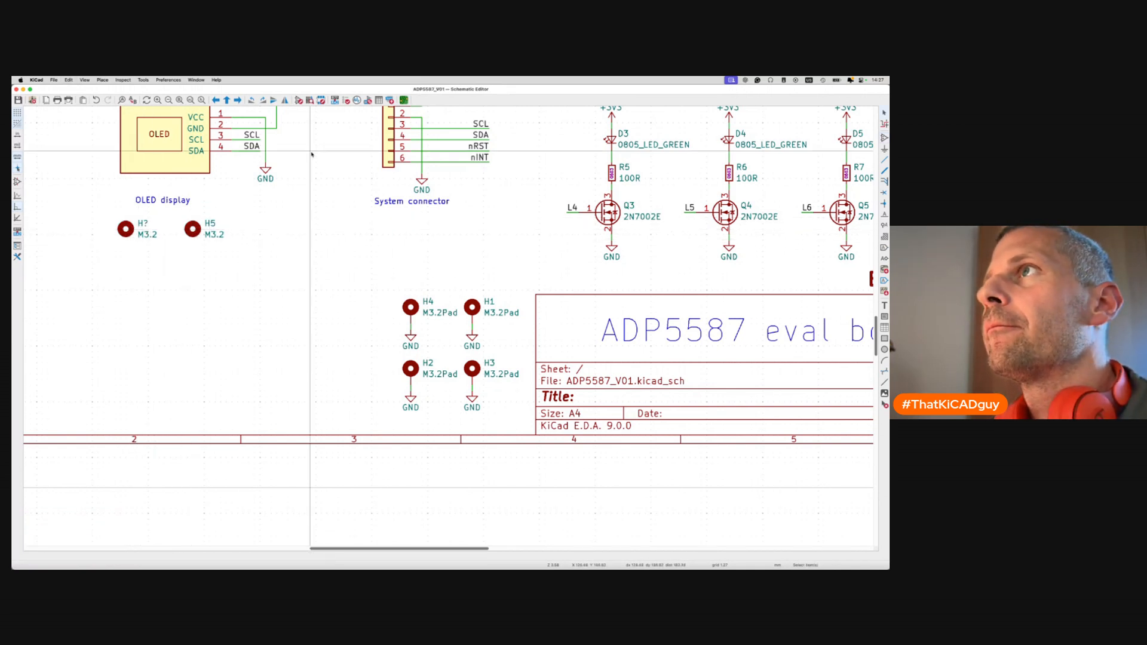
click(335, 101)
click(349, 323)
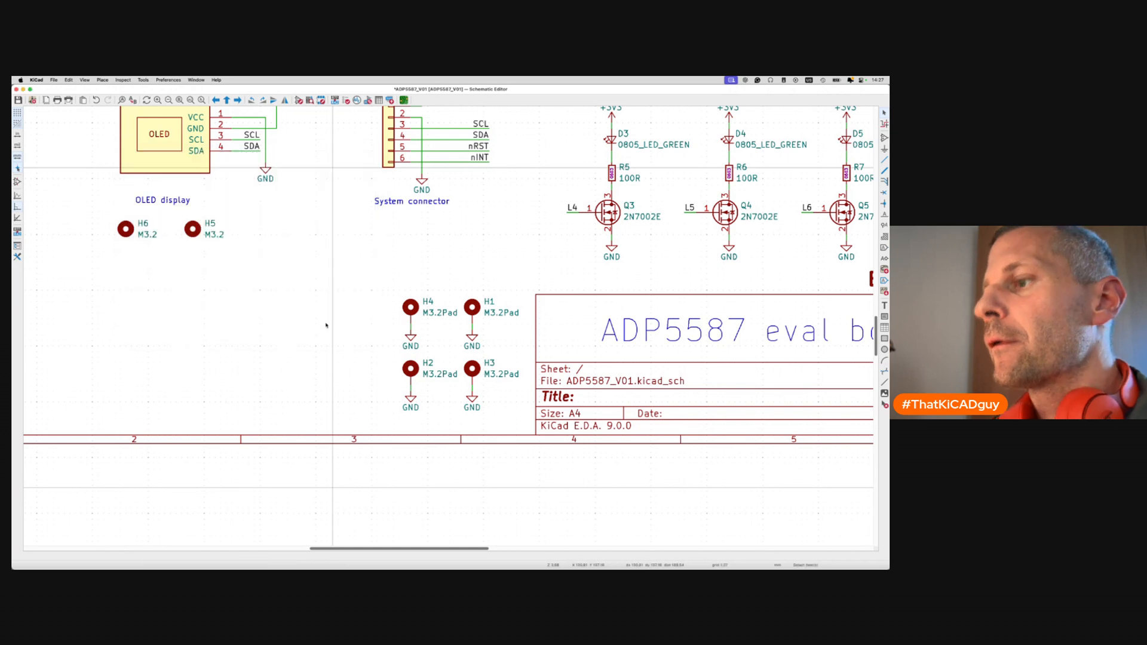
key(F8)
Apply the PCB update, drop the new holes near the OLED, and move H6 left.
click(353, 316)
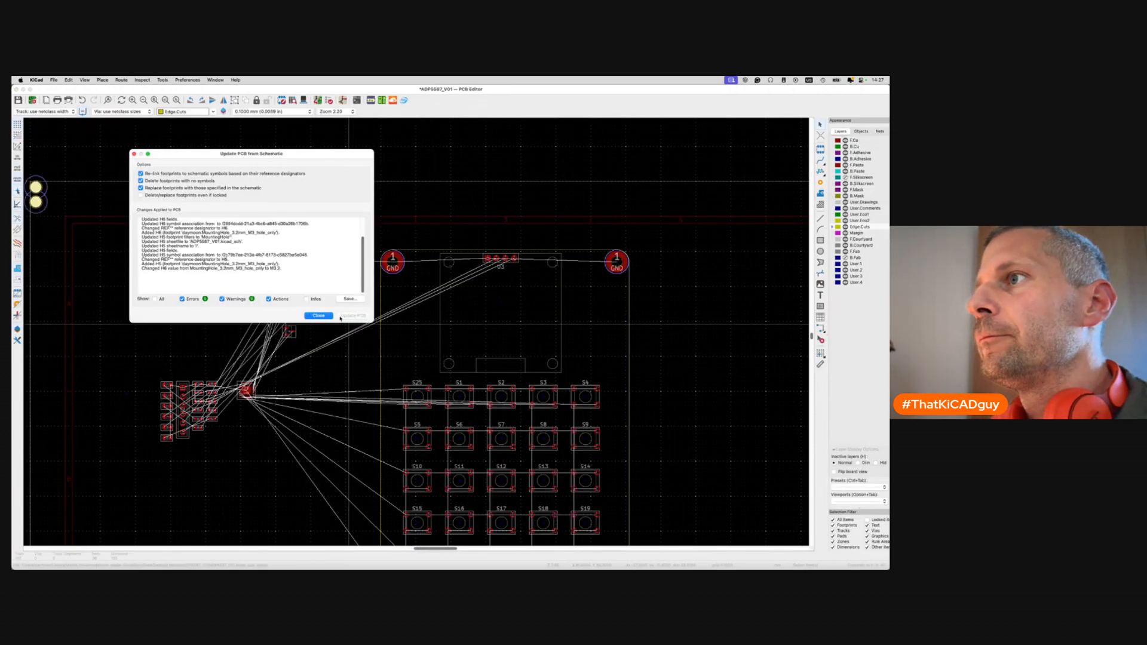
click(324, 316)
click(472, 346)
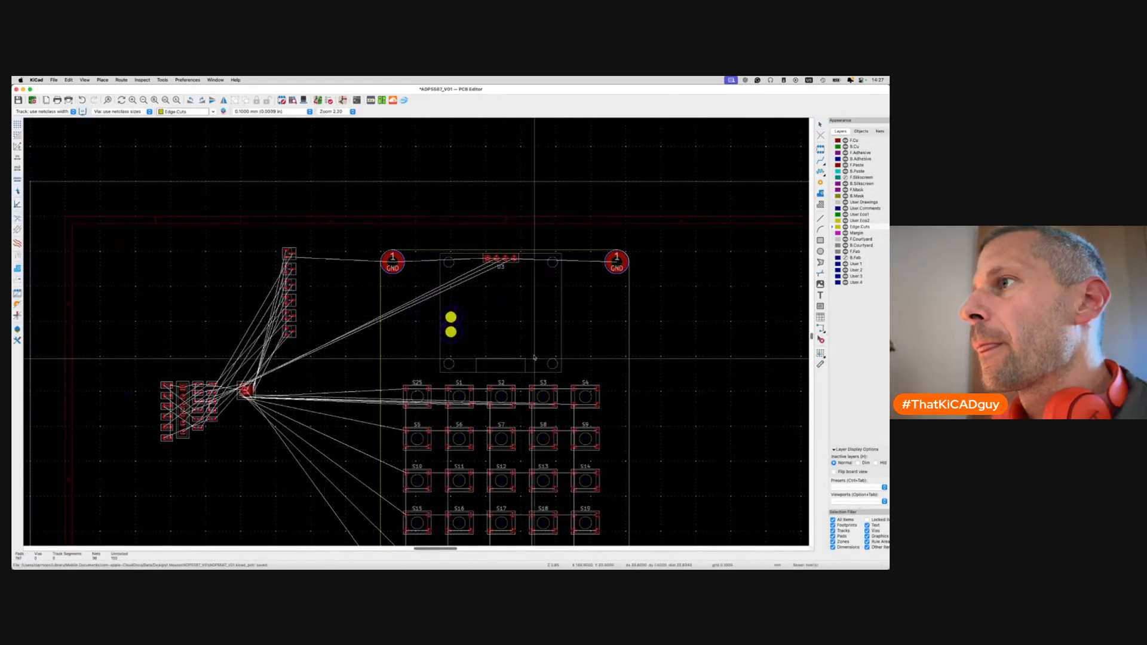
scroll(457, 332, up, 5)
click(459, 341)
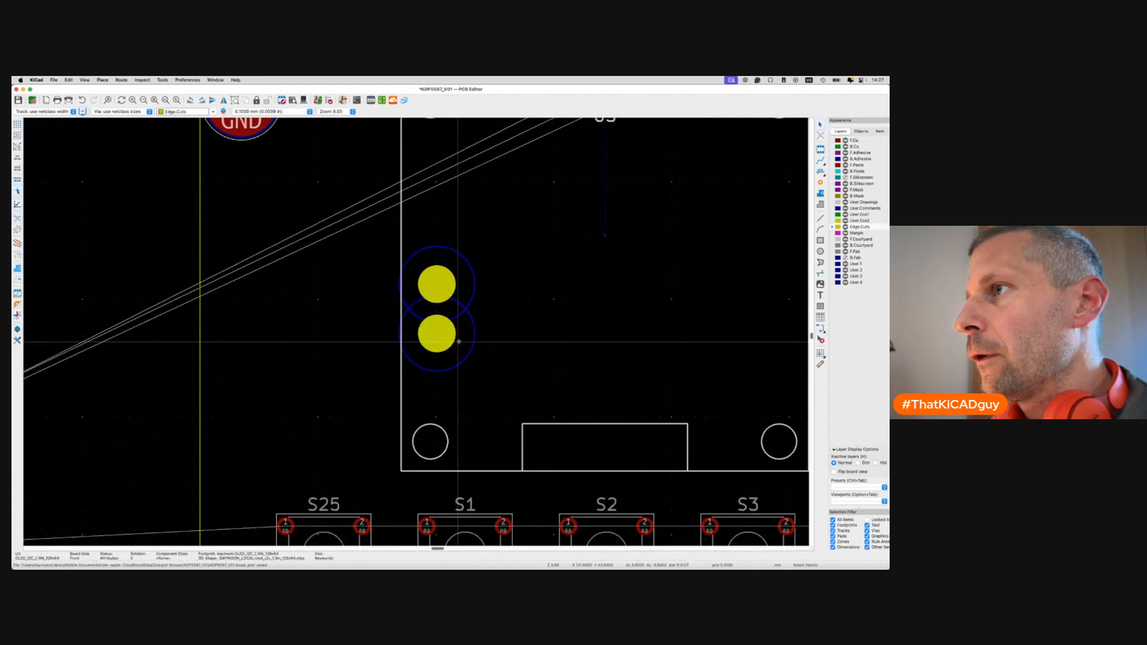
click(433, 334)
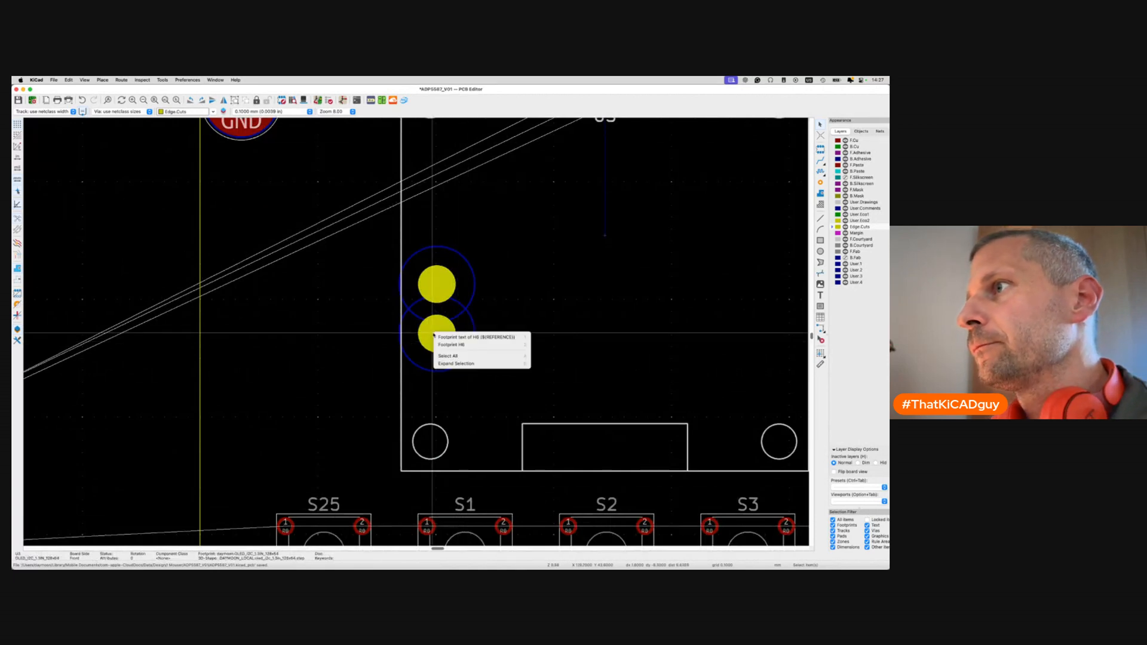
click(444, 344)
key(m)
click(321, 310)
Centre the other new hole on the OLED module's bottom-left mounting hole with zero offset.
click(440, 290)
key(Escape)
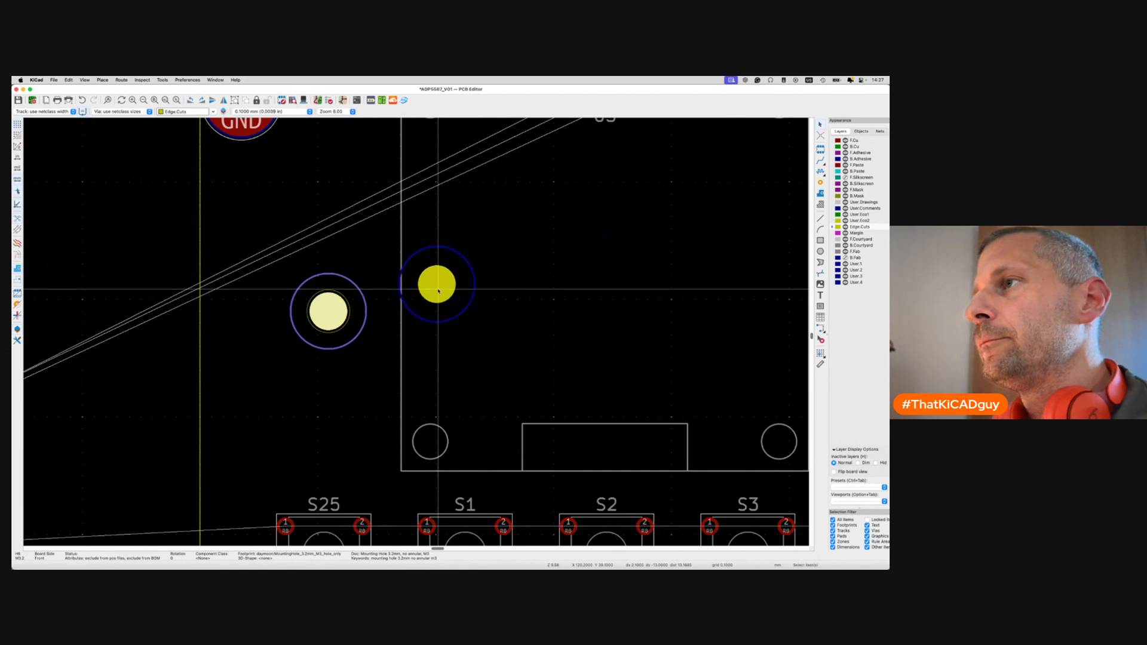
click(441, 292)
click(449, 304)
key(m)
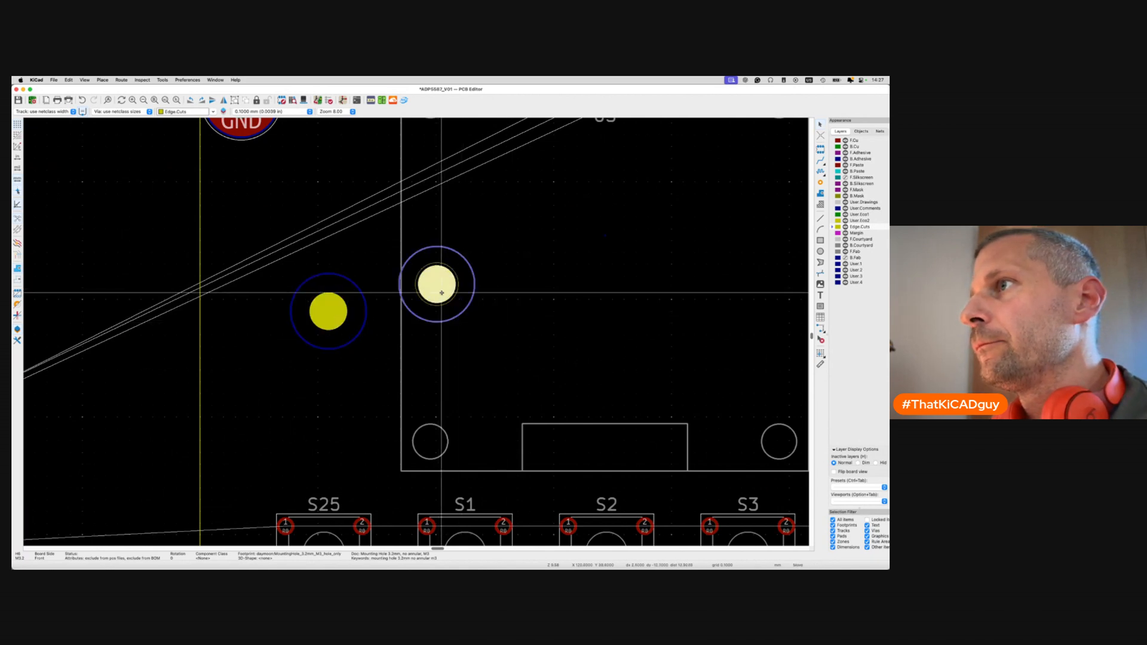
key(shift+p)
double_click(559, 318)
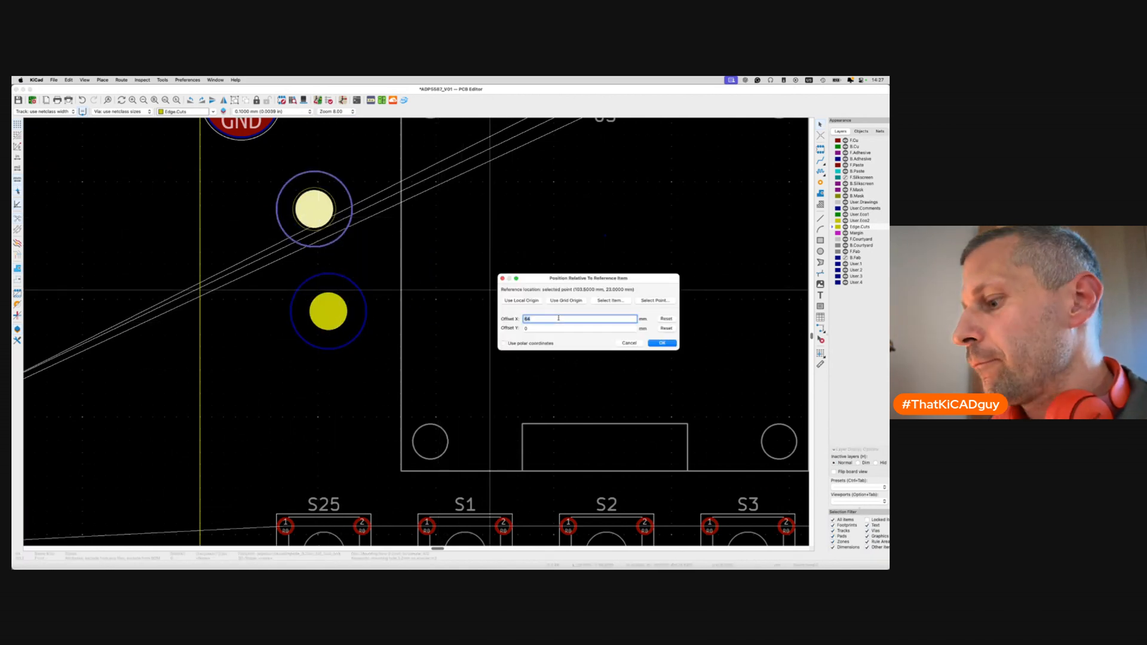
click(662, 300)
click(430, 443)
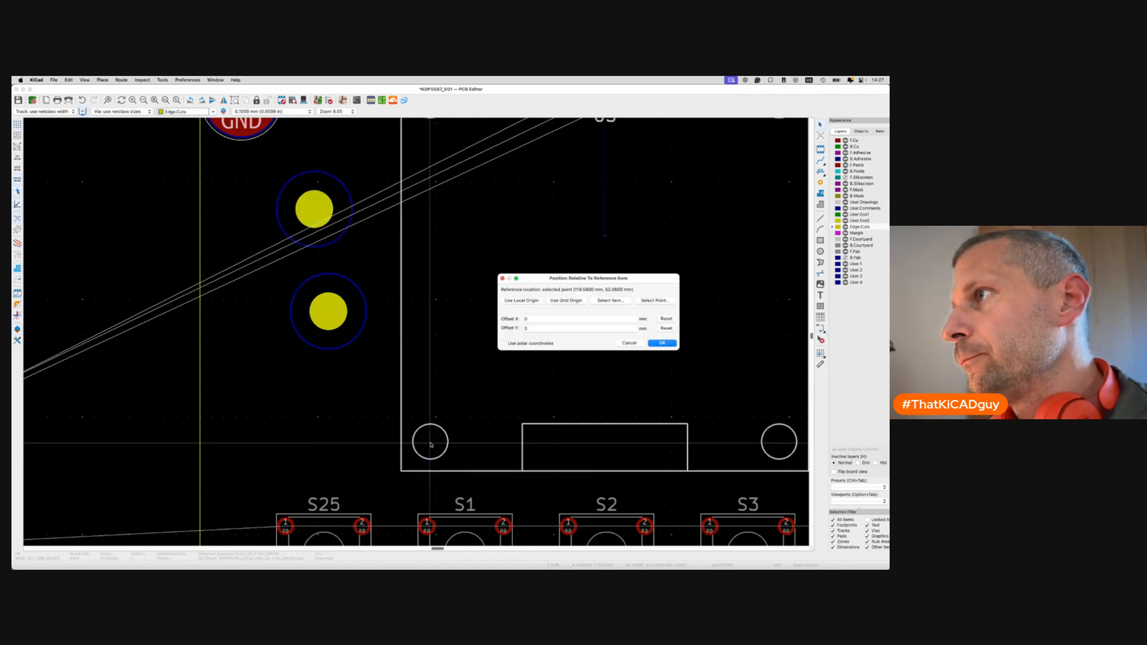
click(662, 343)
click(329, 314)
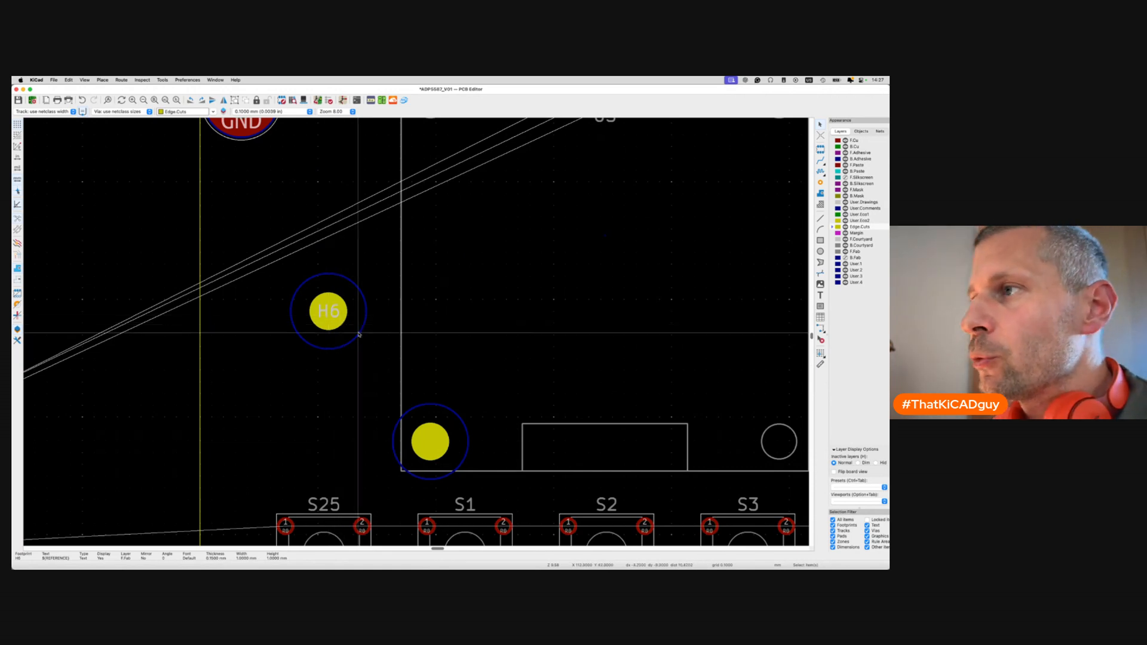
scroll(381, 373, down, 3)
scroll(381, 375, right, 1)
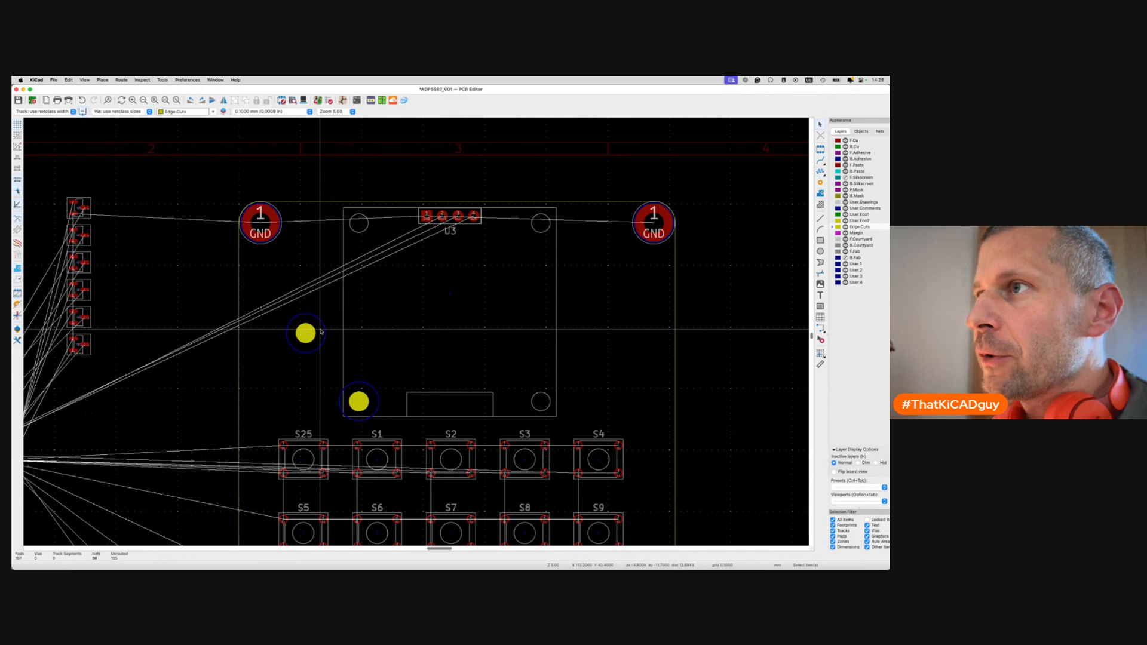
Snap hole H6 onto the OLED's bottom-right mounting hole with Position Relative To, keeping X offset 0.
click(305, 339)
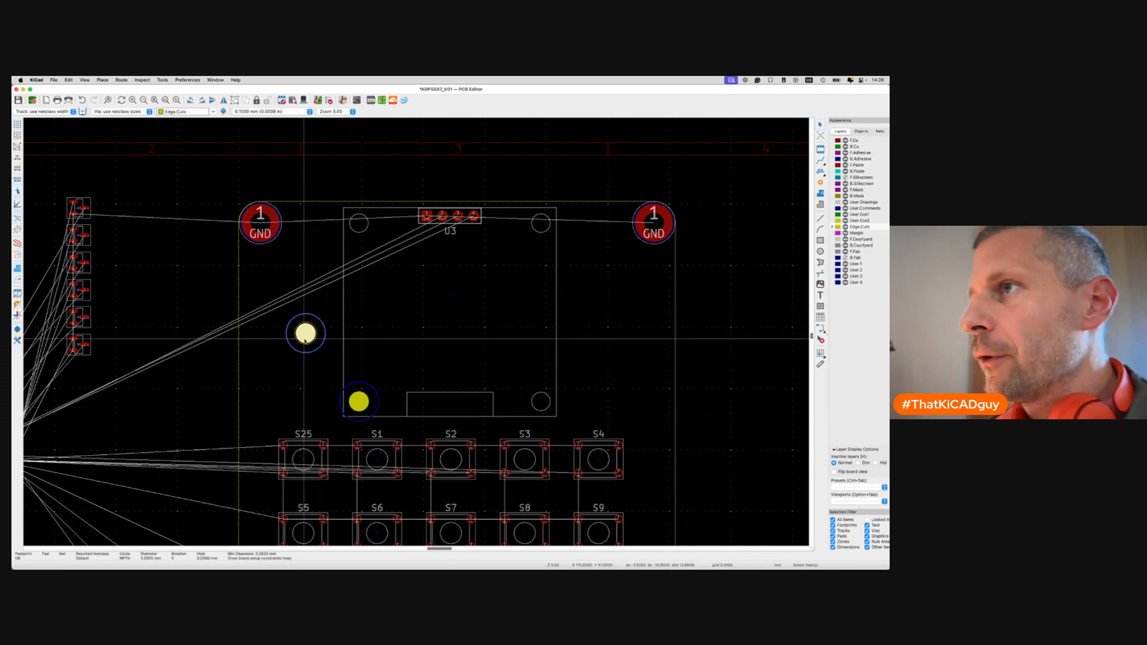
key(shift+p)
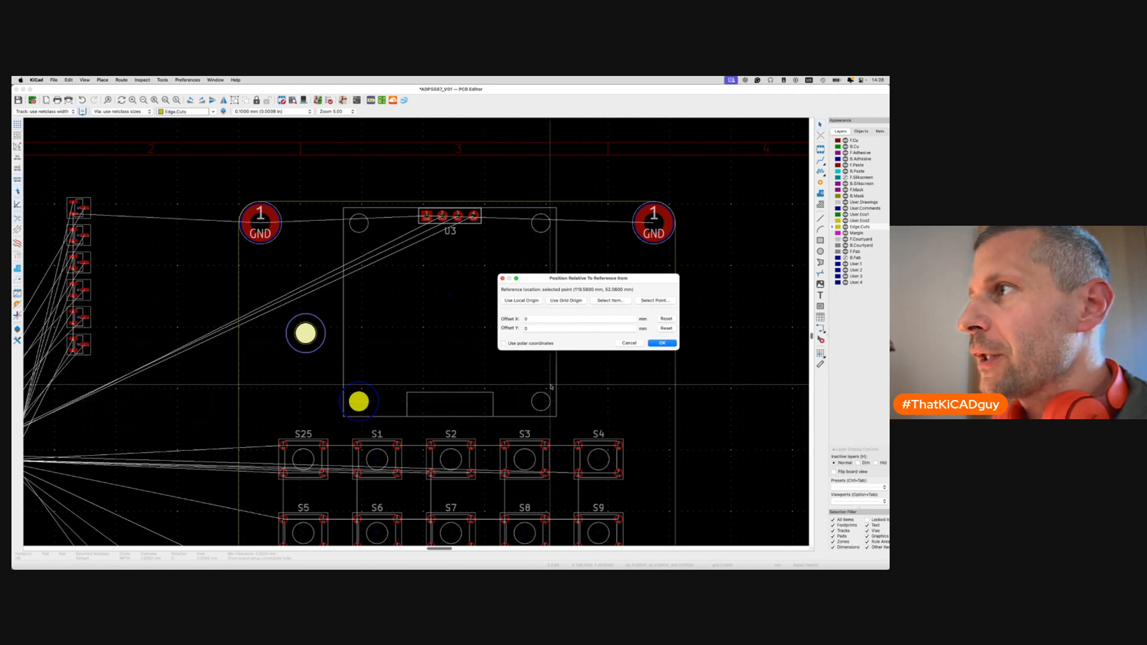
click(536, 321)
click(656, 302)
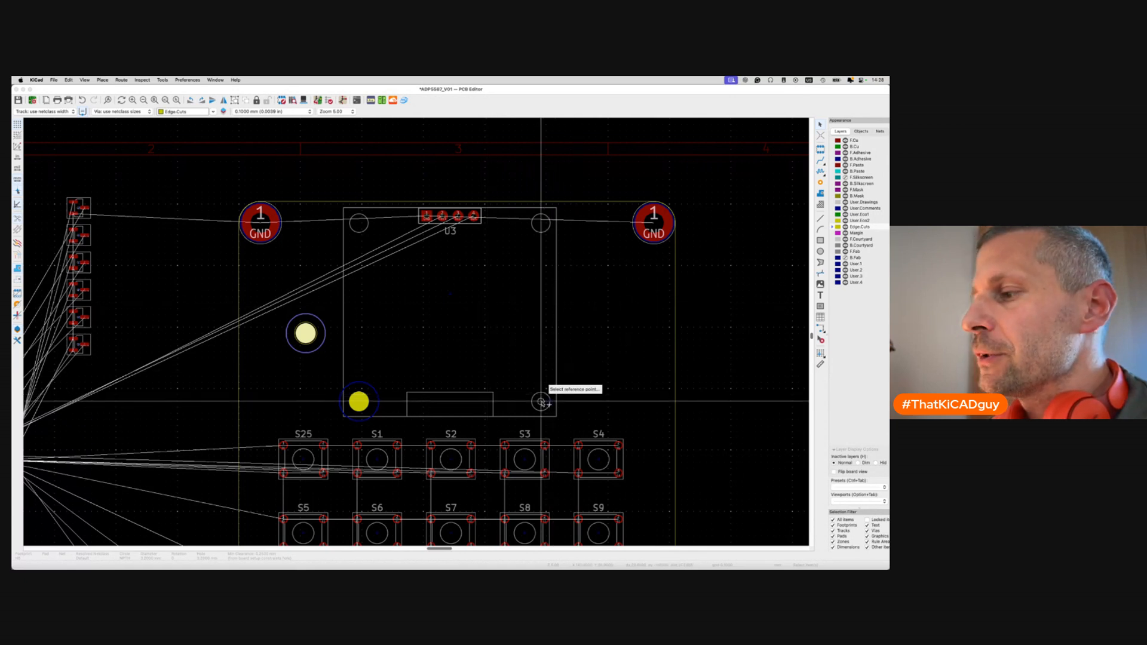
click(541, 403)
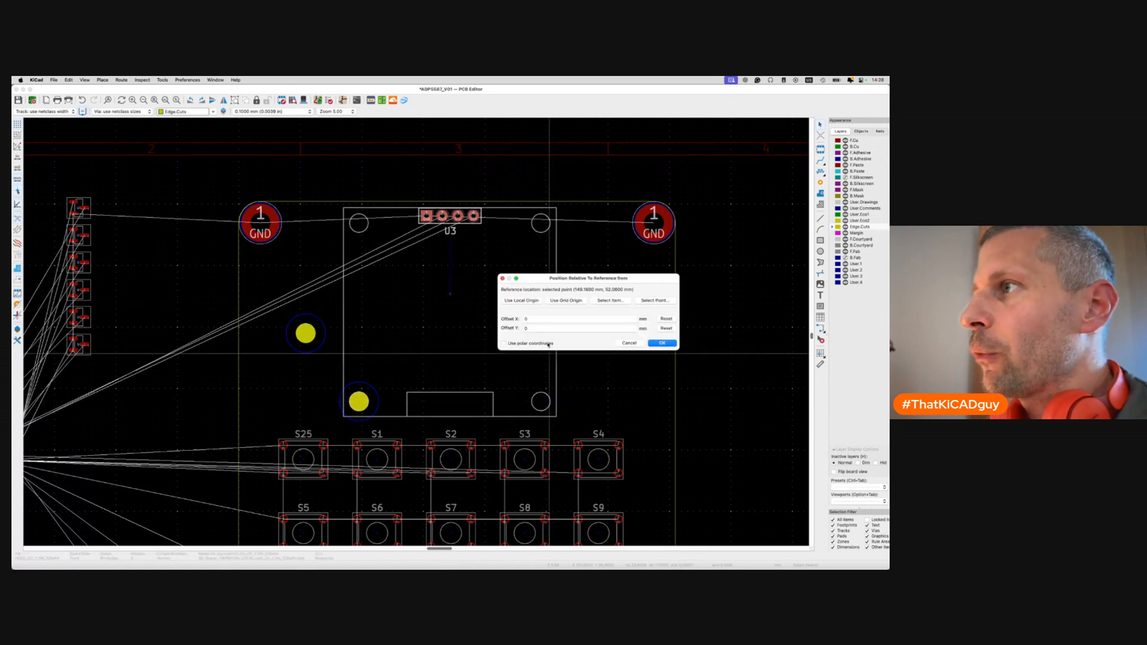
click(662, 343)
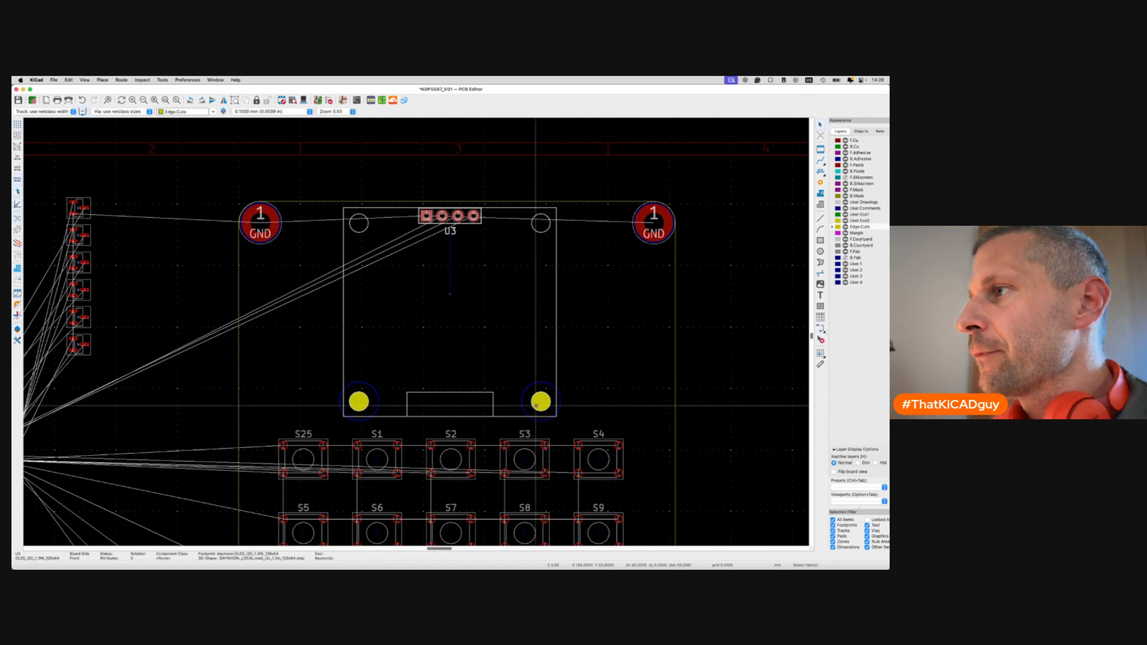
key(alt+3)
Orbit the 3D board and switch projection to inspect the OLED module over mounting holes H5 and H6.
drag(604, 236, 577, 327)
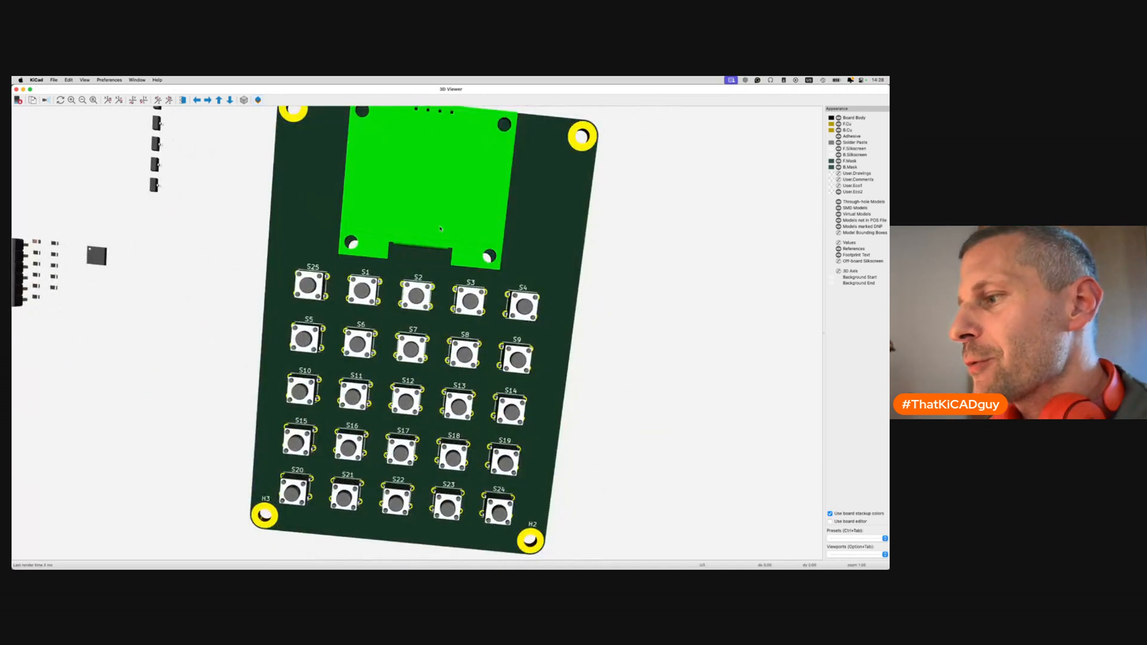
drag(480, 204, 396, 260)
drag(404, 311, 531, 281)
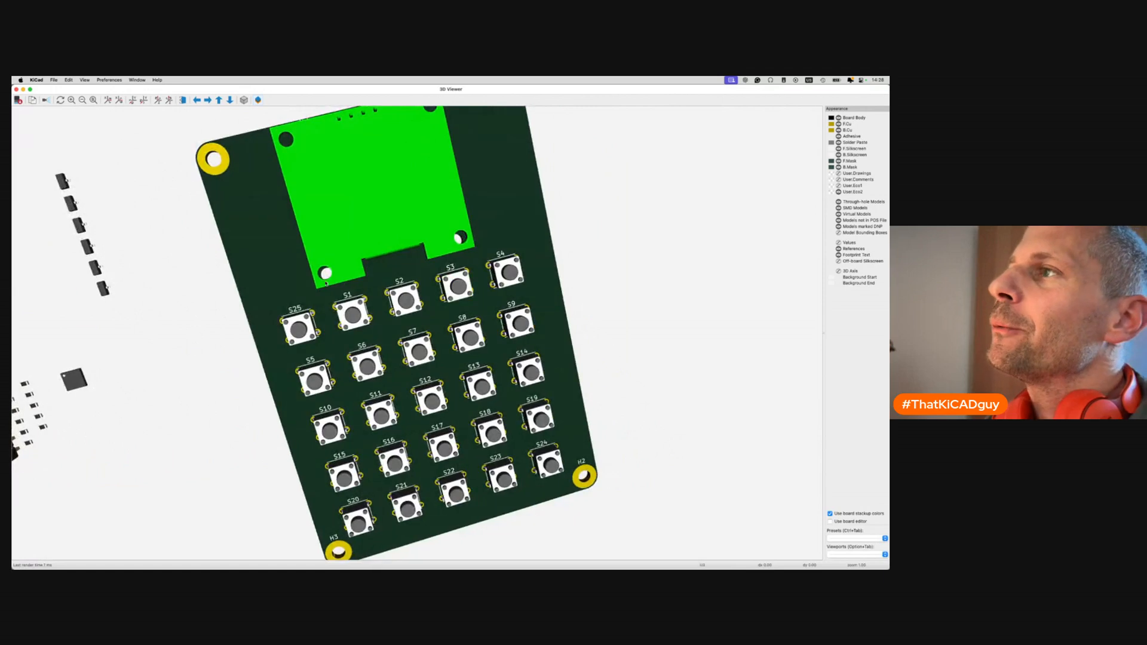
click(244, 101)
drag(381, 269, 431, 338)
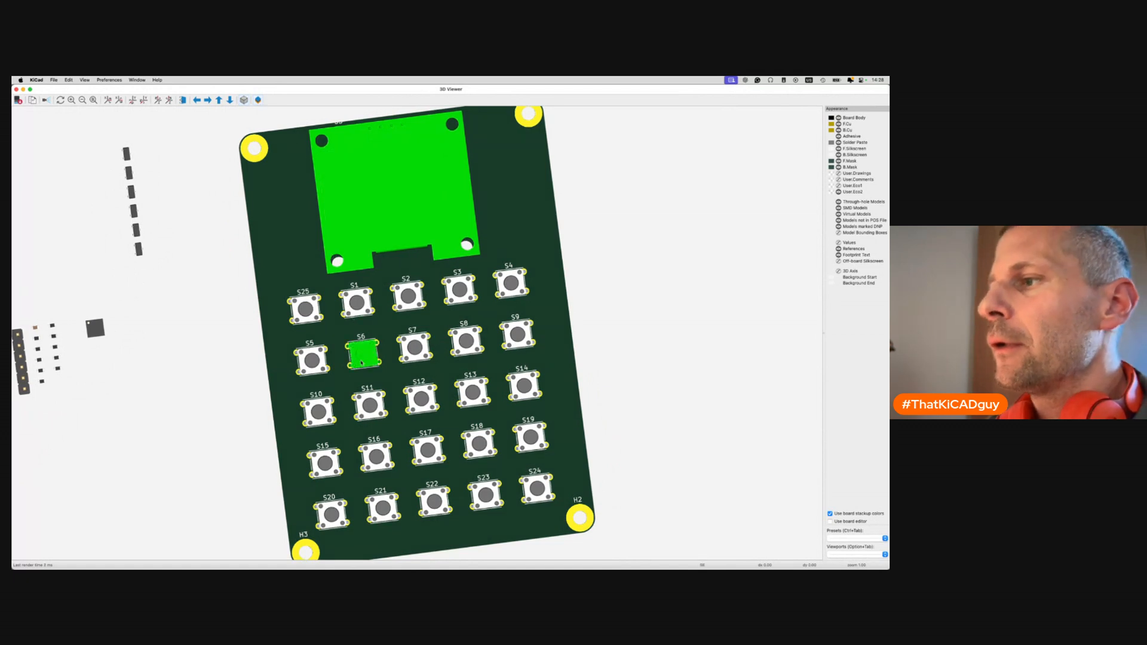
key(super+w)
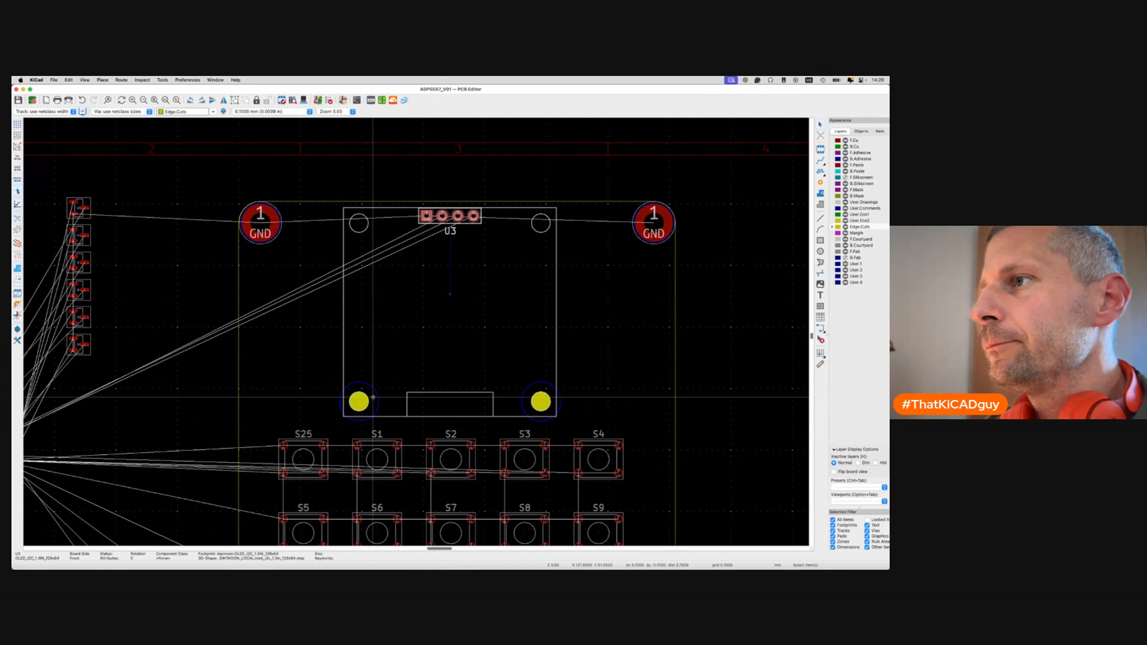
Show the F.Silkscreen layer and abandon a first circle started on the mounting hole.
scroll(370, 392, up, 5)
scroll(373, 397, down, 5)
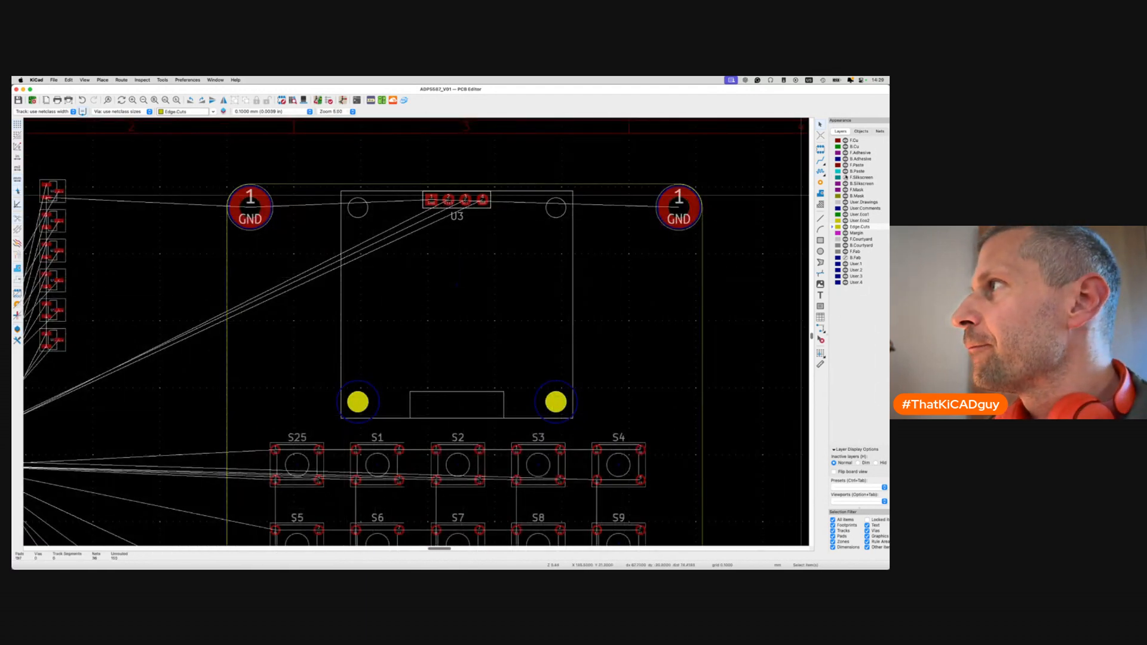
click(846, 178)
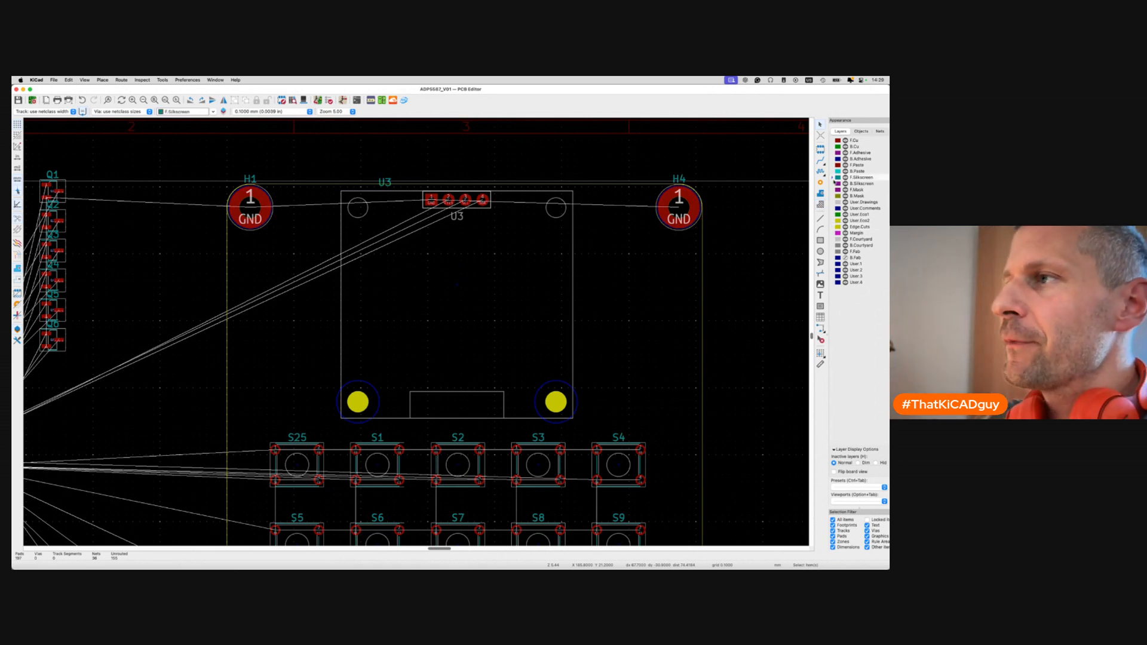
click(820, 252)
scroll(340, 403, up, 4)
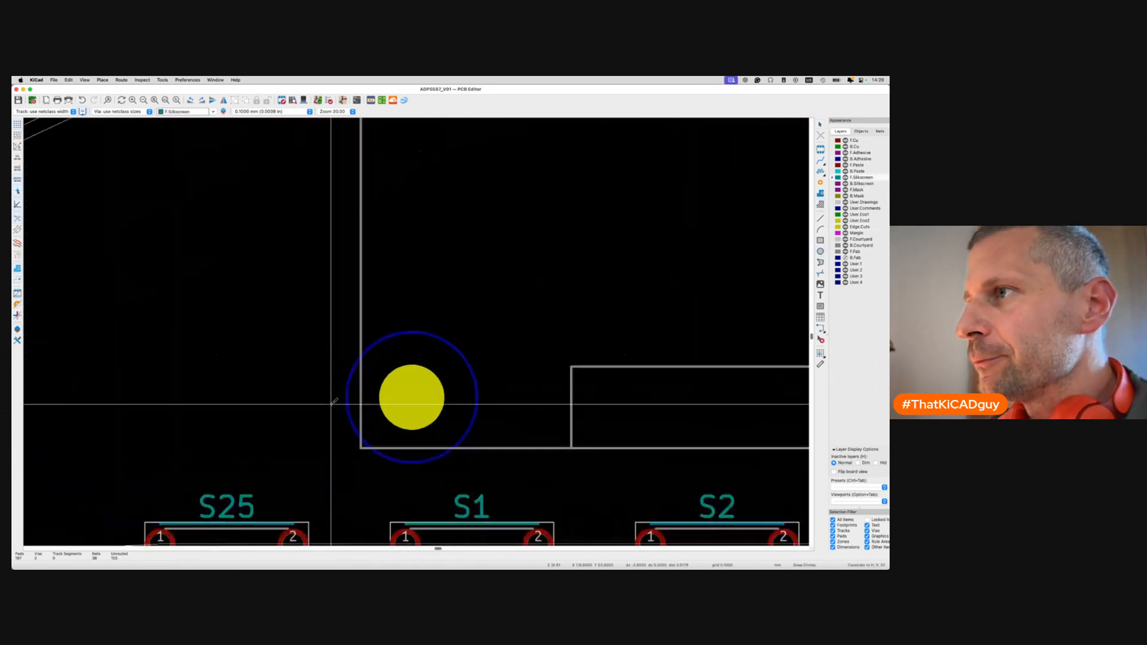
click(413, 397)
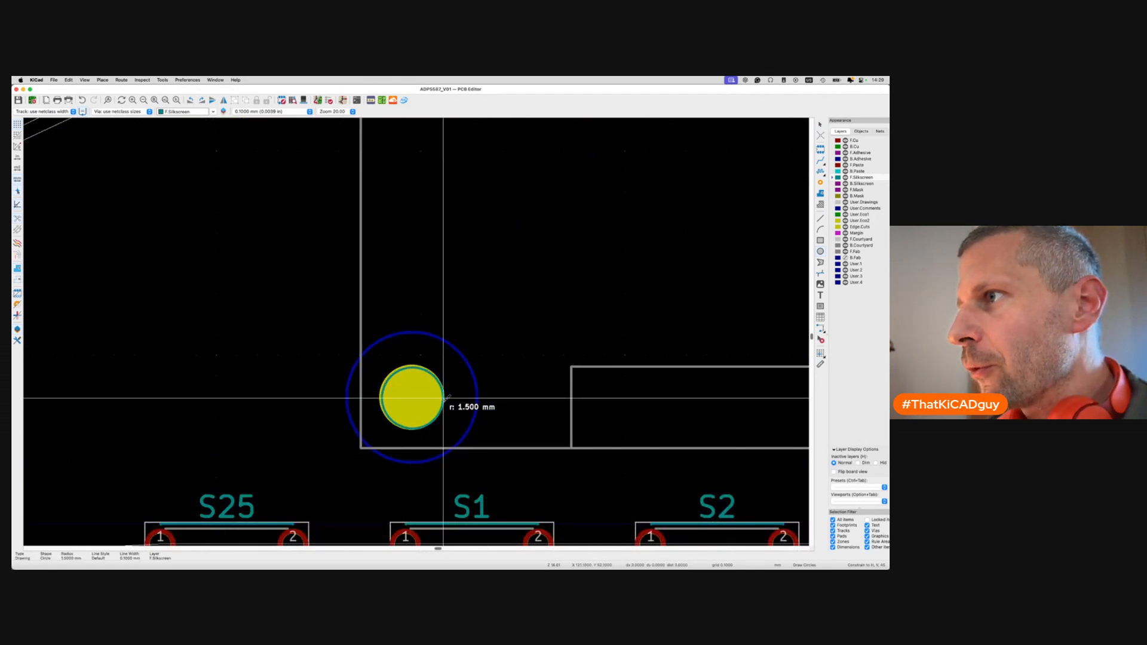
key(Escape)
key(Escape)
Drag the lower-left mounting hole to the left, off the OLED module's hole outline.
scroll(431, 396, up, 2)
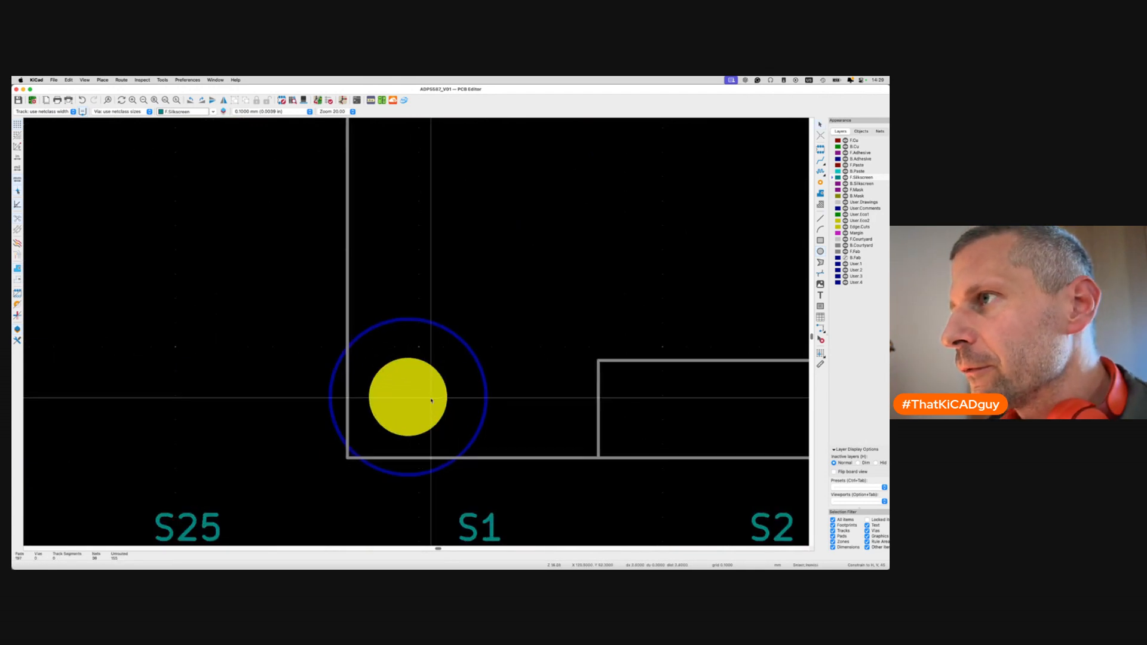
click(464, 395)
key(Escape)
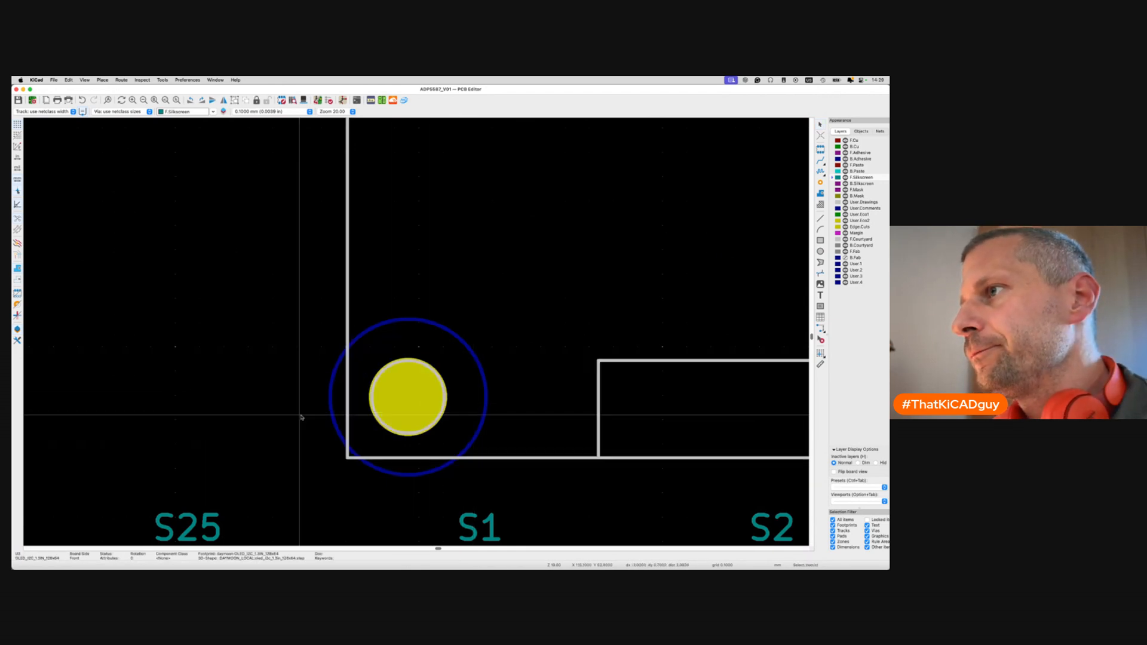
click(326, 397)
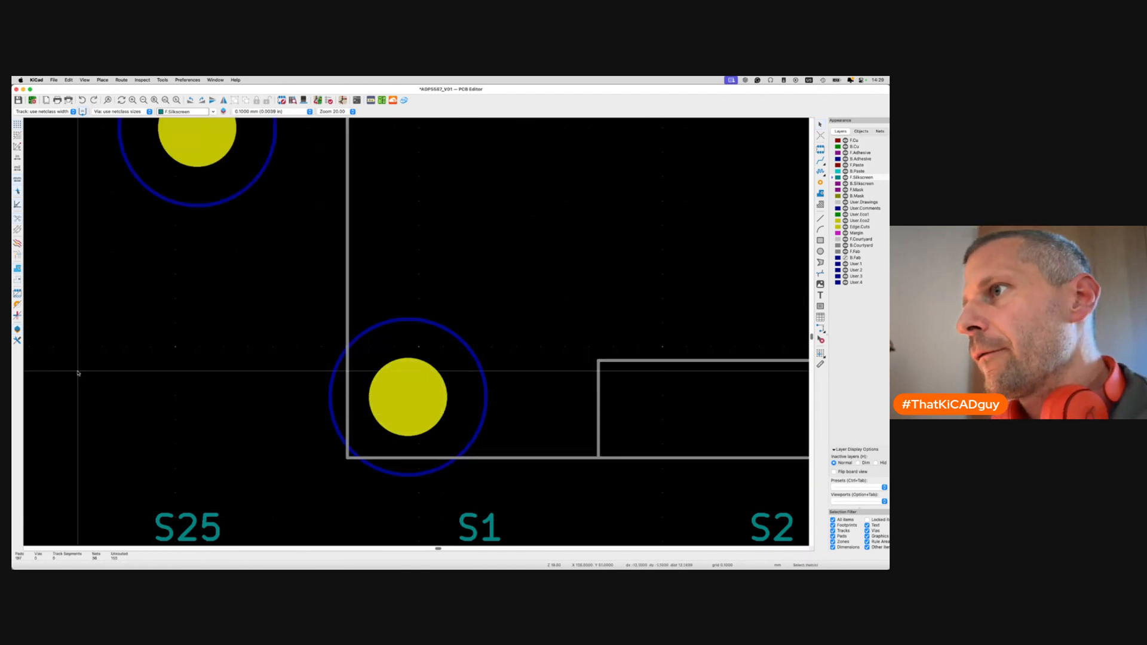
click(380, 398)
drag(387, 410, 98, 333)
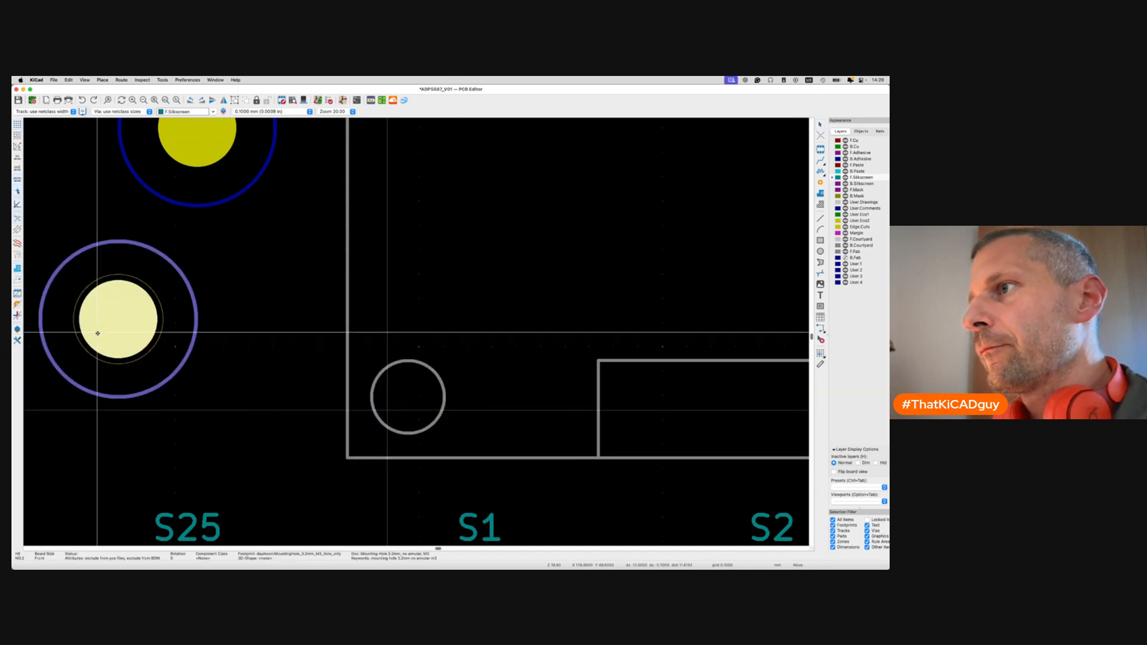
click(781, 197)
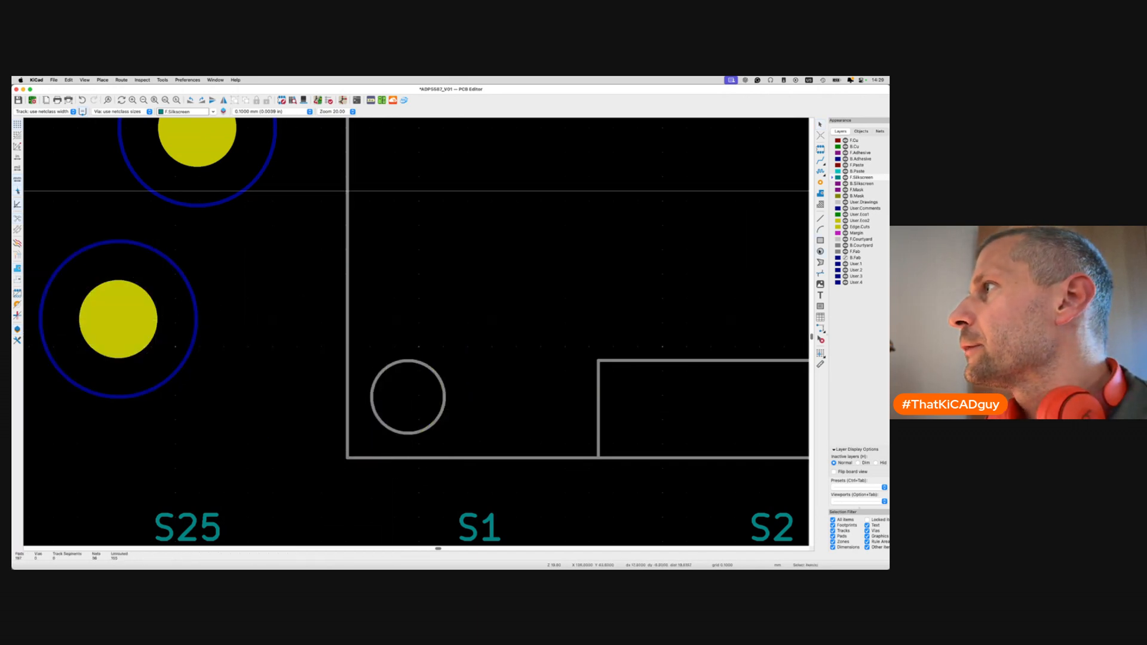
Draw a new F.Silkscreen circle beside the moved mounting hole.
click(820, 252)
click(286, 289)
click(327, 292)
Give the circle a 1.5 mm radius and centre it on the OLED hole outline.
key(e)
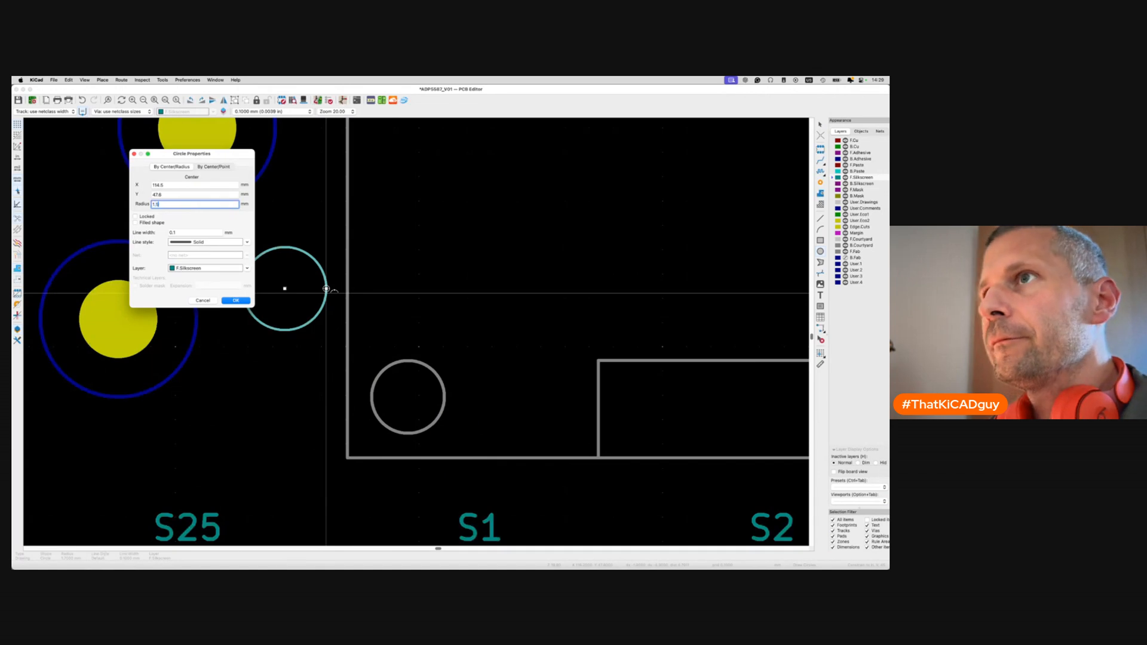
text(1.5)
key(Return)
key(shift+p)
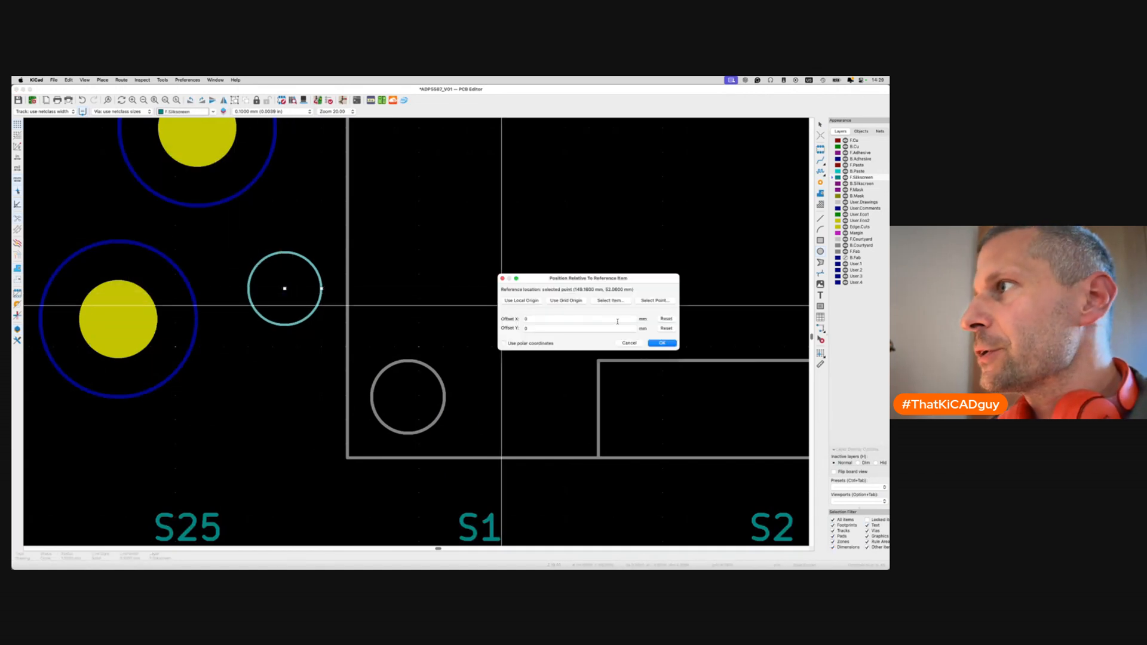
click(658, 301)
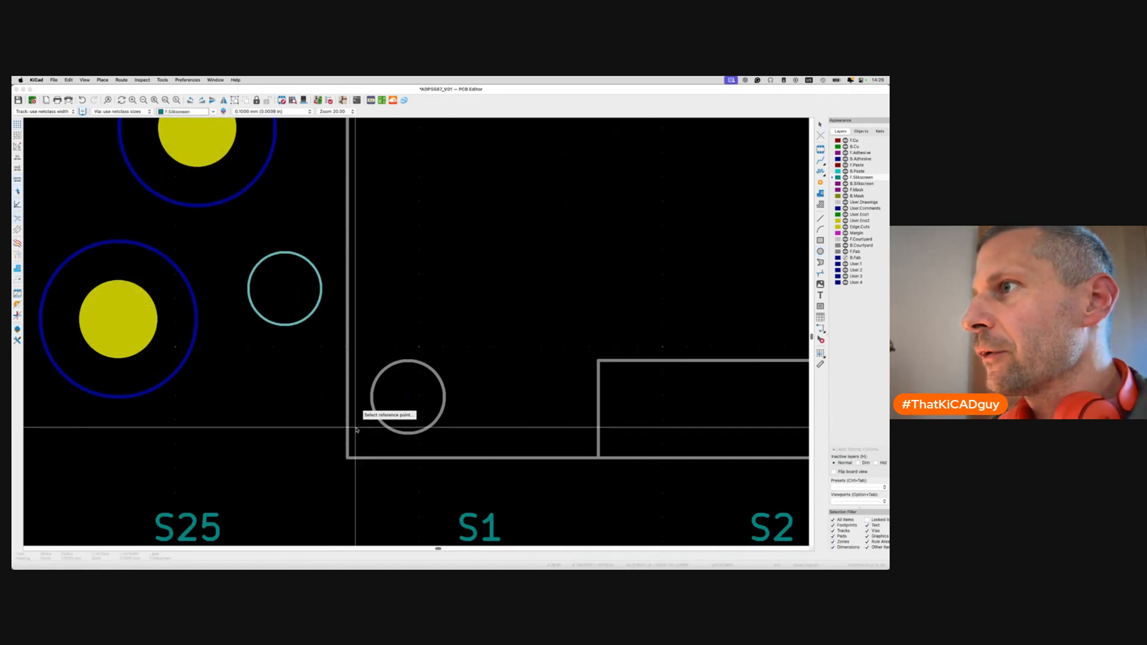
click(407, 403)
click(662, 343)
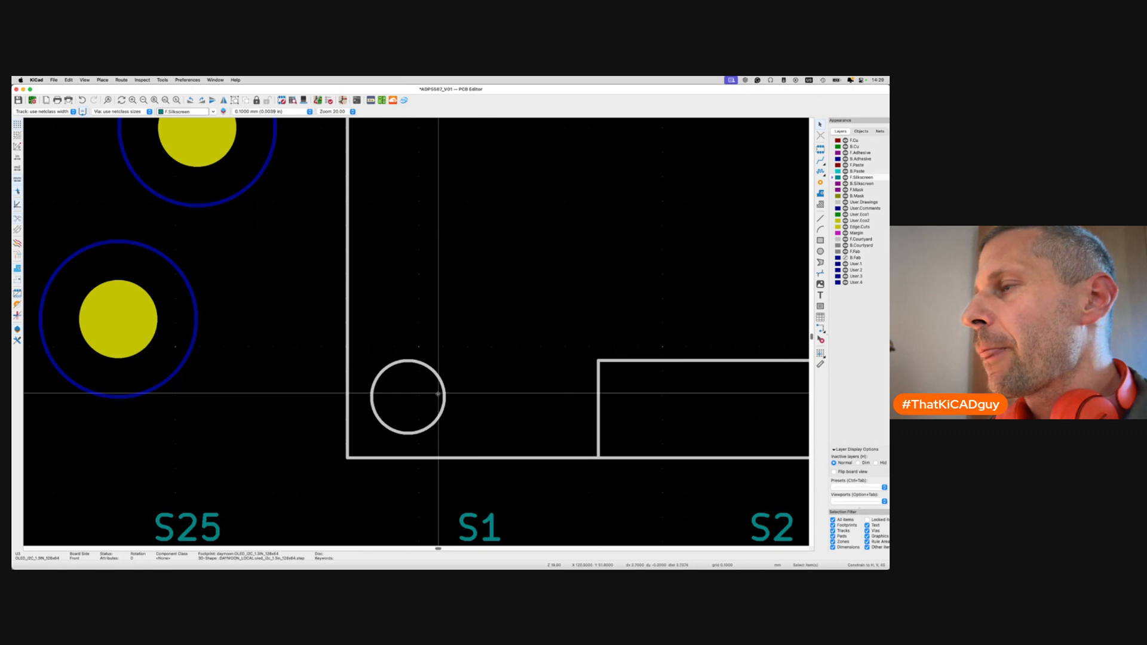
Hide F.Fab and duplicate the silkscreen circle, placing the copy to the left.
scroll(436, 394, down, 3)
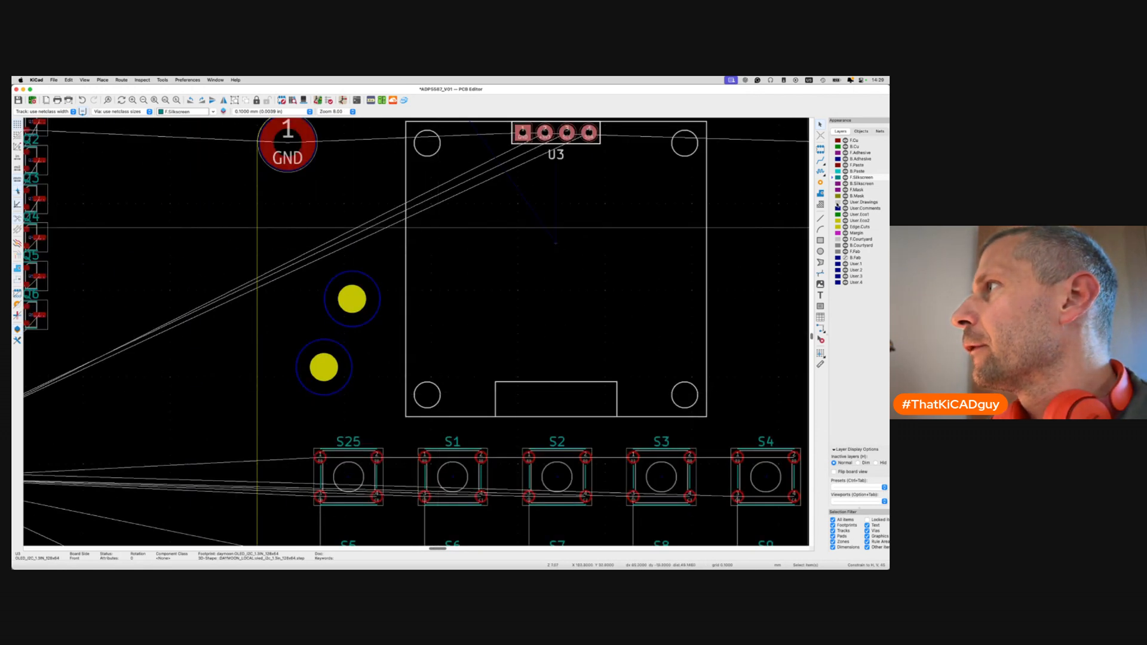
click(846, 252)
click(846, 252)
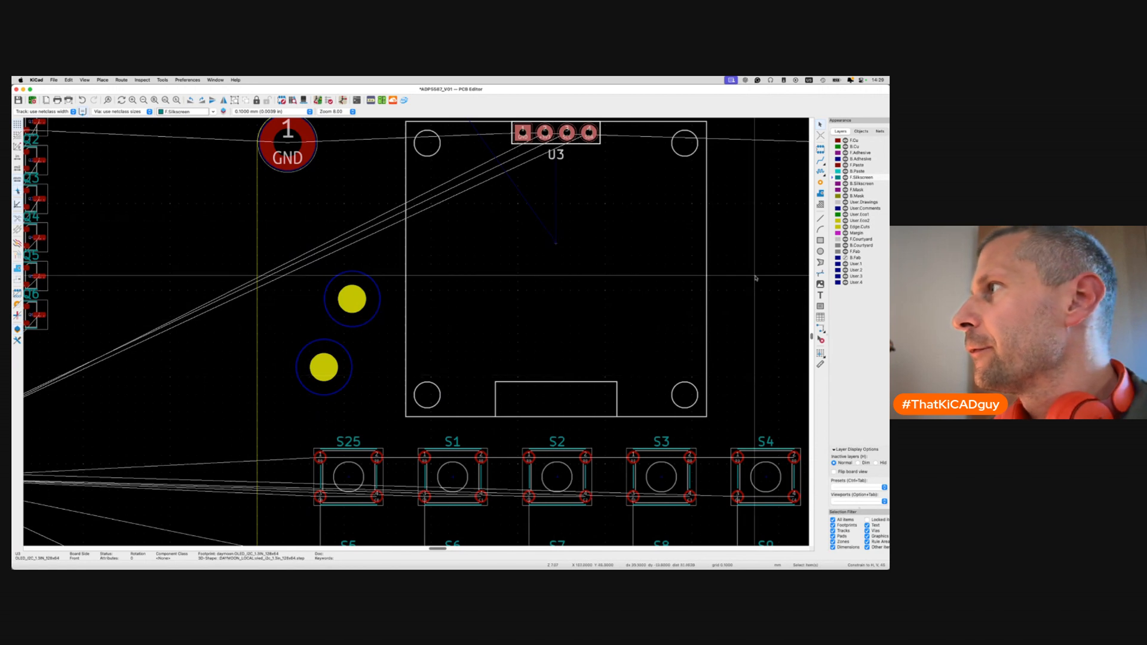
click(846, 252)
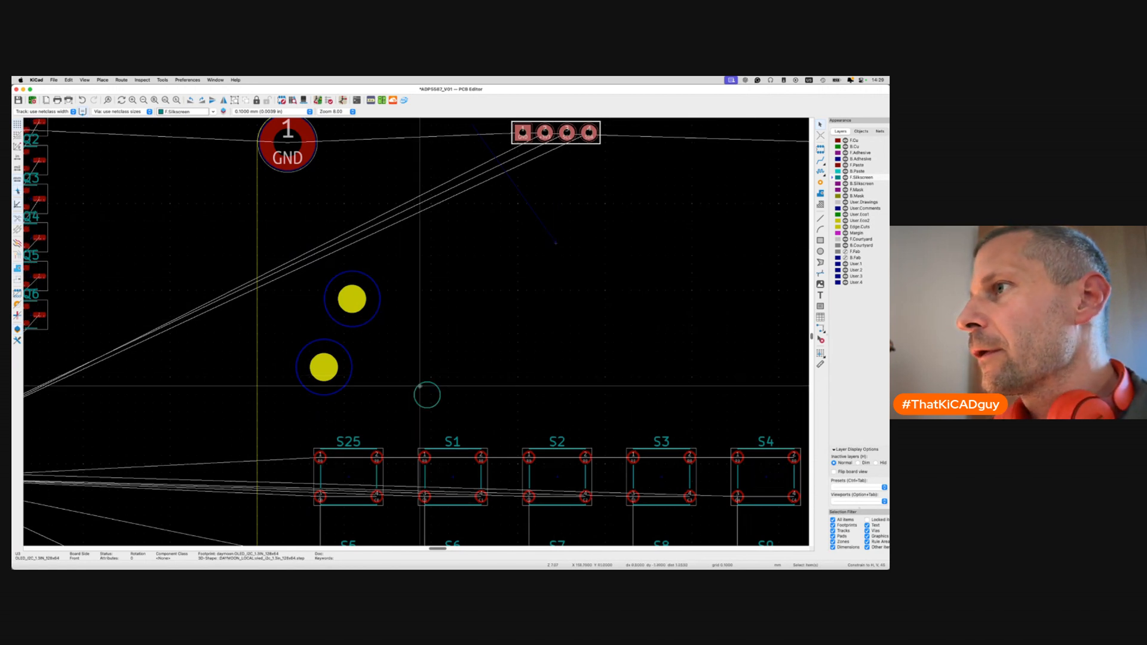
click(440, 396)
key(super+c)
key(super+v)
click(369, 395)
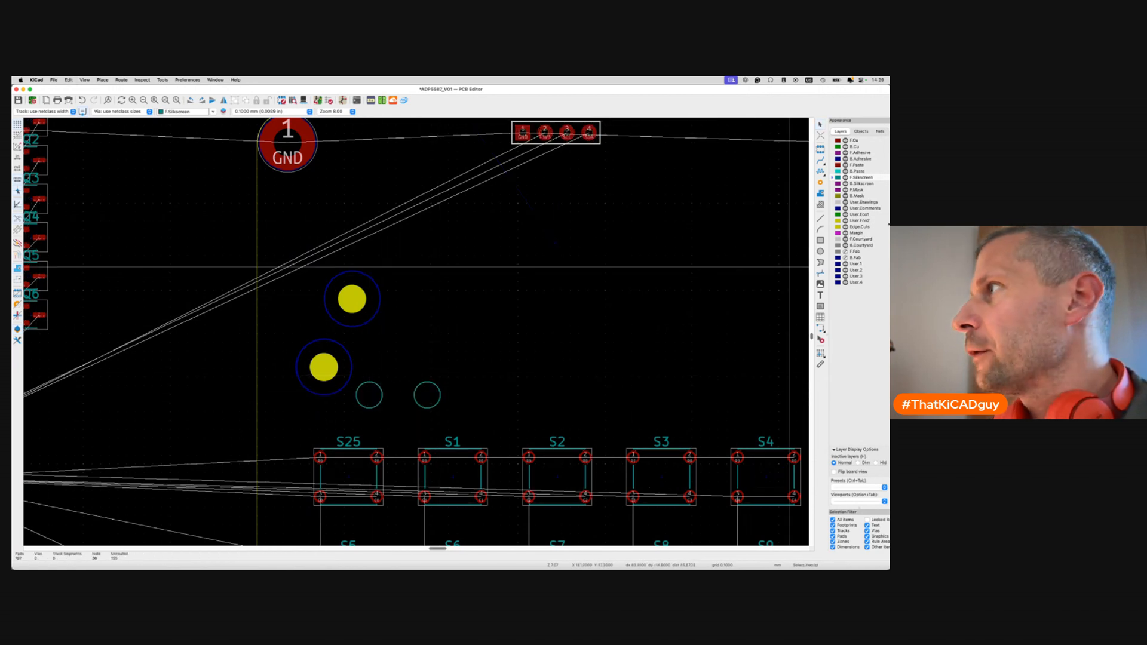
Centre the copied circle on the OLED's lower-right mounting hole, then save the board.
click(846, 252)
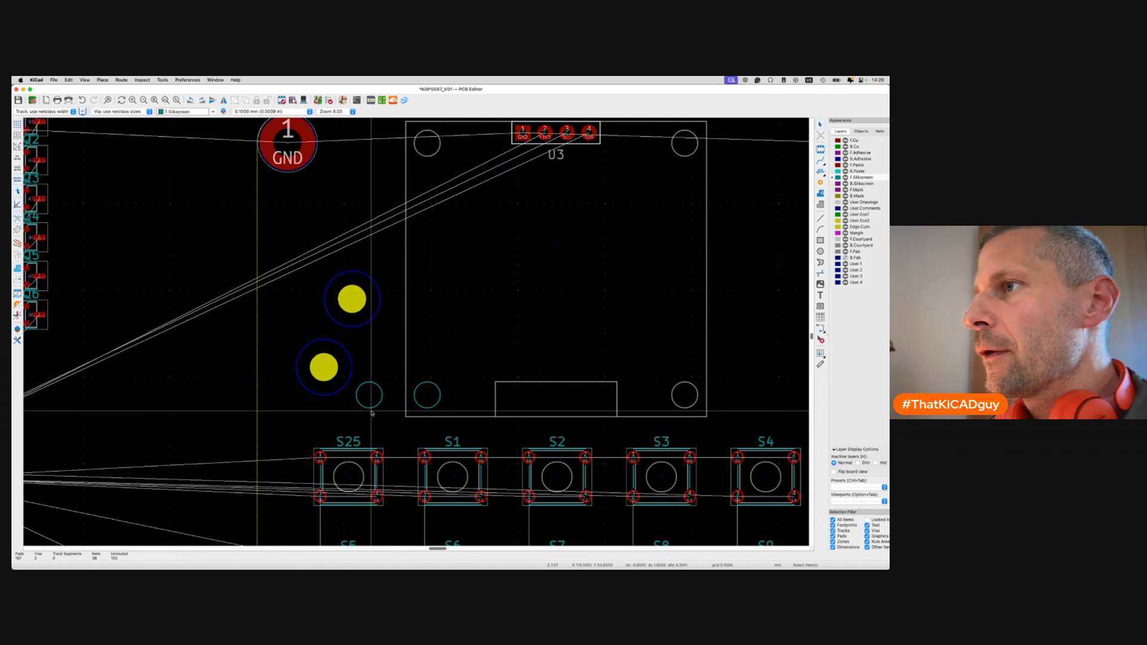
click(374, 408)
key(shift+p)
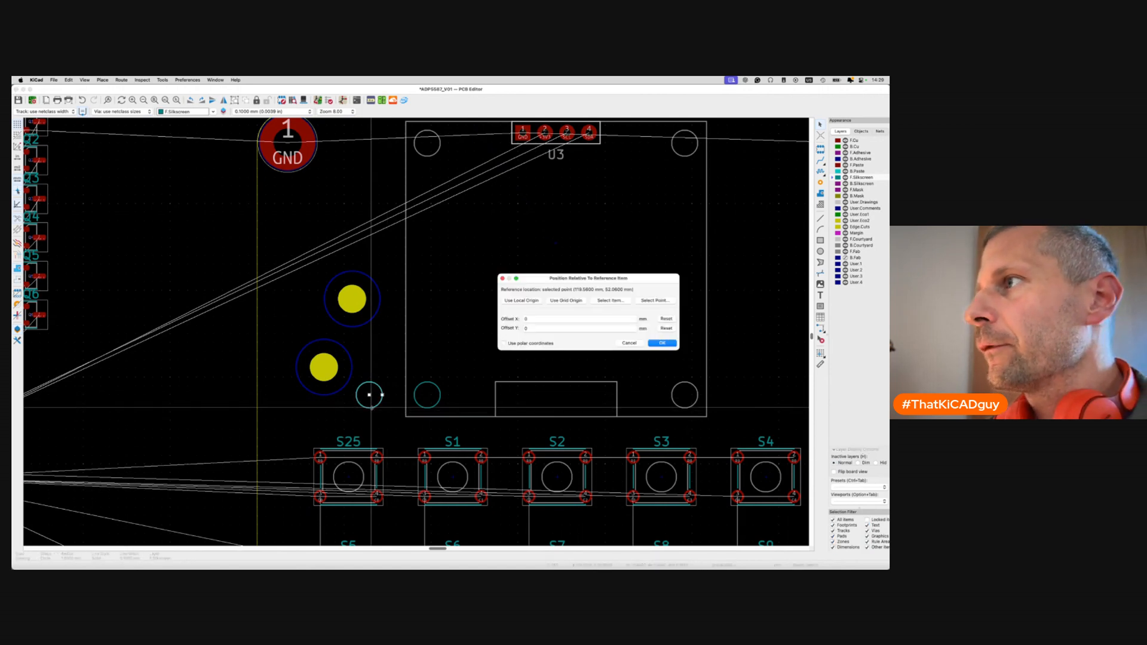
click(654, 300)
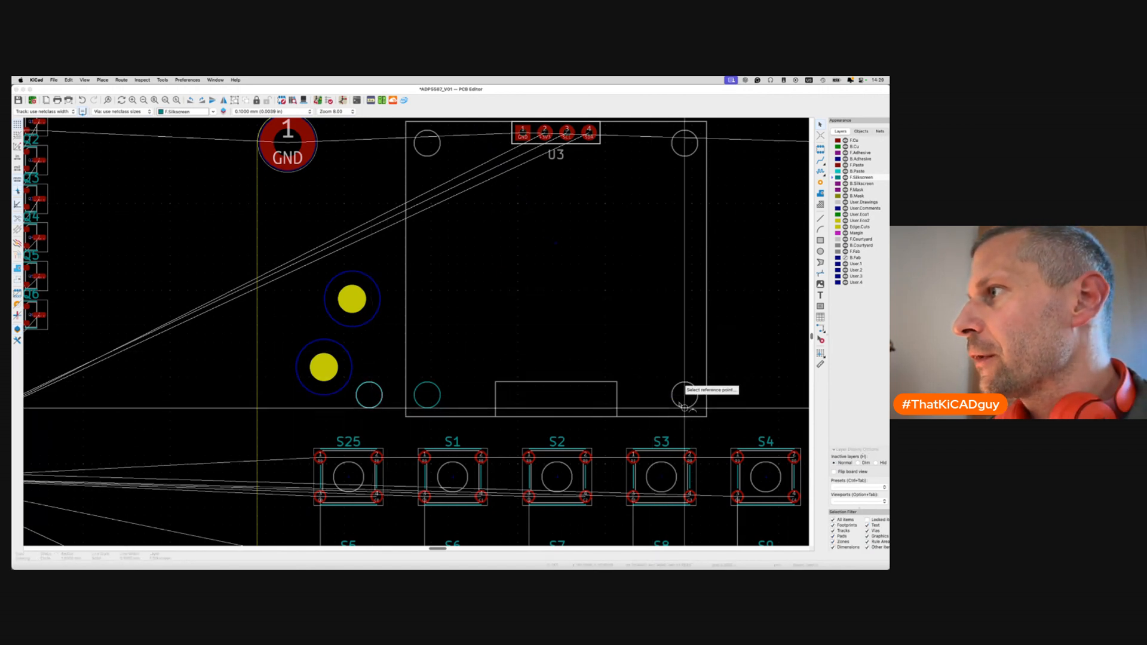
click(685, 389)
click(654, 301)
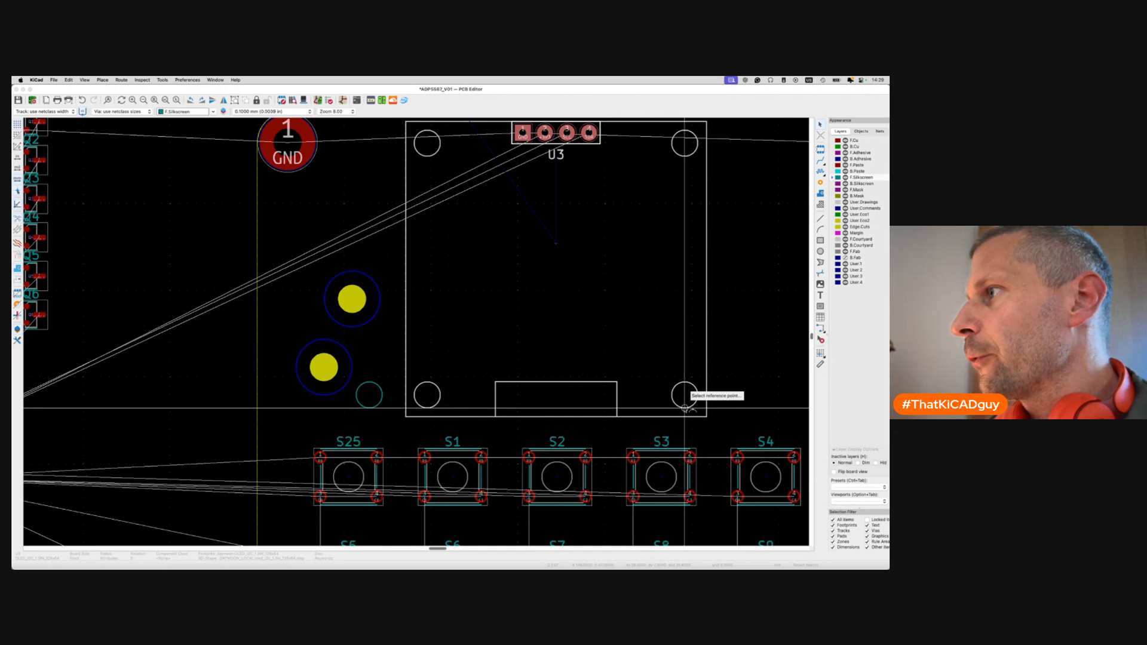
click(685, 391)
click(653, 345)
key(super+s)
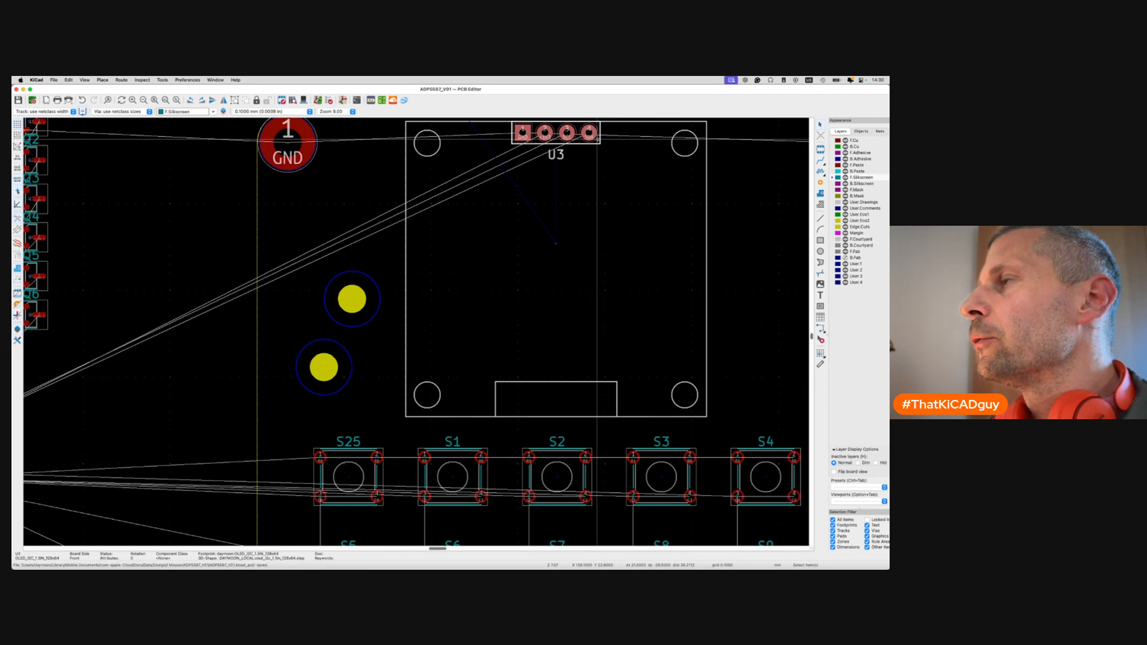
scroll(597, 141, up, 5)
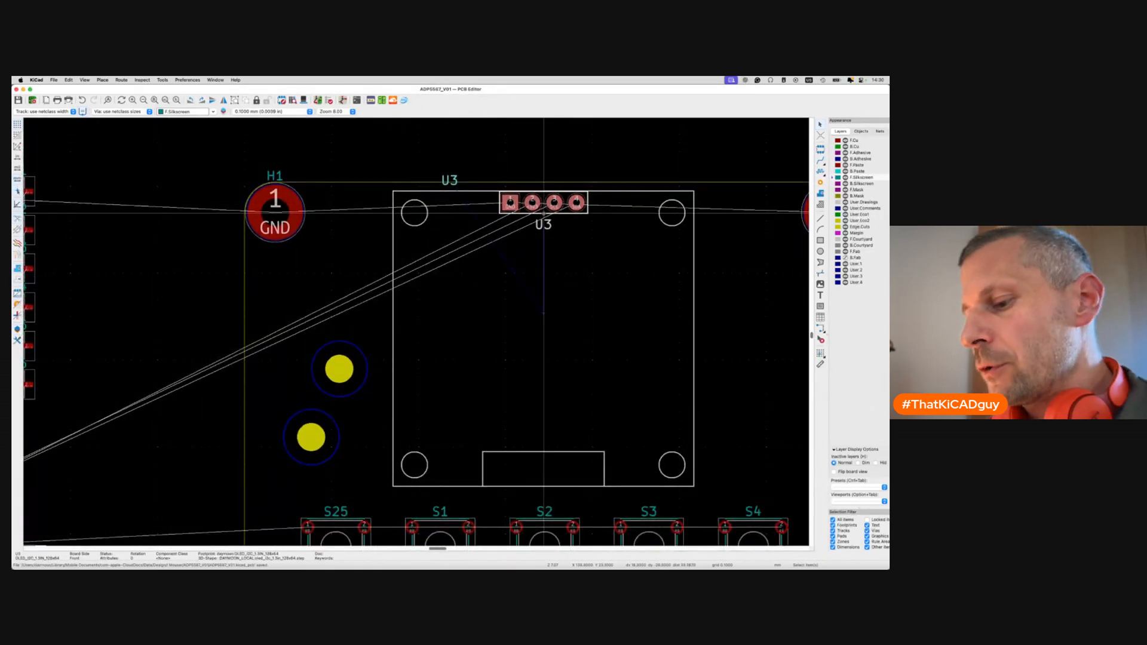
key(alt+3)
drag(457, 290, 633, 260)
drag(529, 300, 236, 369)
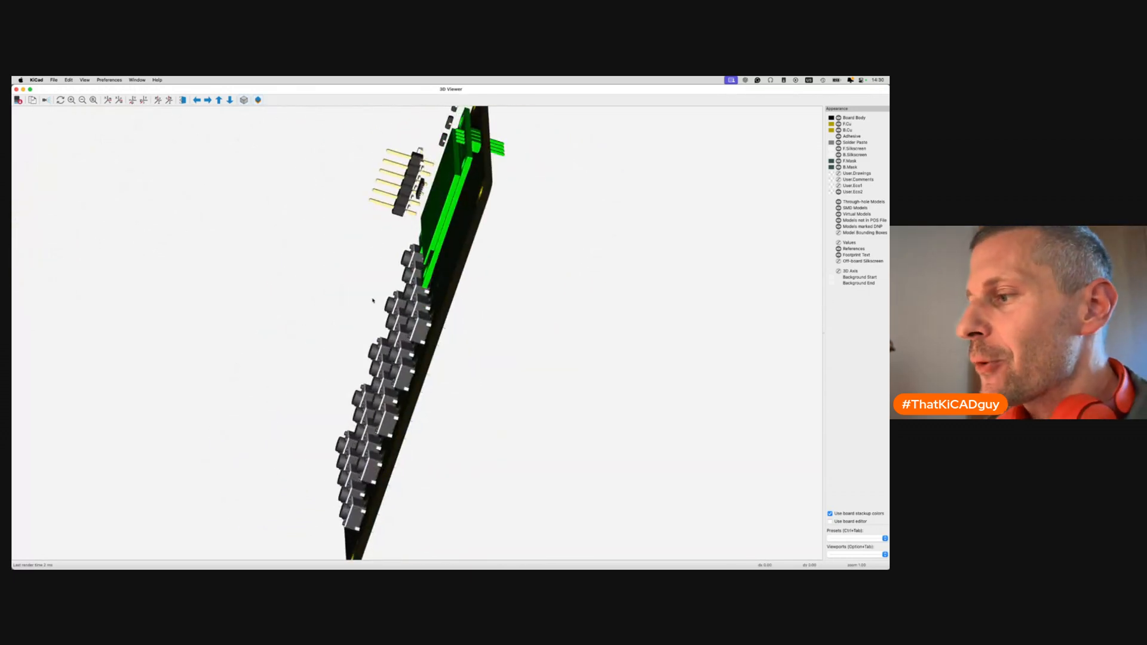
drag(417, 316, 687, 334)
drag(423, 393, 352, 357)
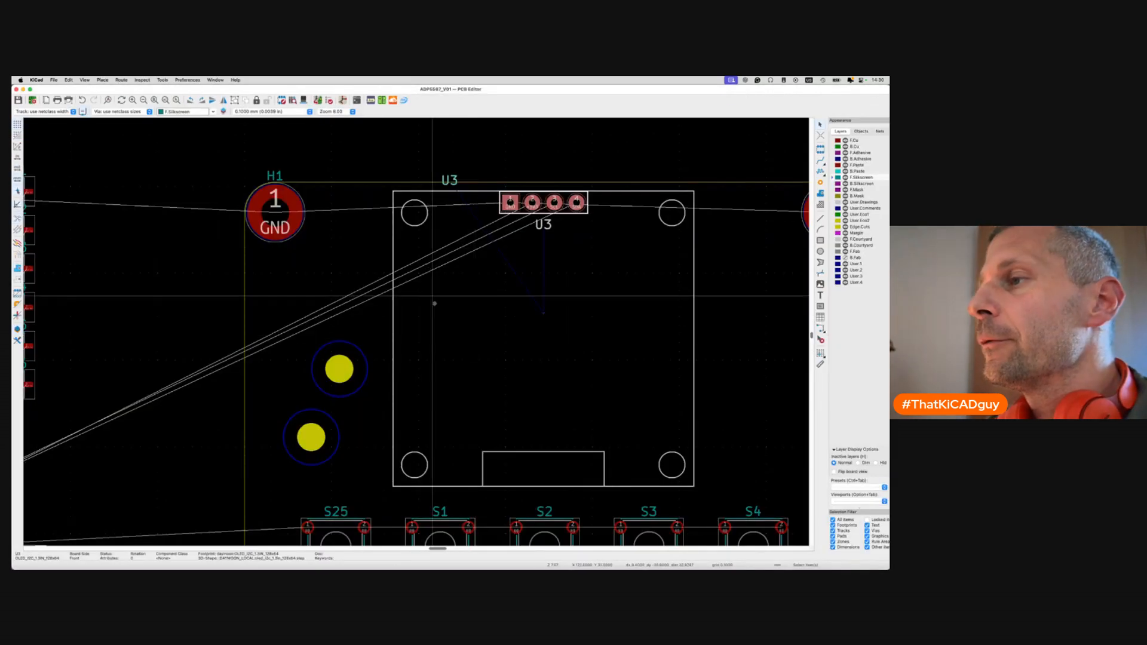
Move the lower-left silkscreen circle slightly right on a 0.5 mm grid.
scroll(432, 378, down, 5)
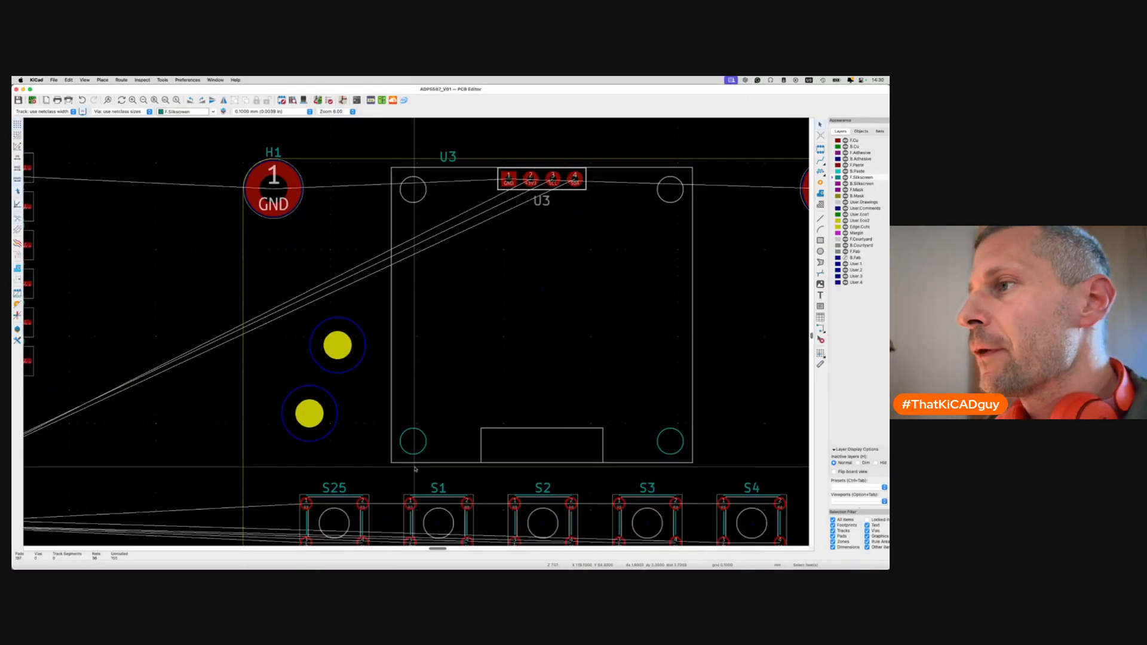
scroll(432, 378, up, 3)
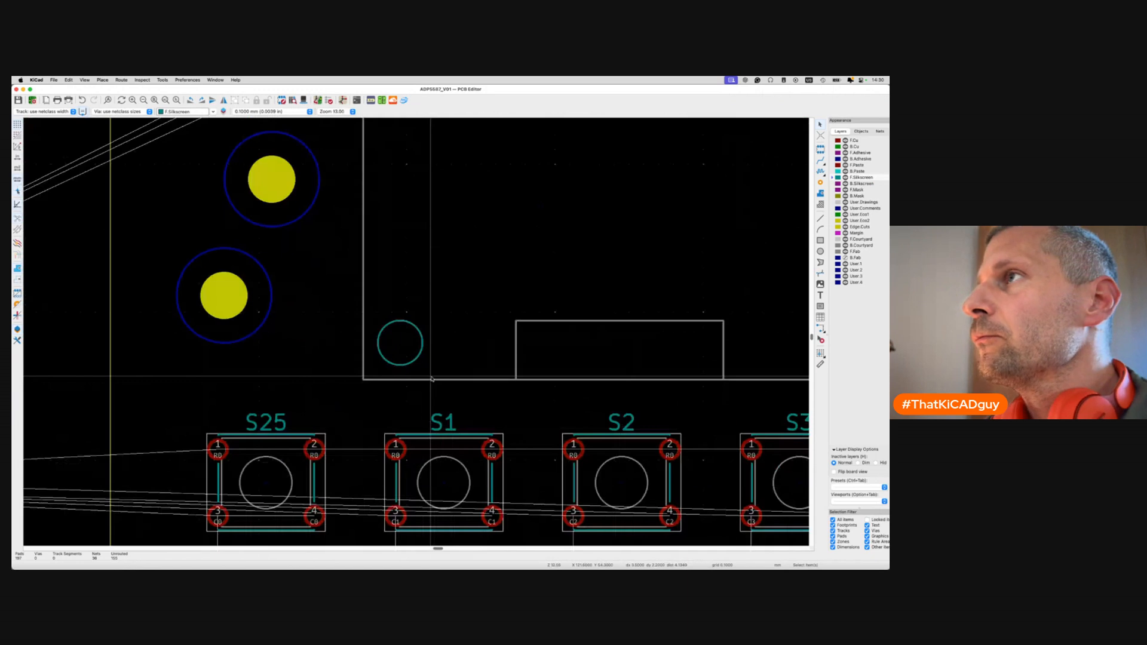
click(417, 357)
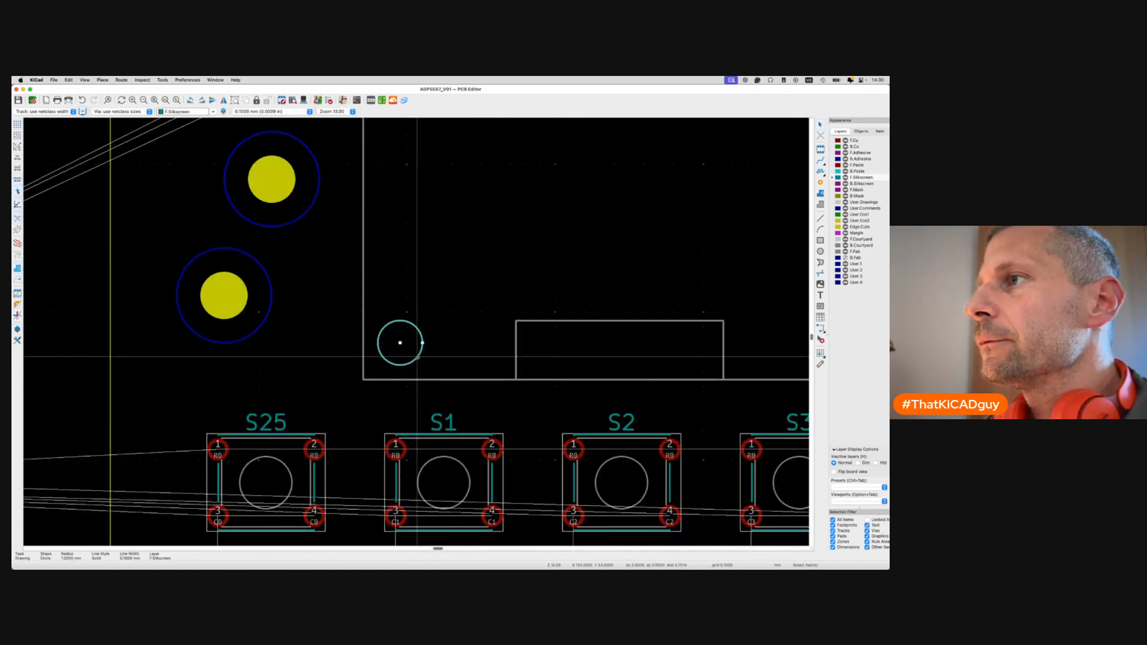
key(shift+n)
key(shift+n)
key(shift+n)
key(m)
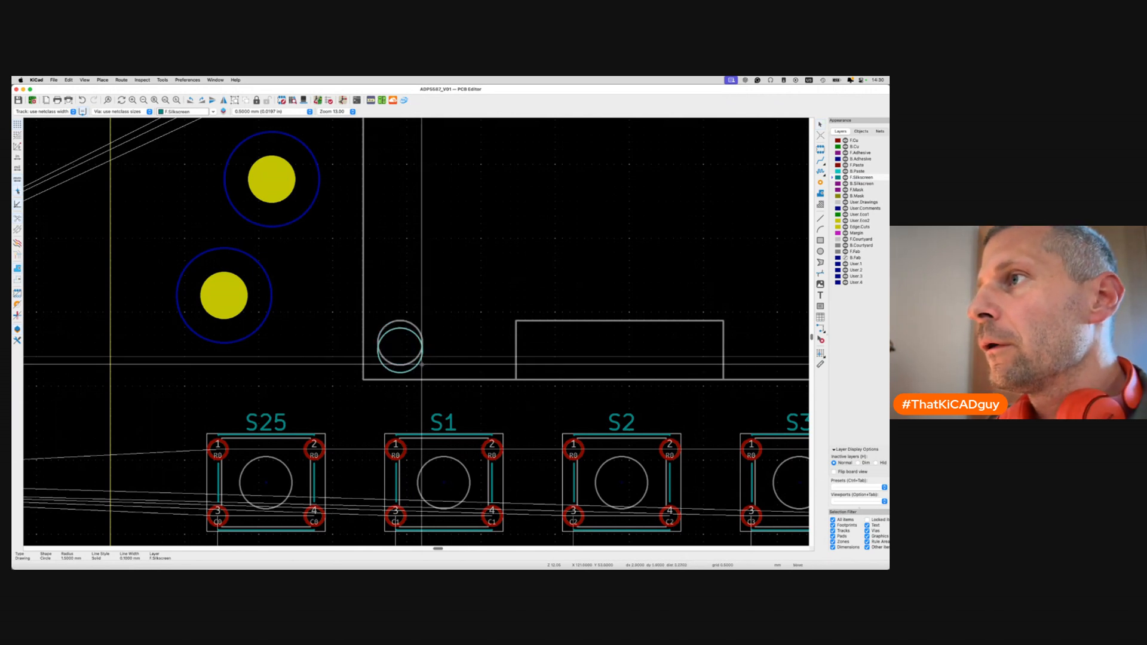
click(421, 363)
Check the board in the 3D viewer, toggling perspective and orthographic projection.
key(alt+3)
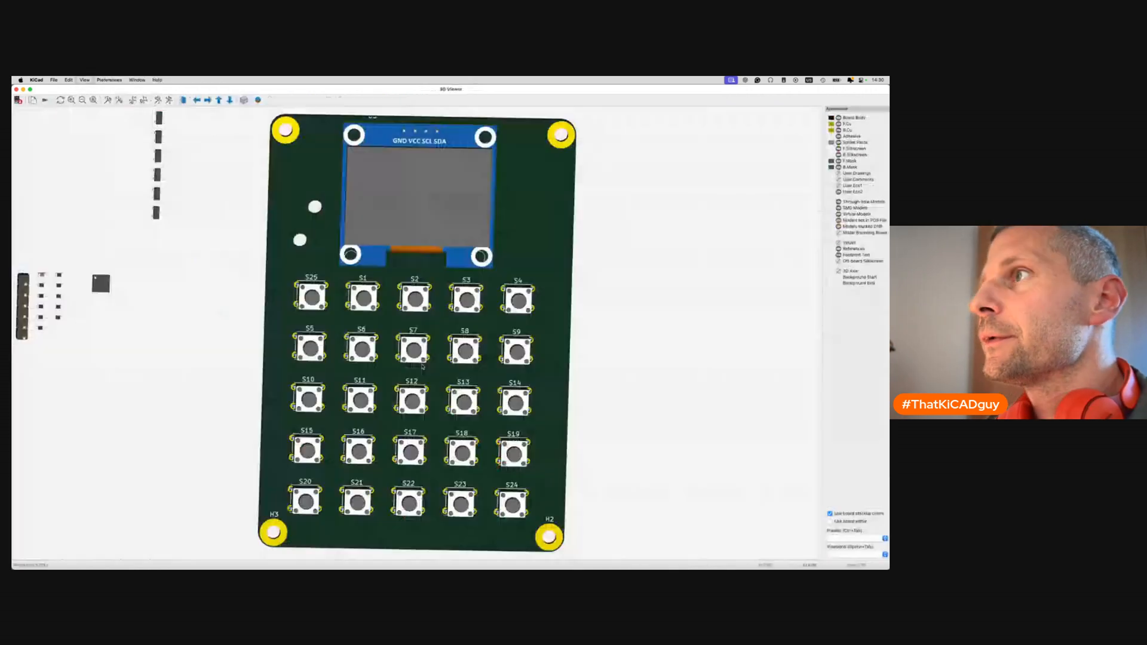
drag(365, 265, 311, 242)
click(16, 89)
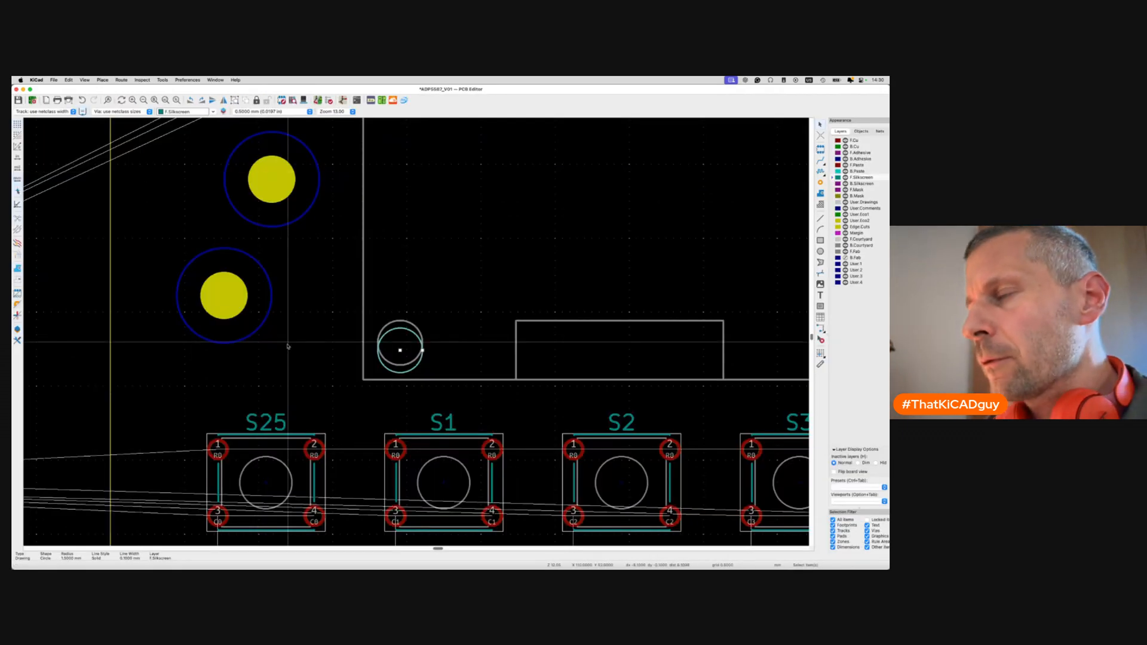
key(alt+3)
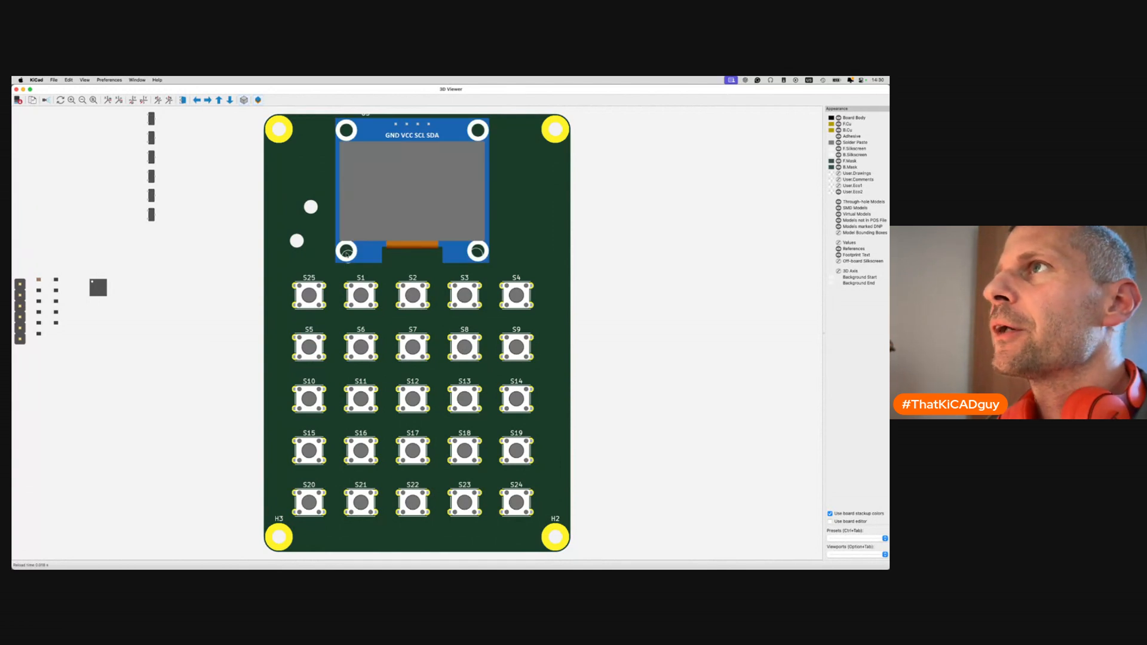
click(242, 102)
click(242, 103)
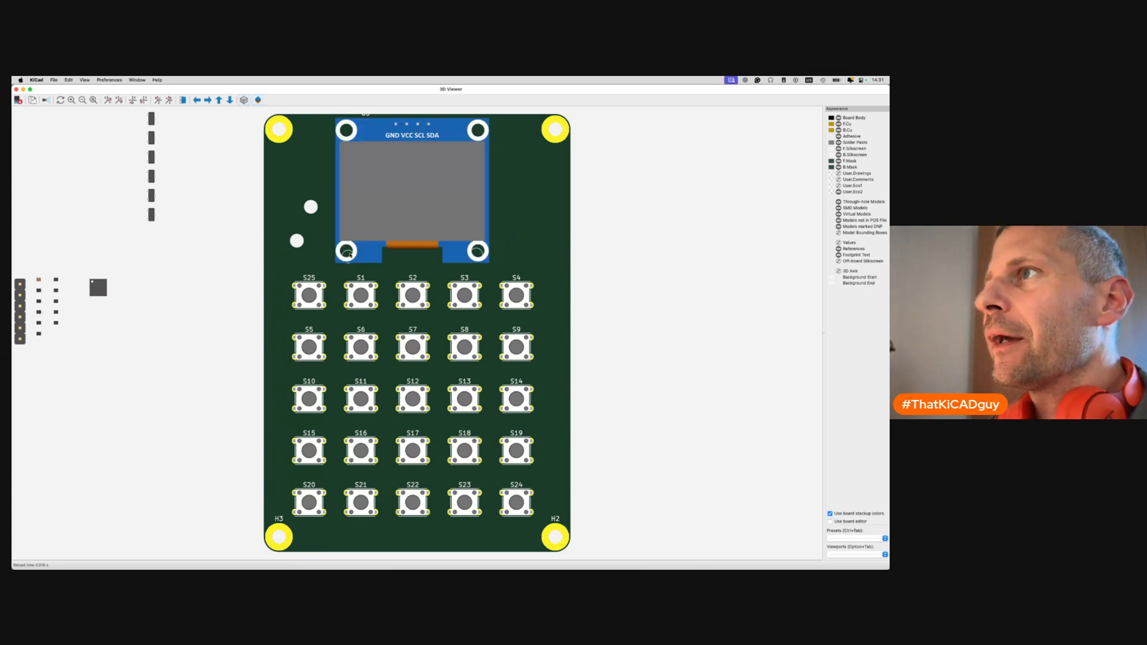
Nudge the lower-left circle up-left on a 0.2 mm grid, comparing each move in 3D.
key(super+w)
key(m)
click(406, 357)
key(alt+3)
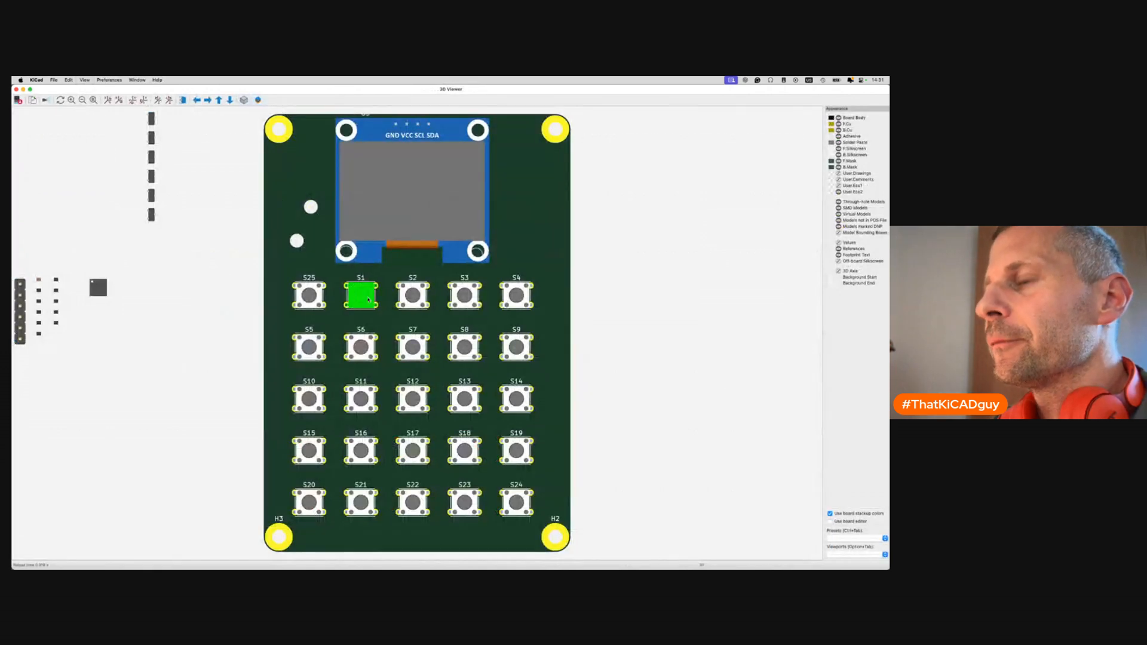
key(super+w)
key(m)
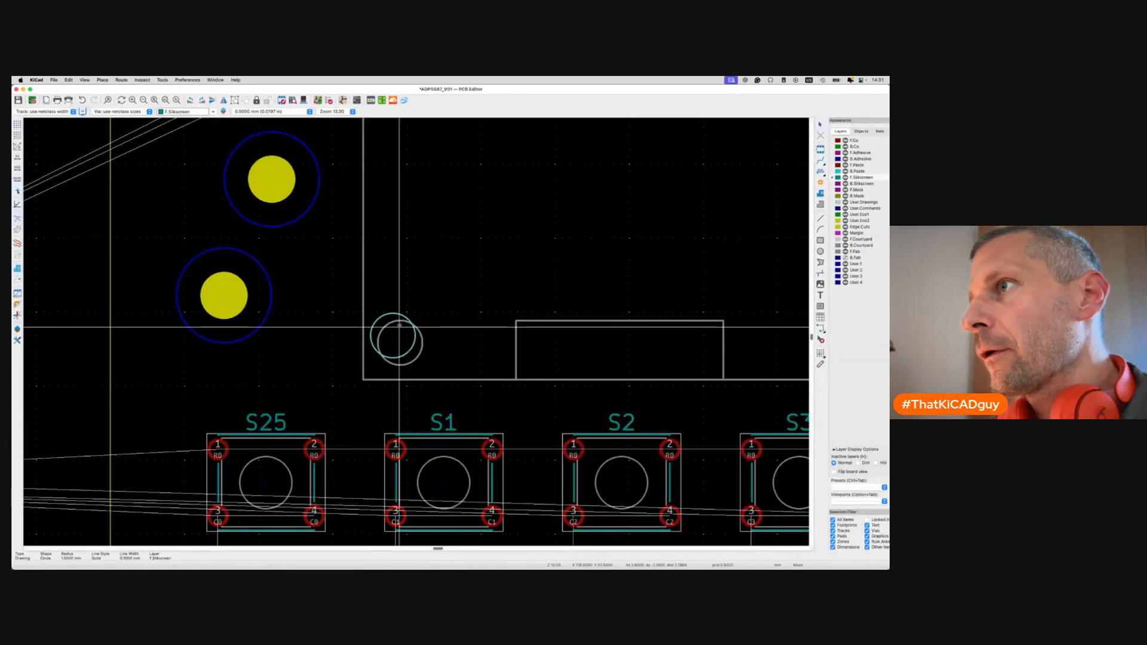
key(alt+3)
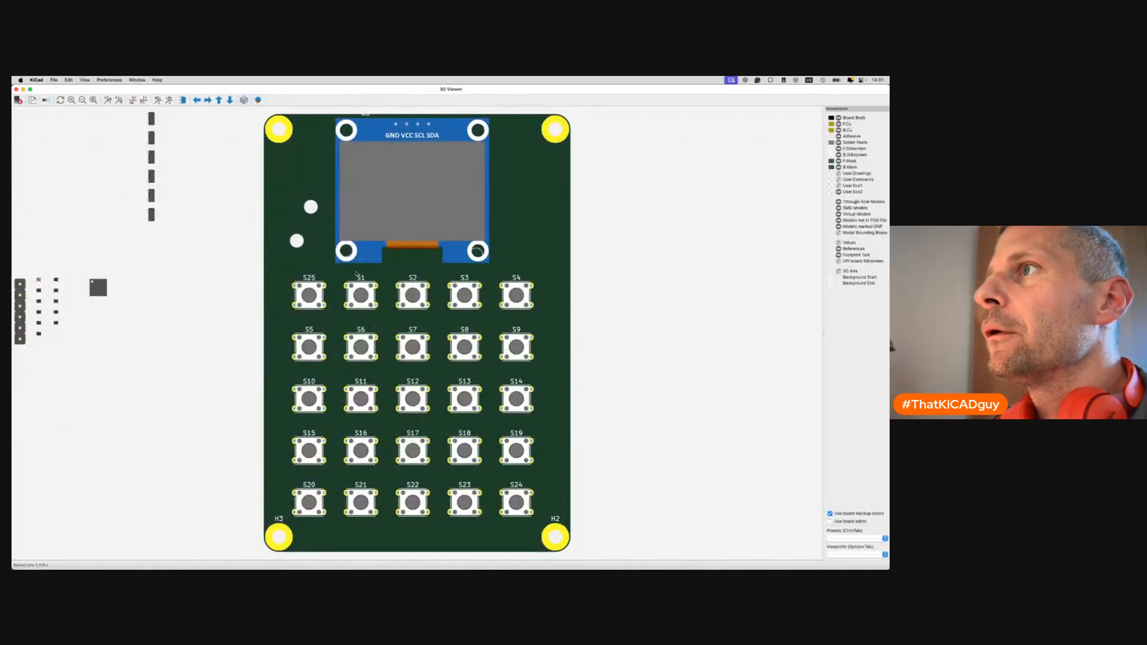
key(super+w)
key(n)
key(n)
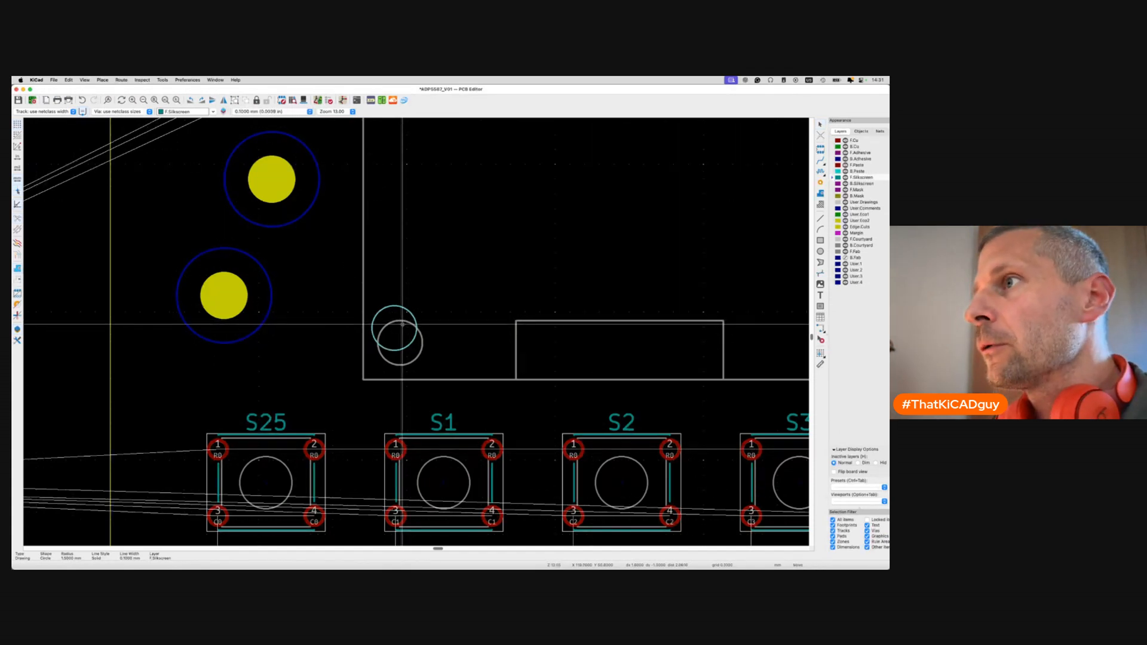
key(alt+3)
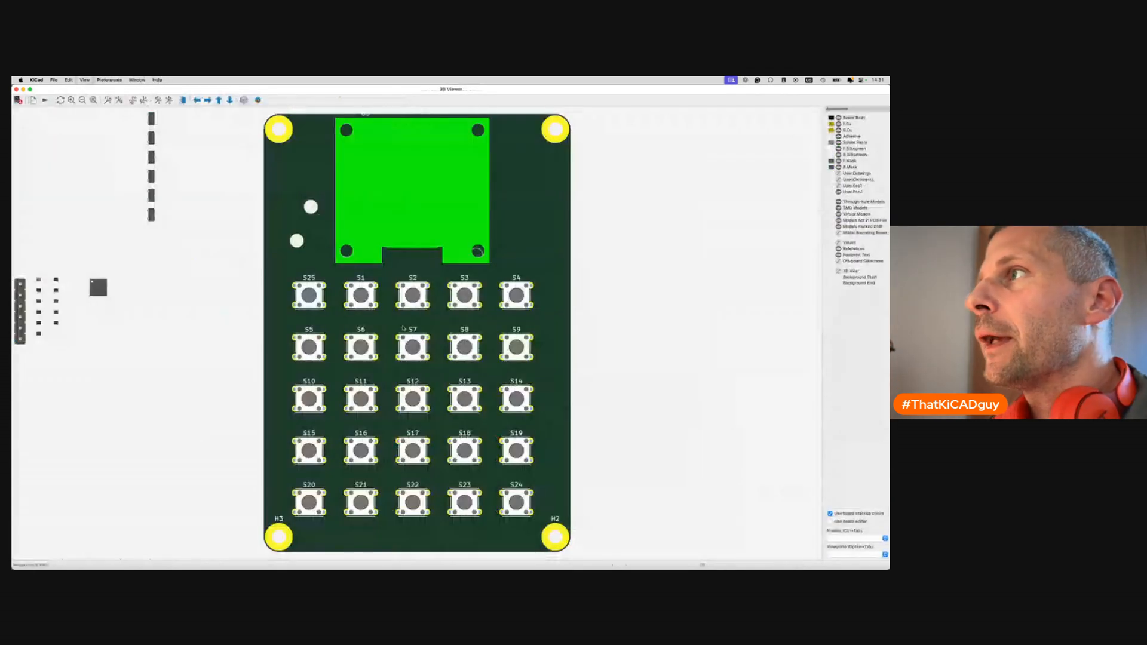
key(super+w)
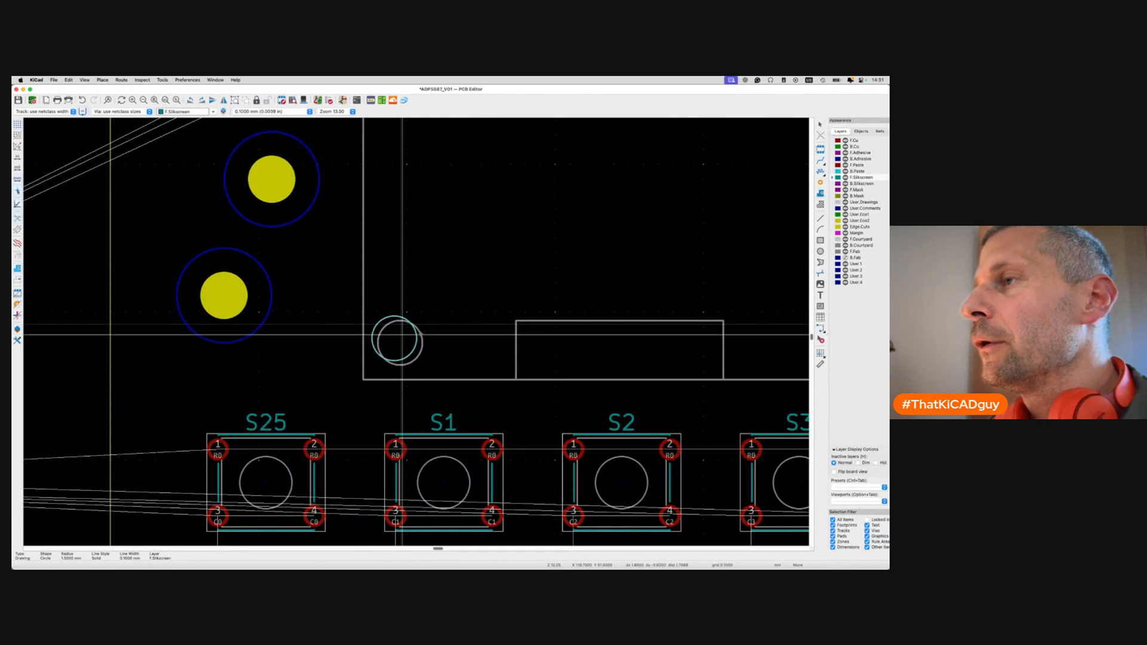
Duplicate the circle and place the copy over the OLED's lower-right hole.
scroll(446, 397, right, 5)
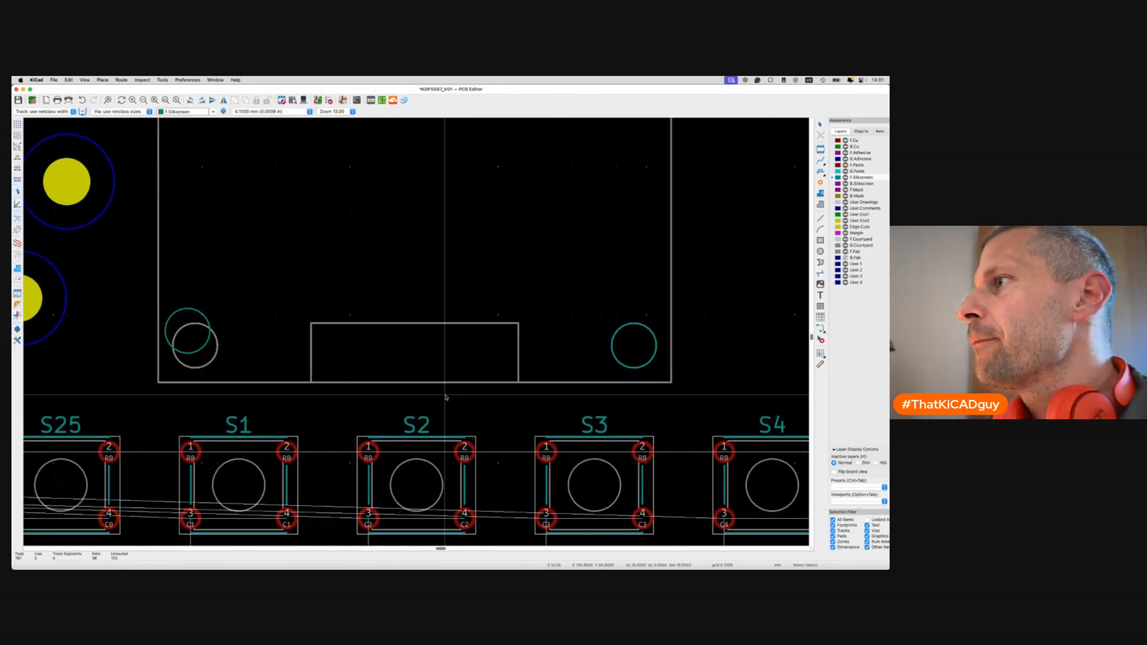
click(610, 363)
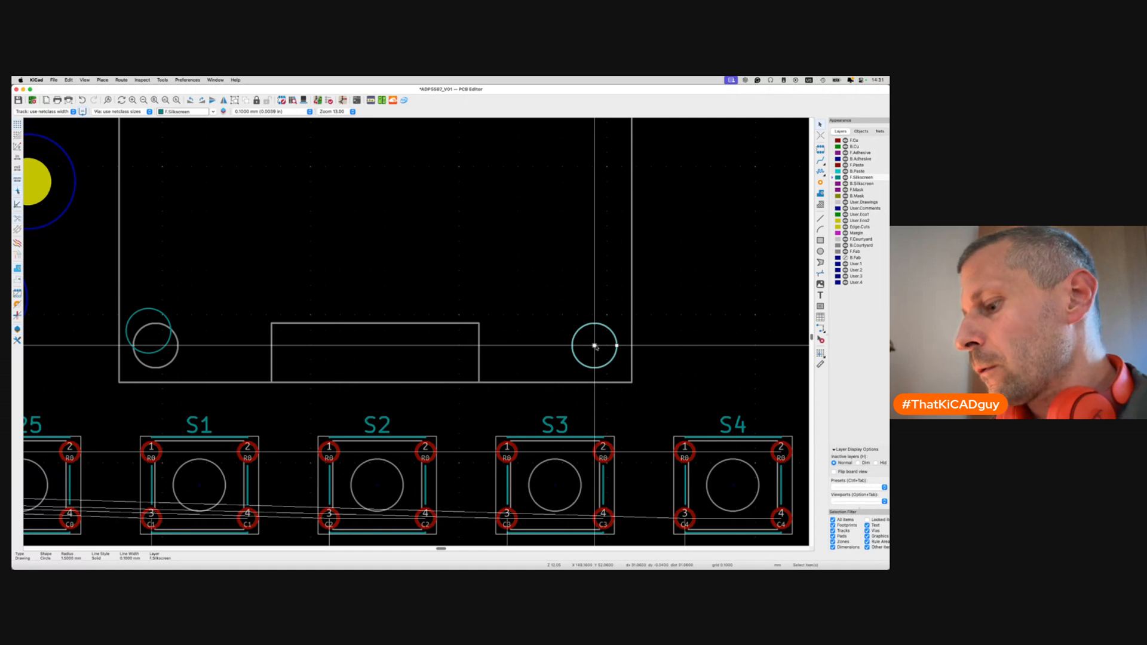
key(super+d)
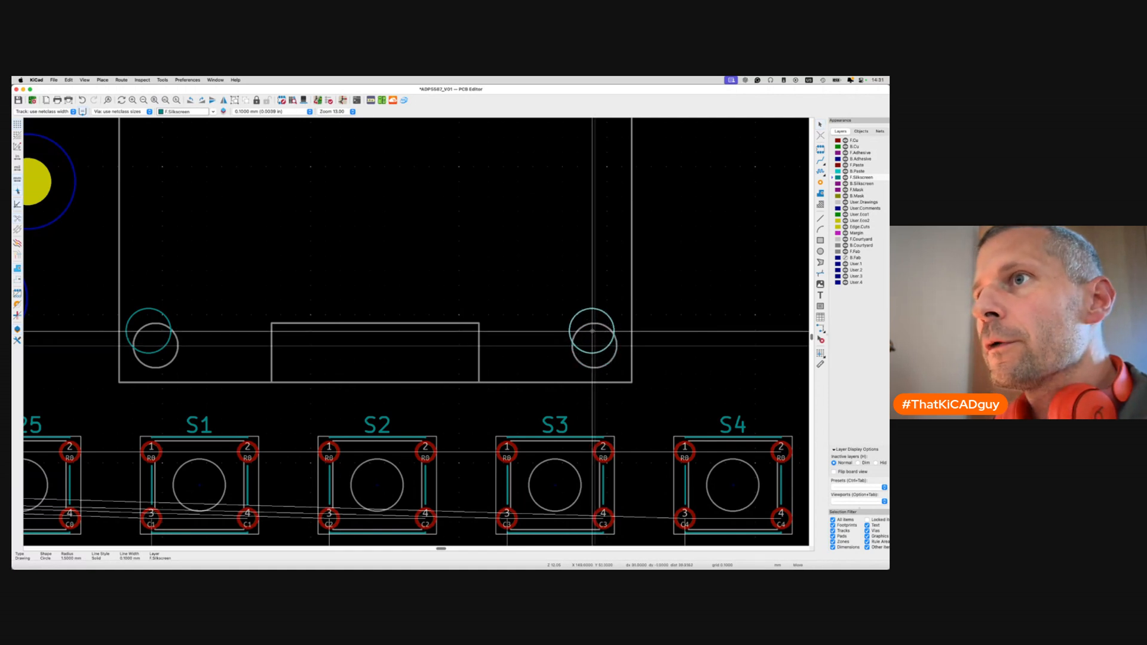
click(601, 330)
Inspect the result in the 3D viewer, then close it and save the board.
key(alt+3)
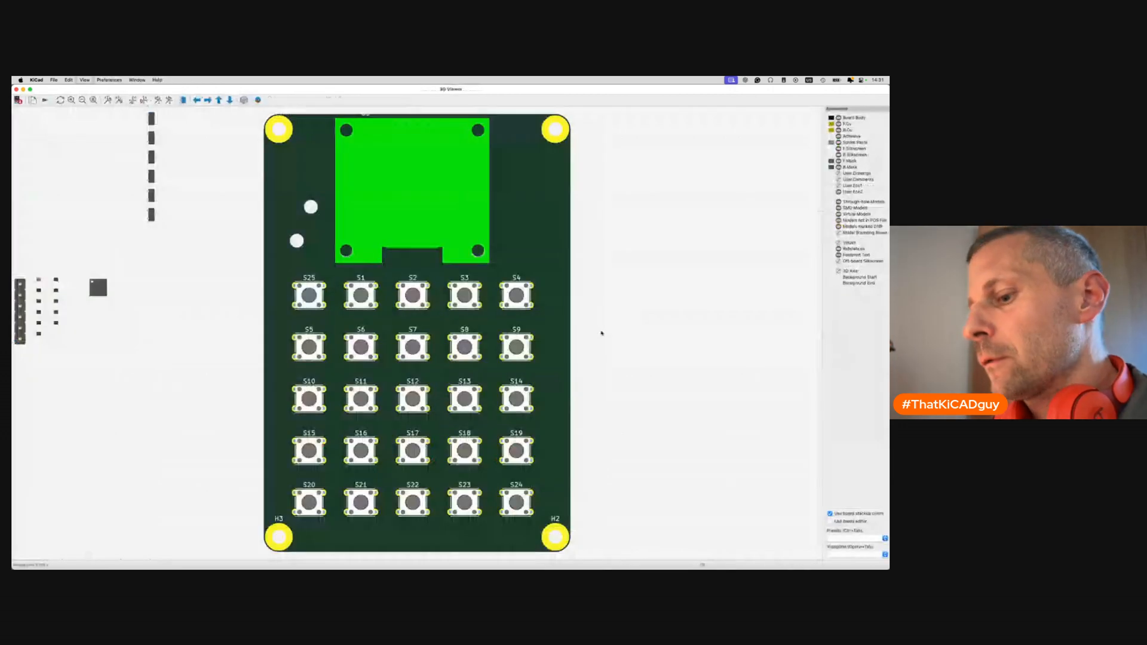
scroll(474, 231, up, 2)
scroll(474, 231, up, 2)
mouse_move(481, 231)
mouse_down()
mouse_move(454, 230)
mouse_move(481, 229)
mouse_up()
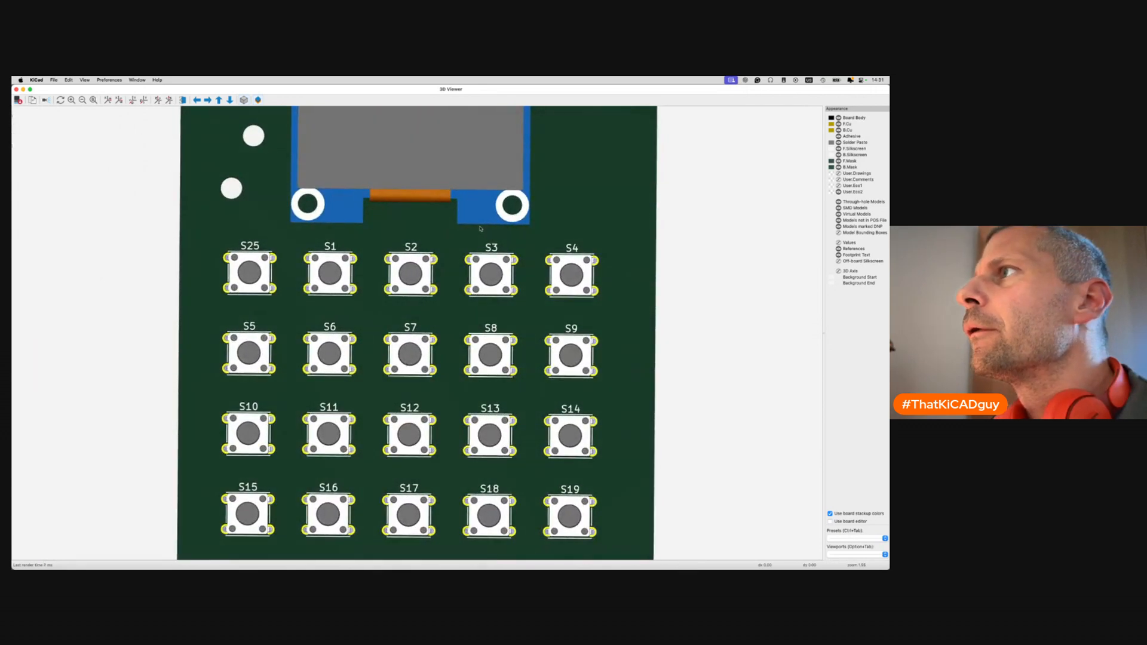
click(16, 89)
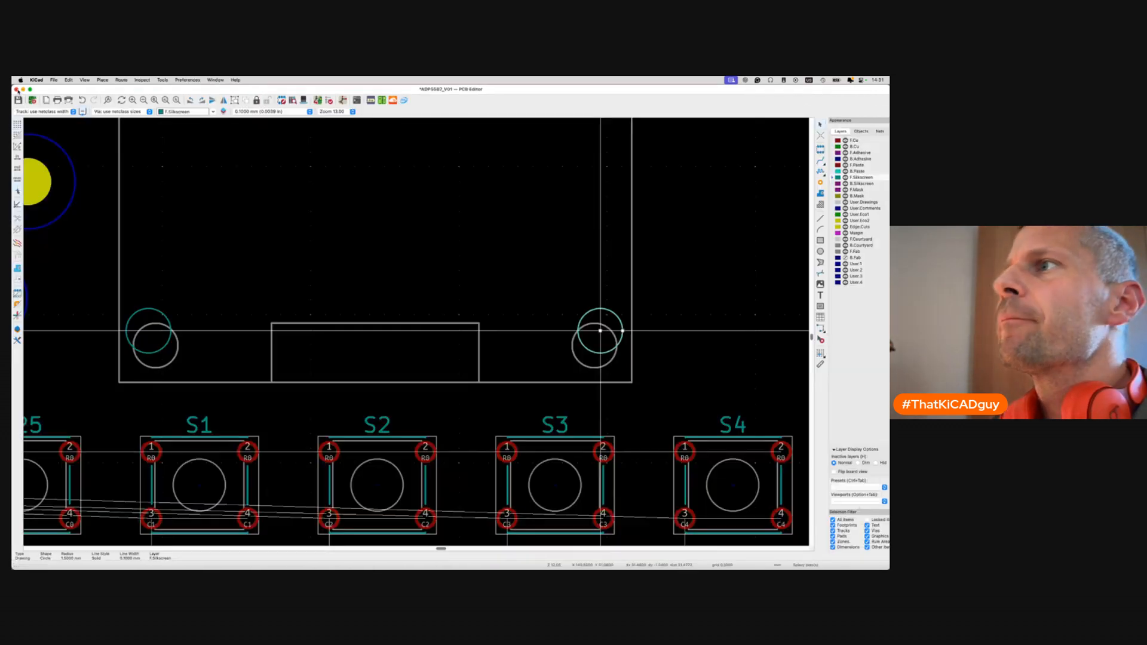
key(super+s)
scroll(257, 341, down, 4)
scroll(257, 341, left, 3)
scroll(256, 342, up, 2)
scroll(257, 341, up, 2)
scroll(257, 341, left, 1)
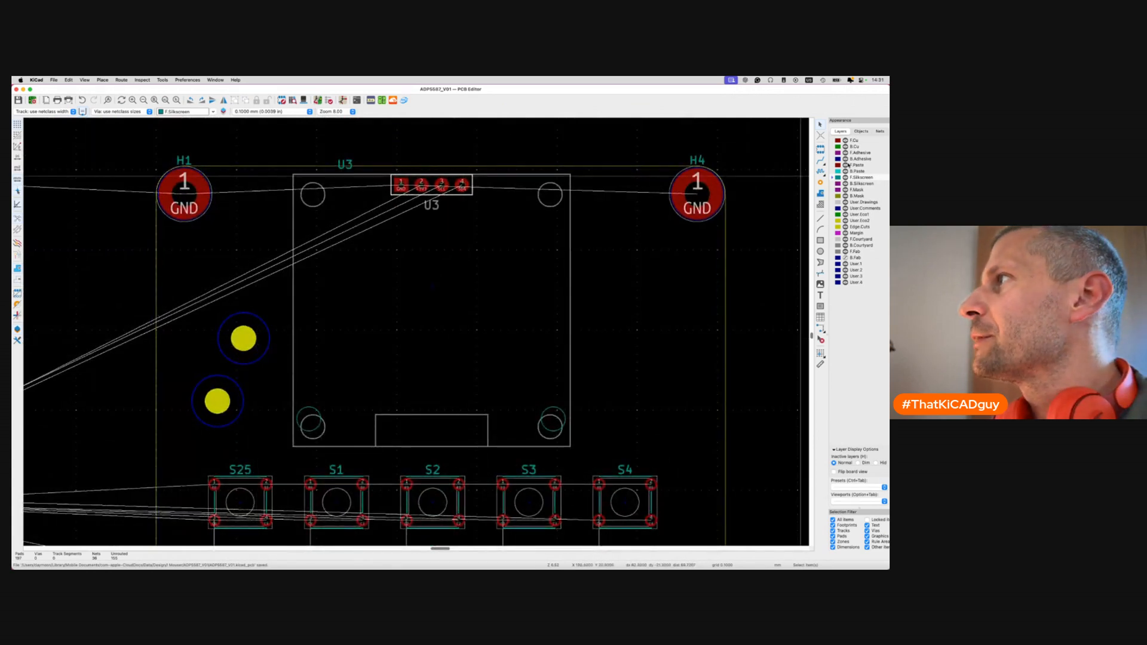
Make F.Courtyard the active layer and zoom in on U3's bottom-left corner.
click(836, 239)
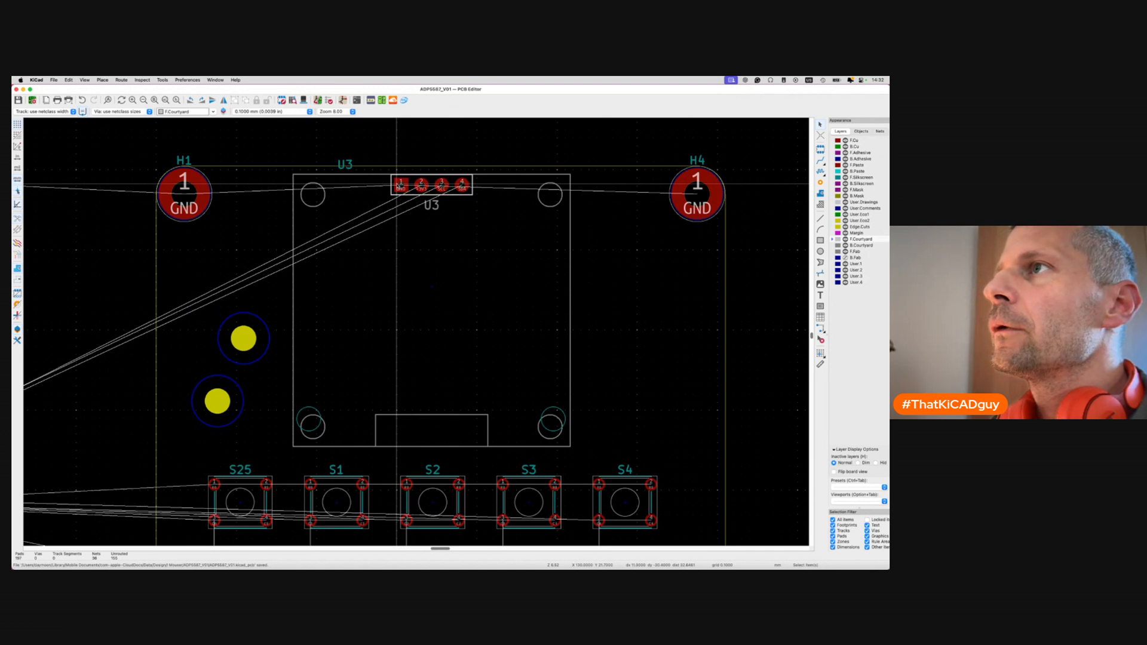
scroll(293, 446, up, 3)
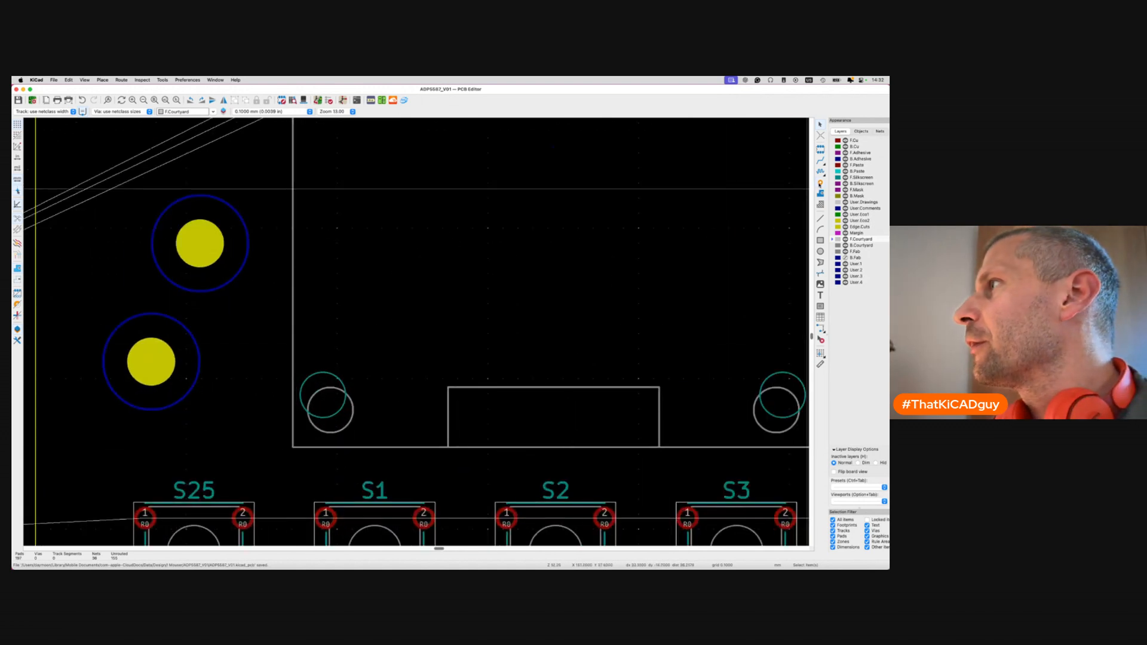
Start an orthogonal dimension on User.Drawings, abandoning the first attempt.
click(822, 330)
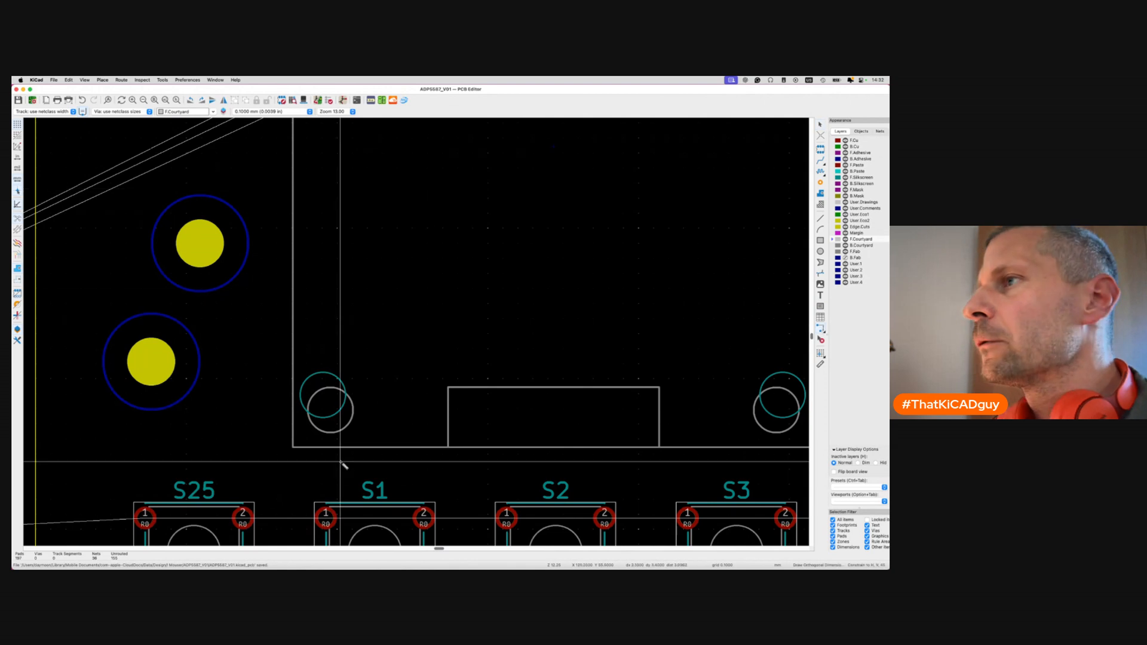
click(836, 203)
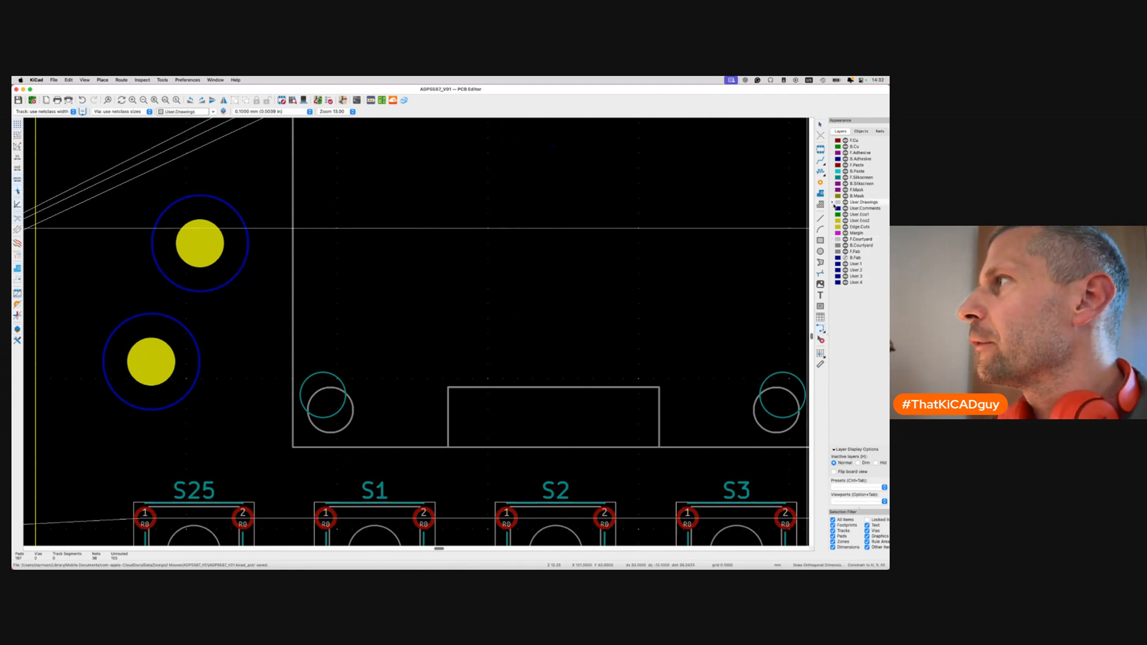
click(293, 447)
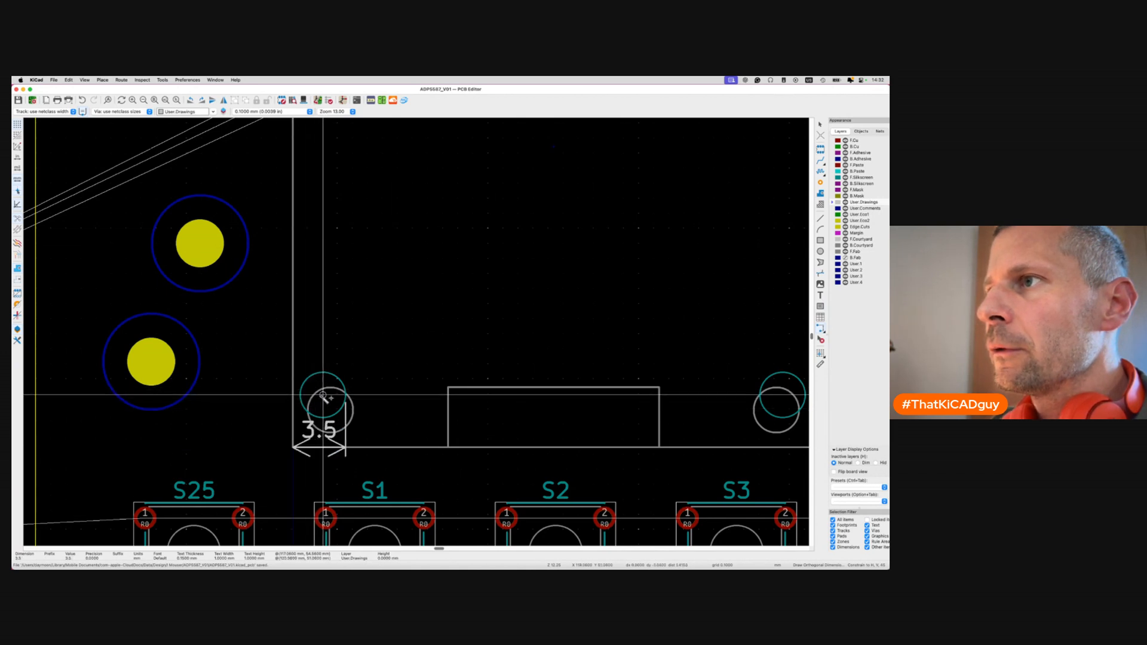
click(323, 395)
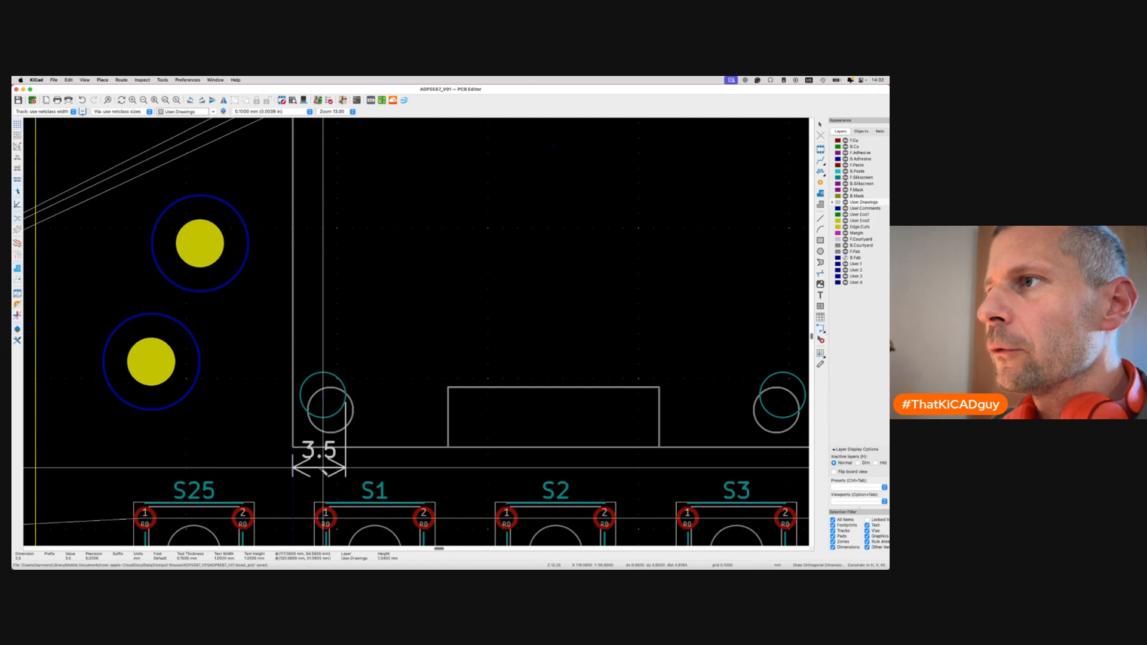
key(Escape)
scroll(321, 414, up, 2)
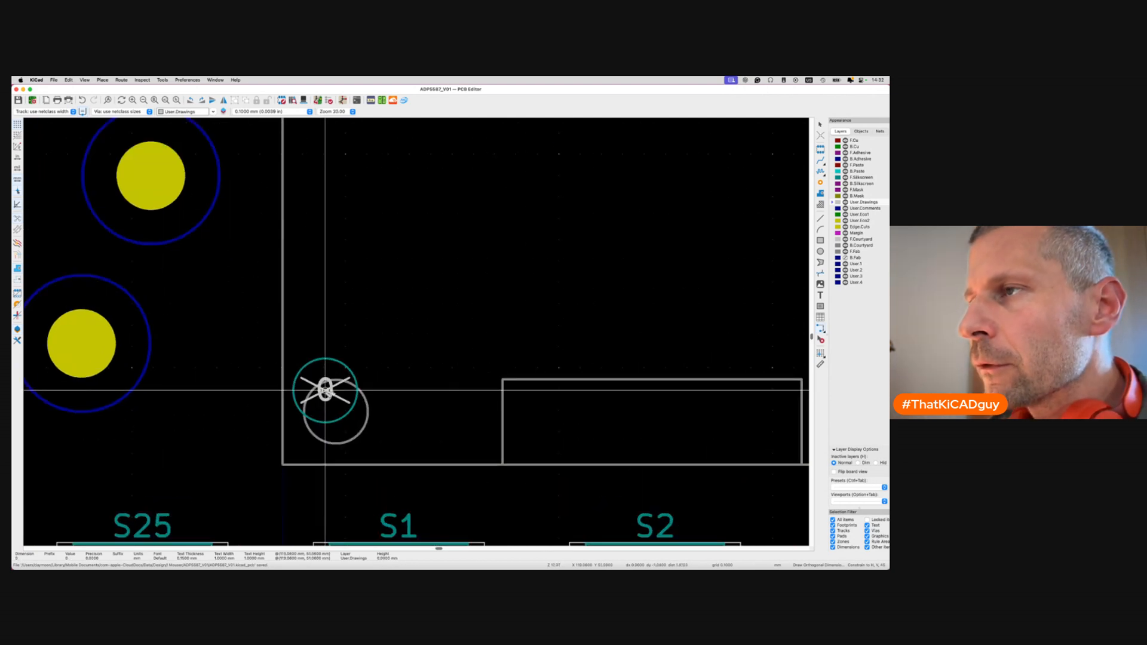
Add 3.5 mm vertical and horizontal dimensions from hole centre to corner, save, then delete the horizontal one.
click(325, 391)
click(282, 465)
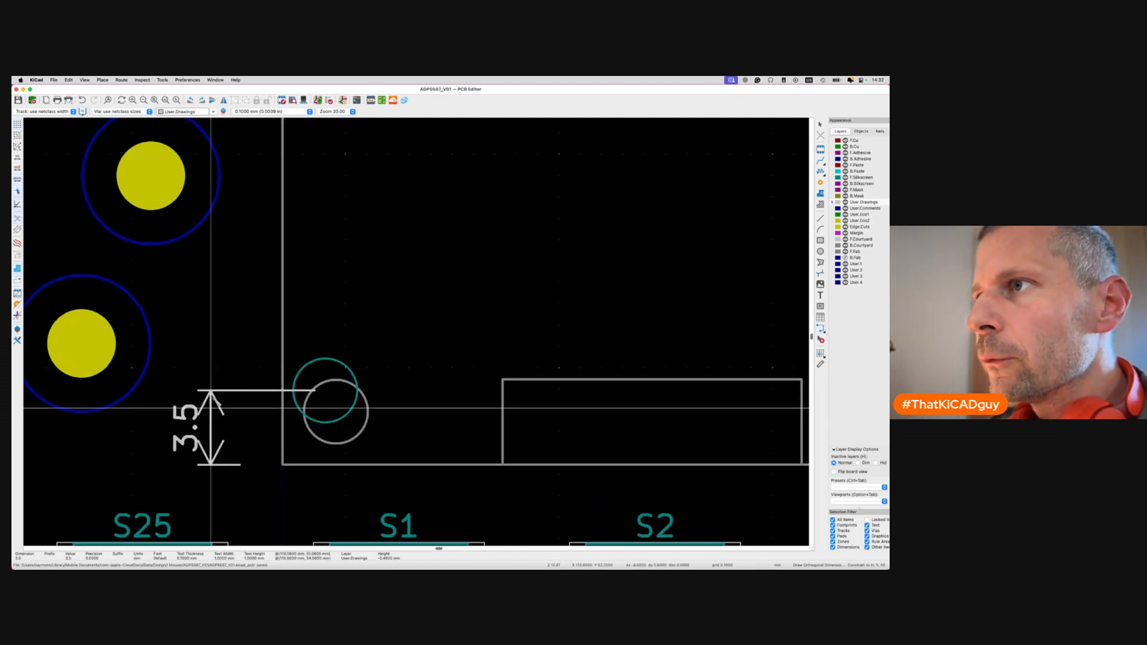
click(224, 393)
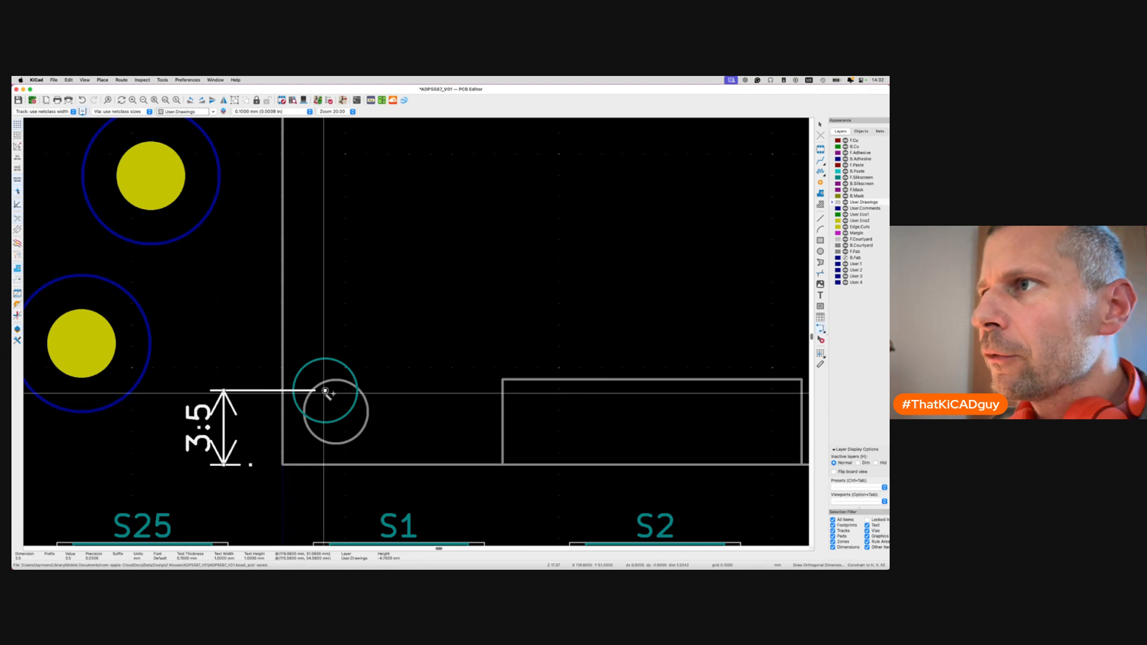
click(325, 391)
click(283, 465)
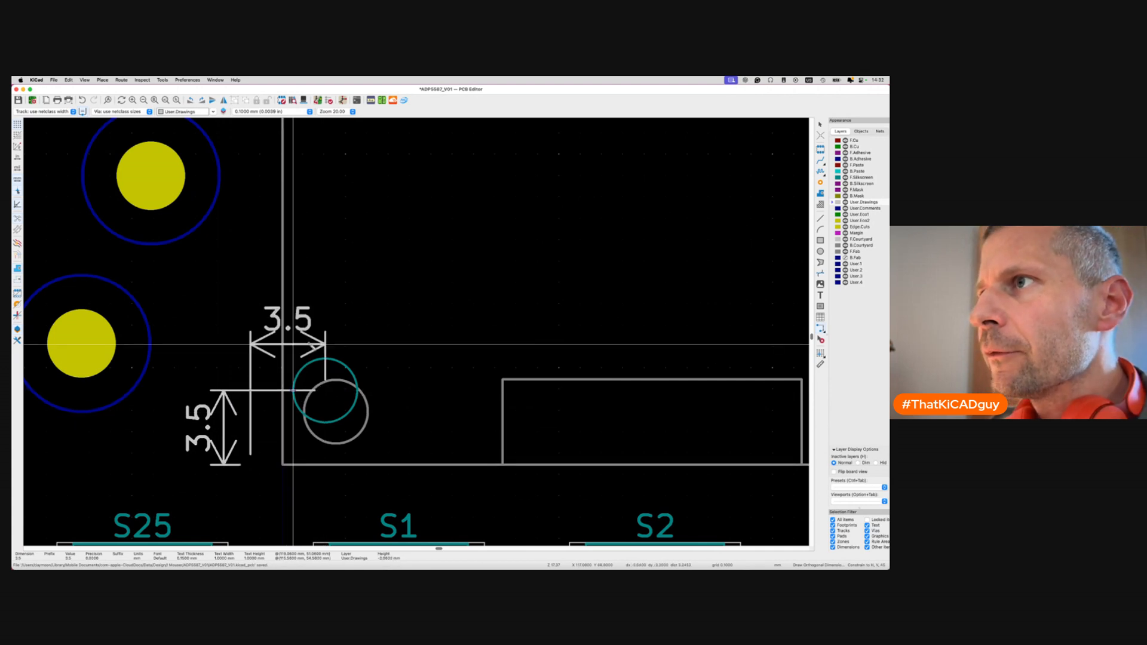
click(279, 307)
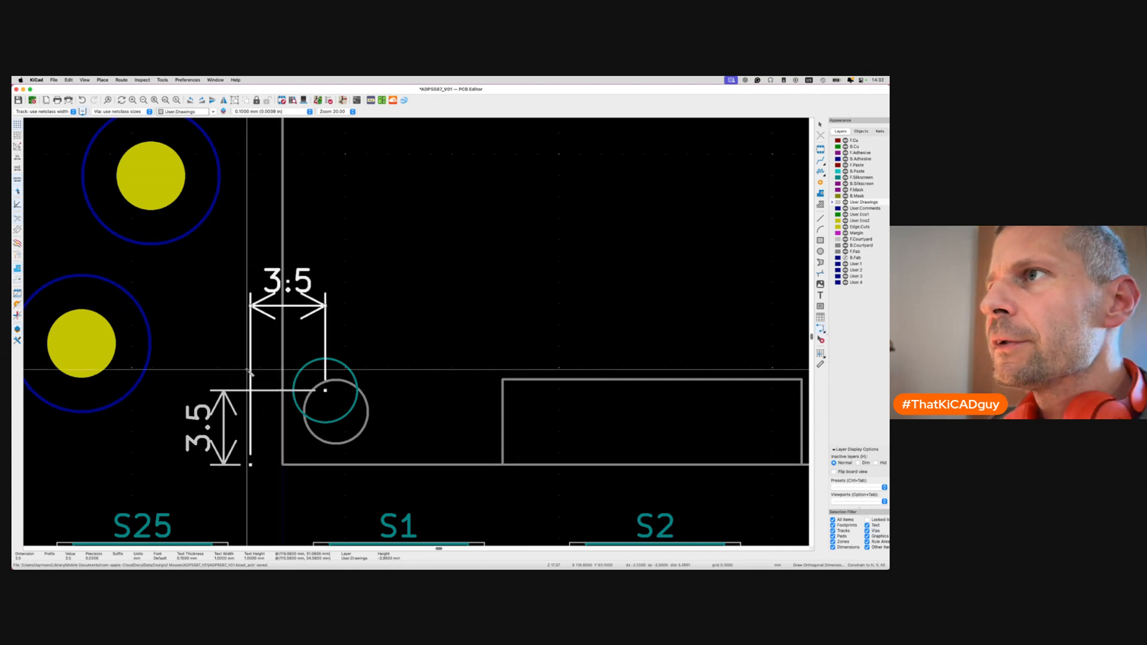
key(Escape)
key(super+s)
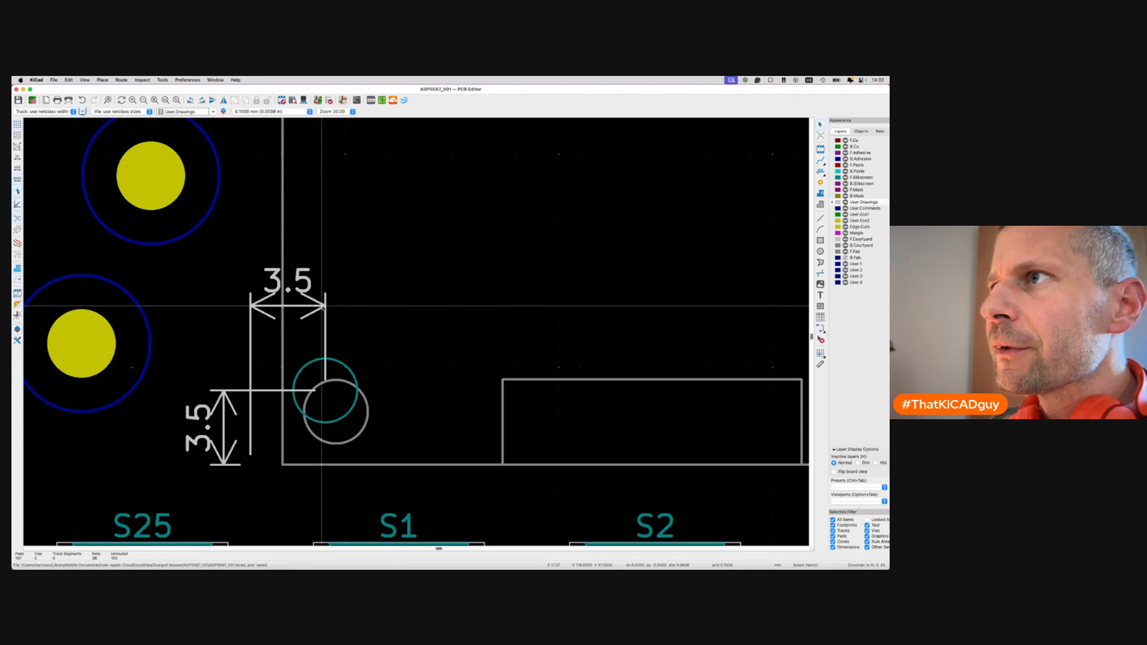
click(310, 307)
key(Delete)
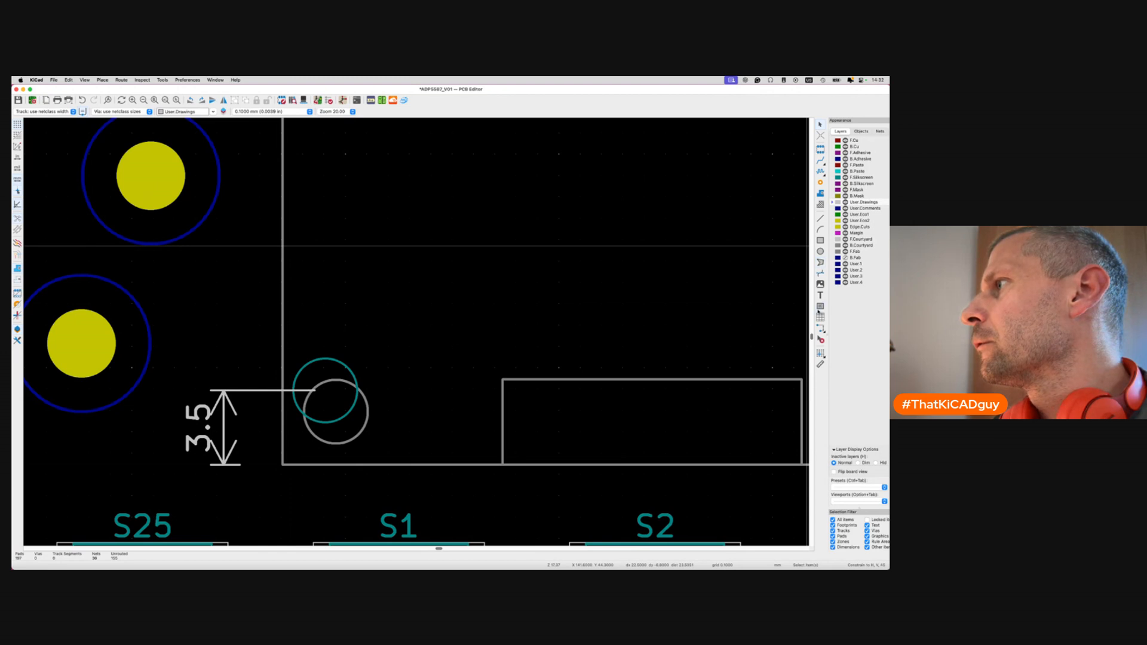
Dimension 2 mm from the lower-left hole centre to the module's left edge, placed above, and save.
click(822, 329)
scroll(340, 425, up, 5)
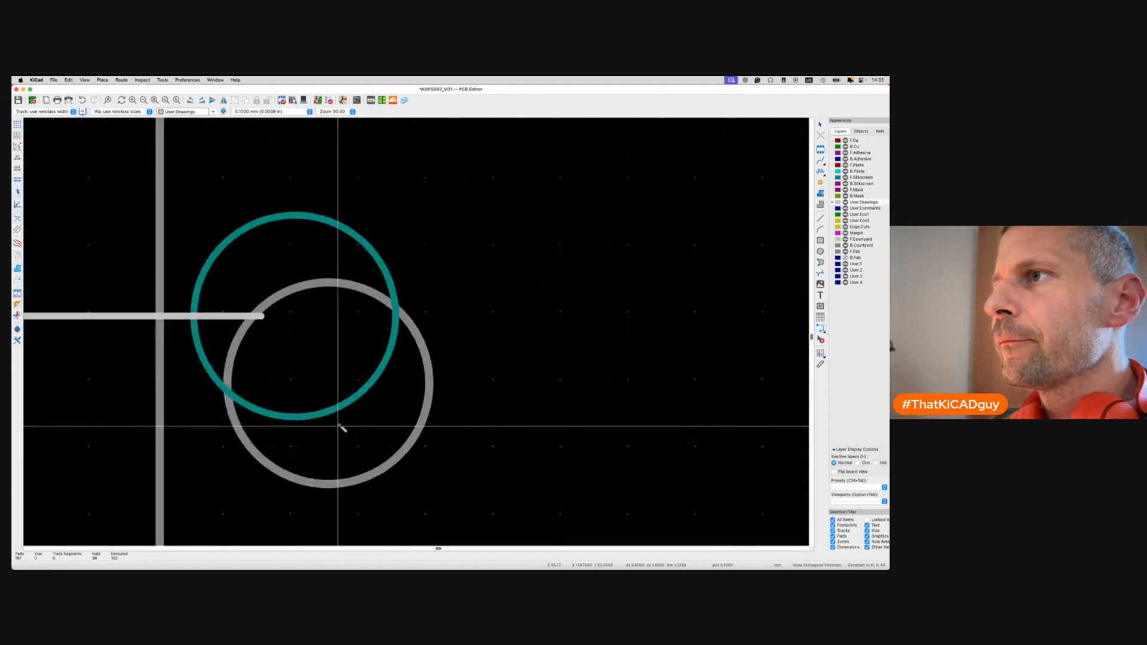
scroll(339, 425, left, 4)
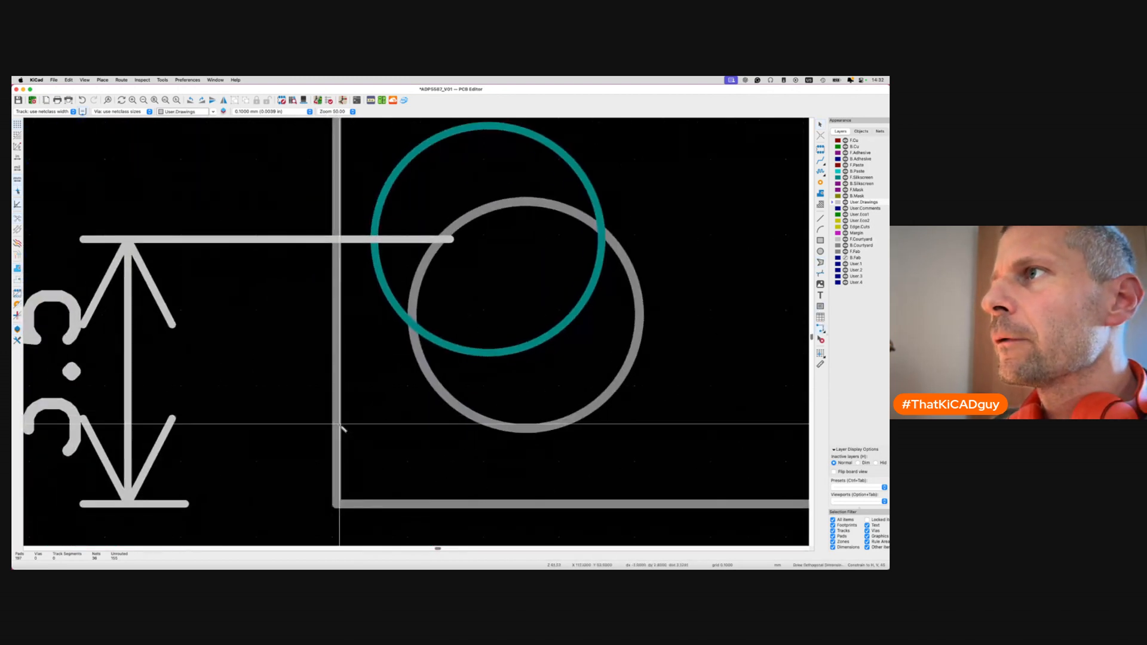
click(489, 240)
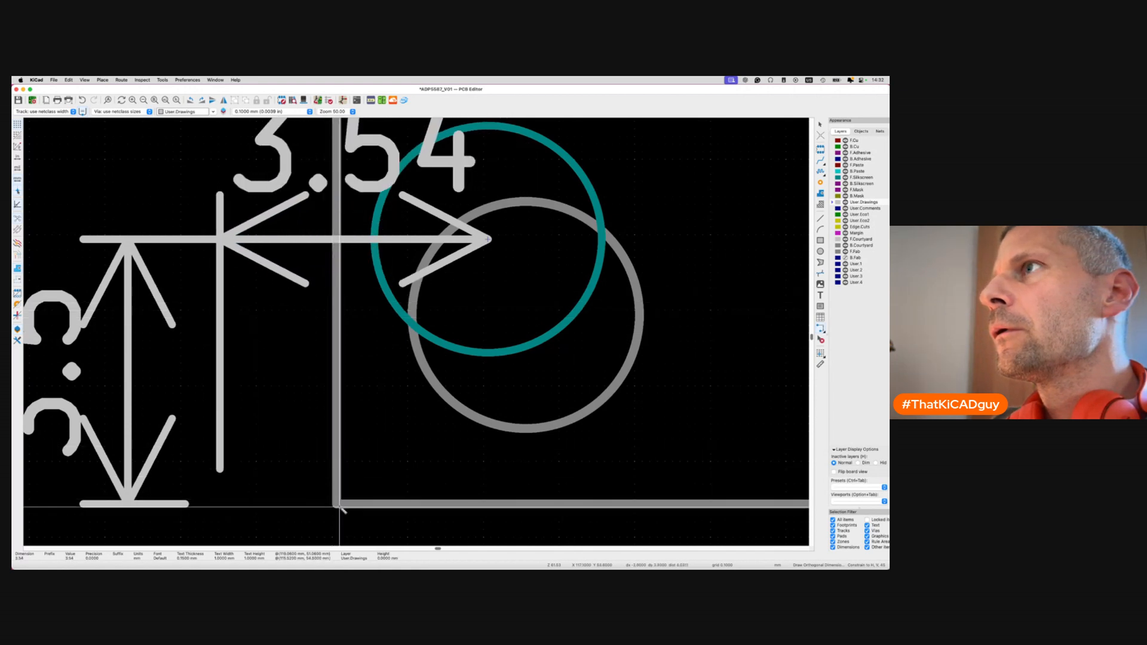
scroll(344, 261, down, 2)
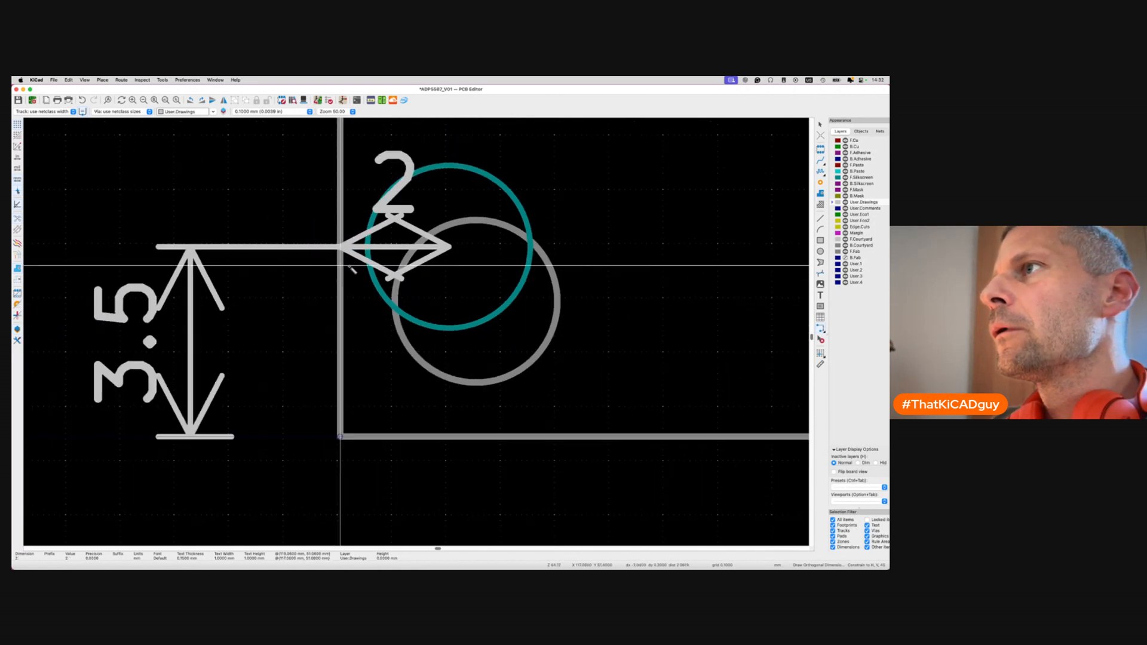
click(344, 255)
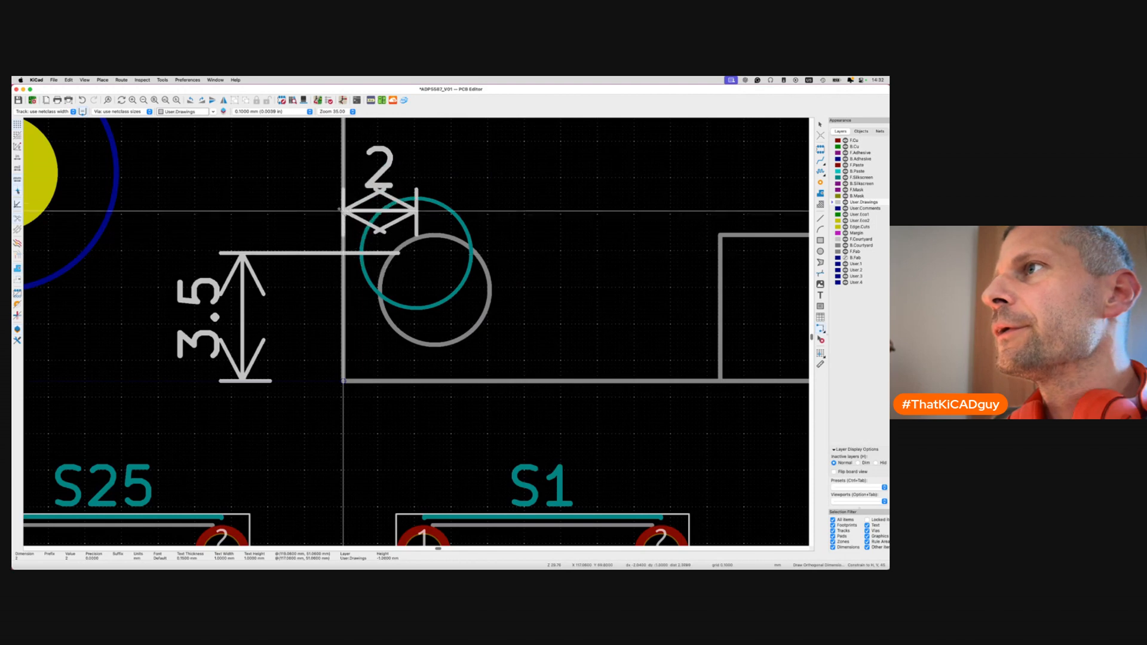
click(291, 190)
scroll(291, 190, down, 4)
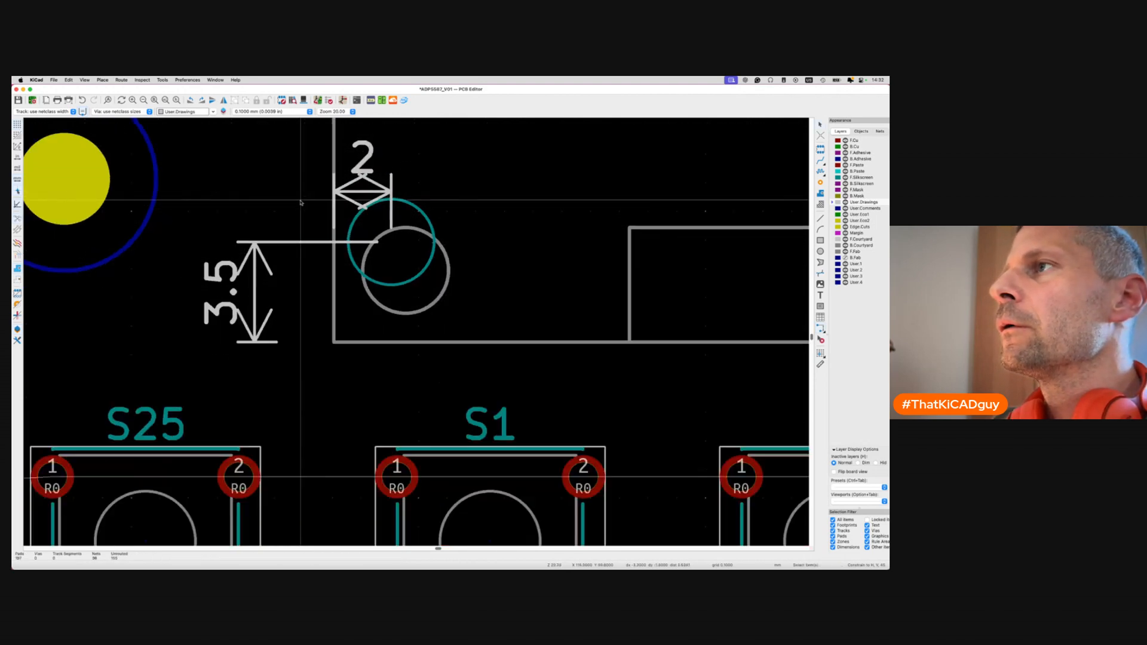
key(ctrl+s)
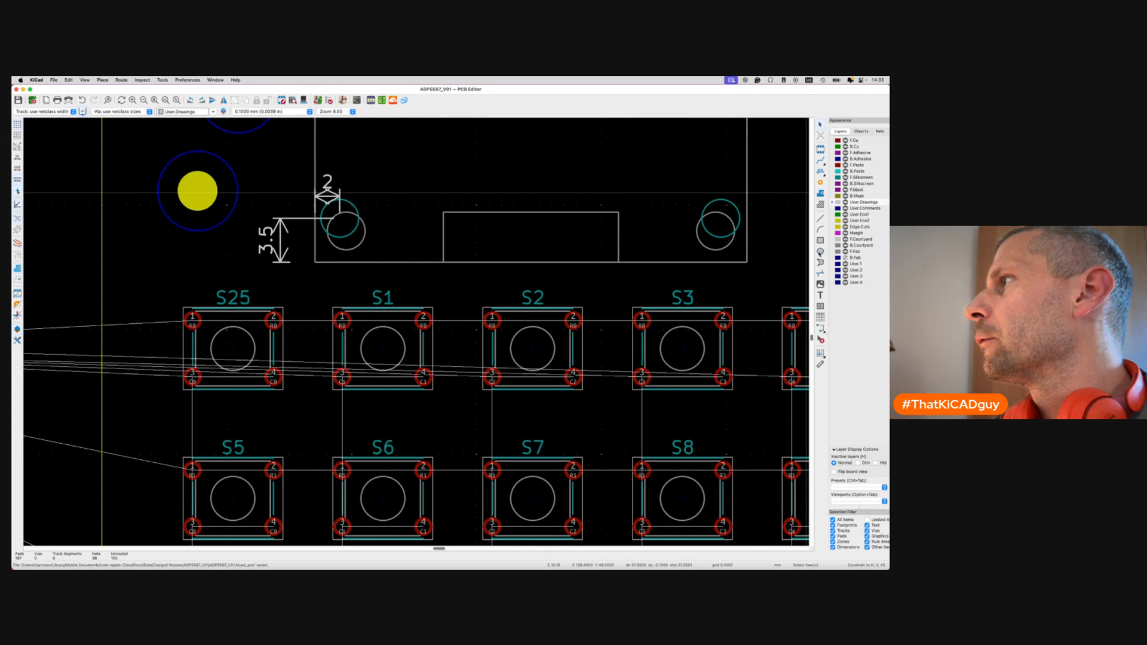
Add a 32.5 mm orthogonal dimension across the two lower hole centres, placed above them.
click(822, 330)
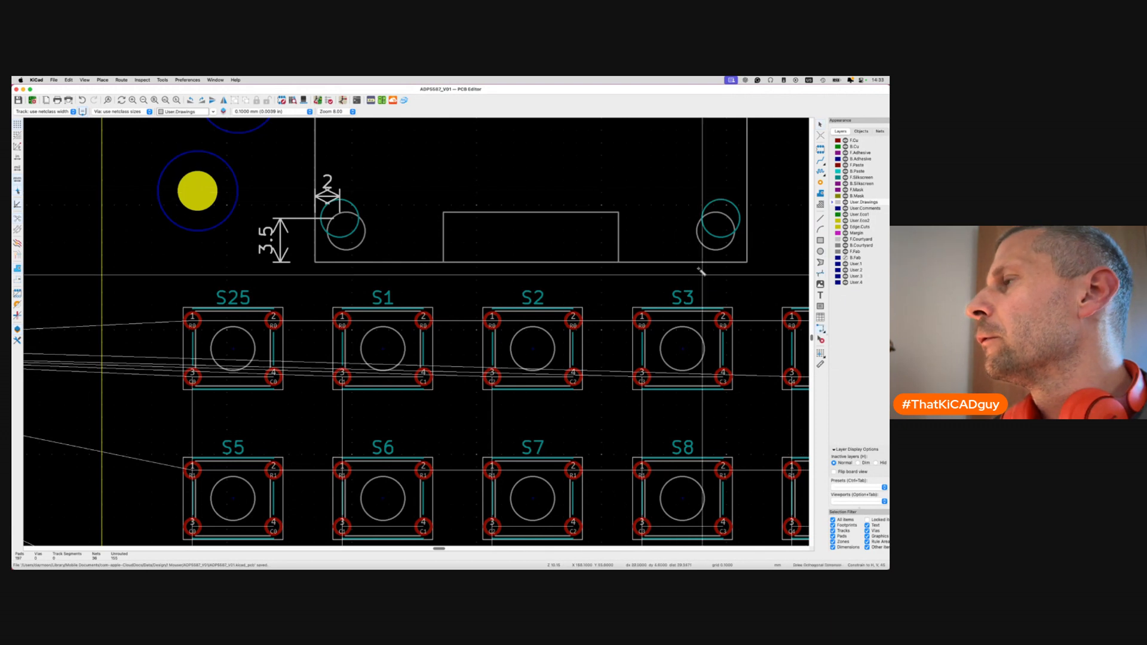
click(721, 218)
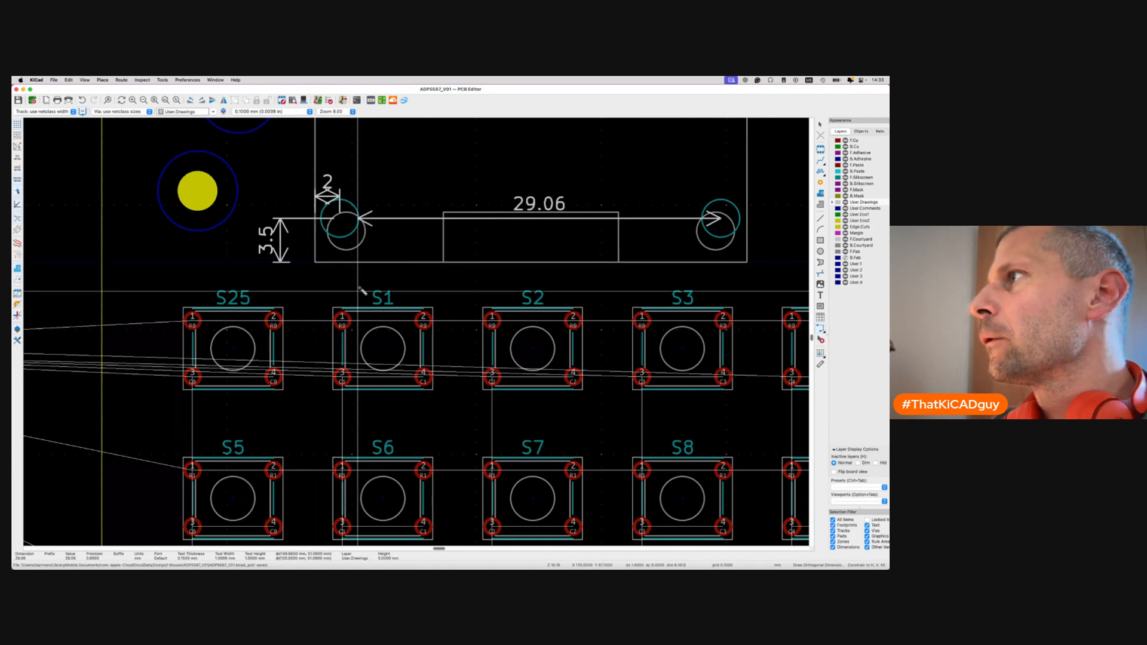
click(315, 262)
click(315, 165)
key(Escape)
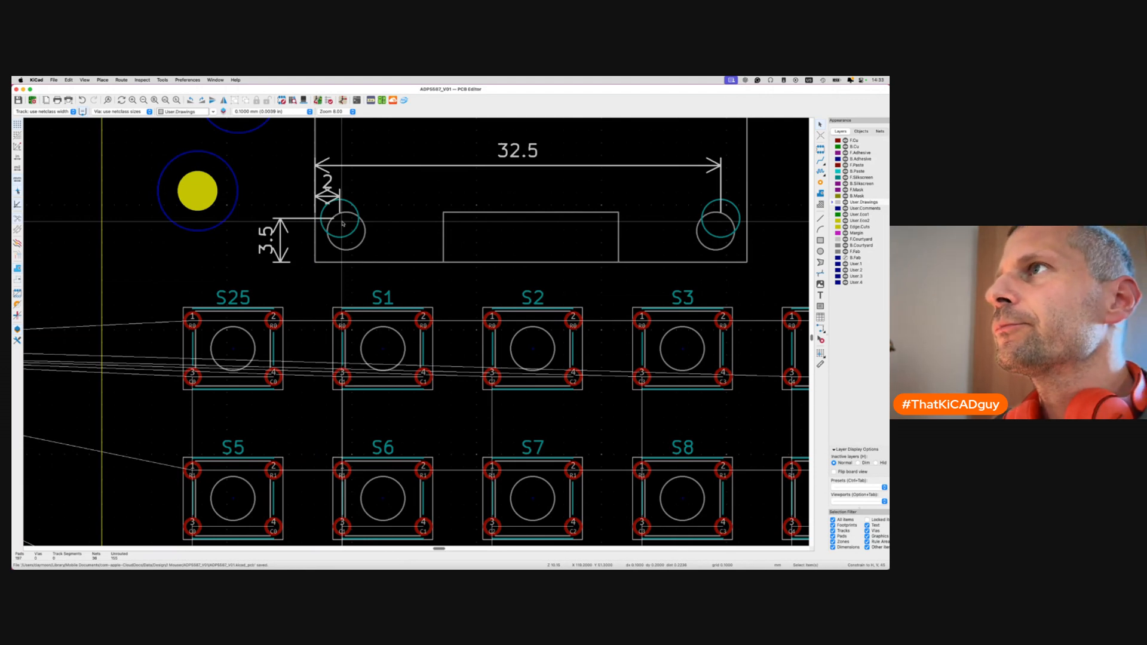
scroll(342, 224, up, 5)
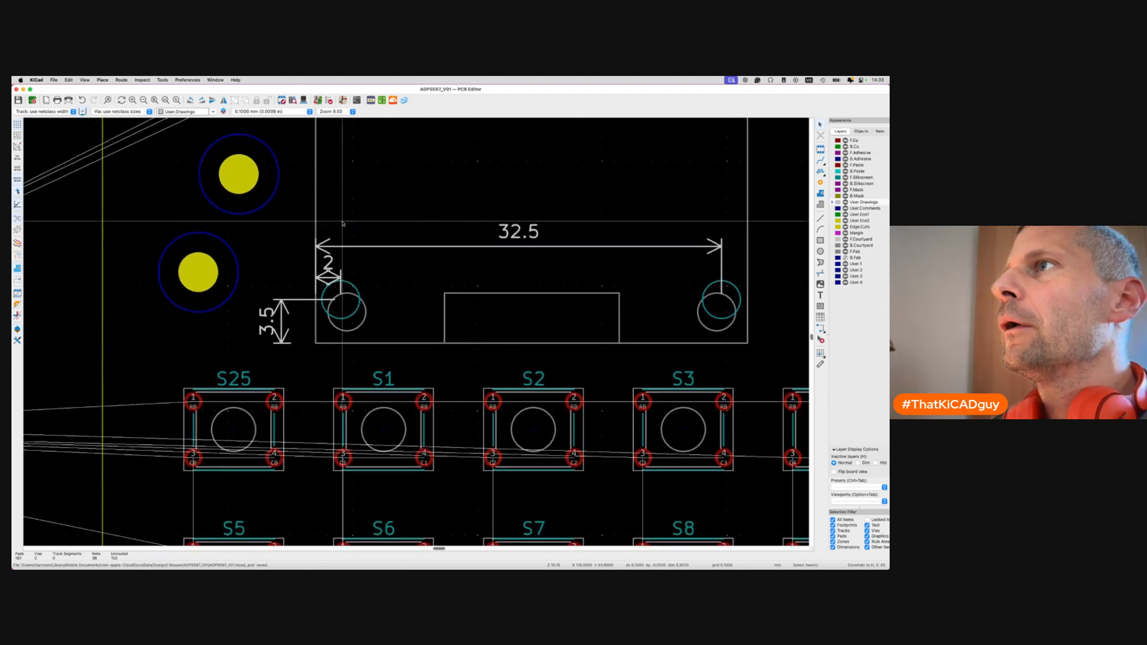
scroll(342, 224, down, 5)
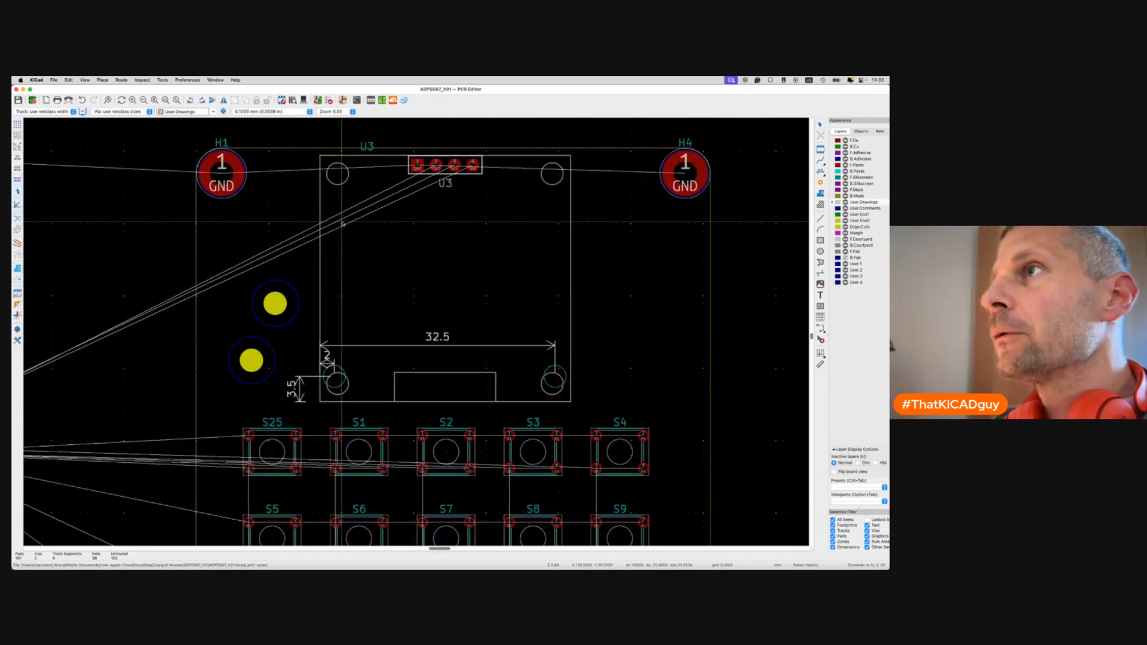
Preview the board in 3D, then duplicate U3's two hole circles on F.Silkscreen.
key(alt+3)
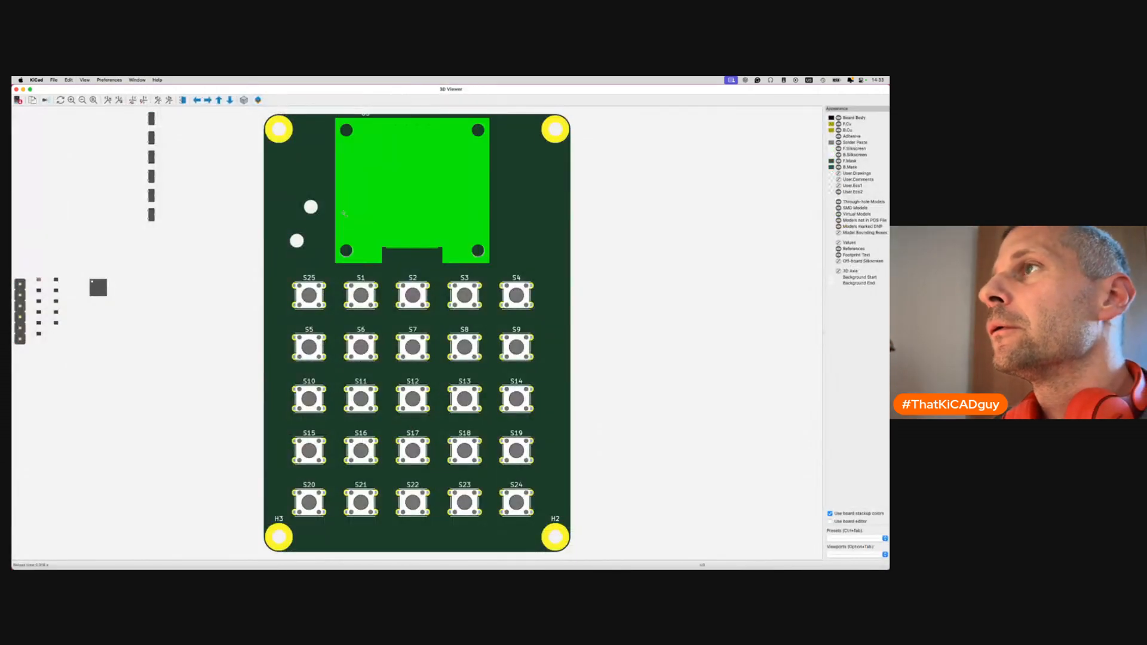
key(super+w)
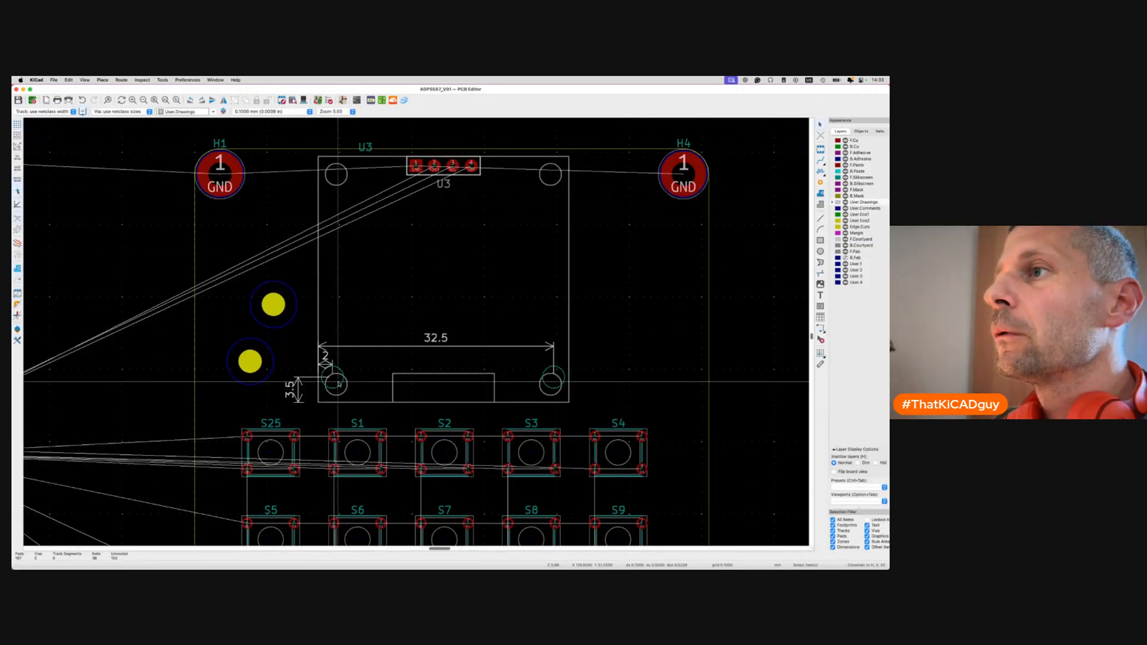
click(340, 370)
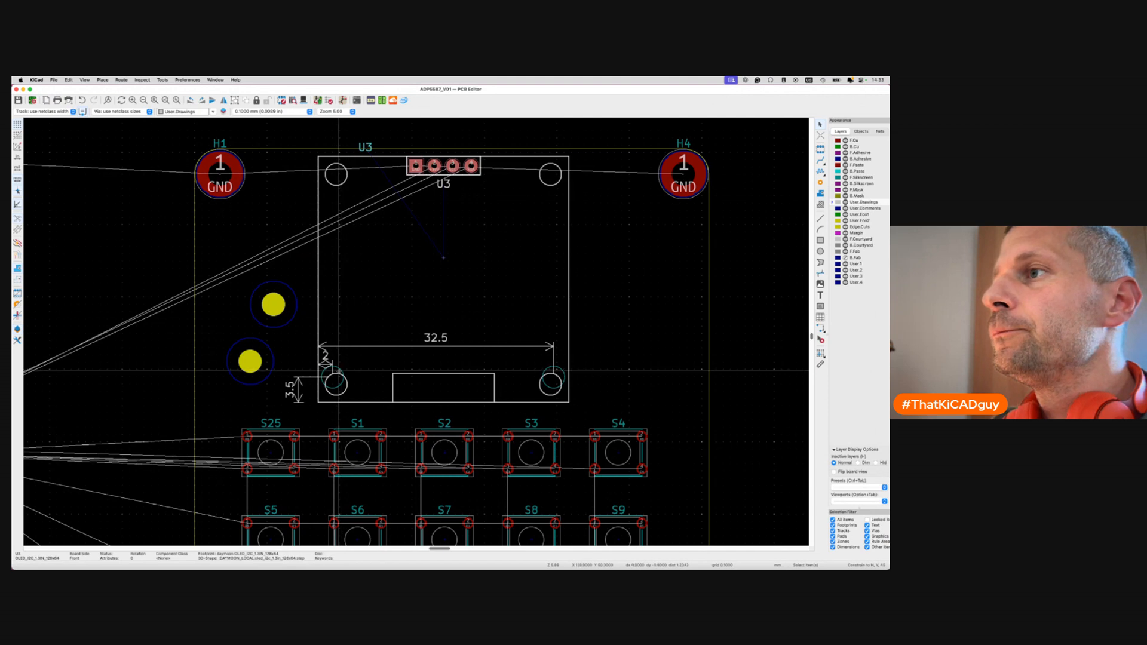
click(835, 177)
click(341, 370)
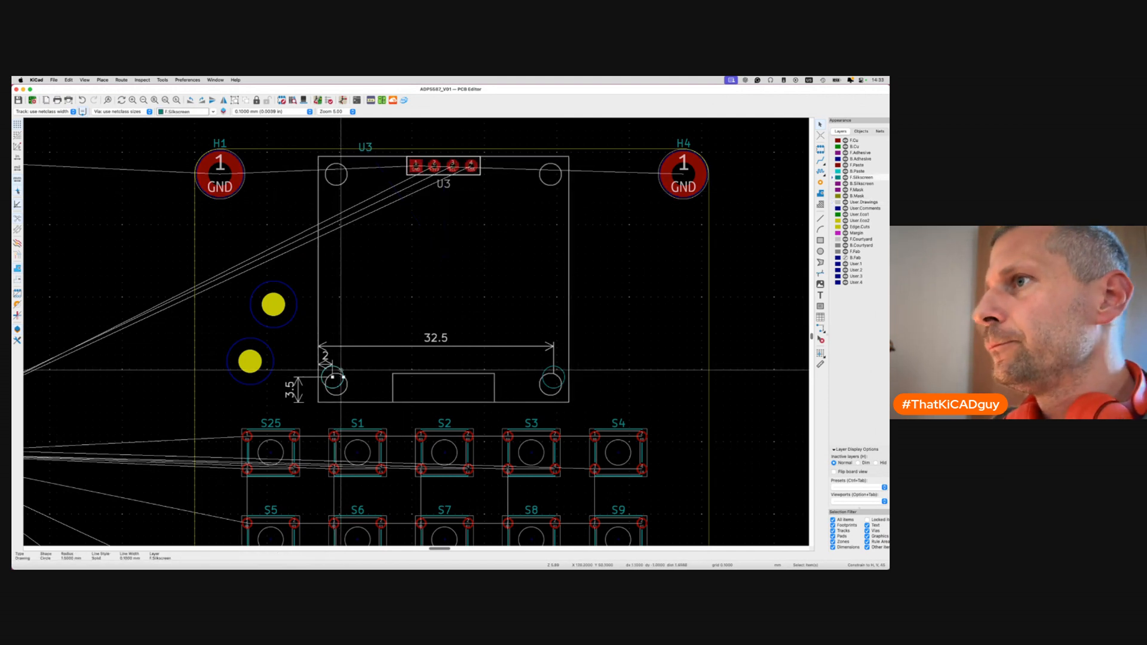
shift+click(545, 372)
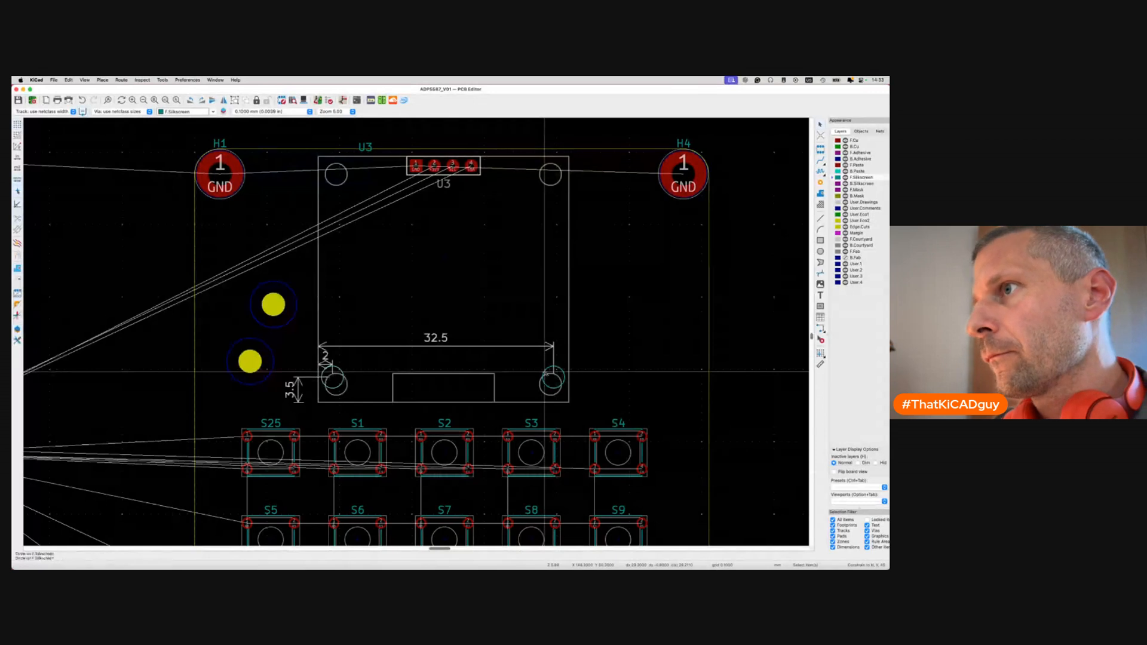
key(super+d)
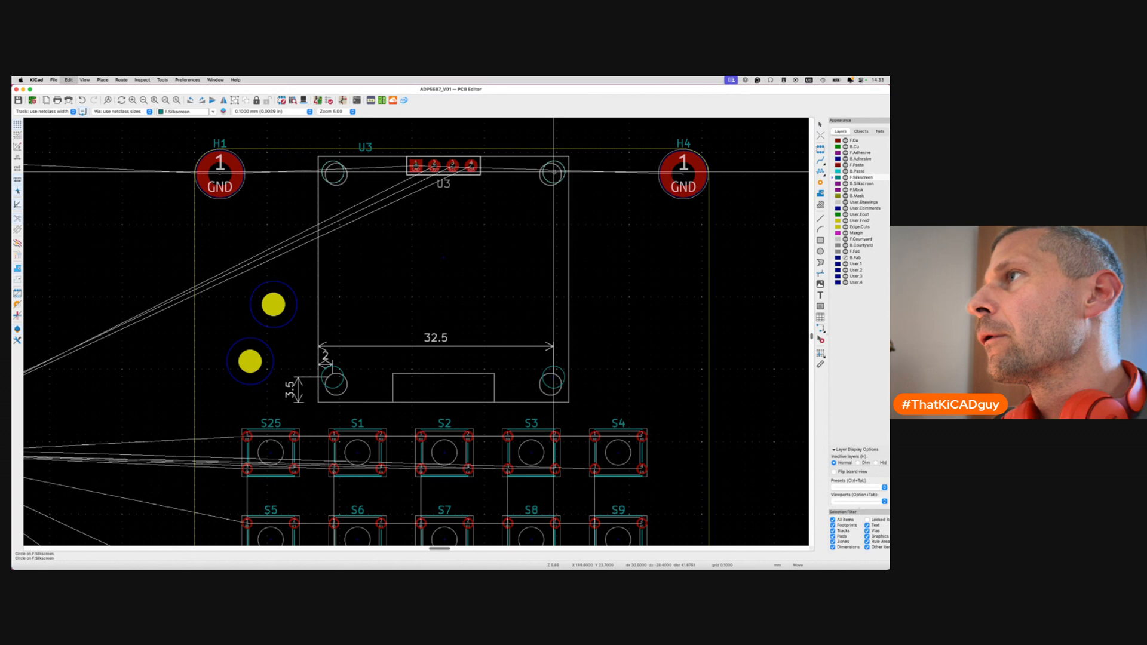
Switch between the 3D render and the board layout several times to compare.
key(alt+3)
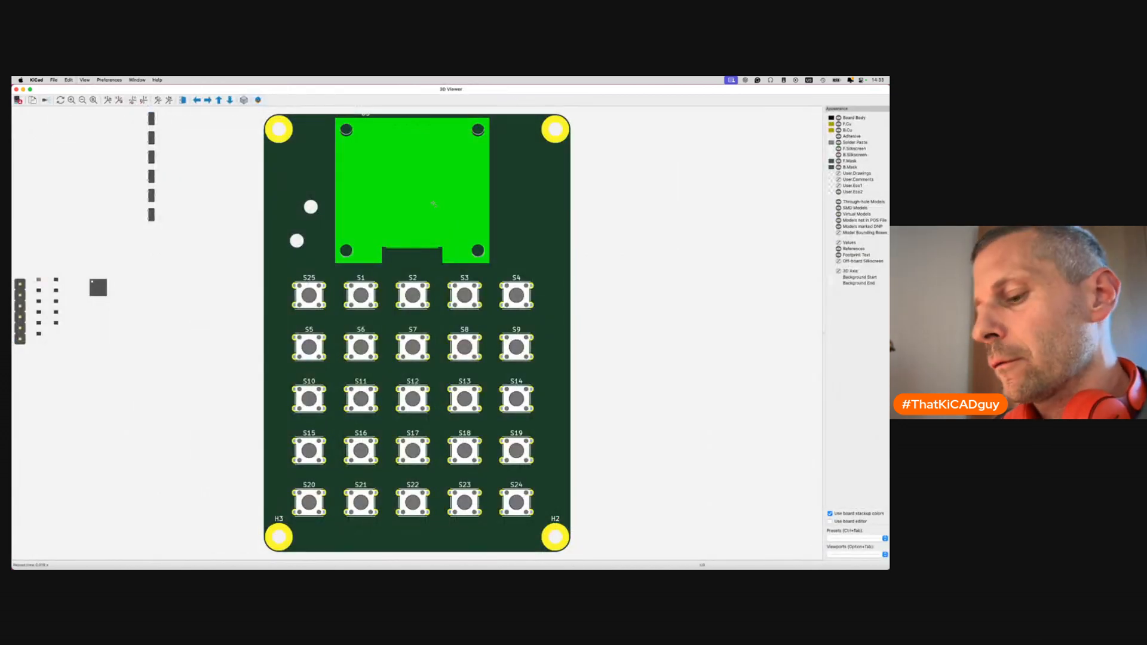
key(super+w)
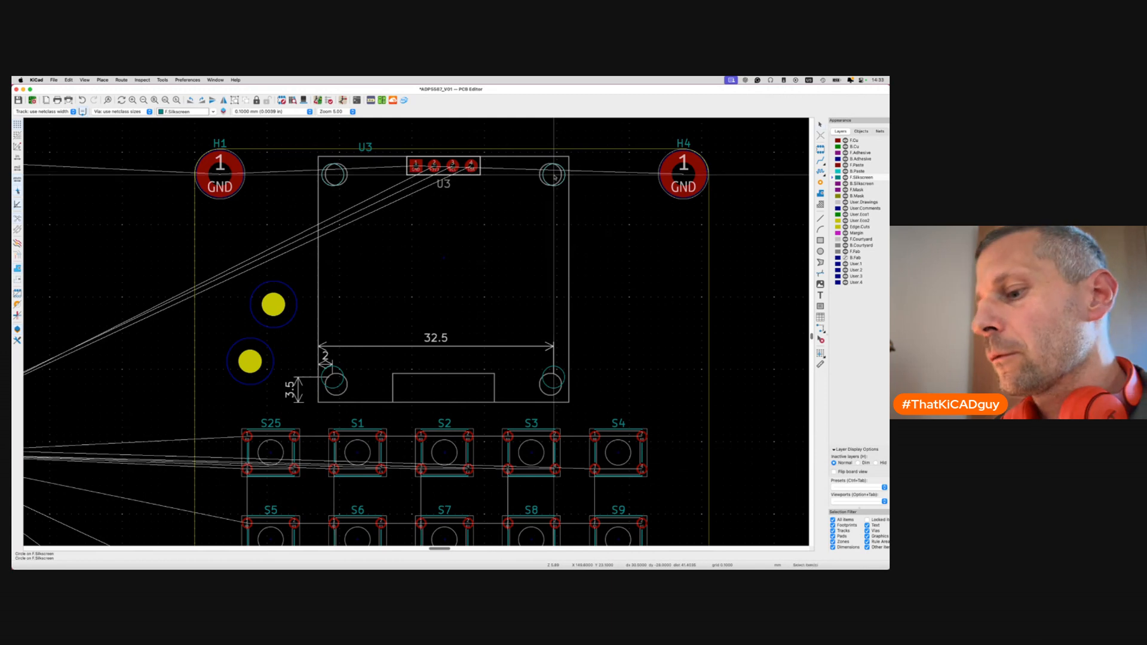
key(alt+3)
key(super+w)
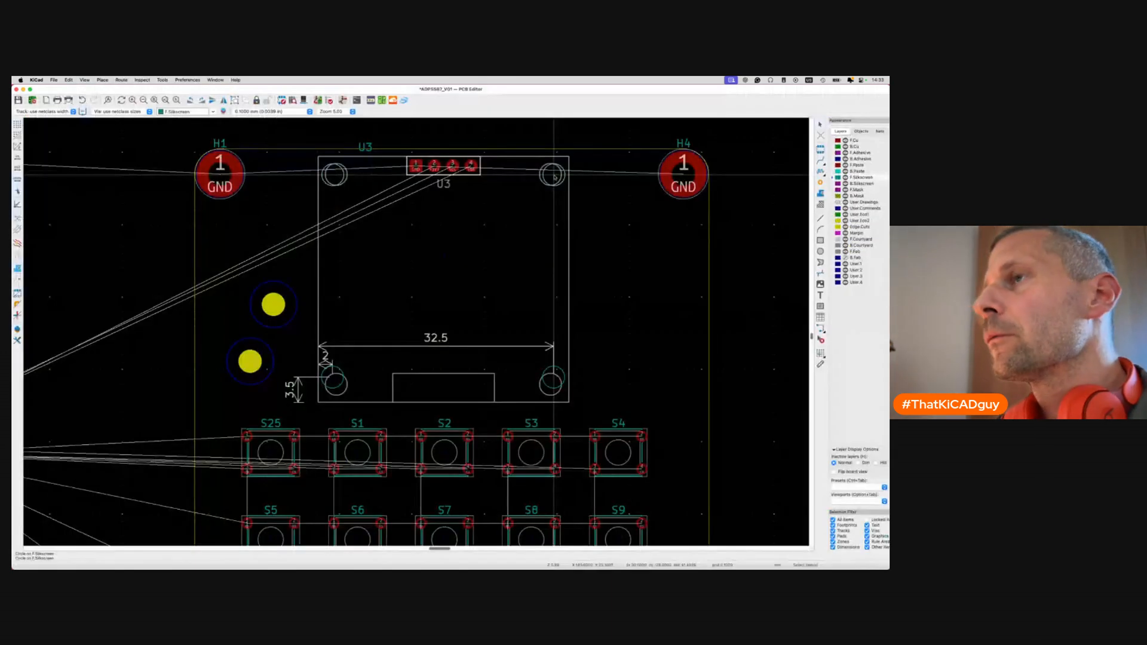
key(alt+3)
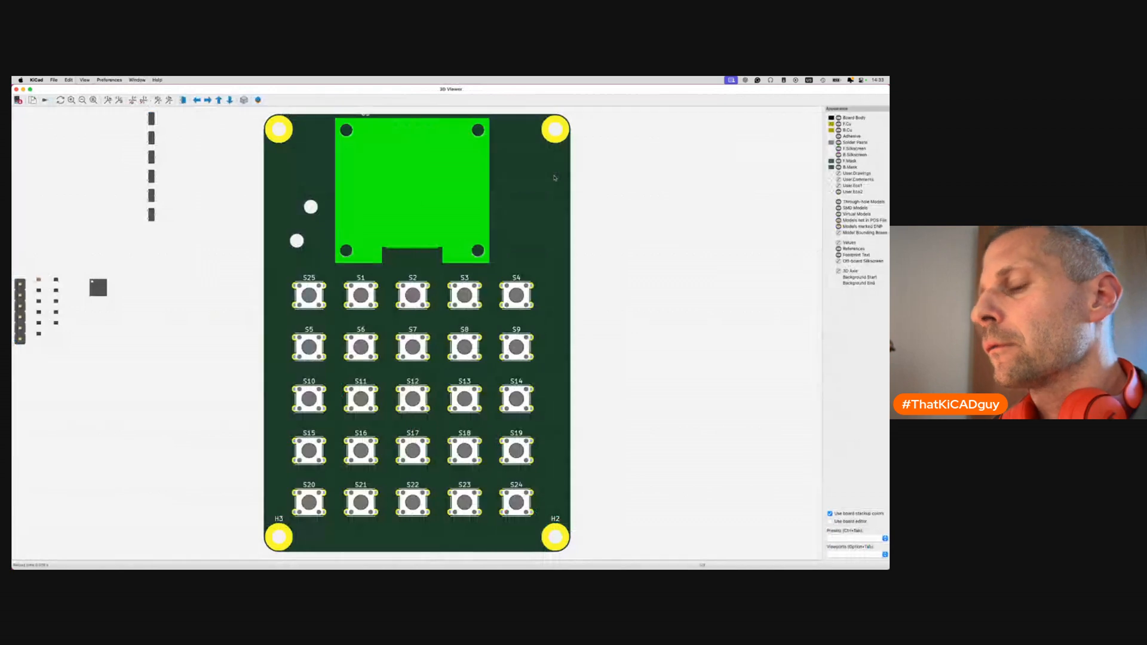
key(super+w)
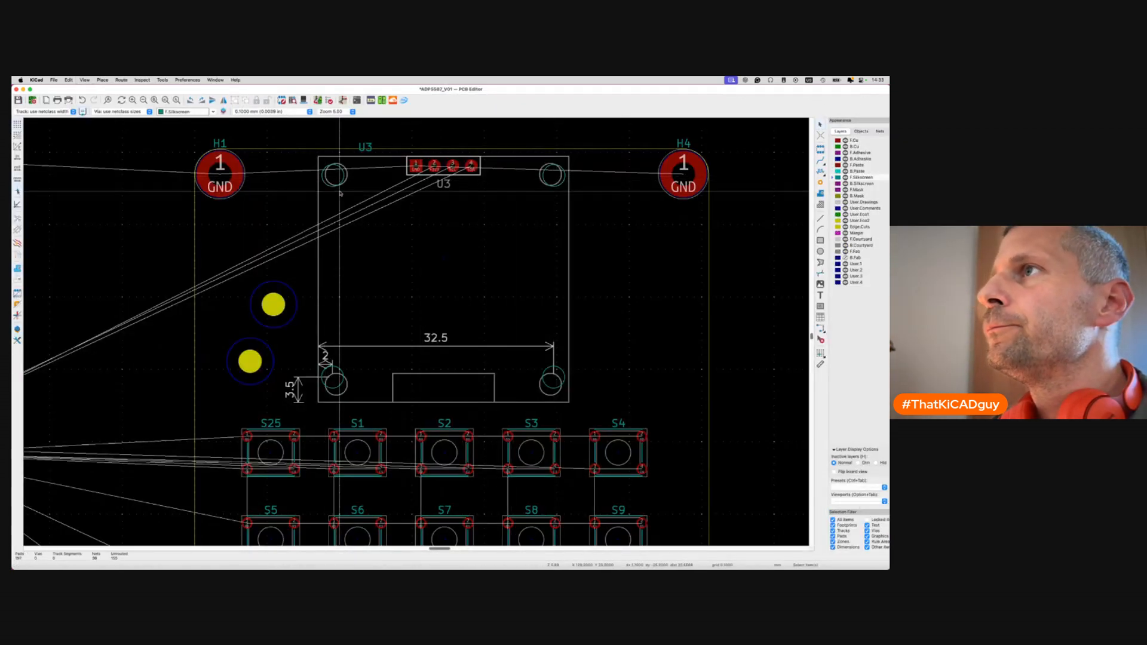
scroll(370, 179, up, 3)
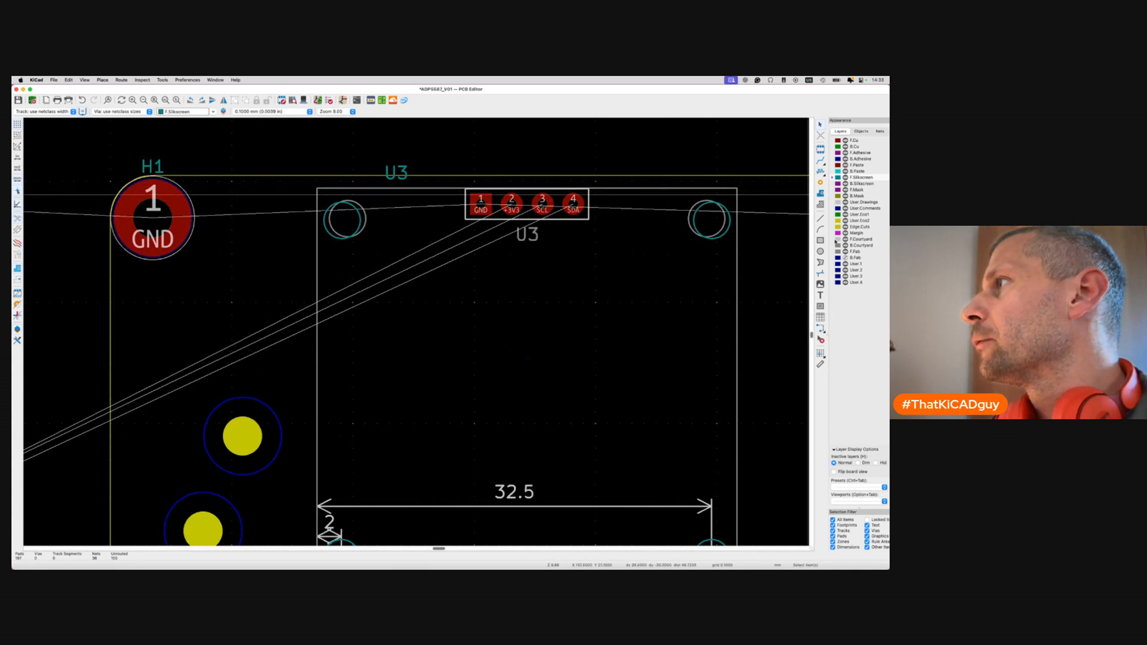
On User.Drawings, add the 2.64 mm orthogonal dimension from the top mounting-hole centre.
click(836, 203)
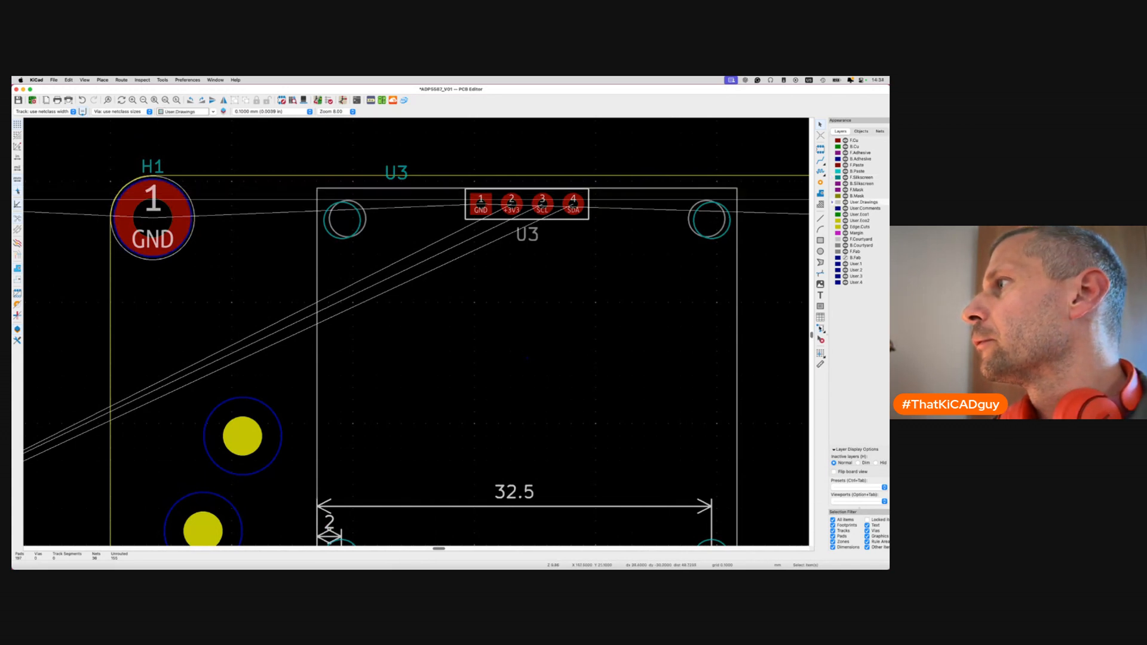
click(821, 327)
scroll(344, 219, up, 5)
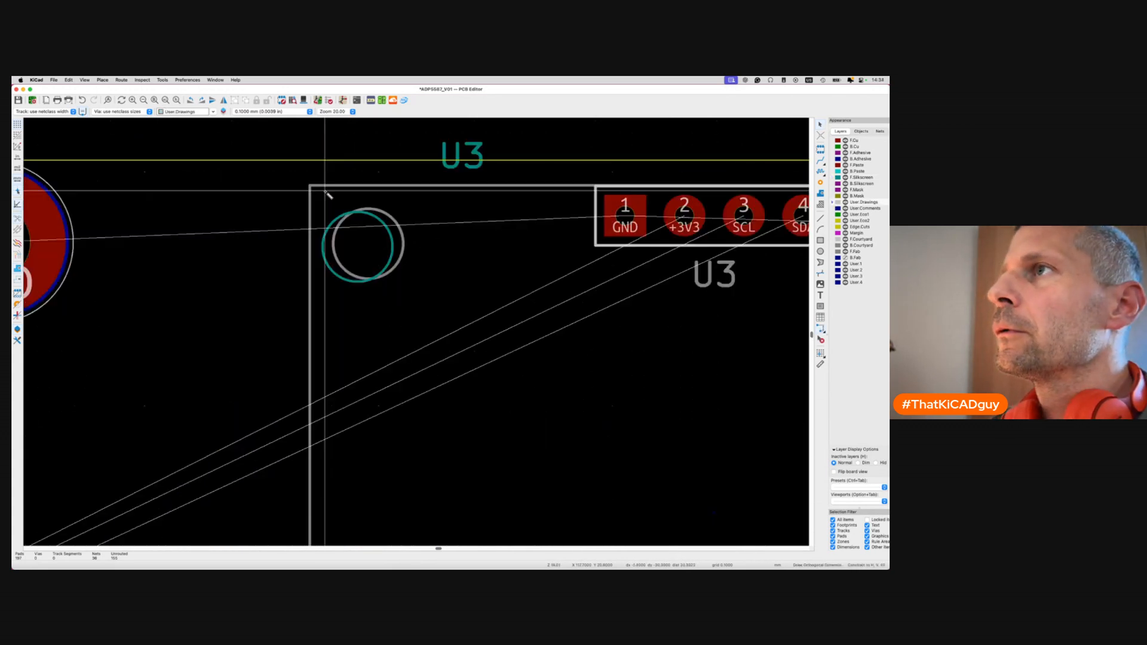
click(357, 246)
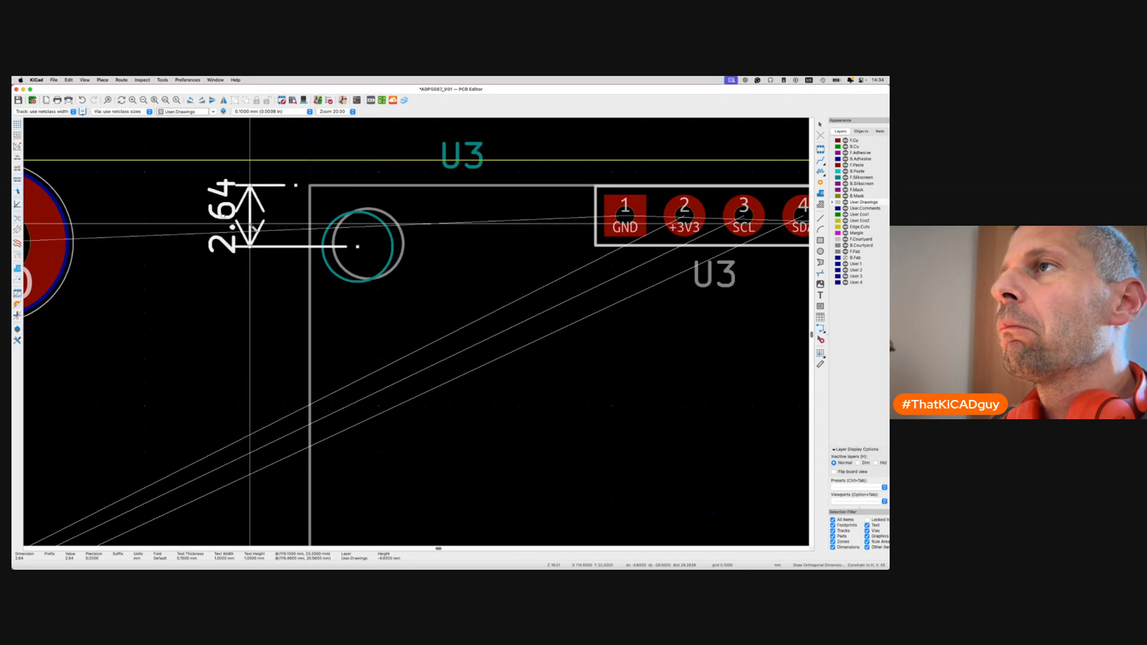
scroll(265, 263, down, 3)
scroll(265, 263, right, 3)
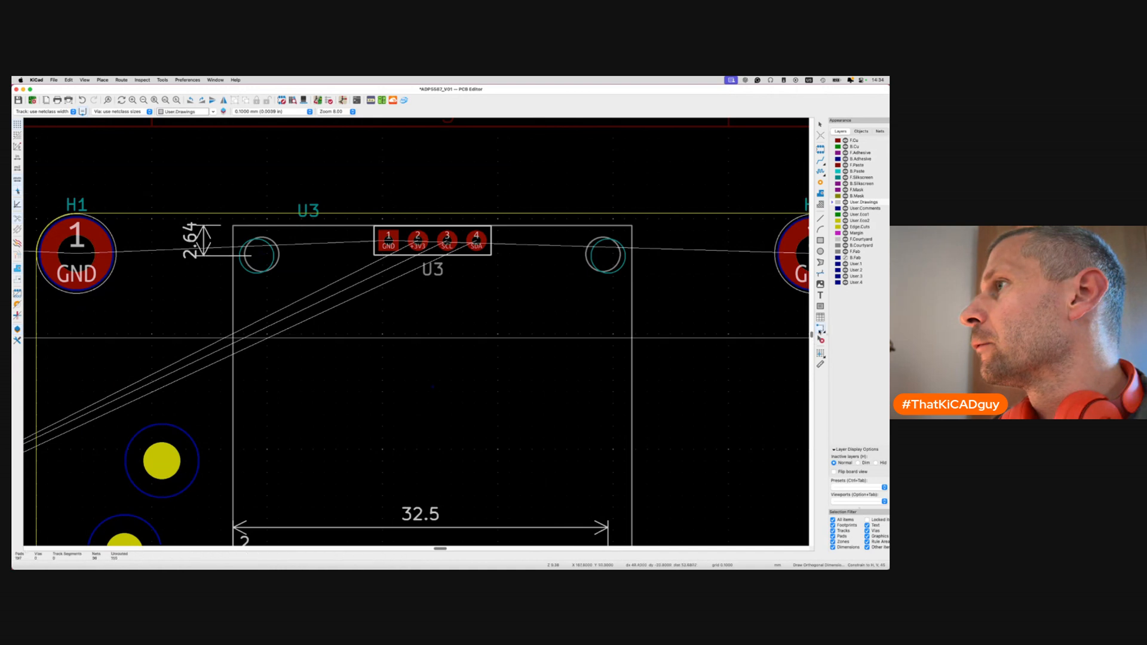
Dimension the 32.5 mm spacing between U3's top holes and save the board.
click(608, 256)
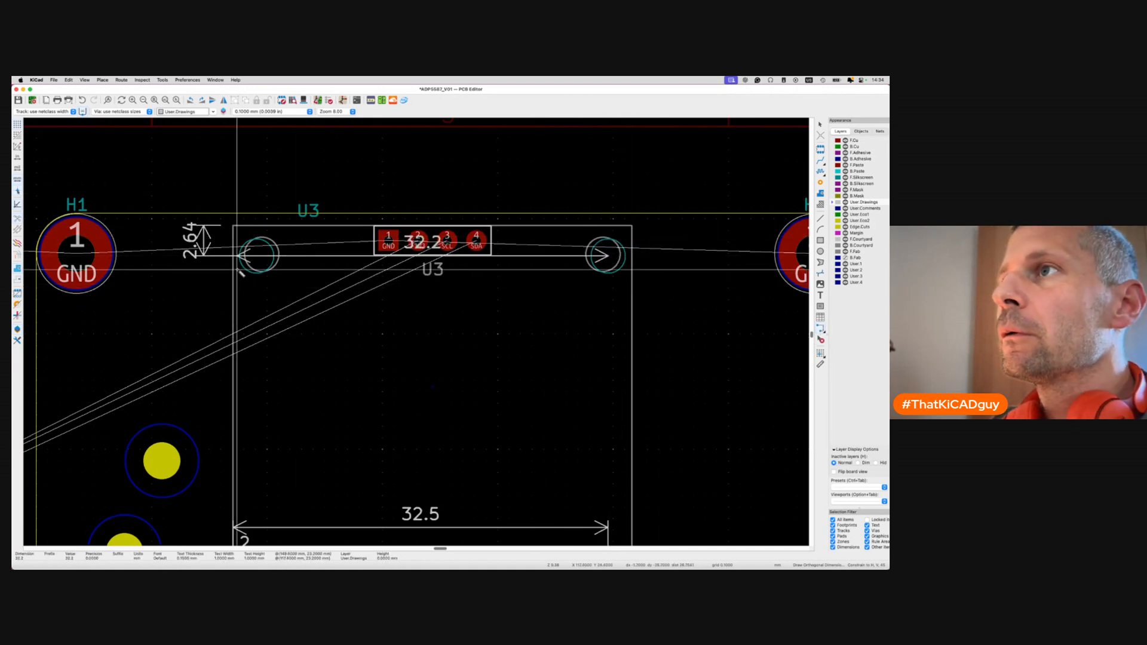
click(233, 226)
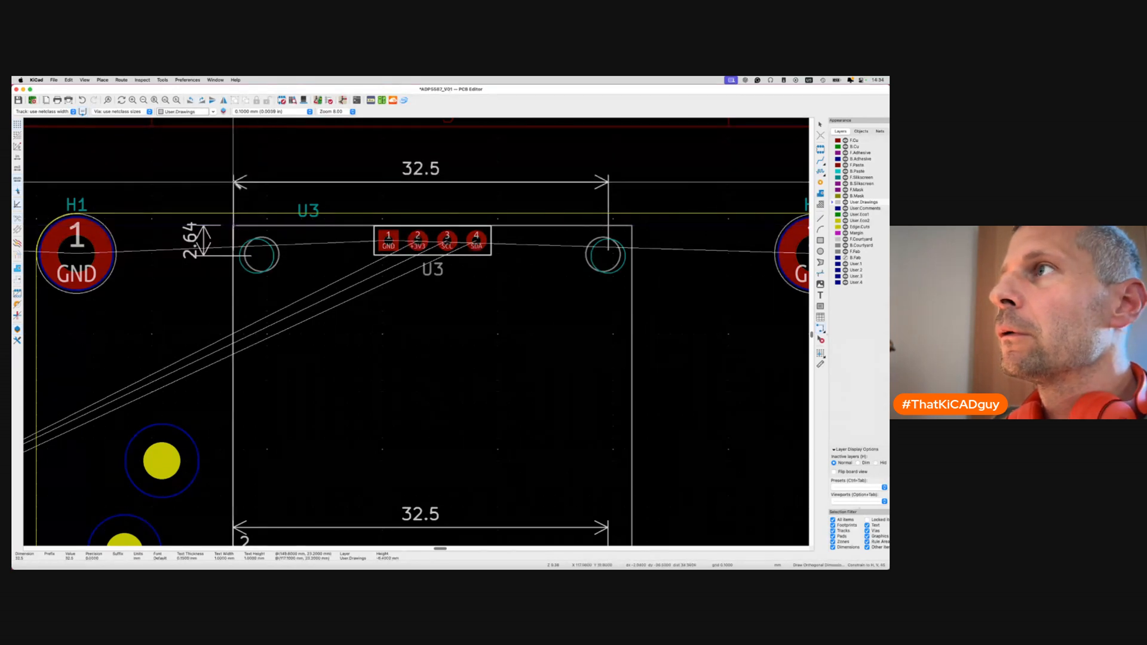
click(234, 182)
key(Escape)
scroll(239, 301, down, 5)
key(super+s)
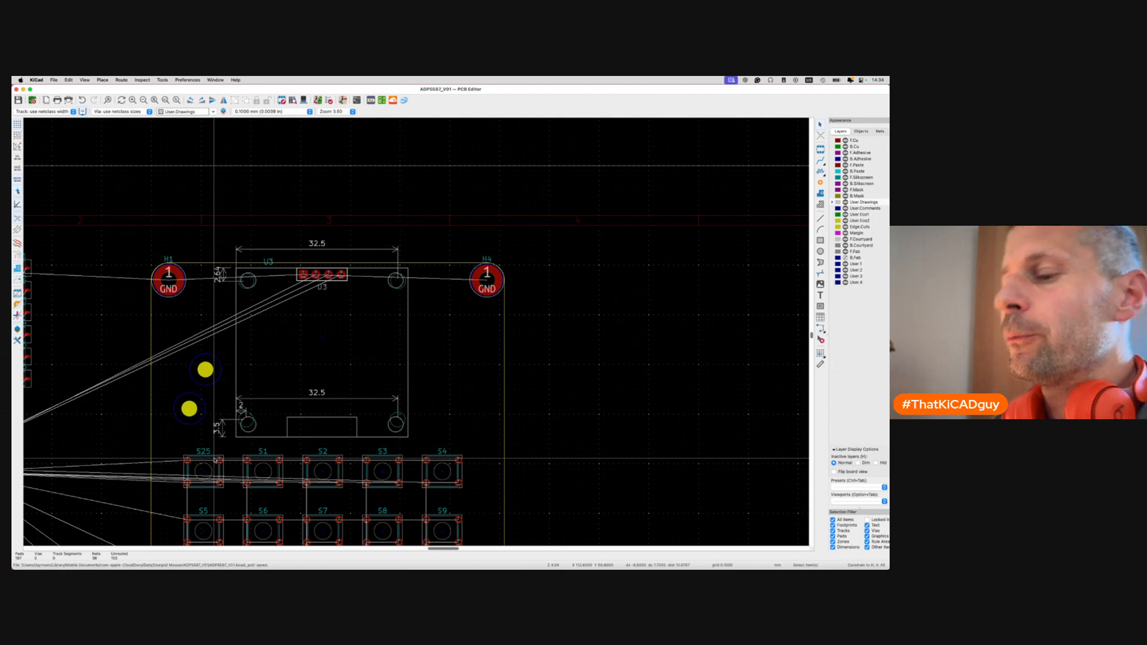
click(365, 288)
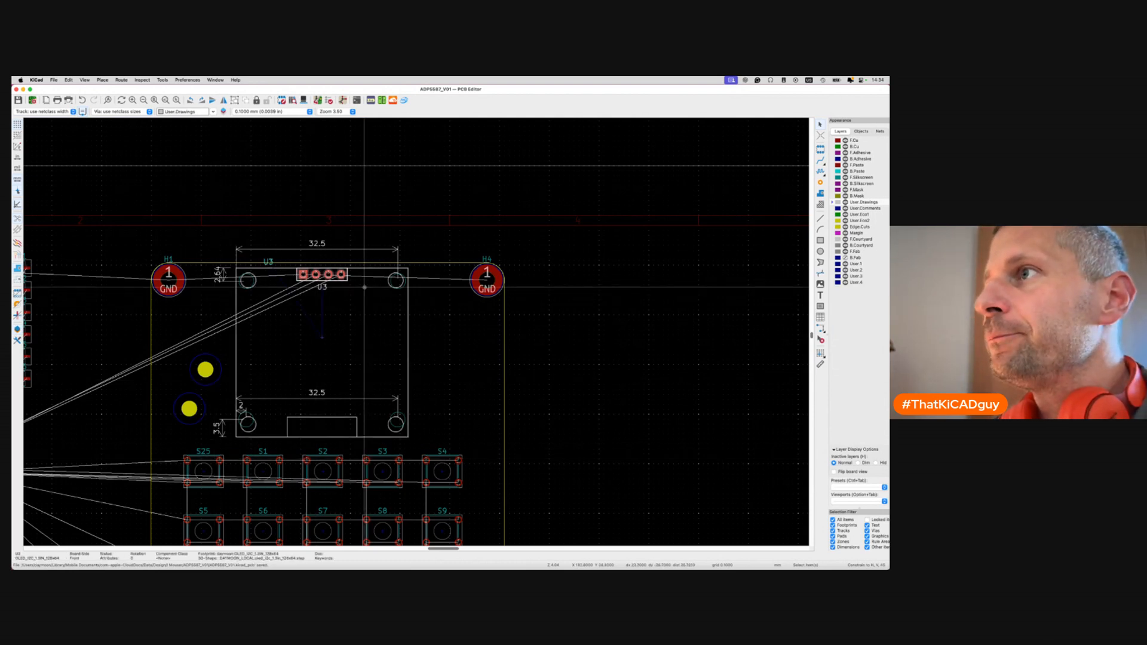
Open U3's OLED footprint in the Footprint Editor, tiled right with the library list hidden.
key(e)
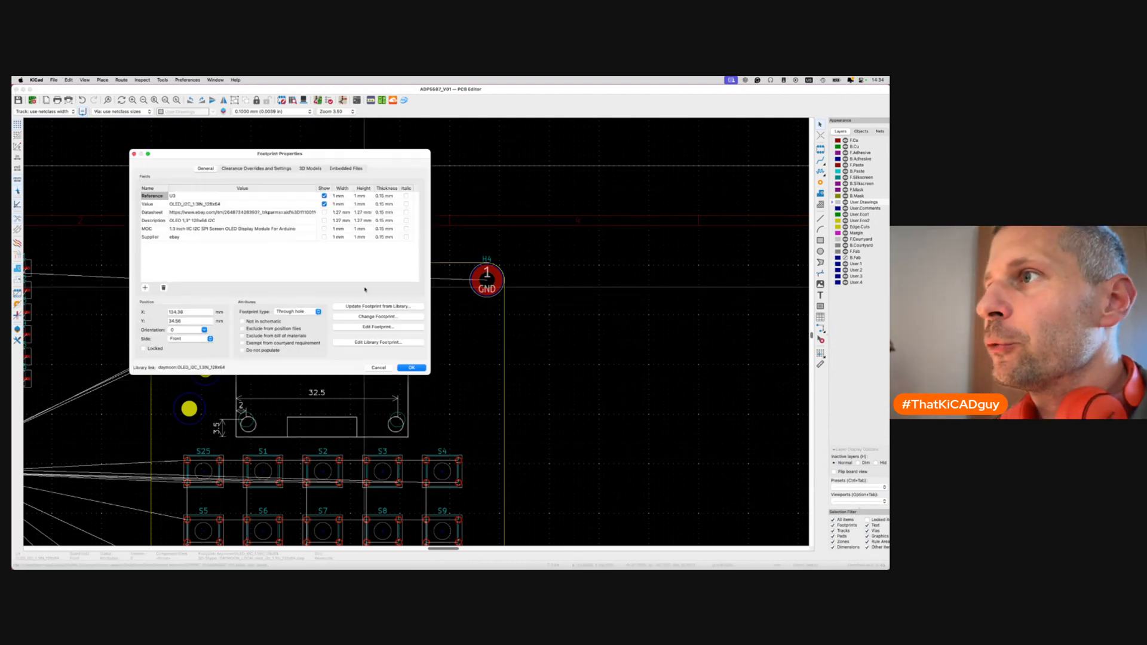
click(378, 342)
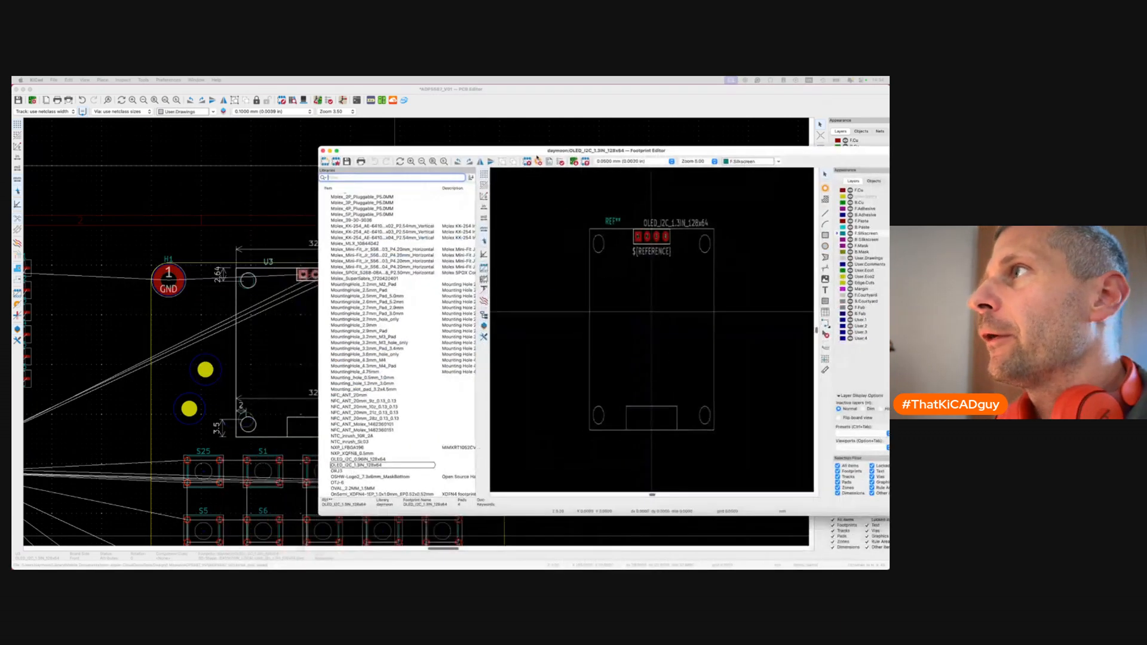
key(ctrl+r)
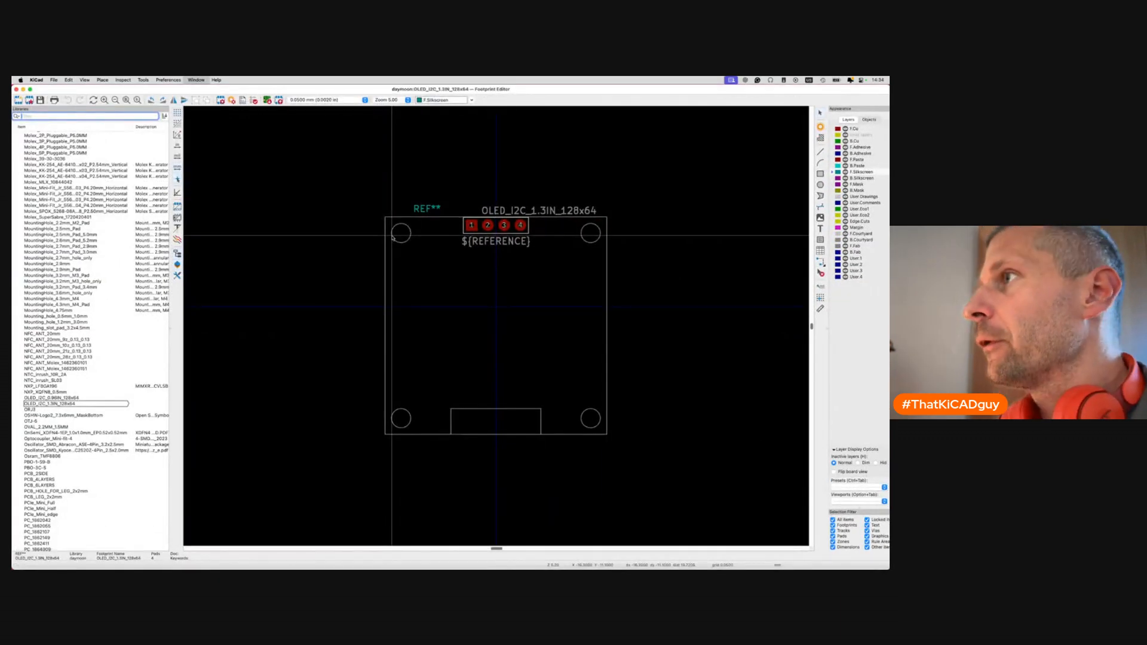
scroll(851, 299, right, 2)
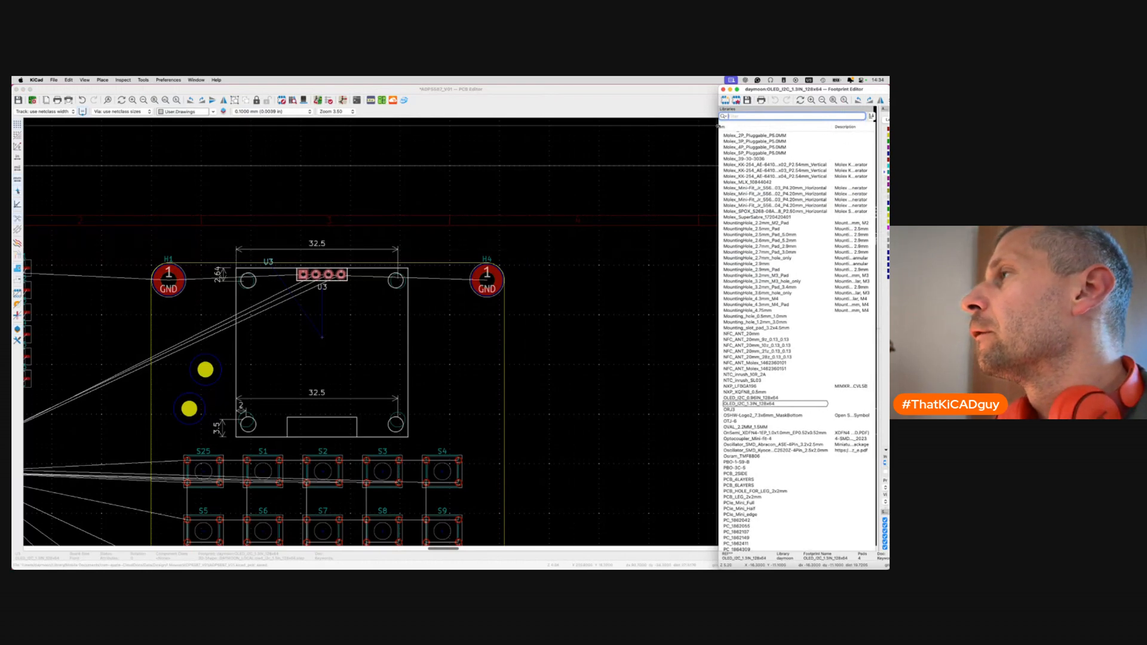
drag(719, 126, 511, 128)
click(678, 254)
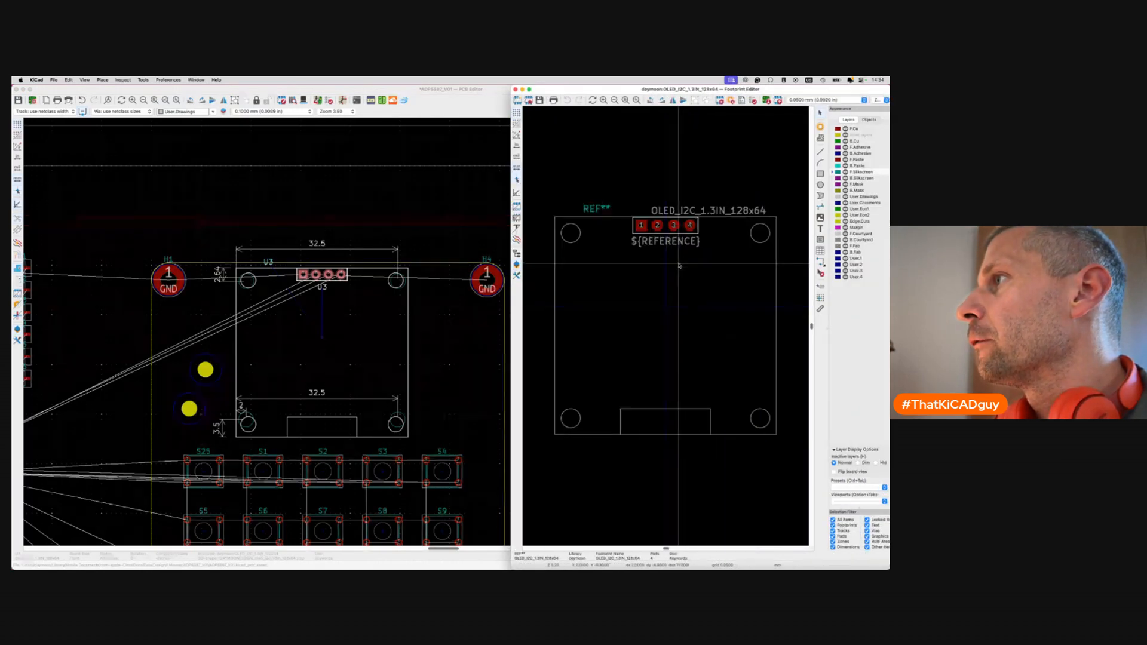
Tile the board layout window to the left half beside the editor.
click(478, 84)
key(ctrl+alt+Left)
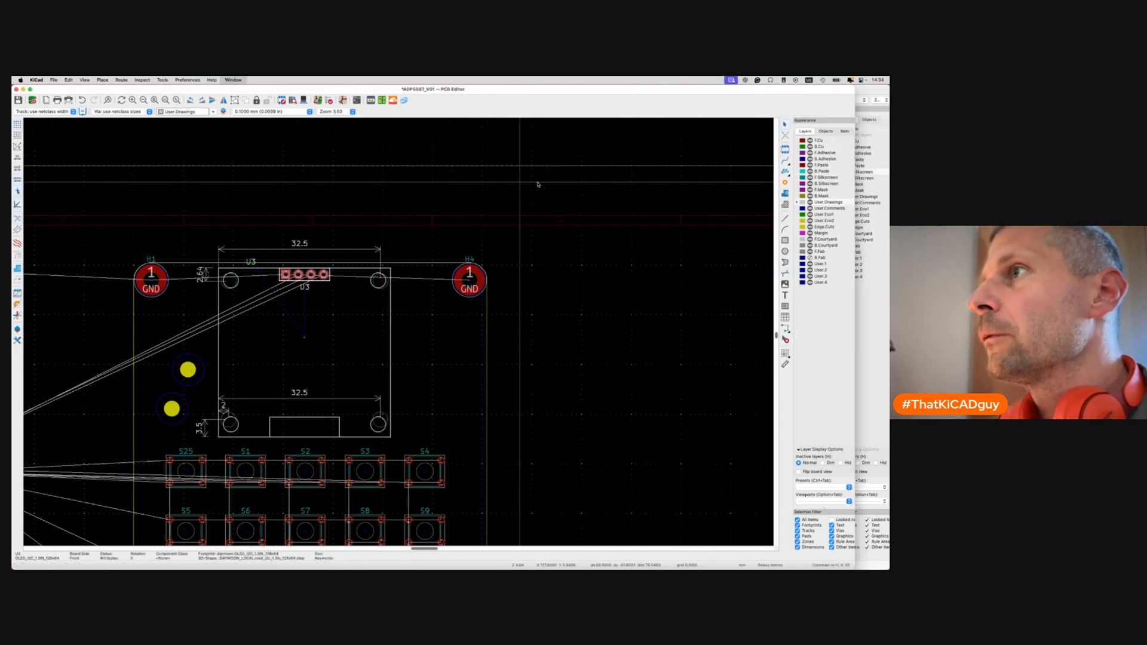
scroll(564, 347, left, 1)
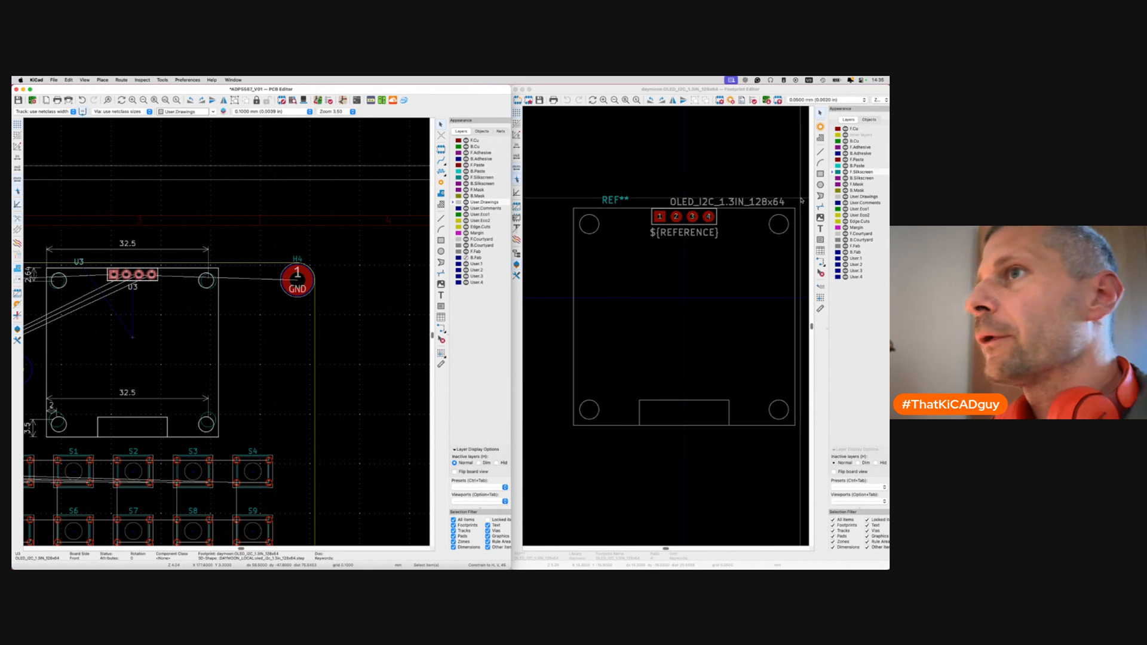
Try positioning the bottom-left hole circle relative to a point, and switch to a 0.25 mm grid.
click(598, 409)
key(shift+p)
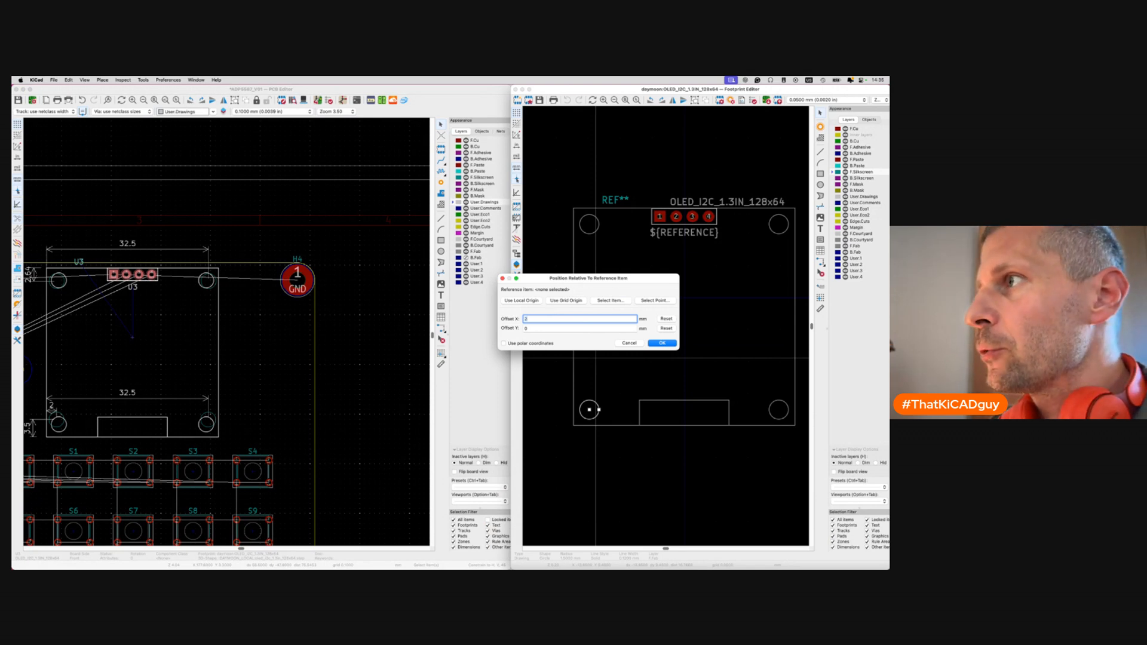
key(Tab)
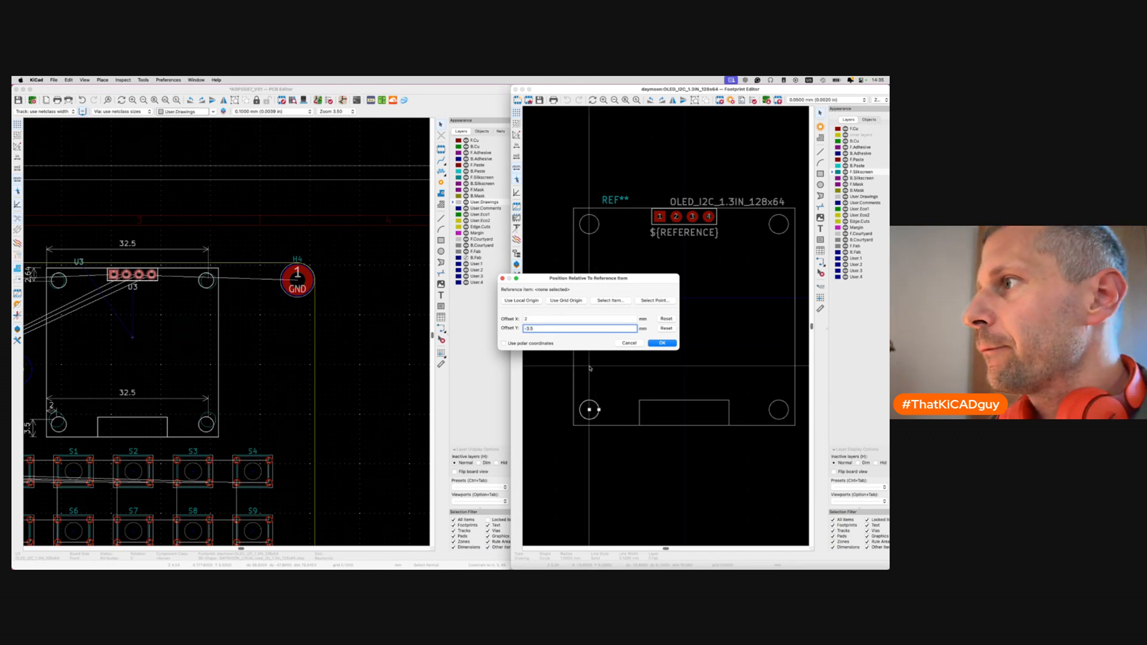
click(657, 300)
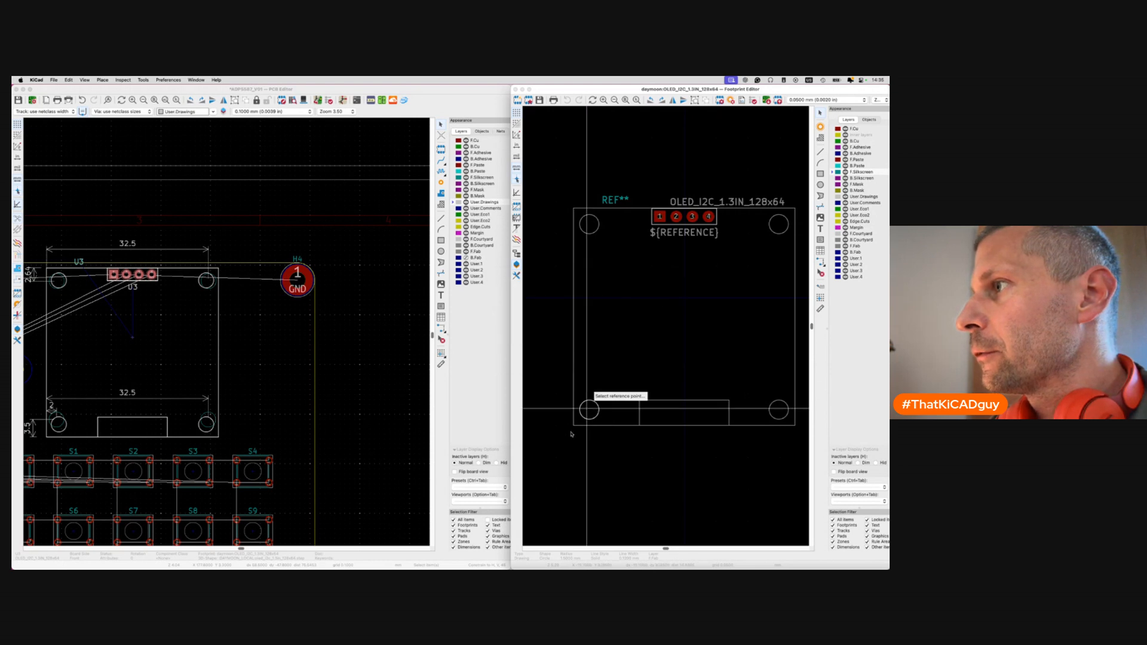
scroll(575, 427, up, 5)
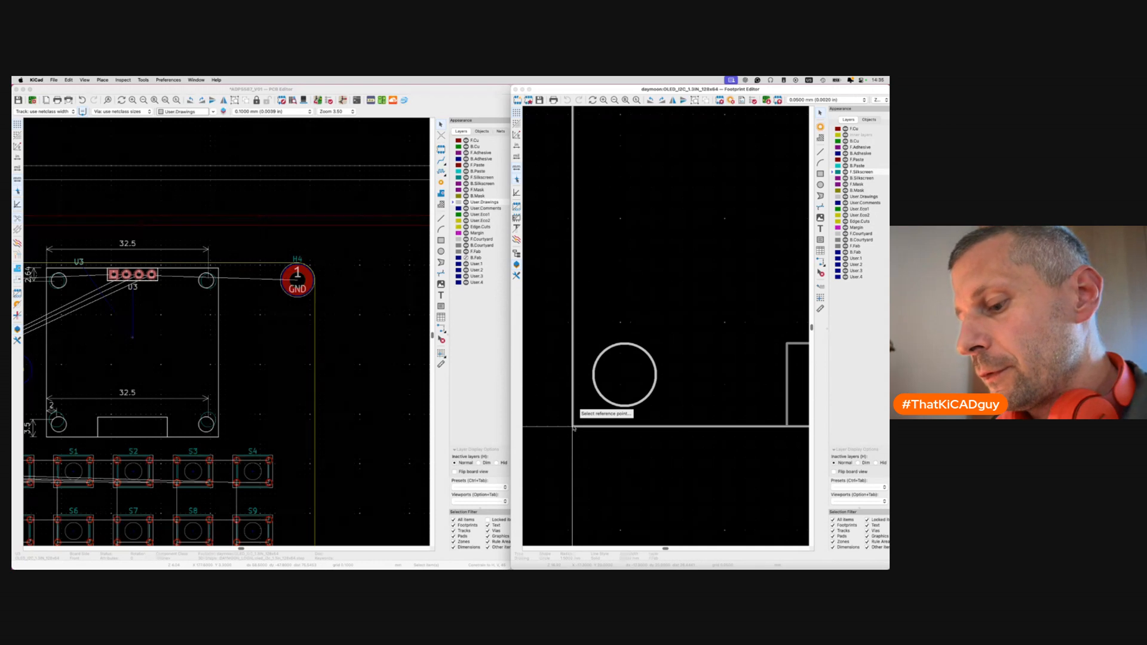
key(alt+1)
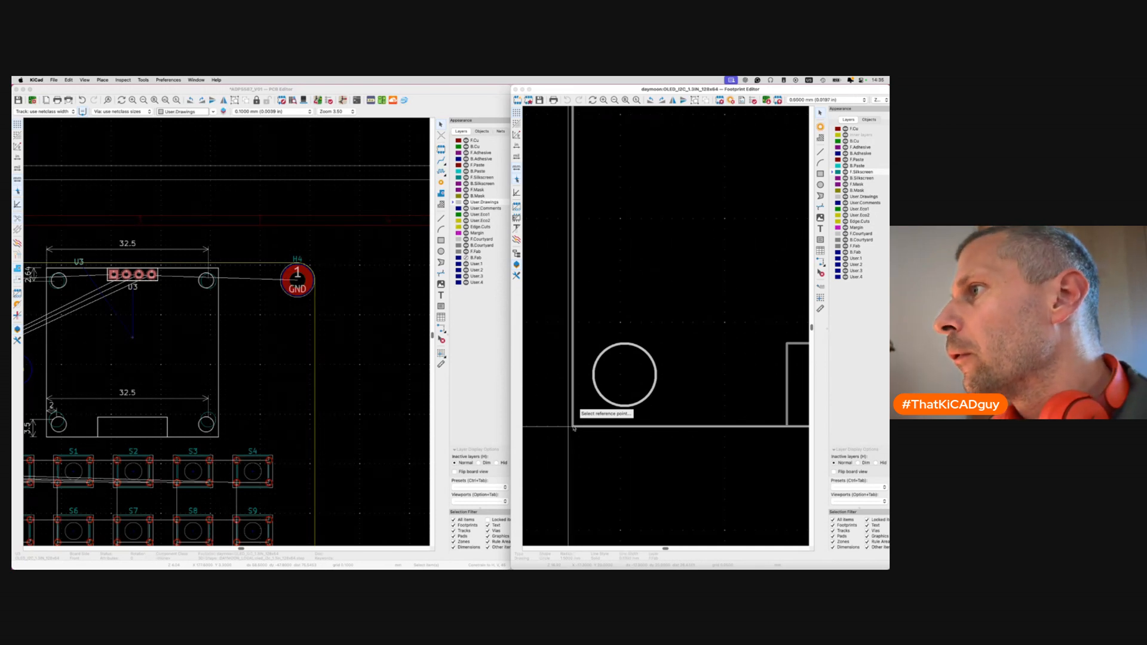
key(n)
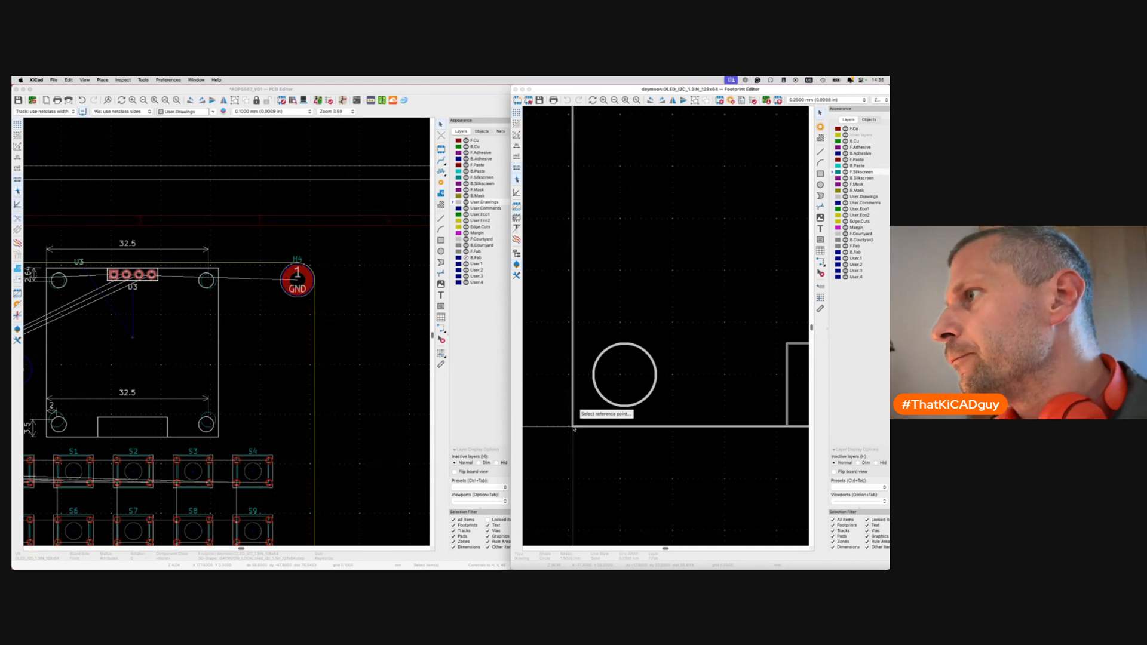
scroll(574, 428, up, 3)
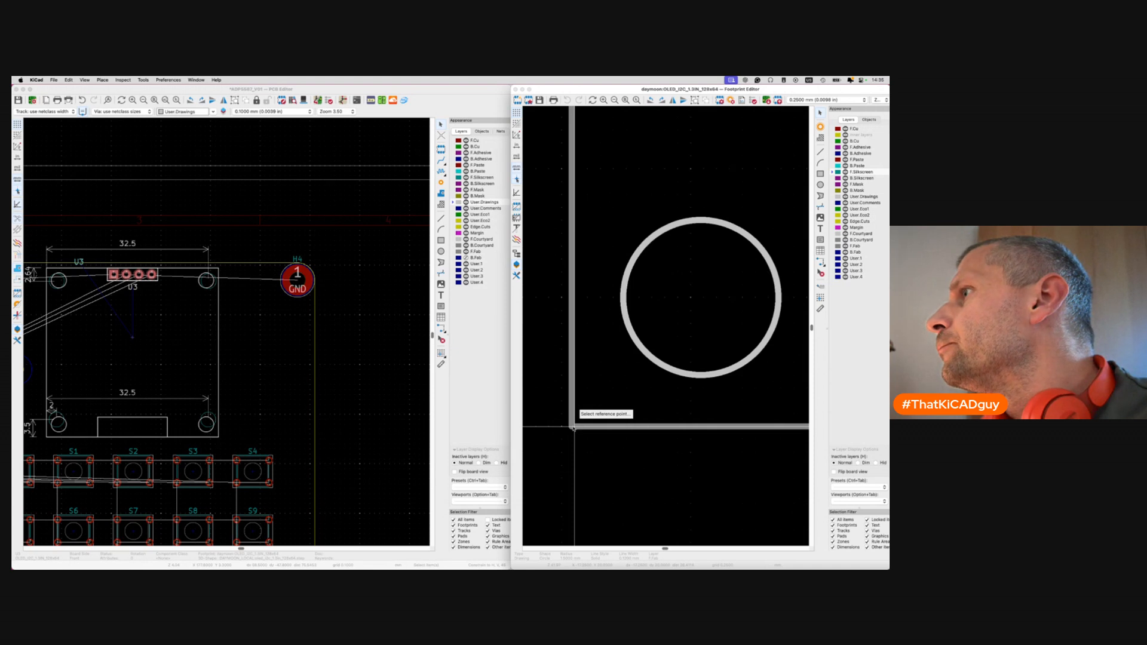
Add pad 5 at the outline's lower-left corner as a small circular pad.
click(821, 128)
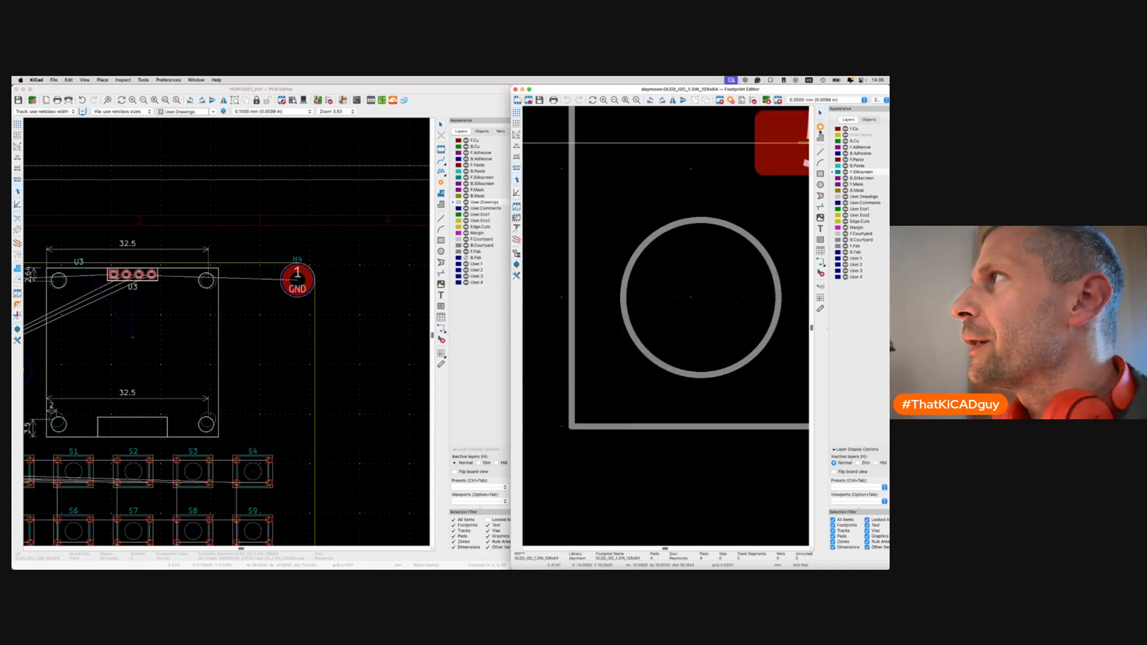
click(572, 426)
key(Escape)
double_click(575, 452)
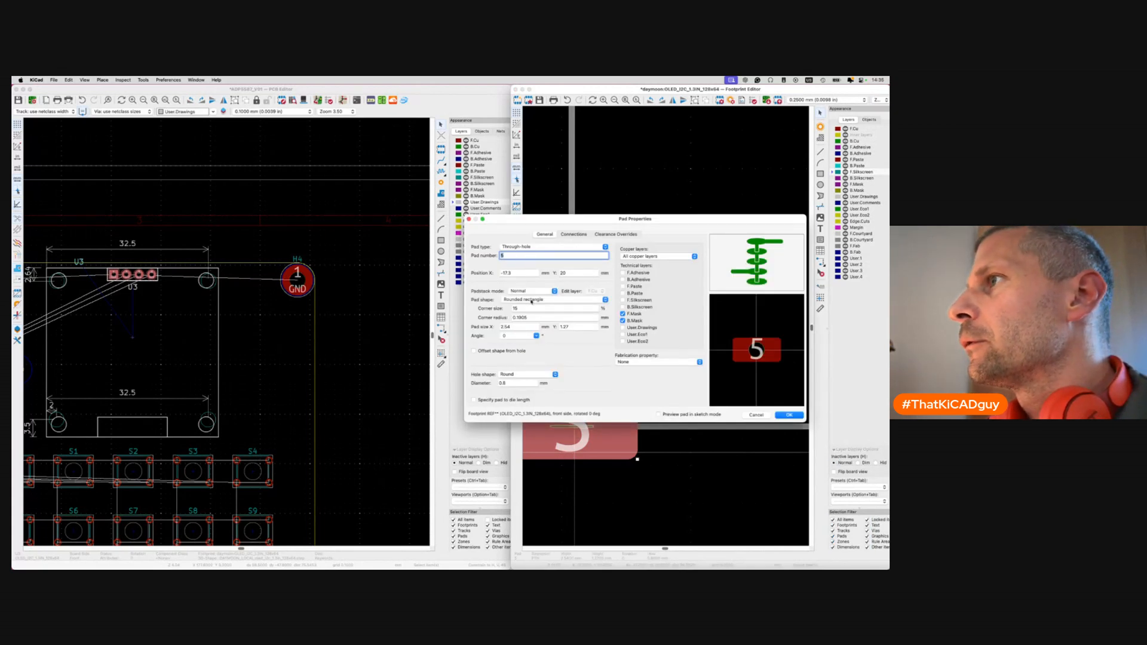
click(531, 300)
click(529, 269)
click(514, 366)
double_click(531, 309)
text(05)
key(BackSpace)
key(Return)
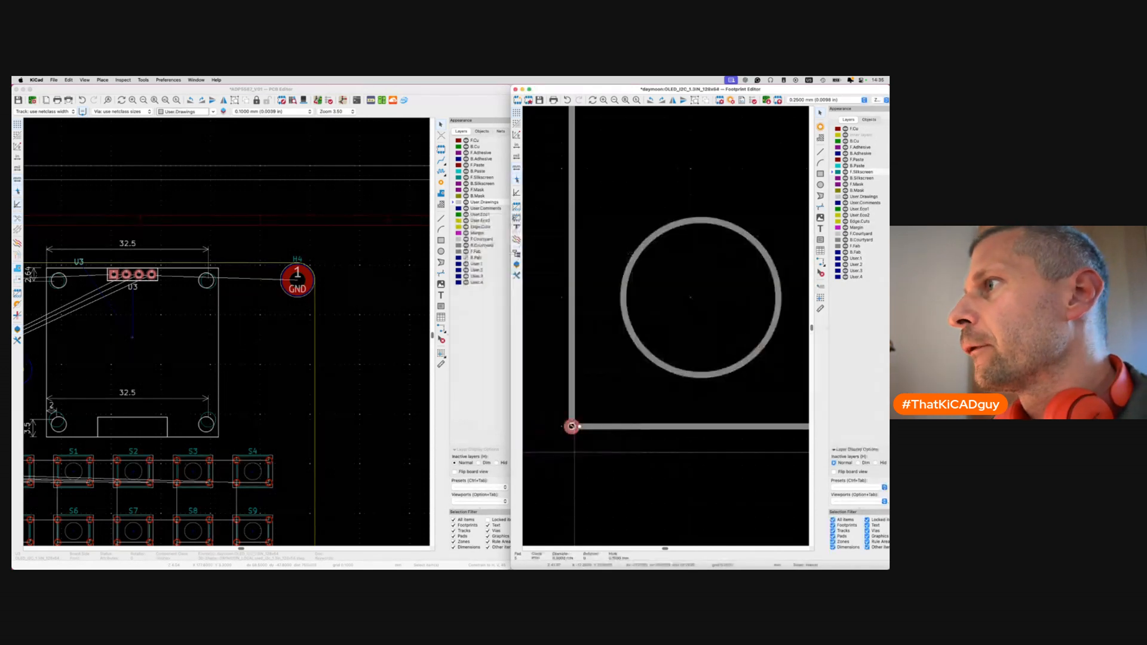
scroll(588, 447, down, 3)
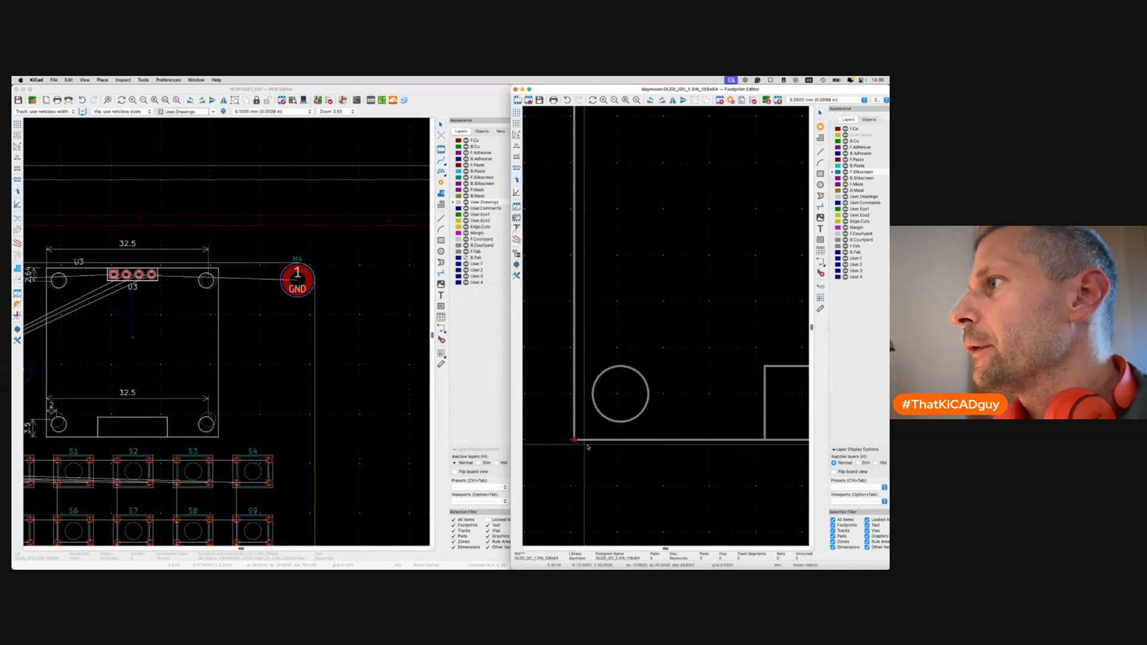
Position the lower-left hole circle 2 mm, -3.5 mm from the outline's bottom-left corner.
click(649, 381)
key(shift+p)
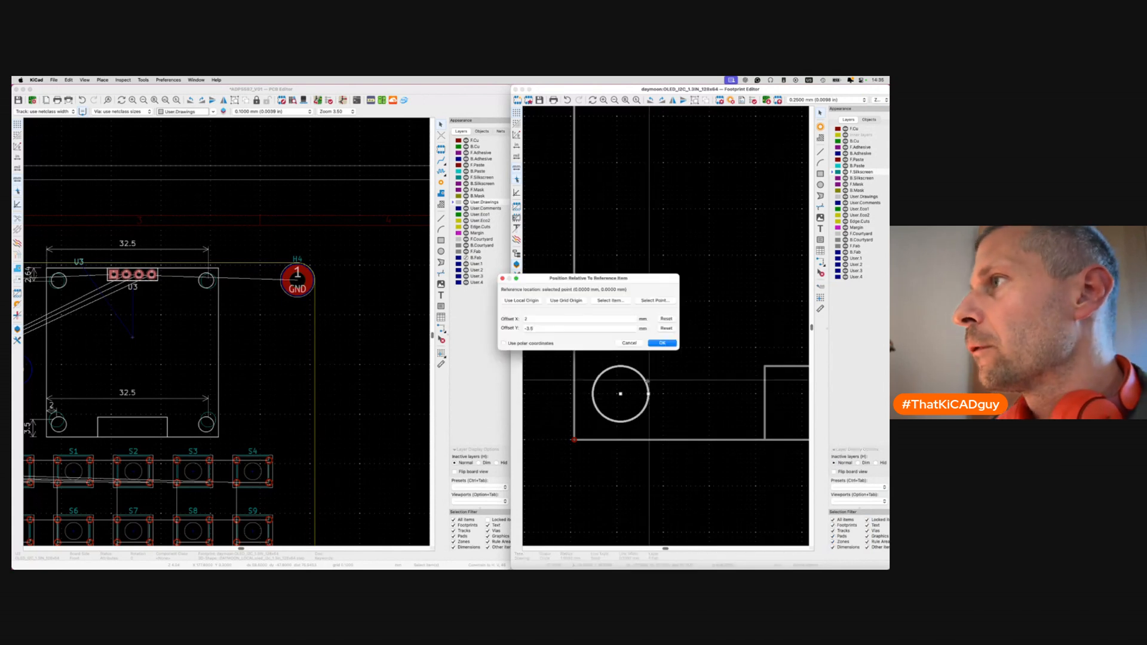
click(655, 300)
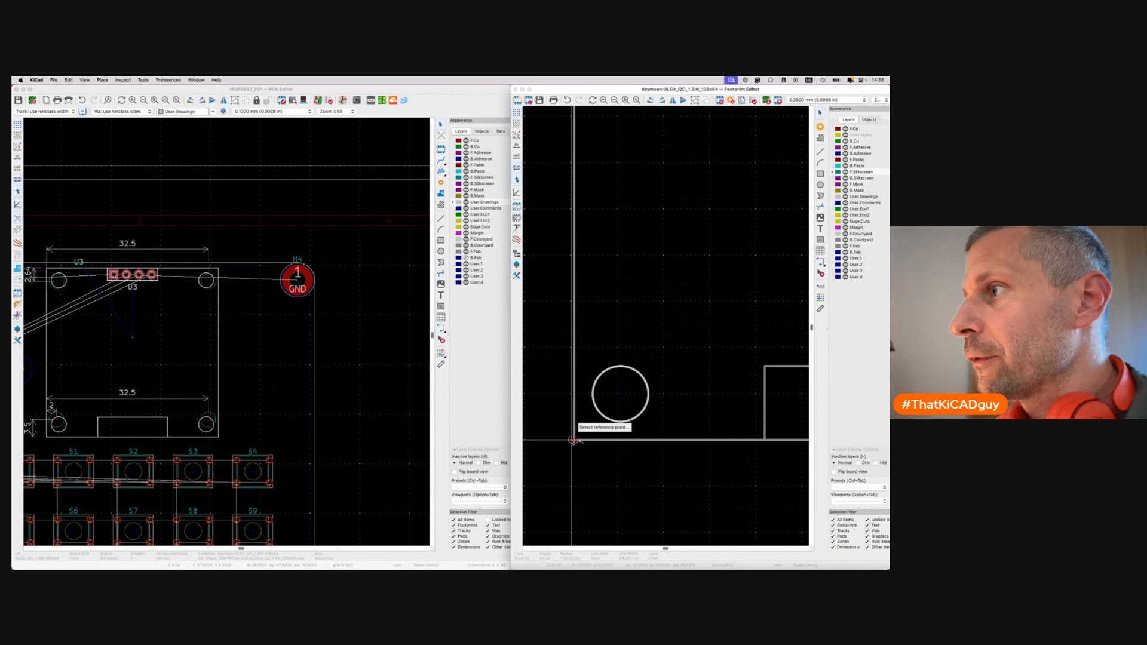
scroll(574, 442, up, 5)
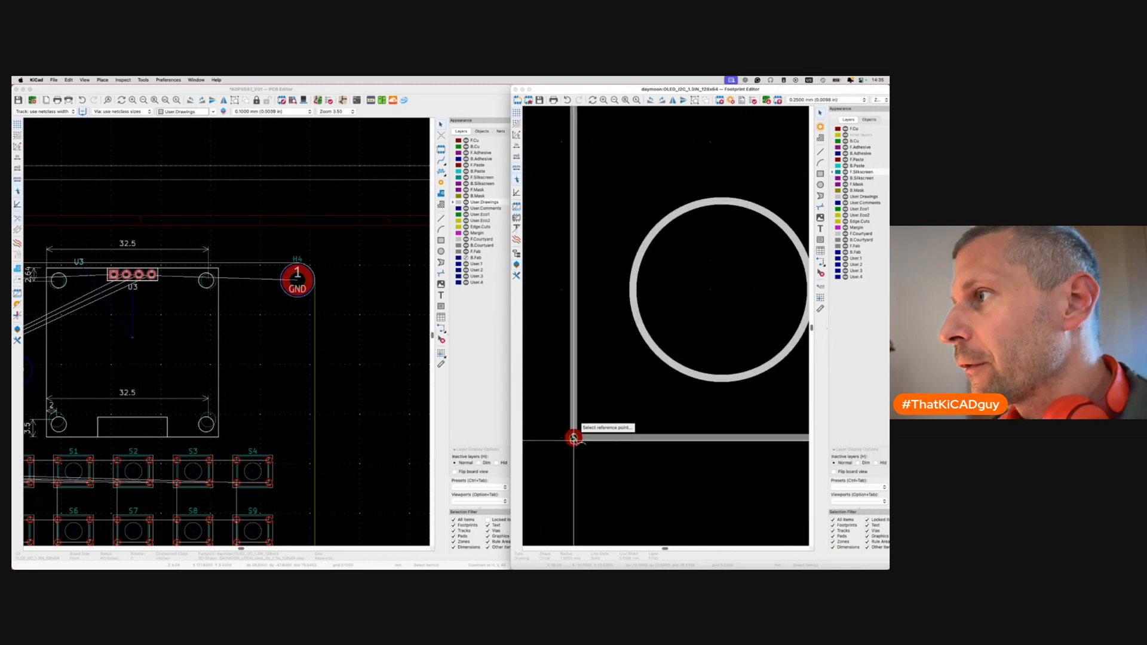
click(573, 438)
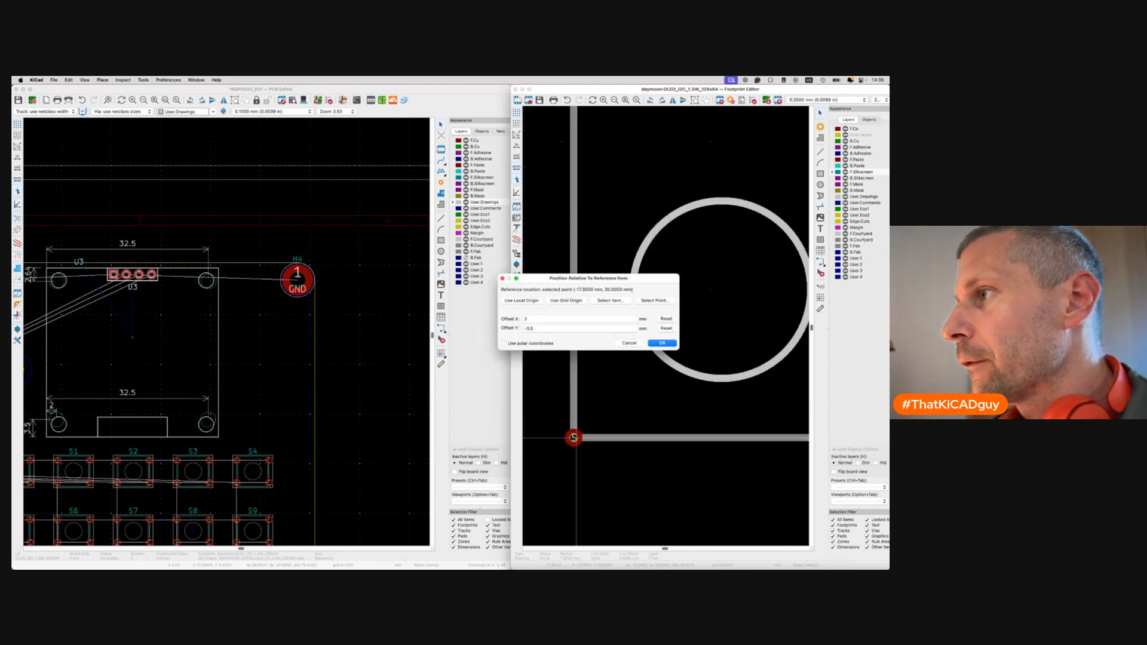
click(655, 345)
scroll(650, 355, down, 5)
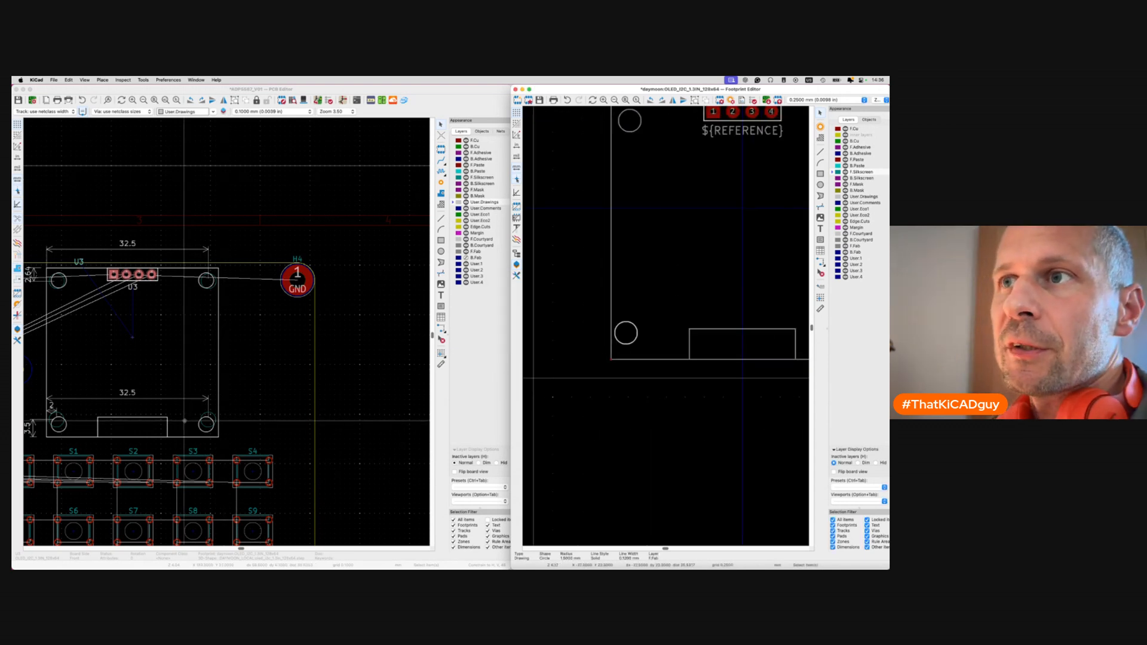
scroll(723, 341, down, 5)
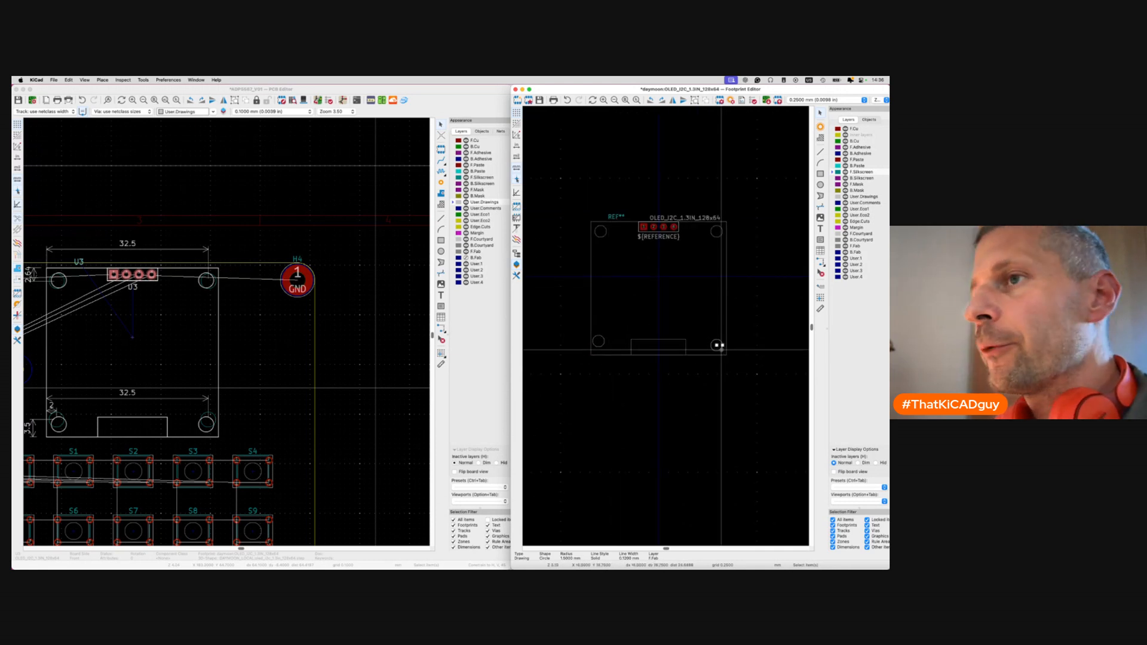
Apply the relative offset to the lower-right mounting-hole circle.
click(717, 345)
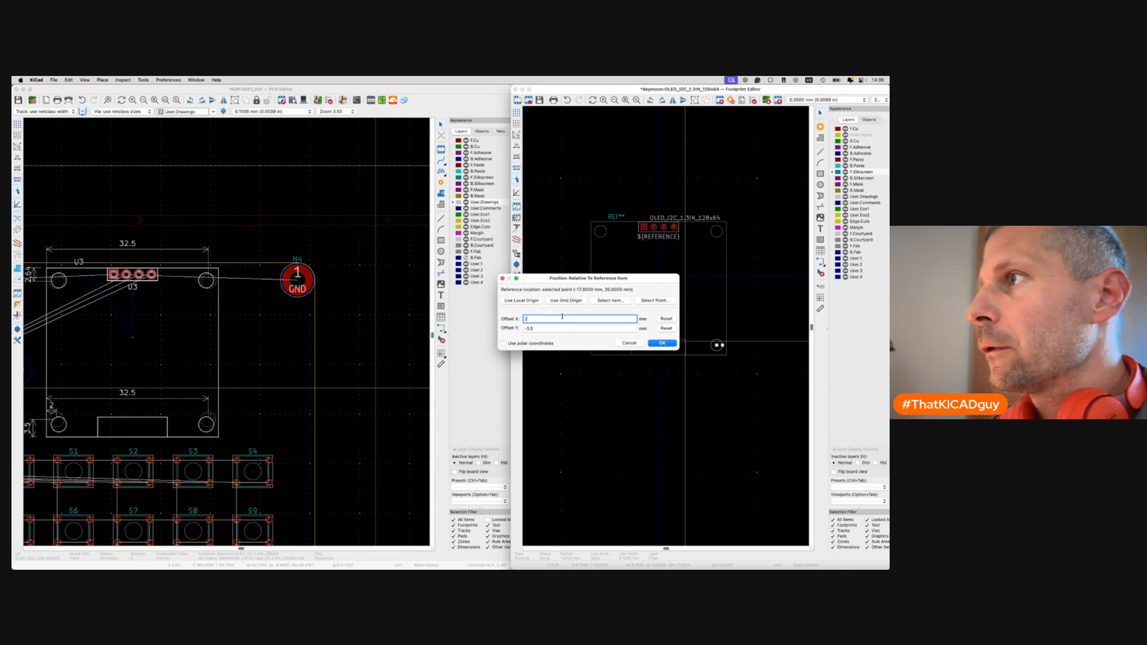
key(Return)
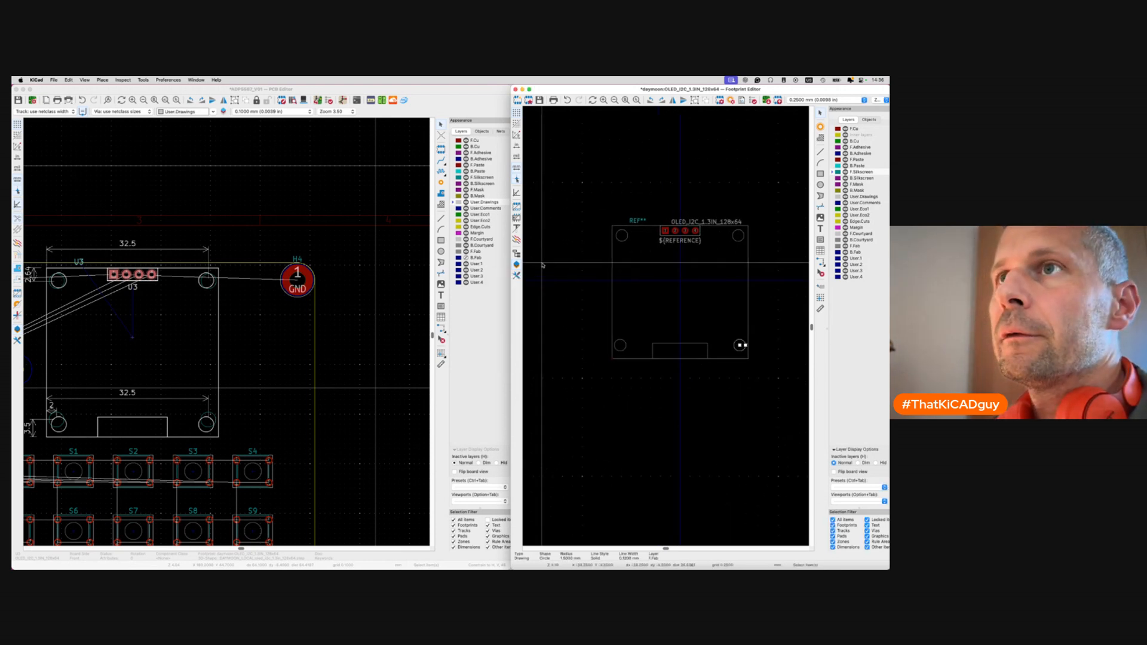
scroll(600, 355, up, 5)
Move pad 5 to the OLED outline's top-left corner.
click(599, 355)
scroll(598, 355, up, 5)
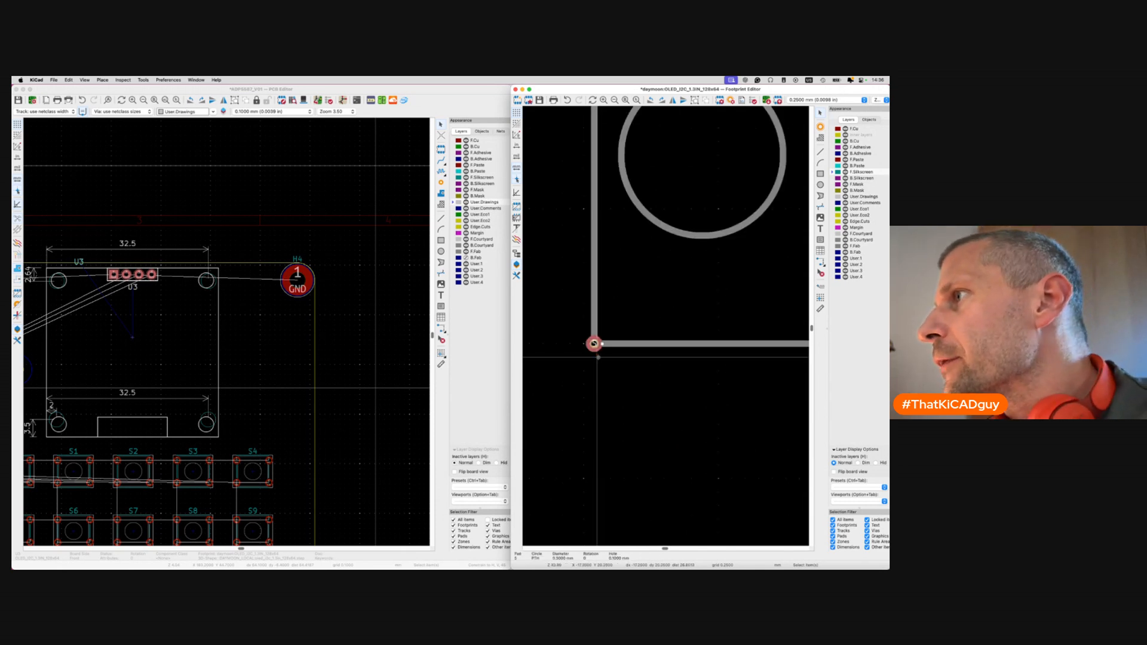
key(m)
scroll(596, 355, up, 20)
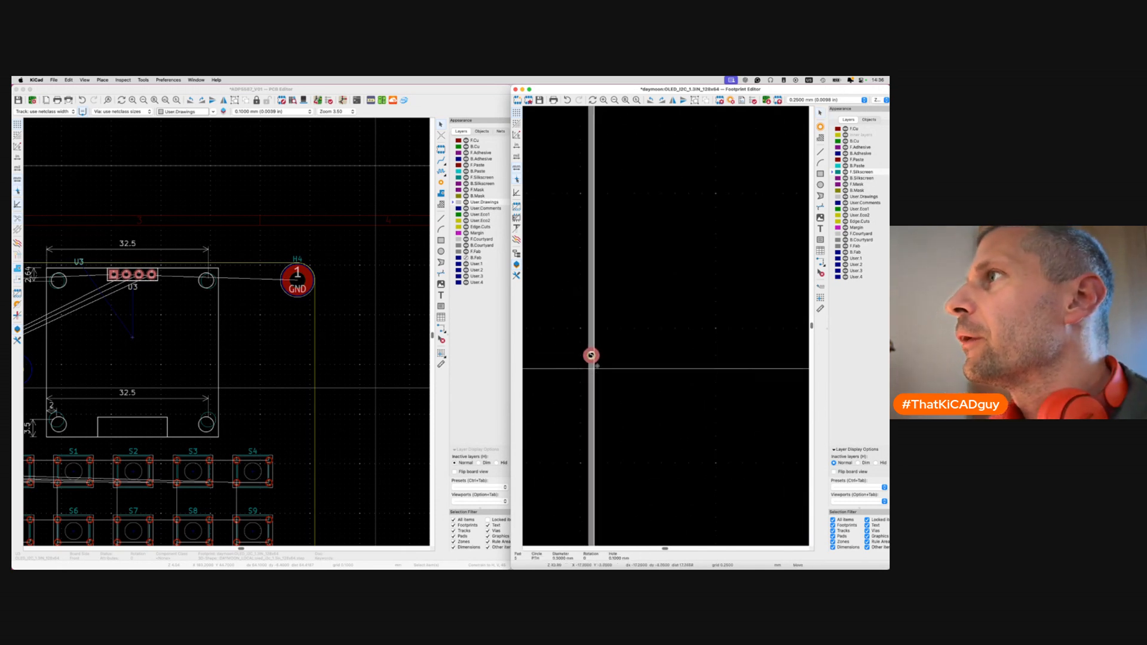
scroll(597, 365, up, 3)
click(593, 301)
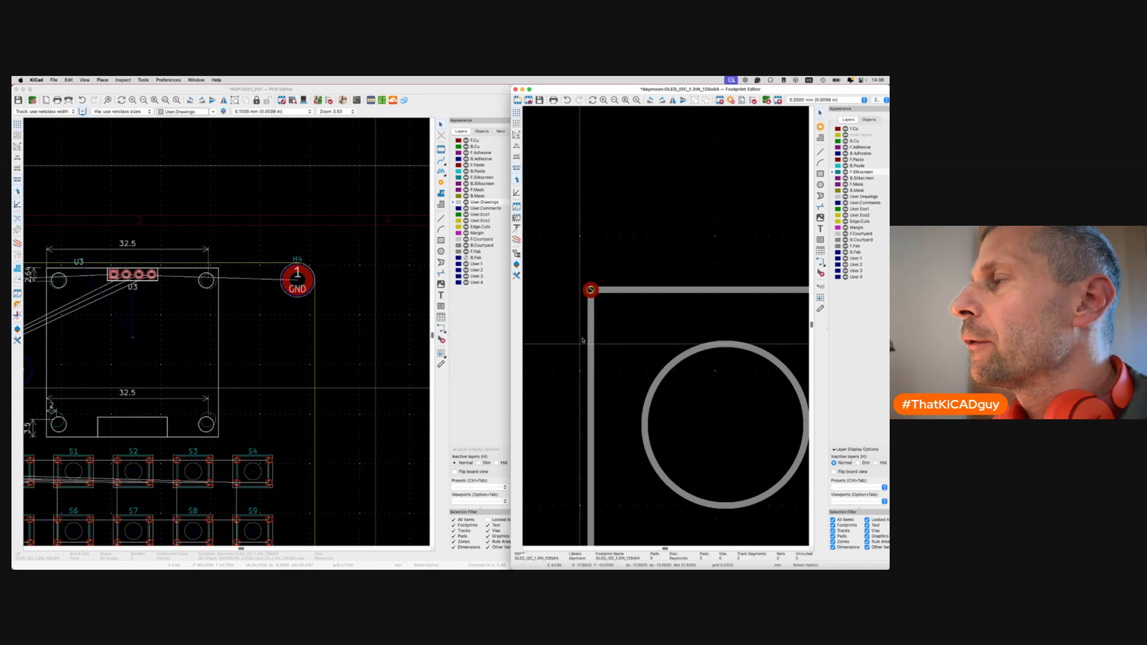
scroll(595, 301, down, 5)
Offset the top-left hole circle from pad 5, undo, and reopen it with 2 / 2.64 mm.
click(598, 356)
key(shift+p)
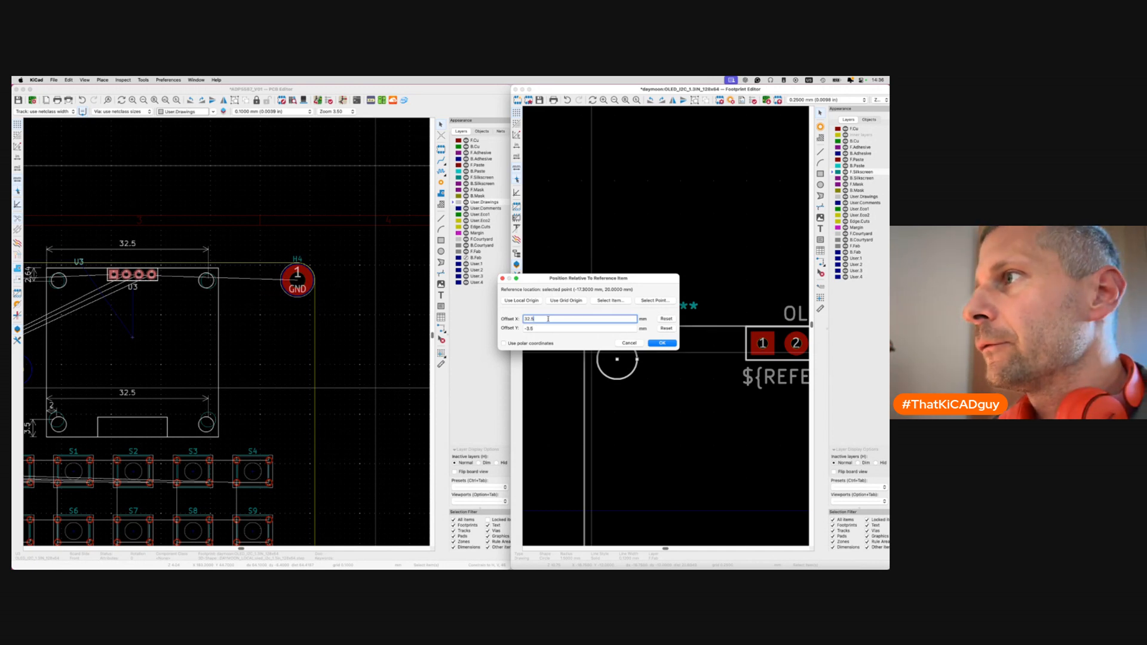
key(Tab)
text(-3.)
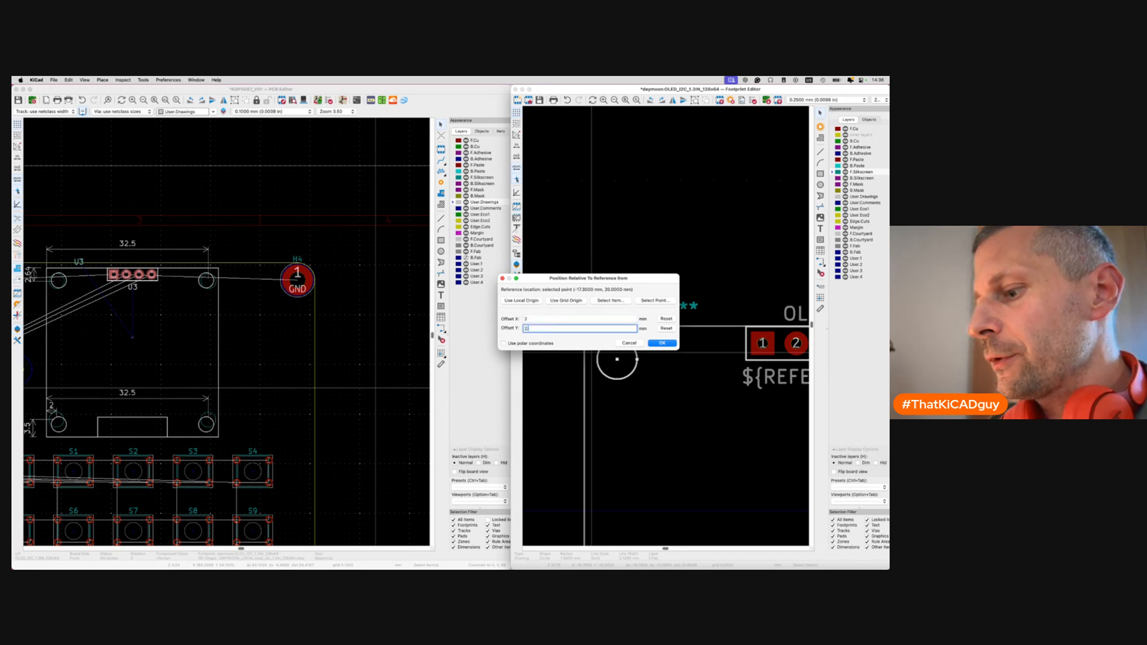
click(662, 343)
scroll(668, 347, down, 5)
key(super+z)
scroll(646, 347, up, 5)
key(shift+p)
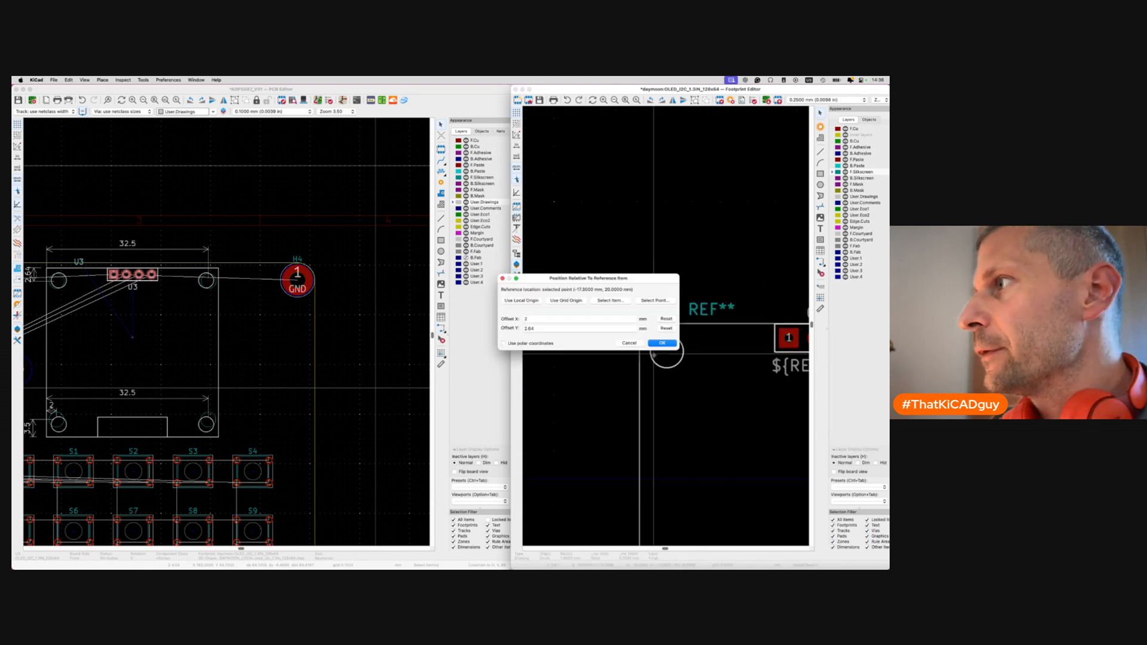
Place the top-left hole circle 2 mm, 2.64 mm from the outline's top-left corner.
click(645, 300)
scroll(669, 346, up, 5)
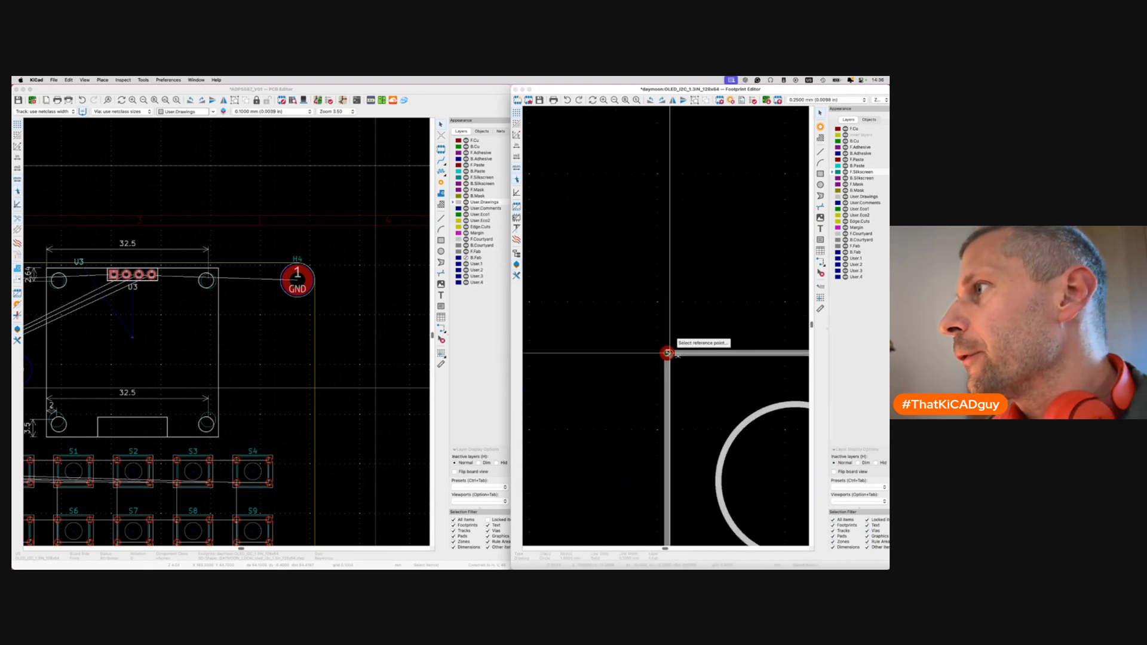
click(667, 353)
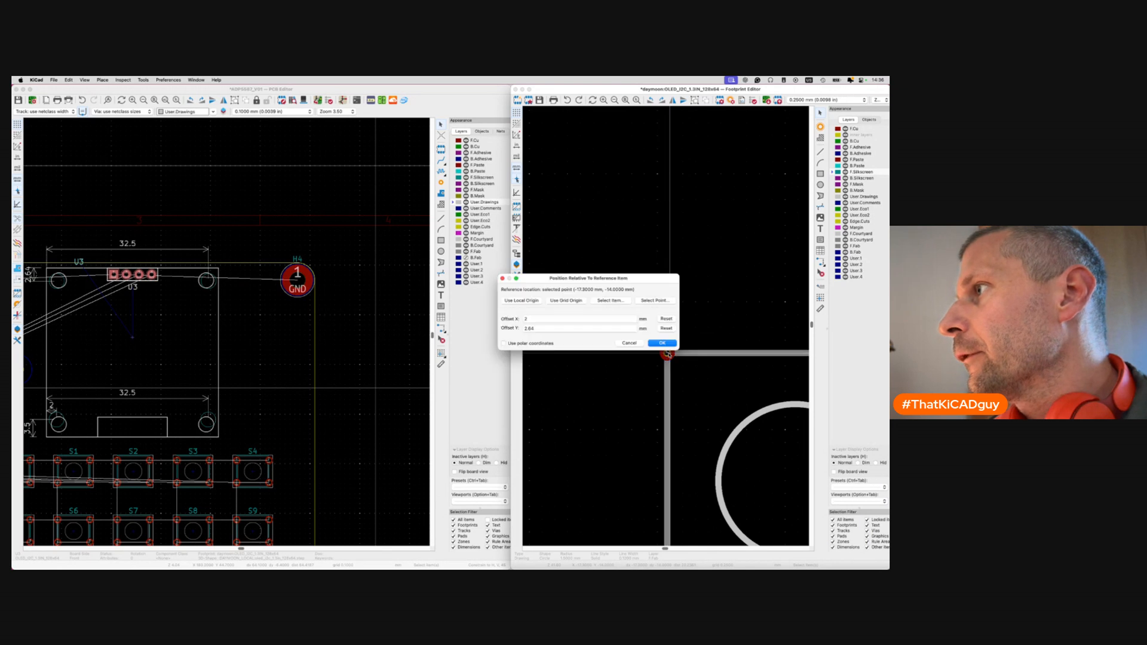
click(662, 343)
click(662, 343)
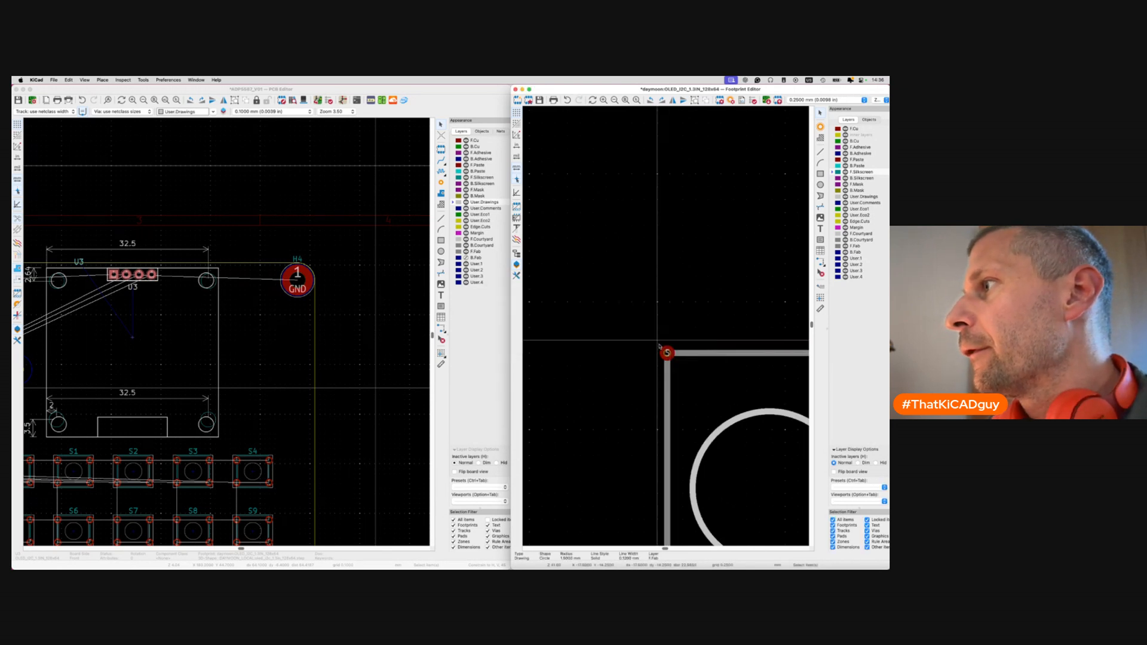
scroll(660, 346, down, 5)
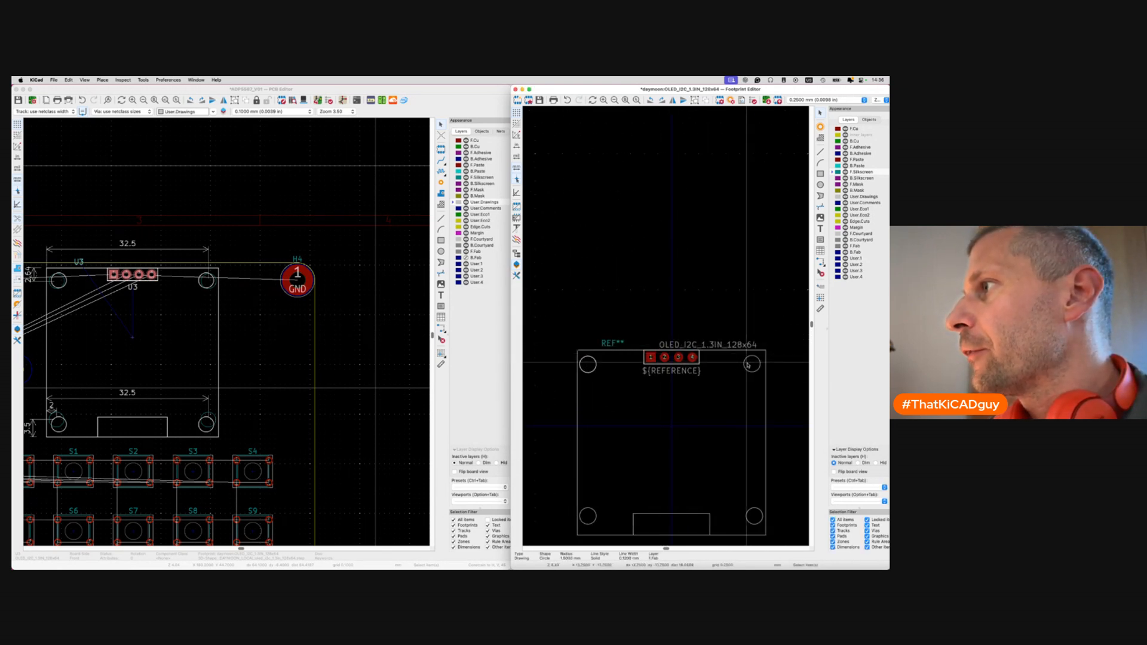
Place the top-right hole circle 32.5 mm across from the same corner.
click(753, 369)
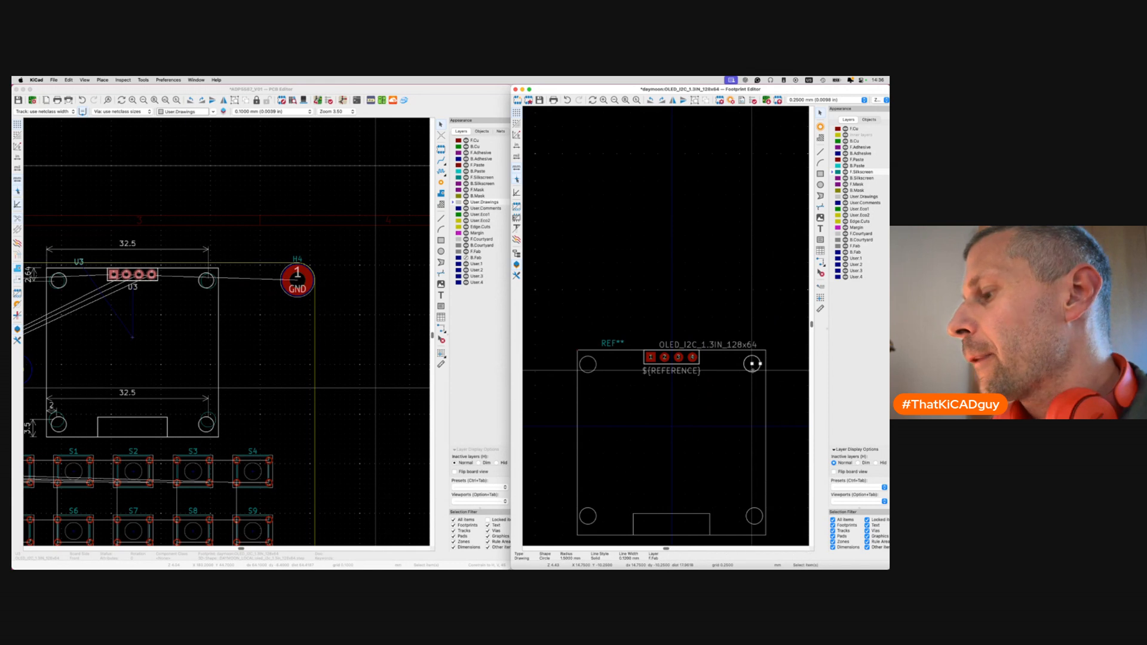
key(shift+p)
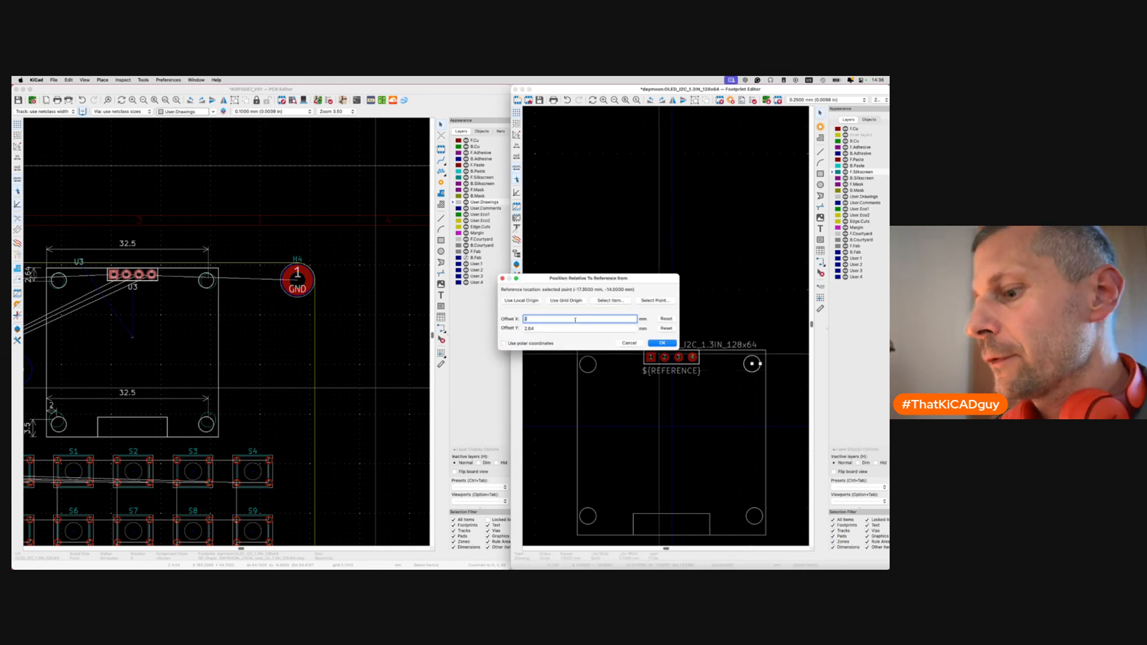
click(657, 342)
scroll(575, 355, up, 8)
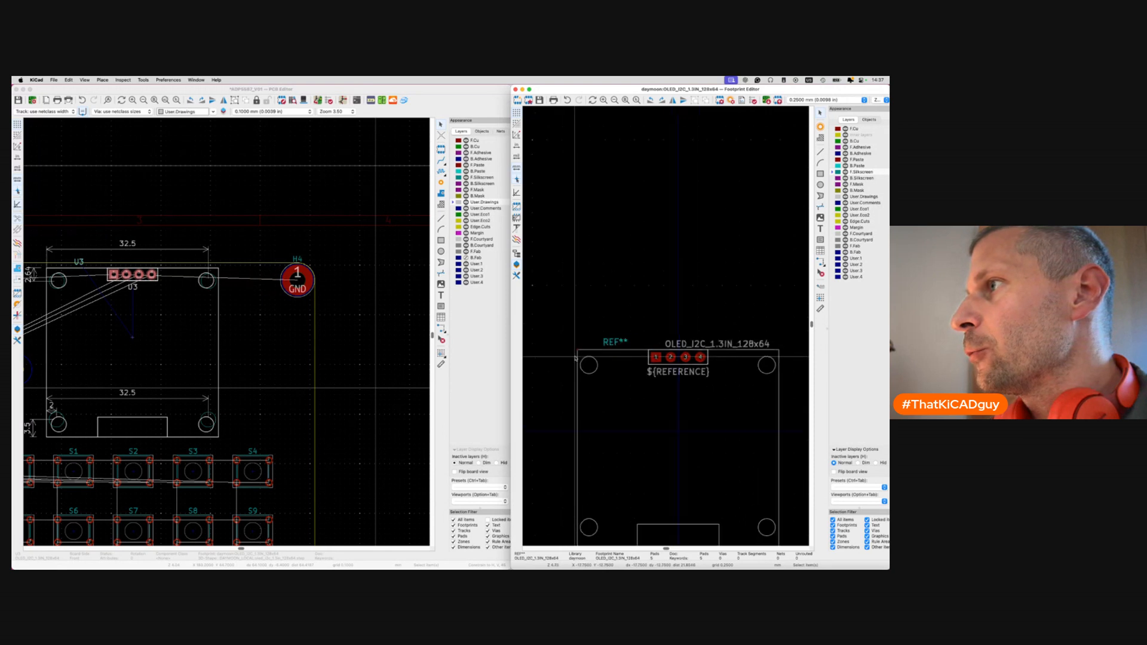
click(592, 309)
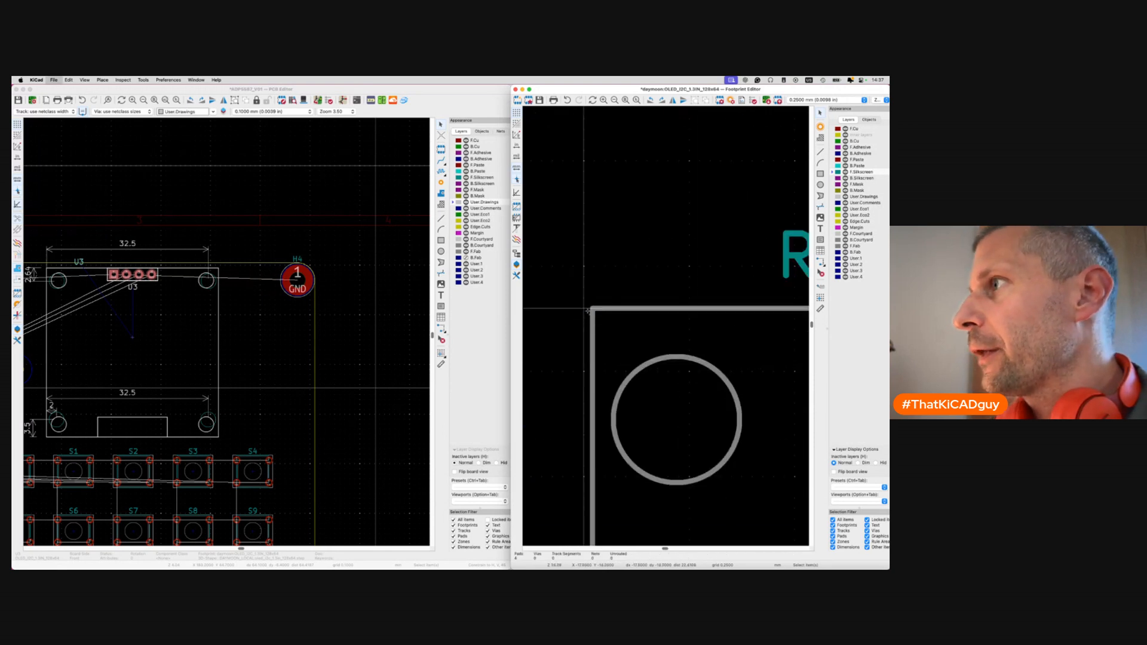
scroll(588, 311, down, 6)
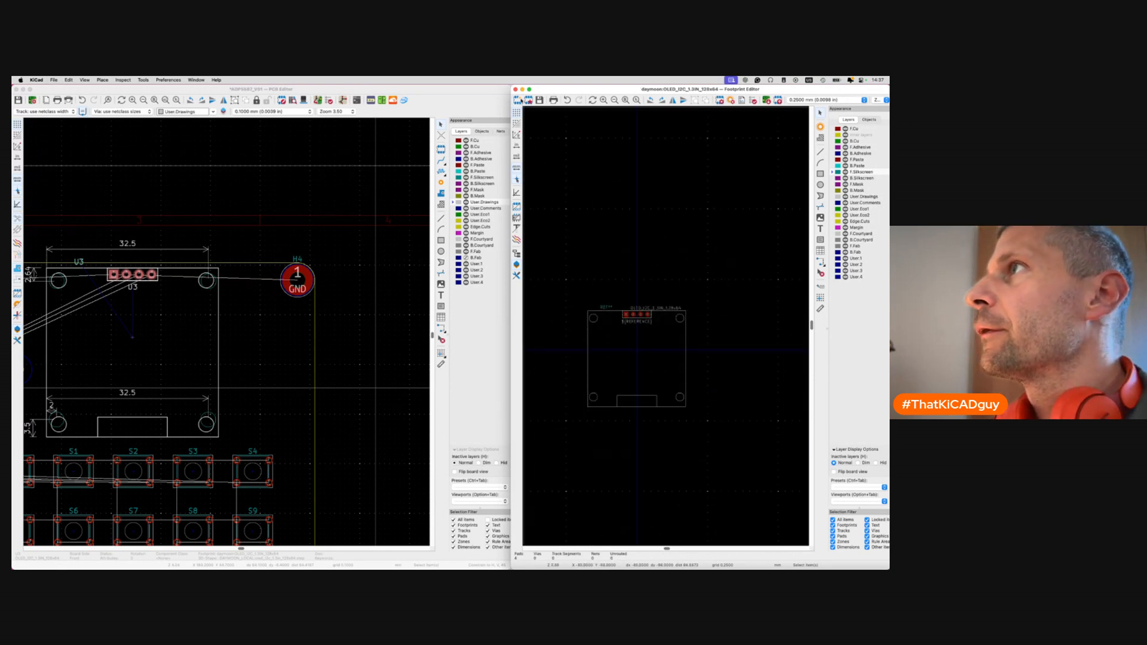
Close the Footprint Editor and update U3 on the board from the revised library footprint.
double_click(542, 91)
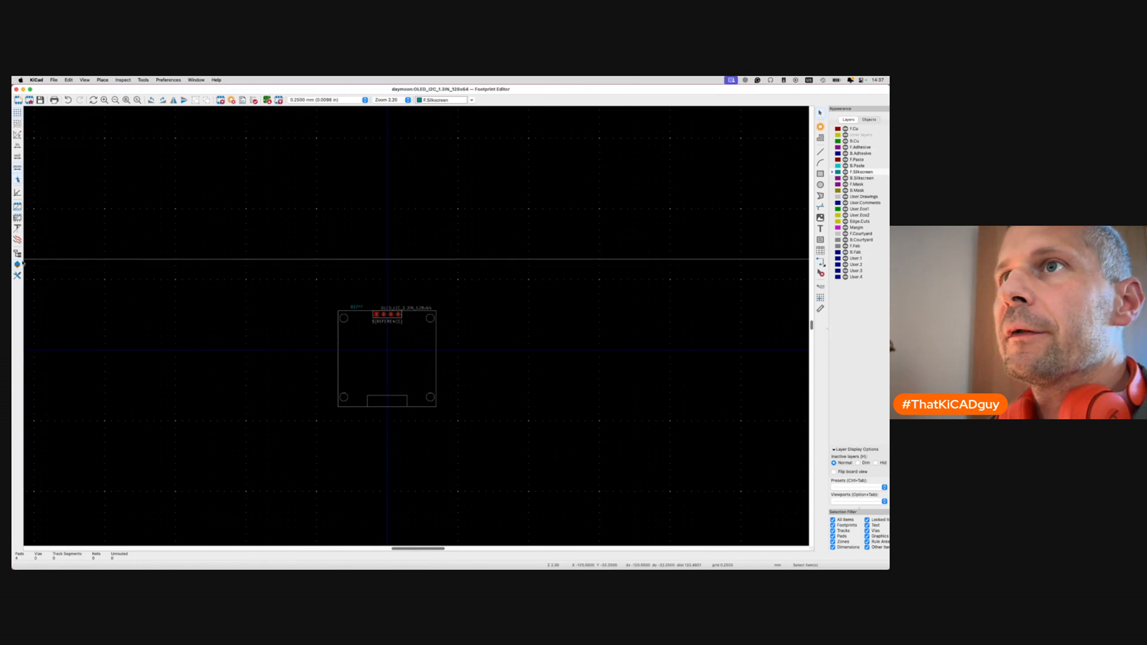
click(18, 255)
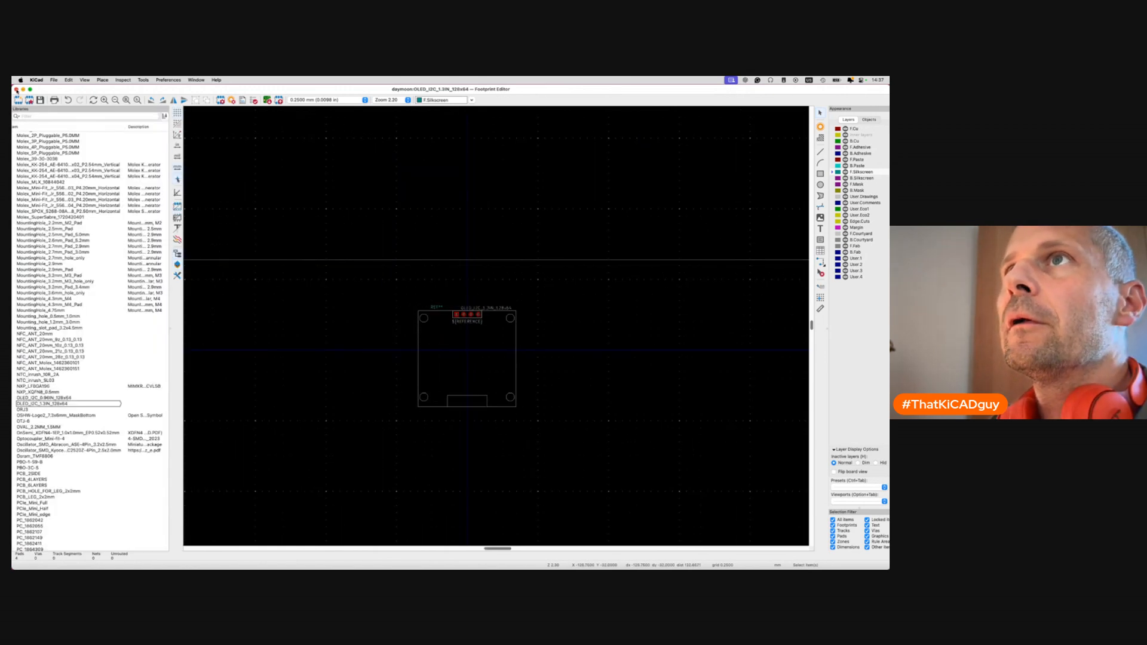
click(16, 89)
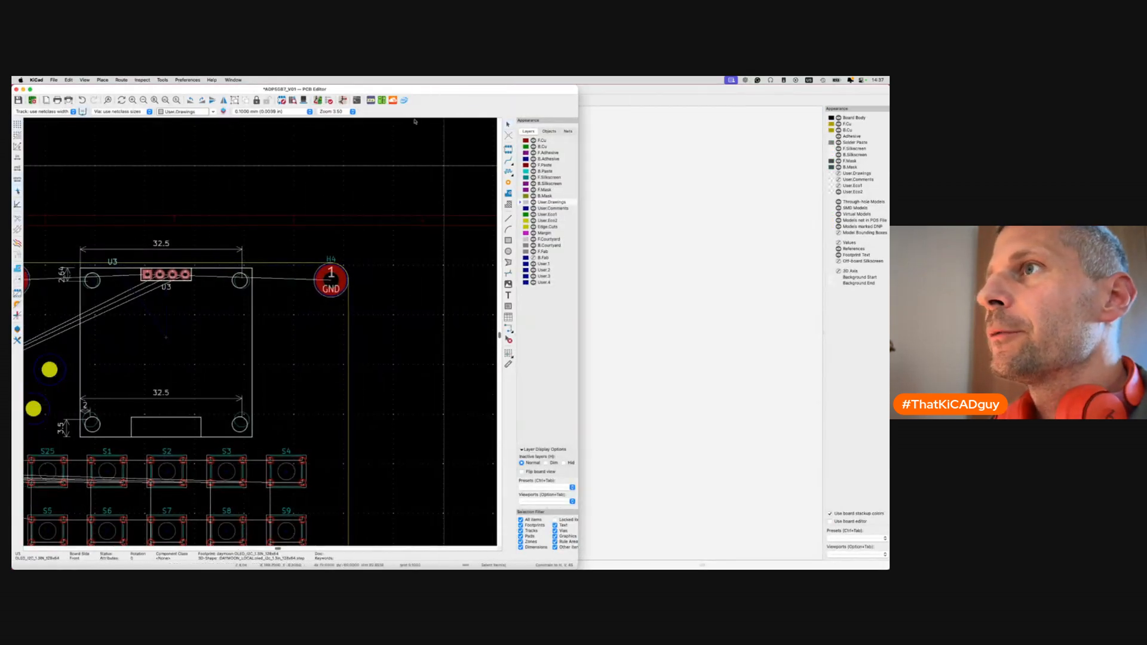
double_click(289, 328)
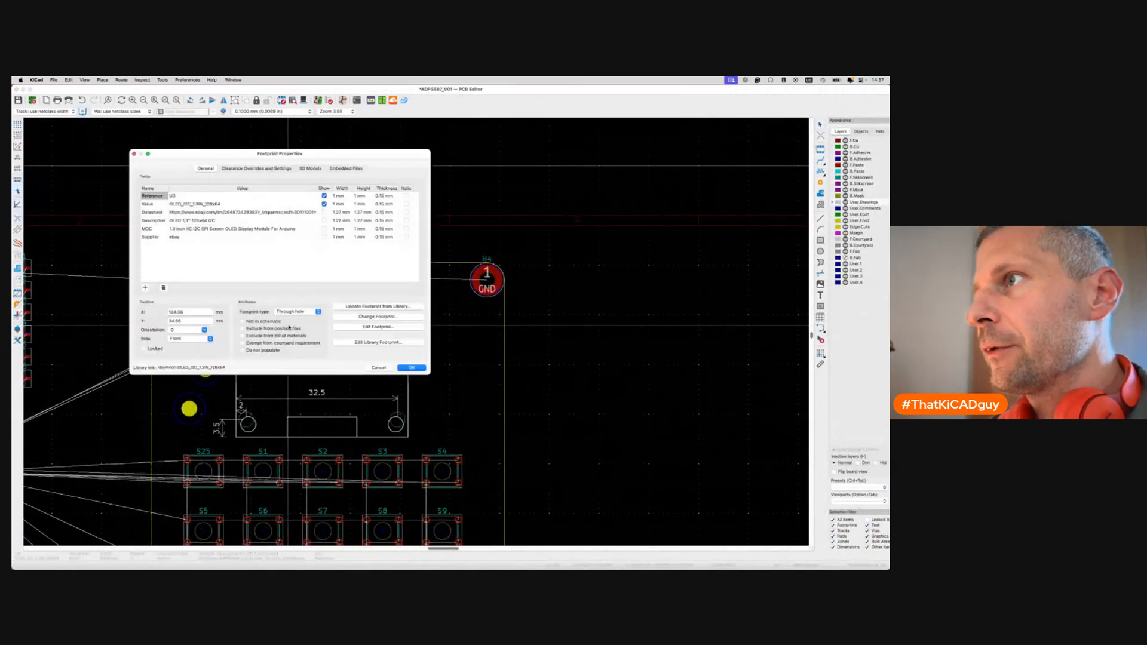
click(379, 308)
click(354, 369)
click(328, 369)
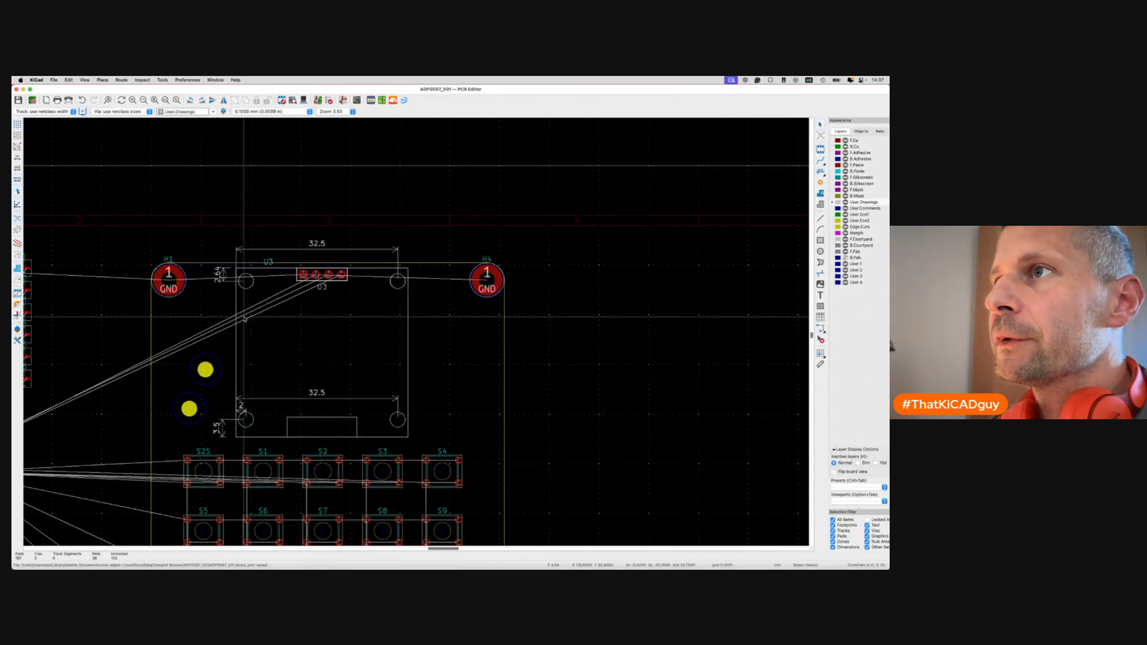
Delete U3's old mounting-hole circle from the board and save the layout.
scroll(244, 320, up, 5)
scroll(402, 237, up, 2)
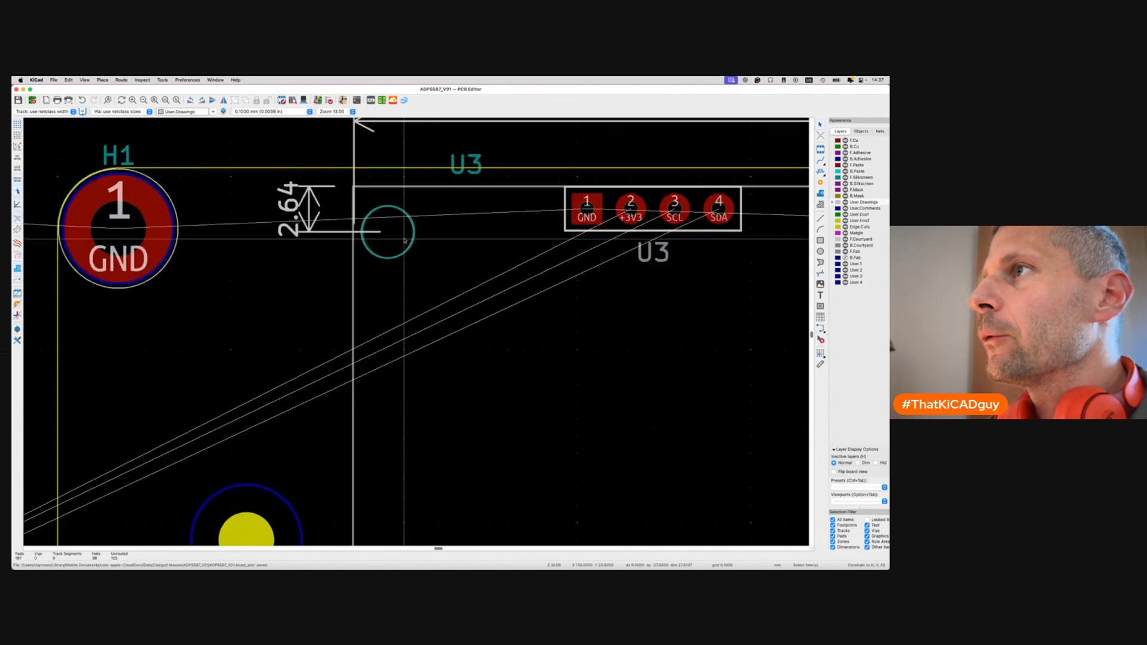
click(412, 242)
key(Delete)
scroll(514, 267, right, 15)
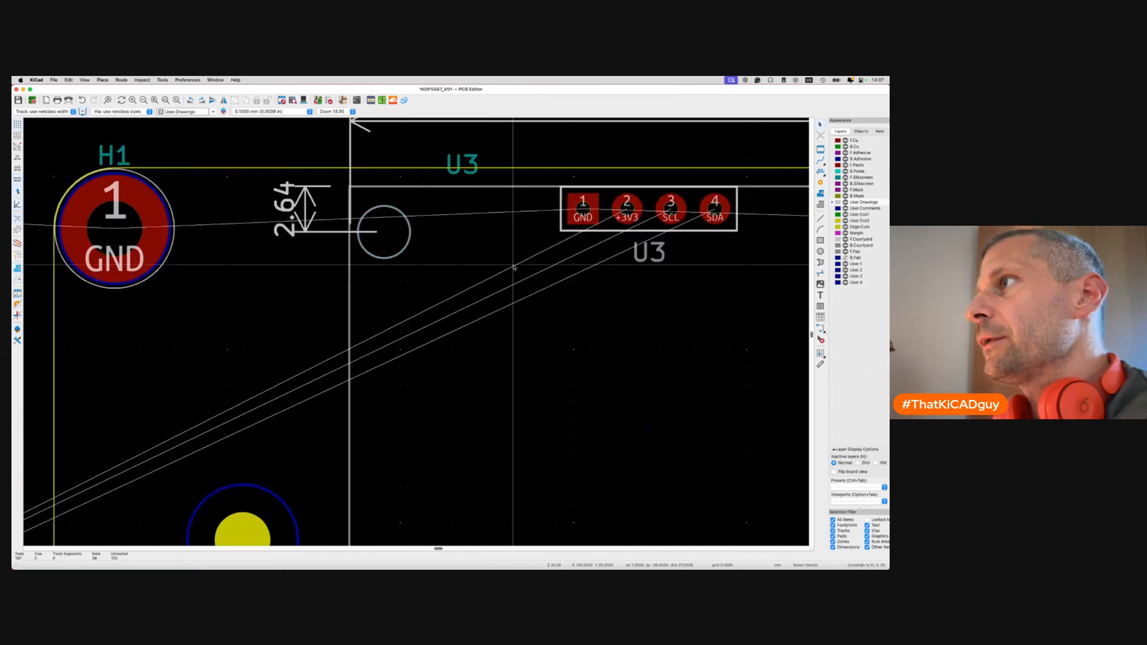
scroll(264, 302, left, 6)
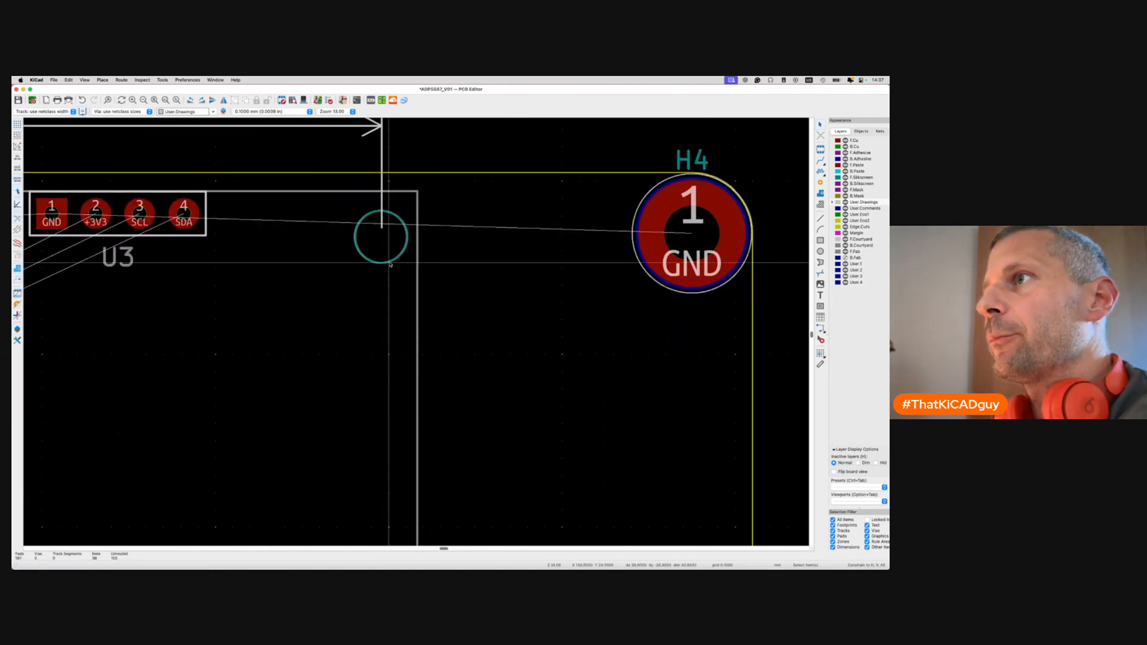
scroll(379, 236, down, 10)
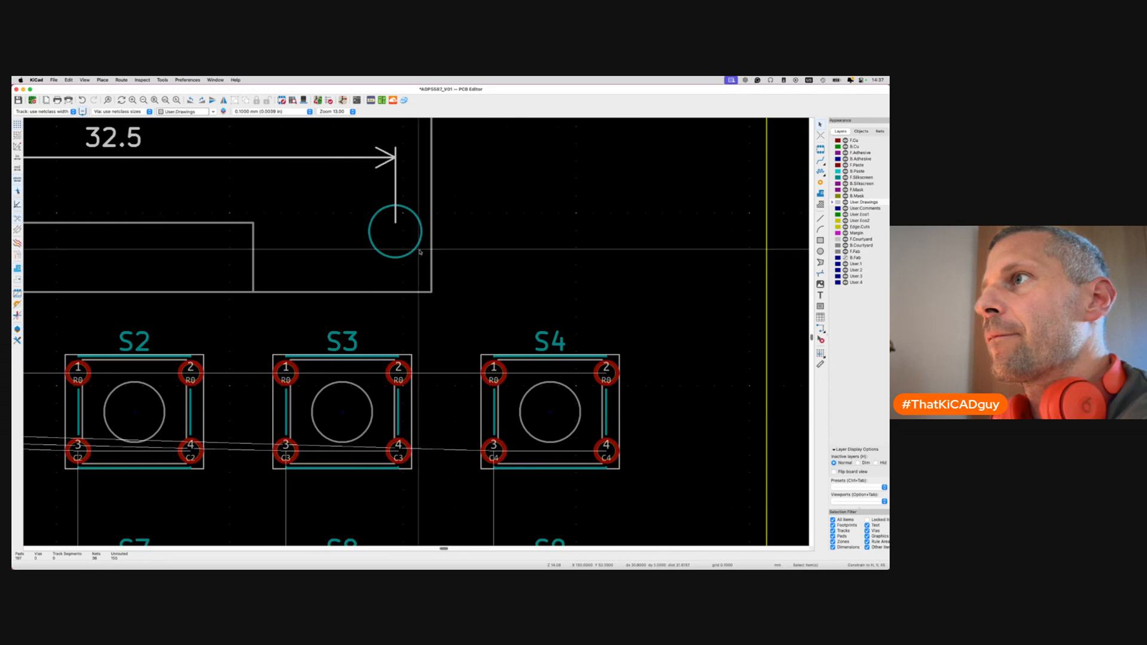
scroll(402, 354, left, 8)
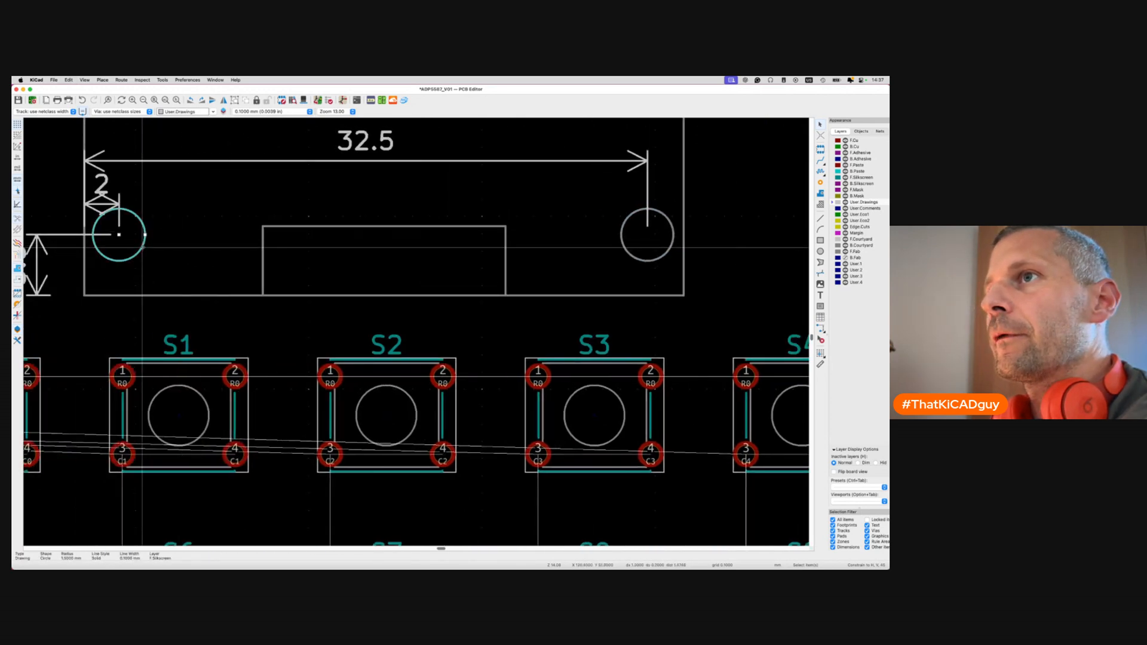
key(super+s)
scroll(143, 245, down, 5)
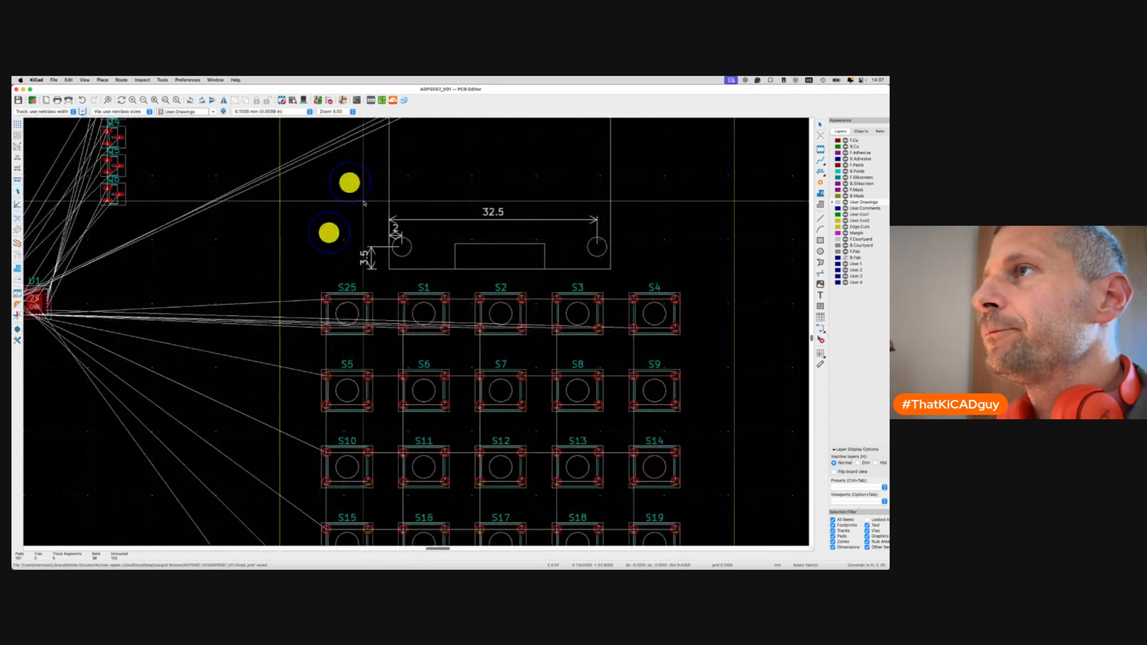
scroll(361, 198, up, 3)
Snap the upper and left yellow mounting holes onto the right and left OLED hole circles.
click(352, 172)
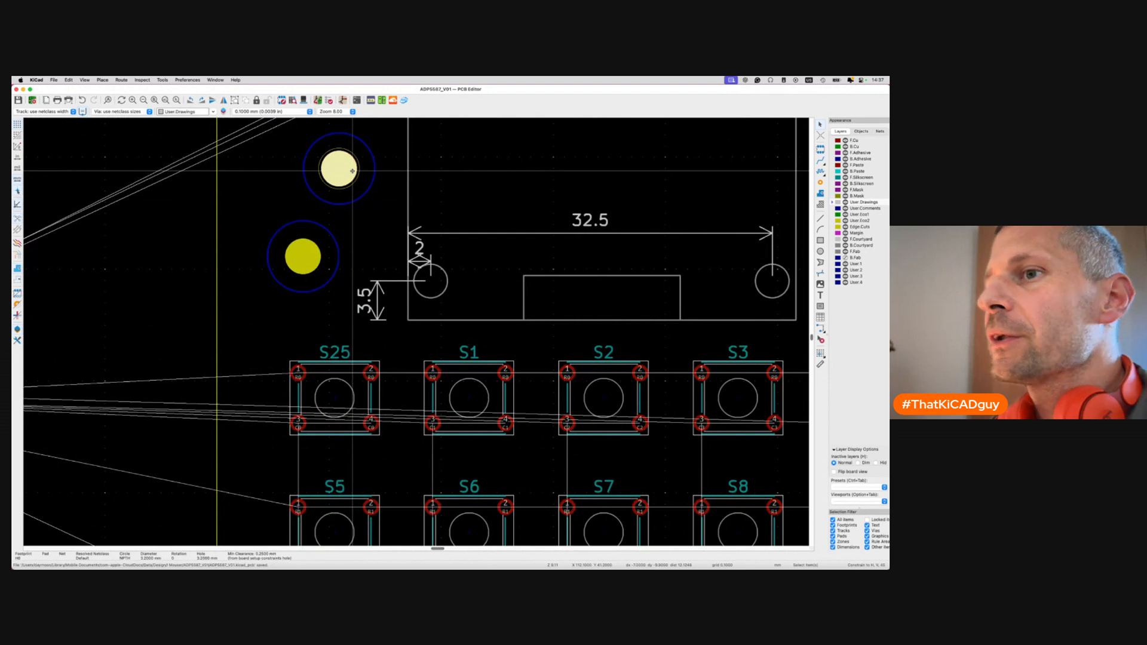
key(shift+p)
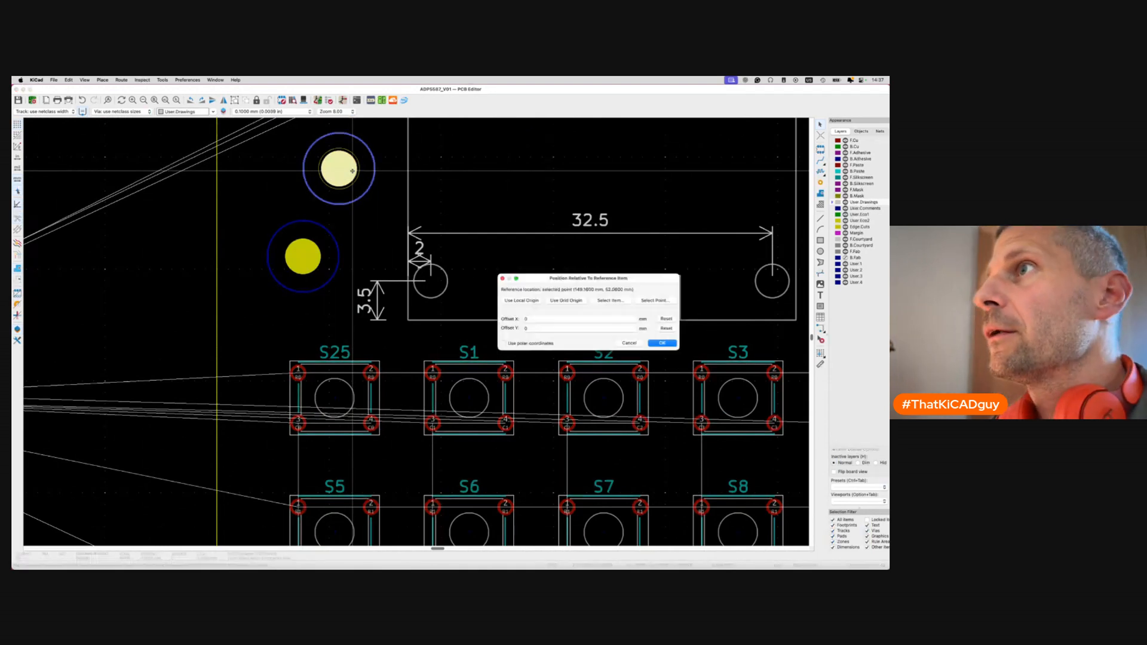
click(653, 301)
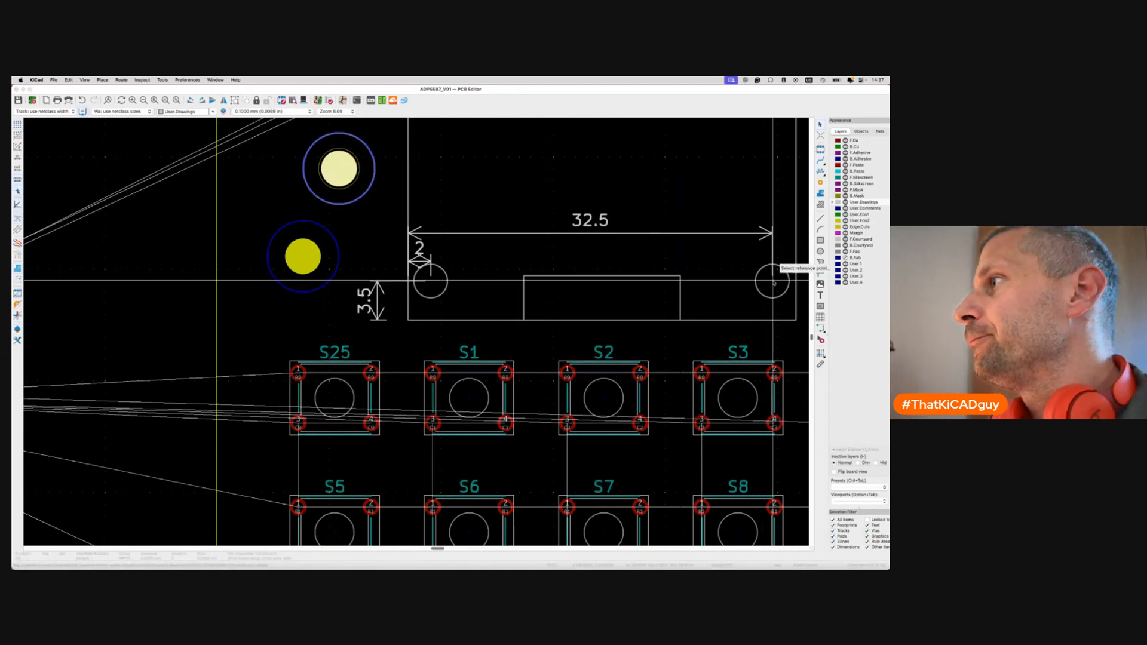
click(763, 265)
click(662, 343)
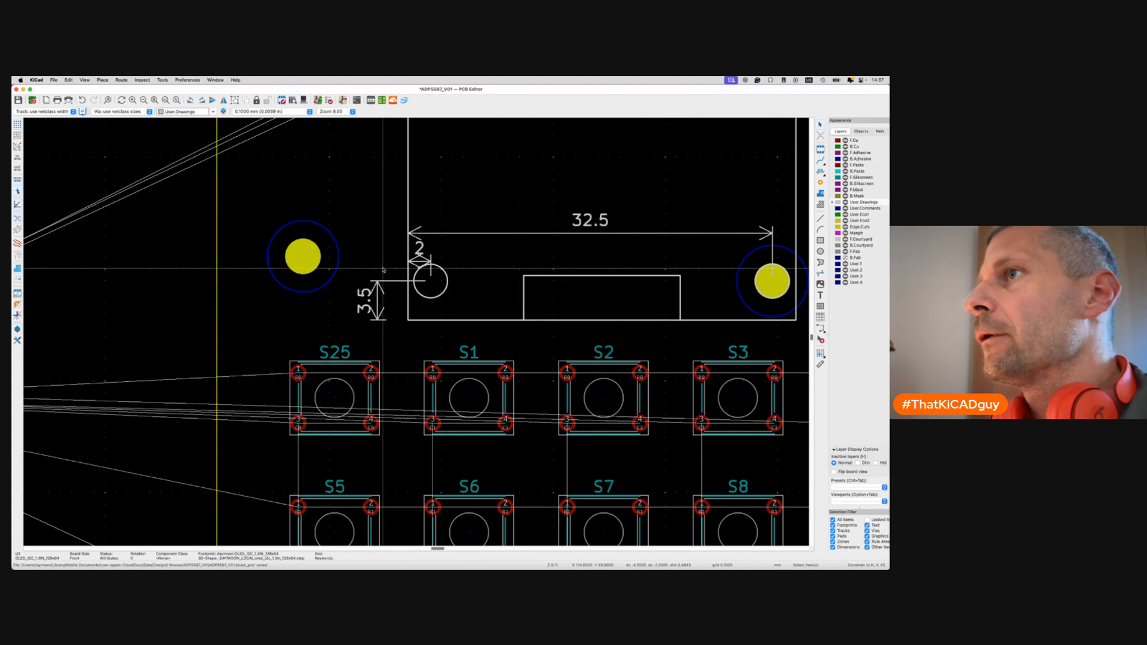
click(307, 259)
key(shift+p)
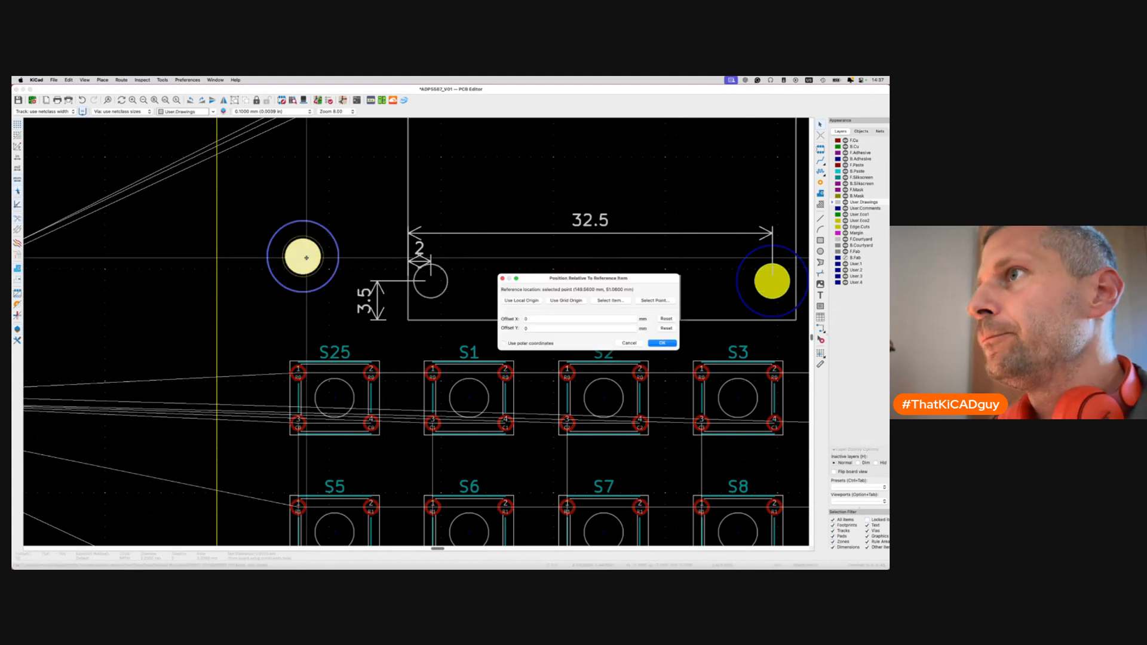
click(654, 301)
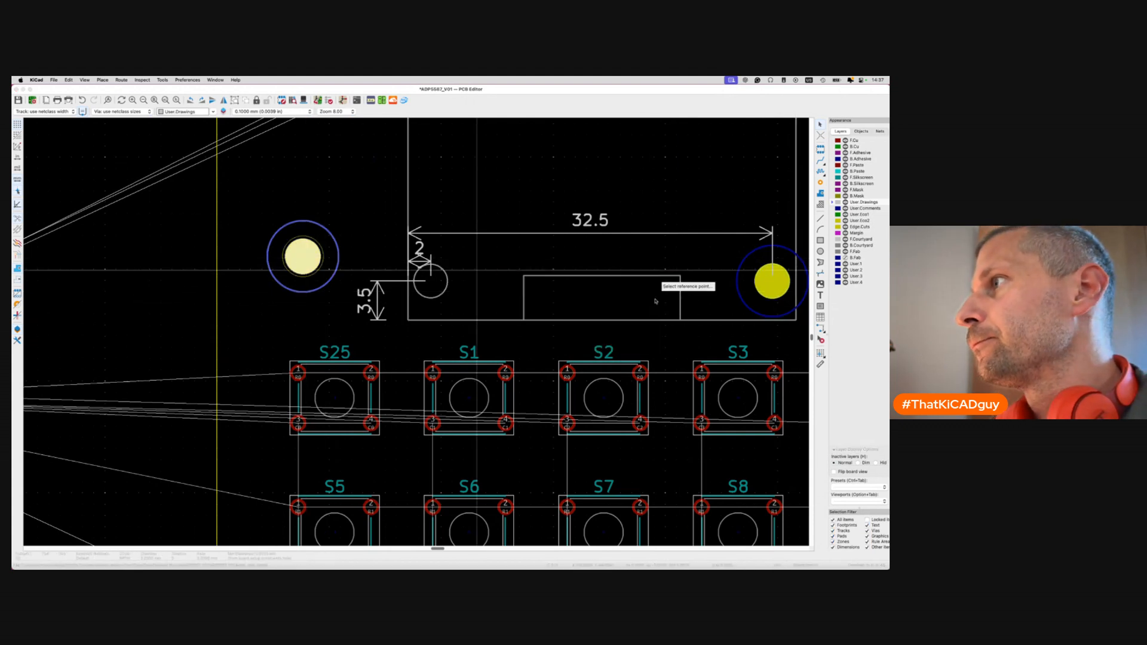
click(430, 280)
click(650, 343)
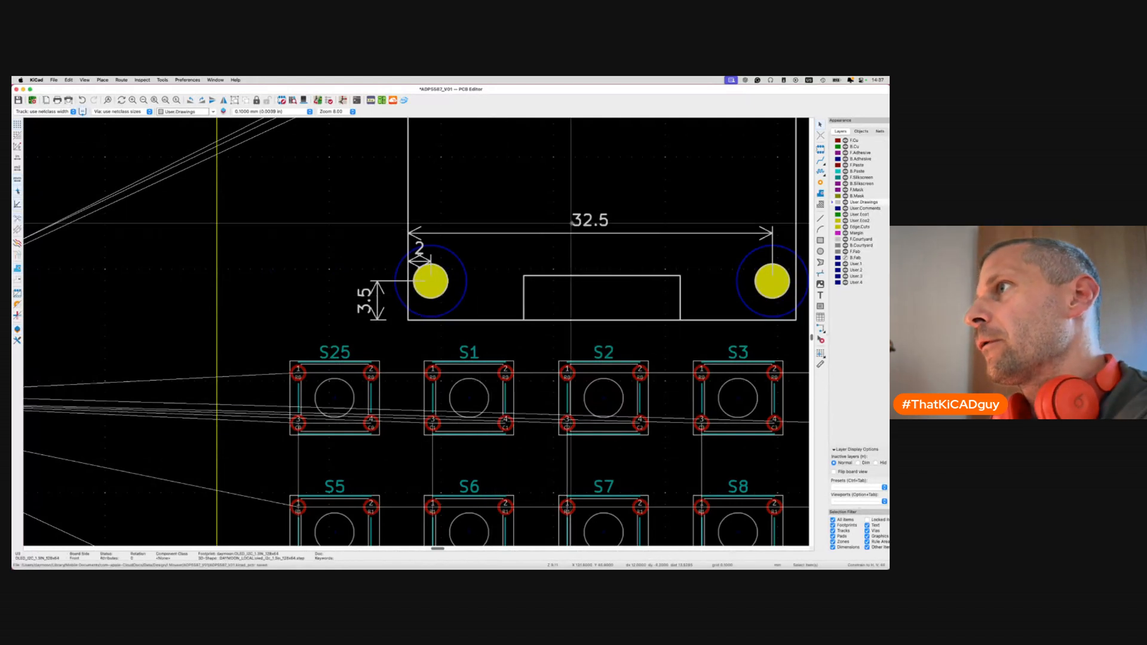
Delete the 32.5, 3.5, 2, 2.64 and second 32.5 helper dimensions, then view in 3D.
click(589, 220)
key(Delete)
click(377, 300)
key(Delete)
click(421, 257)
key(Delete)
scroll(420, 257, up, 10)
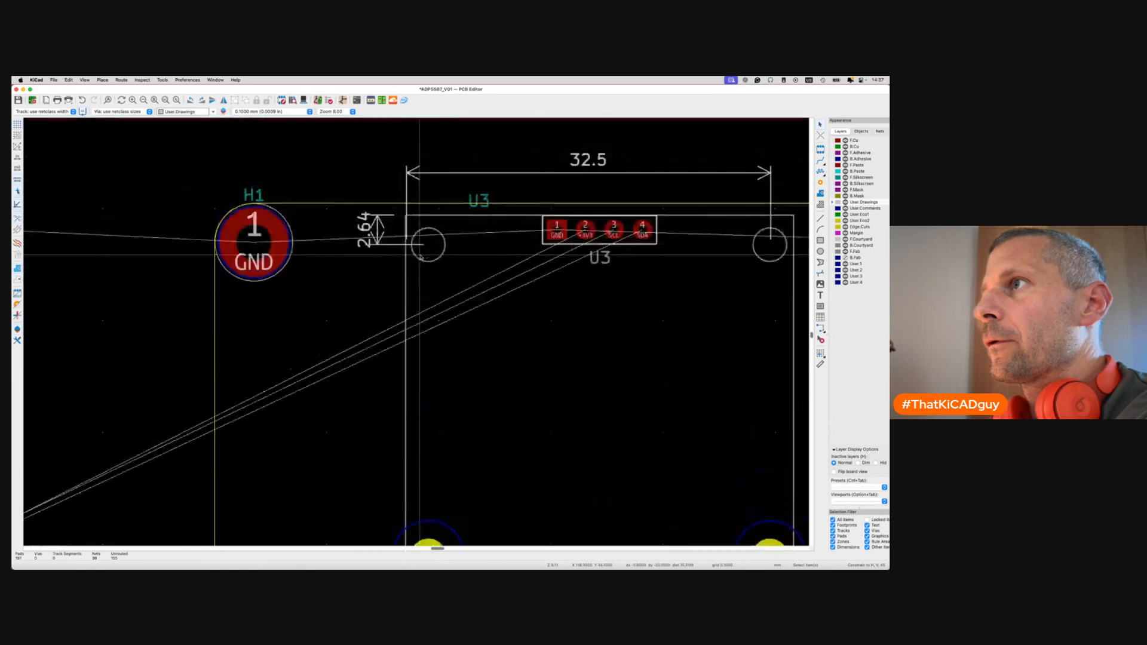
click(369, 336)
key(Delete)
click(586, 273)
key(Delete)
key(alt+3)
Orbit the 3D render from back to diagonal to check the OLED sits on its standoffs.
drag(549, 248, 387, 184)
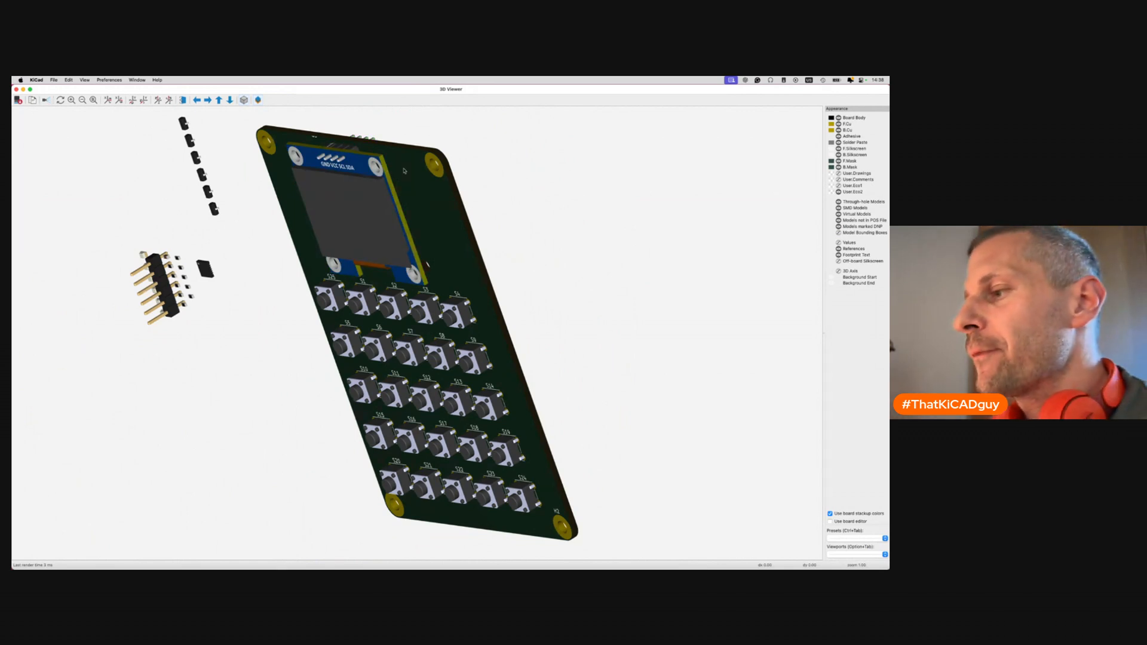
drag(376, 207, 469, 194)
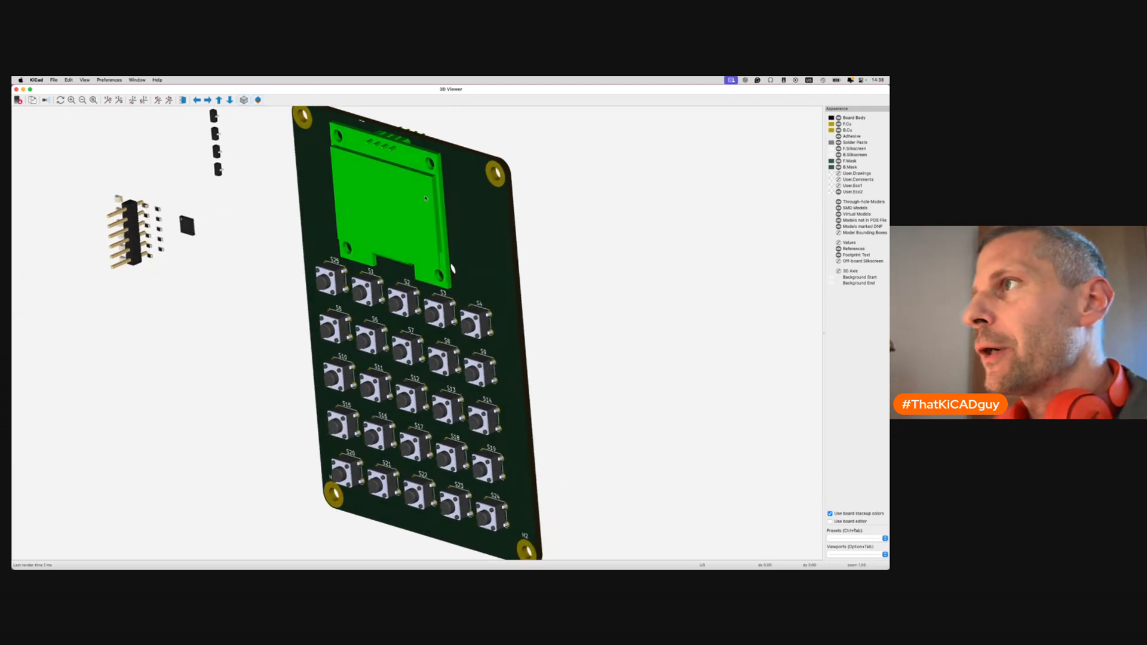
drag(444, 361, 556, 383)
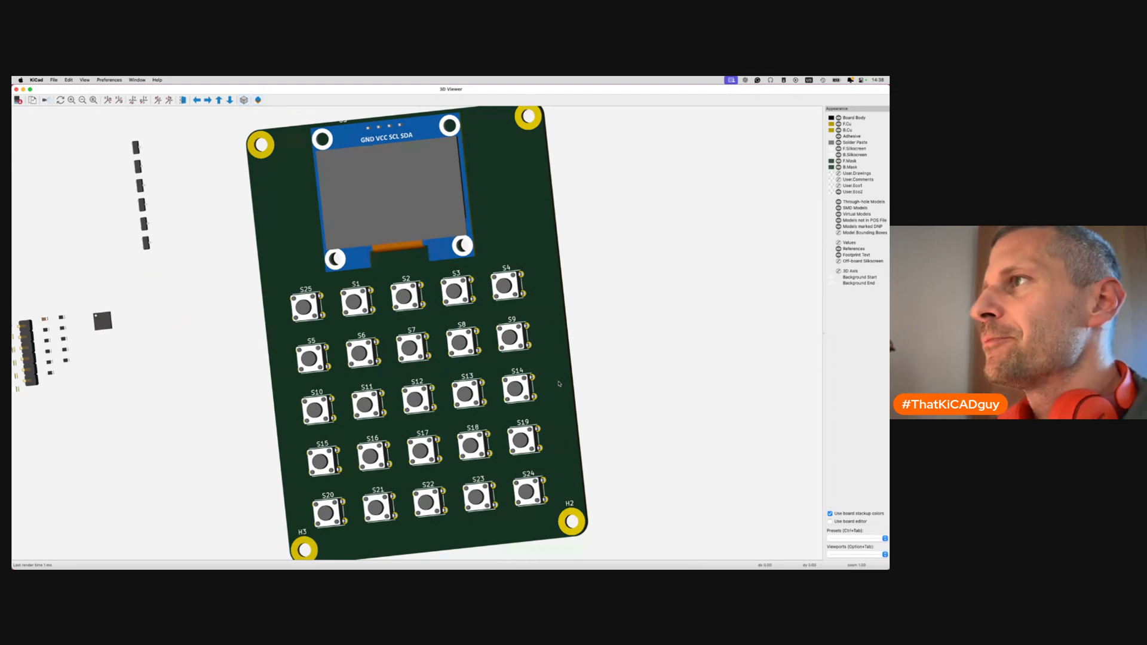
scroll(644, 418, down, 3)
drag(645, 418, 290, 280)
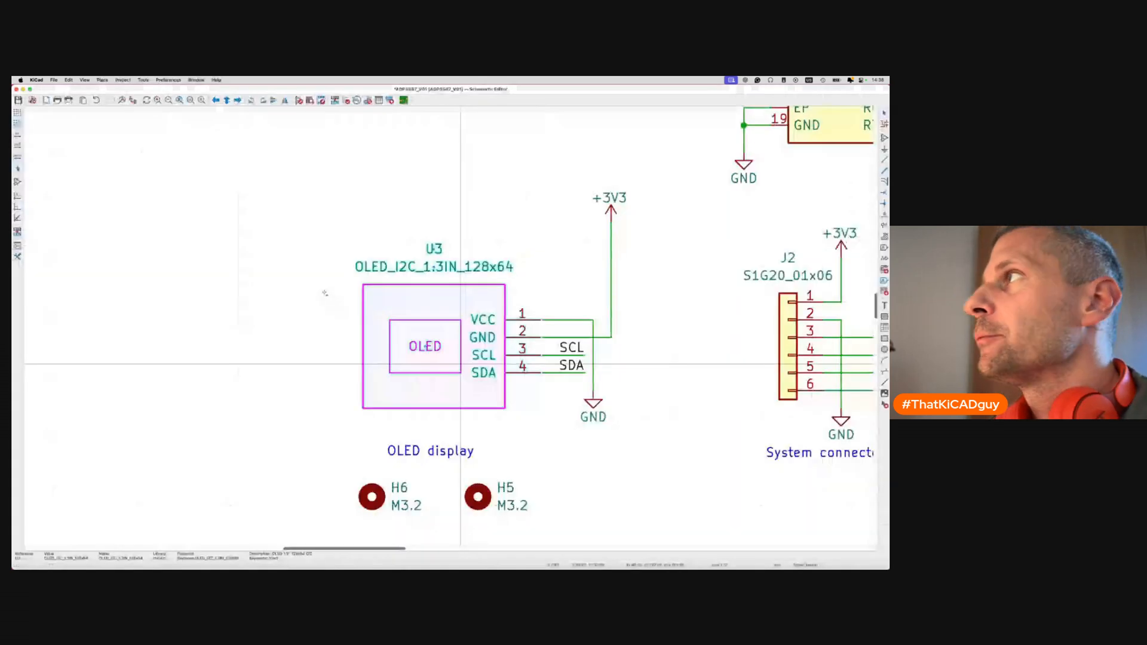
Deselect the OLED symbol U3 and zoom out of the schematic.
click(325, 294)
scroll(402, 215, down, 5)
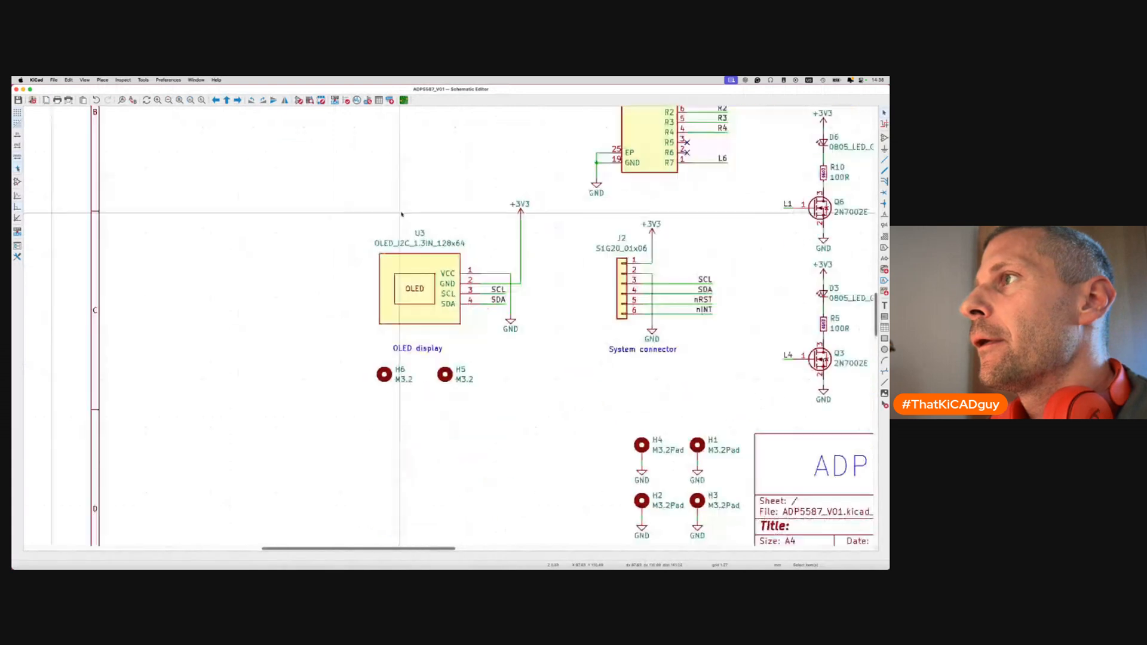
scroll(402, 214, down, 3)
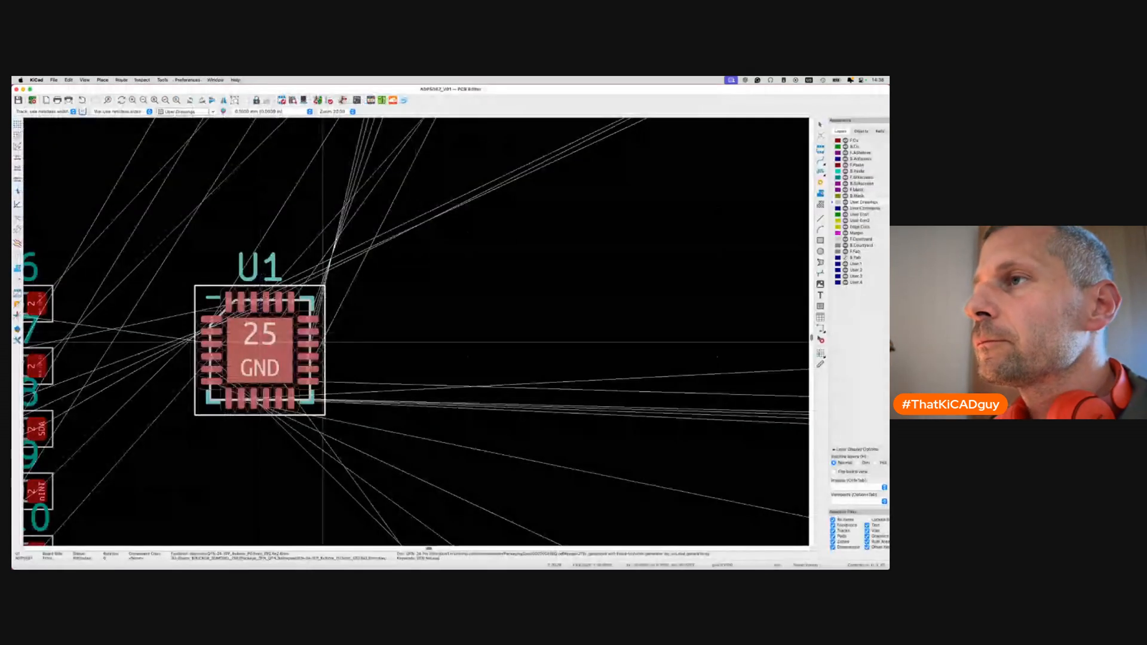
scroll(329, 325, down, 4)
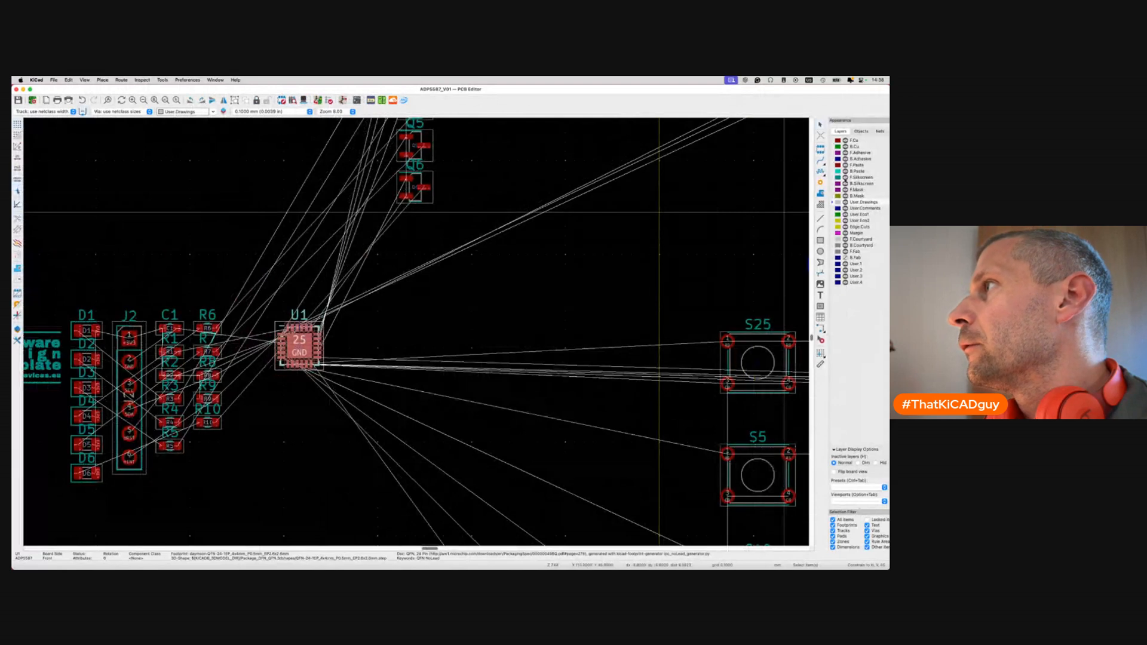
Hide F.Silkscreen, make F.Cu the active layer, and drop U1 in a new spot.
click(846, 178)
click(833, 141)
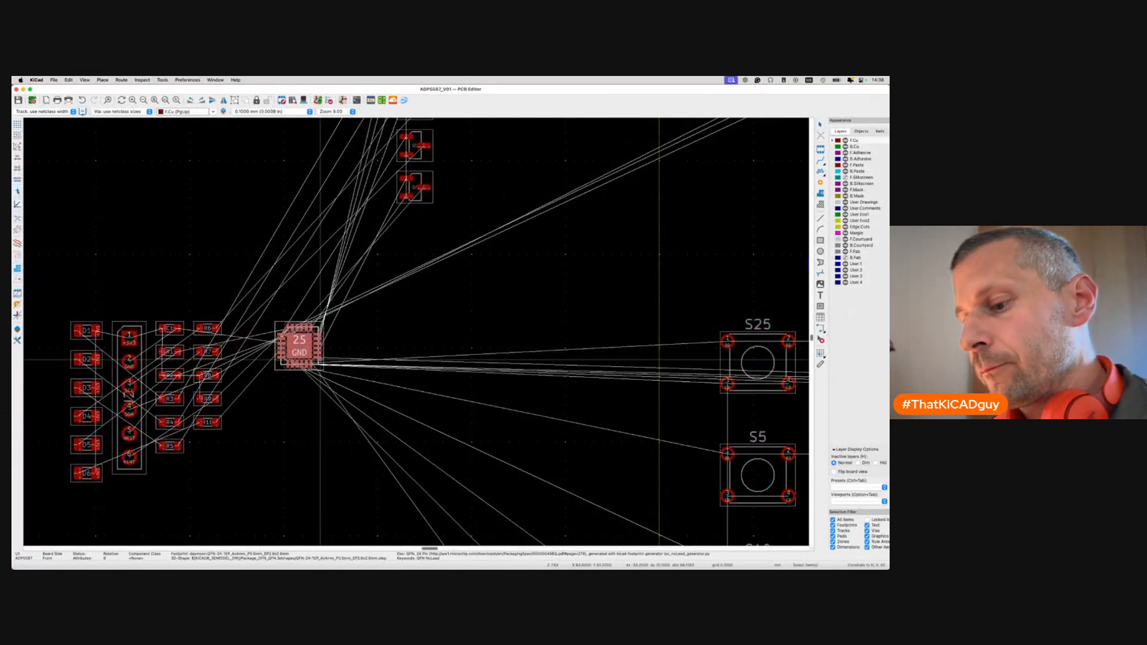
scroll(320, 359, down, 5)
scroll(320, 361, right, 3)
scroll(320, 361, right, 3)
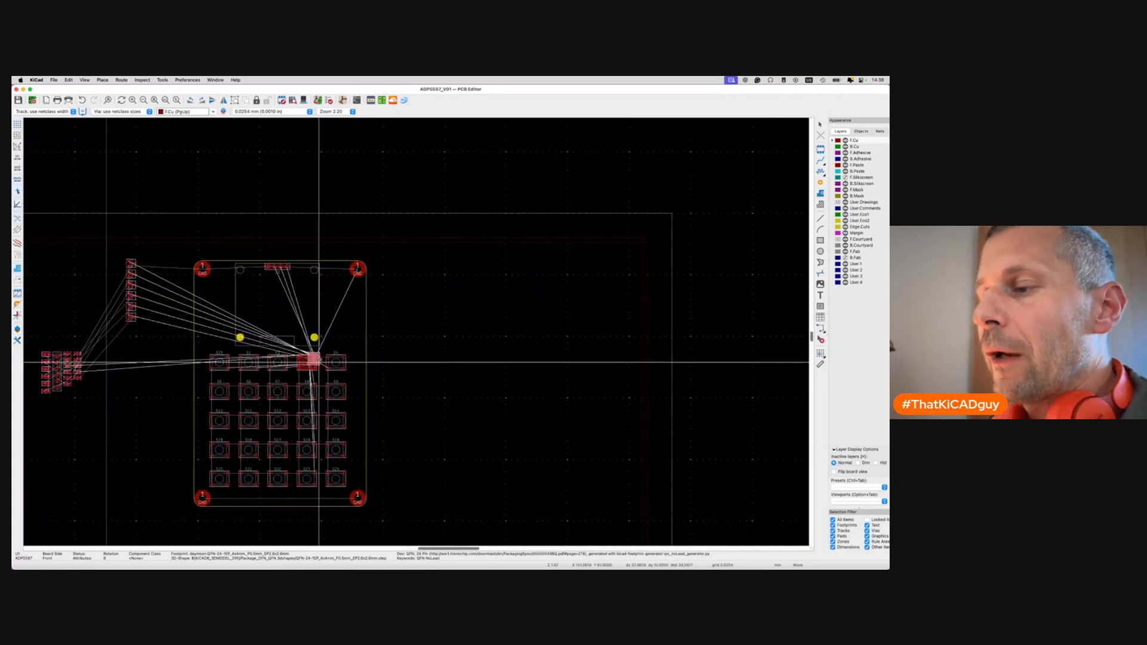
click(160, 369)
scroll(182, 377, left, 8)
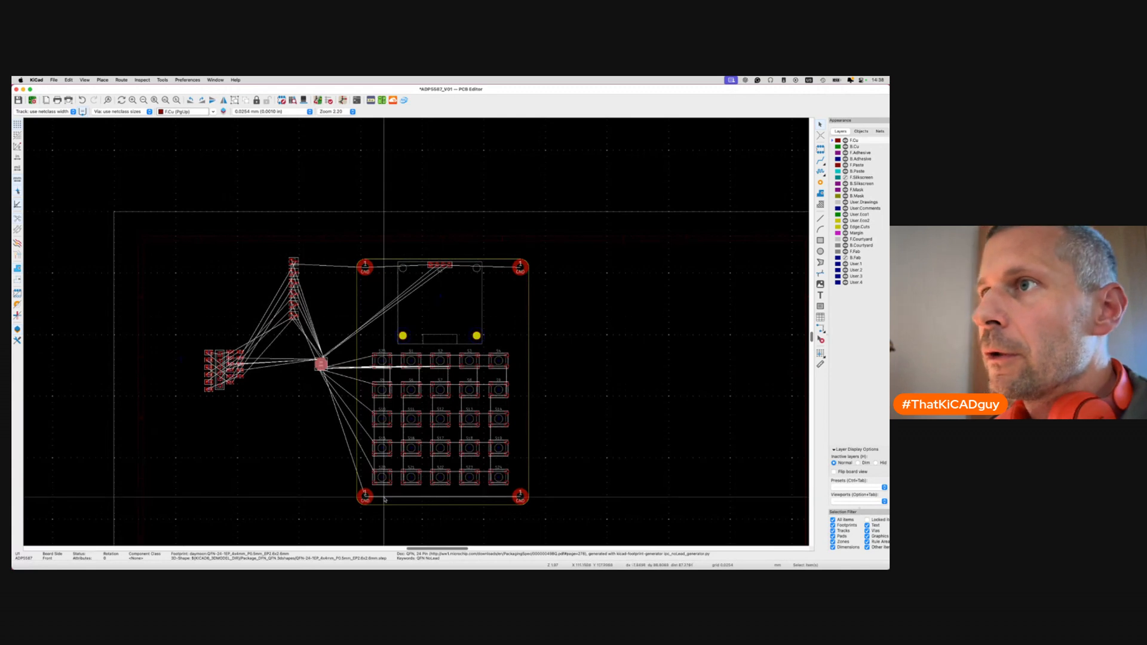
click(286, 445)
Place the 1x06 header J2 below the right GND pad, anchored by pin 1, and save.
click(221, 362)
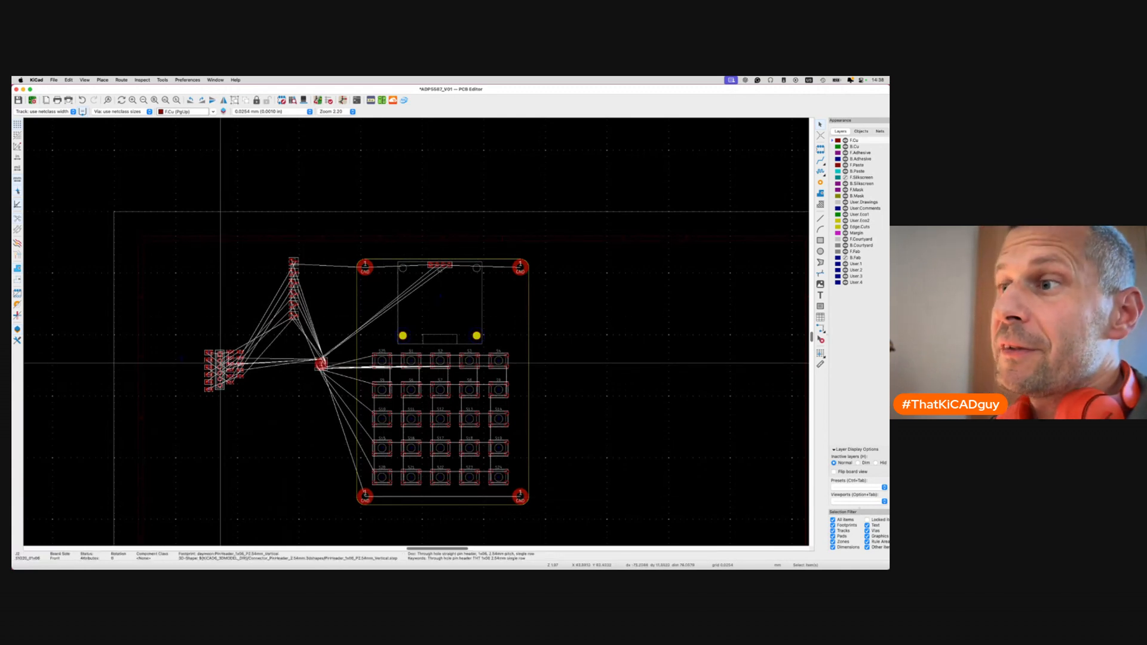
key(m)
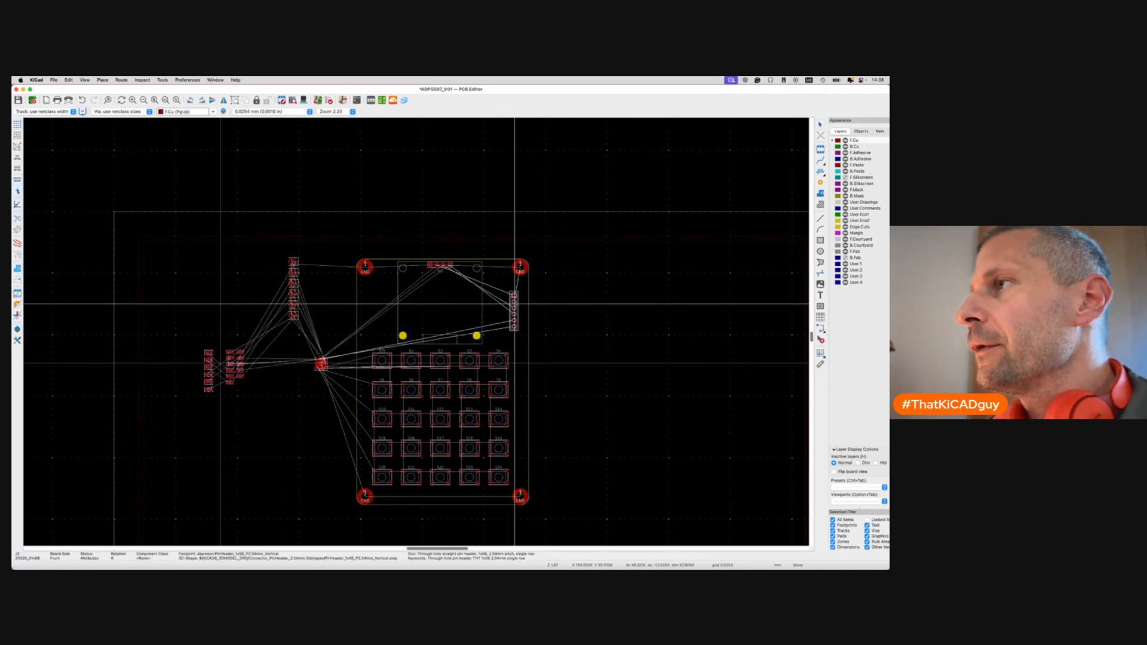
scroll(514, 306, up, 2)
scroll(514, 304, up, 5)
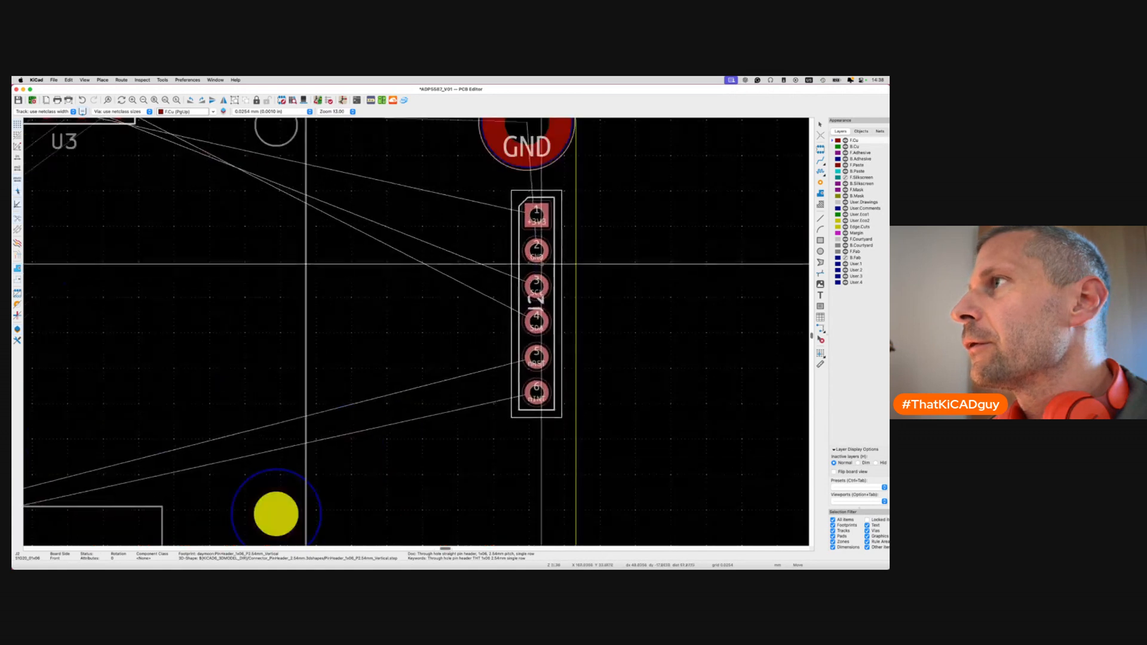
click(527, 261)
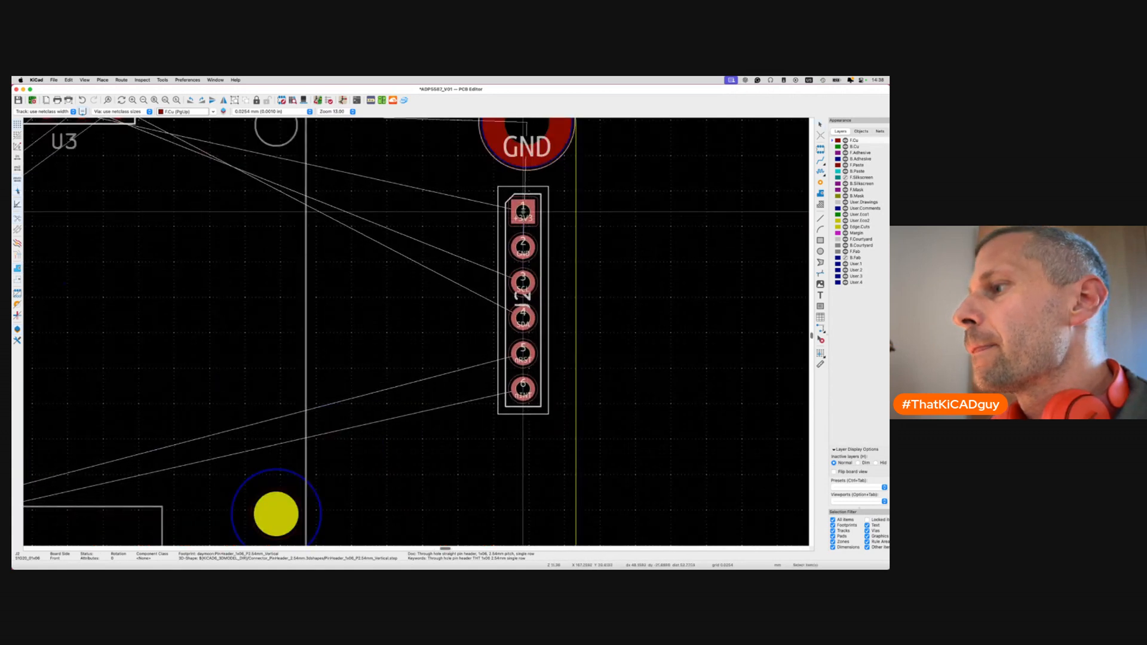
key(m)
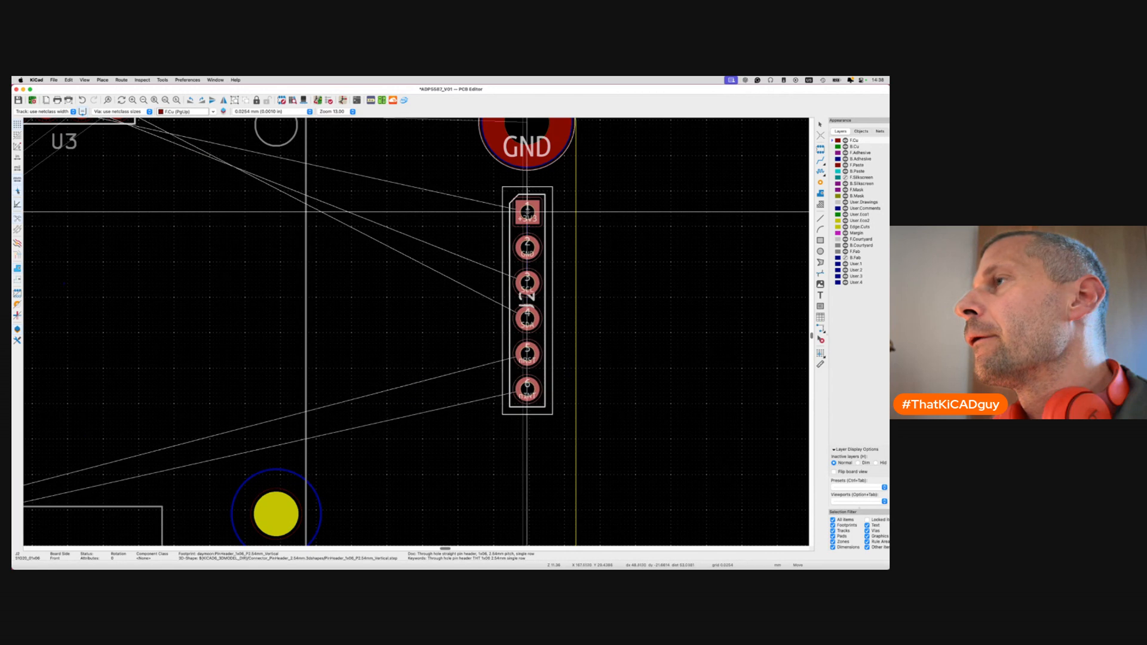
click(527, 212)
scroll(527, 212, down, 5)
key(super+s)
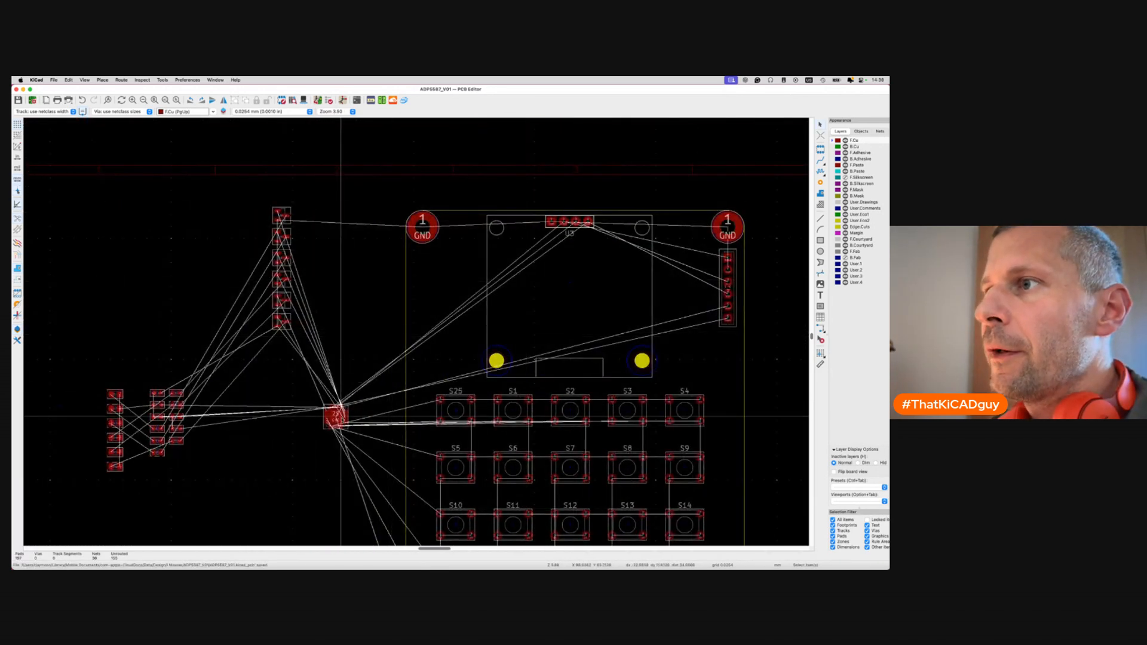
Place U1 between the OLED's right hole and J2, then view the board in 3D.
click(342, 426)
key(m)
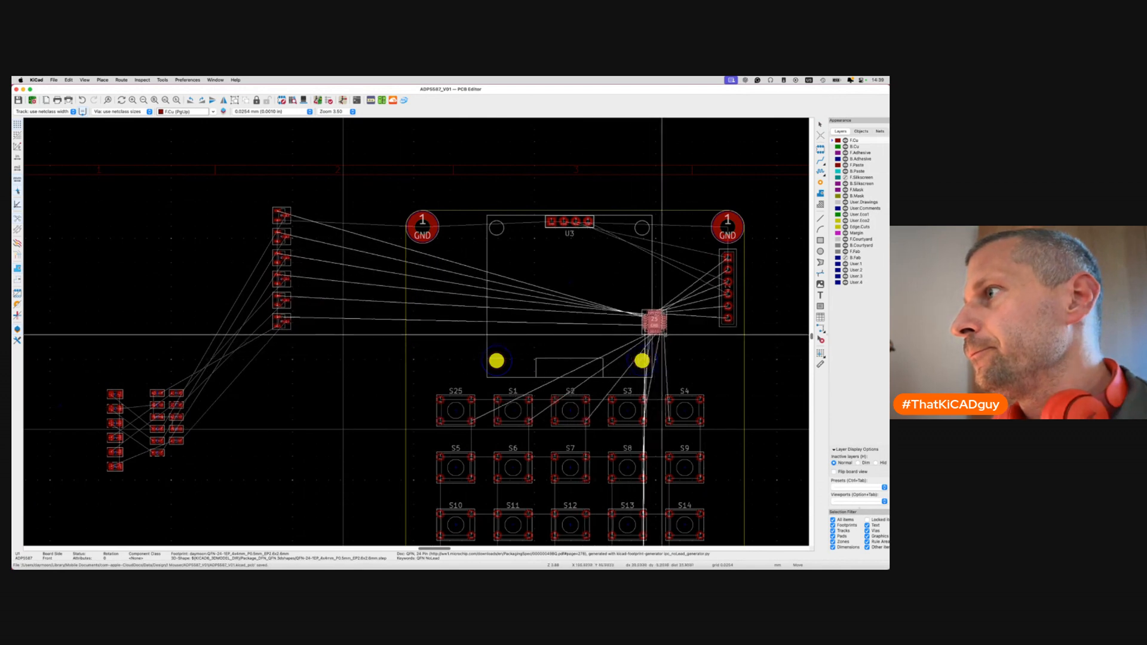
scroll(665, 339, right, 3)
scroll(665, 339, right, 1)
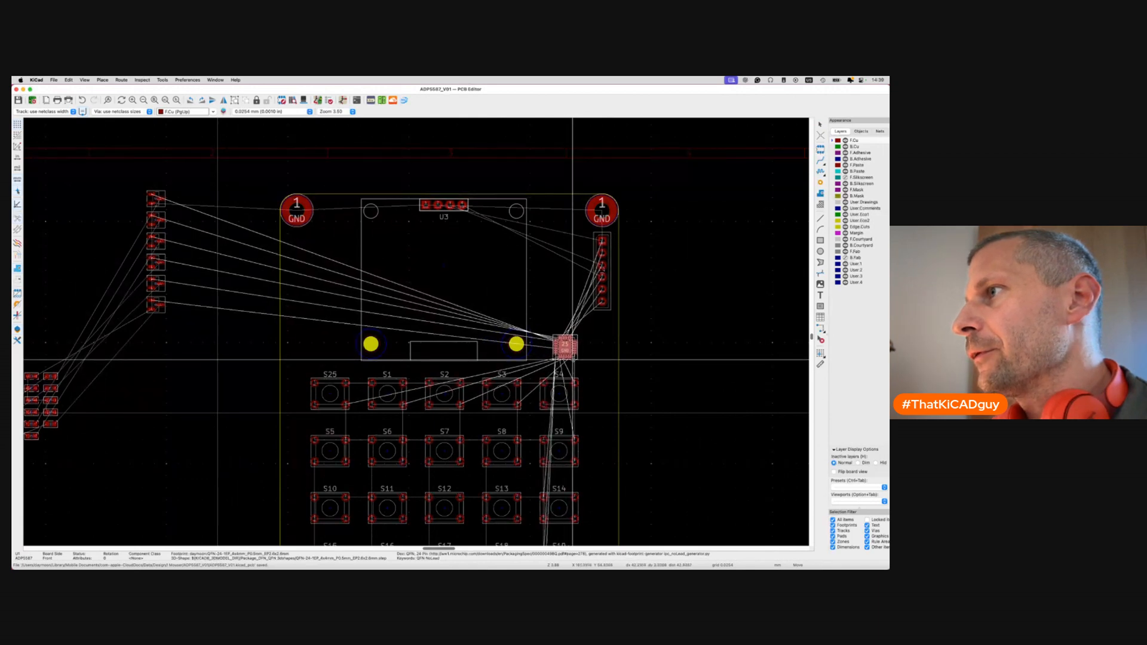
click(573, 360)
scroll(573, 361, down, 5)
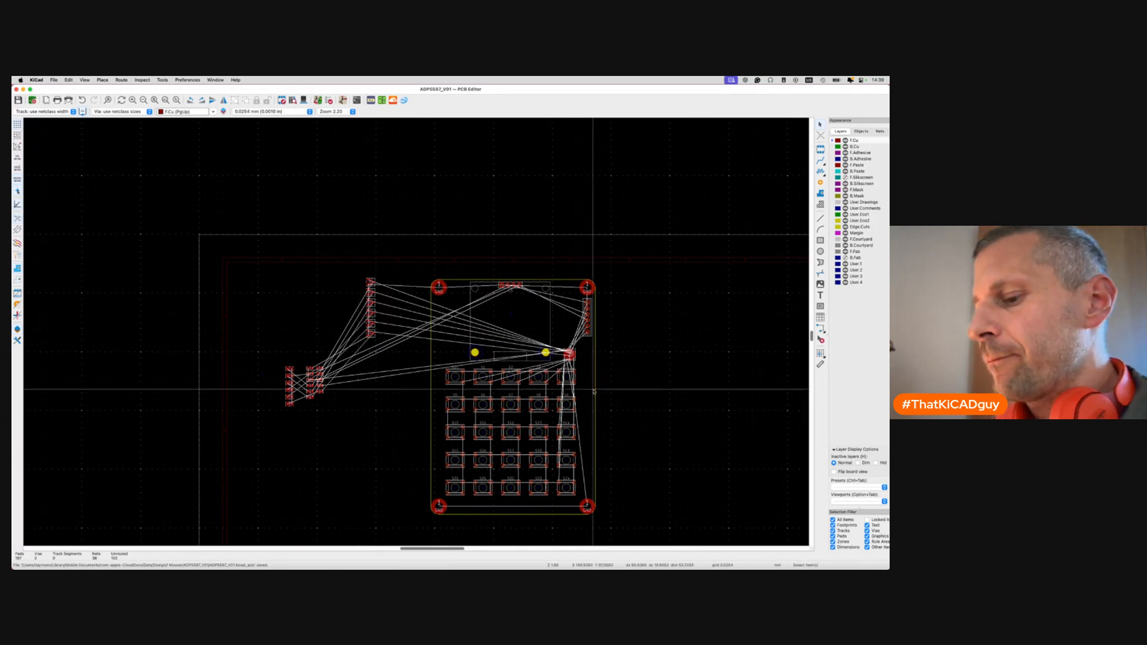
key(alt+3)
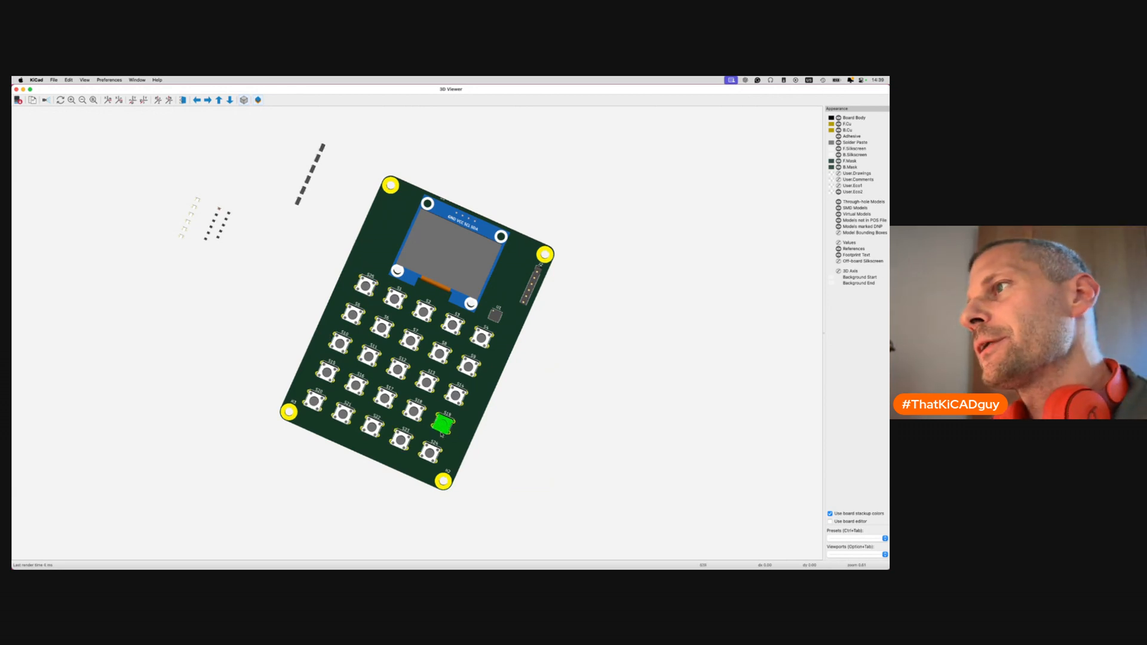
drag(399, 440, 421, 349)
drag(512, 388, 384, 388)
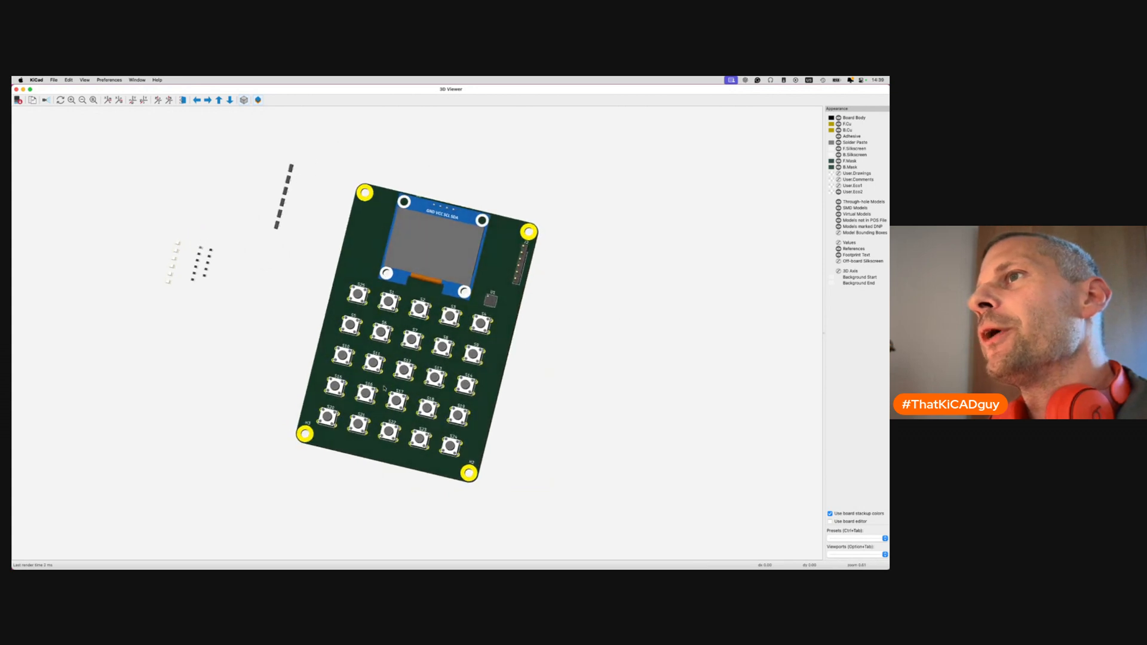
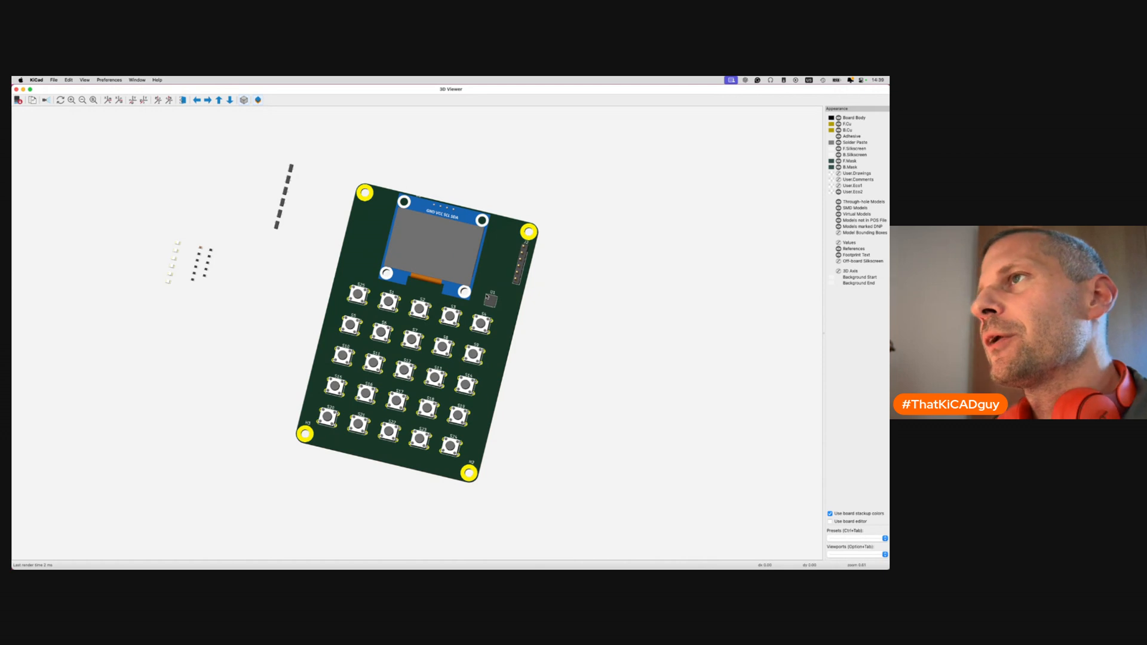
Select the OLED module in the 3D viewer, then bring the ADPS587_V01 project manager forward.
click(430, 280)
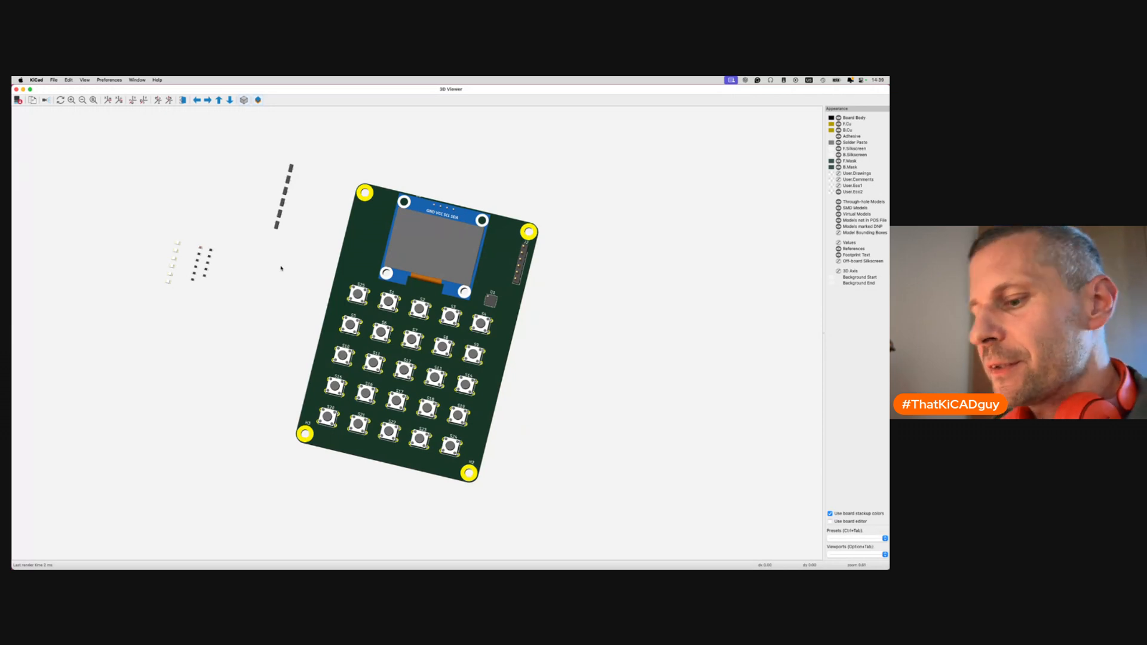
key(super+grave)
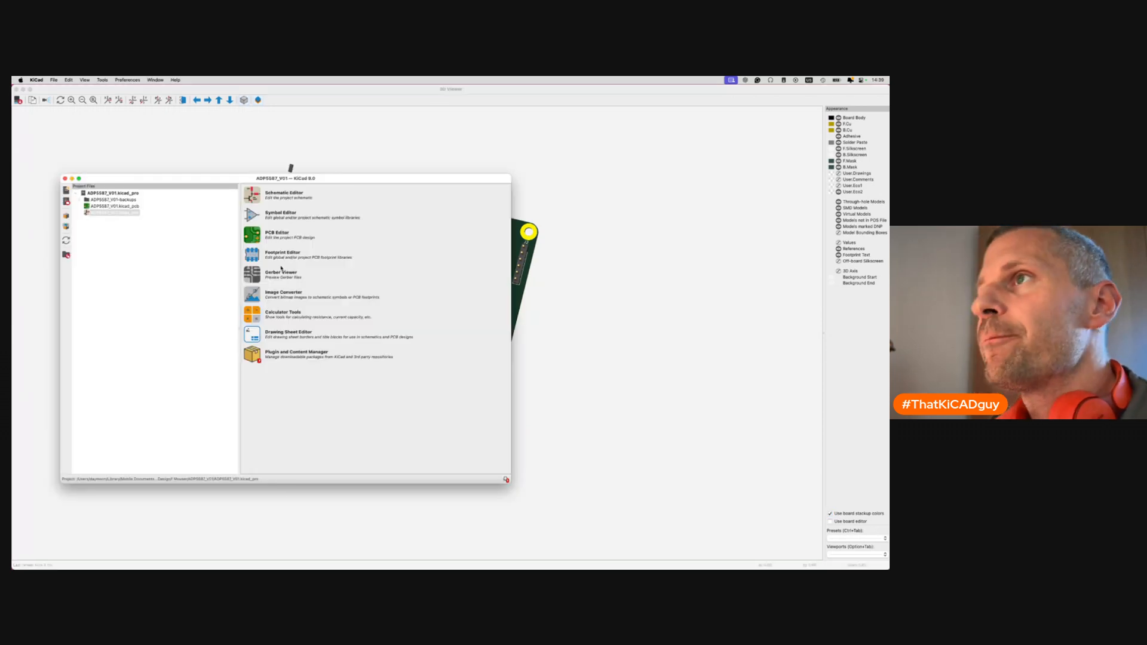
Box-select LEDs D1–D6 on the PCB and place them as a column left of the OLED.
key(super+grave)
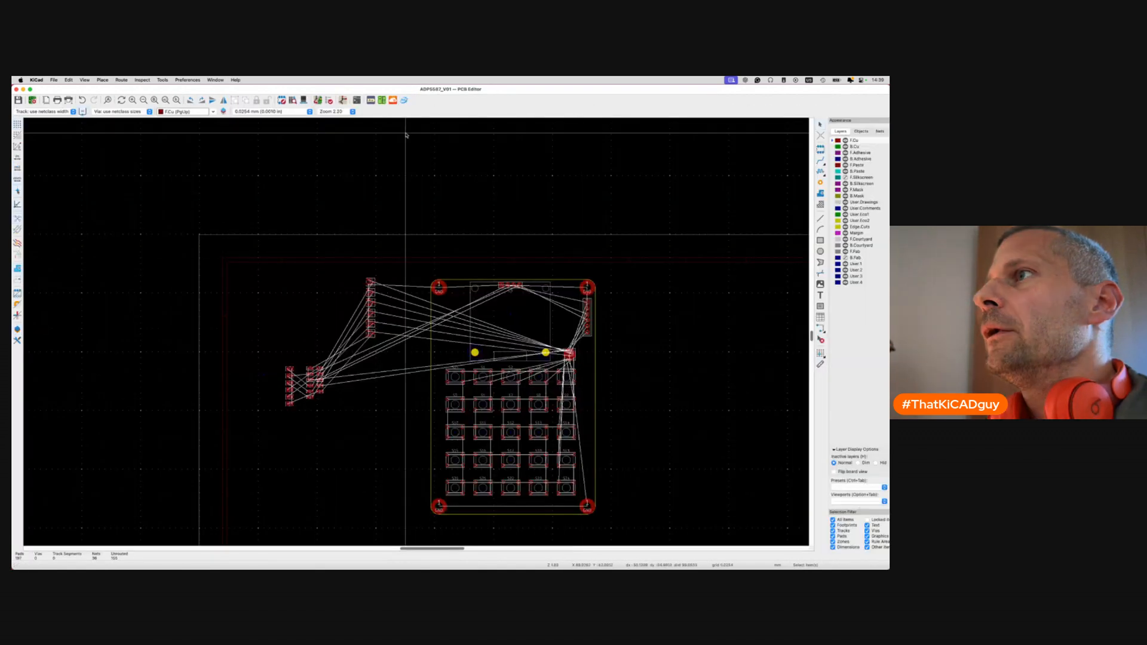
click(404, 100)
scroll(301, 377, up, 3)
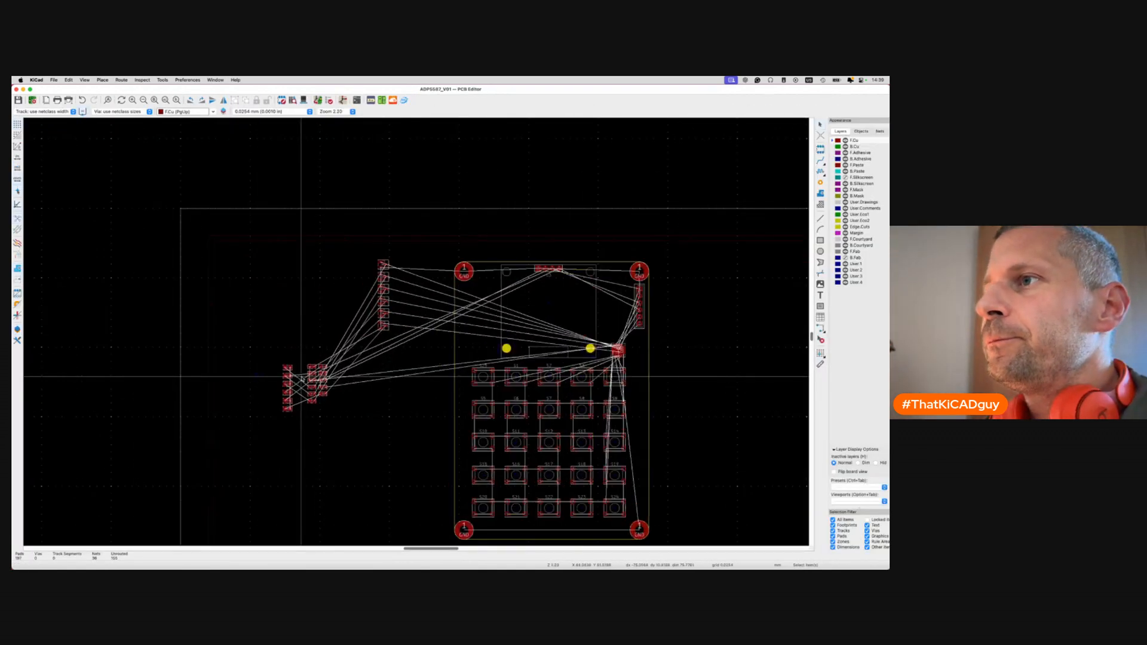
drag(234, 336, 291, 463)
scroll(308, 485, down, 4)
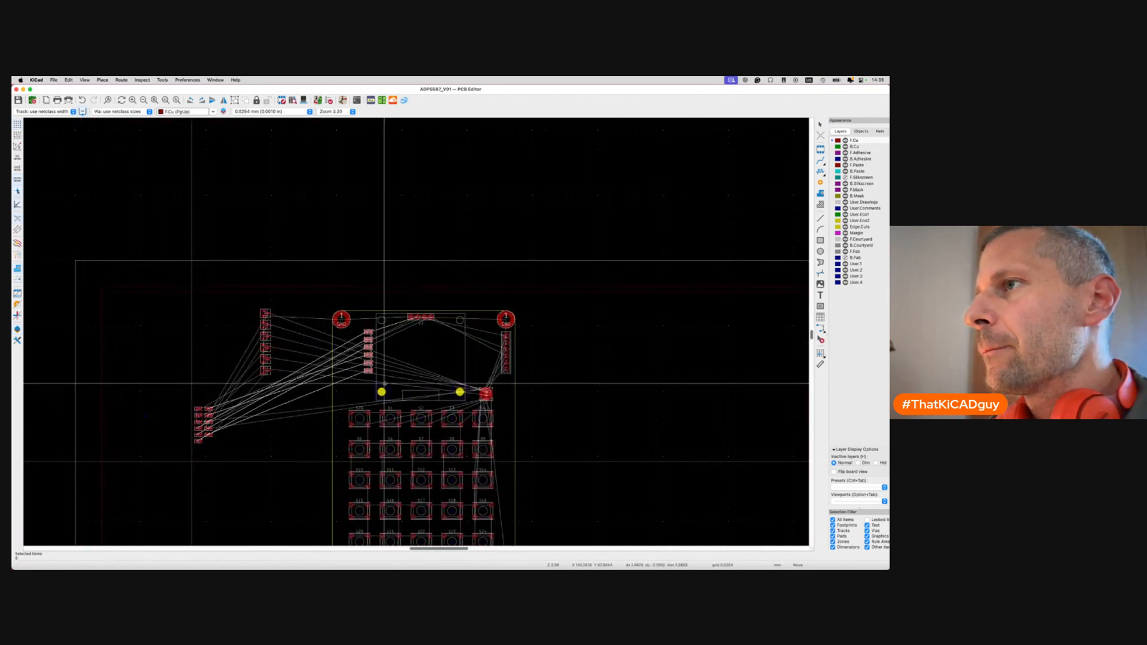
scroll(385, 384, up, 6)
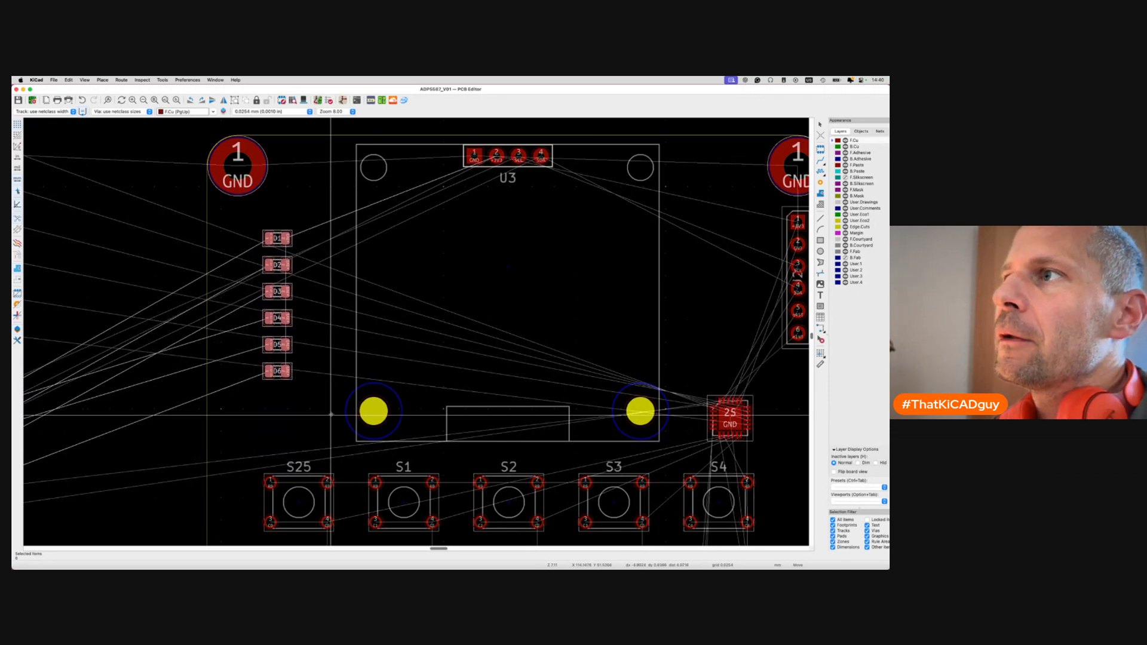
click(332, 401)
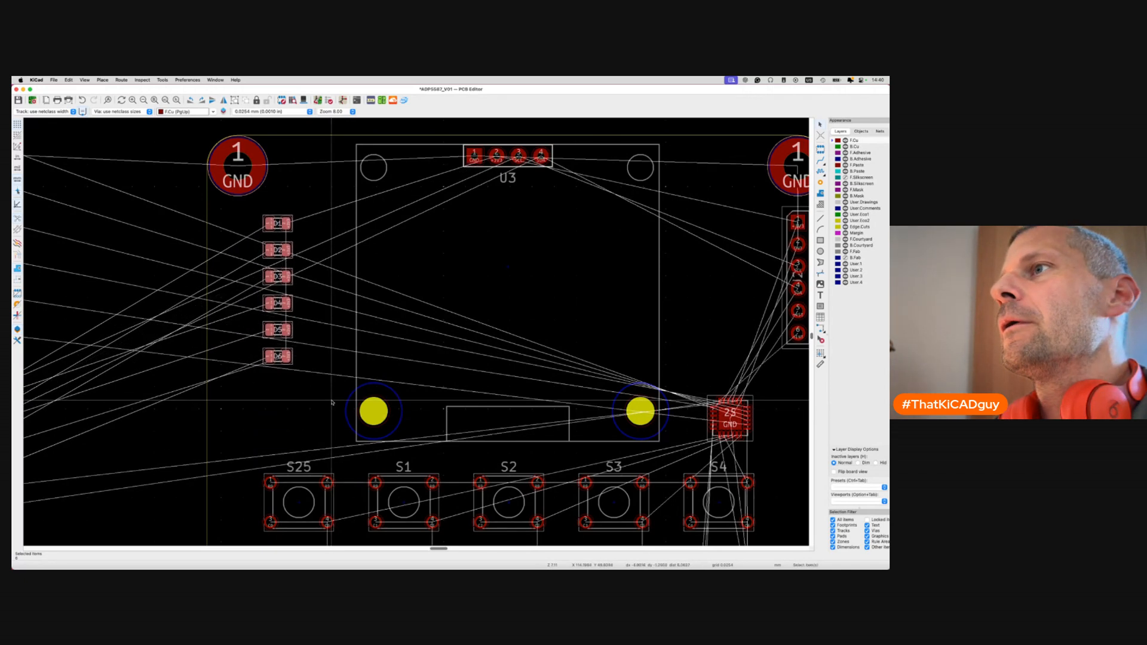
Shift the LED column slightly right and save the board.
key(m)
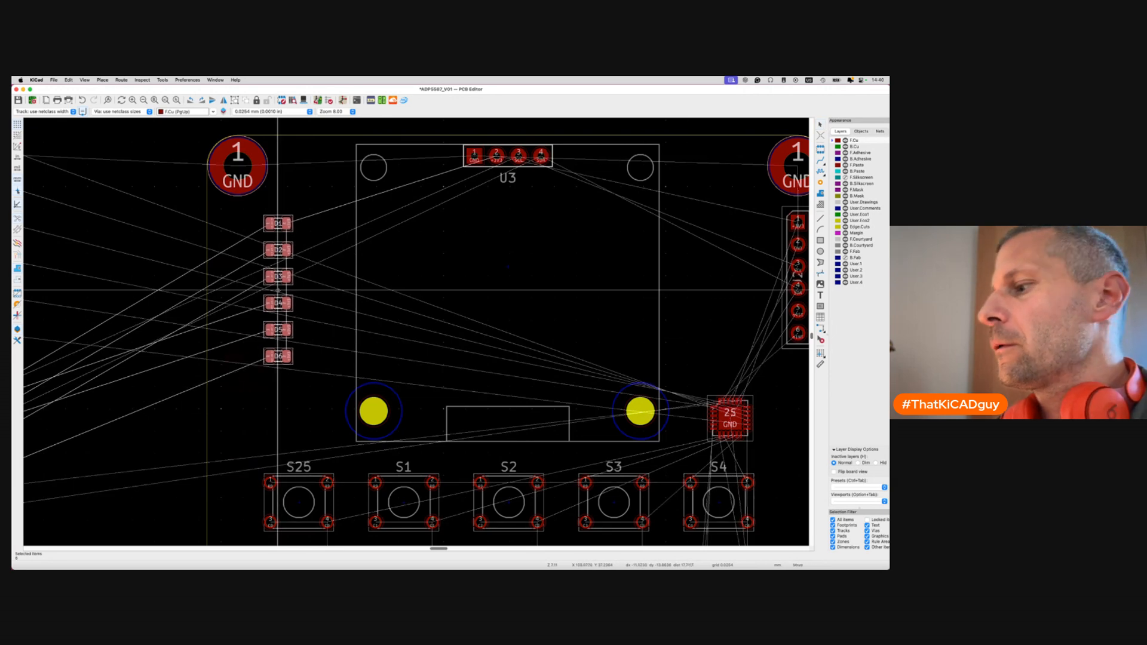
click(278, 290)
key(super+s)
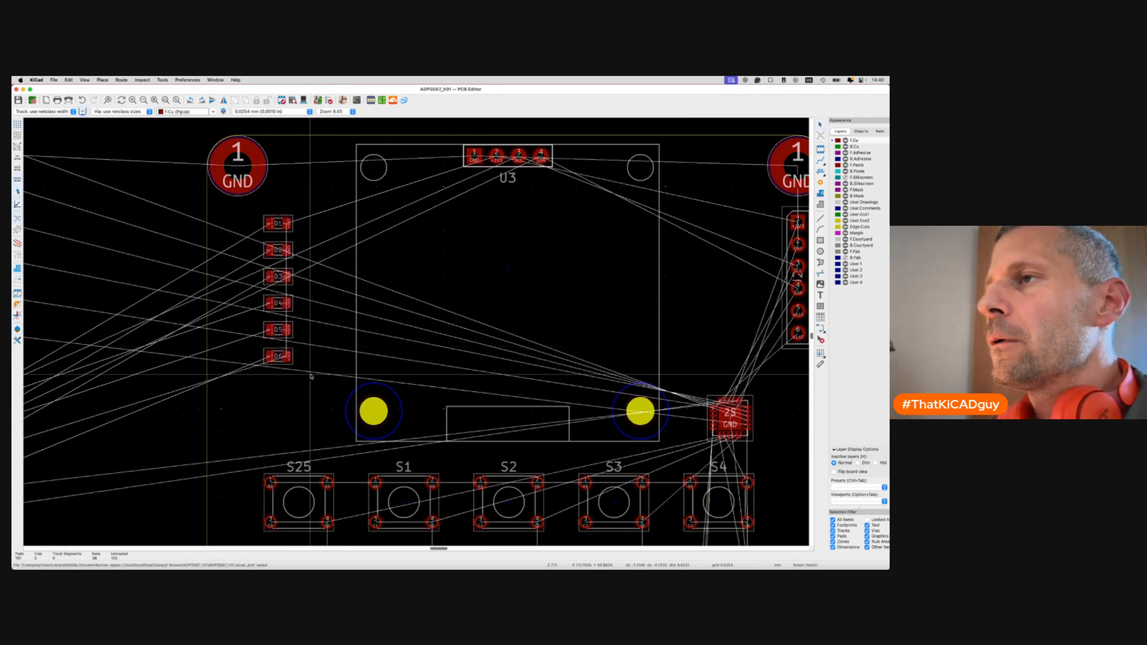
scroll(322, 349, down, 6)
scroll(154, 424, up, 1)
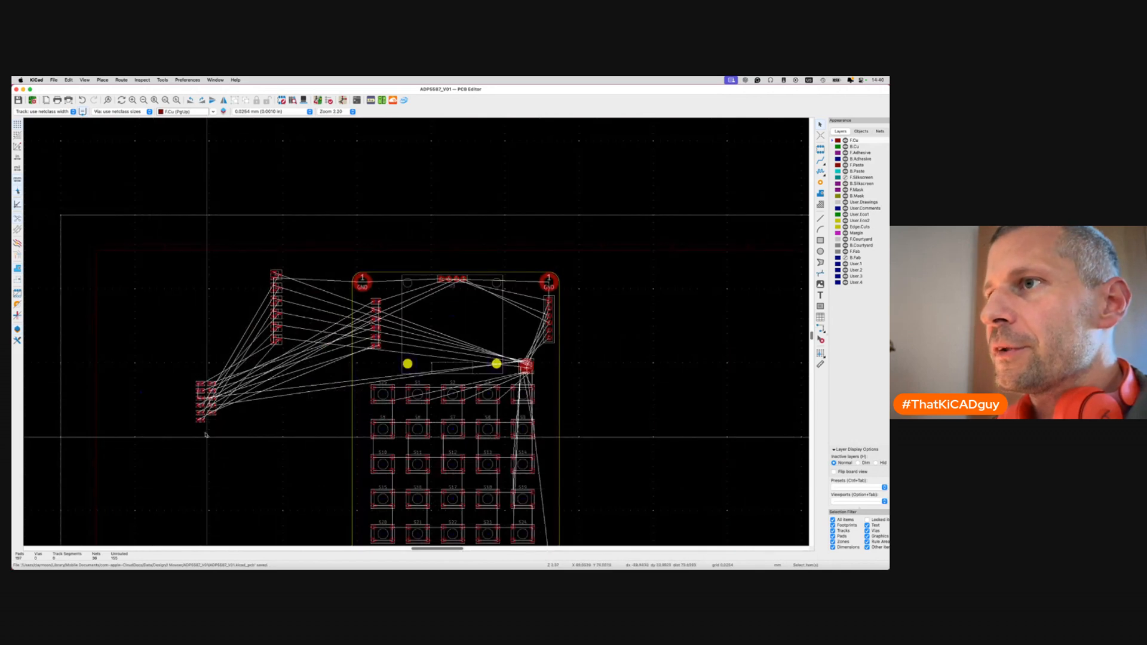
Cycle between the schematic editor and the PCB layout windows.
key(super+grave)
key(super+grave)
key(super+grave)
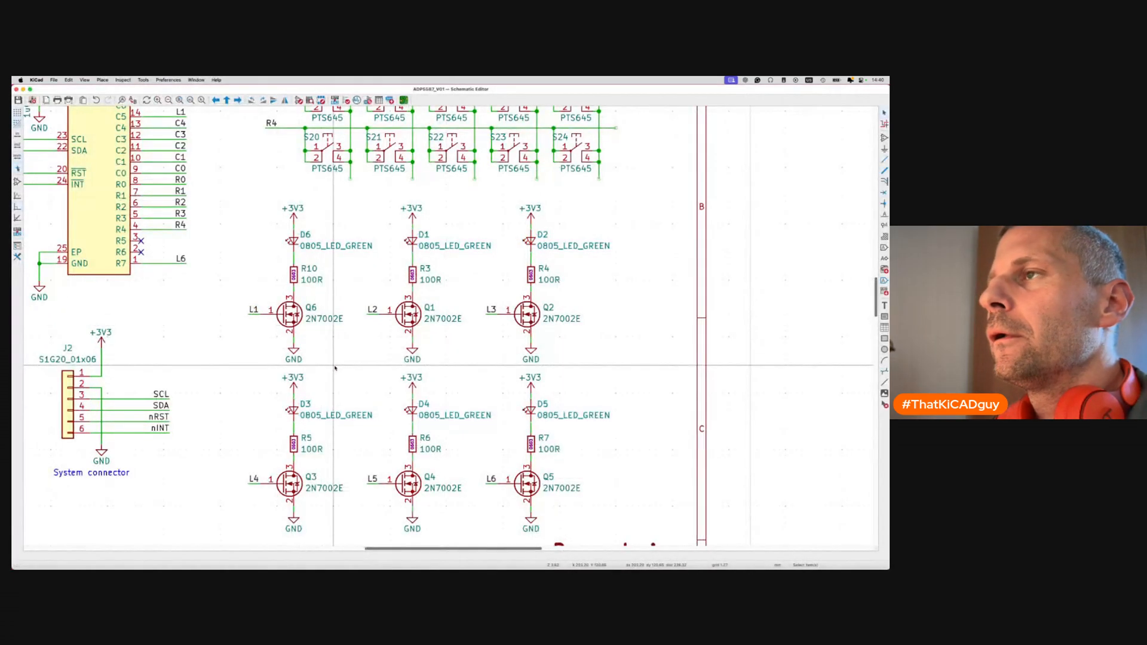
key(super+grave)
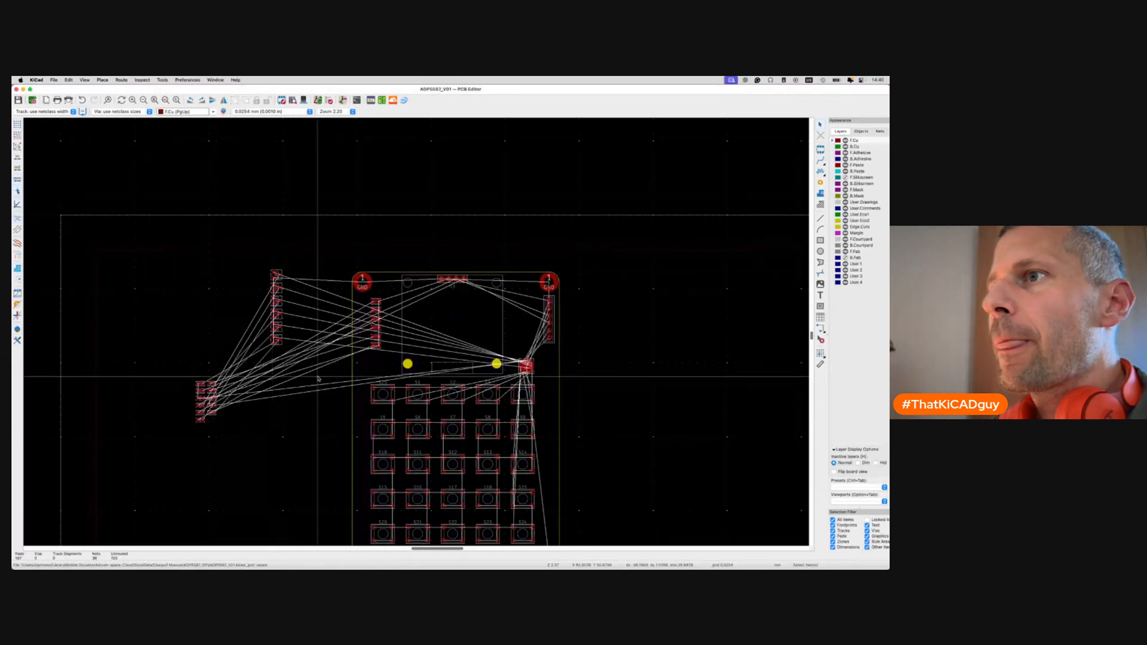
scroll(192, 397, up, 5)
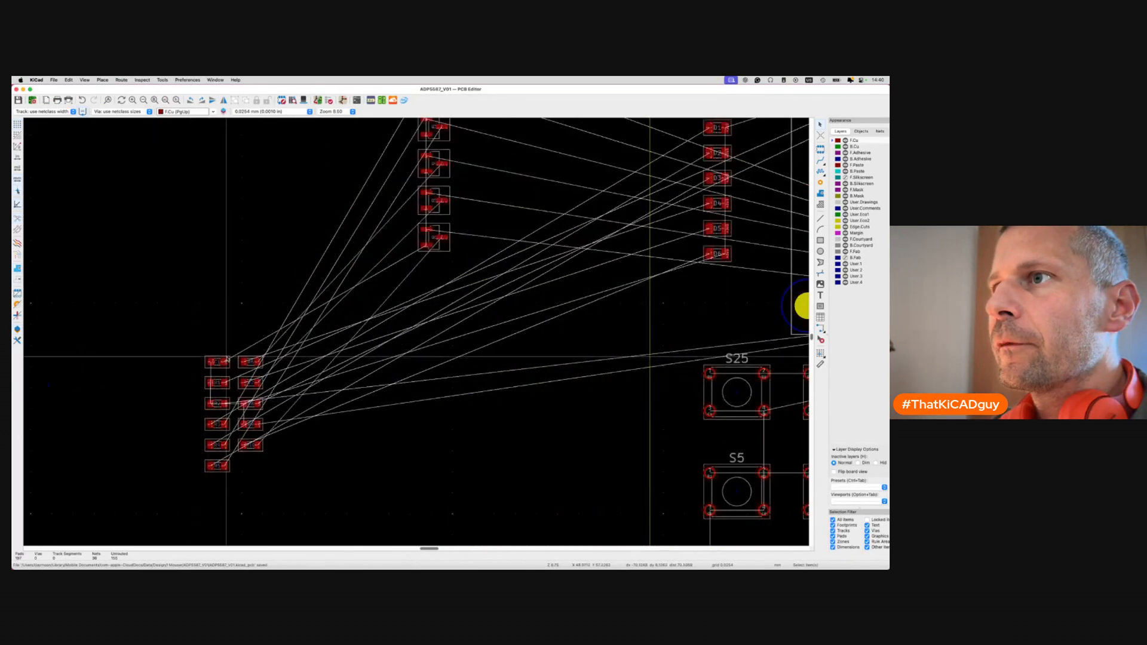
key(super+grave)
key(super+grave)
key(super+grave)
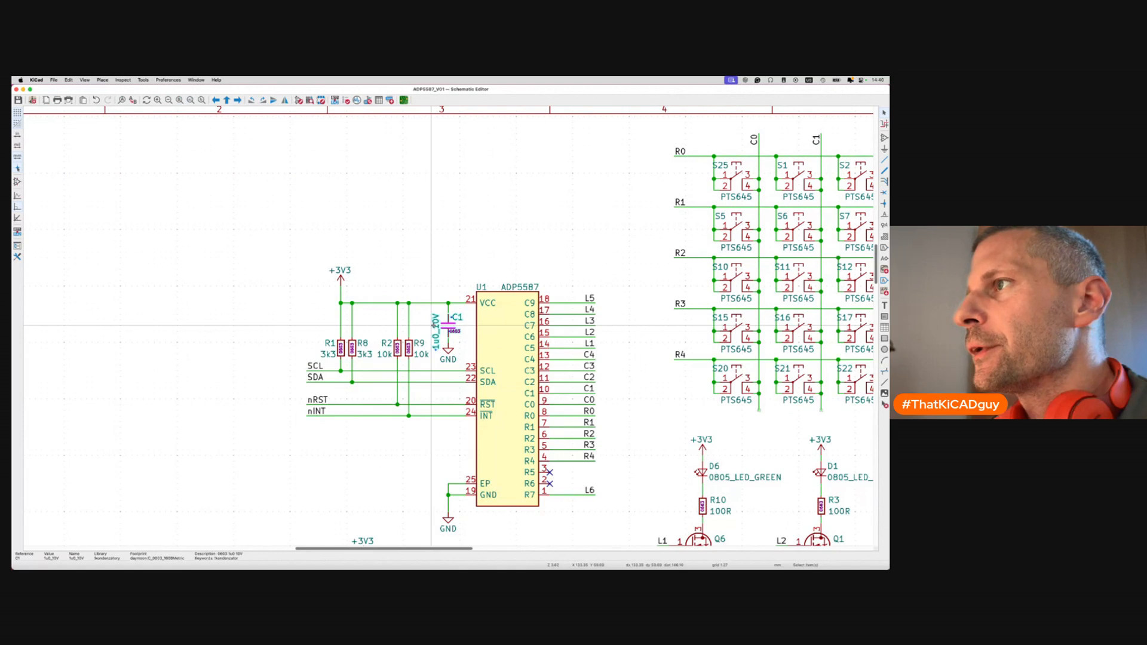
Select the parts around the ADP5587 and drop C1 above-left of the chip on the PCB.
drag(315, 309, 472, 371)
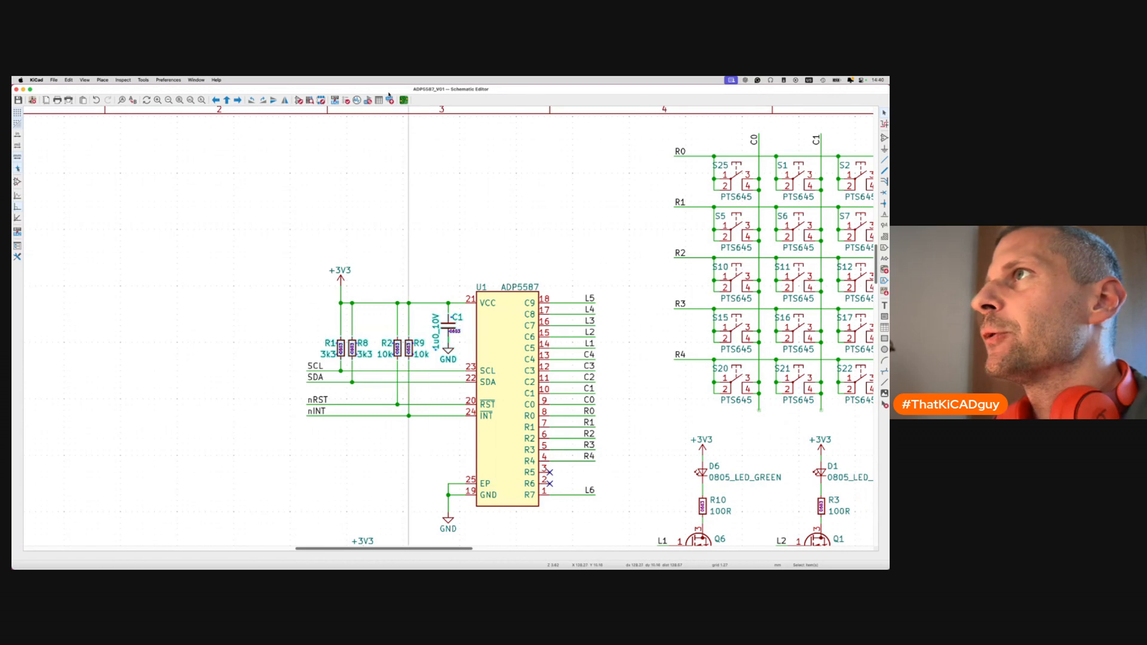
click(404, 101)
scroll(399, 314, down, 4)
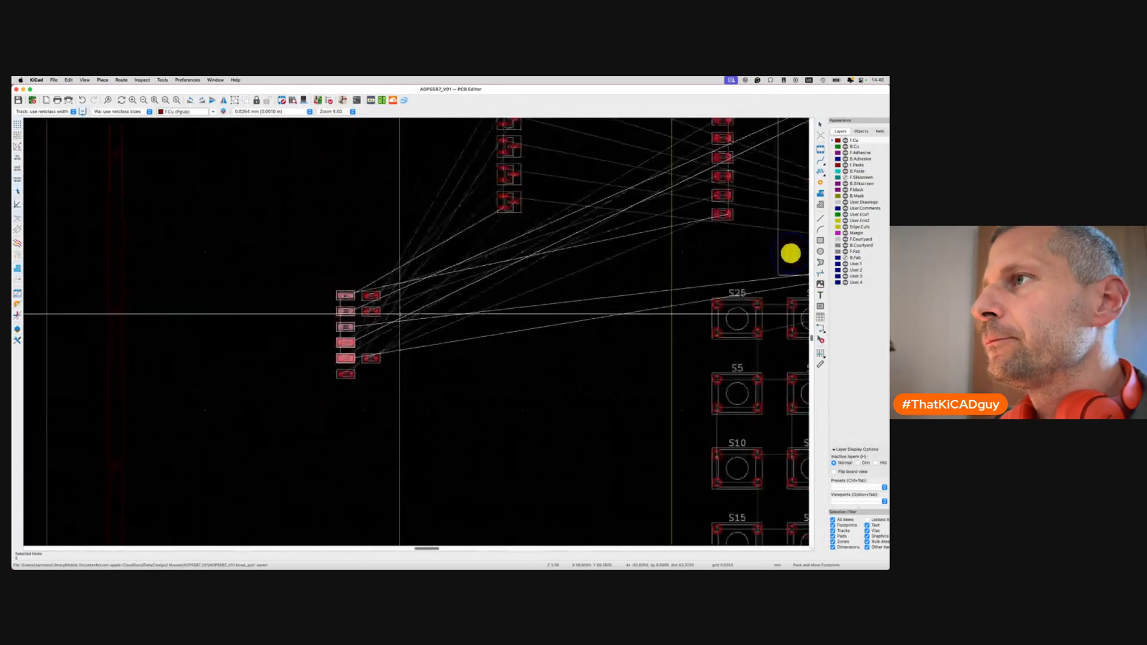
scroll(399, 313, right, 6)
scroll(504, 373, up, 4)
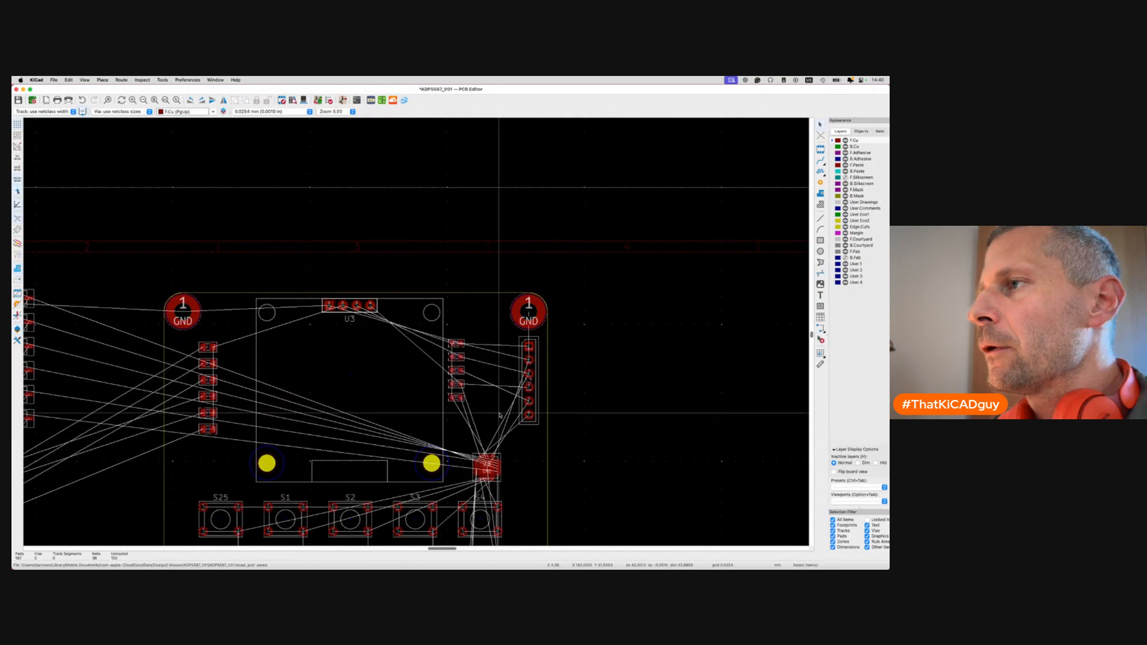
scroll(504, 373, up, 4)
click(387, 233)
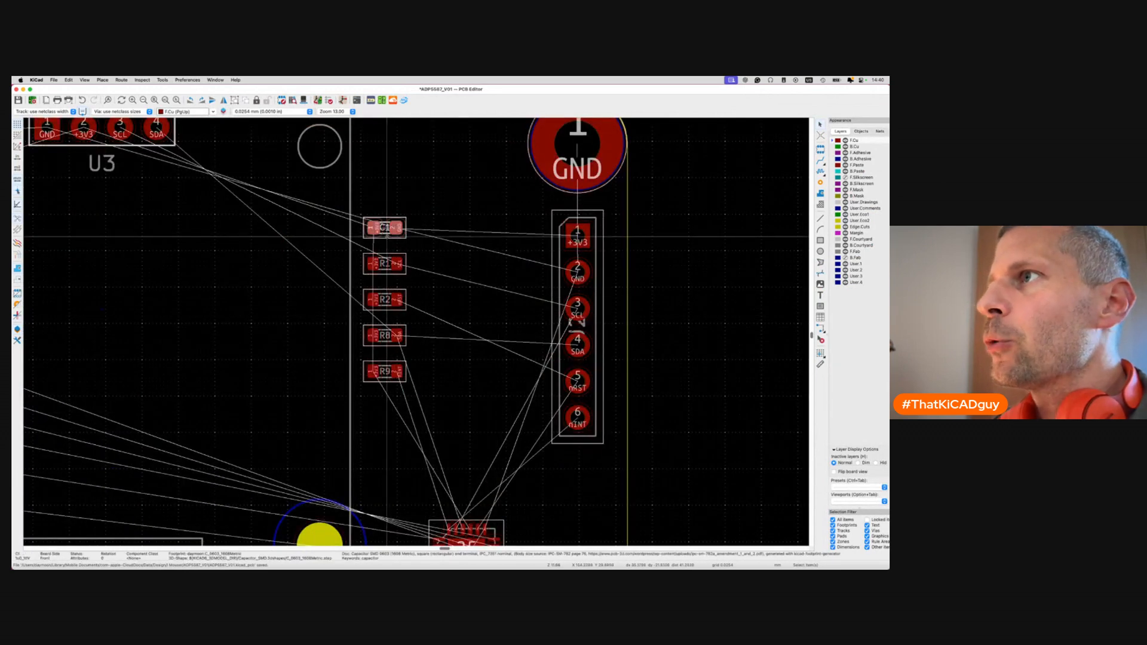
key(m)
scroll(418, 335, down, 5)
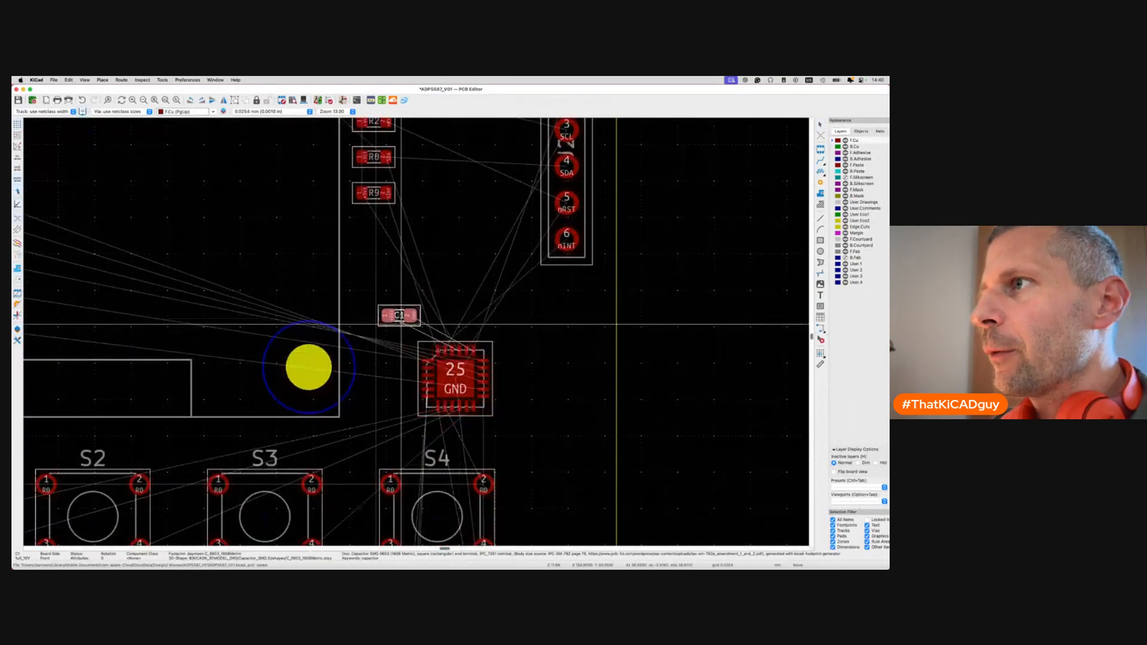
click(402, 319)
Check C1's position in the 3D view, then return to the PCB layout.
key(alt+3)
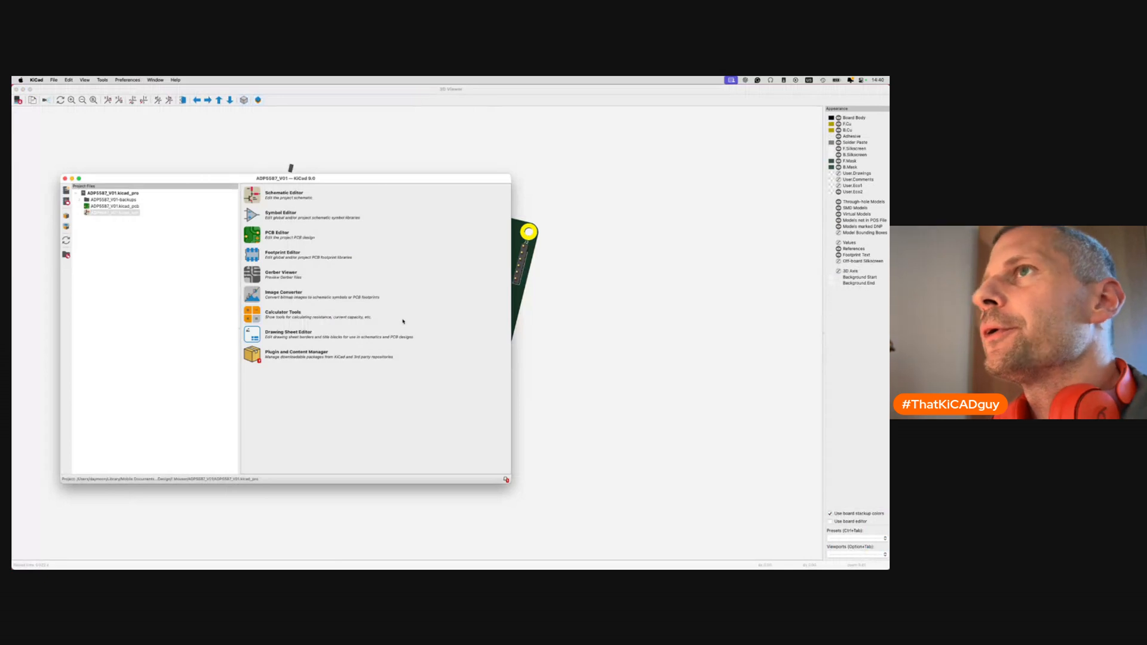
click(16, 90)
key(super+grave)
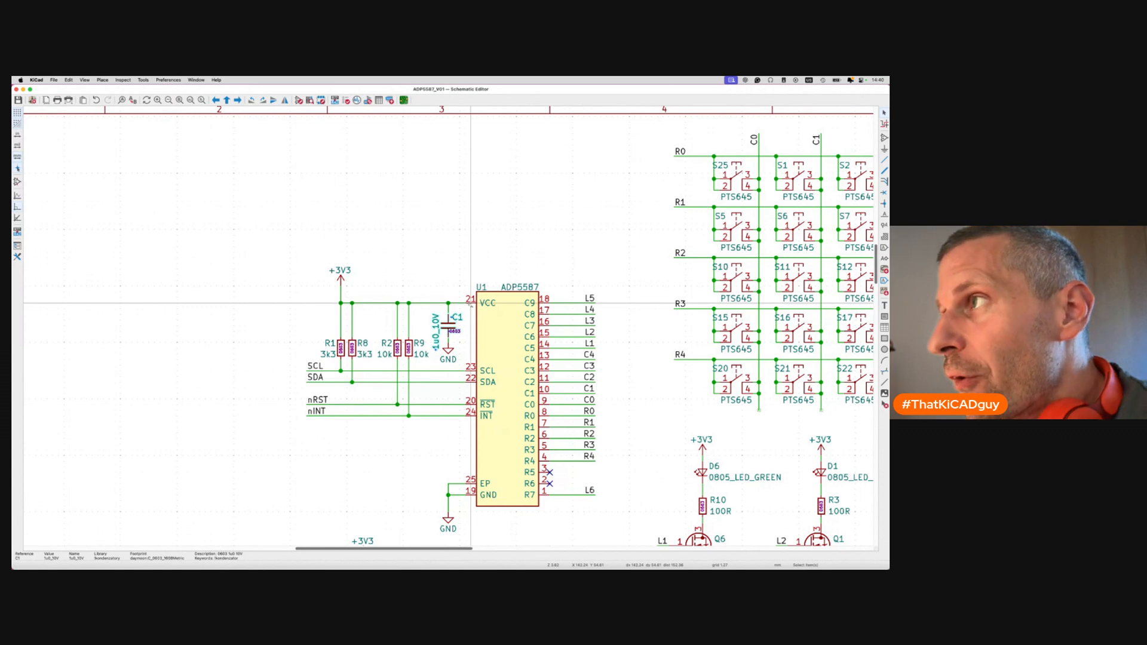
key(super+grave)
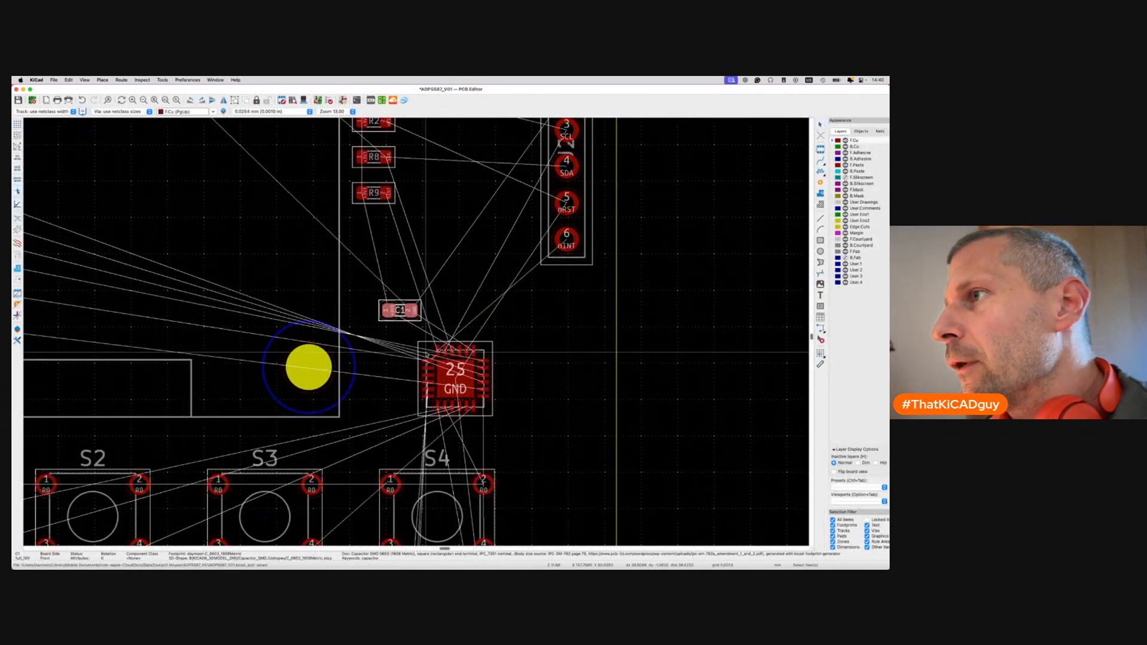
Move C1 above U1, rotate it 90° upright, and save the board.
scroll(425, 352, up, 5)
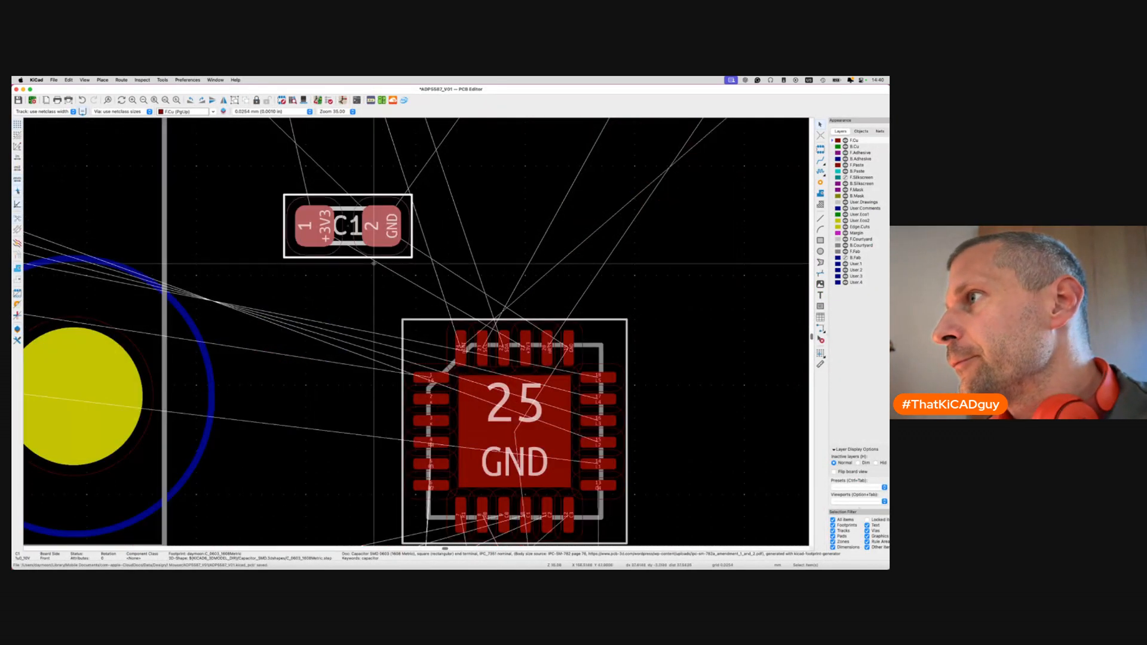
drag(374, 252, 552, 195)
key(r)
key(Escape)
scroll(551, 195, down, 5)
key(super+s)
Return to the schematic and select resistor R8.
key(super+grave)
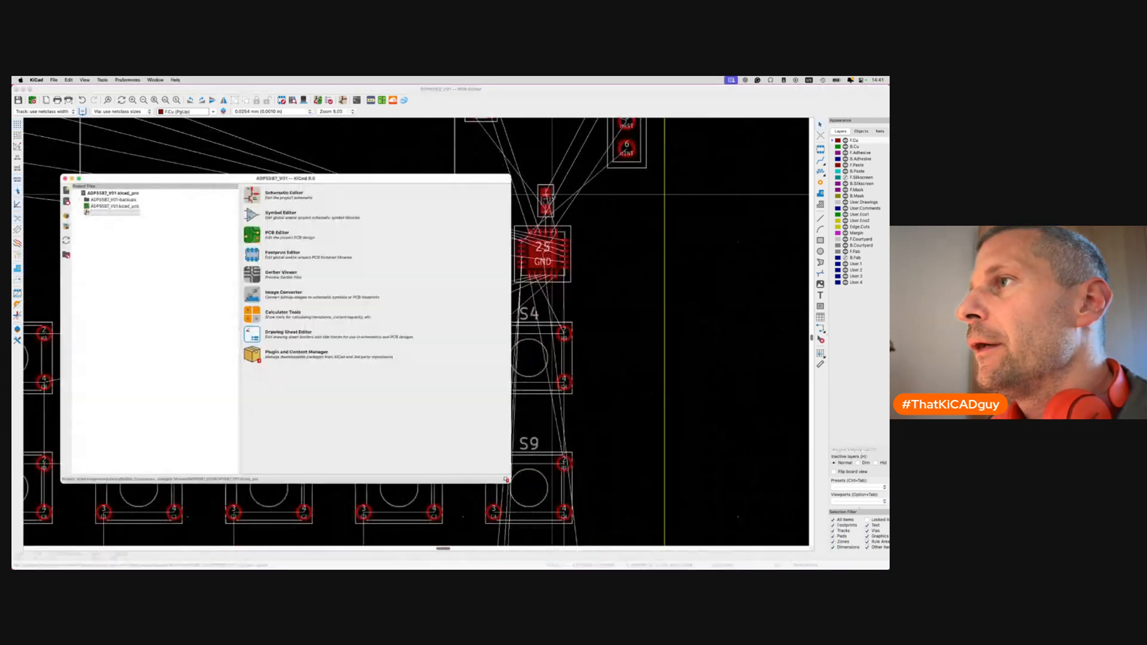
key(super+grave)
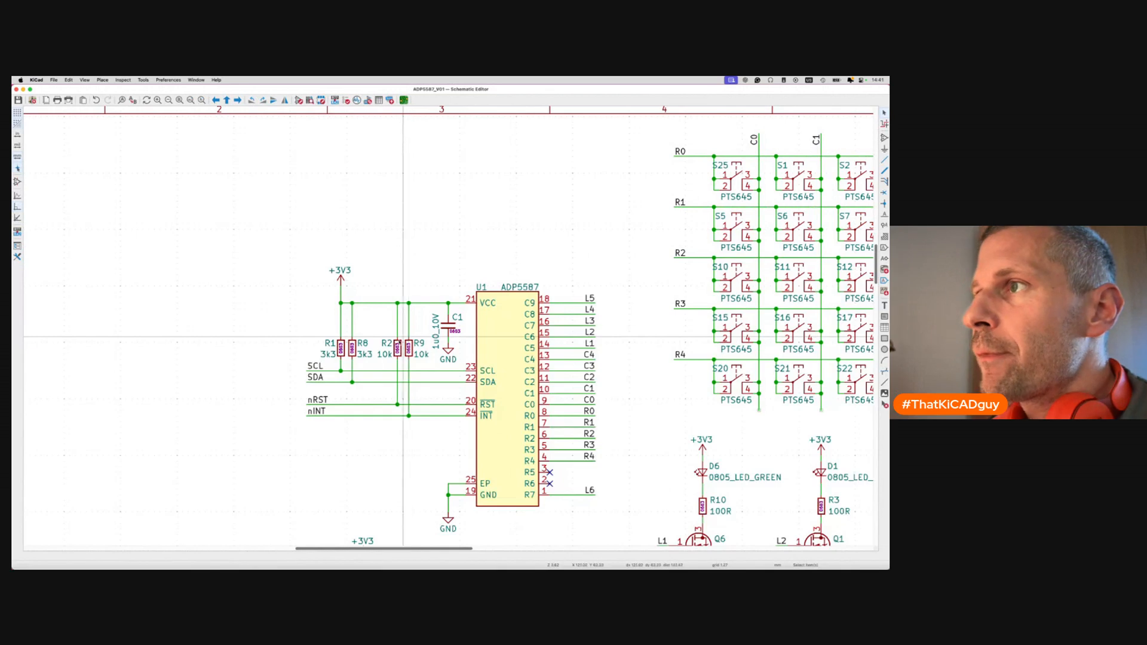
click(353, 348)
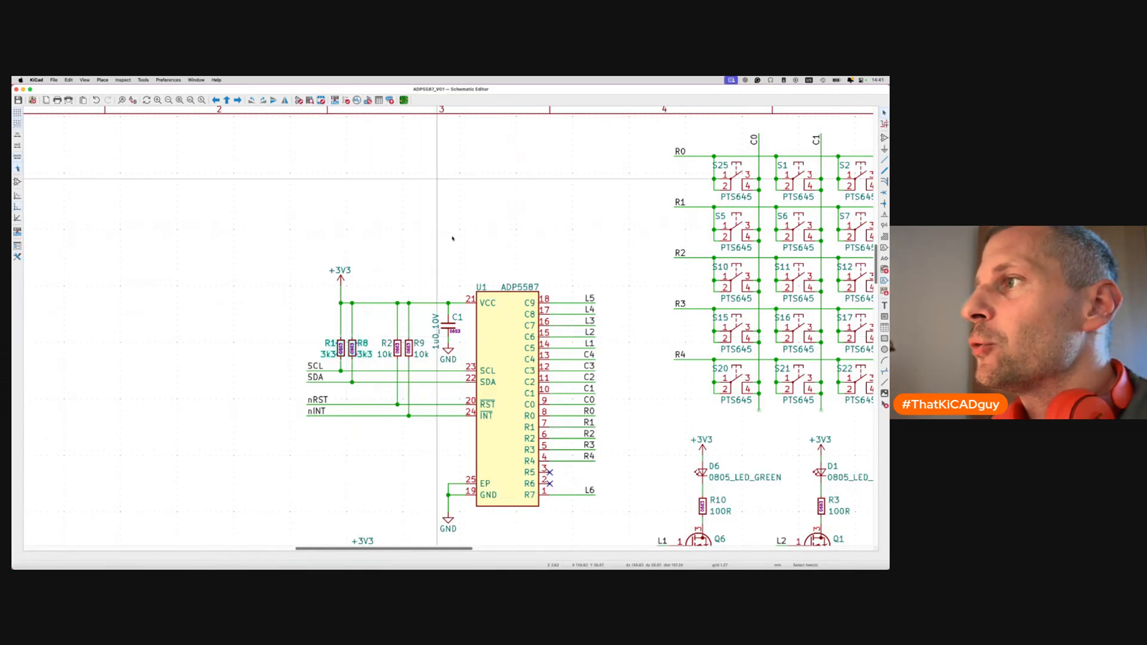
Bring R1 and R8 into the PCB layout and pack them near the ADP5587.
click(404, 100)
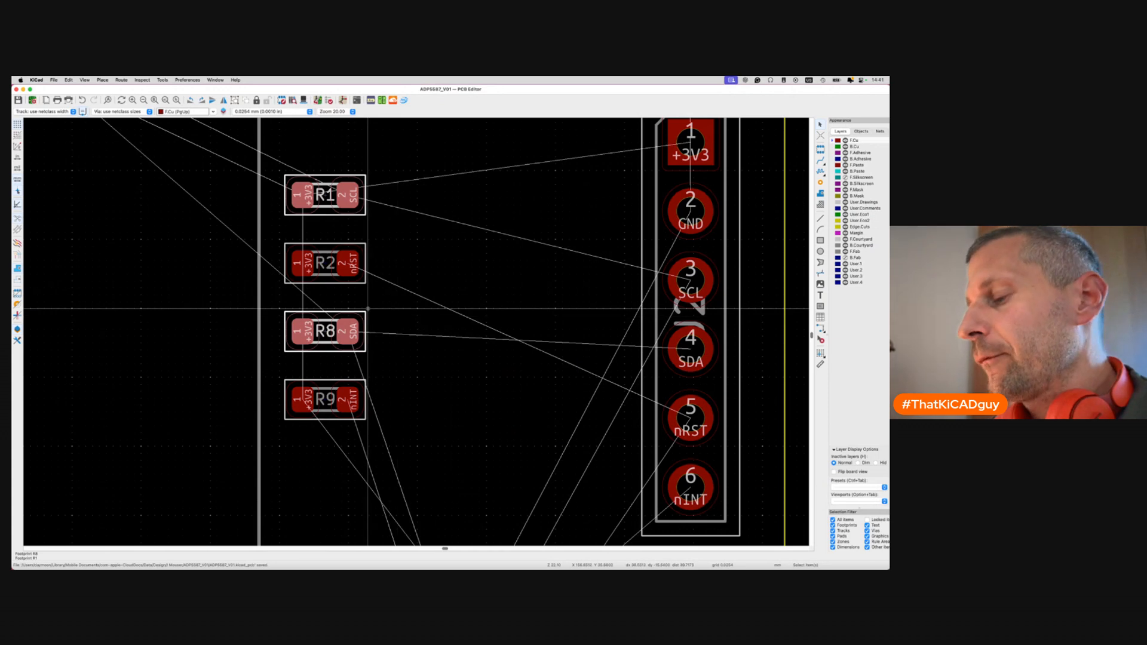
key(p)
scroll(368, 309, down, 5)
scroll(368, 308, right, 6)
scroll(418, 305, left, 7)
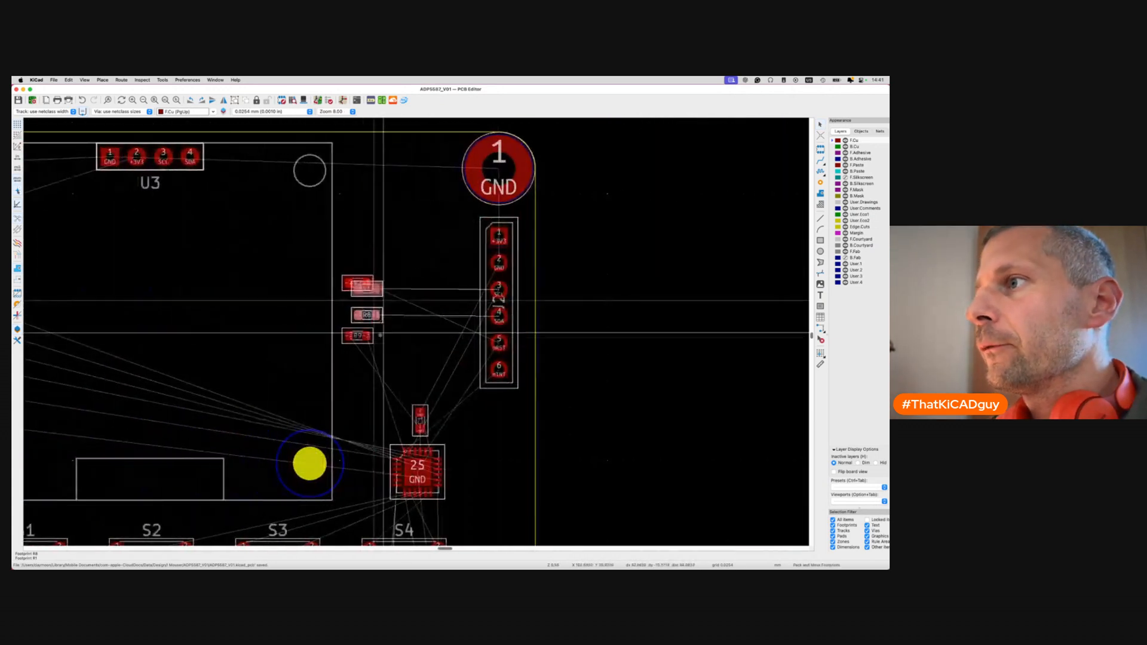
scroll(386, 457, down, 2)
scroll(388, 402, up, 5)
scroll(388, 402, up, 2)
click(350, 340)
Rotate R8 and R1 upright, placing R8 beside C1 and R1 next to R8.
key(m)
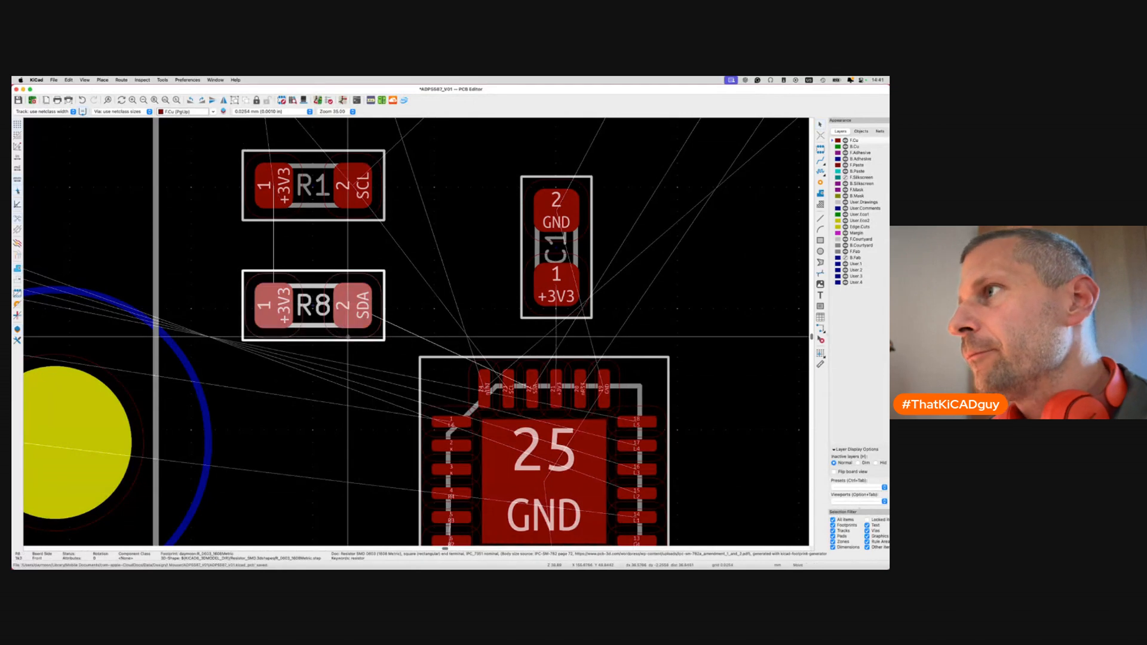
key(shift+r)
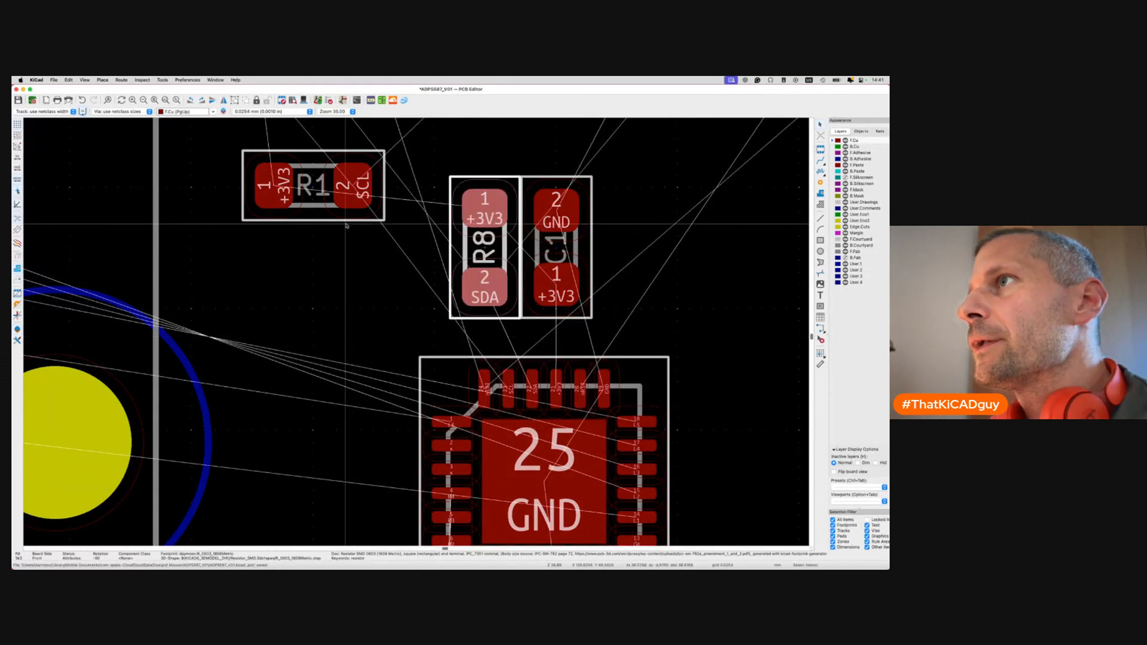
click(453, 282)
key(m)
key(shift+r)
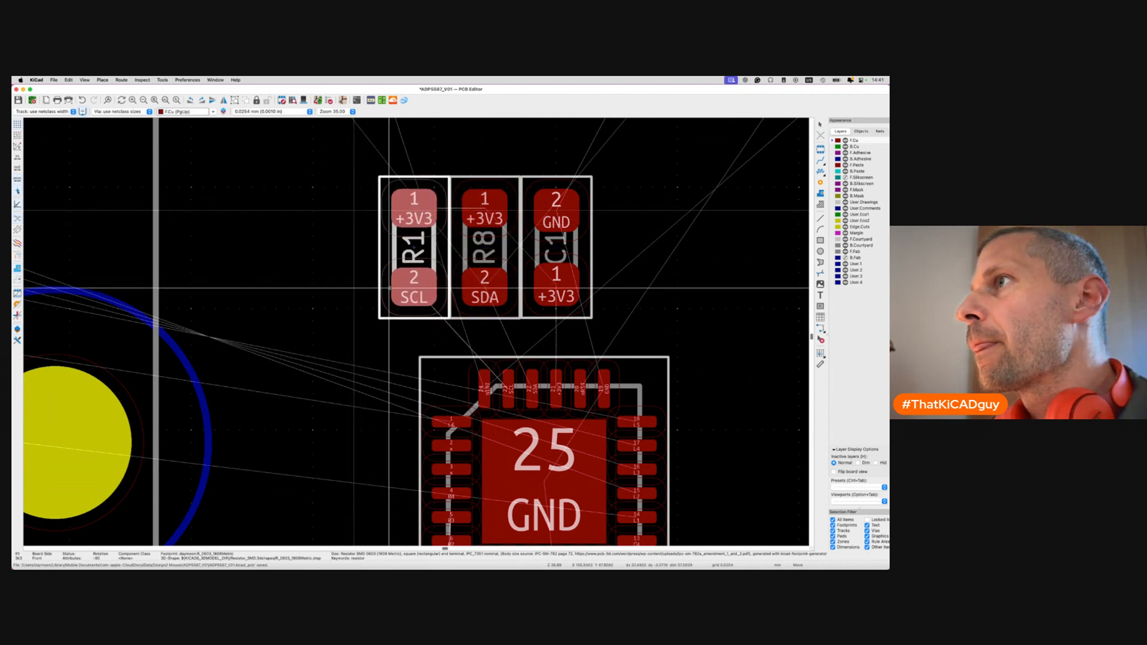
click(389, 287)
scroll(389, 287, down, 4)
Select R2 and R9 in the schematic and bring them into the board layout.
key(super+grave)
key(super+grave)
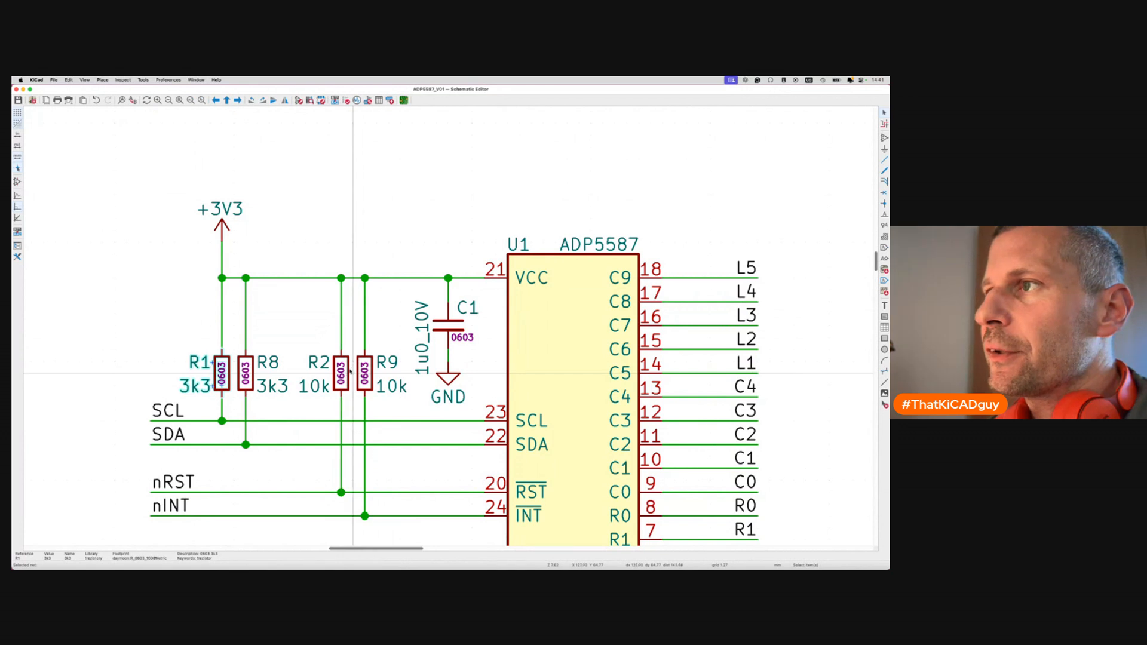
shift+click(358, 375)
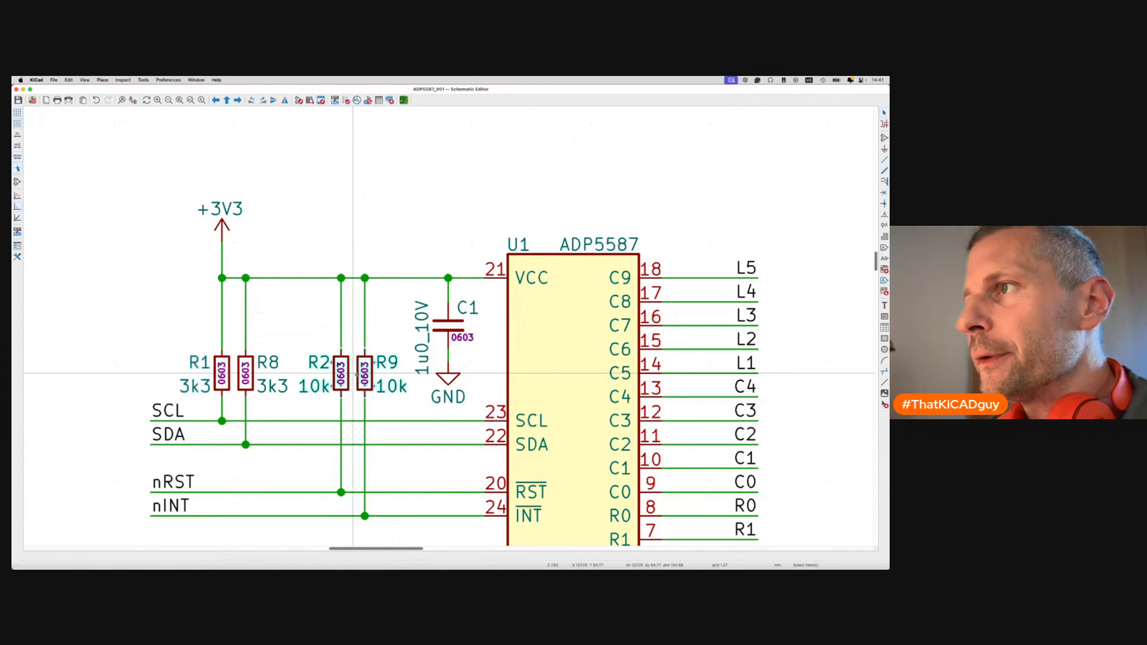
scroll(353, 374, down, 4)
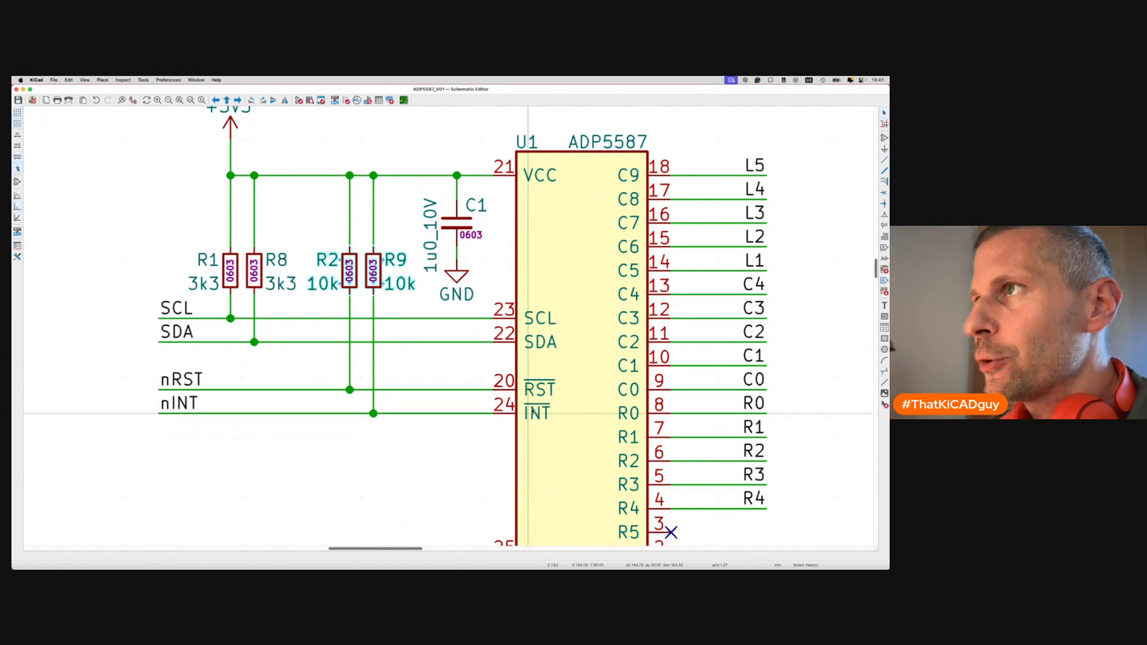
click(404, 100)
scroll(368, 294, up, 3)
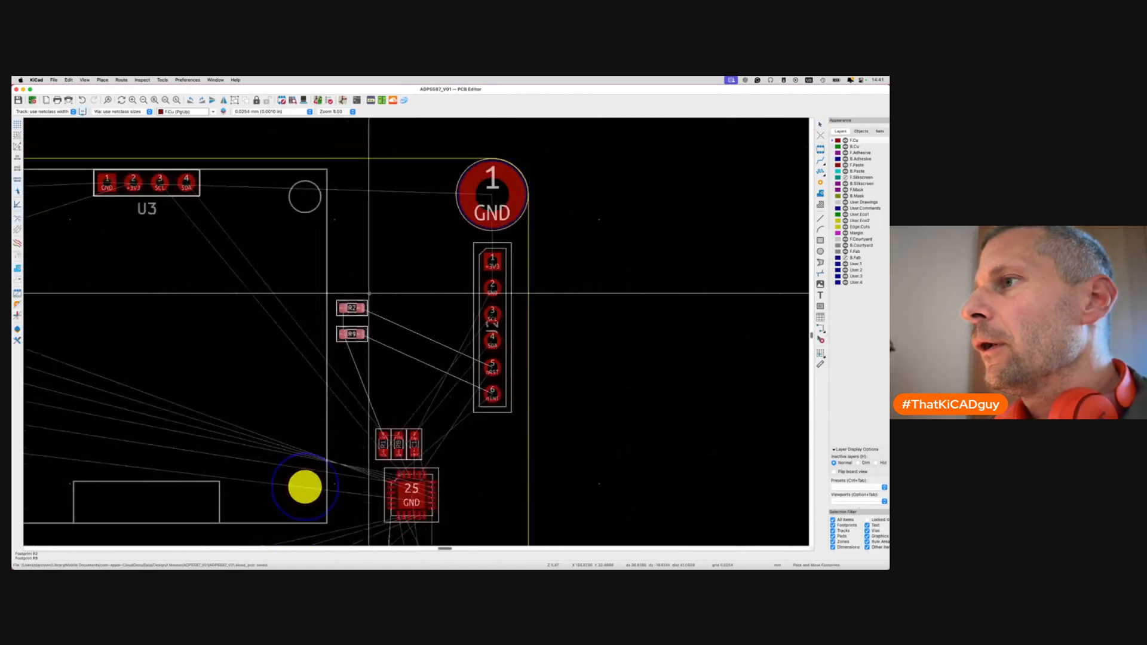
Drop R2 and R9 beside the chip, then turn R2 vertical next to C1.
scroll(368, 293, down, 3)
scroll(368, 293, right, 2)
click(443, 374)
scroll(390, 384, up, 5)
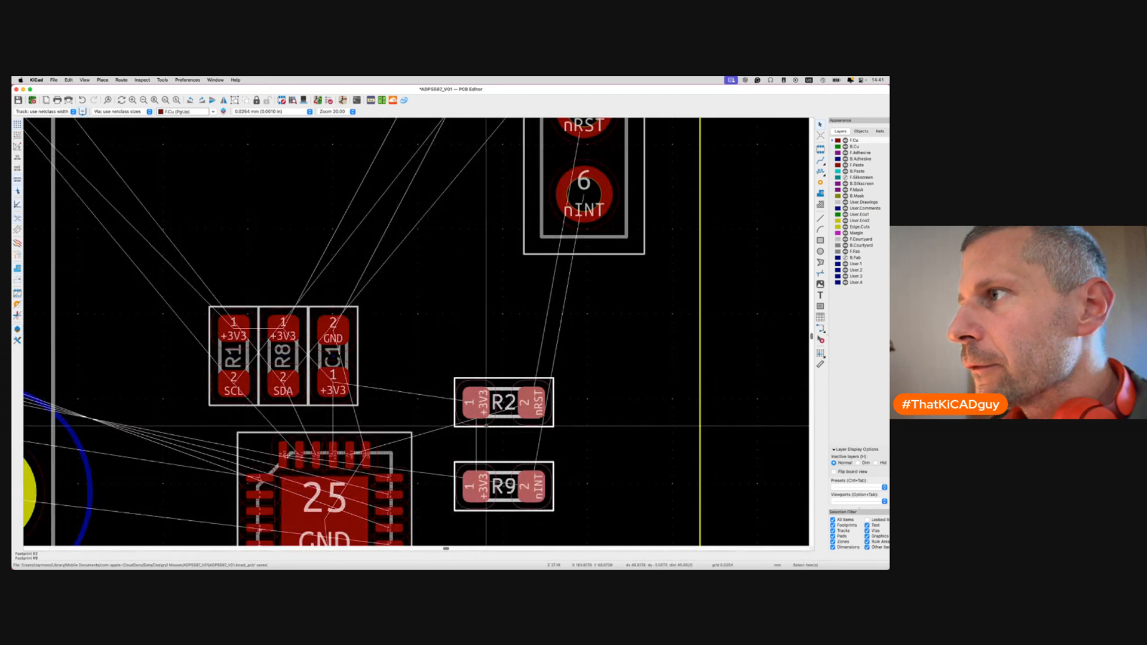
key(m)
key(r)
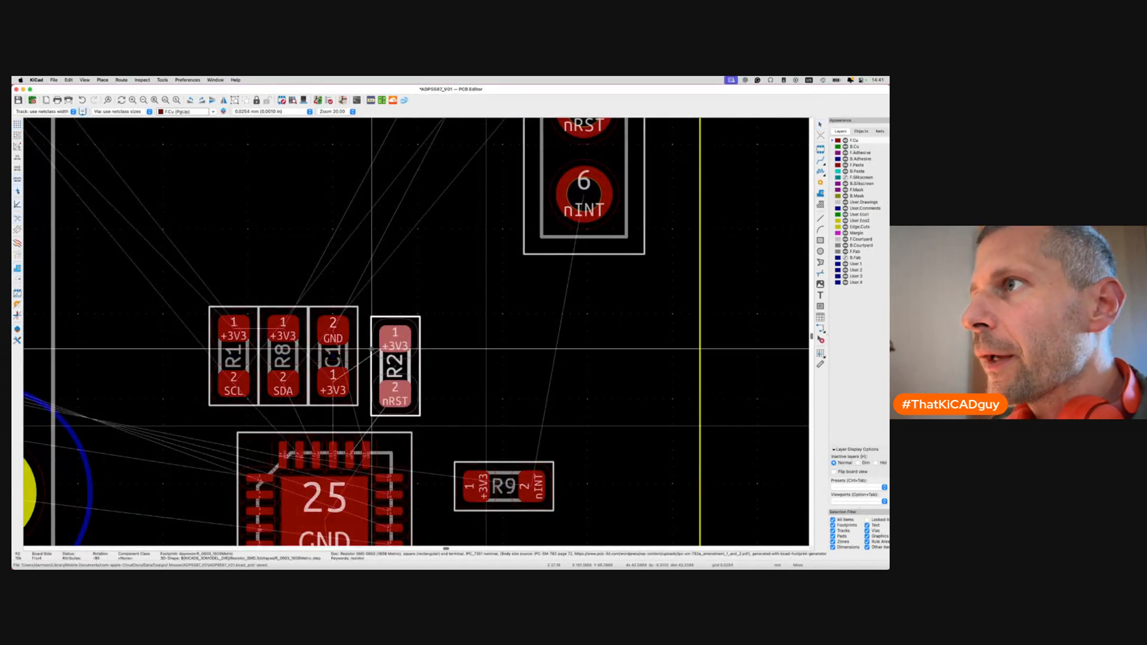
click(358, 339)
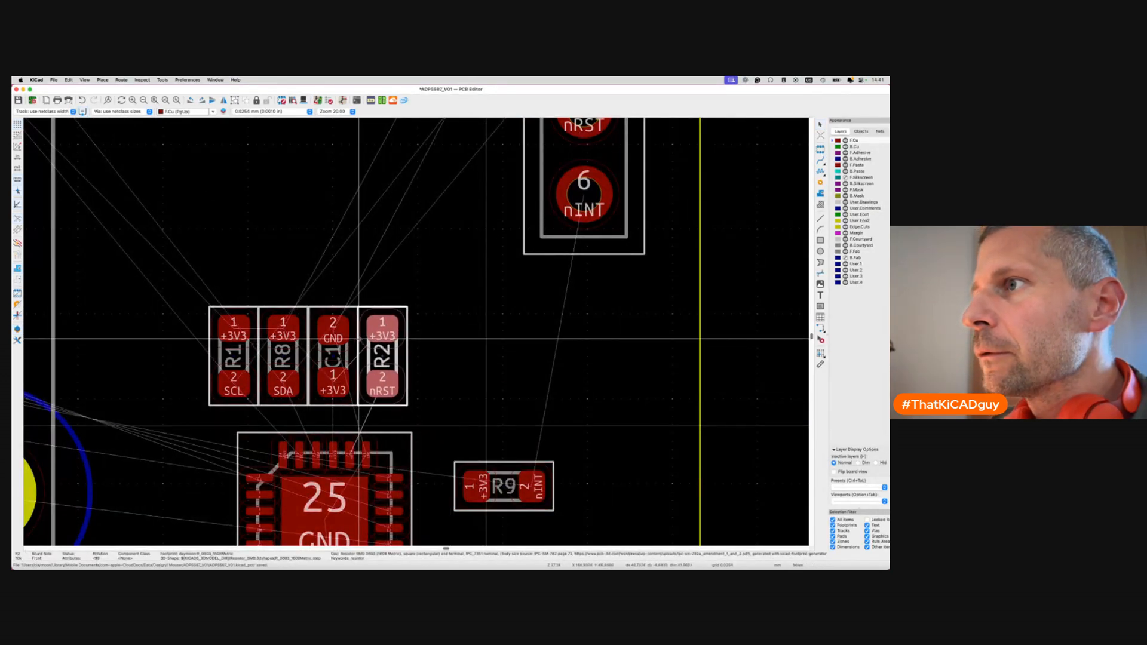
scroll(439, 429, down, 3)
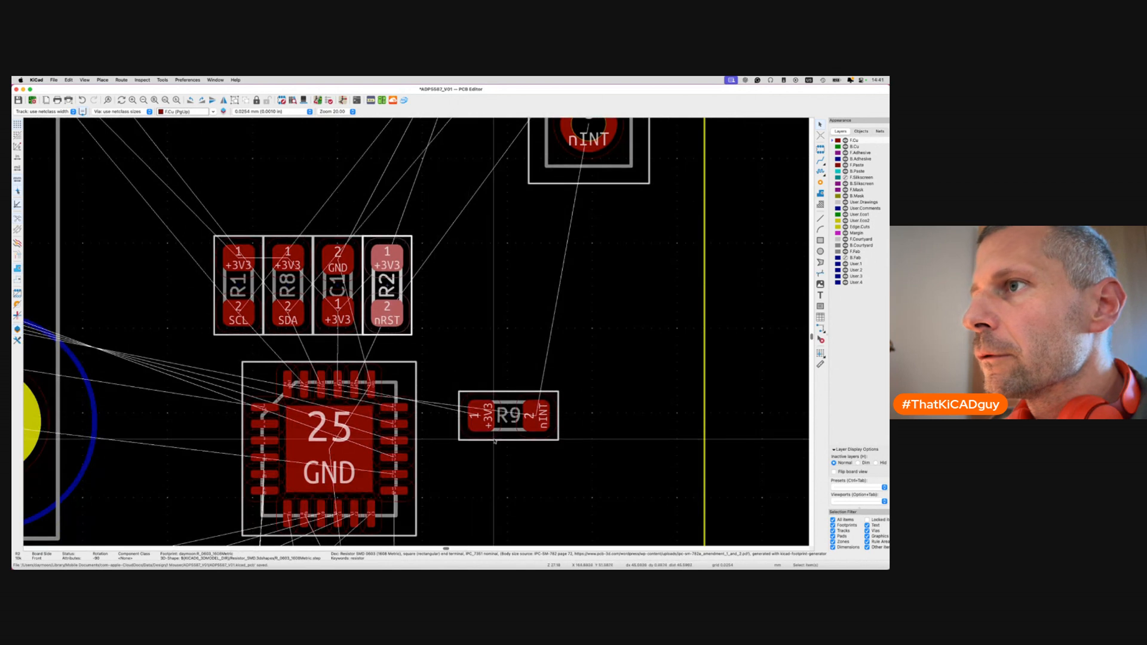
Turn R9 vertical, place it left of R1, and save the board.
click(509, 416)
key(m)
key(r)
key(r)
key(r)
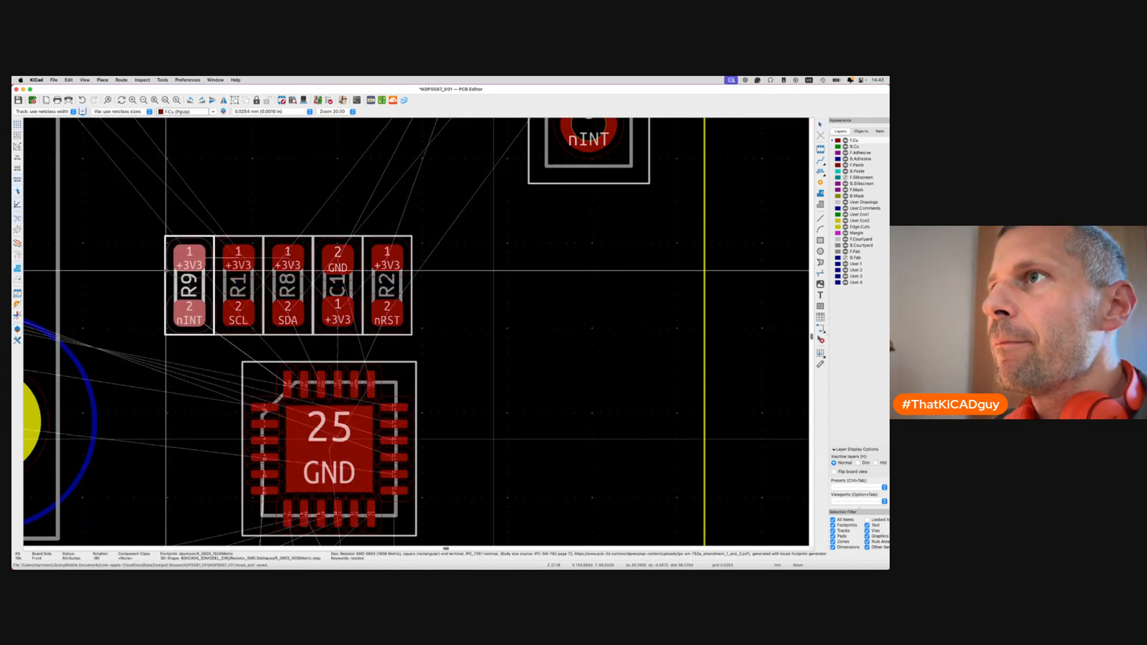
click(166, 271)
key(super+s)
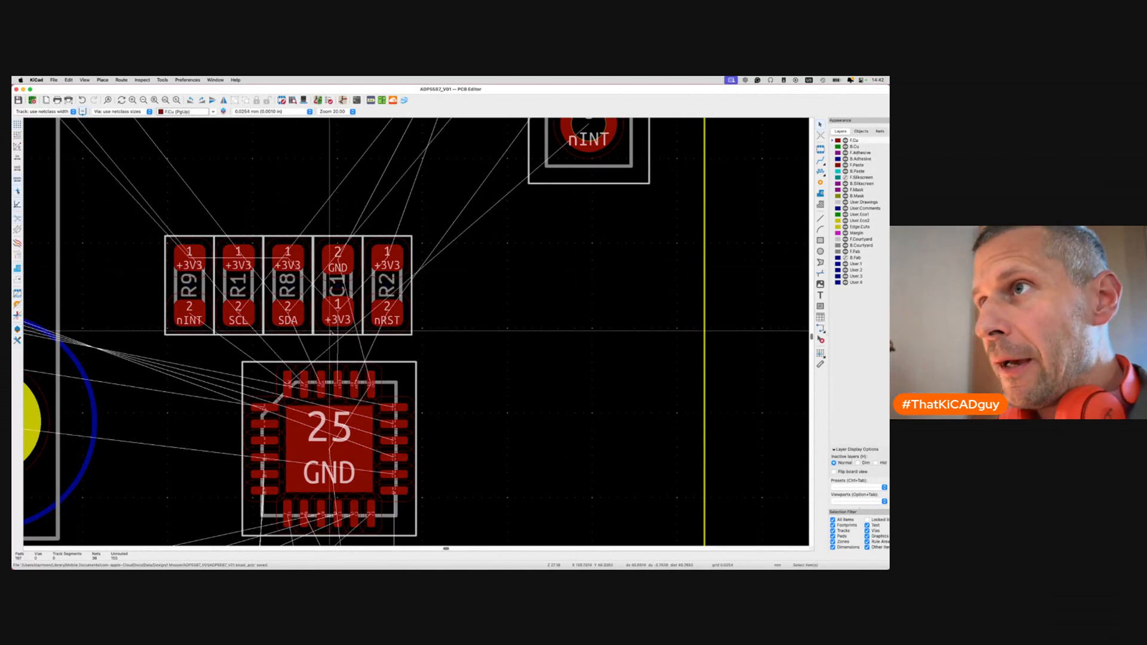
Move the R9, R1, R8, C1, R2 row slightly higher above the chip.
scroll(330, 329, down, 4)
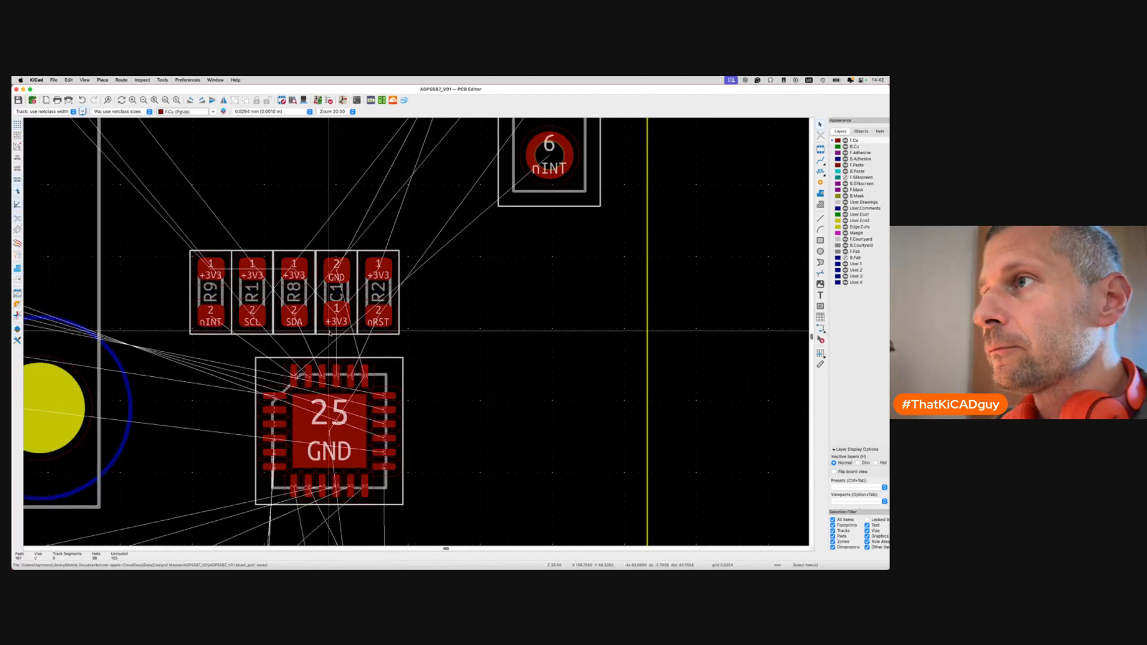
drag(247, 276, 376, 336)
key(m)
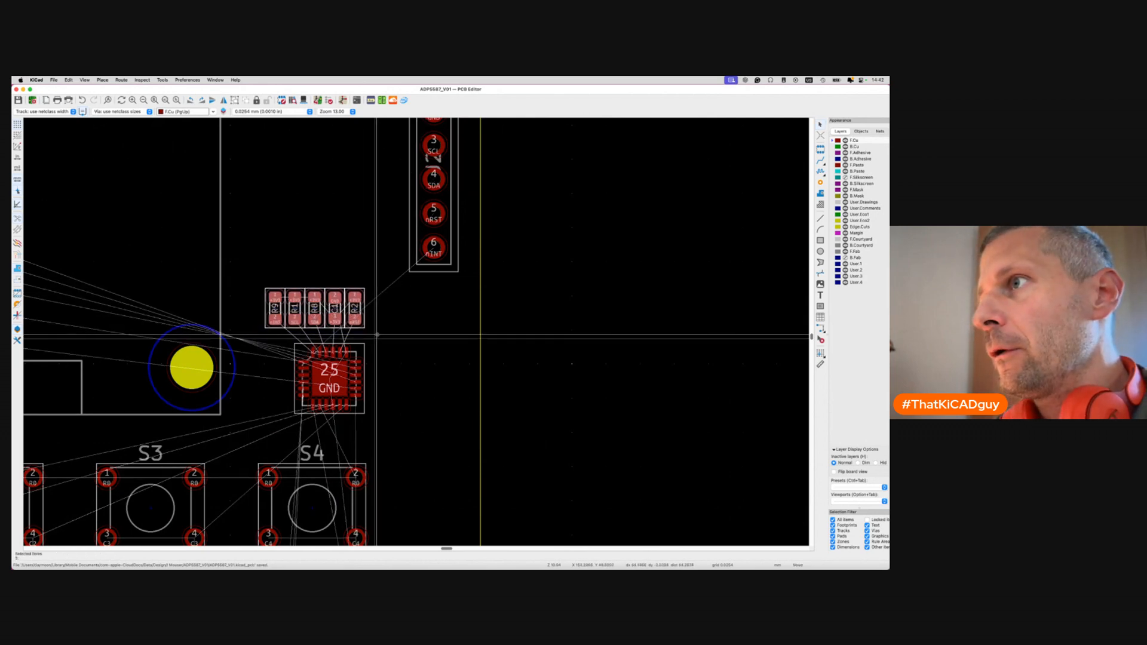
click(377, 336)
click(377, 335)
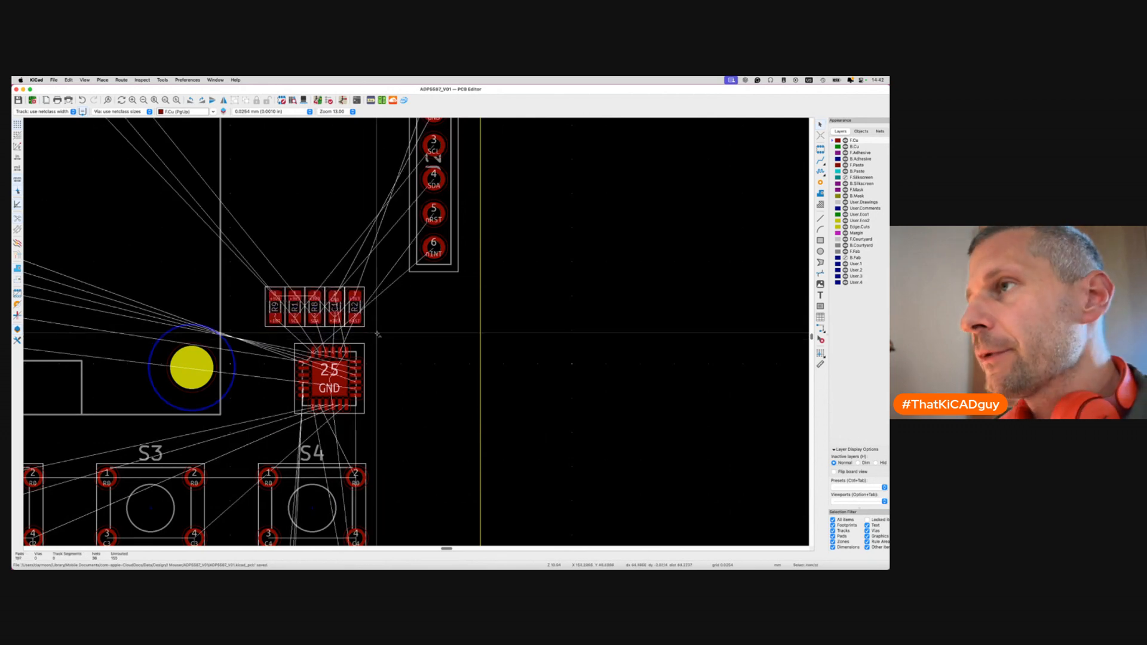
Select R10 and Q6 in the schematic.
key(super+grave)
key(super+grave)
scroll(378, 335, down, 6)
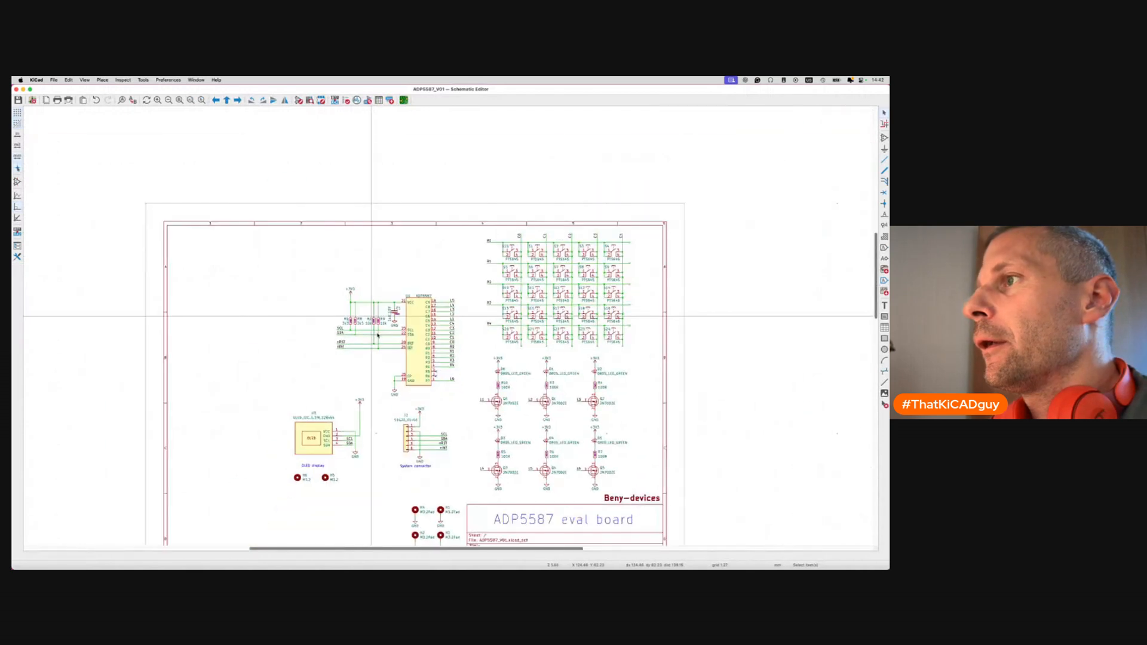
scroll(495, 386, up, 6)
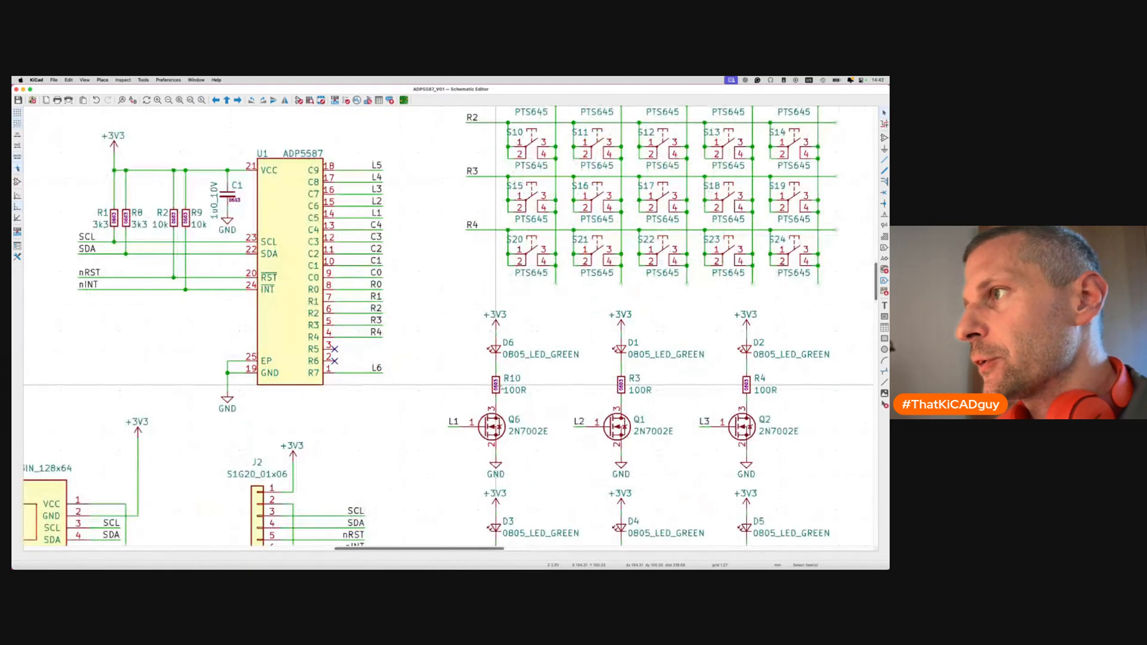
click(499, 388)
shift+click(502, 422)
Pack R10 and Q6 onto the board and move Q6 up toward the mounting hole.
key(super+grave)
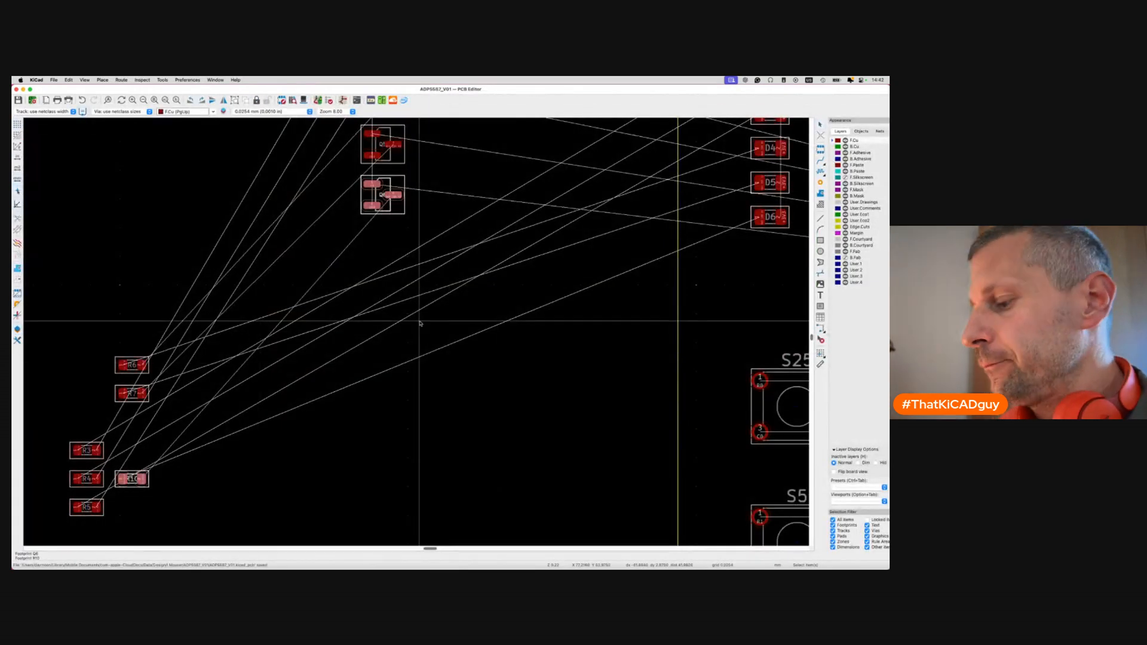
key(p)
scroll(418, 321, down, 3)
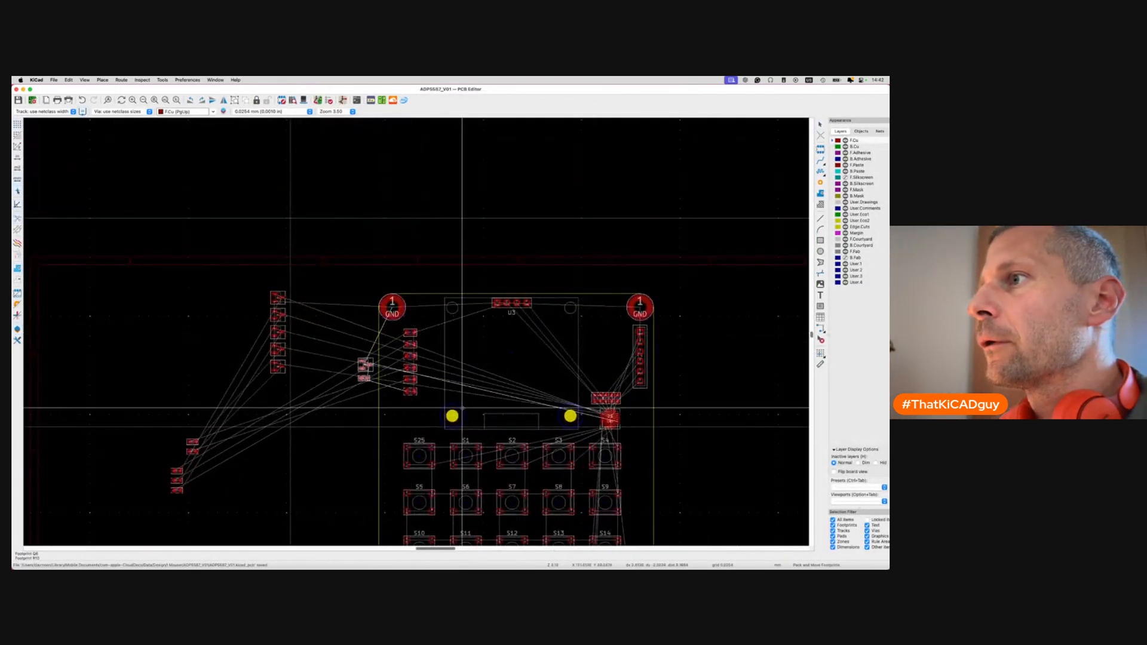
click(492, 451)
scroll(418, 427, up, 5)
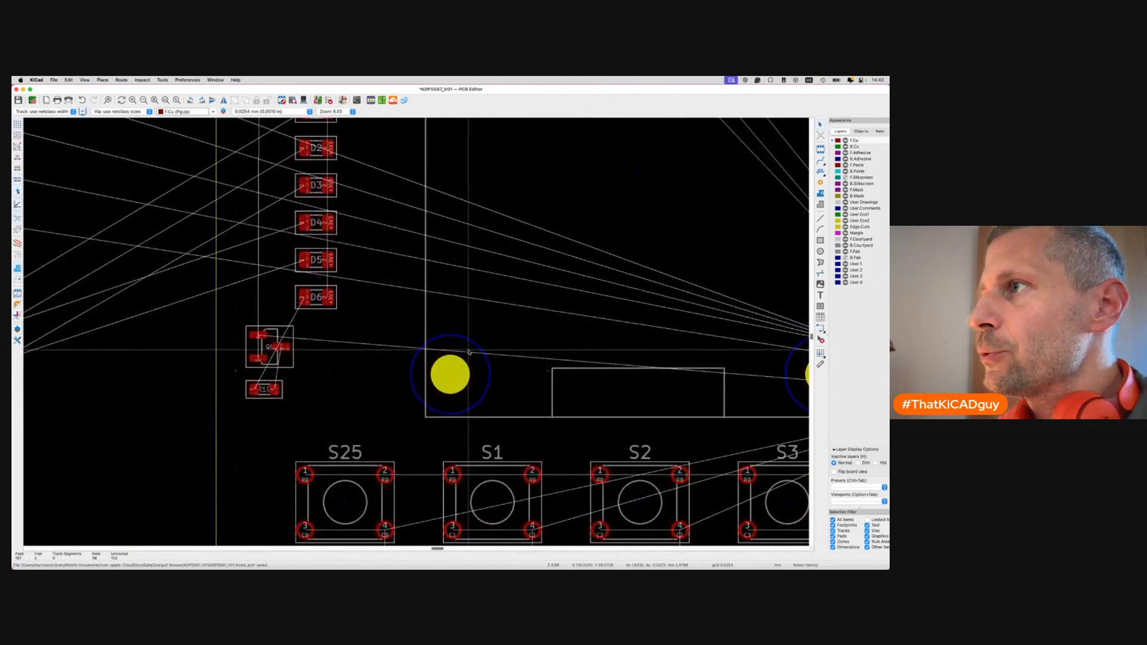
scroll(469, 352, down, 5)
scroll(470, 353, right, 1)
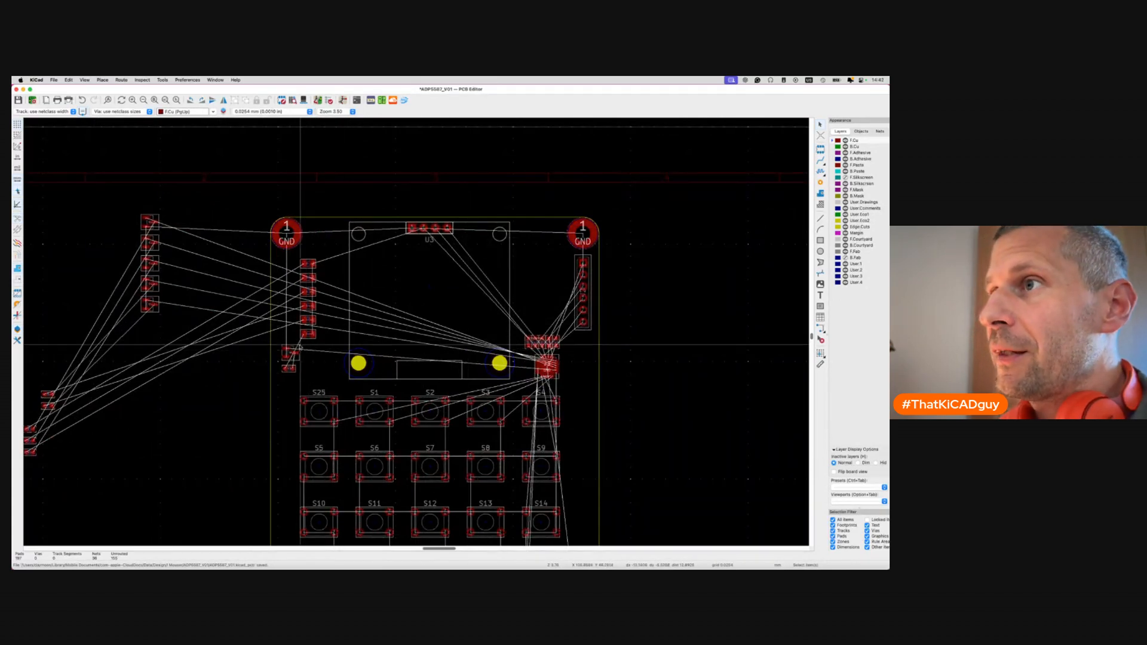
scroll(307, 340, up, 5)
drag(302, 394, 588, 329)
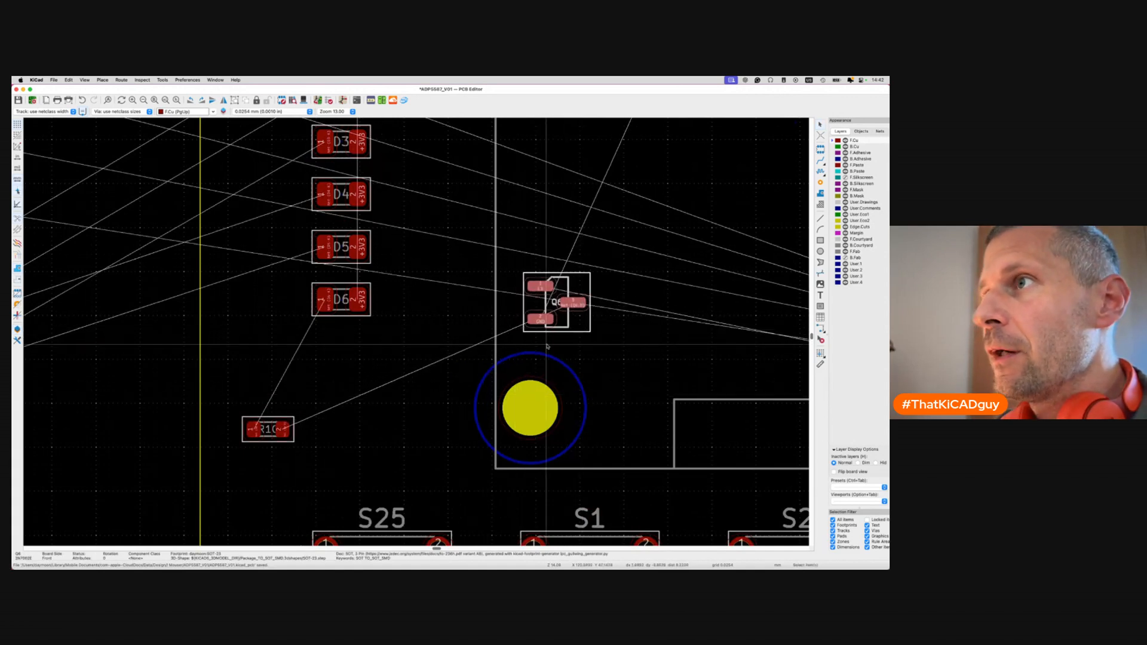
click(339, 315)
click(341, 300)
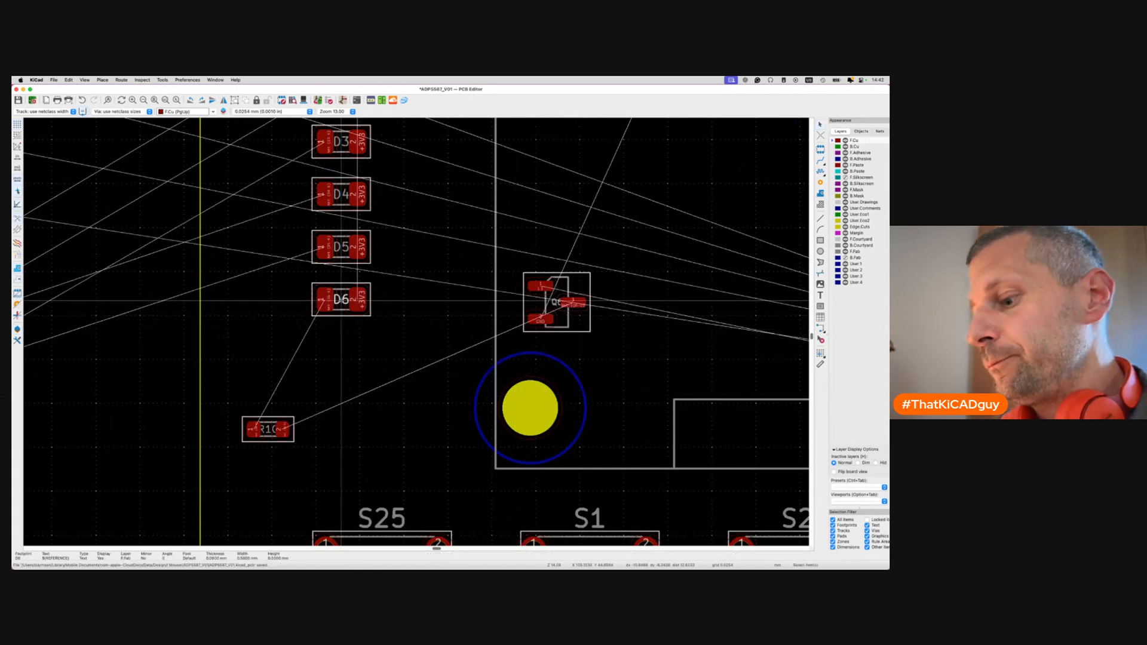
Rotate LEDs D6, D5, D4, D3 and D2 by 180° each.
click(341, 301)
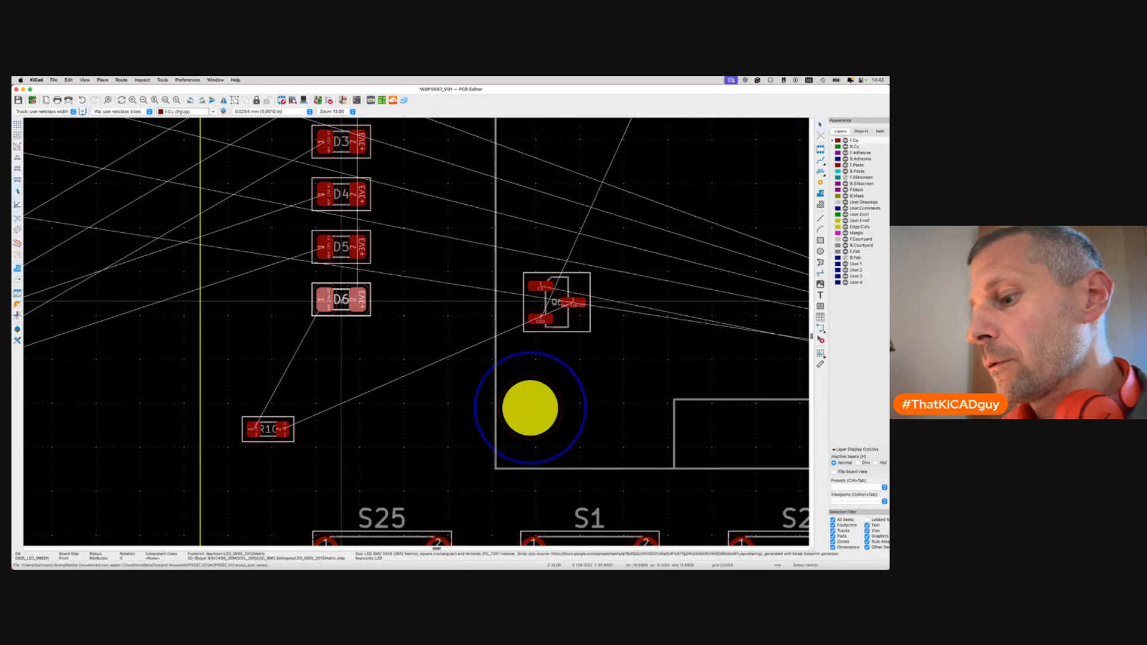
key(r)
key(r)
click(341, 246)
key(r)
key(r)
click(342, 206)
key(r)
key(r)
scroll(342, 210, up, 4)
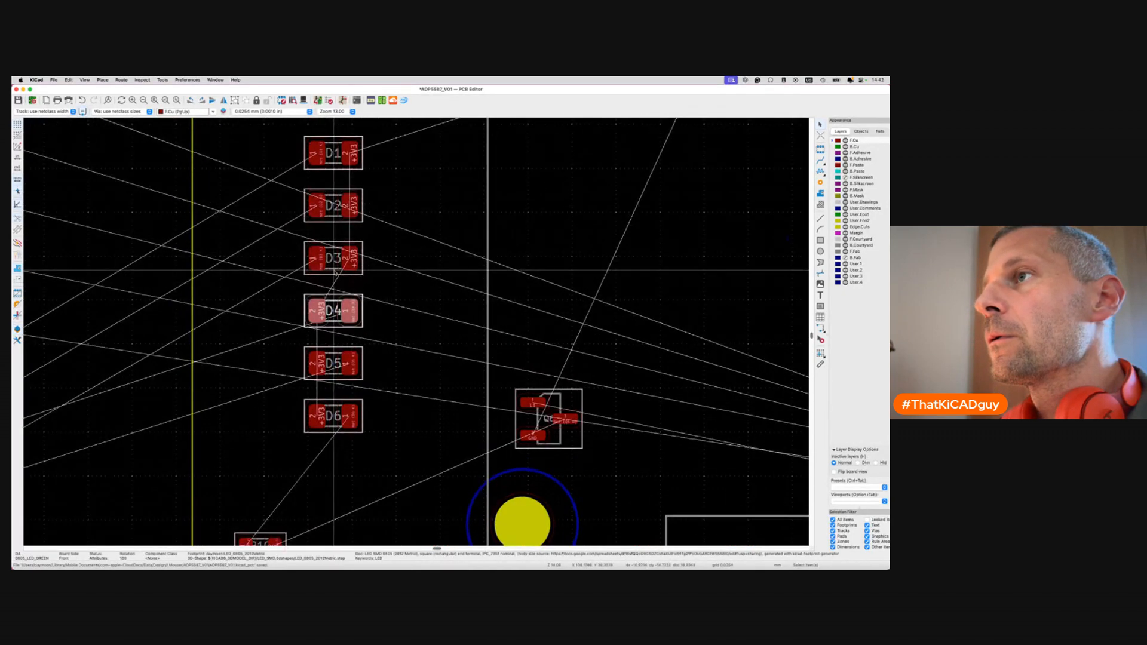
click(334, 263)
key(r)
key(r)
click(339, 206)
key(r)
key(r)
scroll(338, 209, up, 2)
click(334, 233)
scroll(478, 427, down, 4)
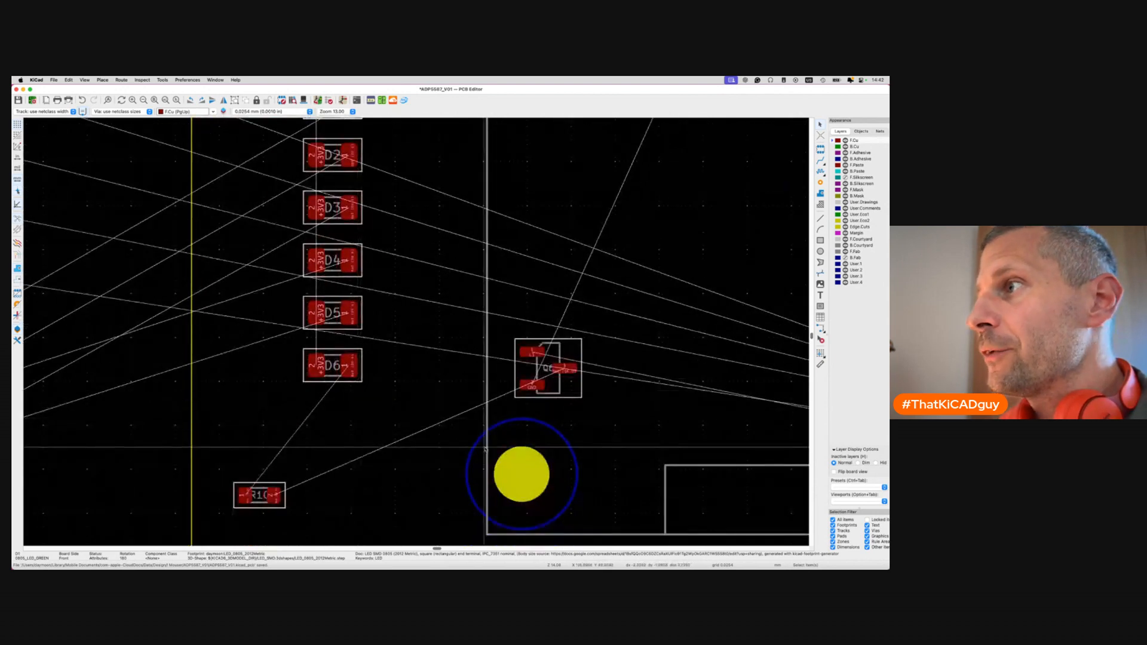
Rotate Q6 and move R10 up beside it, level with D6.
click(573, 392)
key(r)
key(r)
drag(572, 389, 612, 386)
click(259, 505)
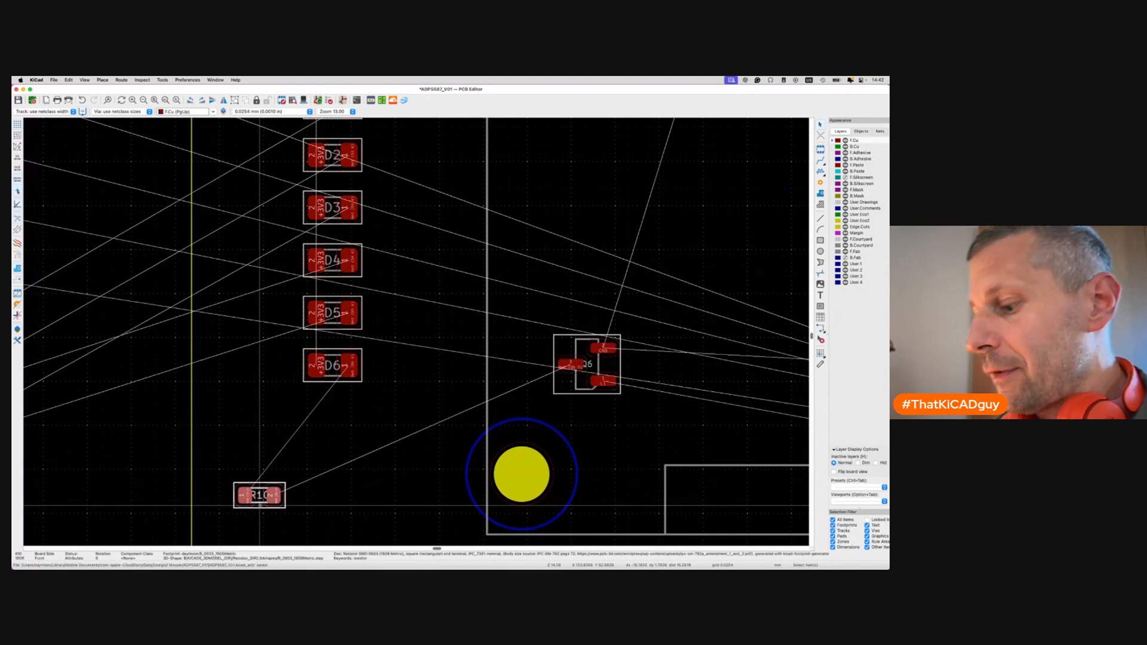
drag(259, 504, 523, 376)
Place R10 beside Q6 and fine-tune Q6's final position.
click(523, 377)
click(571, 381)
key(m)
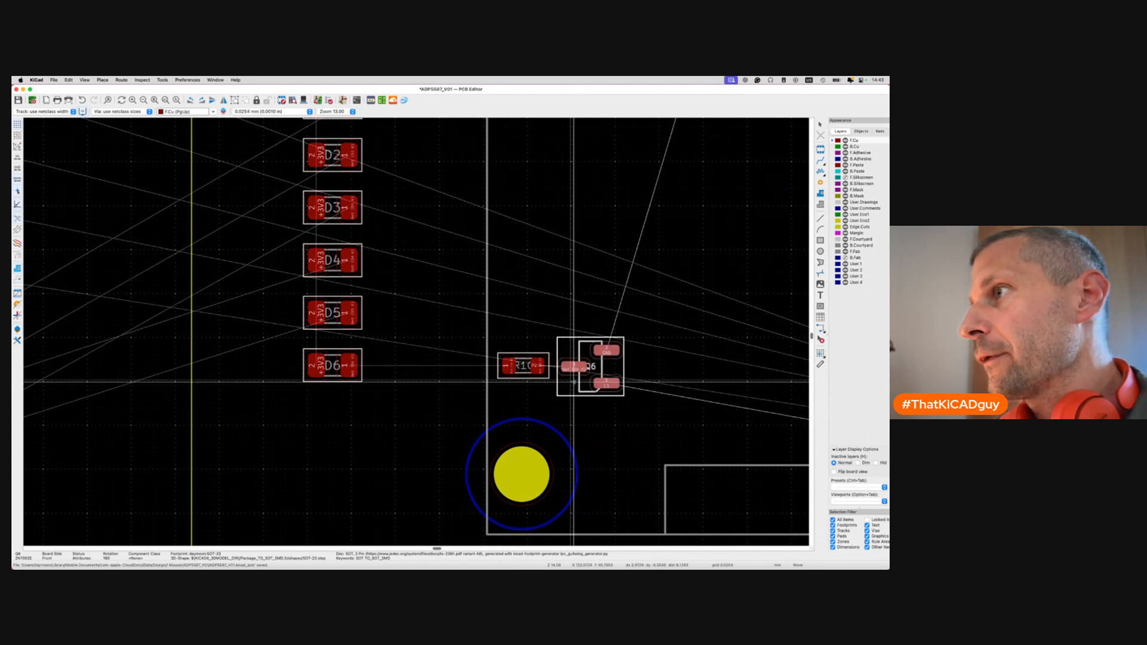
click(573, 380)
click(344, 325)
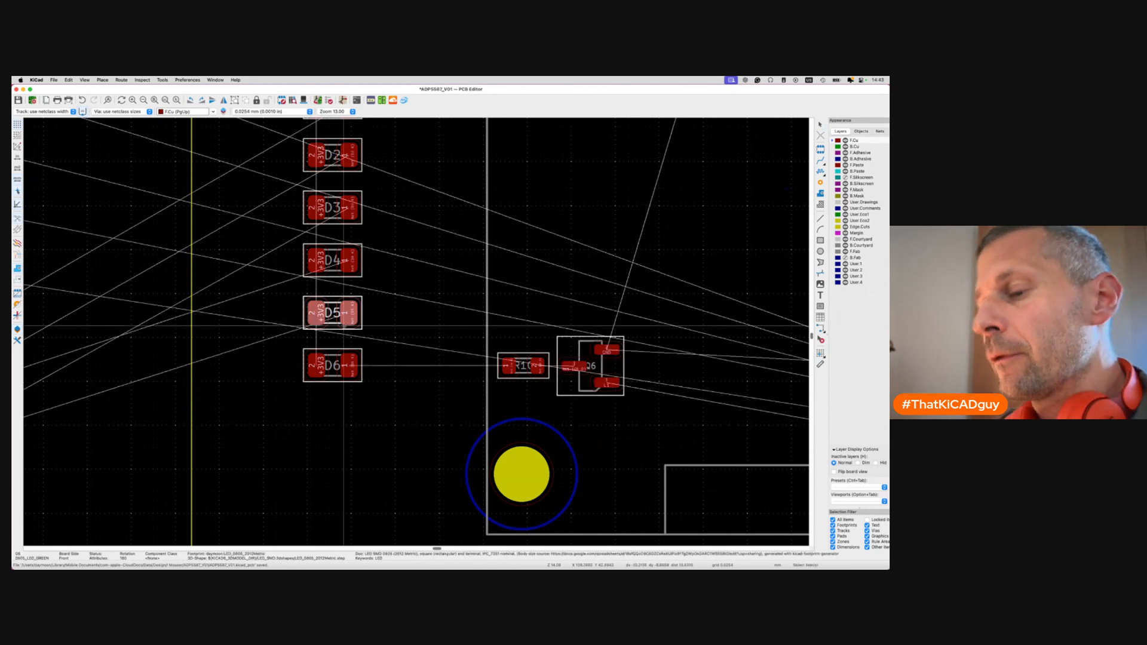
Select R7 and Q5 in the schematic and pack them onto the board.
key(super+grave)
key(super+grave)
click(453, 363)
shift+click(449, 403)
key(super+grave)
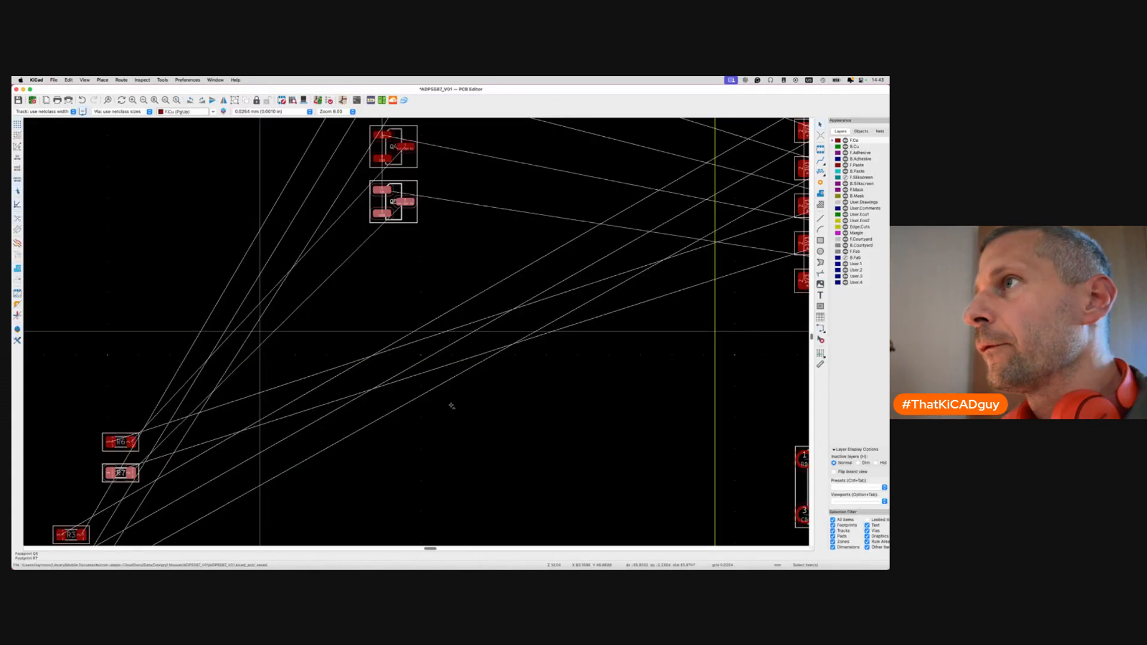
key(p)
scroll(259, 333, down, 5)
scroll(258, 334, right, 5)
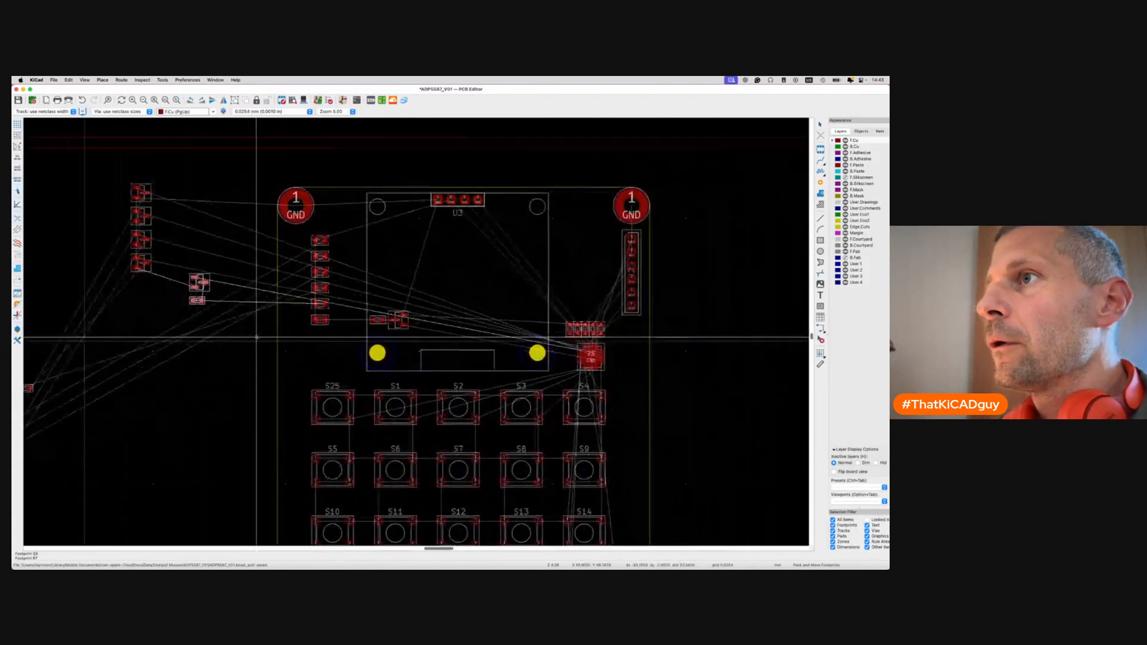
scroll(370, 334, up, 5)
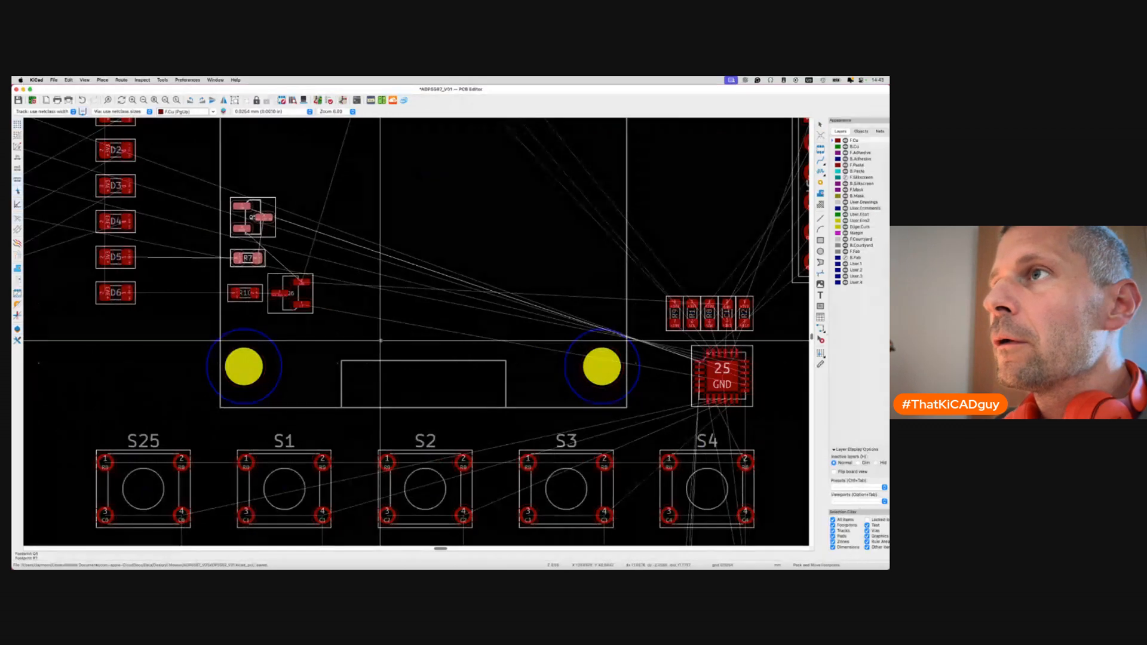
scroll(381, 342, up, 3)
scroll(381, 342, left, 4)
Nudge R7 up, rotate Q5 180°, and set Q5 beside R7 above Q6.
click(336, 311)
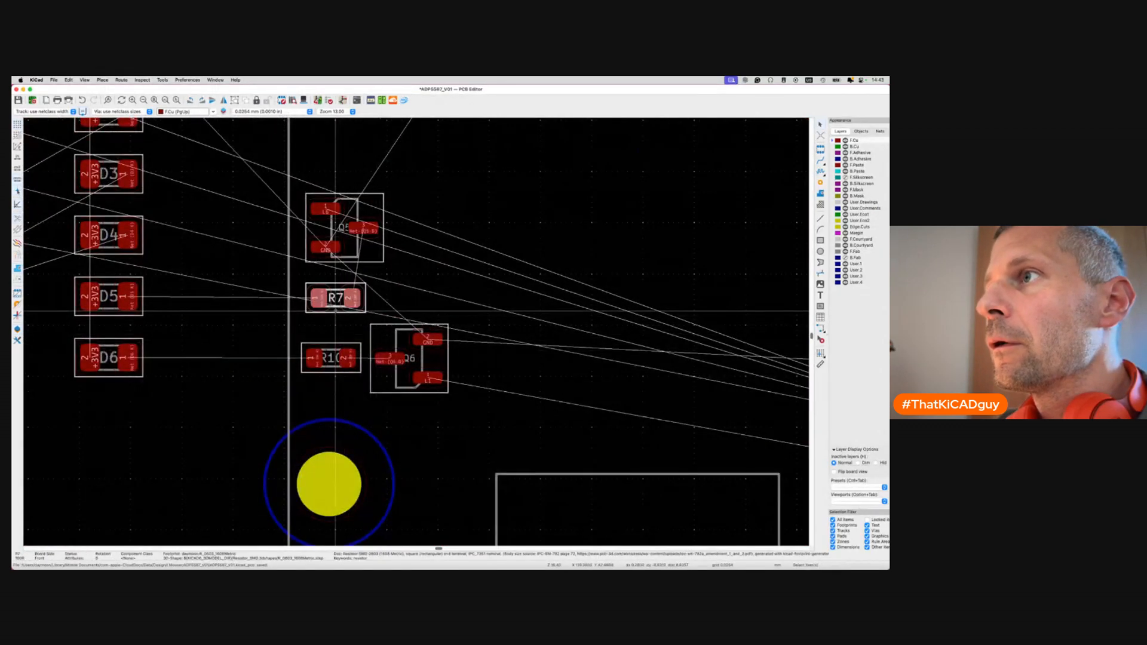
drag(335, 302, 335, 296)
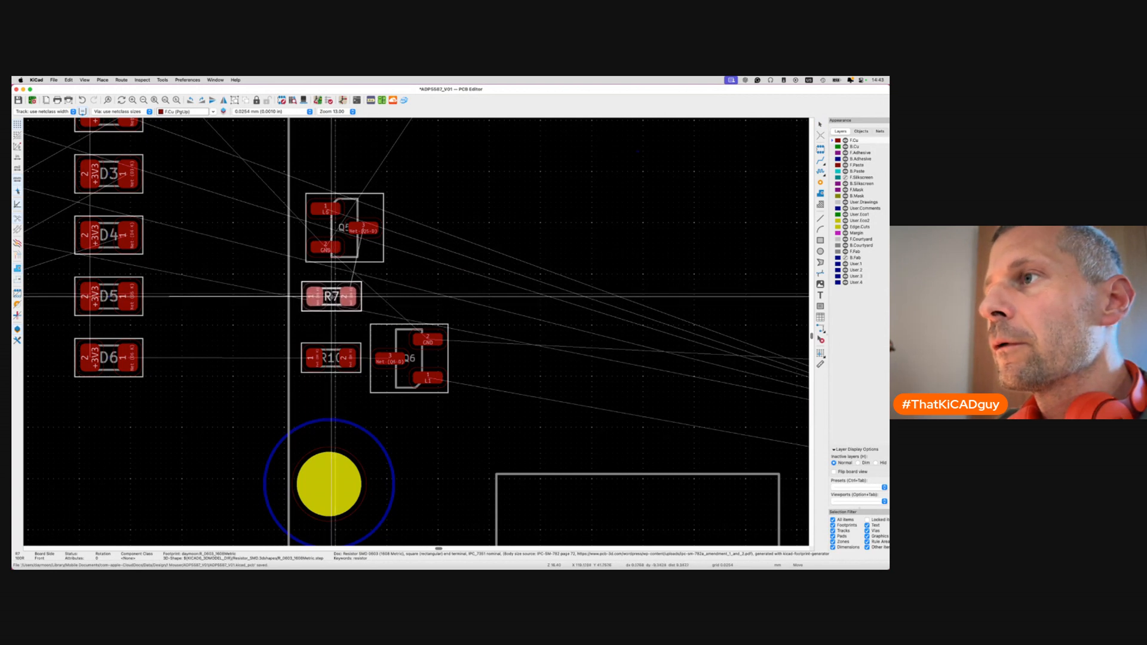
click(332, 297)
key(r)
key(r)
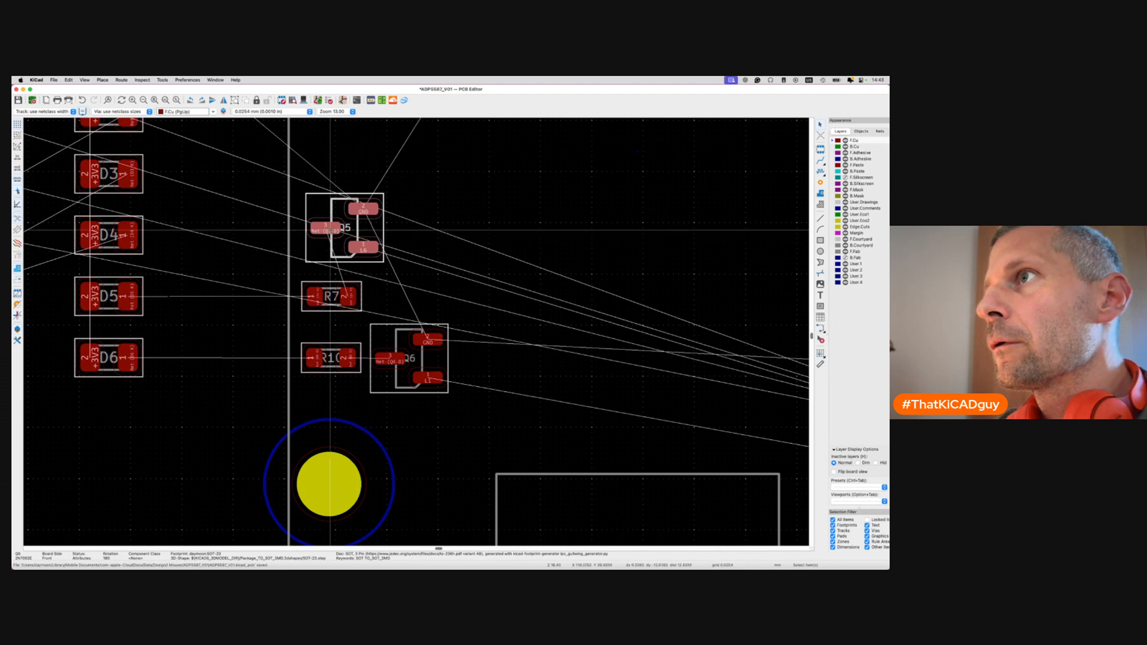
drag(330, 230, 389, 290)
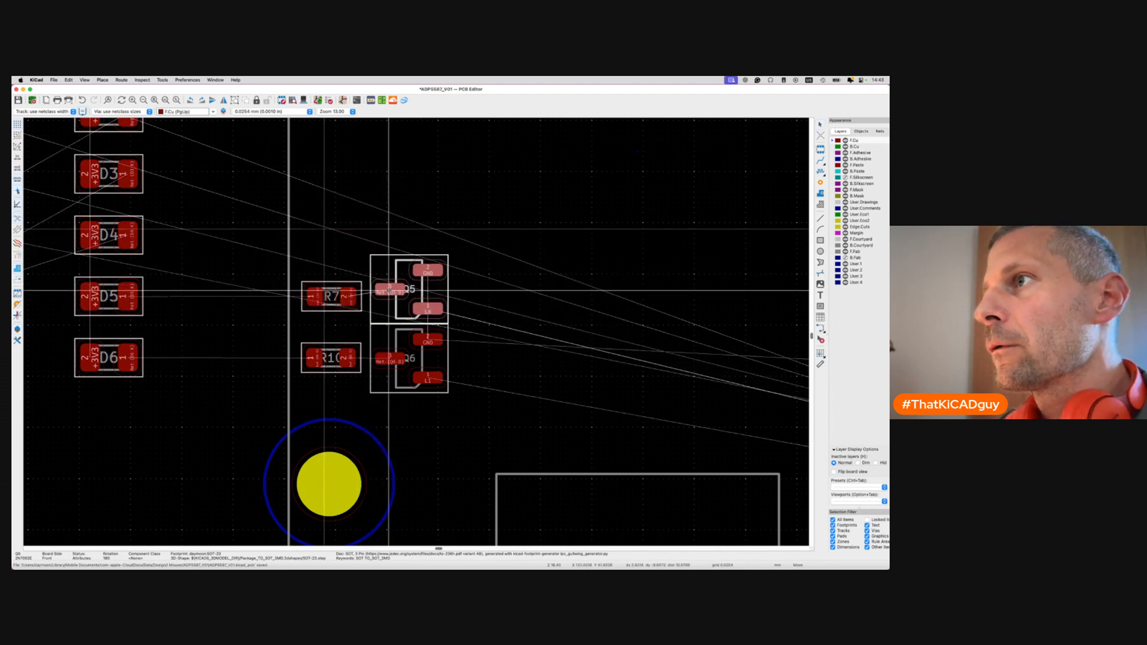
click(389, 291)
scroll(389, 291, down, 5)
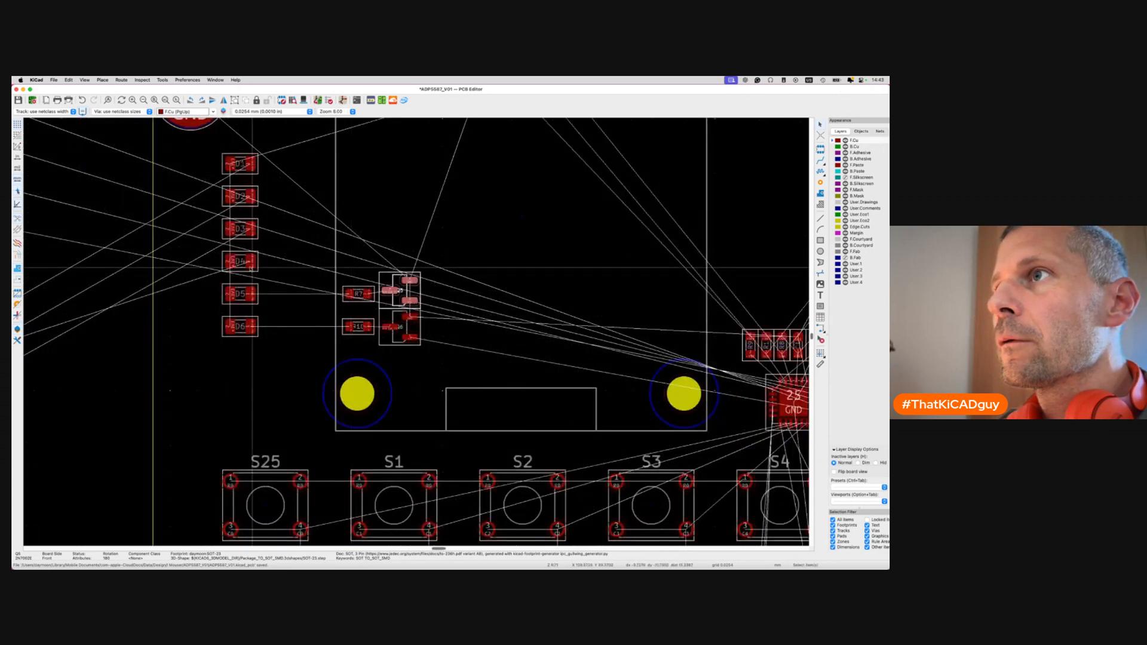
Pack Q4 and R6 onto the board, placing R6 above R7 and Q4, rotated 180°, above Q5.
key(super+grave)
key(super+grave)
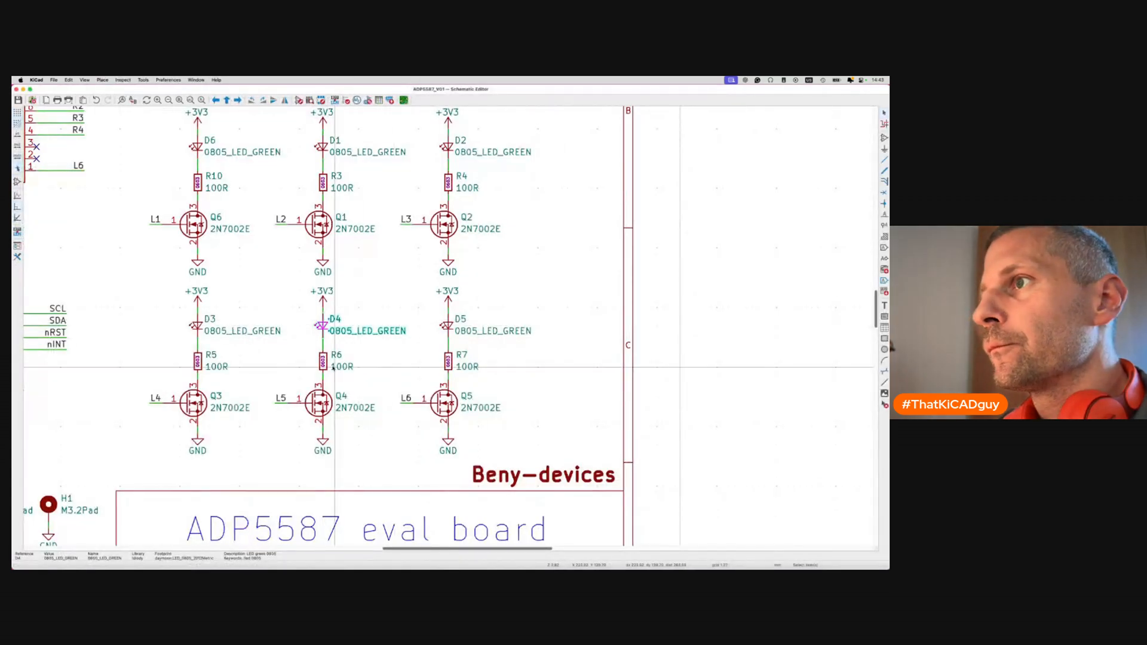
key(super+grave)
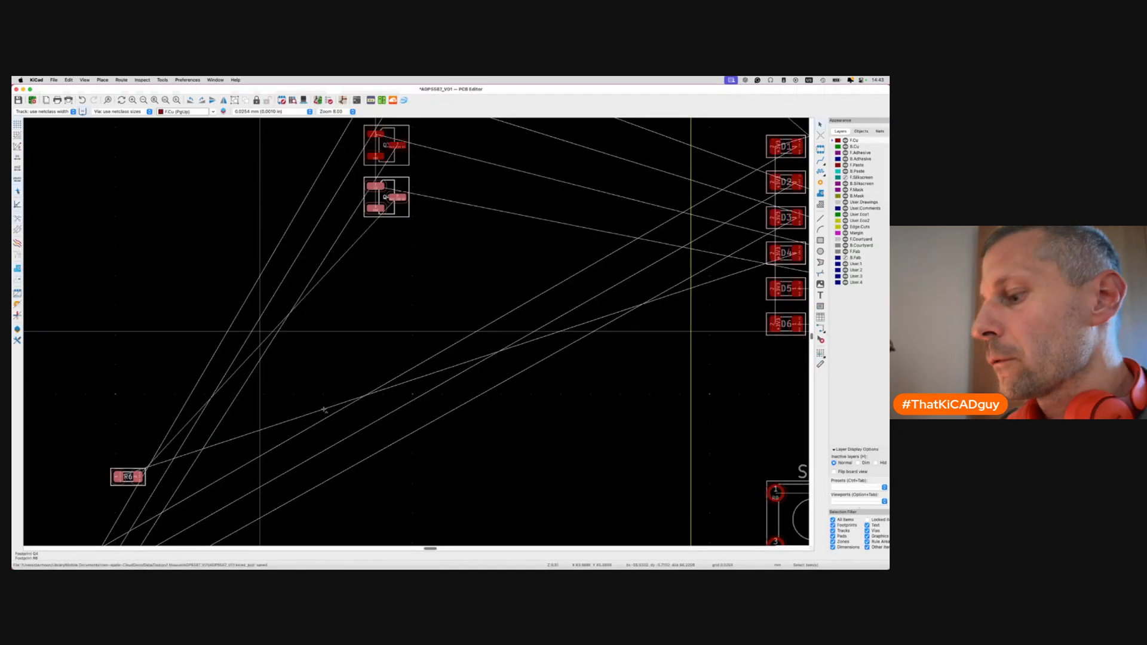
key(p)
scroll(260, 334, down, 5)
scroll(281, 336, right, 5)
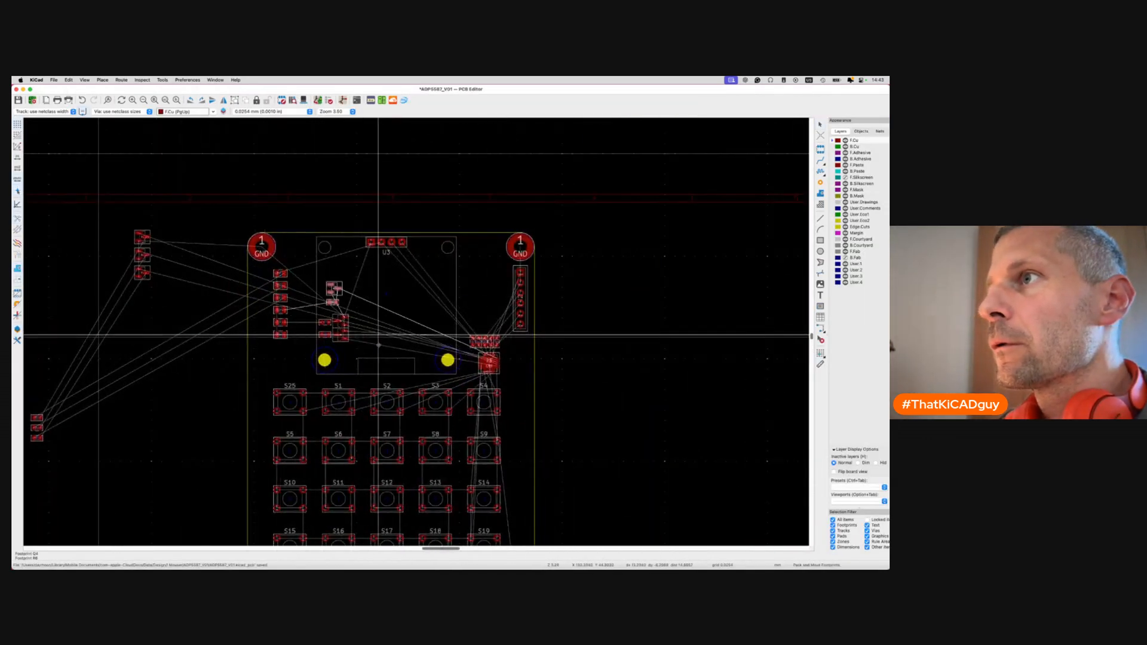
scroll(379, 344, up, 8)
click(272, 254)
key(m)
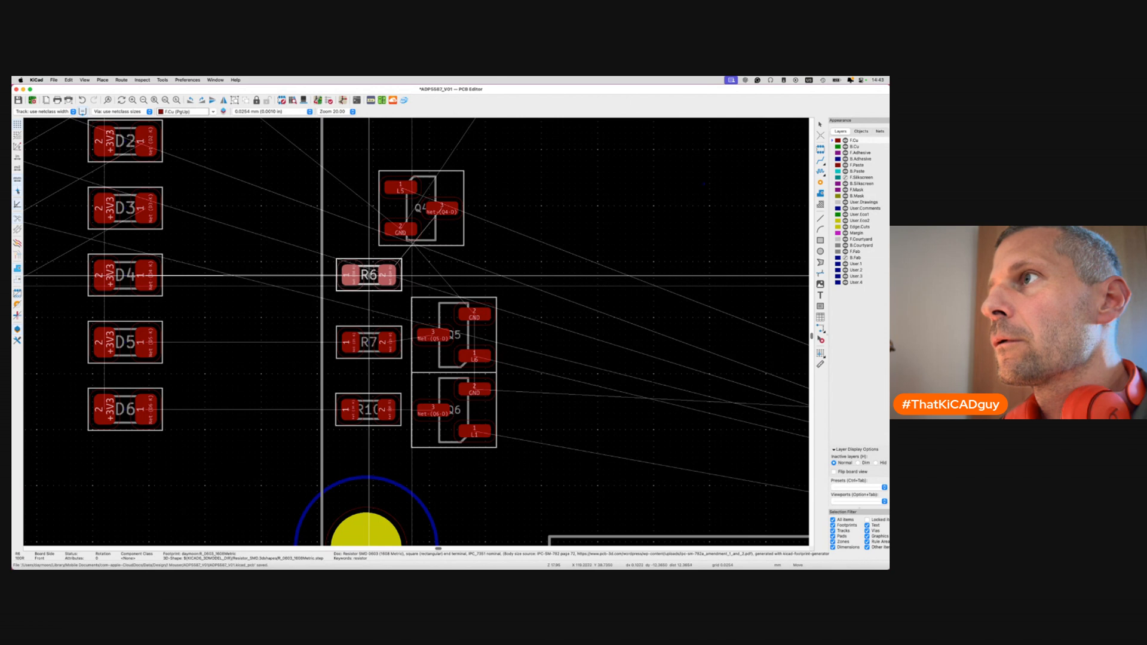
click(368, 275)
key(r)
key(r)
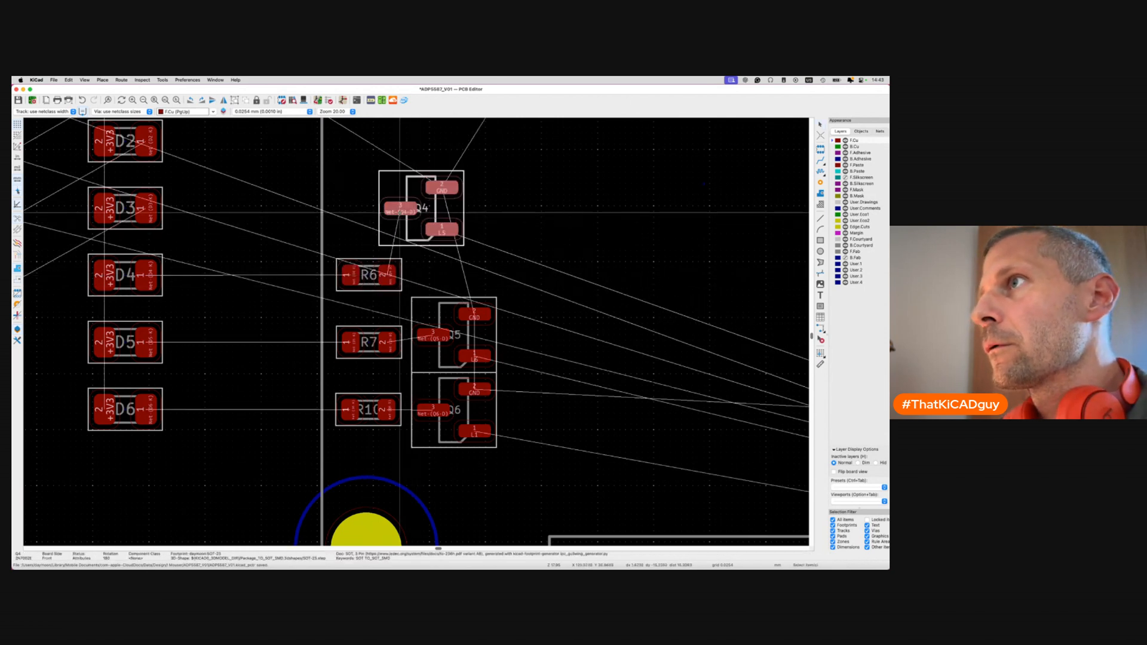
key(m)
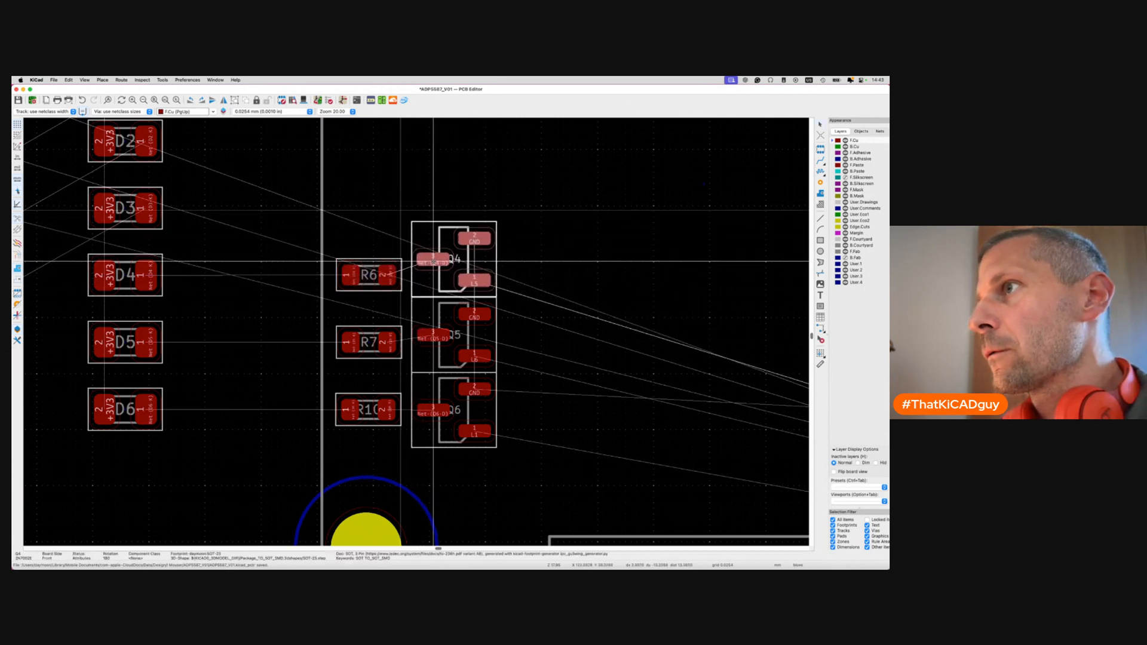
click(433, 261)
scroll(434, 262, down, 5)
Place Q3, rotated 180°, above Q4, with R5 beside it above R6.
click(294, 249)
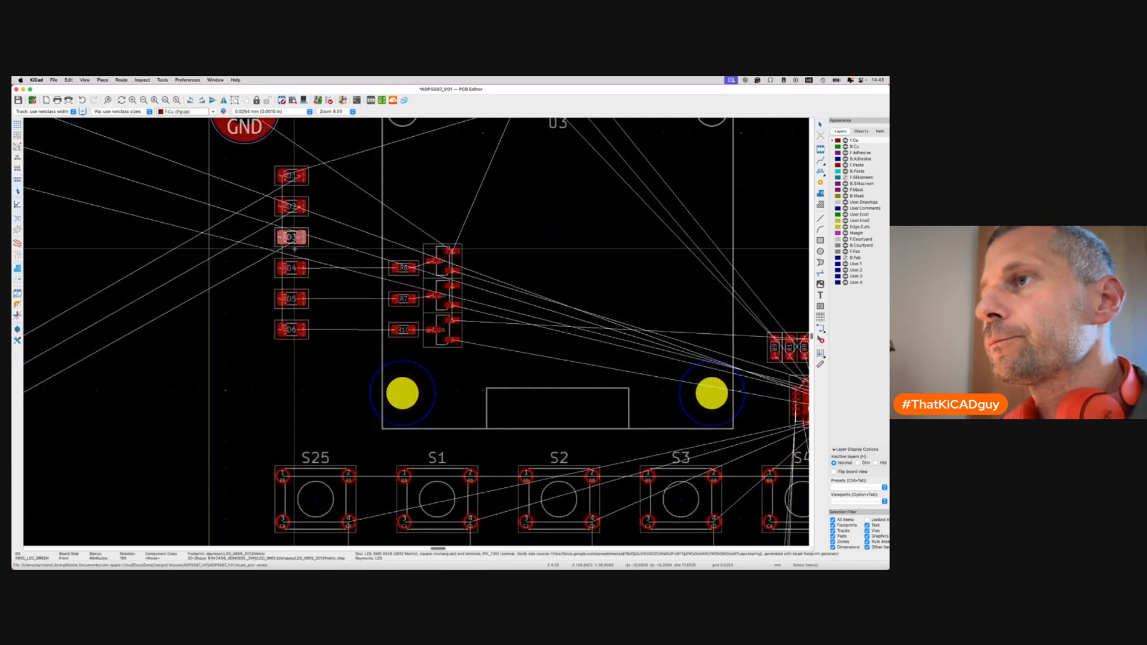
key(super+grave)
key(super+grave)
click(448, 384)
key(super+grave)
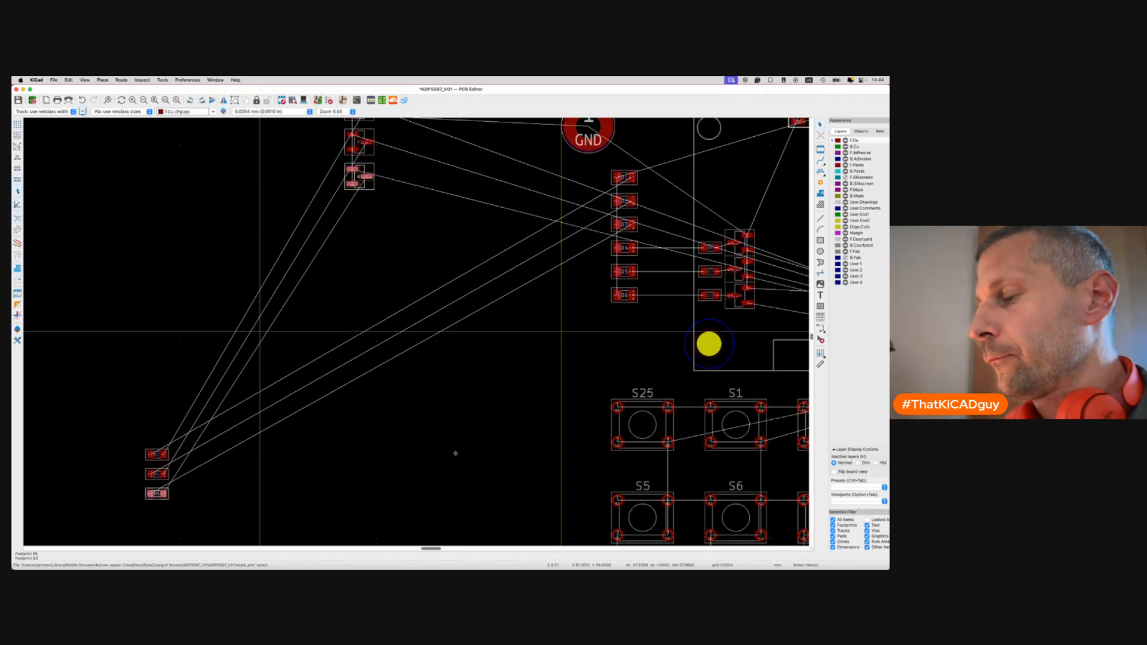
scroll(561, 330, down, 6)
scroll(345, 374, up, 8)
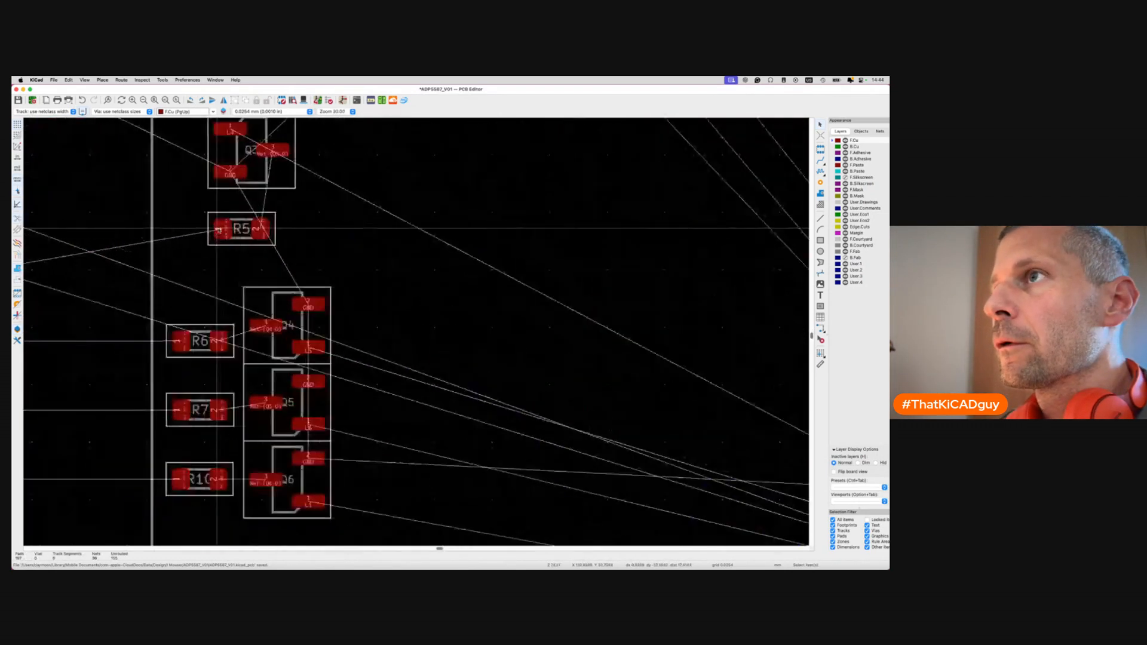
middle_drag(219, 230, 303, 247)
click(343, 206)
key(r)
key(r)
drag(343, 206, 378, 303)
click(325, 257)
drag(325, 257, 285, 287)
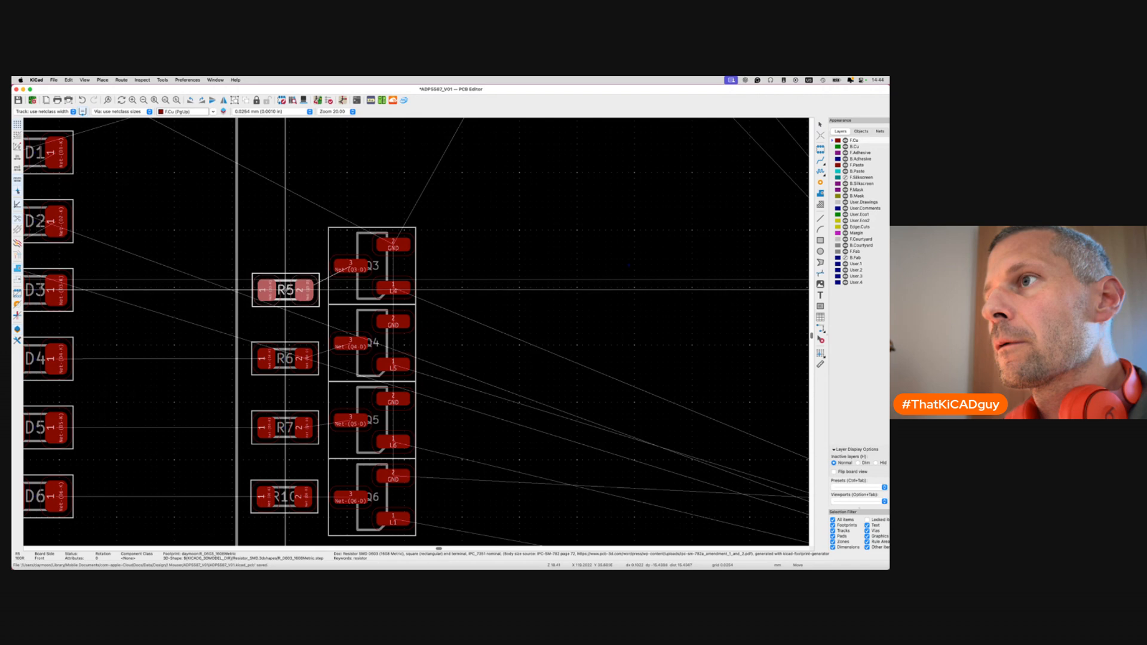
click(286, 290)
scroll(286, 291, down, 4)
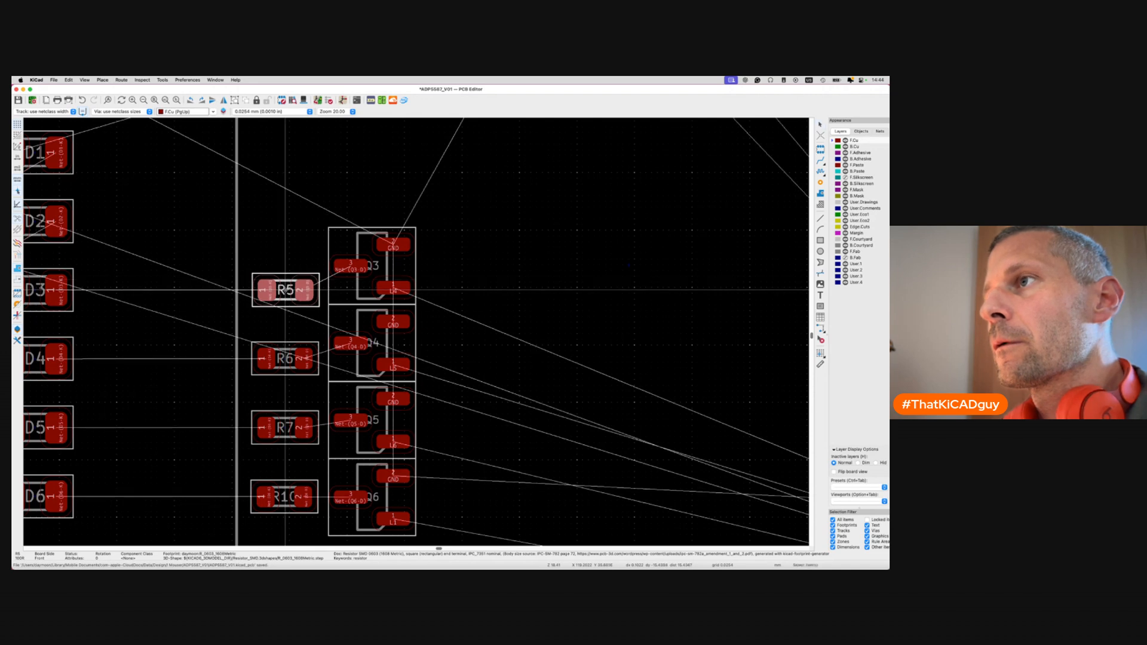
scroll(285, 291, down, 4)
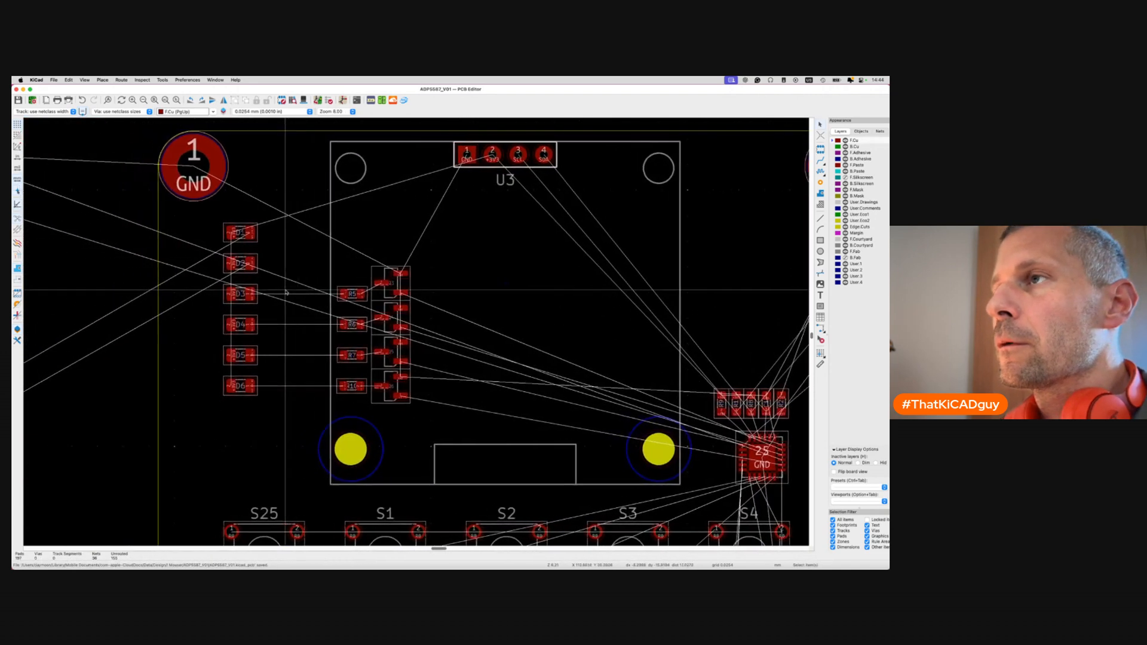
Pack Q2 and R4 near U3 and place Q2 above Q3.
click(273, 280)
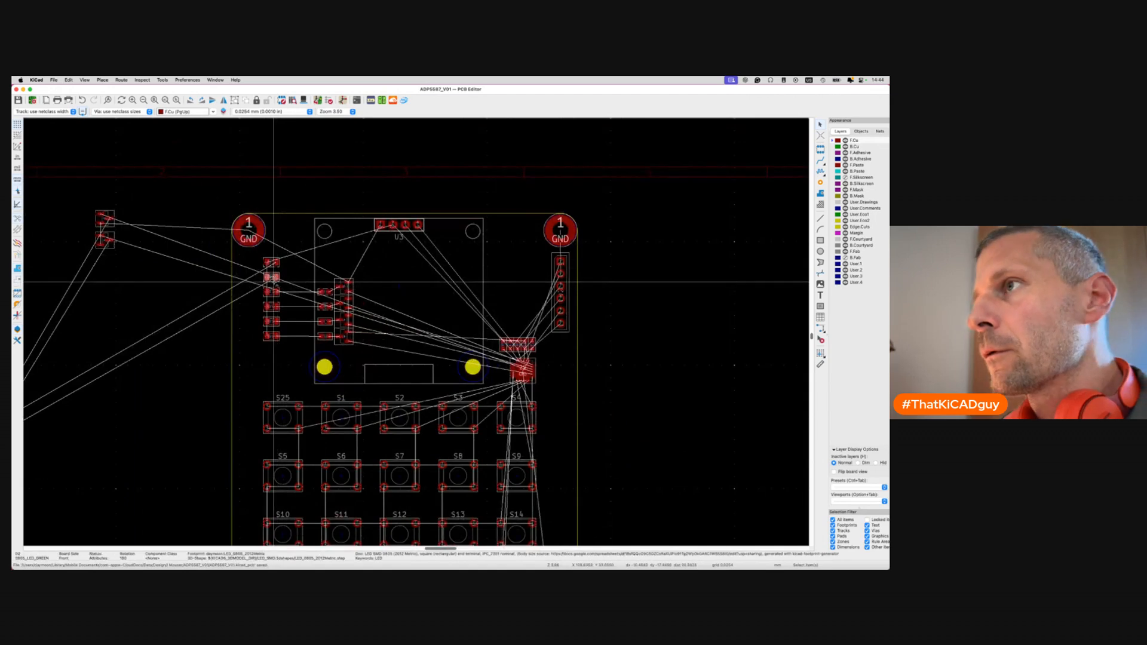
key(super+grave)
key(super+grave)
click(456, 384)
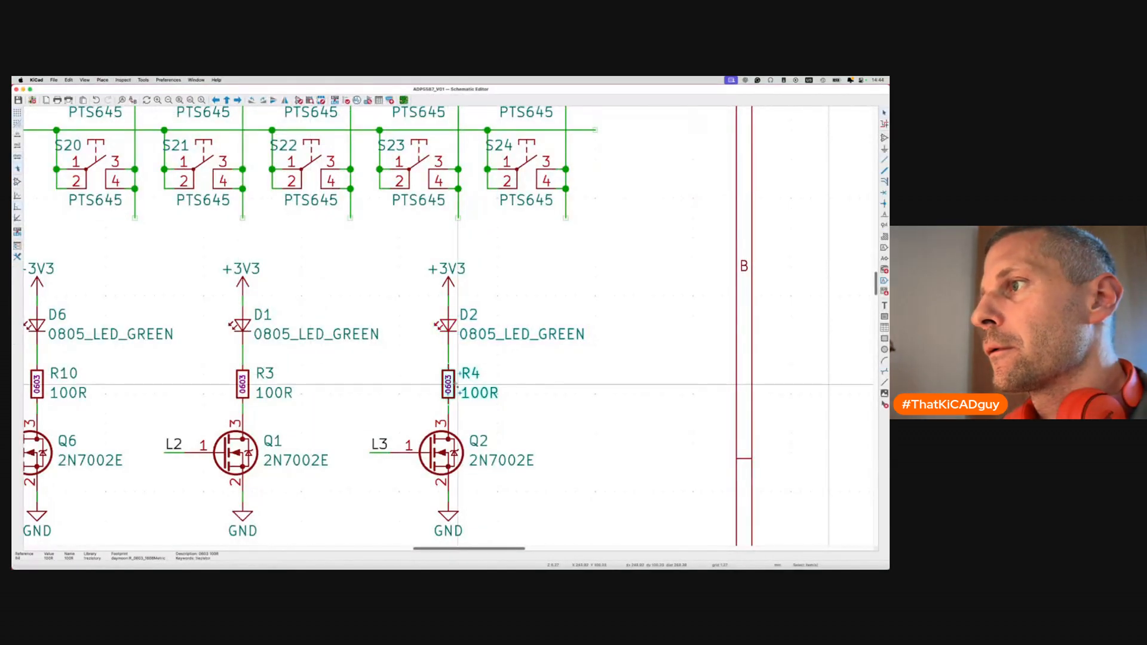
key(super+grave)
key(p)
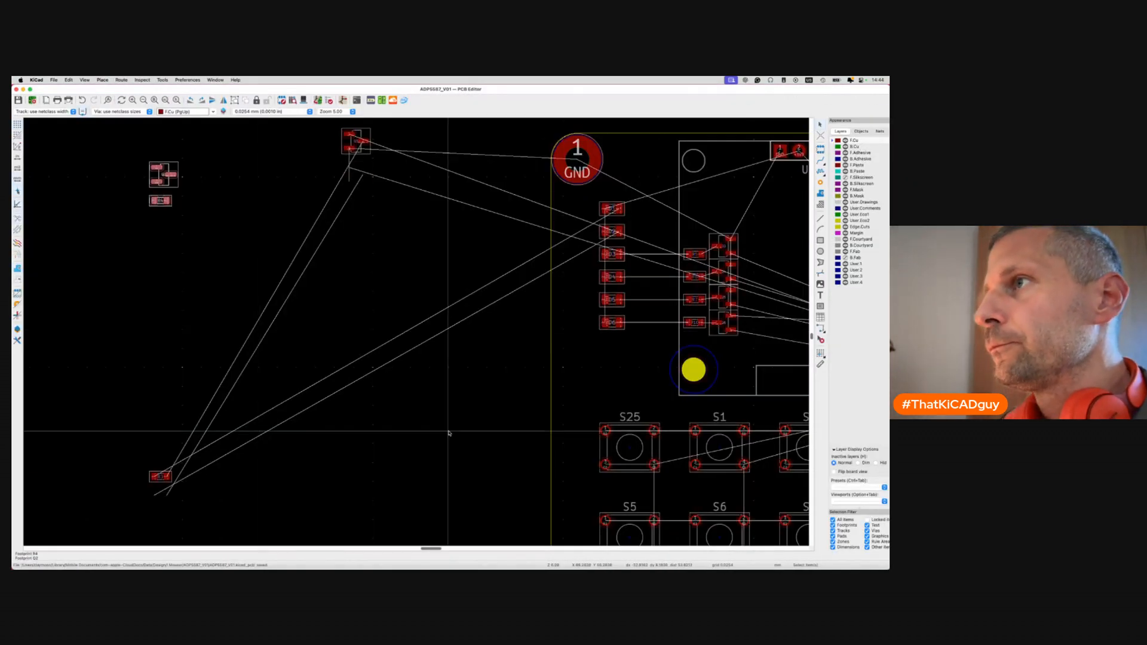
scroll(448, 431, down, 3)
scroll(448, 432, down, 2)
click(642, 434)
scroll(541, 357, up, 8)
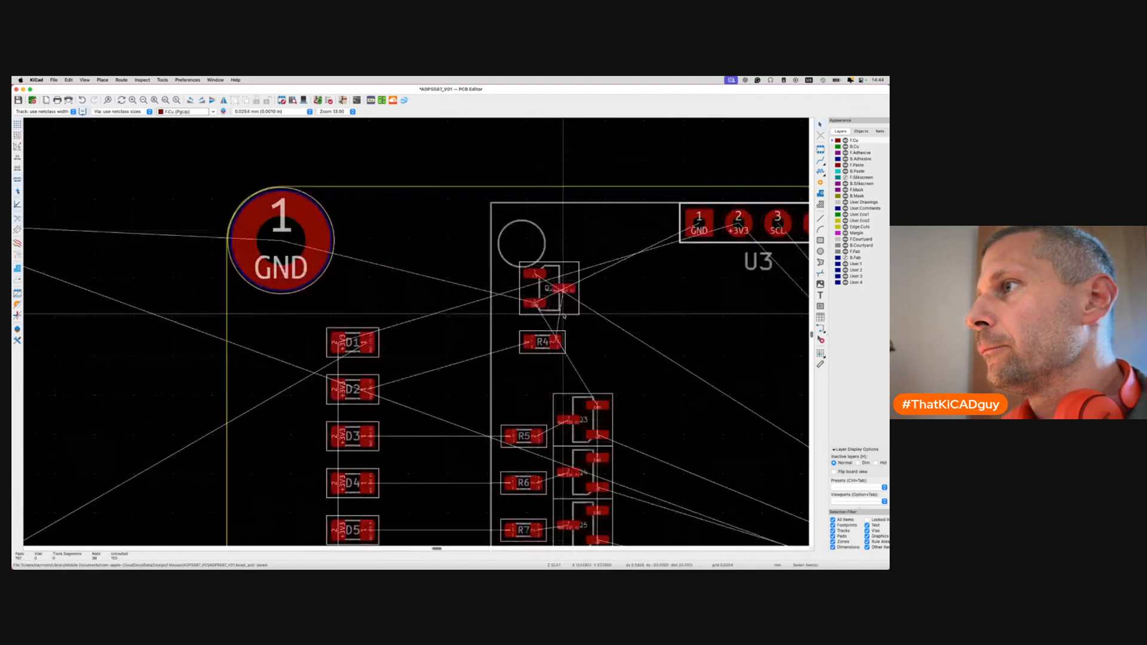
drag(549, 288, 584, 364)
click(585, 366)
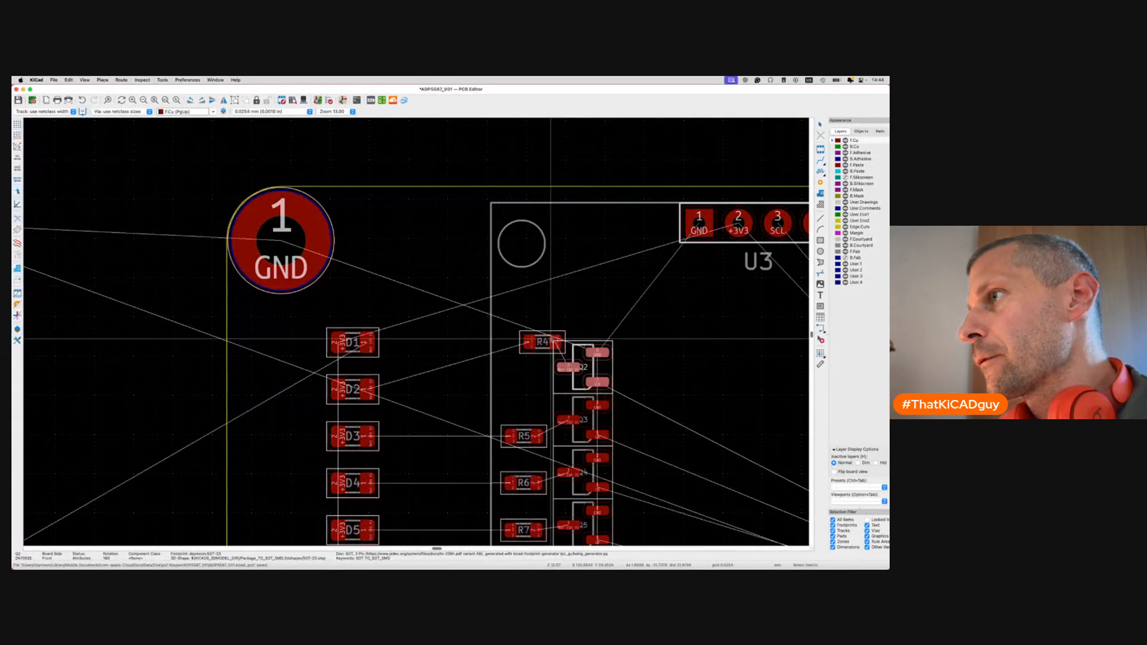
scroll(555, 338, up, 2)
Place R4 level with Q2, above R5.
key(m)
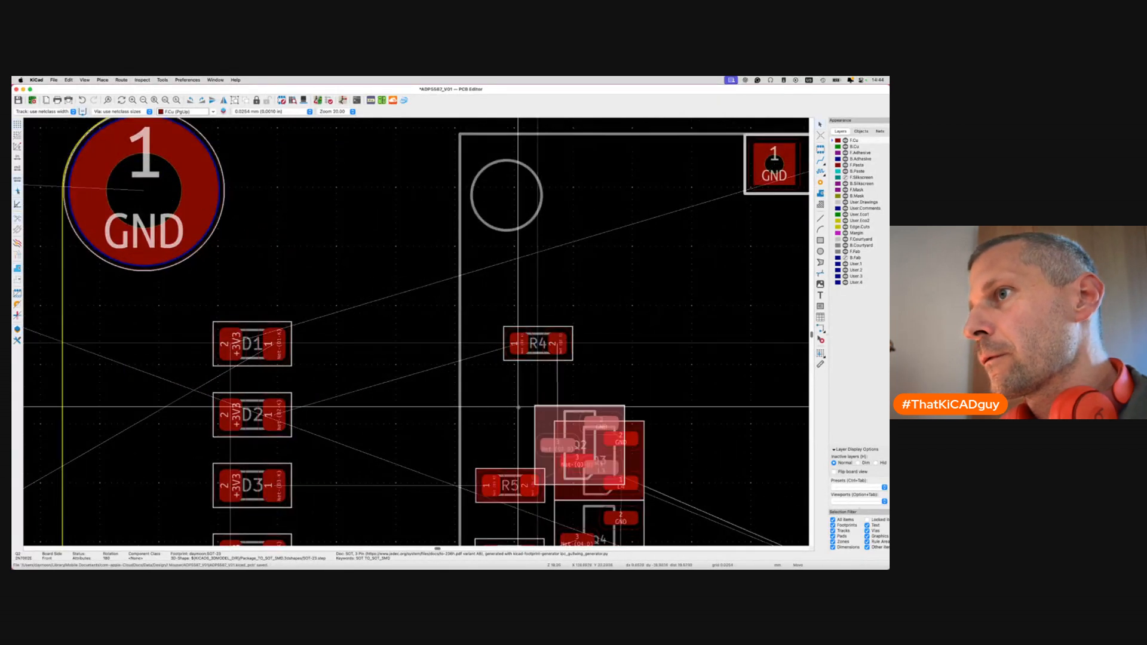
key(Escape)
key(Escape)
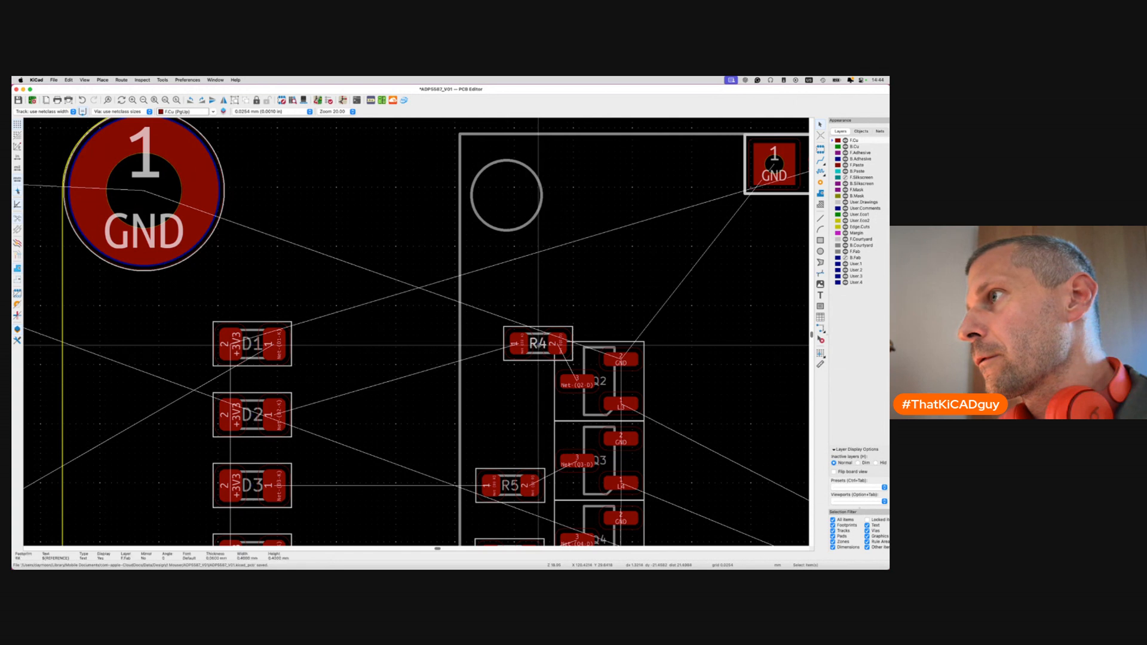
click(538, 351)
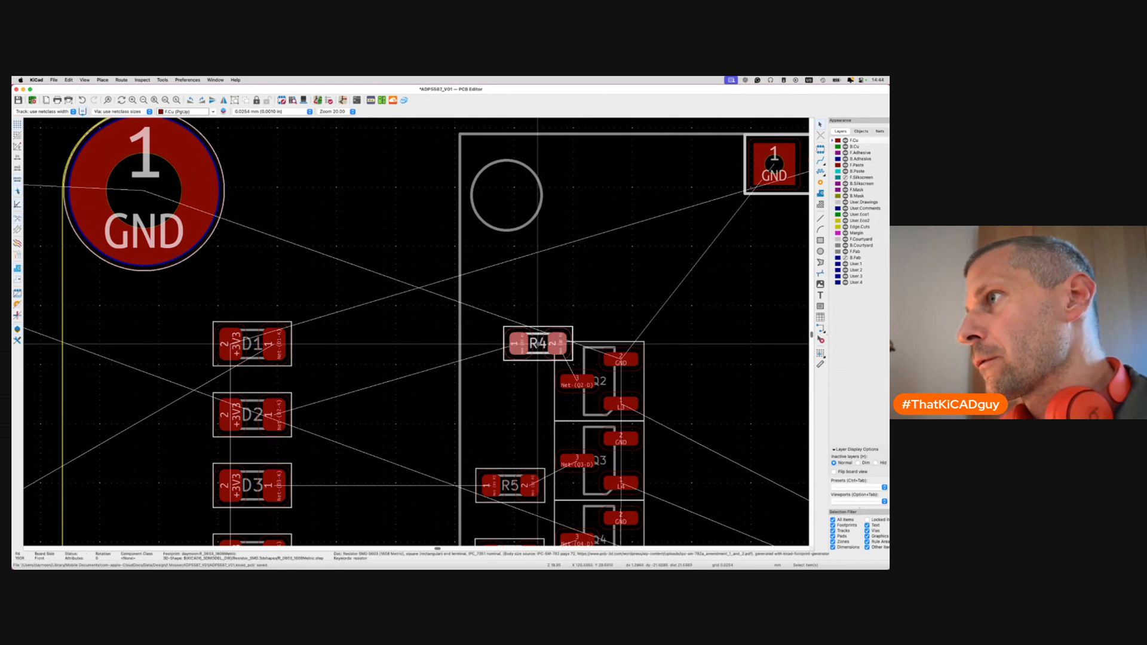
key(m)
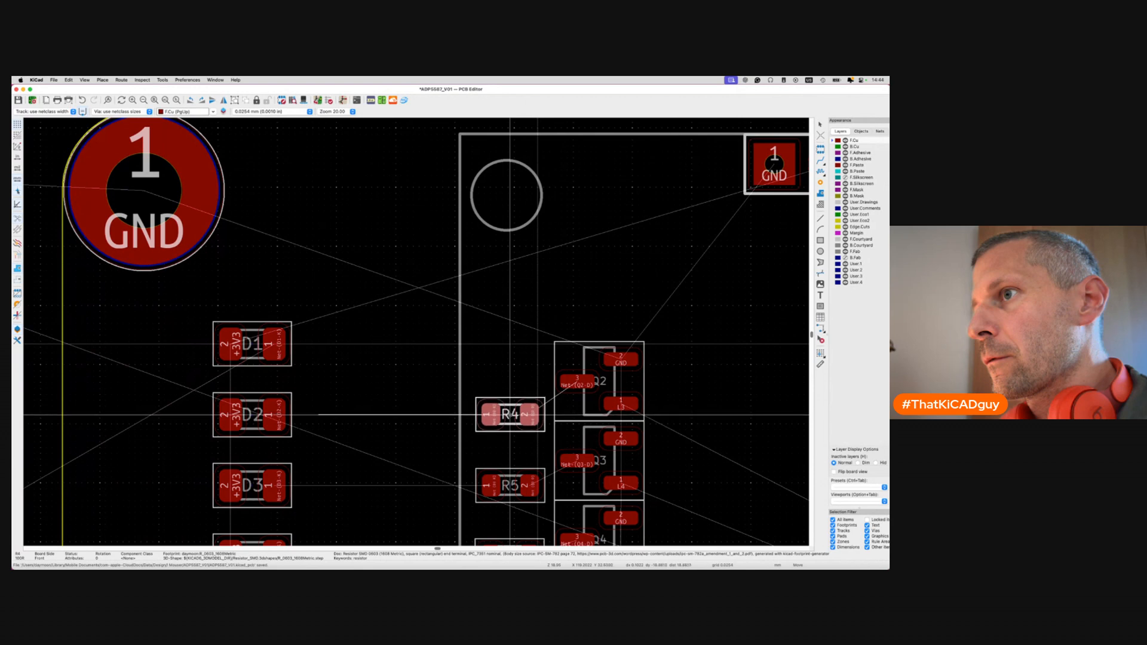
click(509, 414)
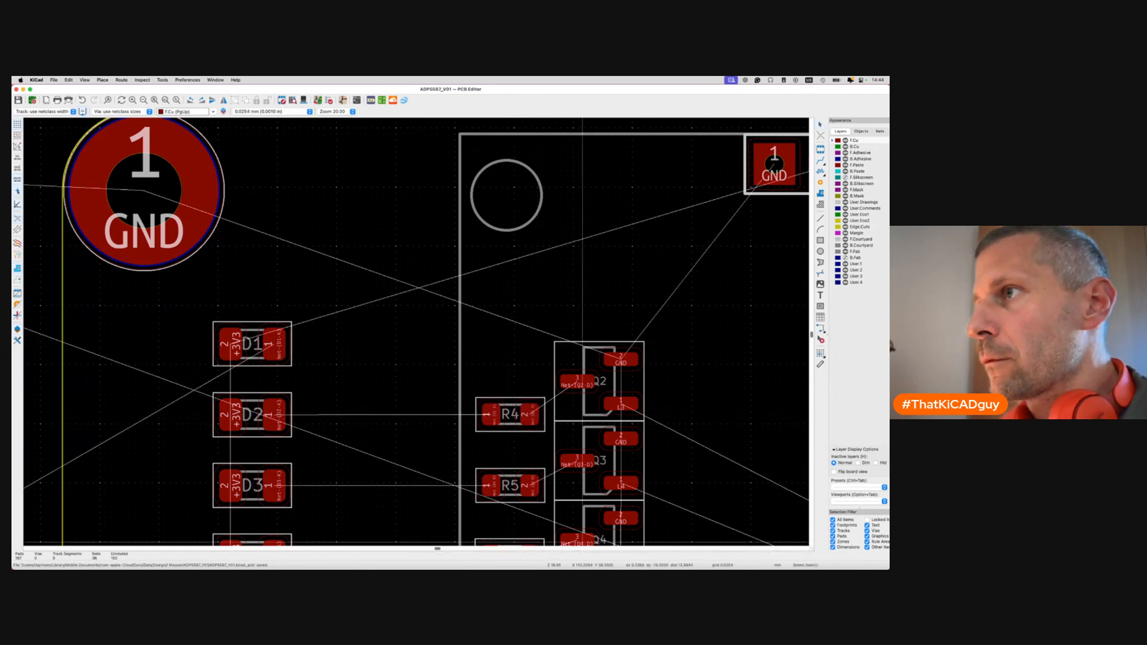
Place Q1 at the top of the transistor column.
scroll(395, 359, down, 5)
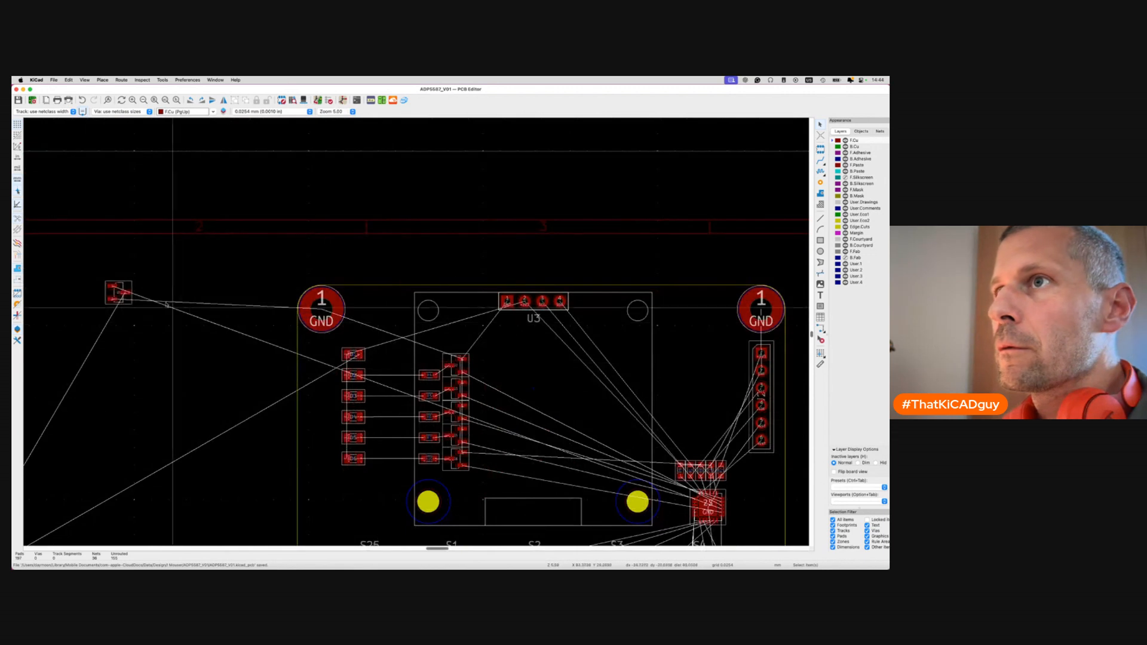
key(m)
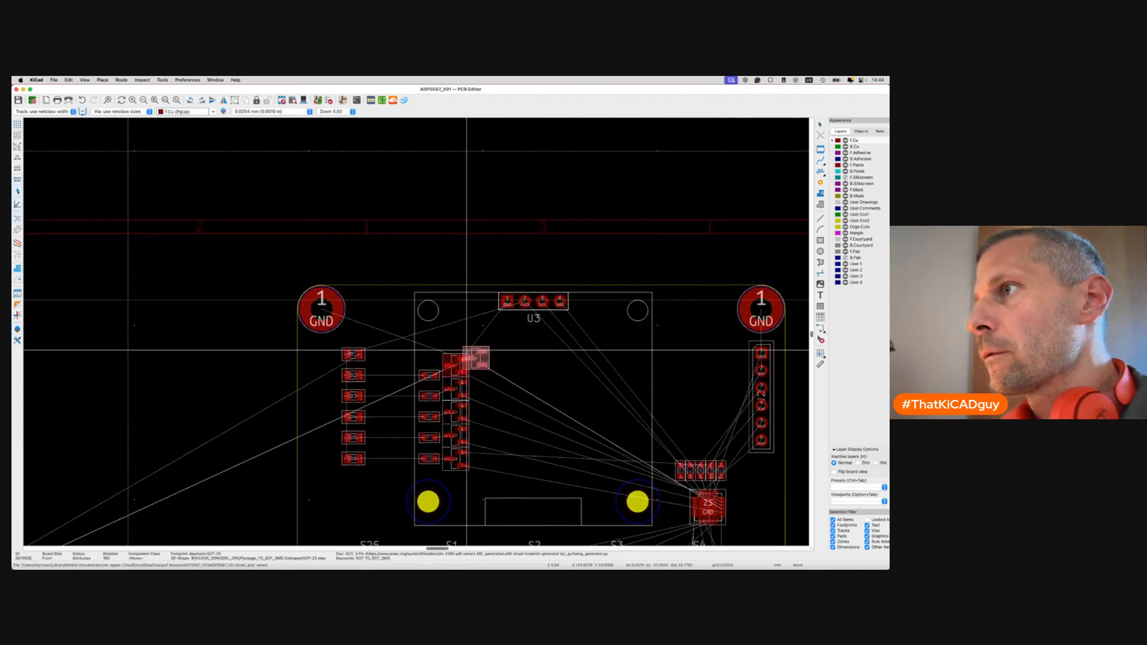
scroll(440, 333, up, 3)
click(453, 335)
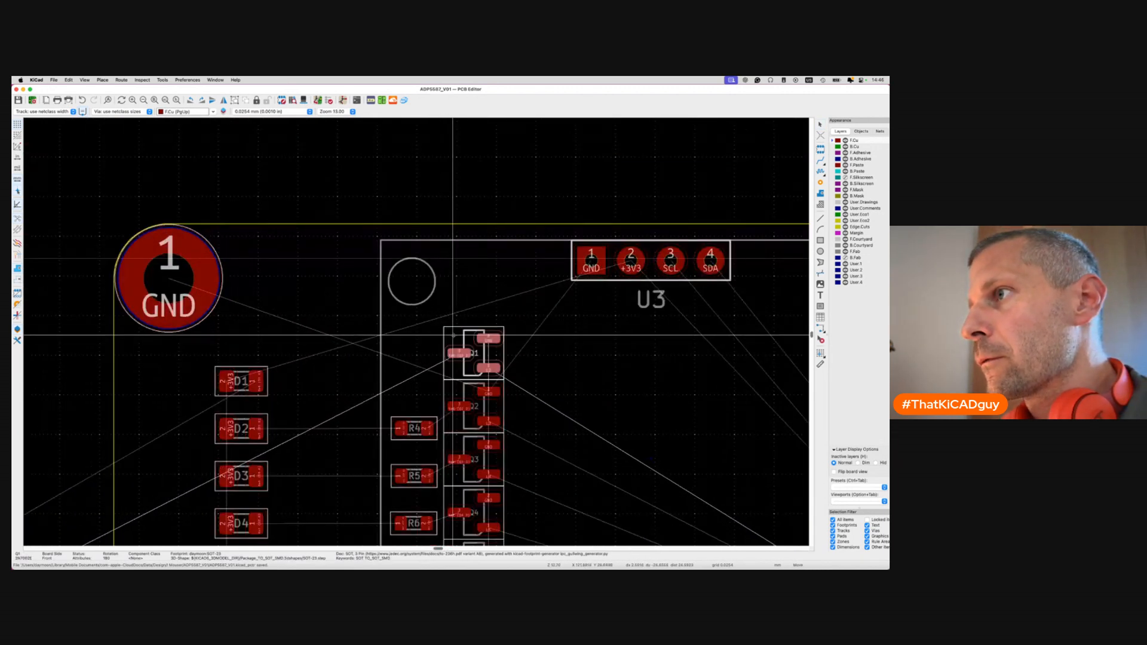
scroll(453, 336, down, 7)
scroll(453, 335, left, 10)
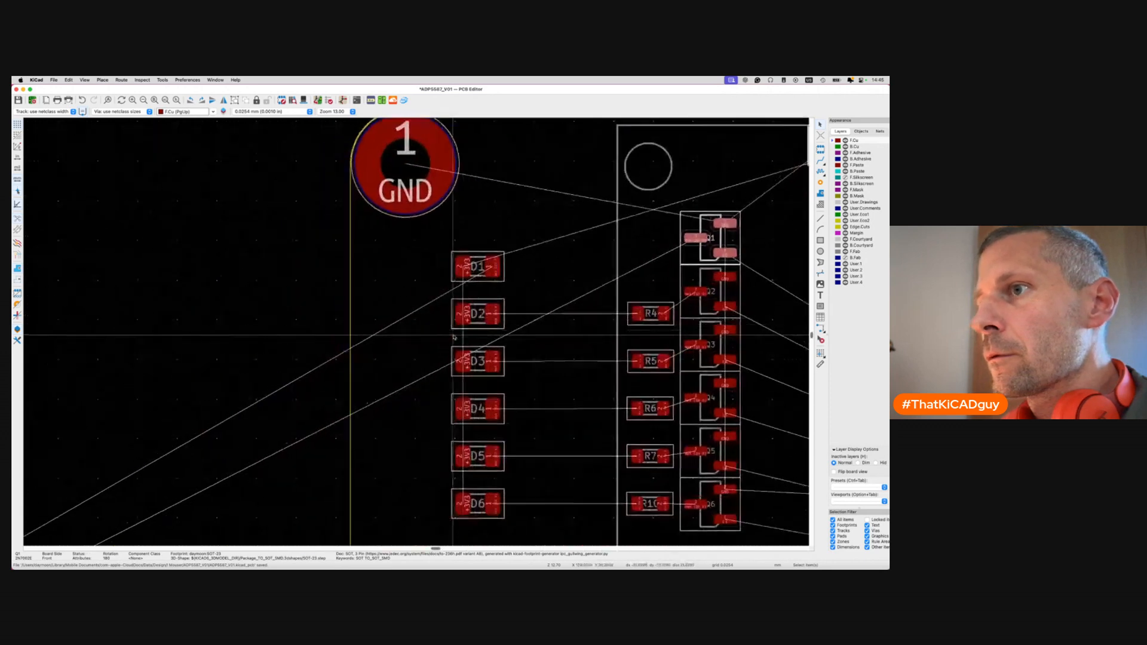
scroll(235, 405, down, 8)
scroll(235, 404, left, 15)
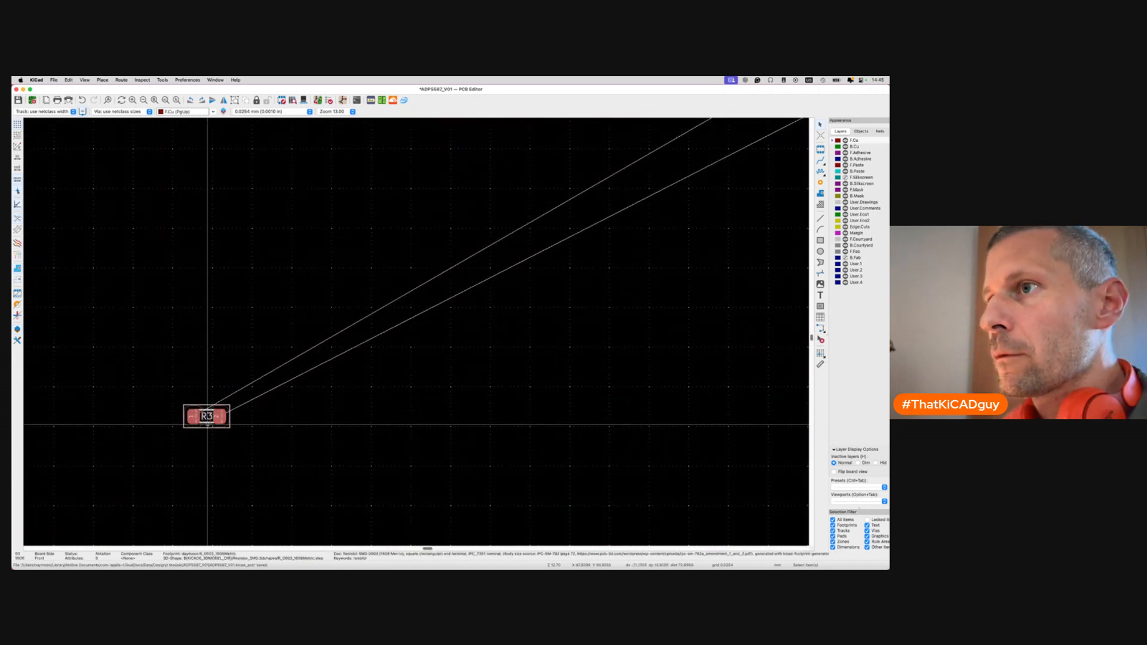
Move R3 up so it sits level with transistor Q1.
scroll(207, 417, right, 20)
scroll(206, 416, up, 9)
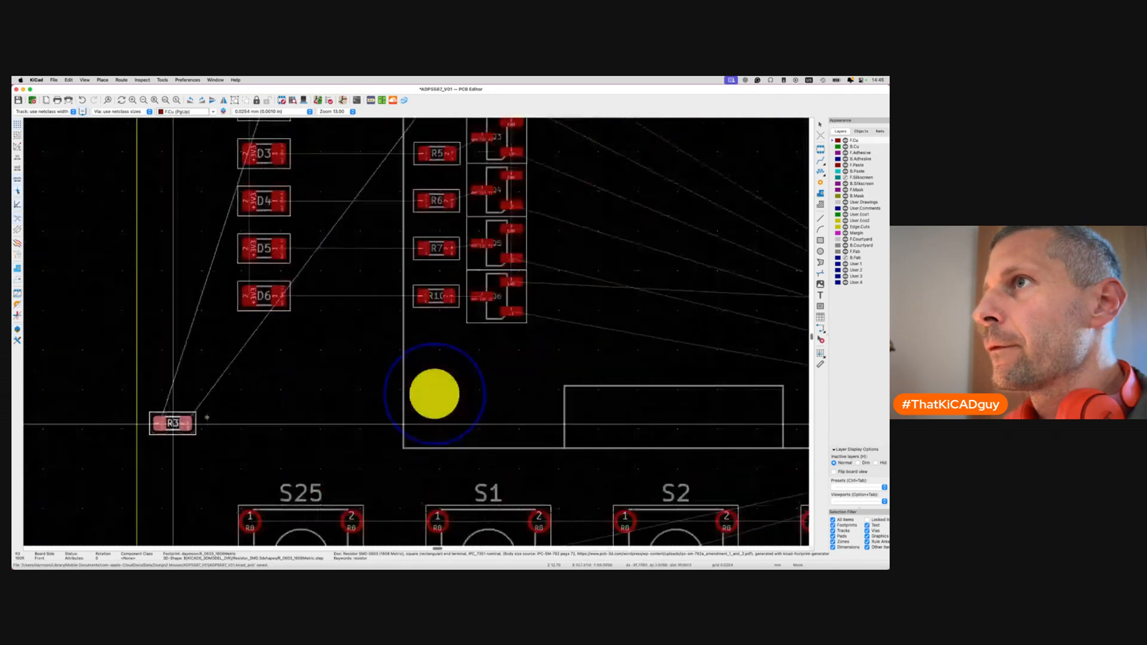
scroll(205, 414, left, 6)
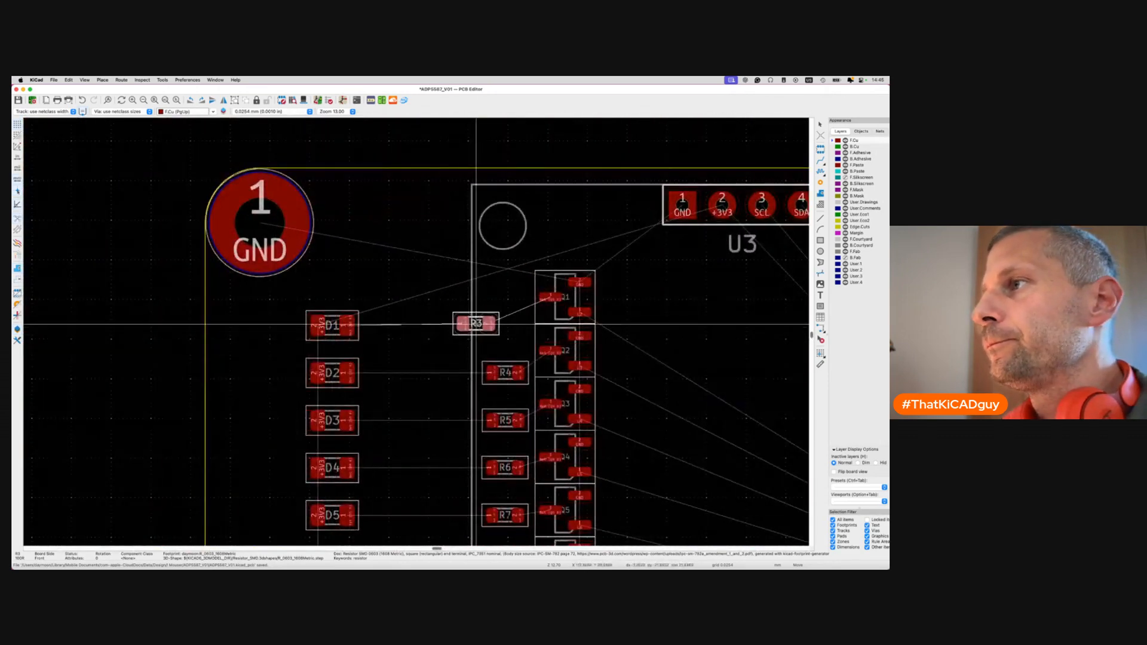
scroll(474, 323, up, 3)
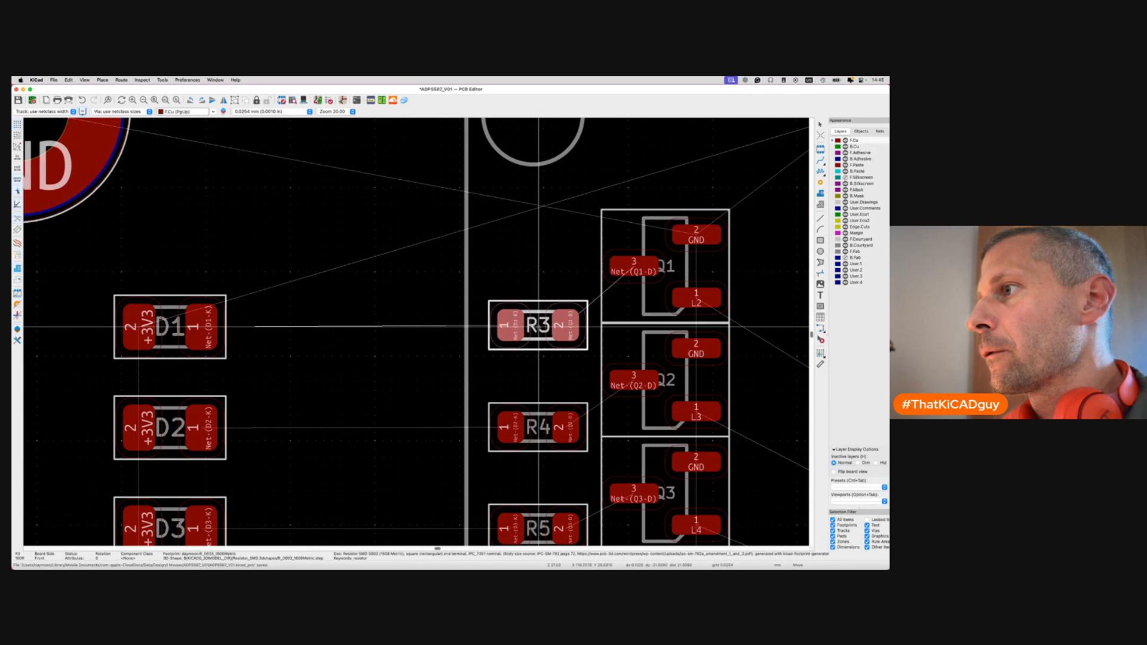
click(538, 326)
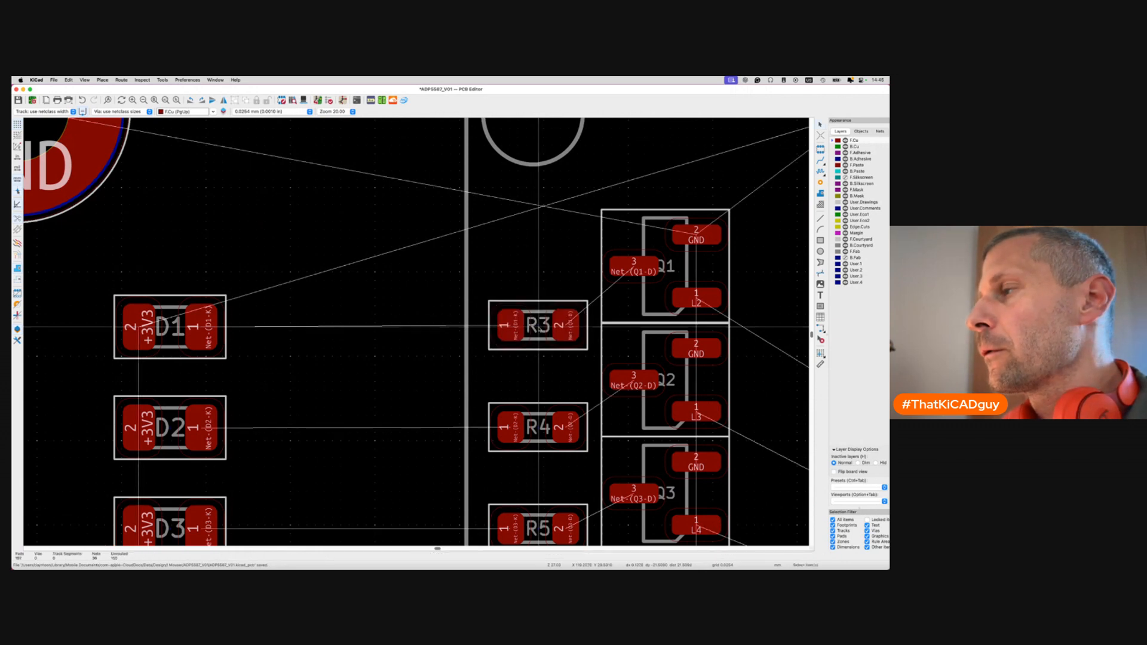
scroll(539, 325, down, 5)
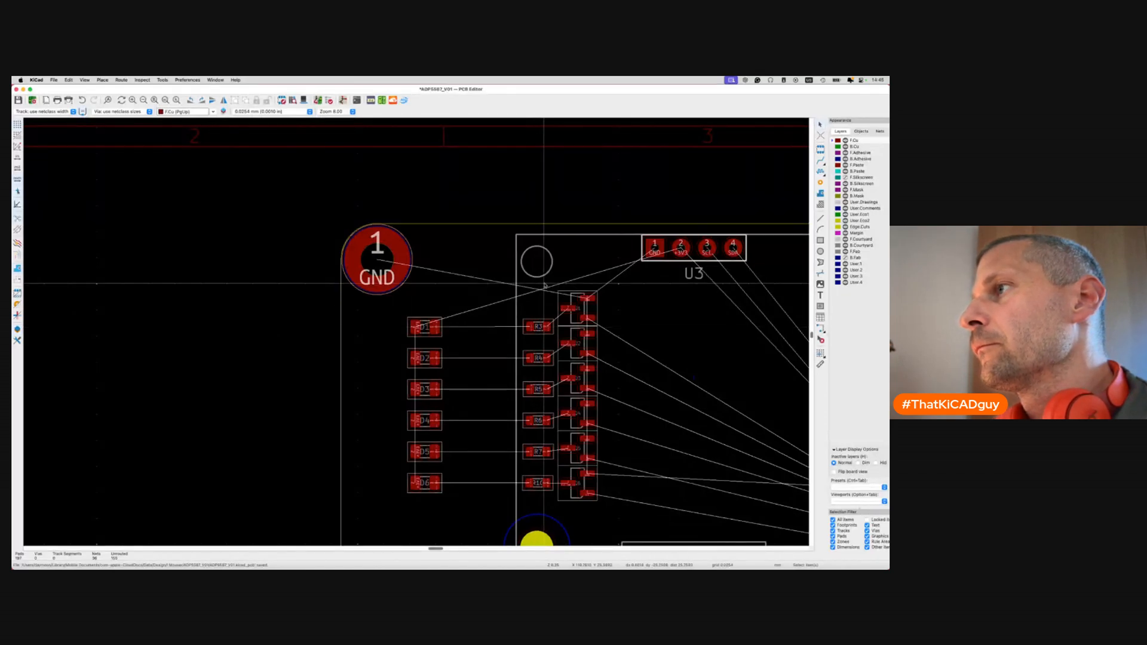
scroll(541, 327, up, 3)
scroll(543, 328, up, 2)
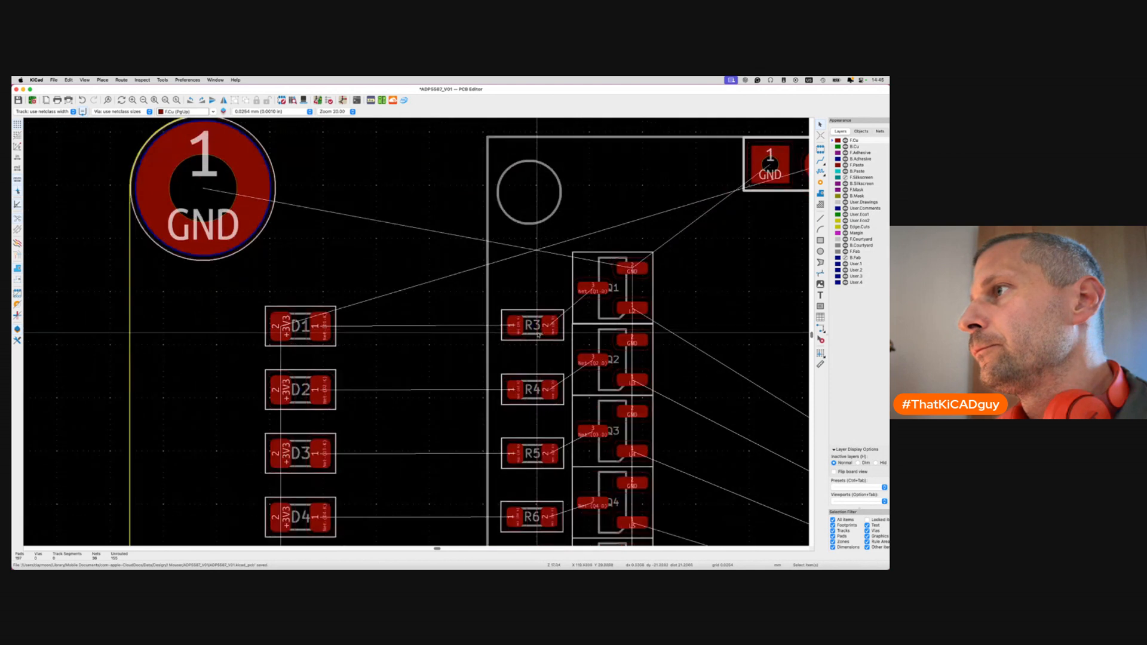
click(533, 325)
drag(533, 326, 533, 289)
click(533, 390)
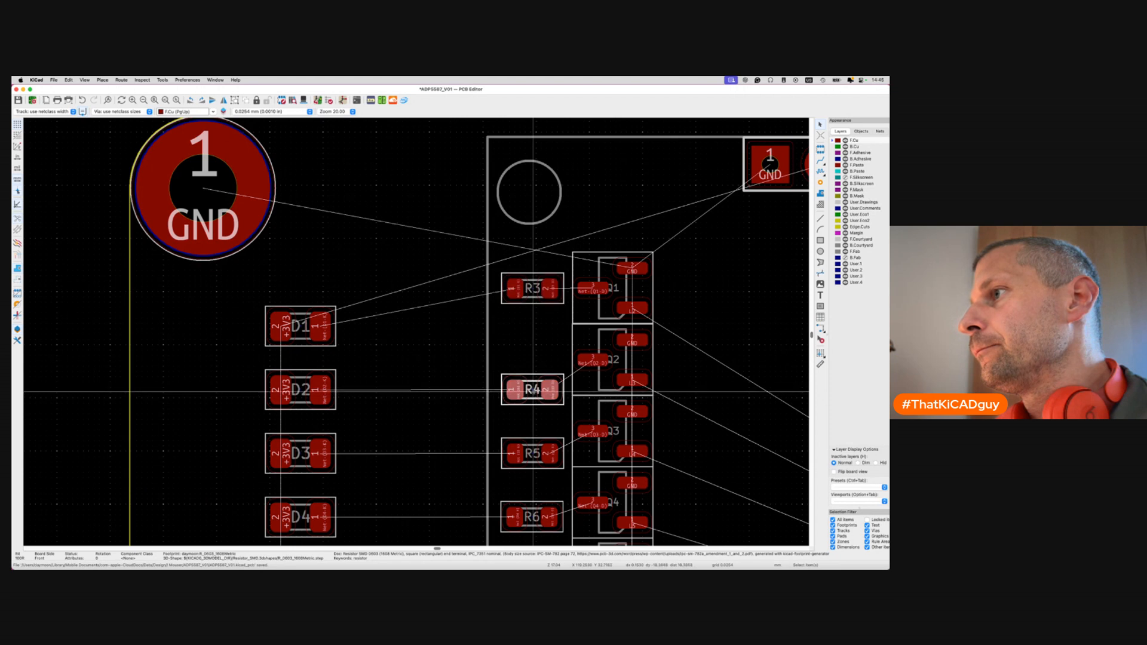
Shift R4 through R7 up level with their transistors and save the board.
drag(533, 389, 533, 359)
drag(532, 458, 532, 435)
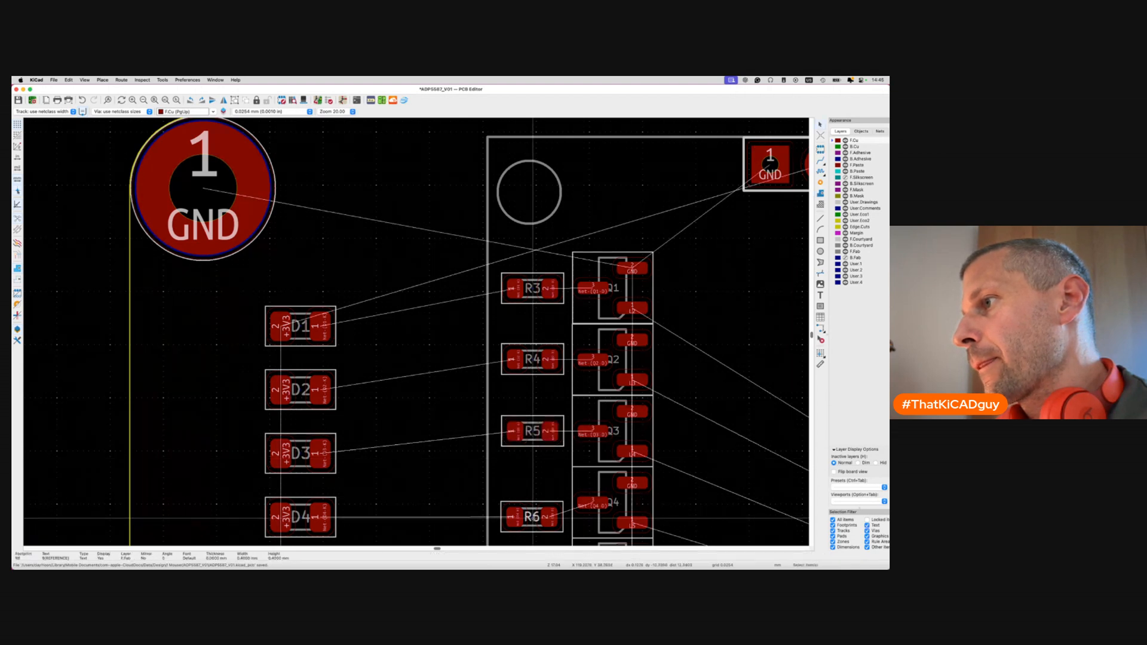
click(533, 519)
drag(533, 519, 536, 500)
scroll(533, 506, down, 3)
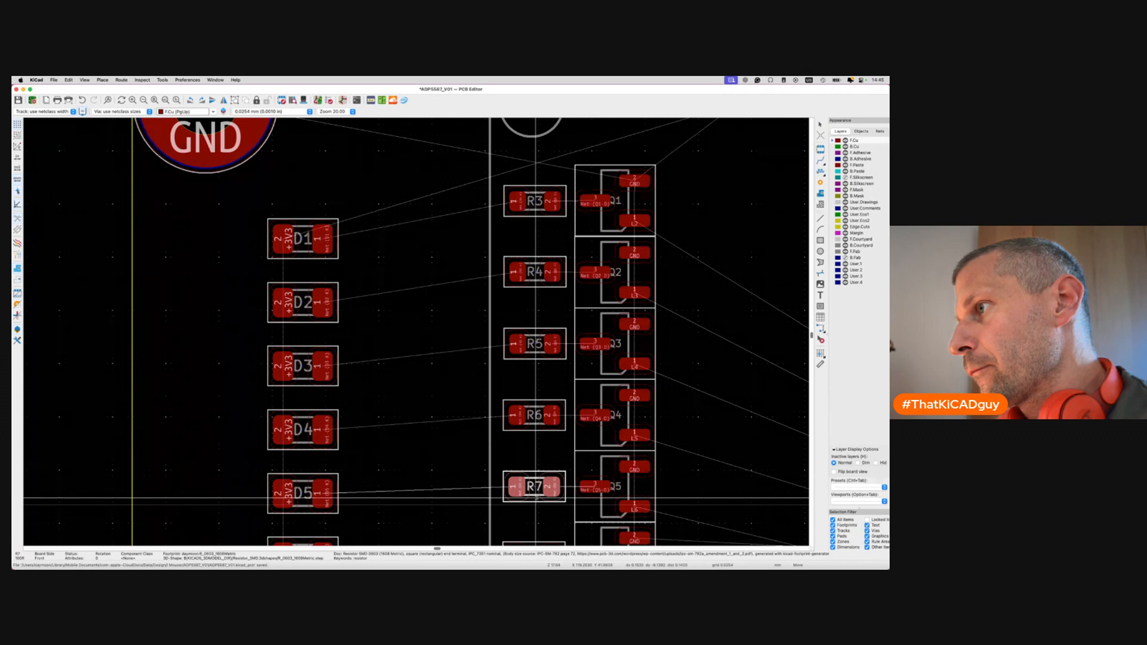
click(536, 498)
key(super+s)
scroll(537, 498, down, 5)
scroll(537, 500, down, 6)
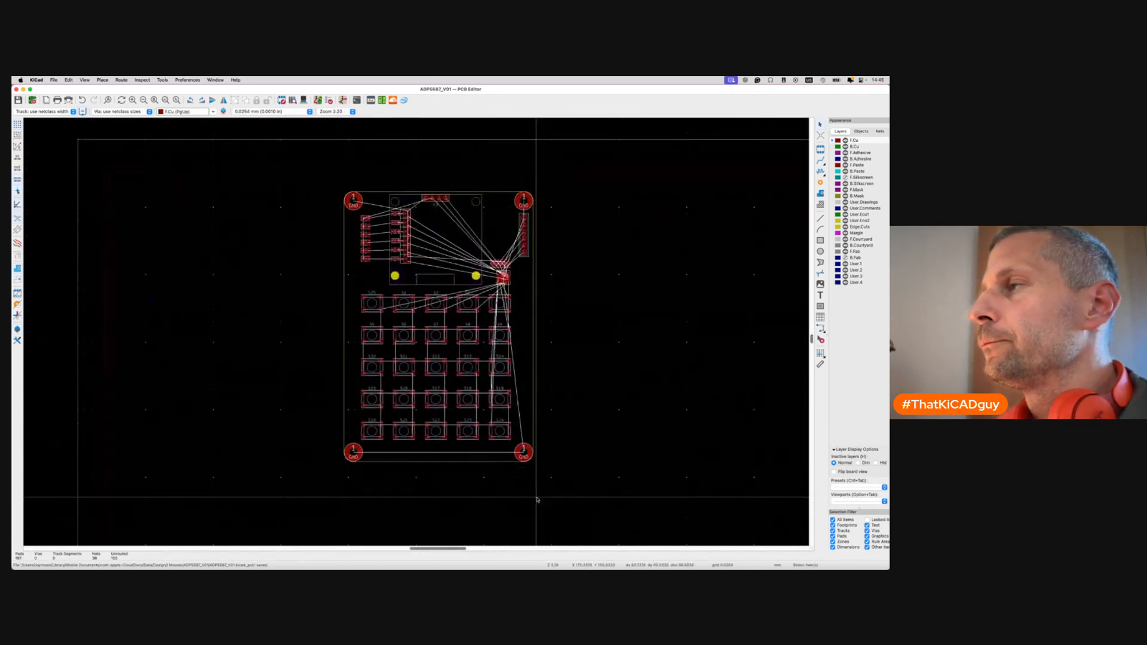
Save, then inspect the board in the 3D viewer, flipping and orbiting it.
scroll(536, 499, down, 1)
key(super+s)
key(alt+3)
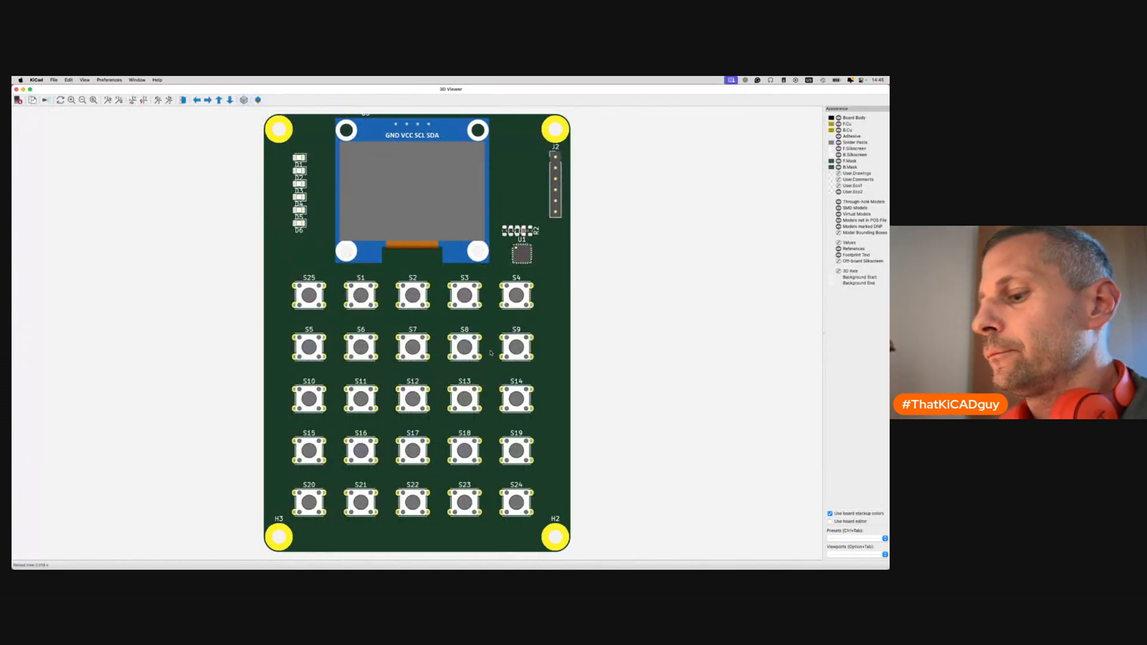
key(f)
key(f)
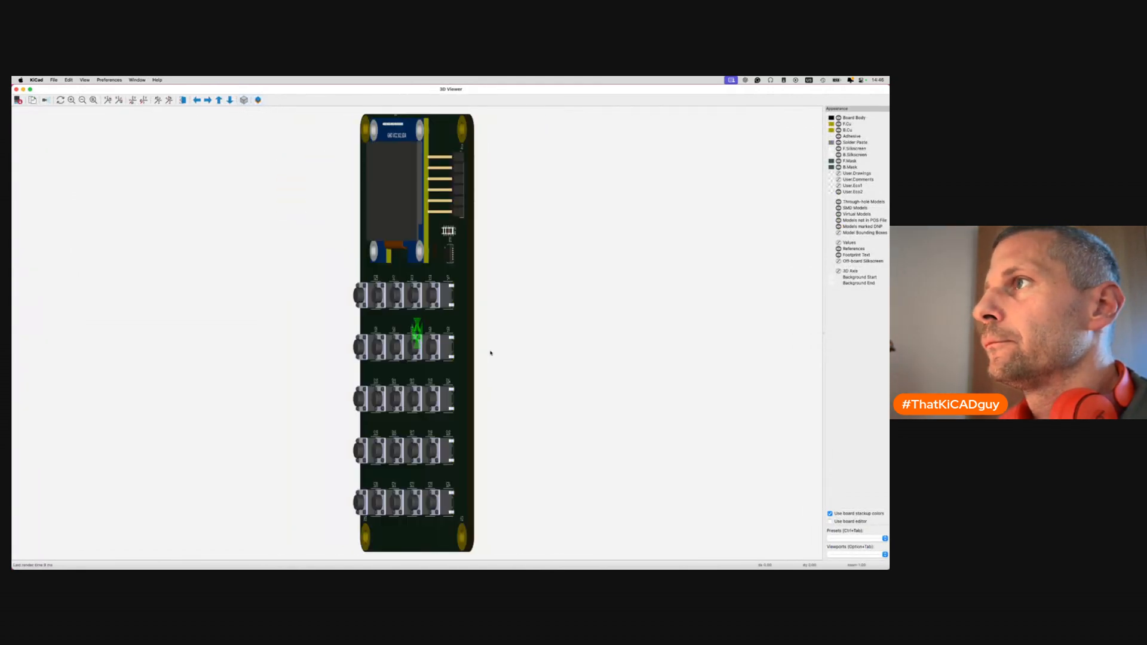
scroll(490, 384, down, 4)
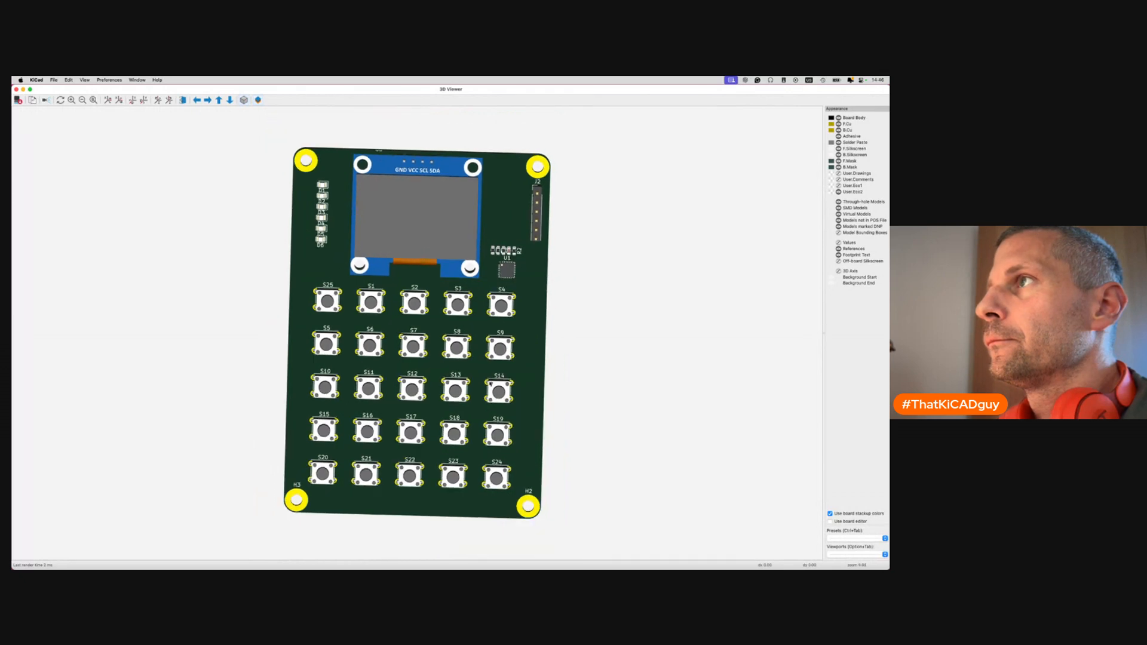
drag(490, 384, 599, 289)
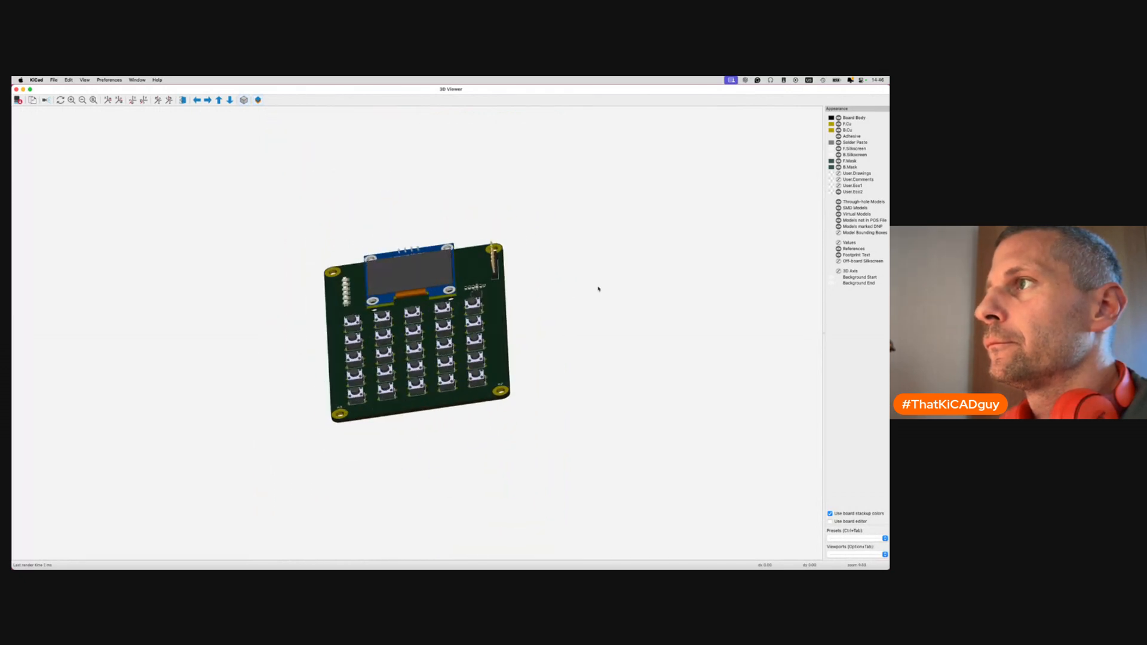
drag(491, 320, 477, 434)
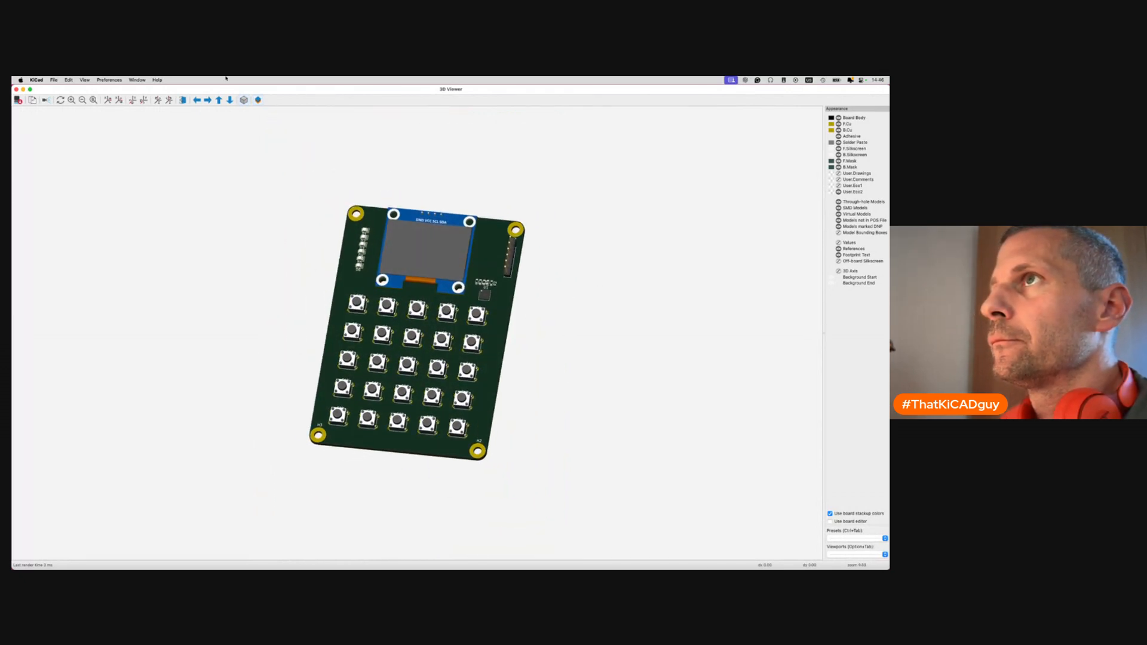
scroll(373, 328, up, 5)
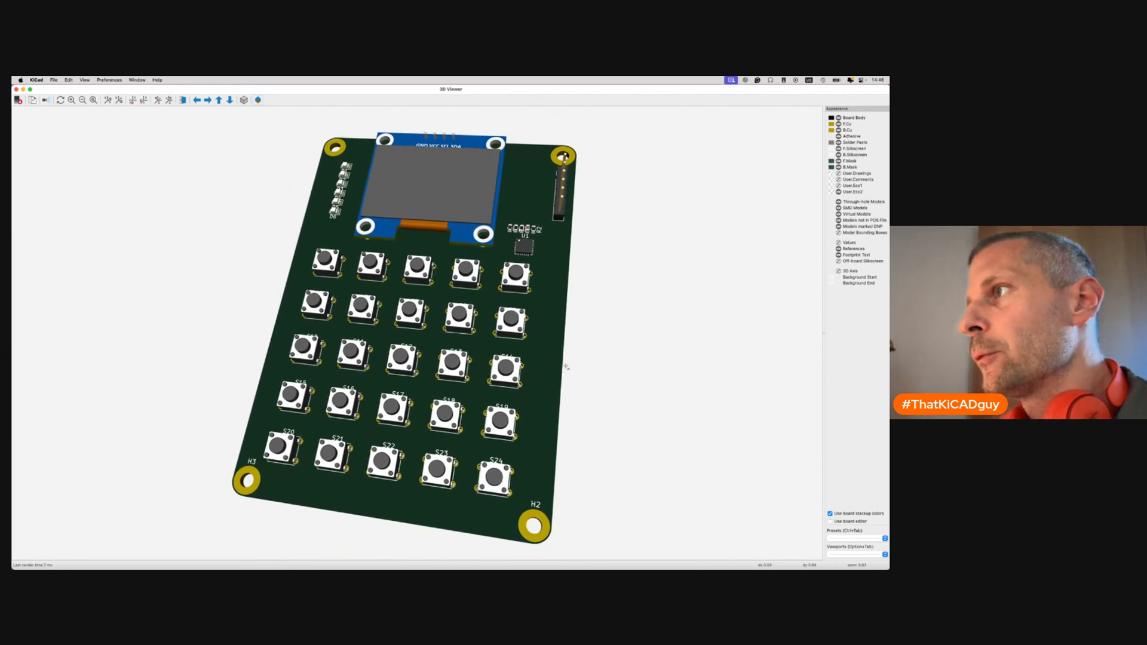
key(super+w)
Make F.Silkscreen the working layer.
click(843, 179)
click(845, 177)
scroll(626, 294, down, 3)
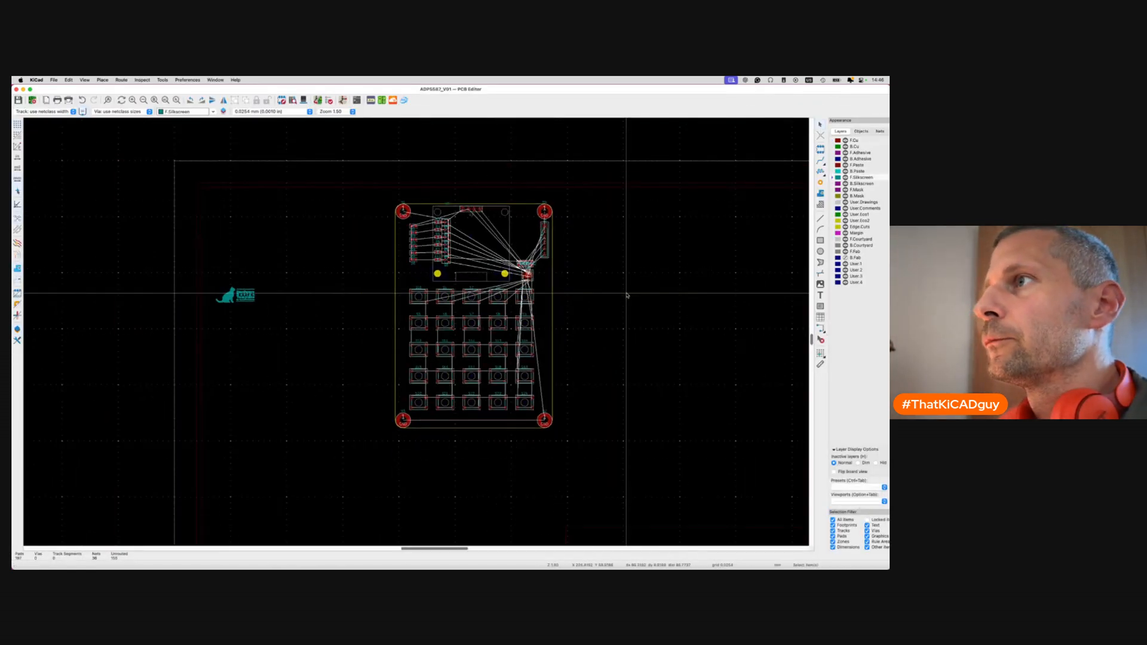
Move the cat logo onto the board's top right beside J2, rotated 90°.
click(302, 294)
drag(303, 295, 413, 343)
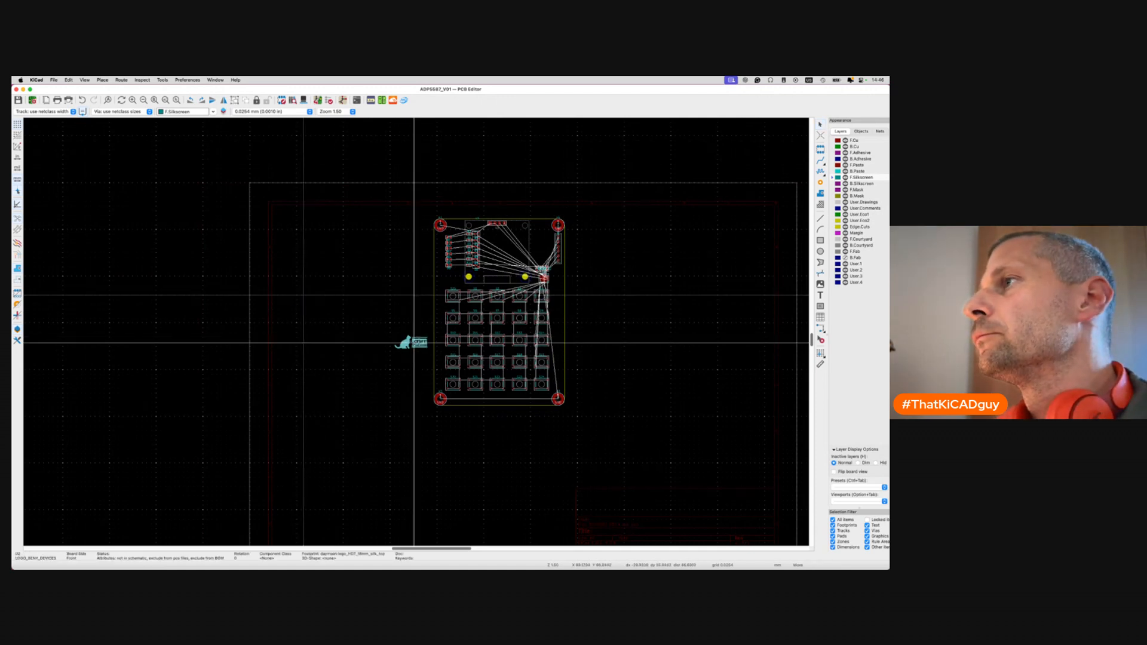
scroll(530, 248, up, 5)
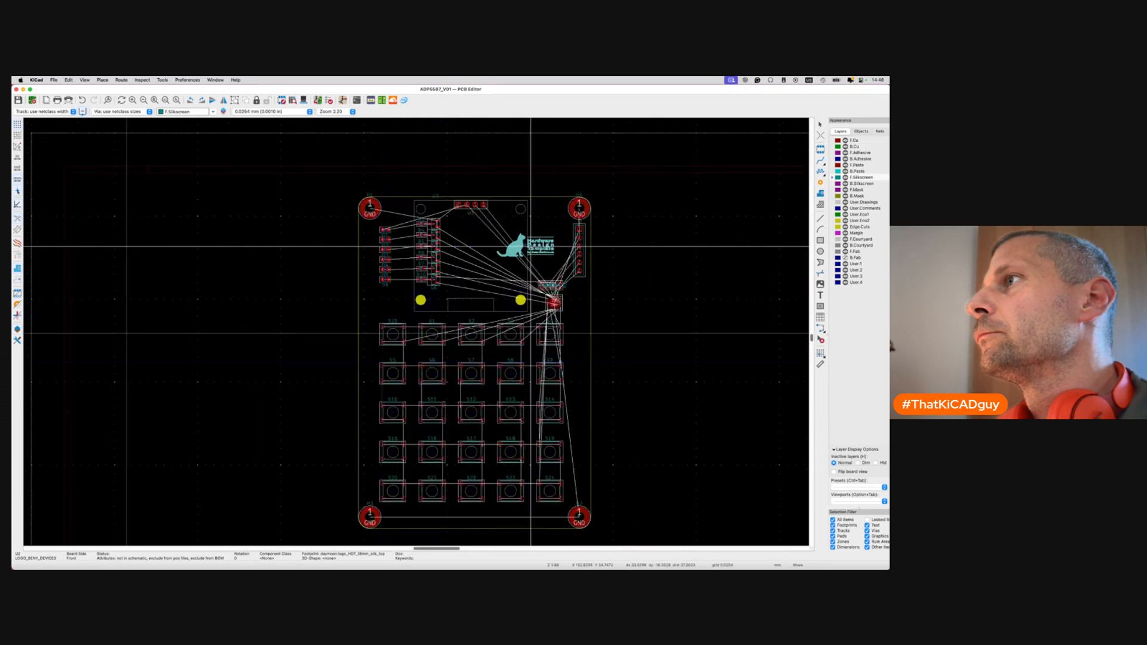
key(r)
key(r)
key(r)
key(r)
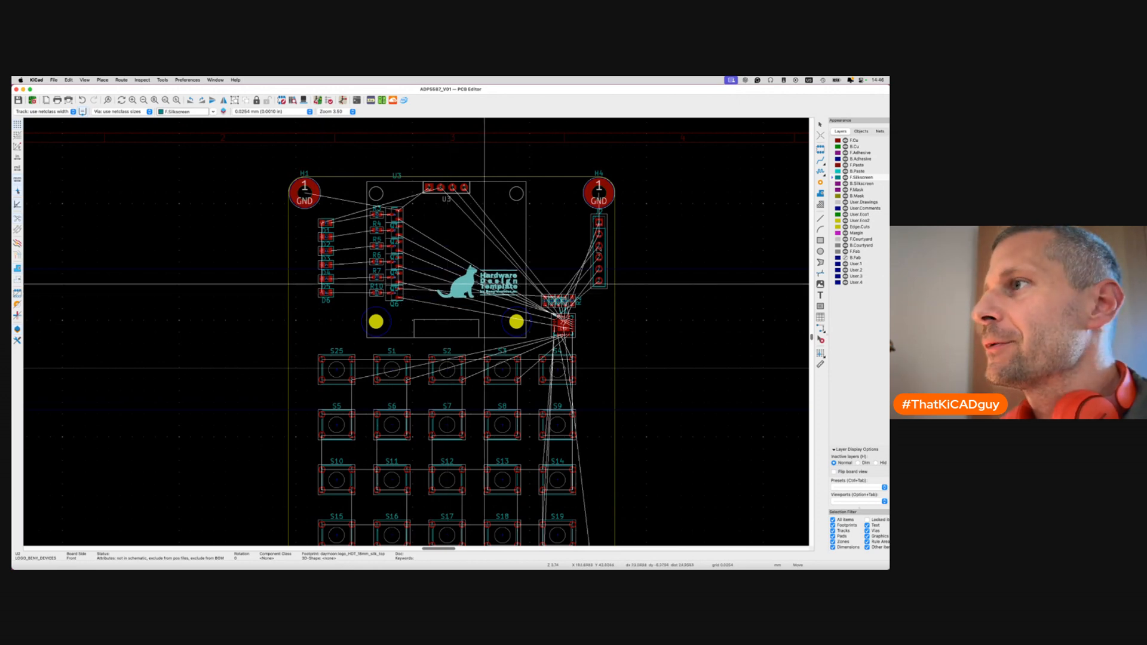
scroll(484, 283, down, 5)
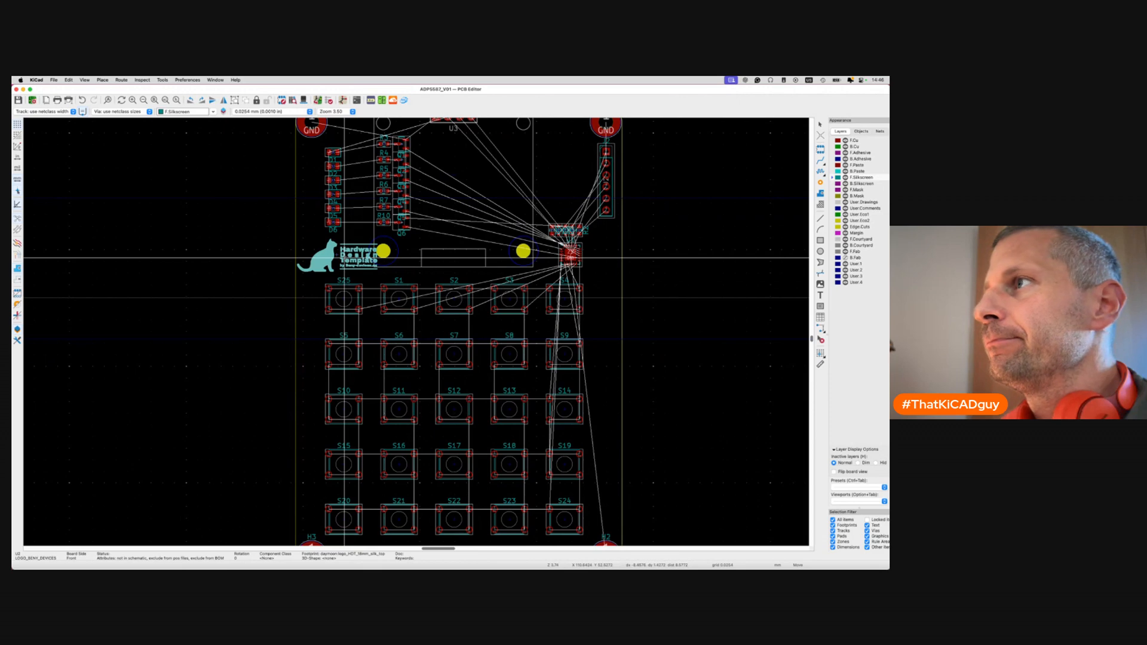
scroll(485, 251, up, 5)
scroll(486, 251, left, 4)
key(r)
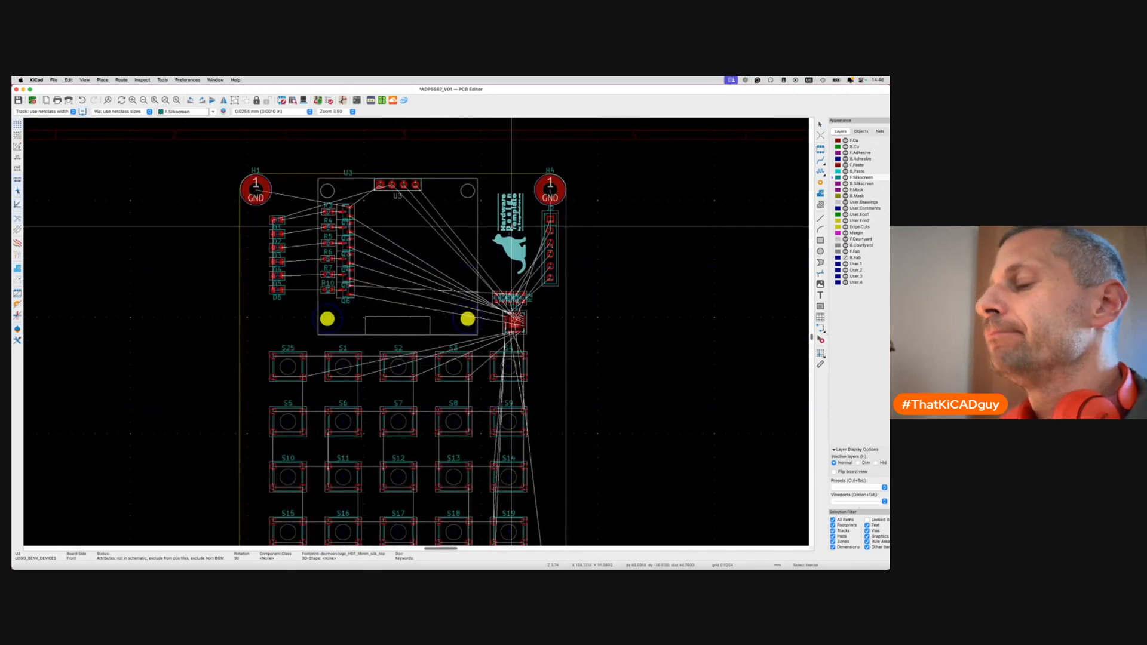
Check the logo placement in the 3D viewer, orbiting the board, then close it.
key(alt+3)
drag(595, 303, 630, 360)
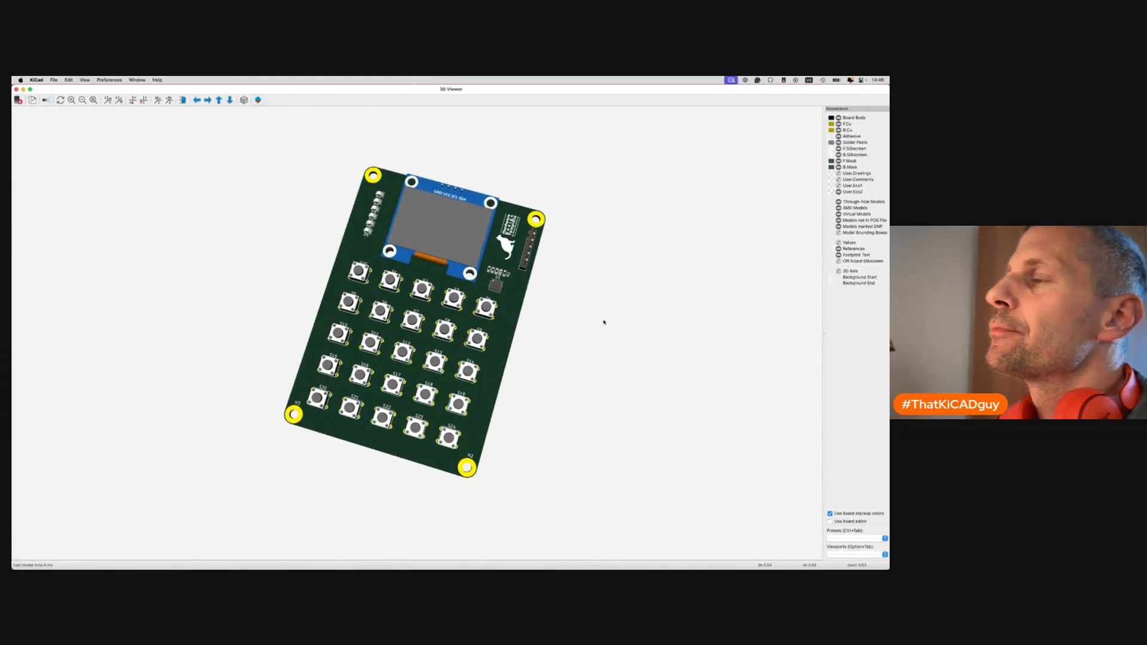
scroll(603, 322, down, 3)
drag(599, 325, 493, 368)
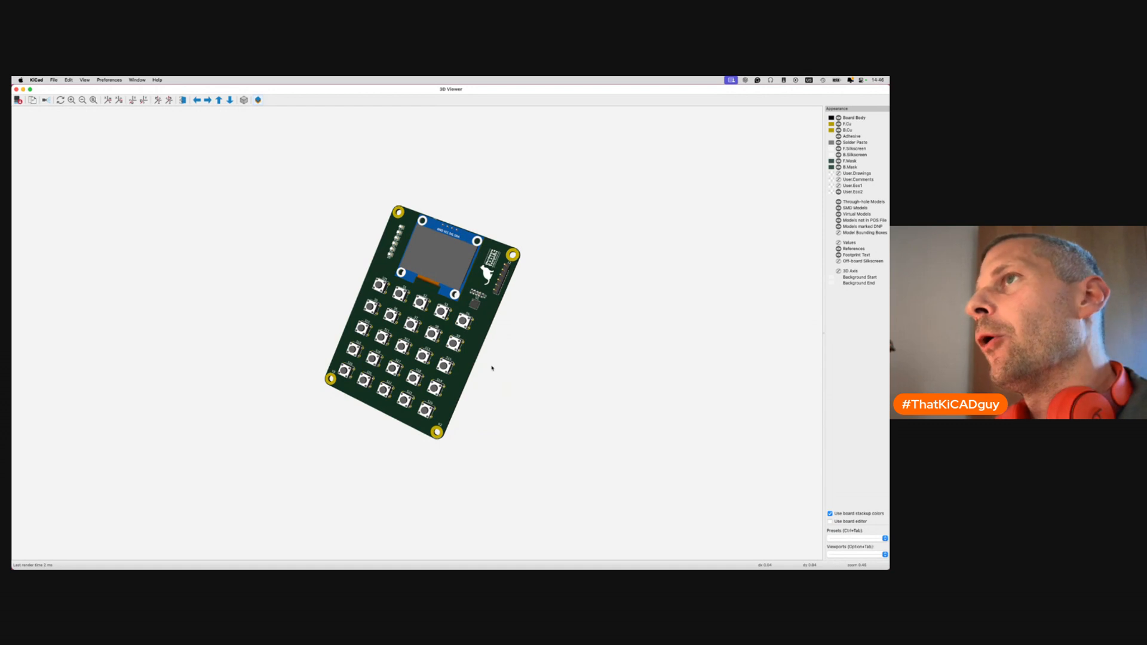
scroll(429, 319, up, 3)
drag(469, 298, 561, 289)
scroll(404, 351, up, 3)
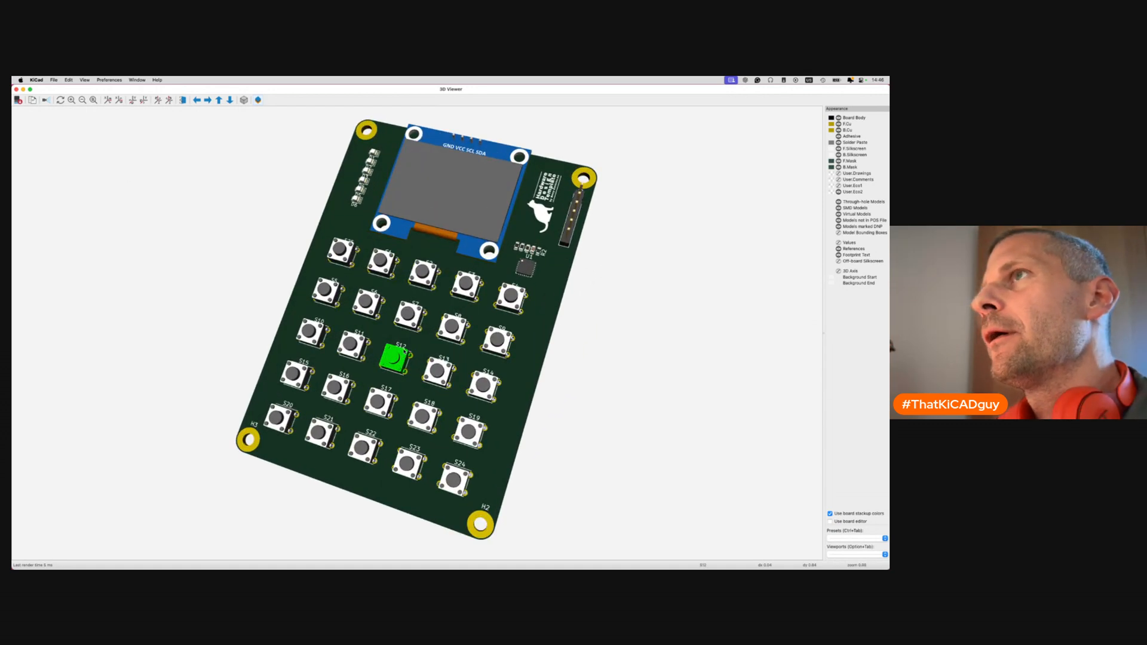
click(16, 89)
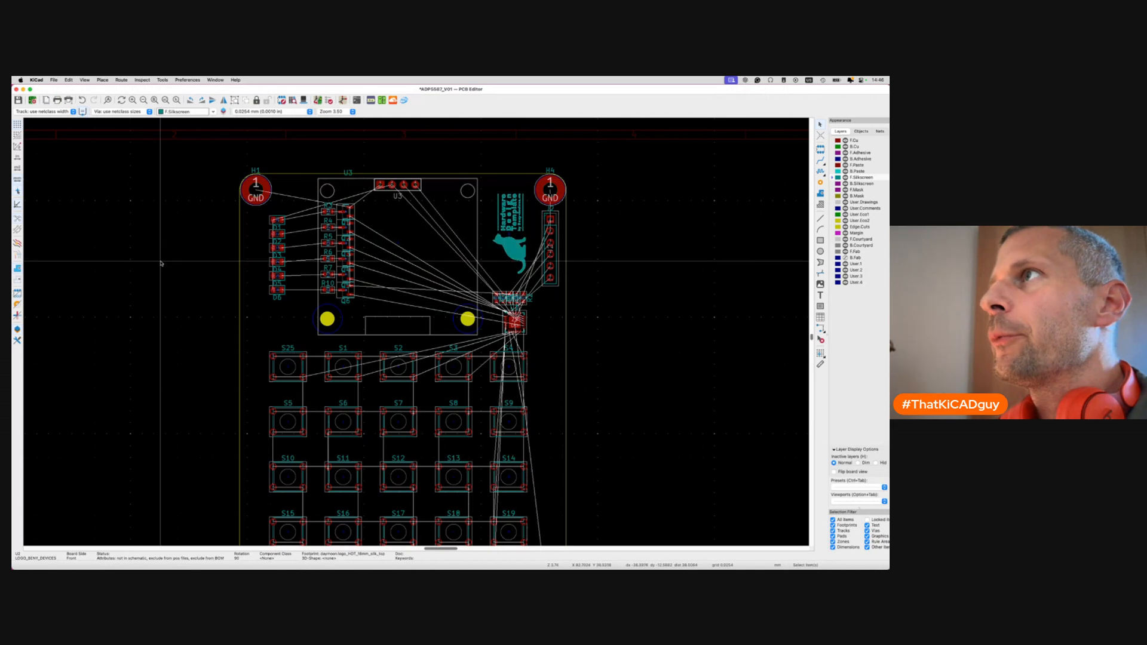
Make F.Cu the working layer and hide footprint values and reference designators.
click(834, 141)
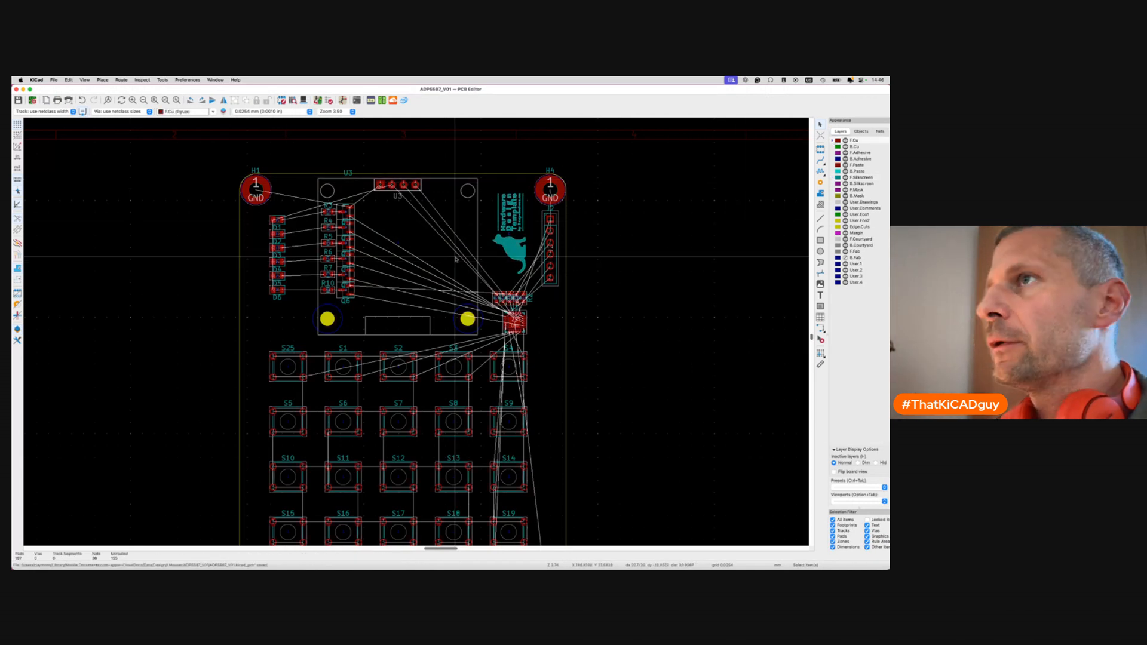
click(861, 132)
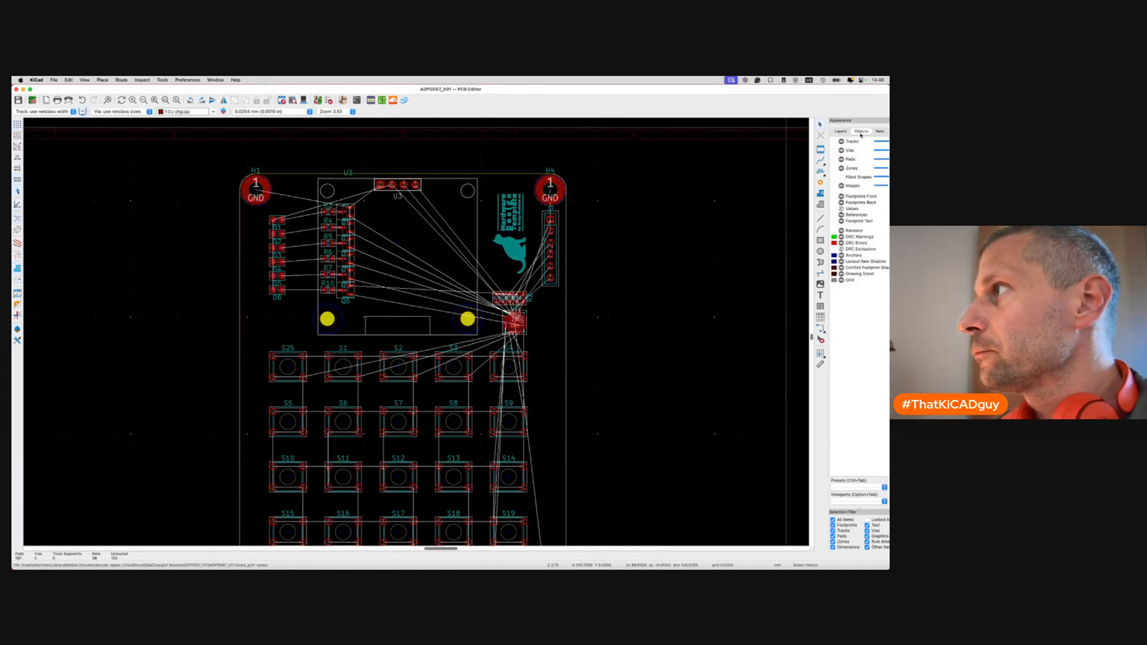
click(842, 208)
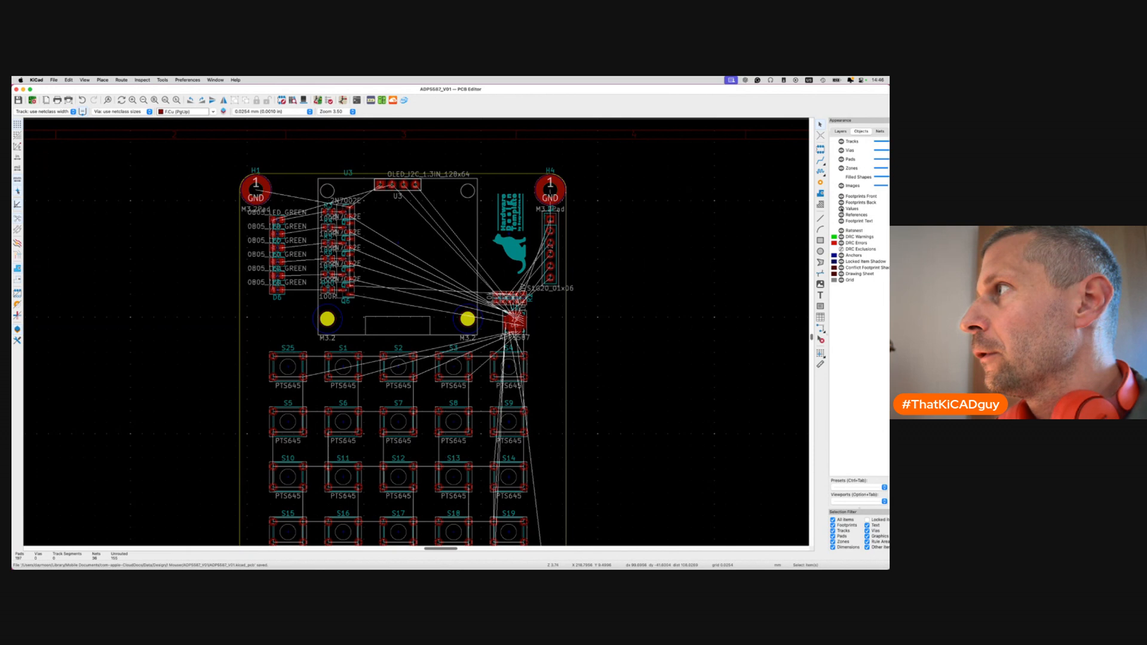
click(842, 209)
click(841, 214)
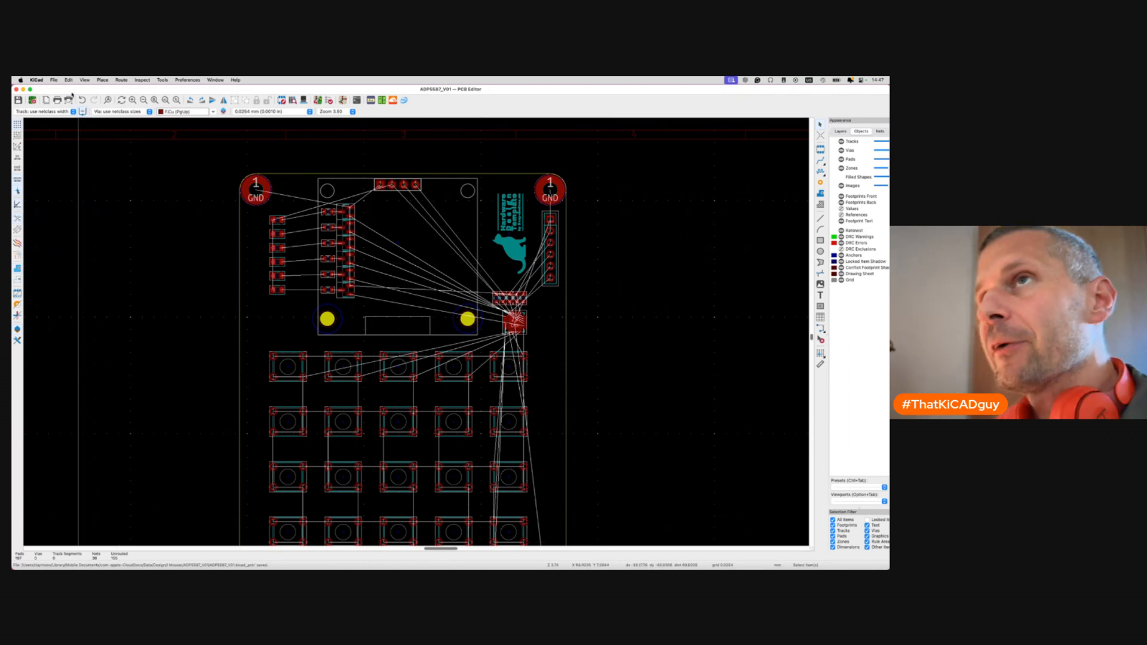
In Board Setup, set the board's copper finish to ENIG.
click(54, 80)
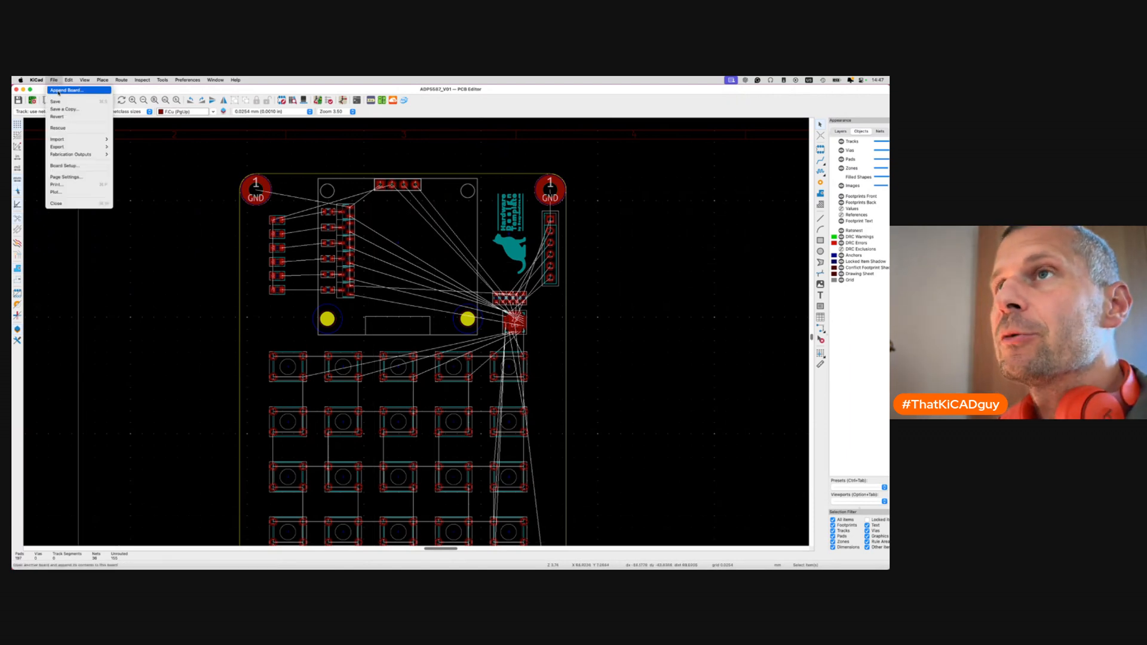
click(65, 166)
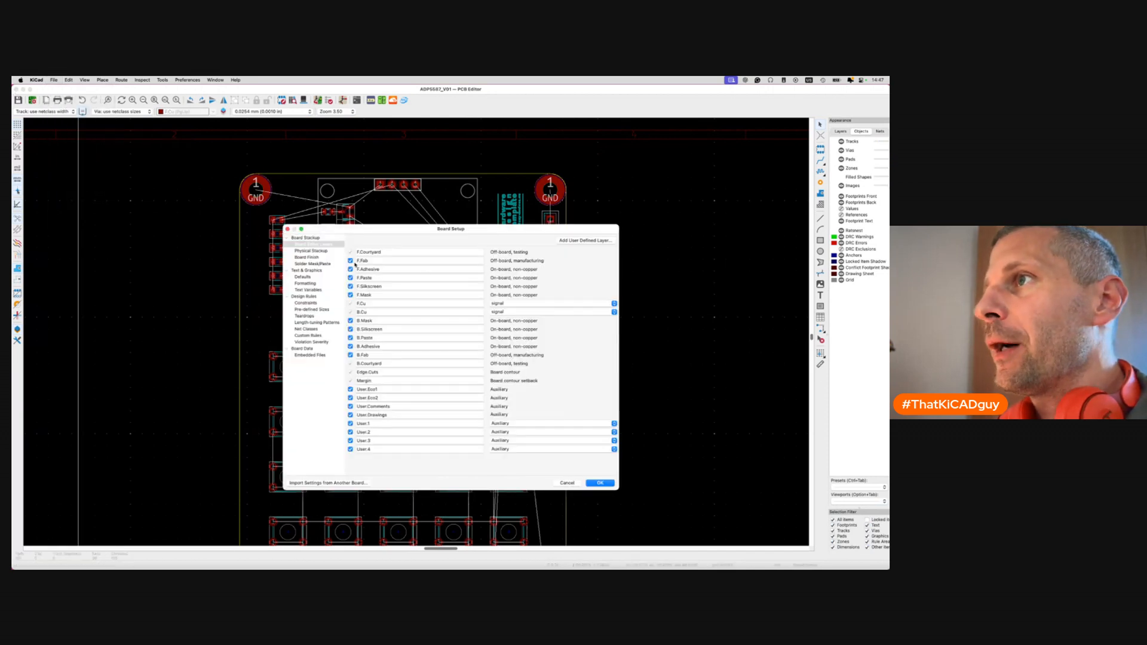
click(316, 251)
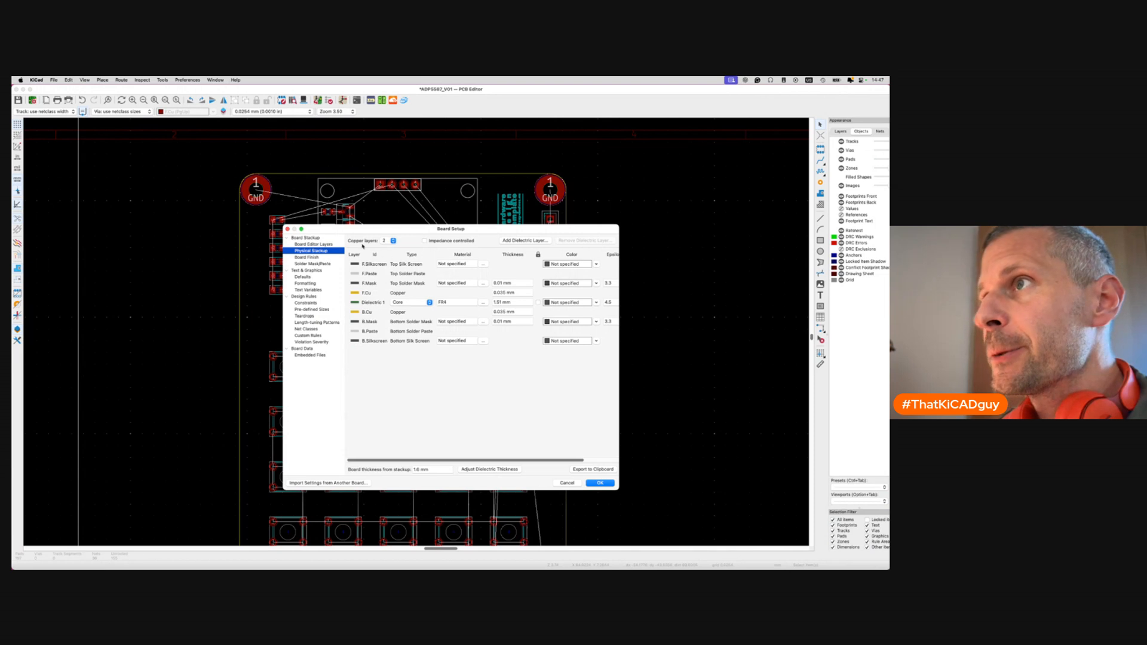
click(316, 257)
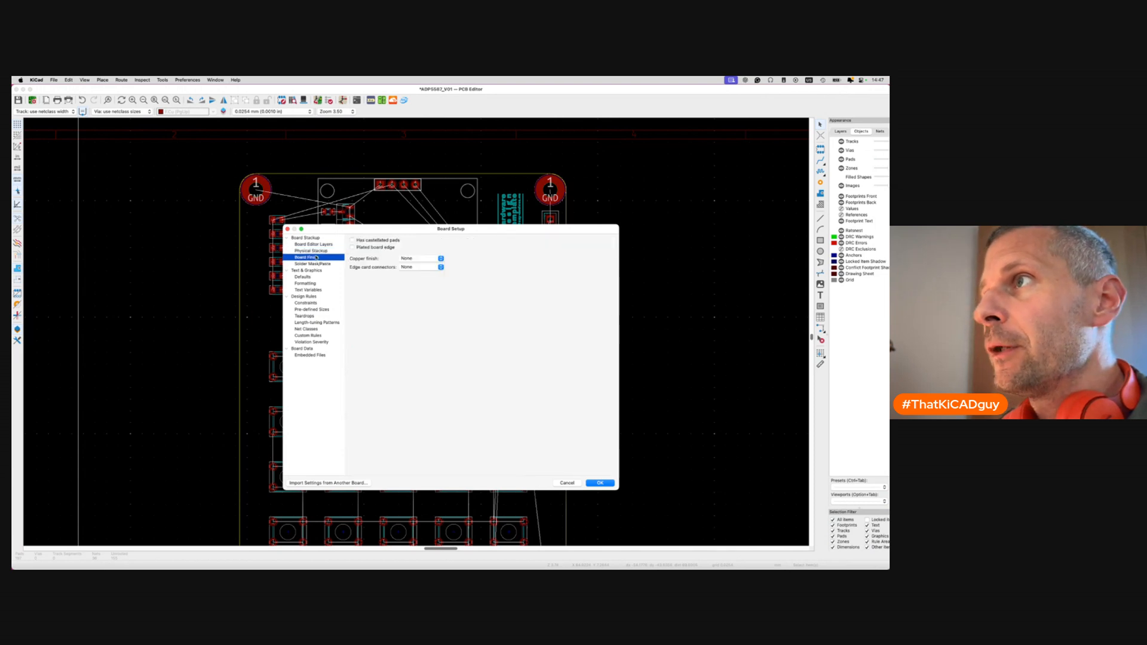
click(416, 259)
click(413, 175)
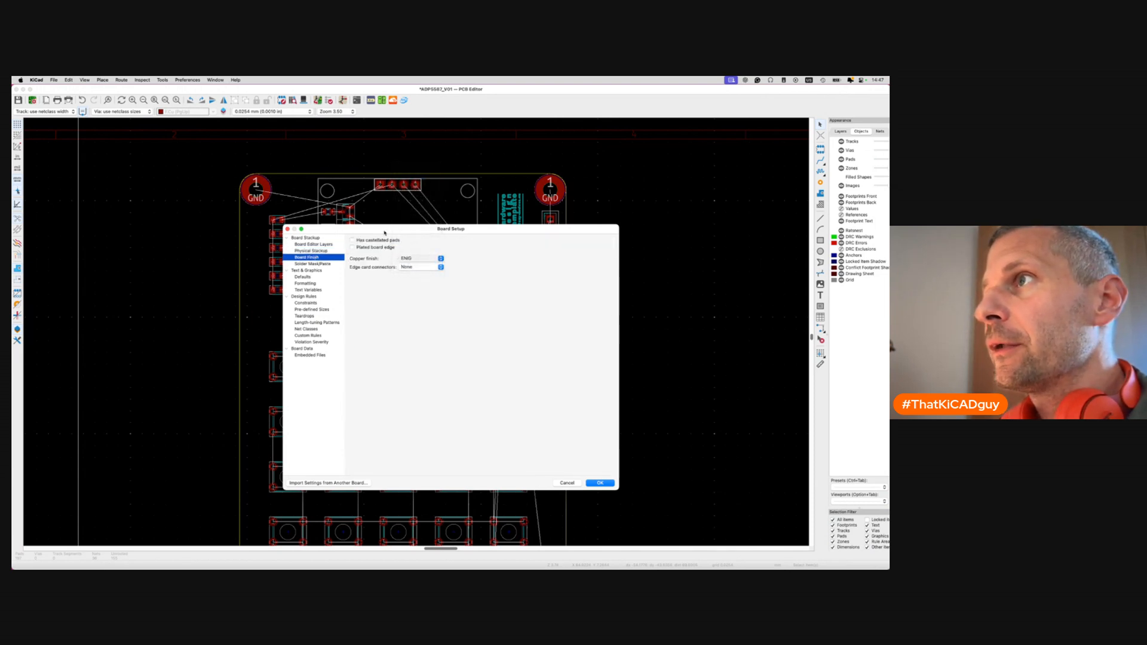
Enter a solder mask expansion value and review the text and graphics defaults and text variables.
click(325, 264)
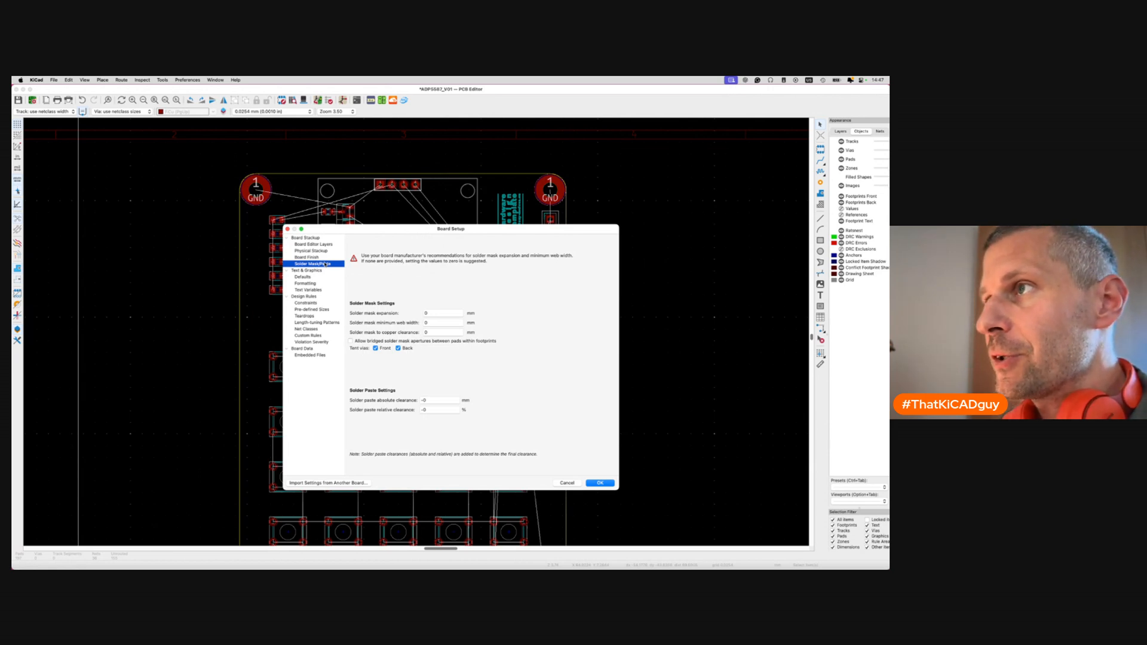
click(439, 313)
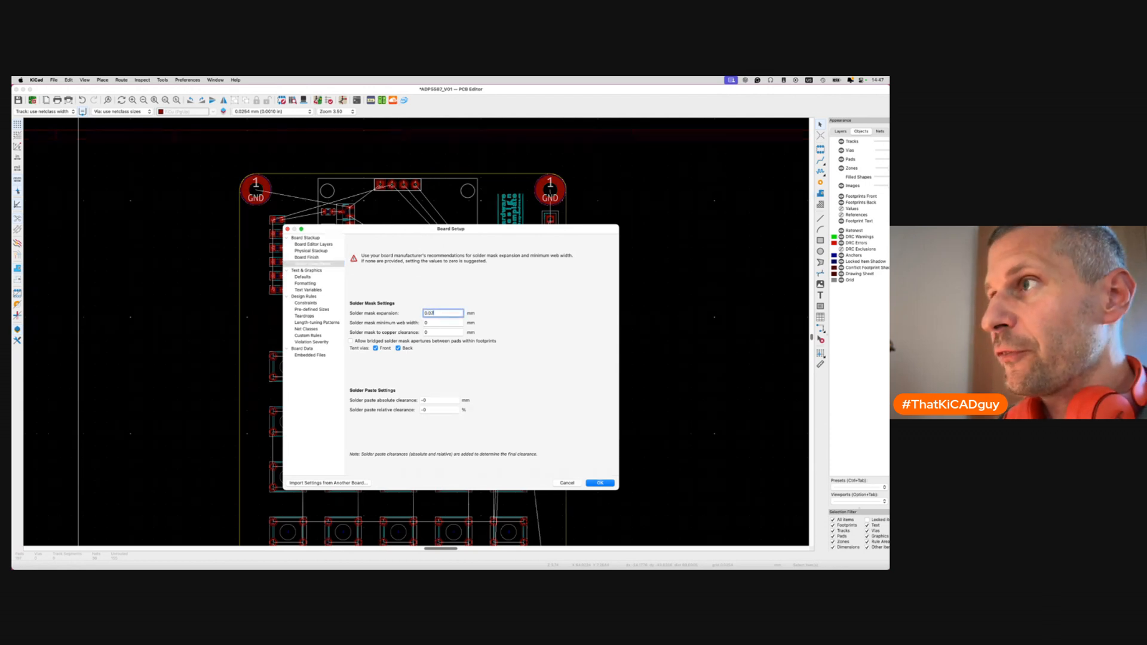
click(307, 277)
click(437, 262)
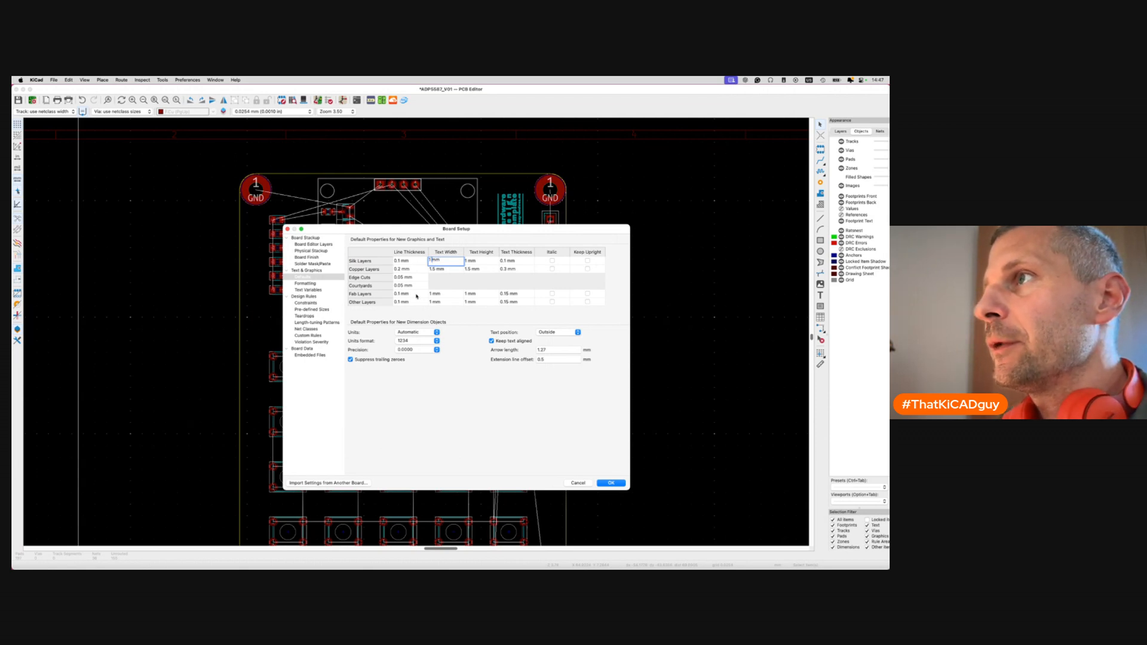
click(322, 283)
click(318, 290)
click(315, 302)
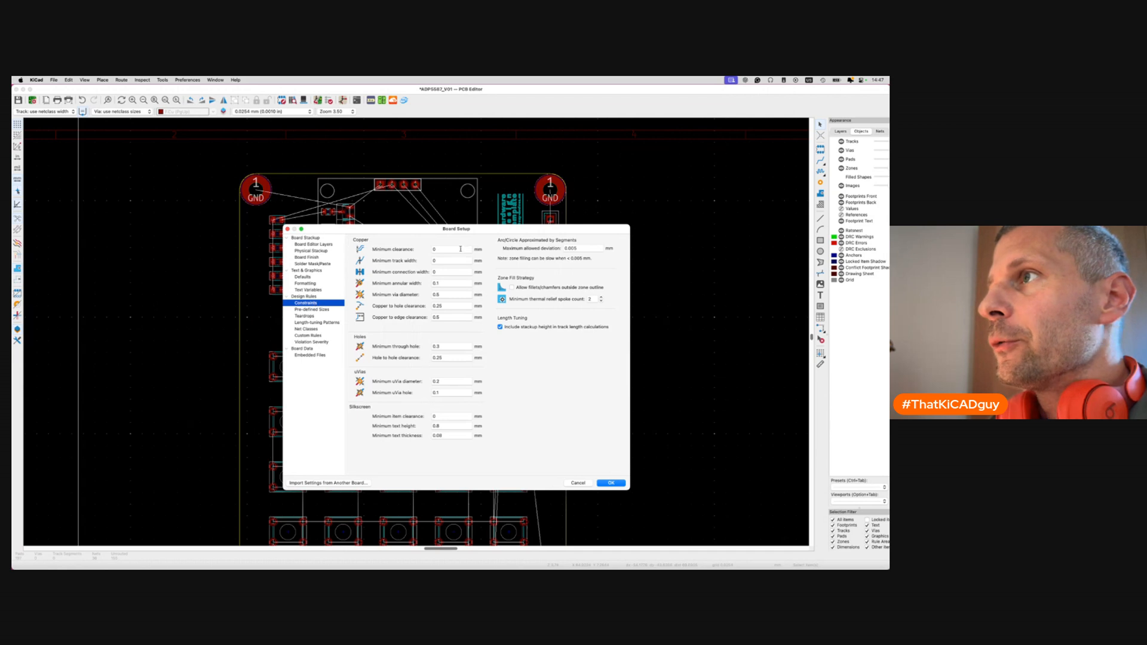
Edit the minimum via diameter and enter 0.5 mm for minimum silkscreen text height.
click(450, 294)
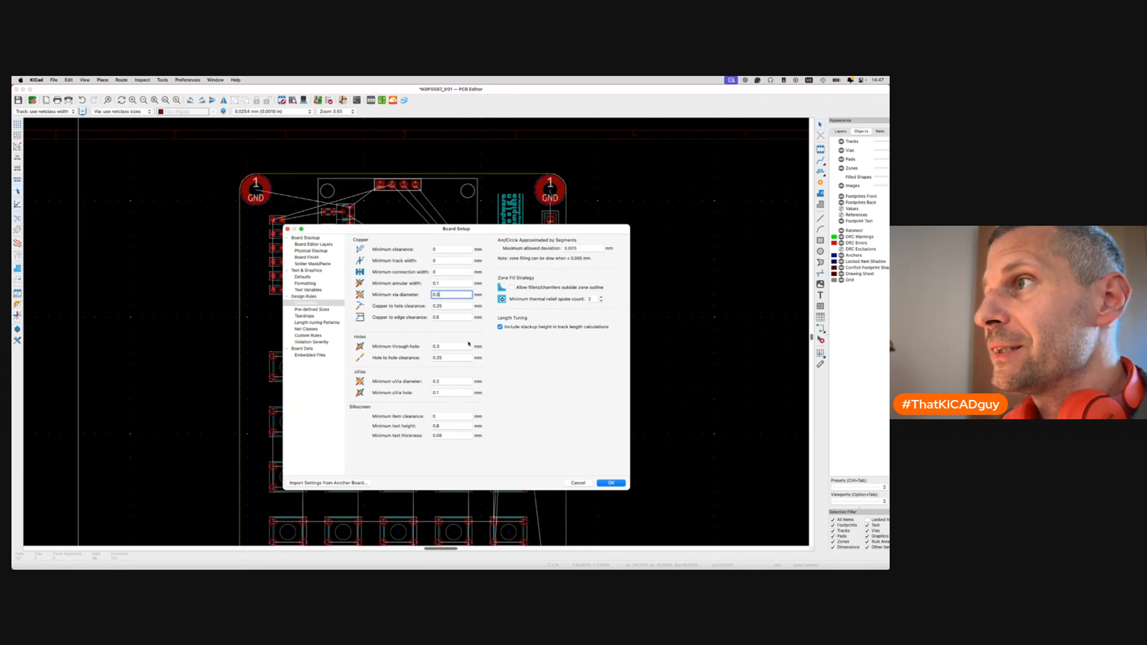
click(502, 356)
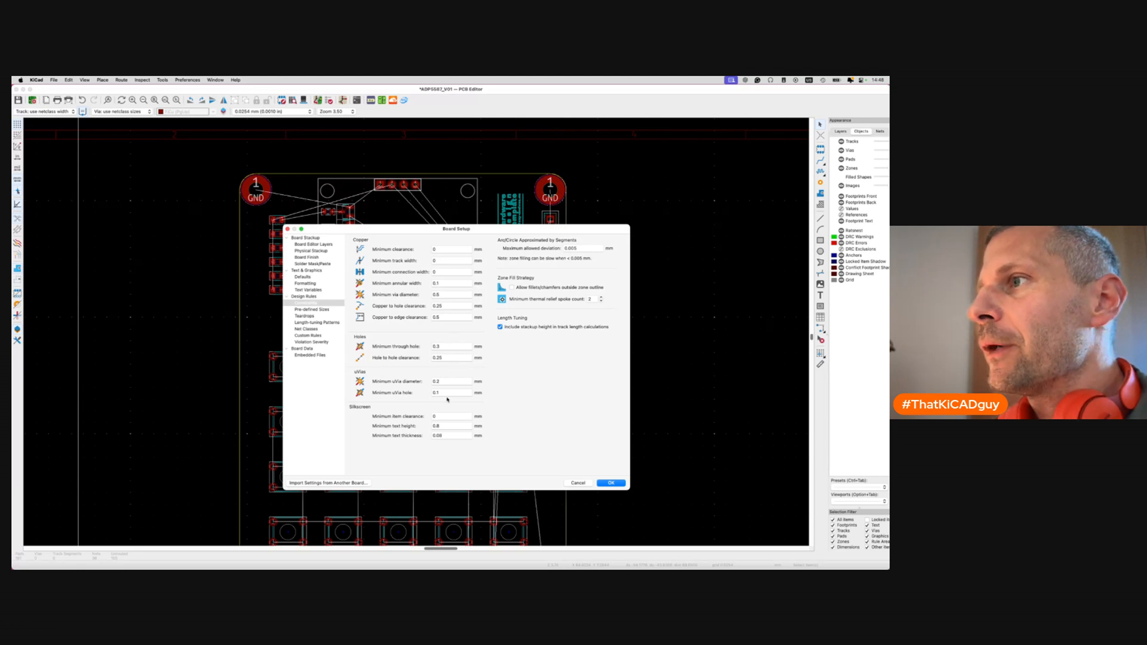
click(449, 425)
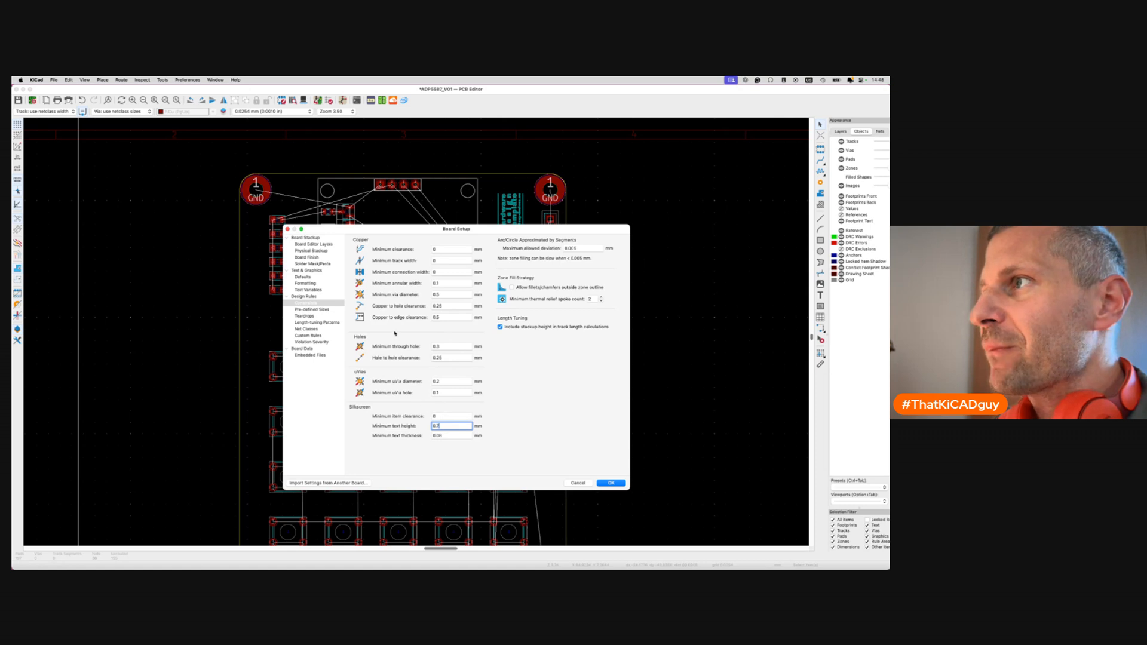
Add a 0.5 mm pre-defined track width.
click(314, 310)
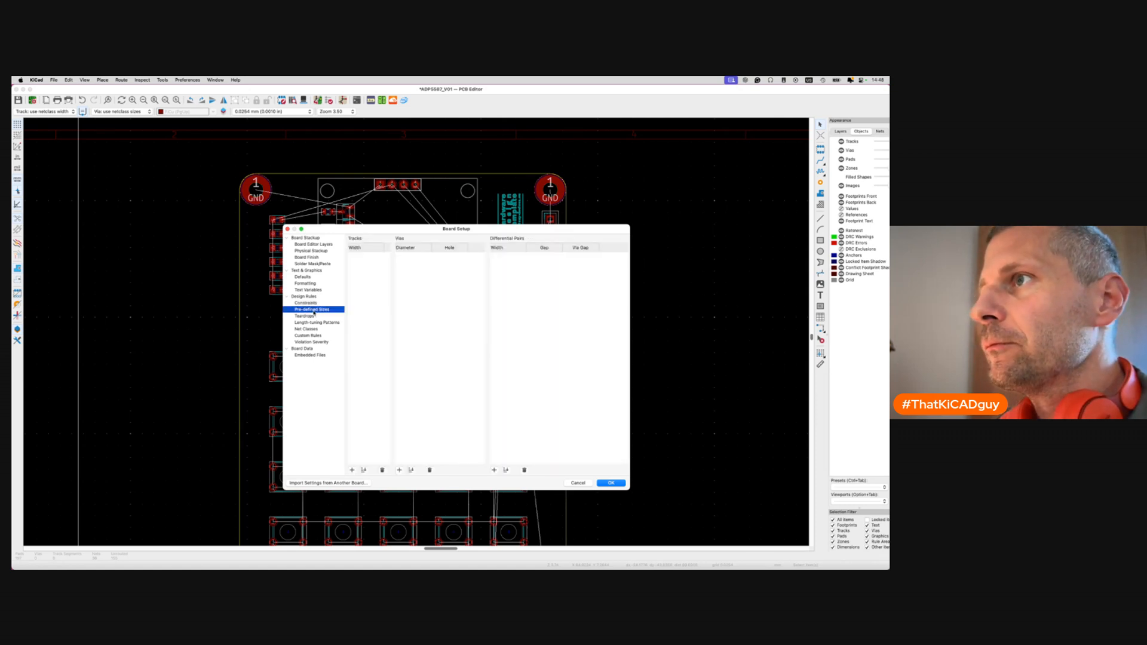
click(353, 470)
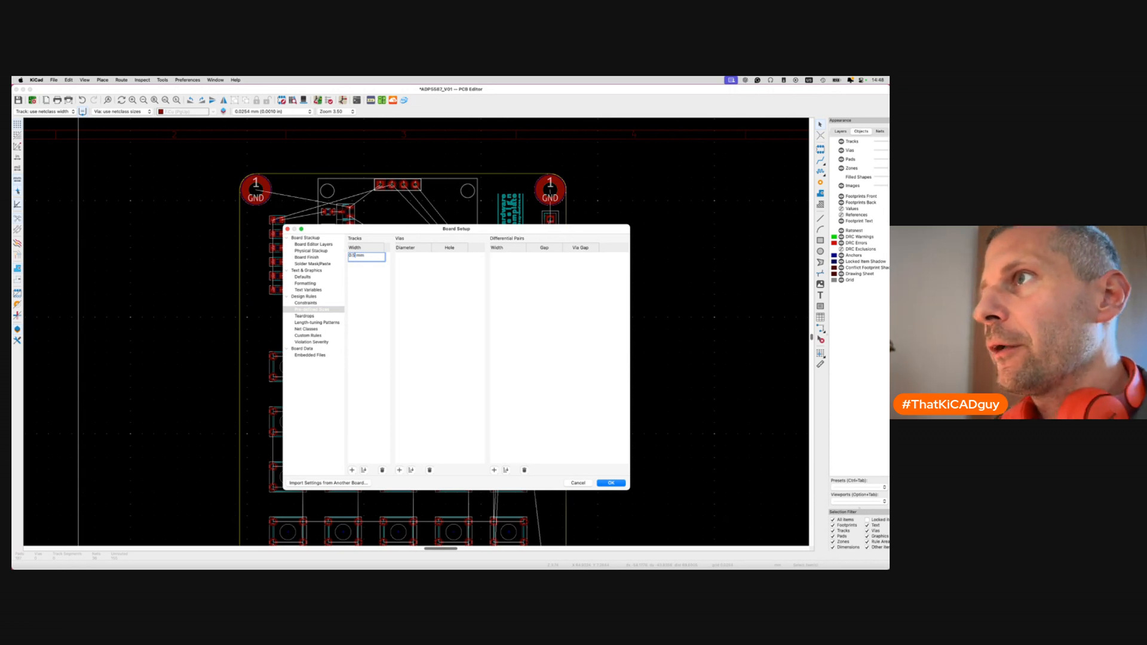
click(352, 470)
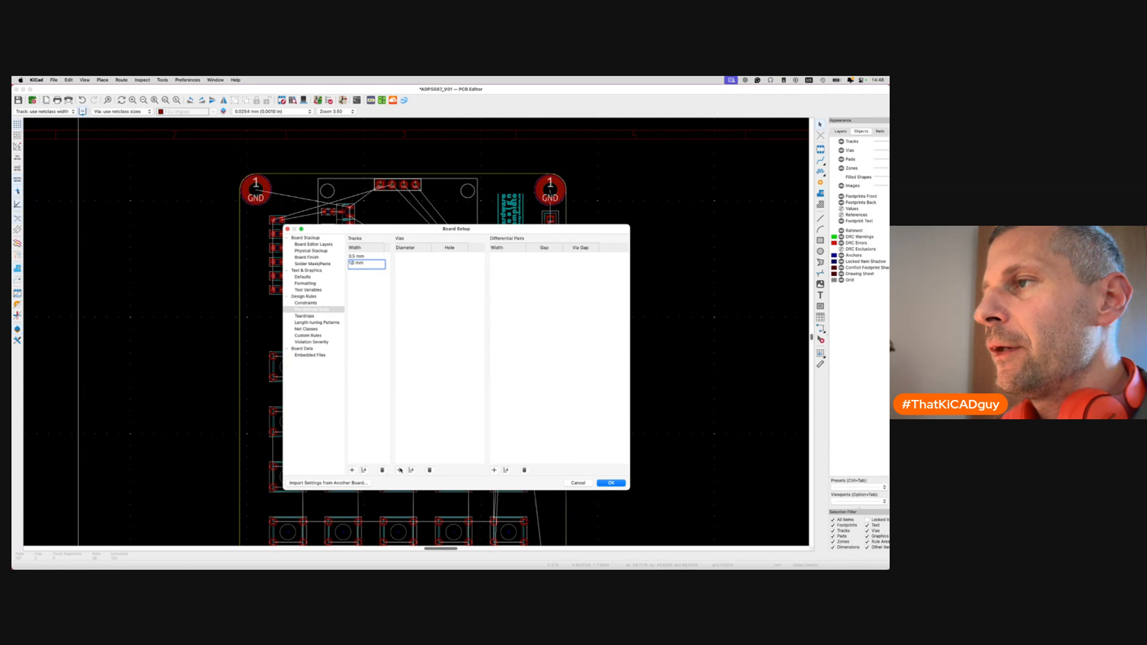
Review teardrops, tuning patterns, Default net class, custom rules, severities and embedded files, then apply.
click(310, 317)
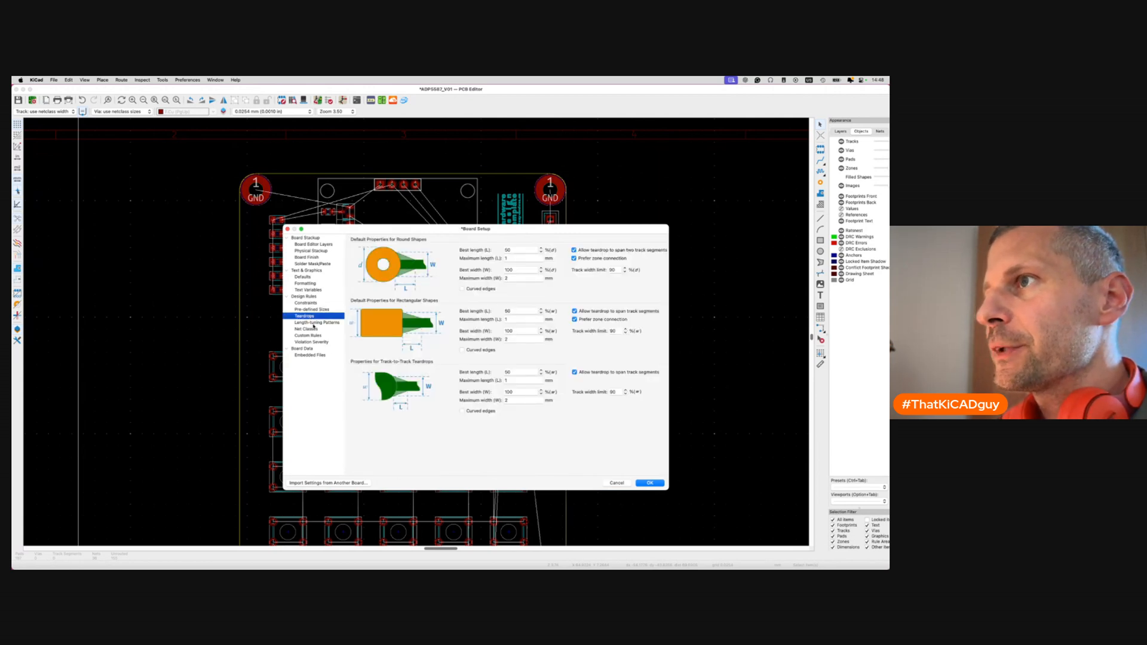
click(313, 322)
click(314, 329)
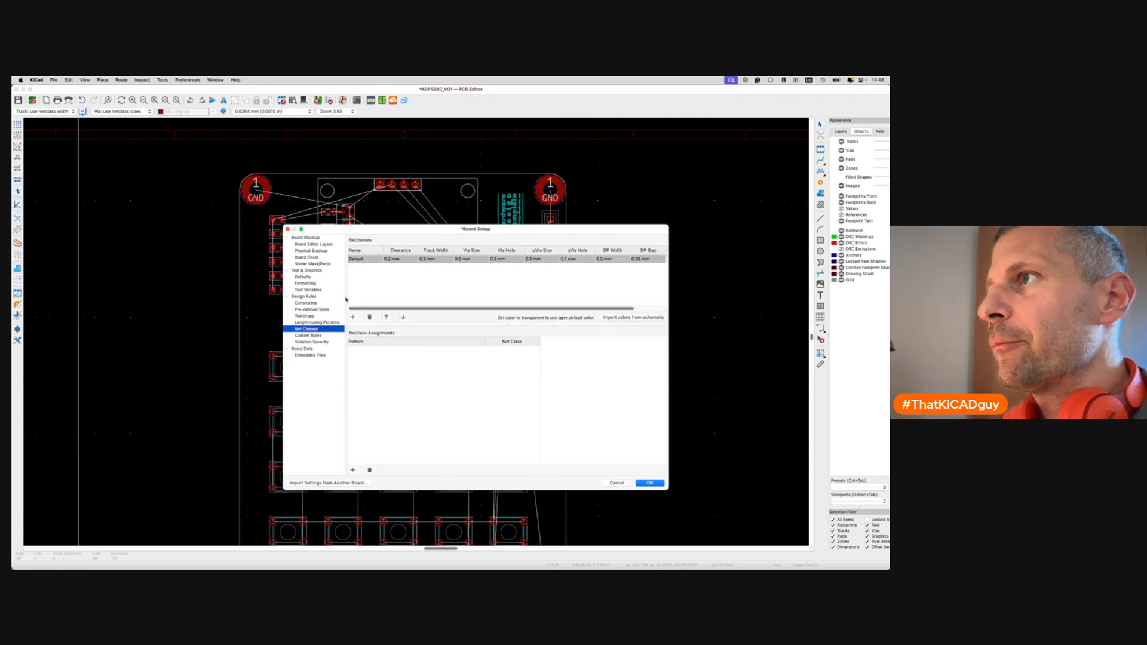
click(432, 261)
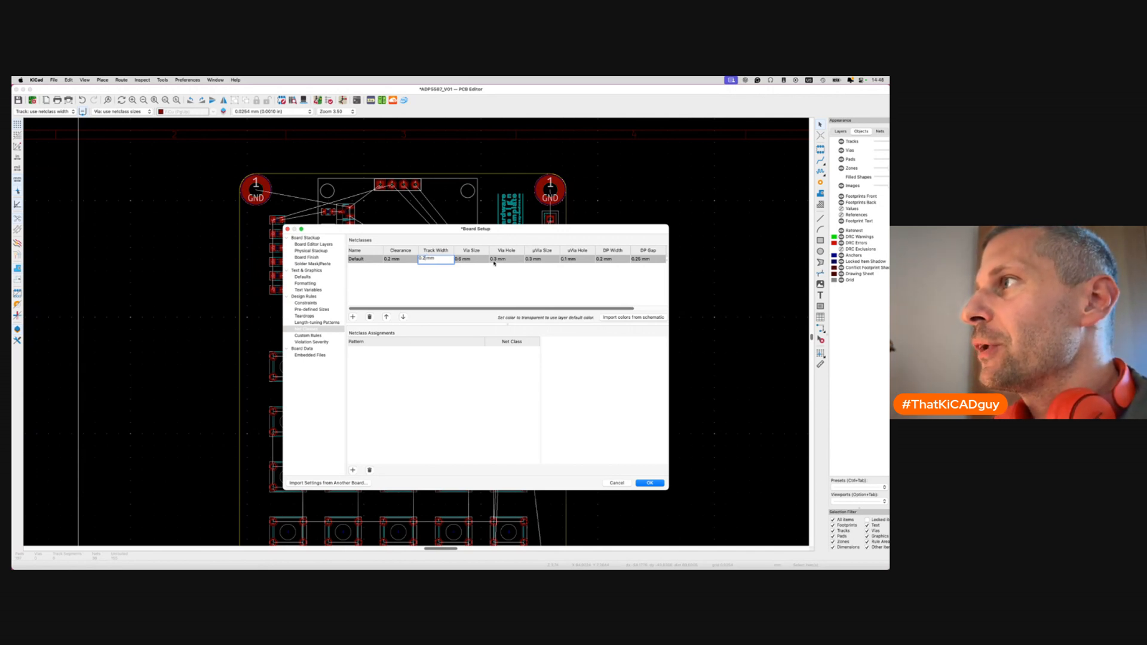
click(318, 336)
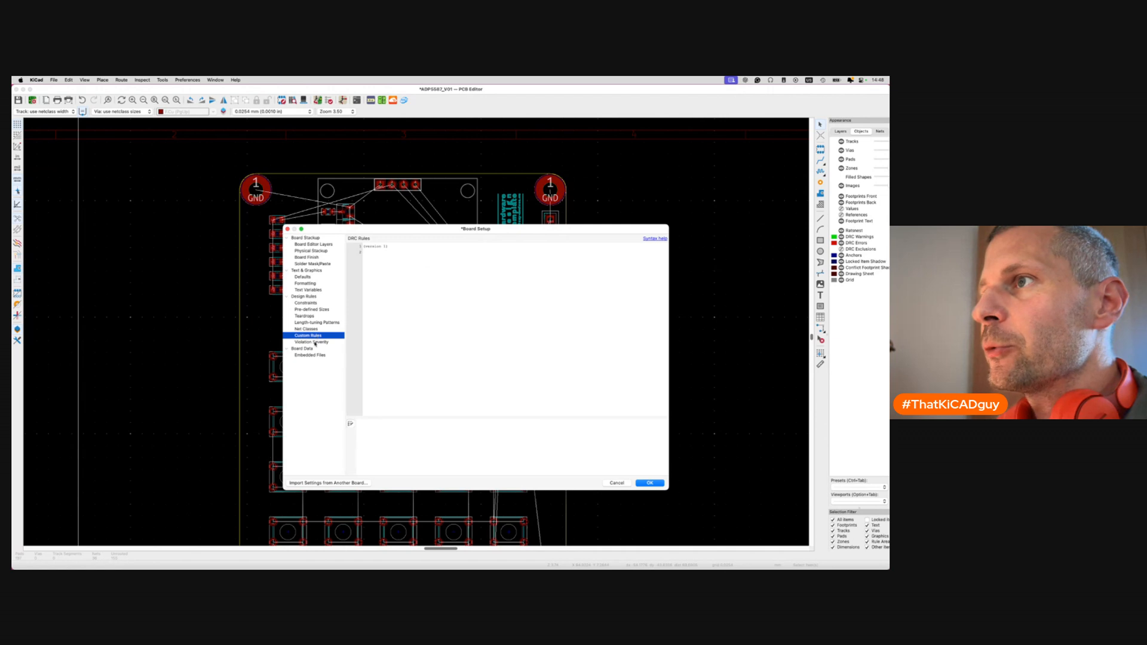
click(315, 342)
click(310, 357)
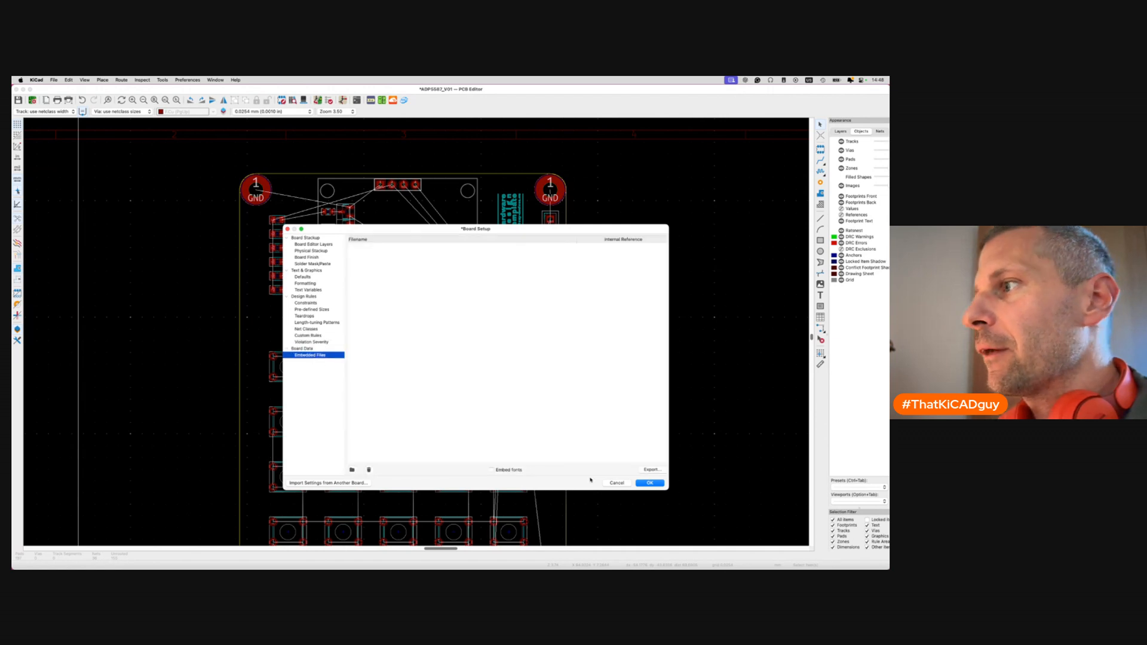
click(649, 484)
Save the board, hide the F.Silkscreen layer and zoom into the key footprints.
key(ctrl+s)
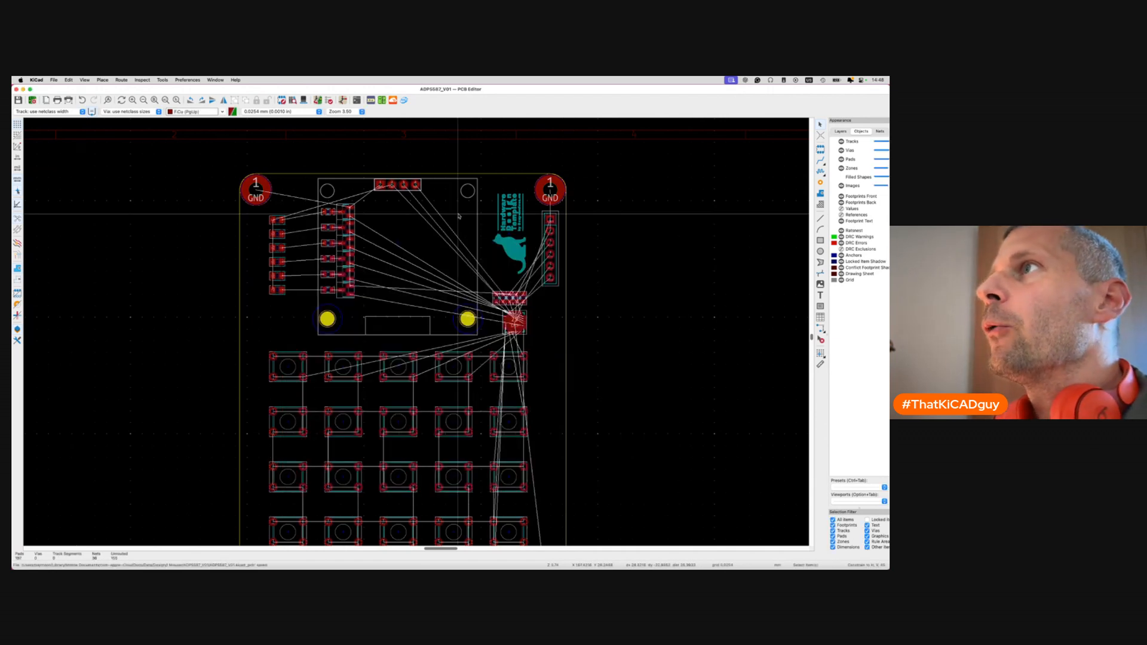
scroll(427, 316, down, 2)
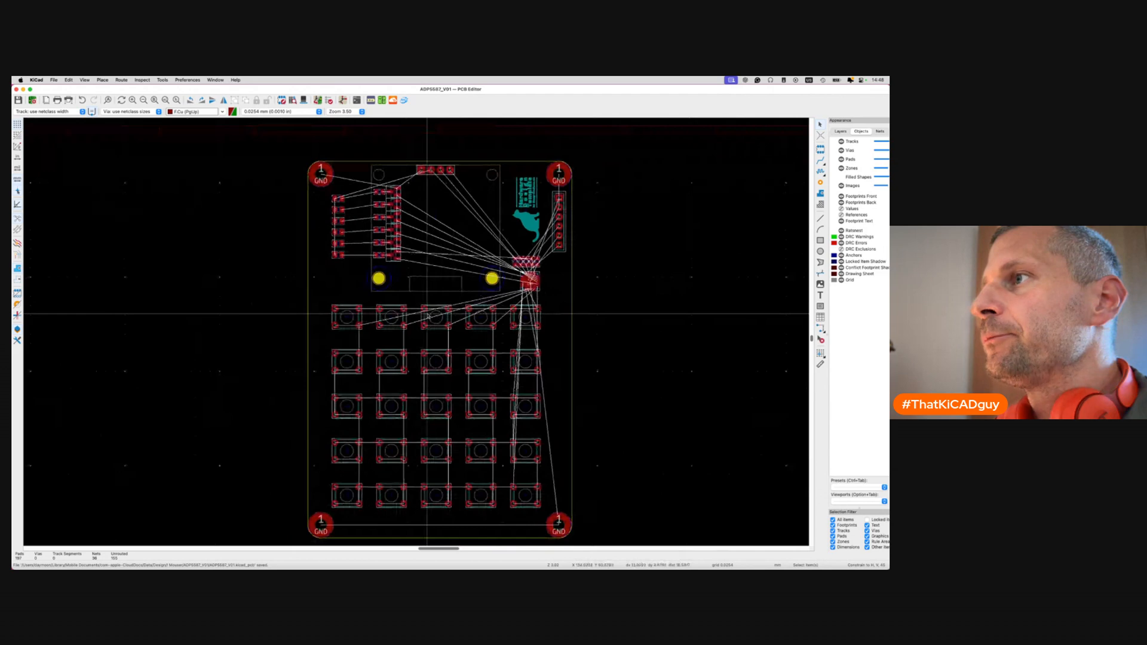
click(844, 132)
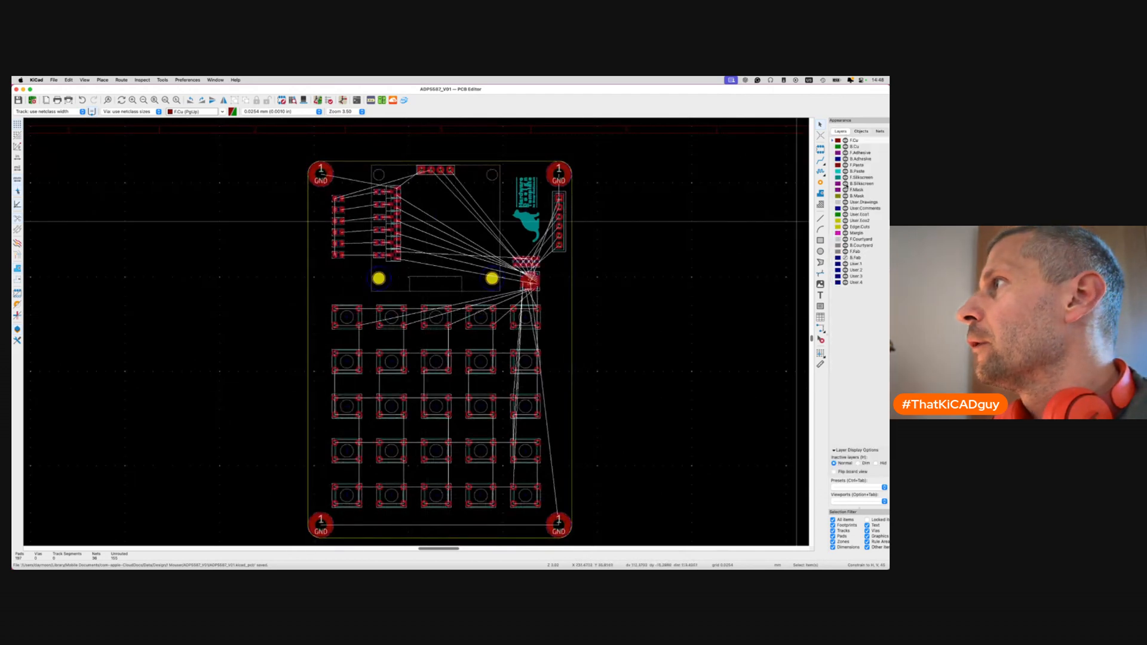
click(845, 177)
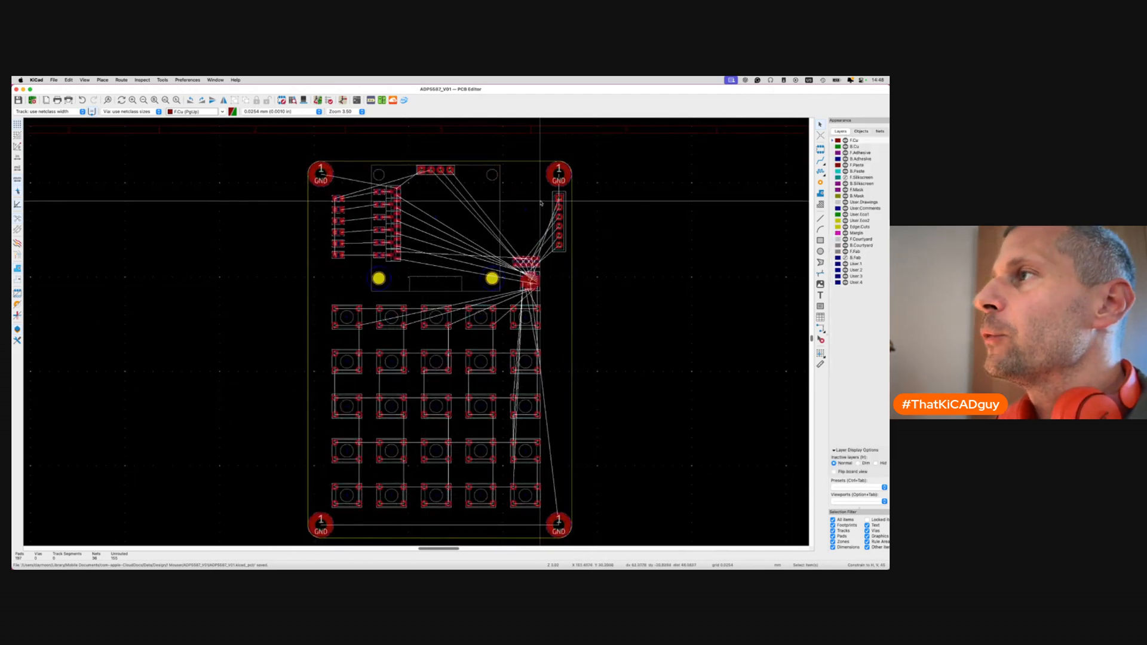
scroll(541, 203, up, 3)
scroll(541, 203, down, 3)
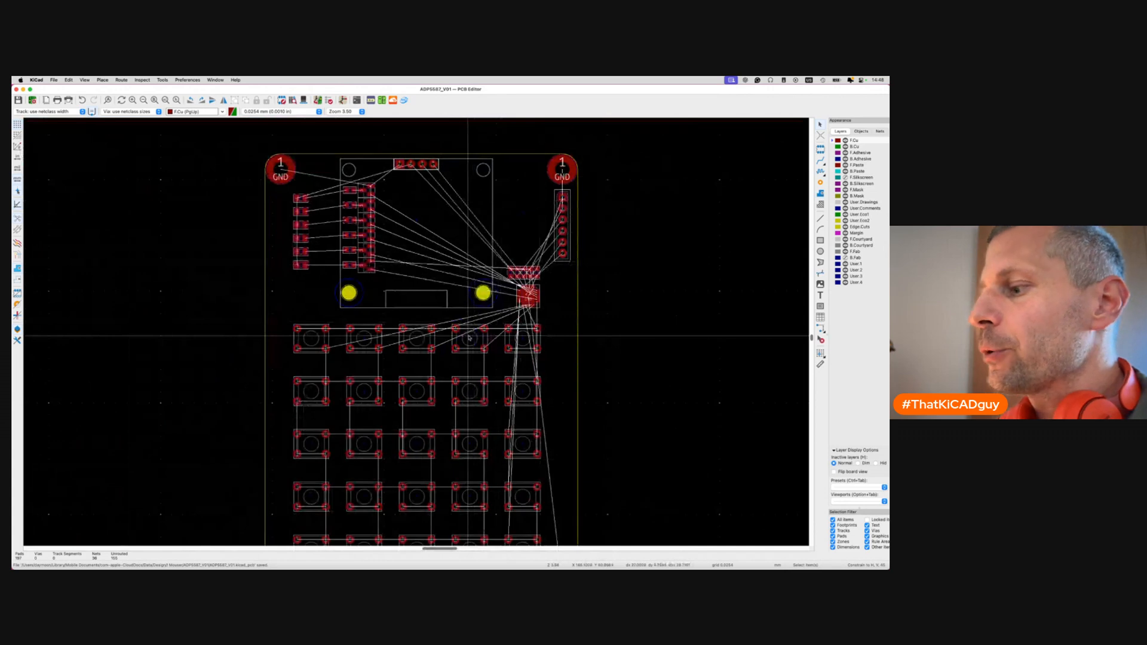
scroll(399, 392, down, 5)
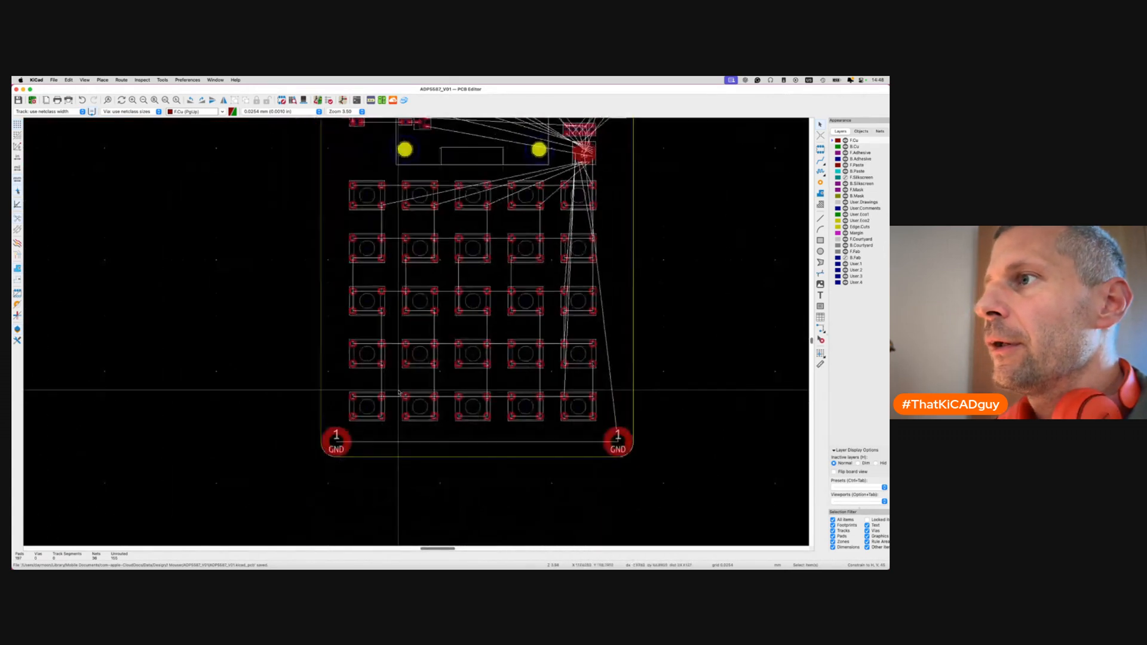
scroll(397, 402, up, 8)
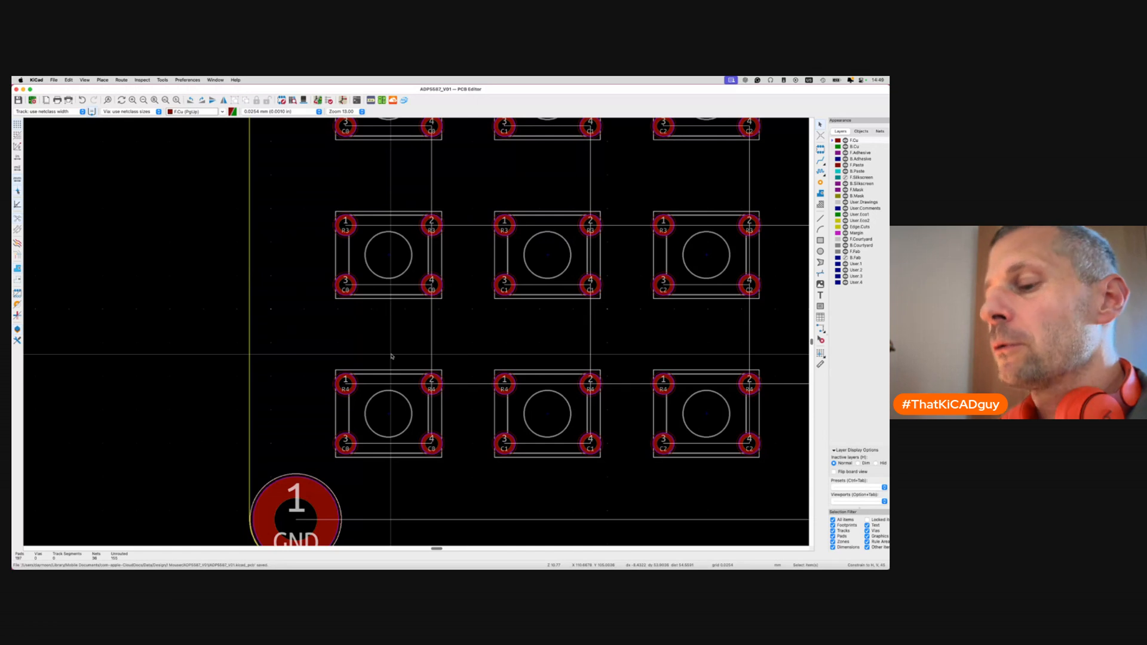
Set 0.5 mm track width and try routes from column pads C0–C4, cancelling each.
key(w)
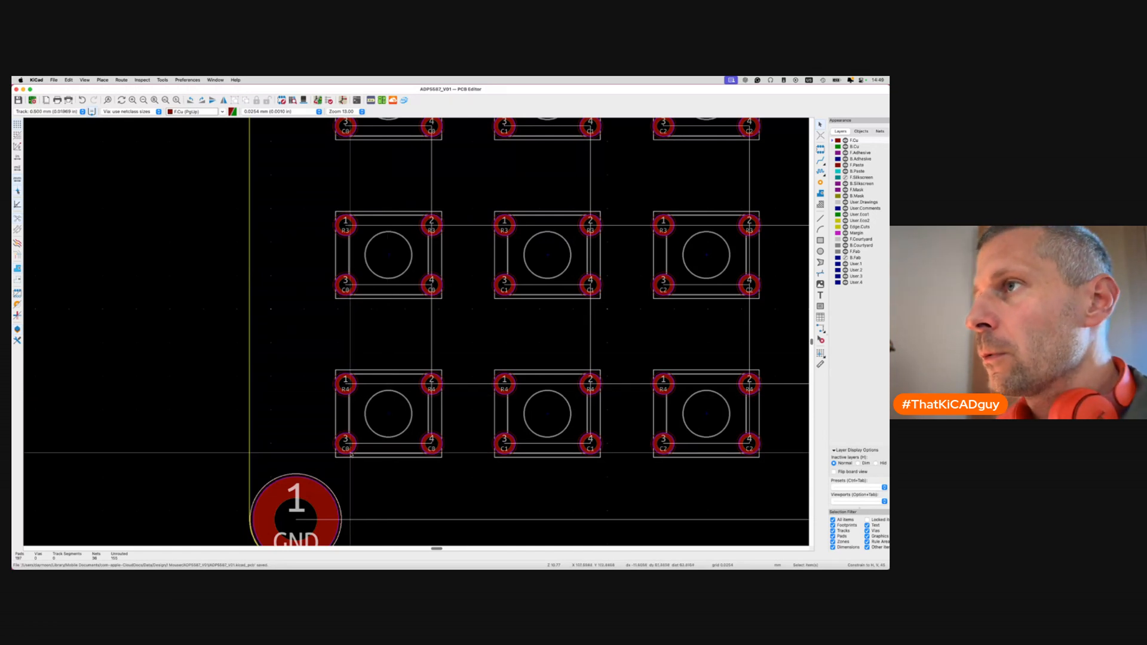
scroll(350, 454, down, 5)
key(x)
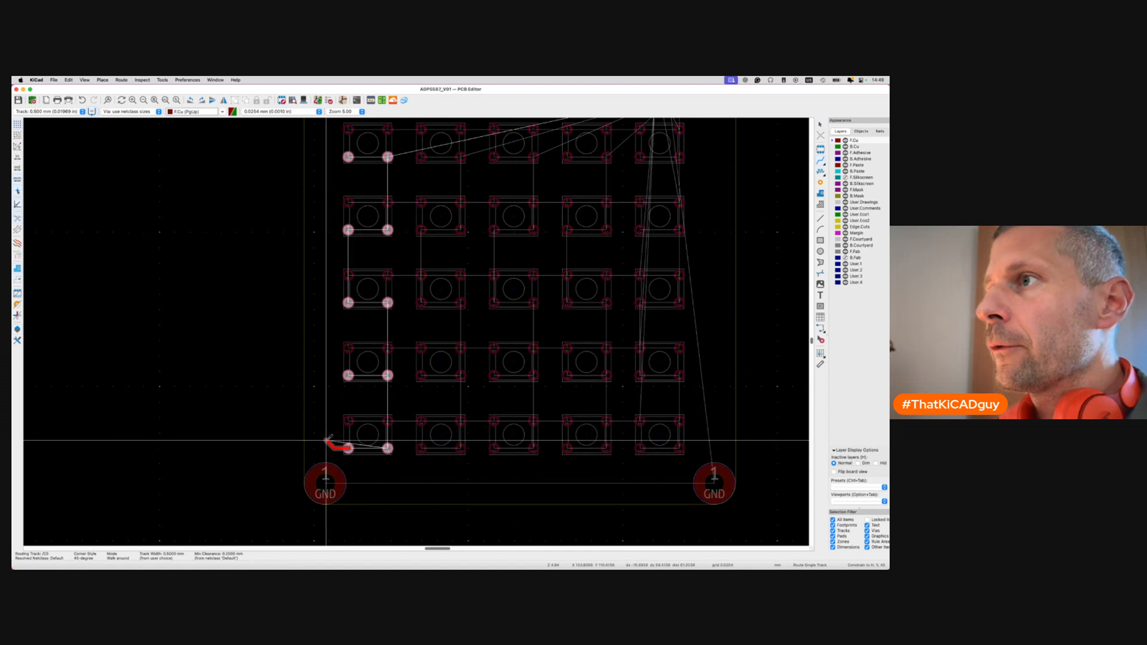
scroll(327, 440, down, 2)
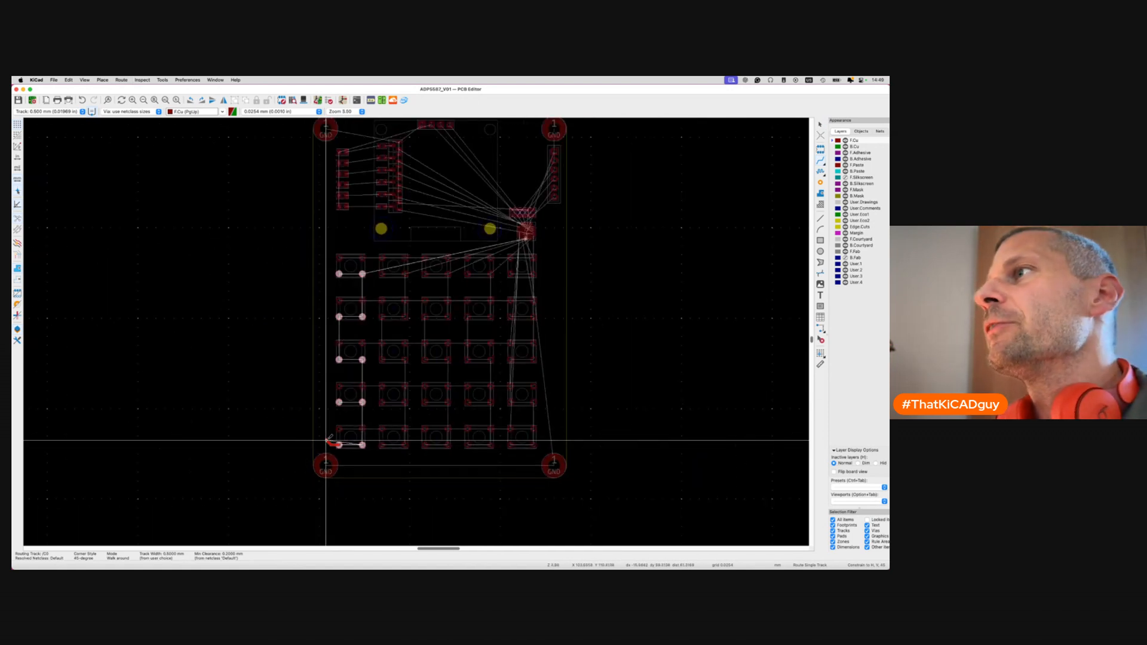
key(Escape)
click(382, 445)
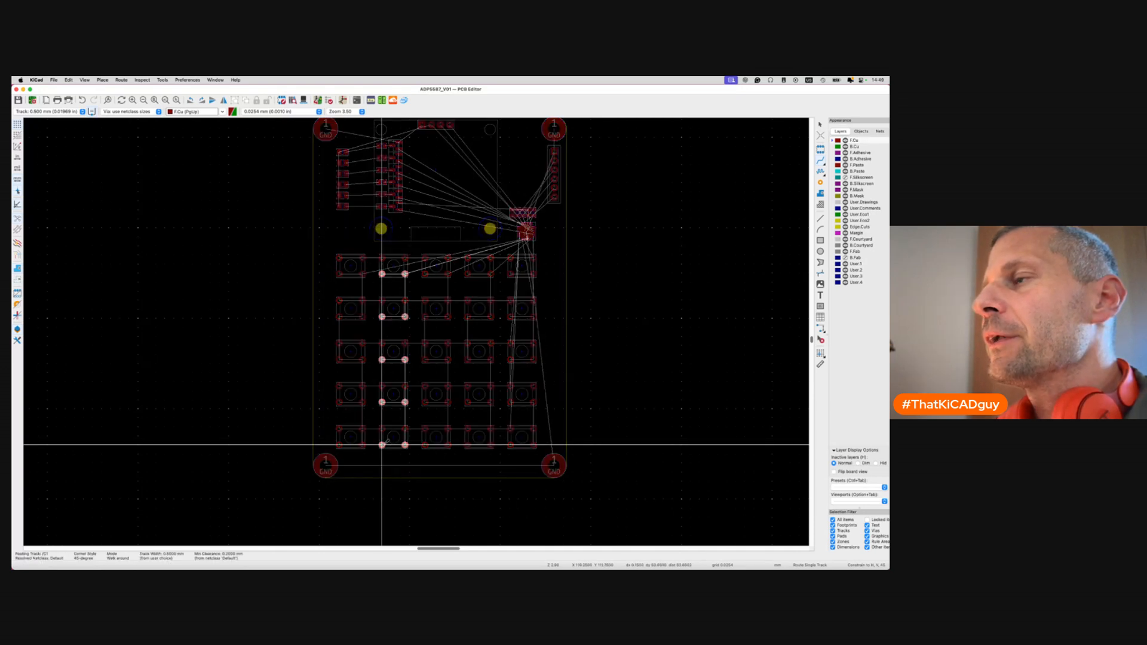
key(Escape)
click(424, 445)
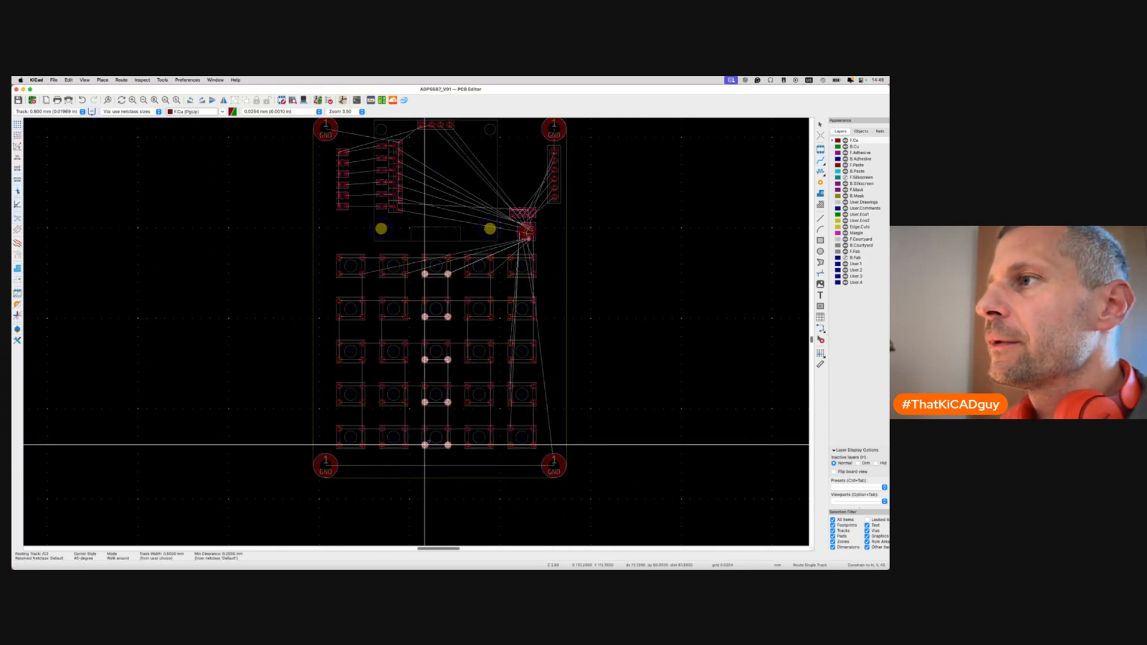
key(Escape)
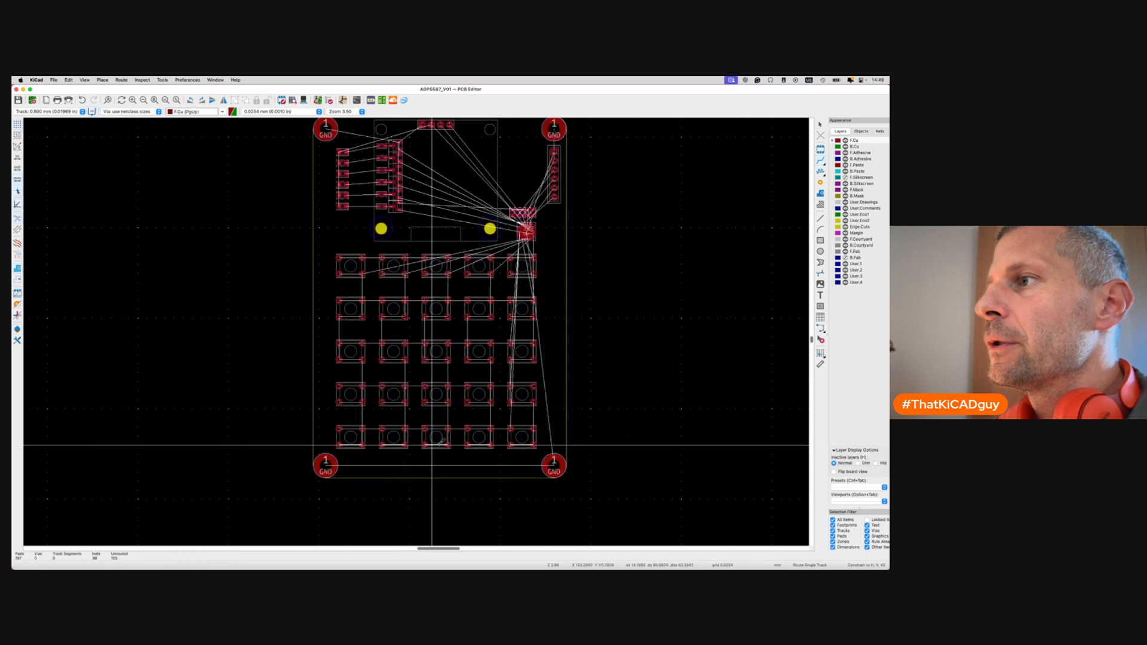
click(468, 446)
key(Escape)
click(510, 445)
key(Escape)
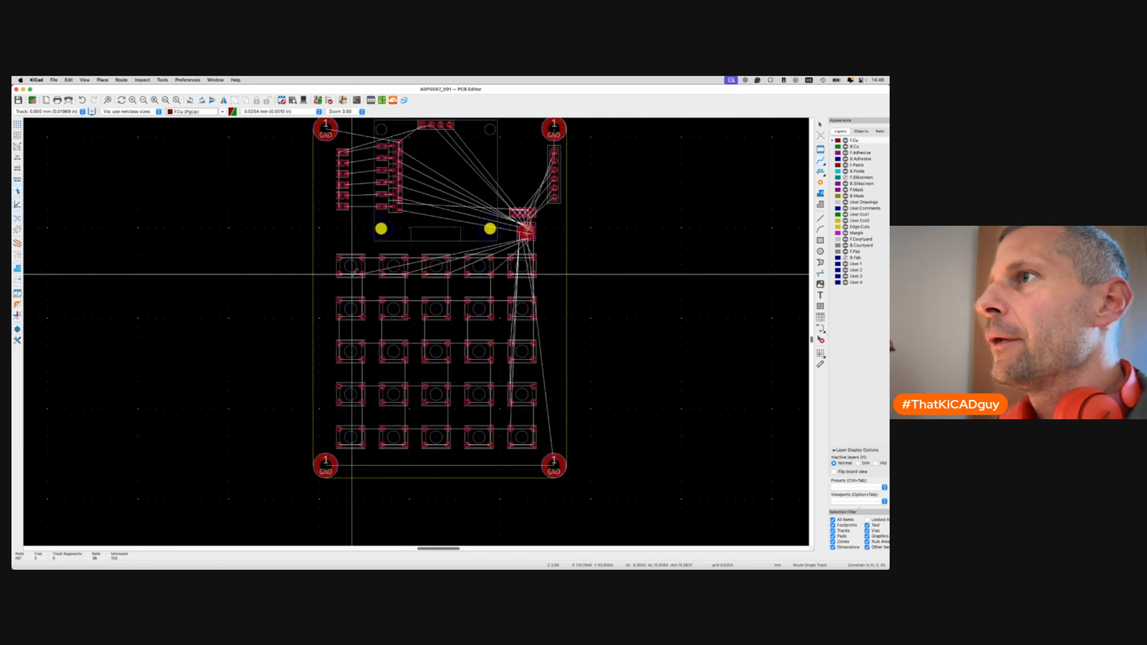
Try and cancel tracks from the top-row column pads, leaving the board unrouted, and save.
click(339, 275)
scroll(339, 274, up, 3)
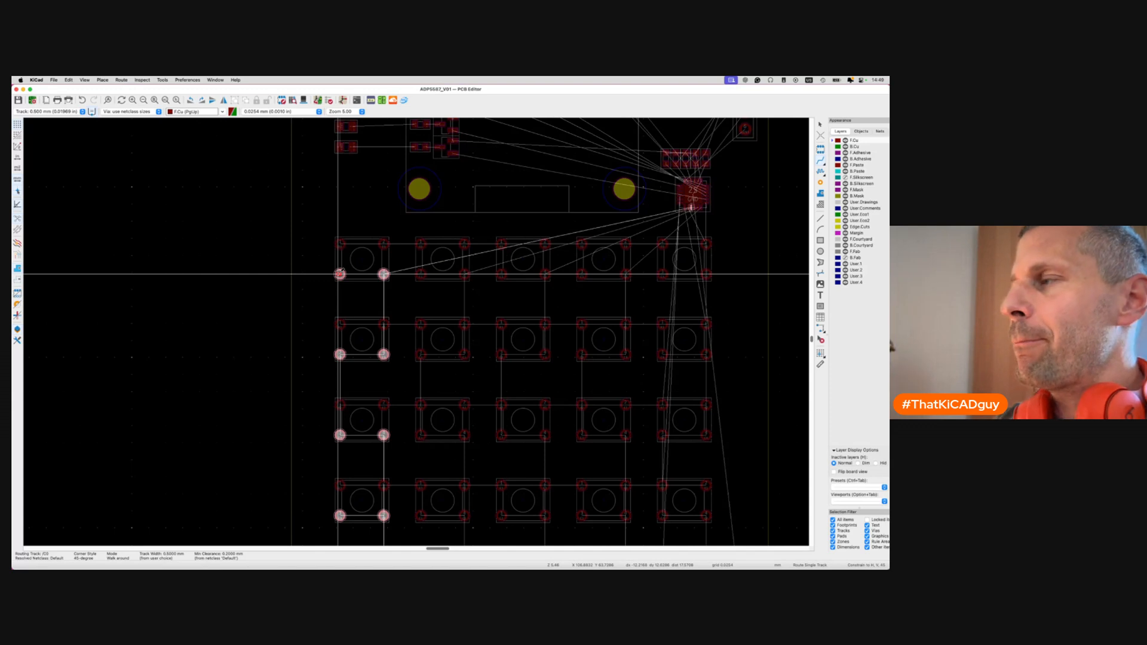
key(Escape)
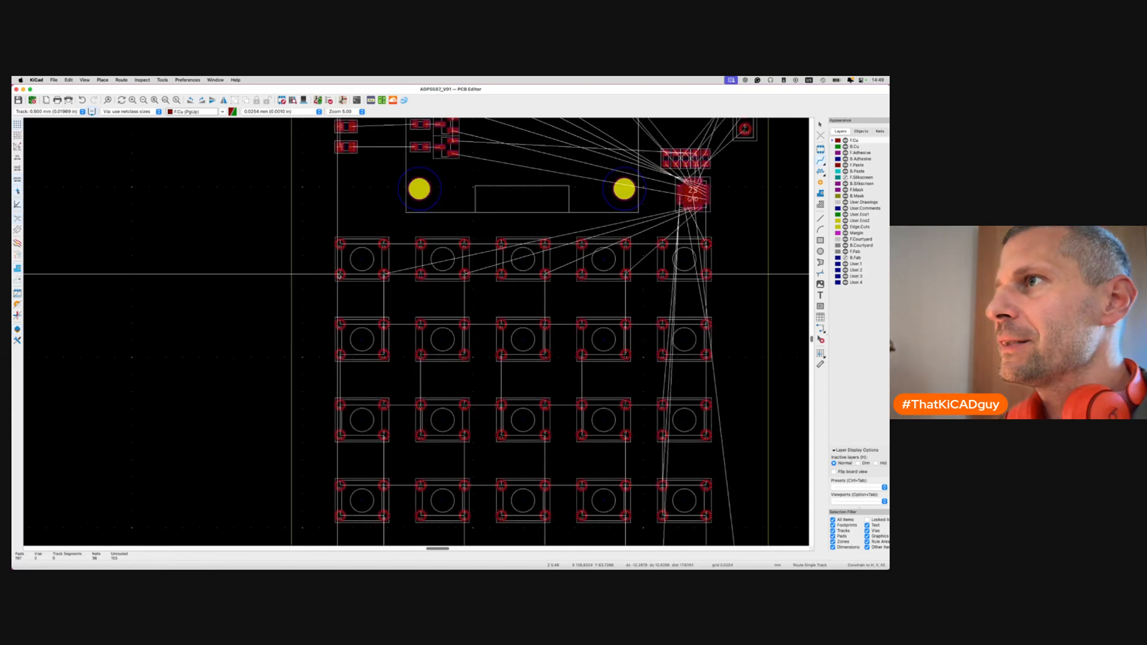
click(663, 274)
key(Escape)
click(626, 274)
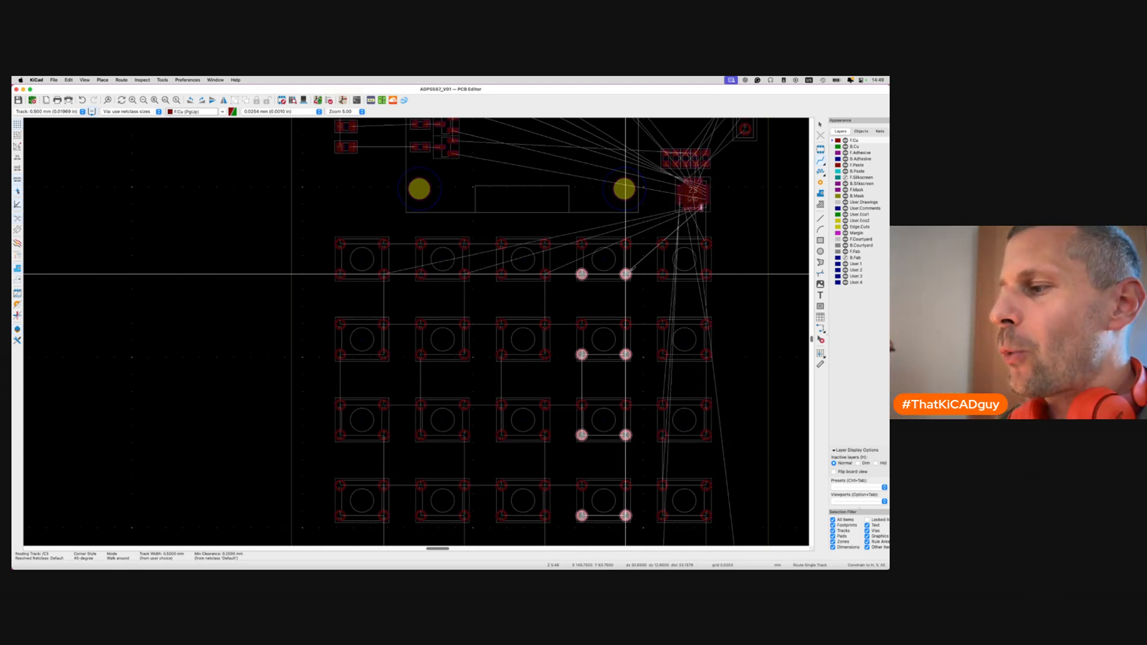
key(Escape)
key(super+s)
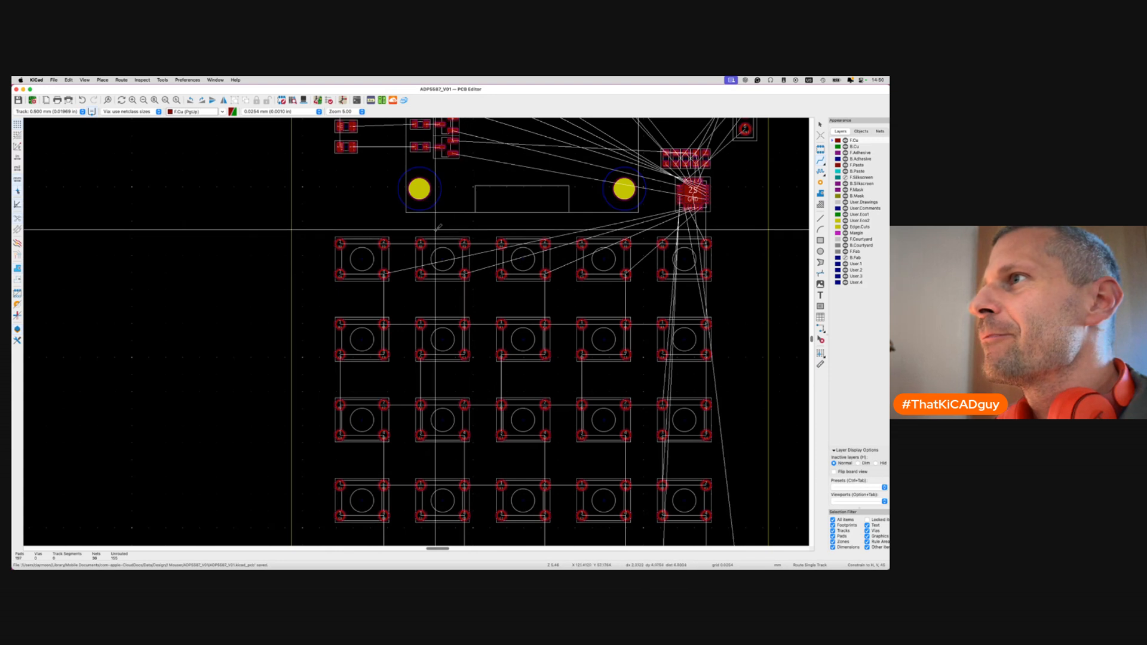
click(340, 243)
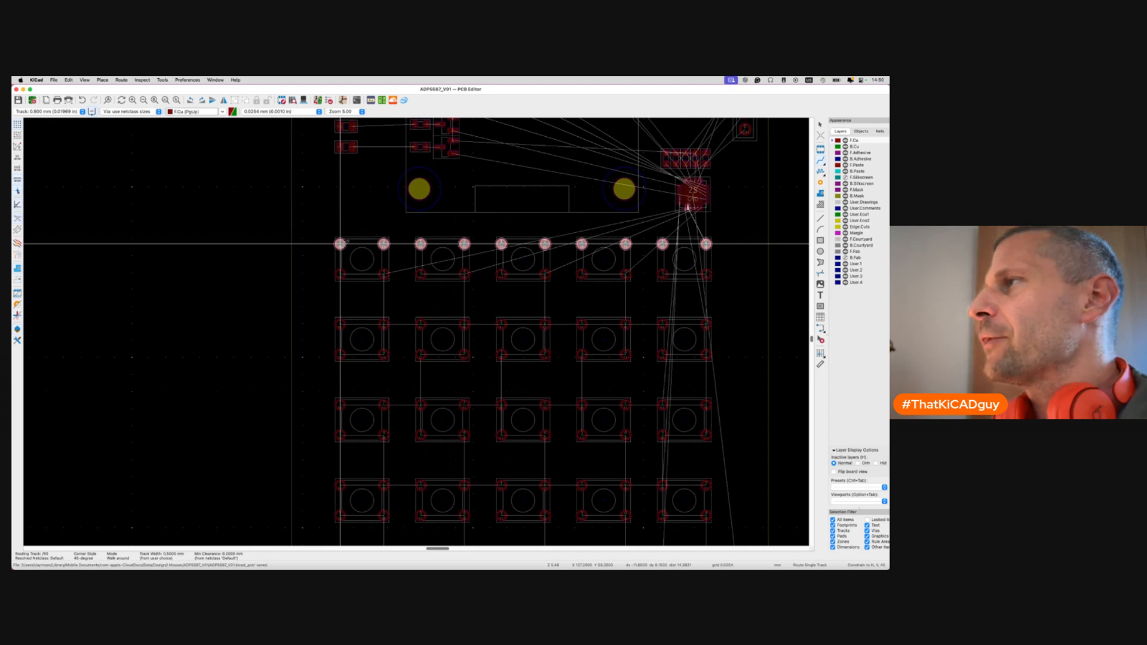
key(Escape)
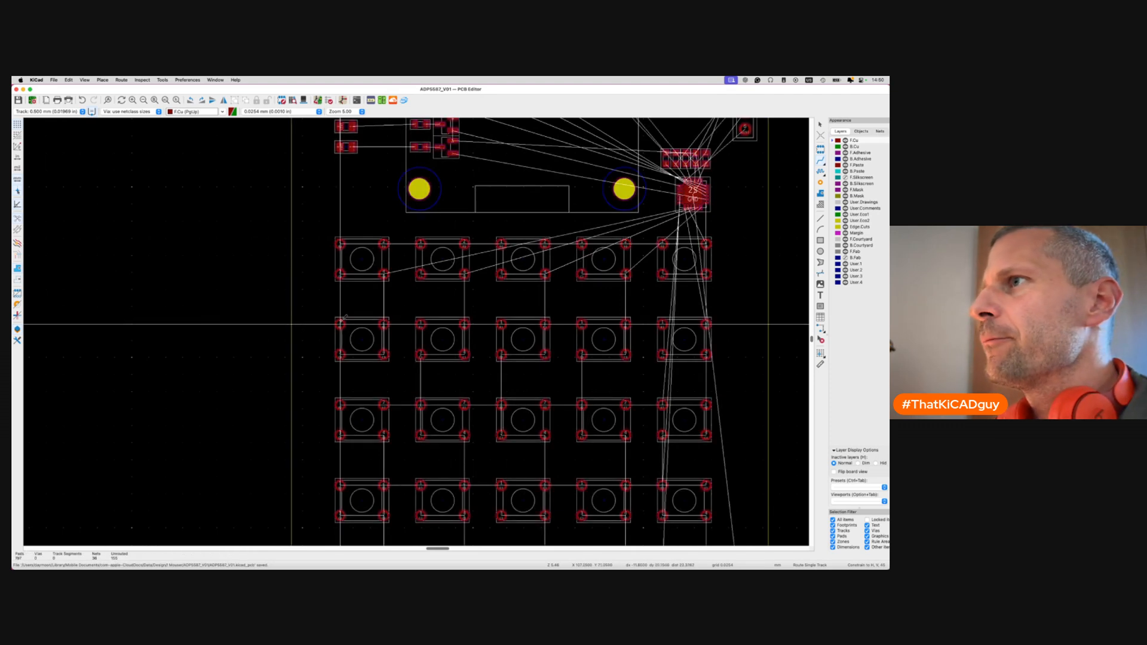
click(340, 324)
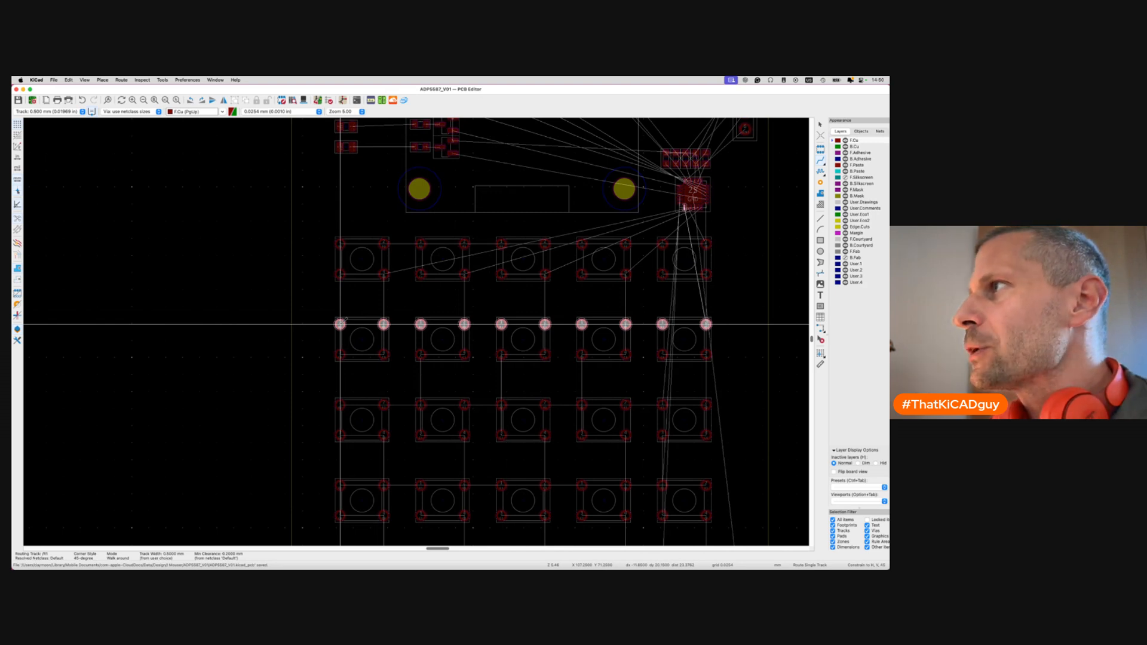
key(Escape)
click(340, 406)
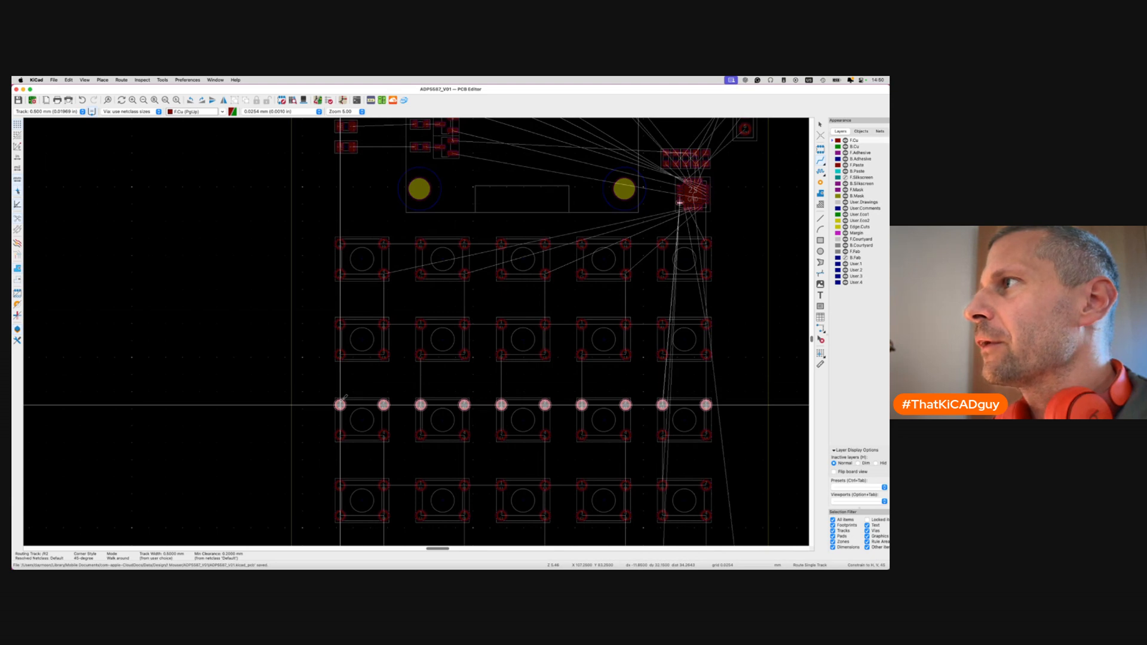
scroll(340, 405, down, 5)
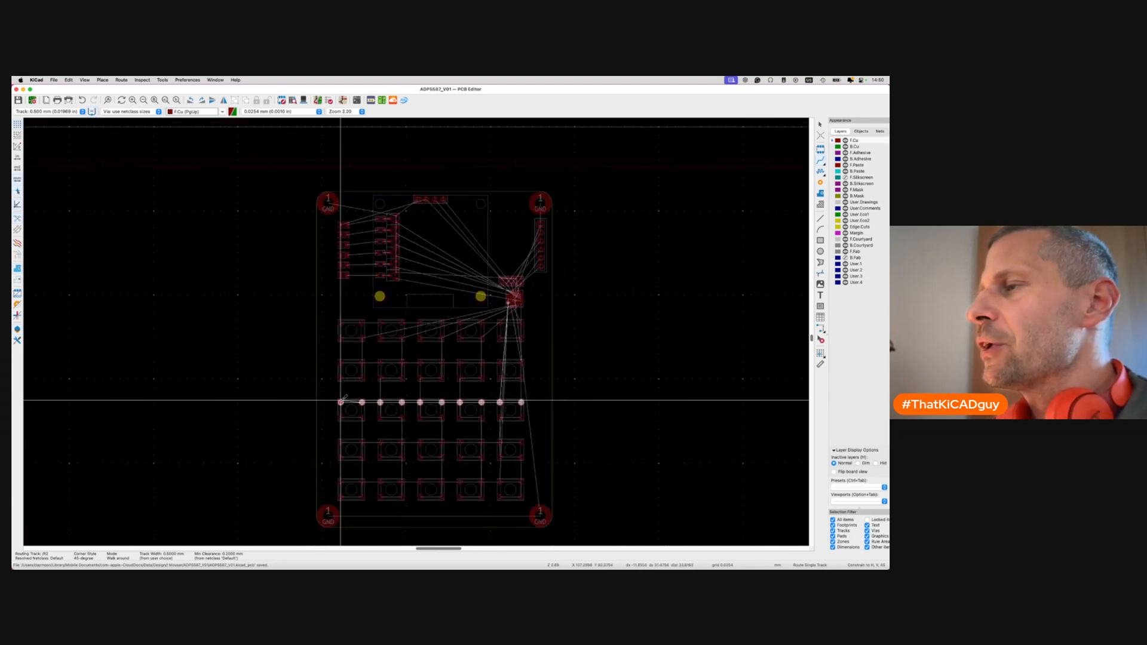
key(Escape)
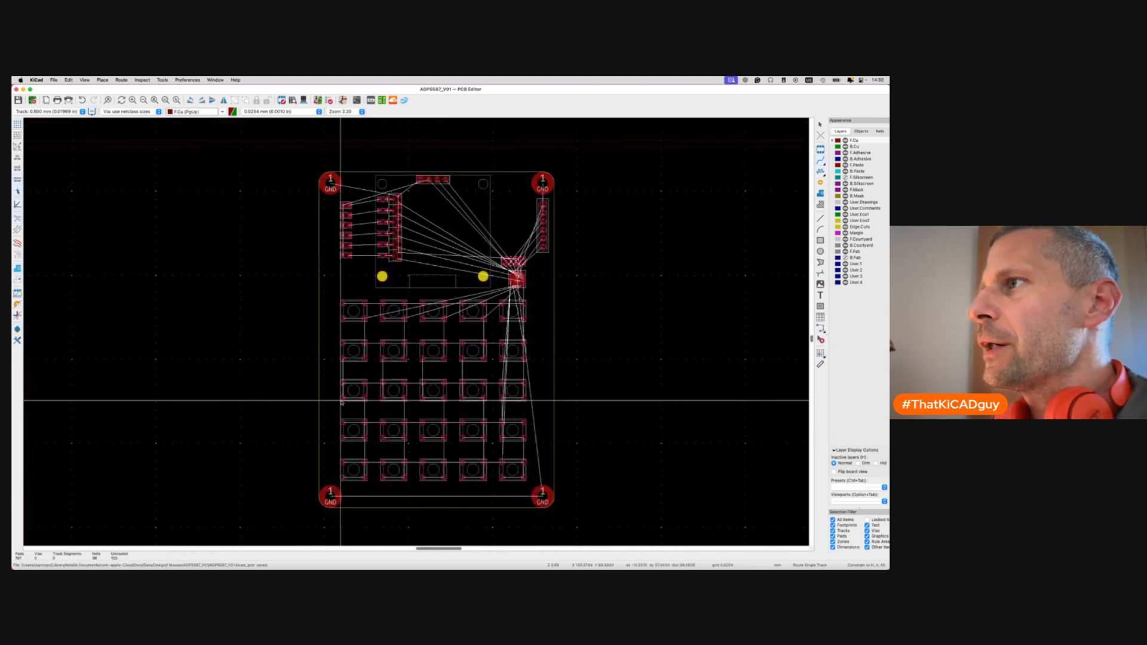
click(365, 304)
key(Escape)
scroll(518, 291, up, 3)
click(531, 315)
key(Escape)
click(532, 397)
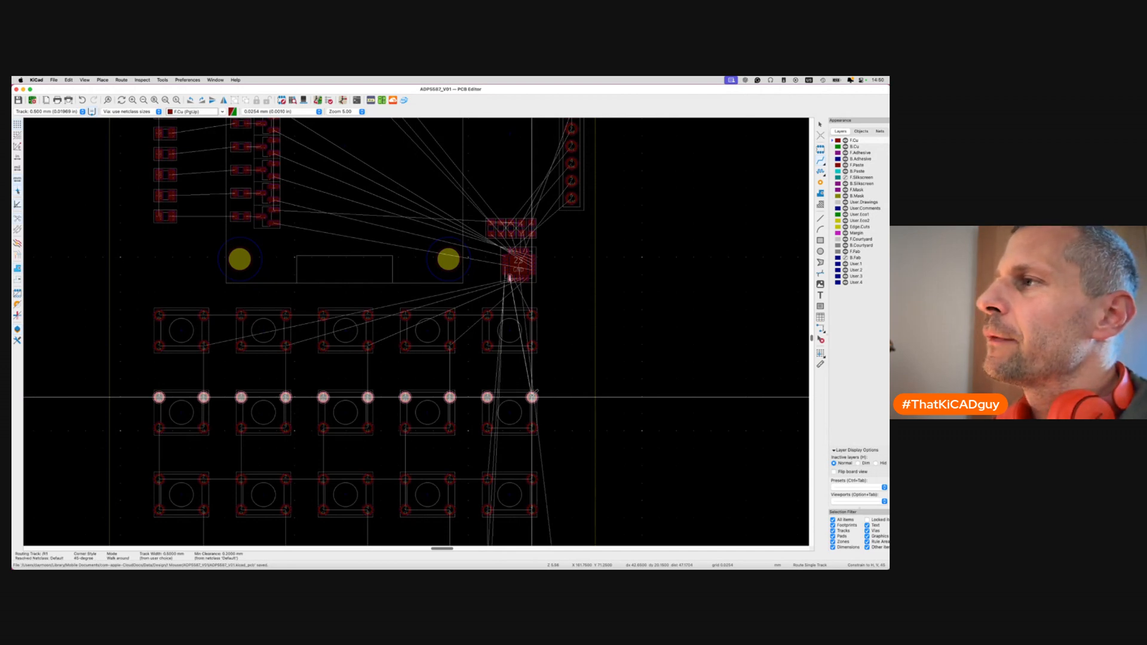
Cancel the second-row track, view the whole board, then zoom in on the six-pin header beside U1.
key(Escape)
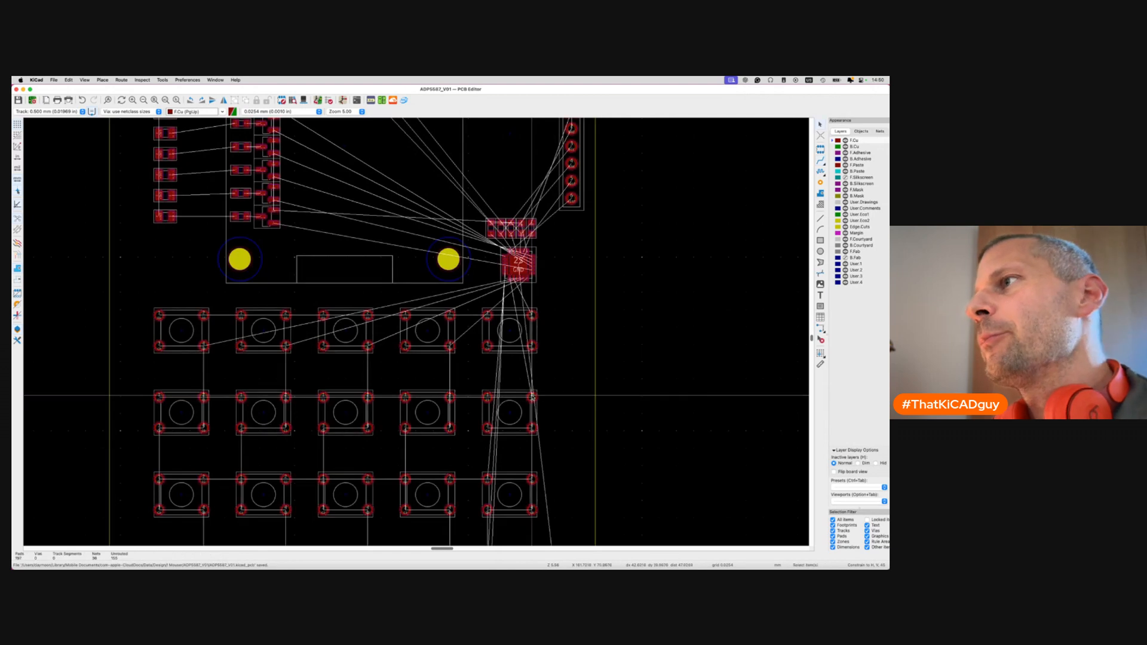
scroll(399, 380, left, 2)
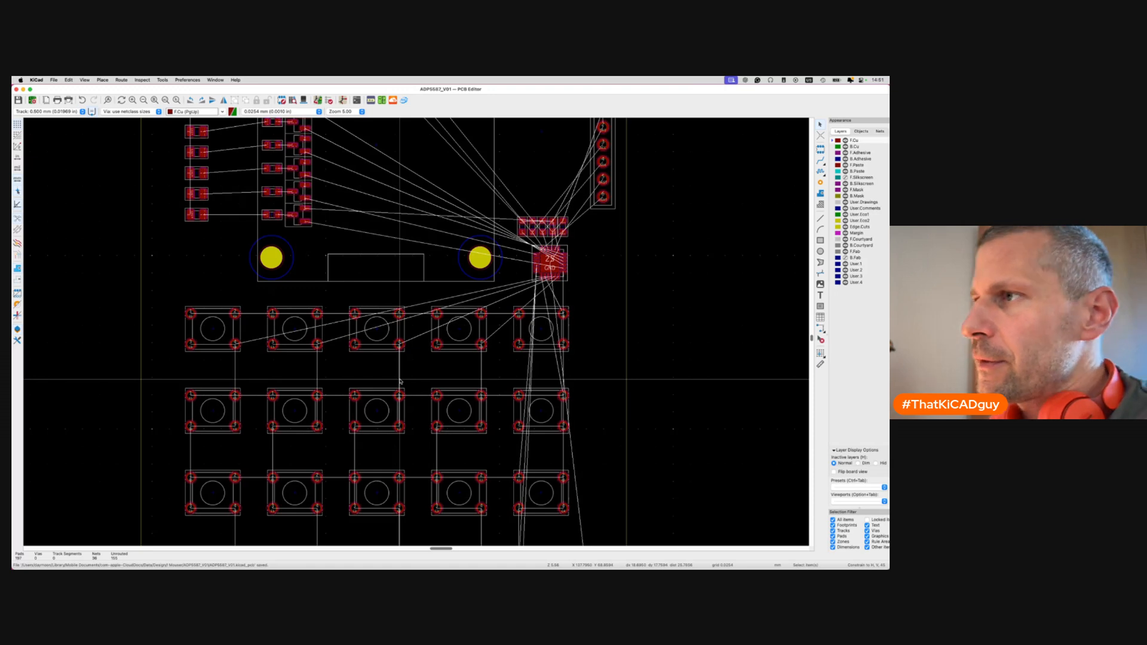
scroll(400, 381, down, 3)
scroll(399, 381, down, 5)
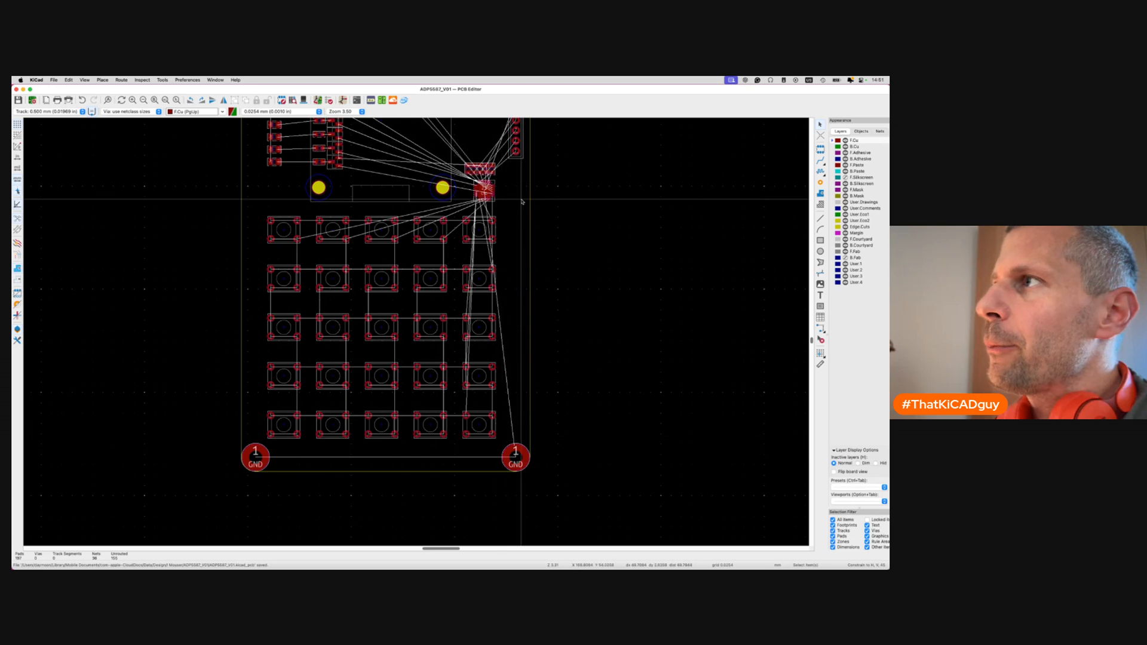
scroll(522, 202, up, 2)
scroll(410, 248, up, 3)
scroll(411, 248, left, 3)
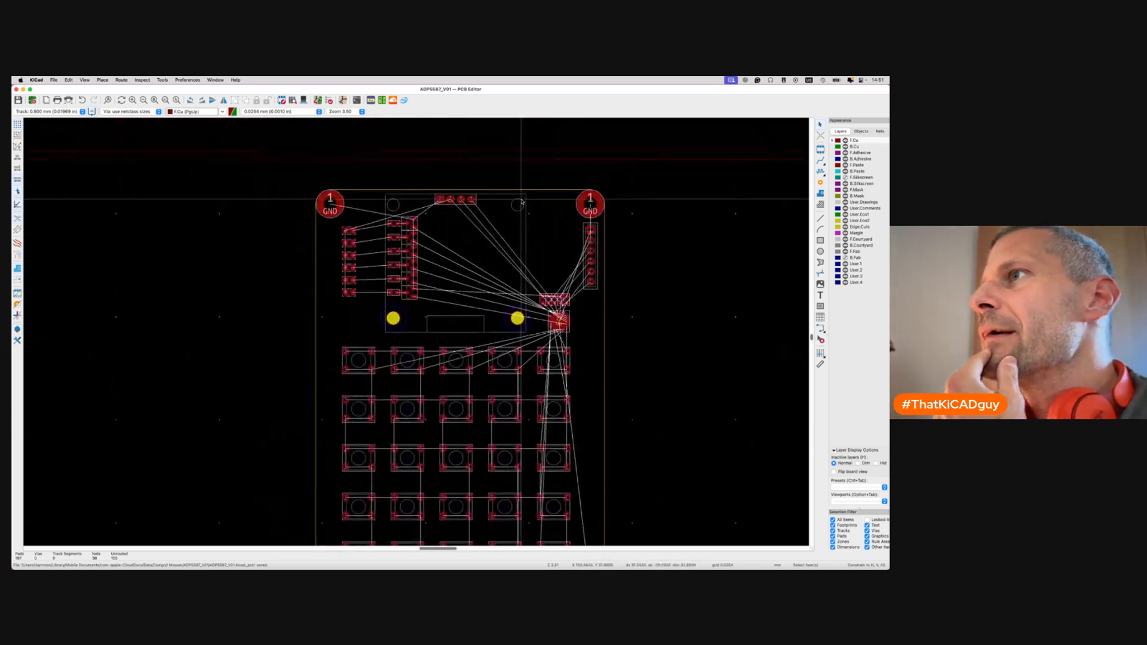
ctrl+scroll(381, 227, down, 3)
scroll(393, 242, down, 1)
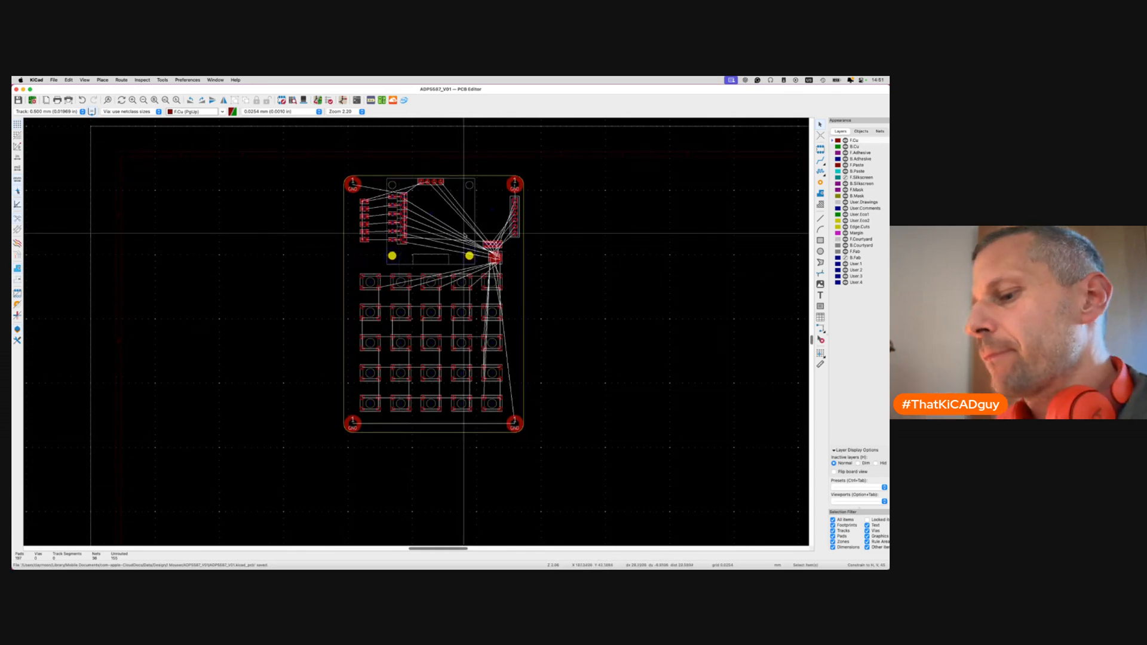
ctrl+scroll(487, 245, up, 3)
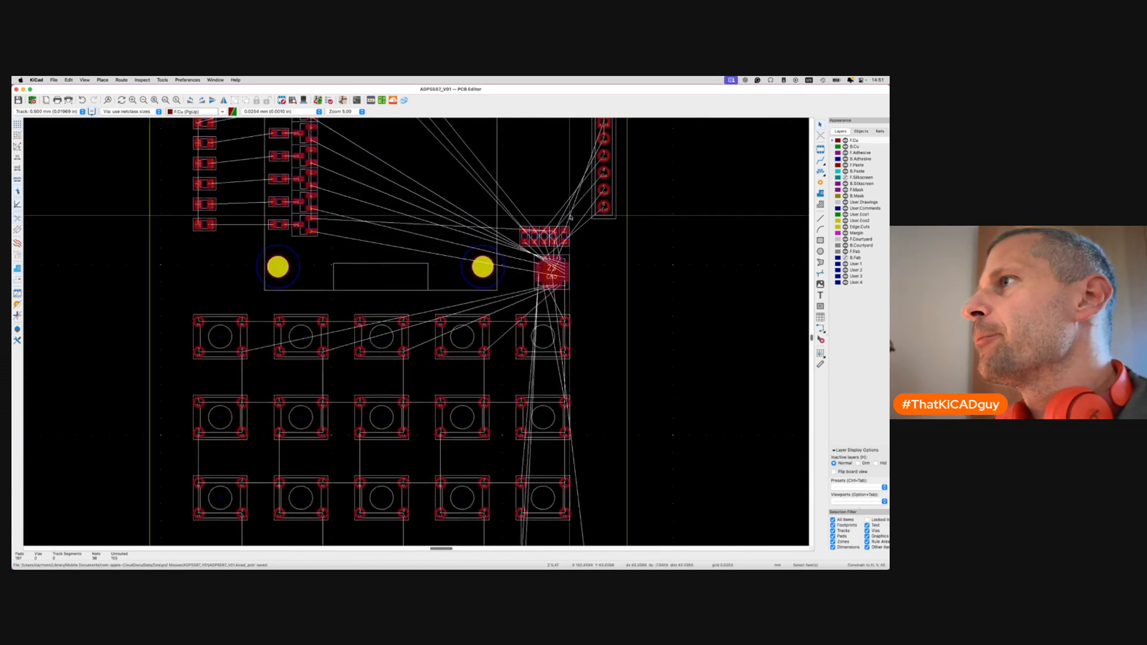
ctrl+scroll(512, 237, up, 5)
scroll(548, 301, up, 1)
scroll(548, 302, right, 1)
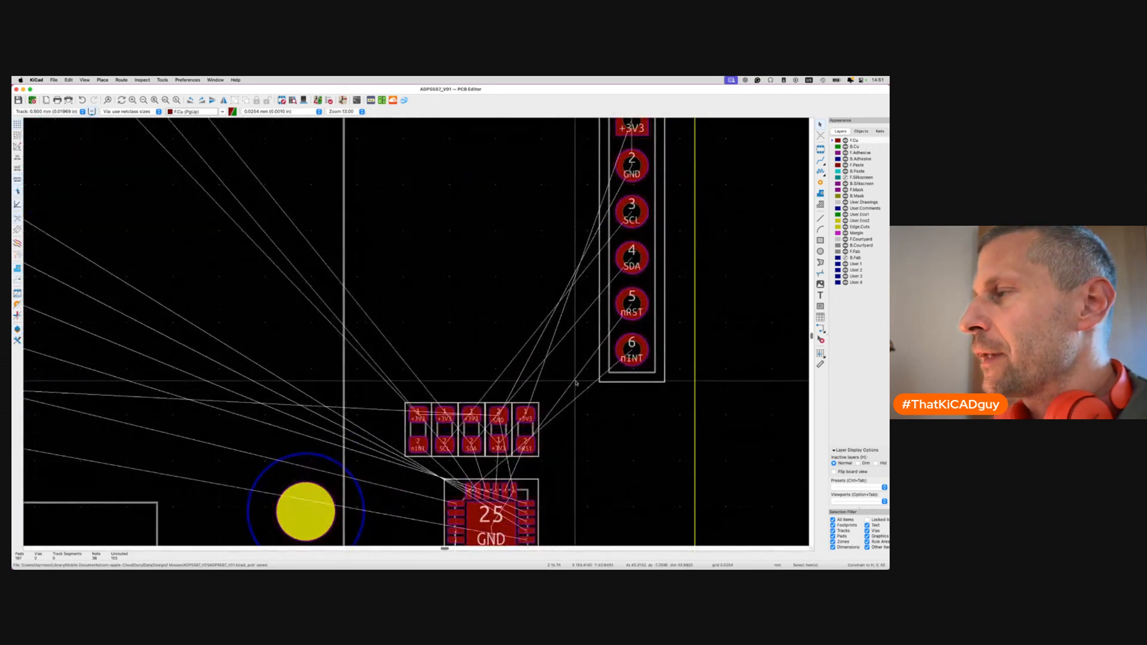
Trace the SCL, SDA, nRST and nINT connector pad routes without committing, then save.
scroll(634, 338, up, 1)
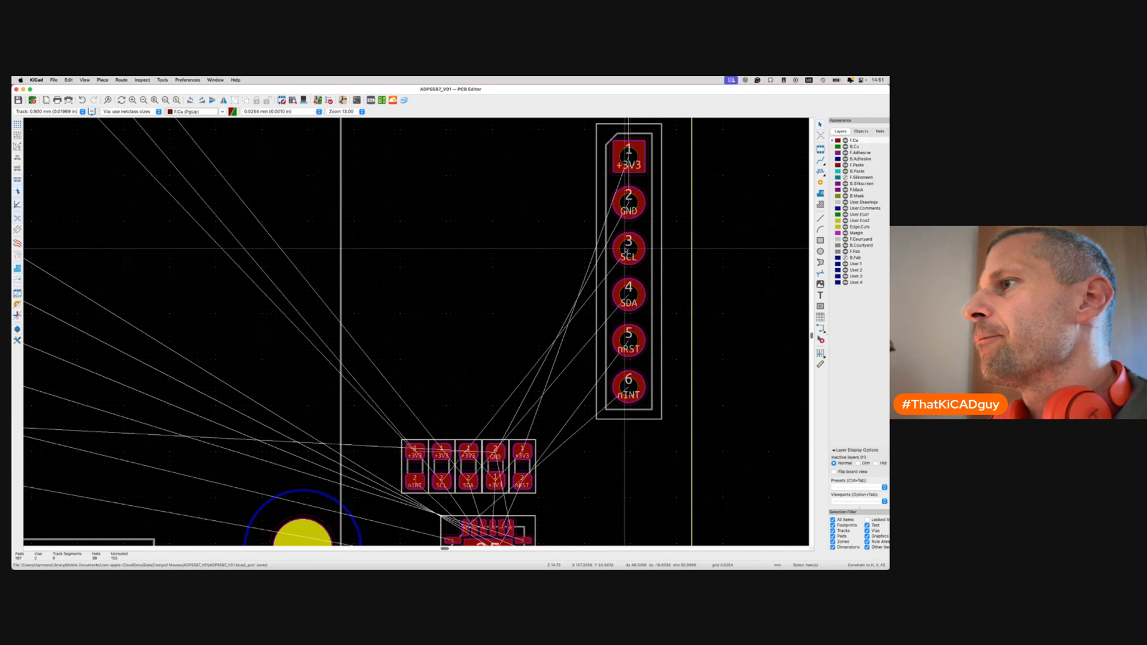
key(x)
key(Escape)
key(x)
key(Escape)
key(x)
key(Escape)
key(x)
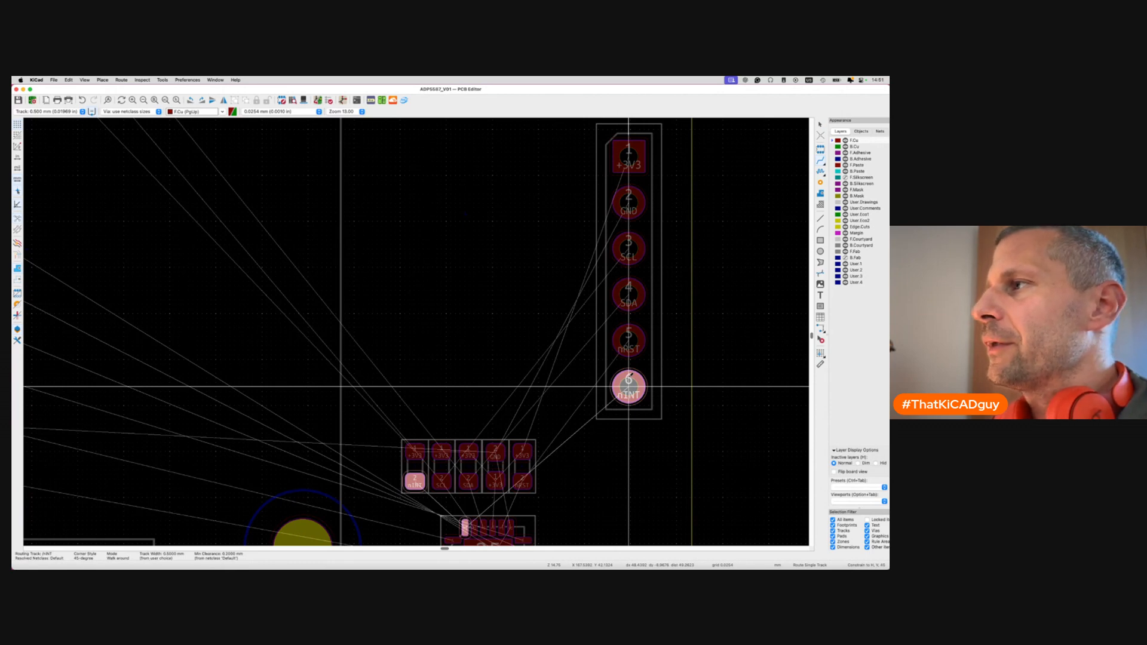
key(Escape)
key(ctrl+s)
Check where the display header pad's net leads, cancel the track, and save again.
scroll(627, 378, down, 1)
scroll(628, 378, down, 5)
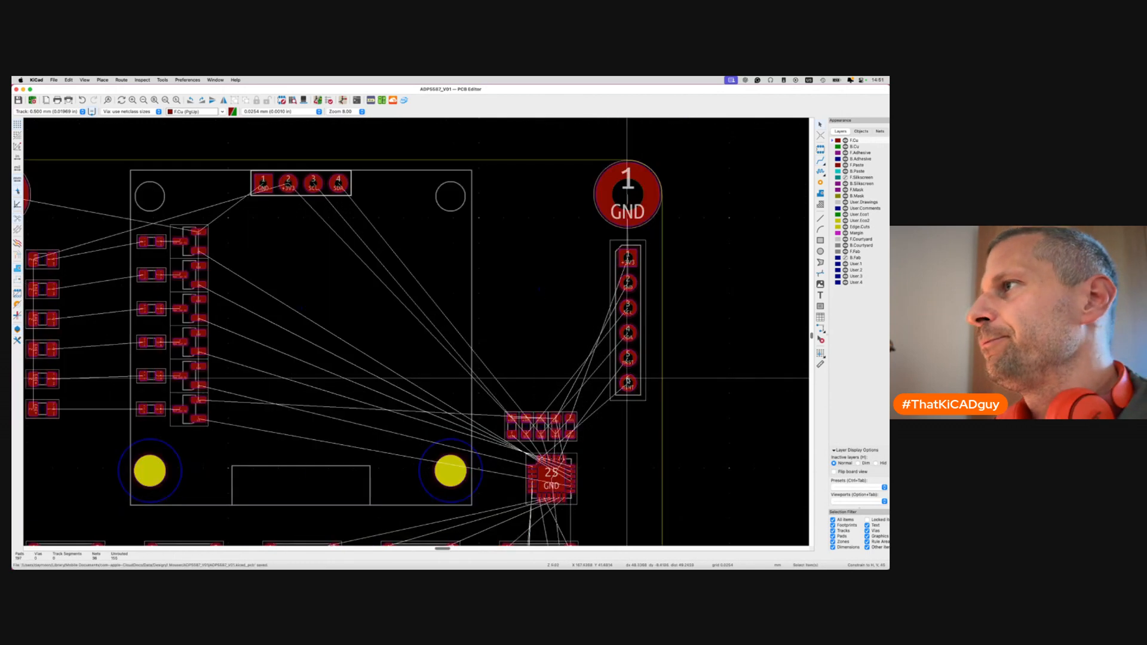
scroll(627, 377, down, 2)
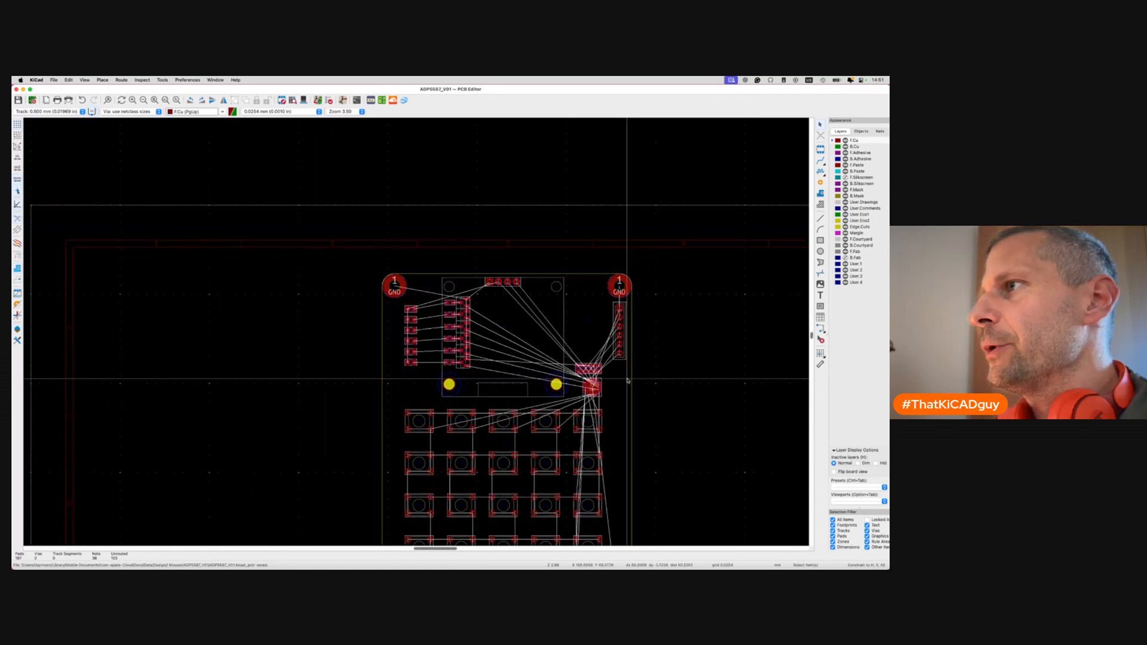
scroll(532, 301, up, 2)
scroll(532, 300, up, 3)
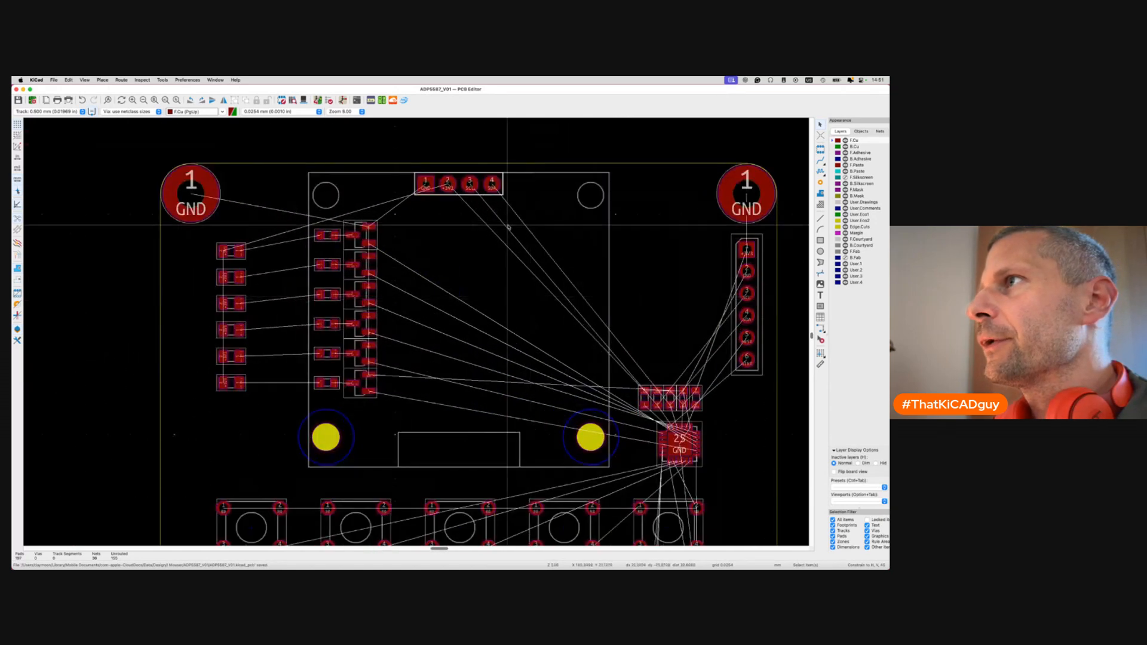
key(x)
key(Escape)
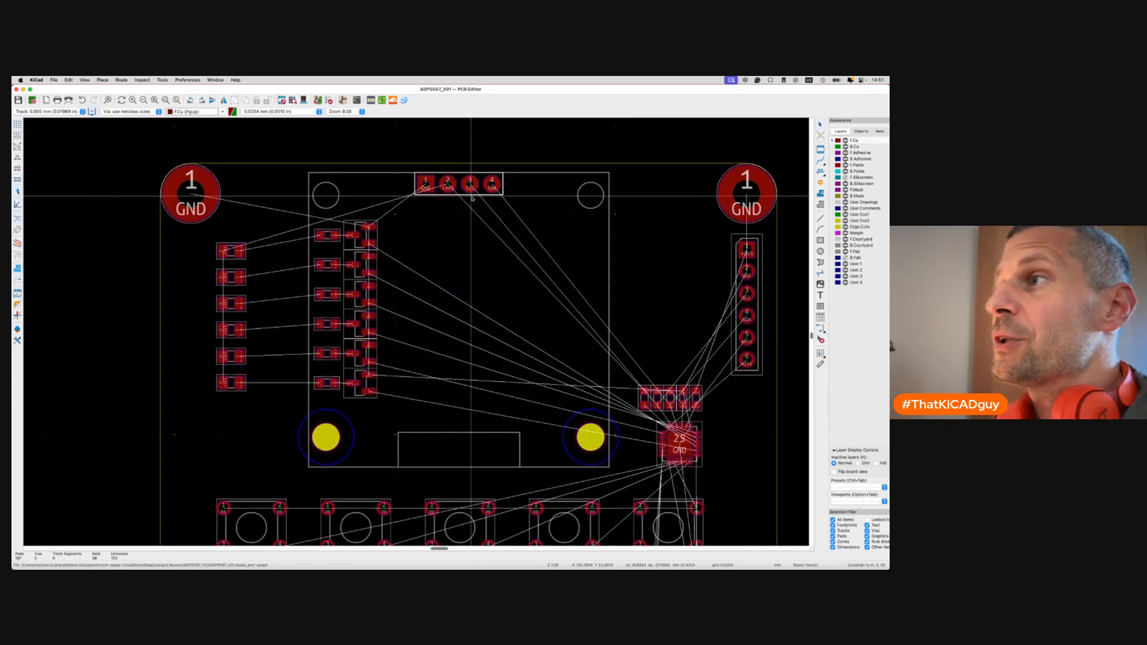
key(ctrl+s)
scroll(472, 199, down, 4)
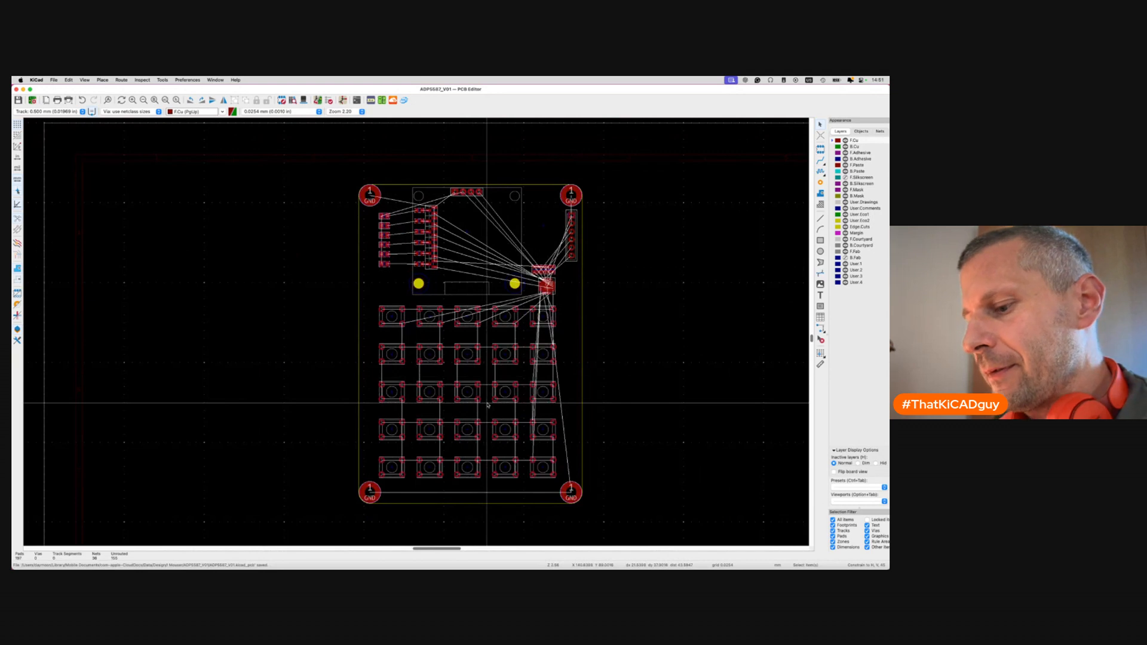
View the board in 3D at an angle, flipping to the underside and back.
key(alt+3)
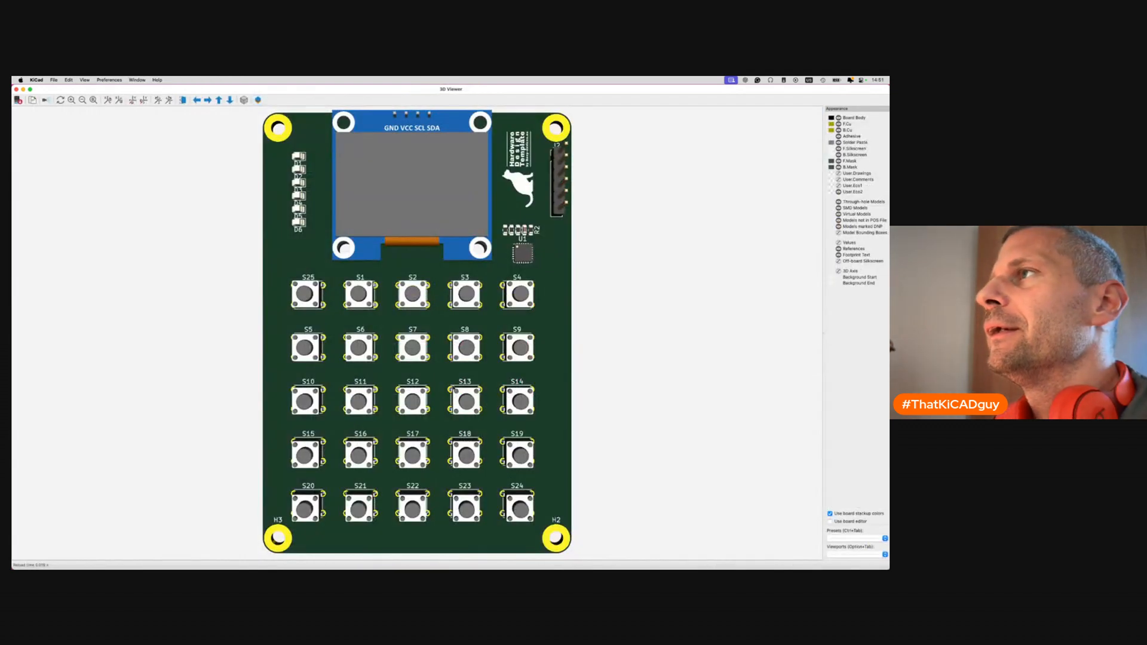
drag(450, 455, 387, 409)
scroll(386, 411, up, 5)
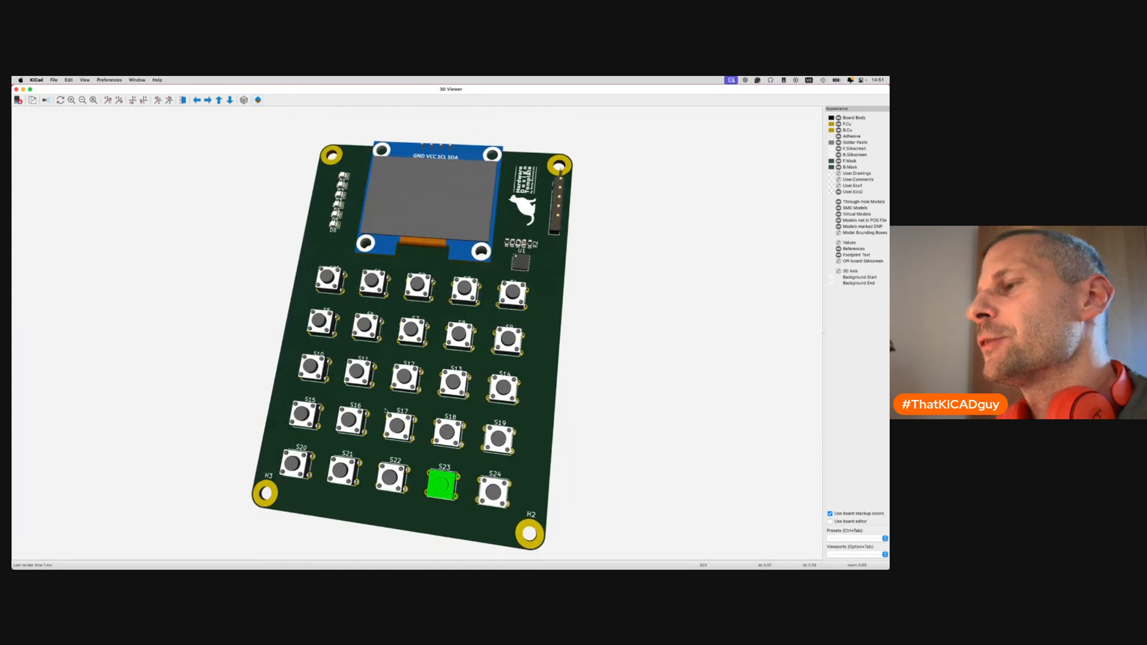
key(f)
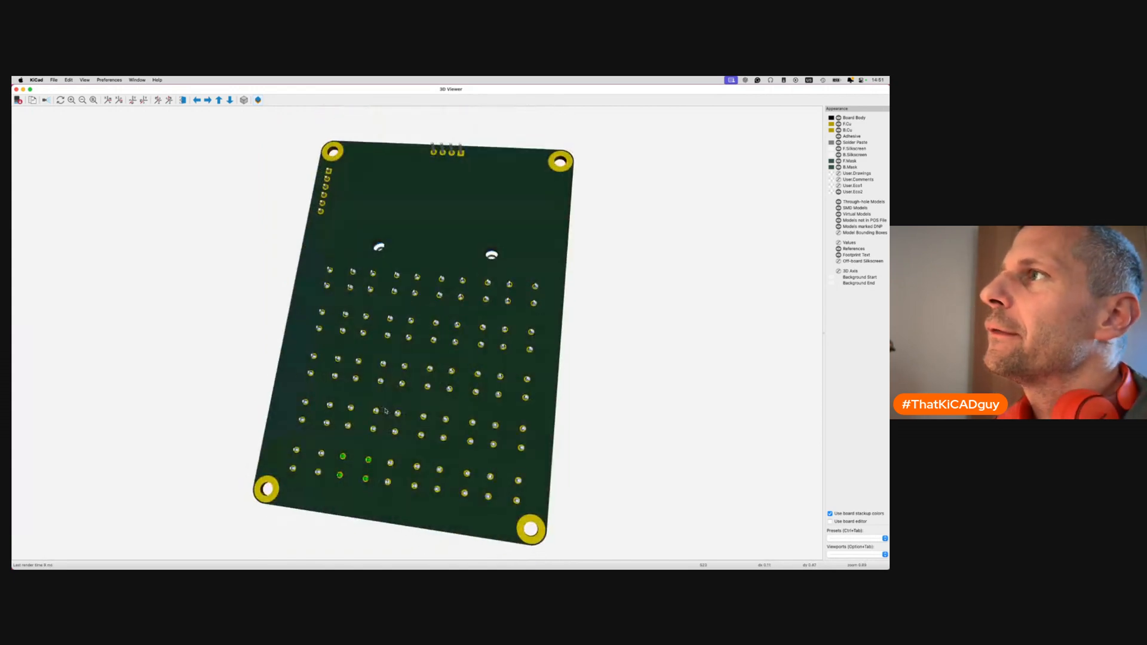
key(f)
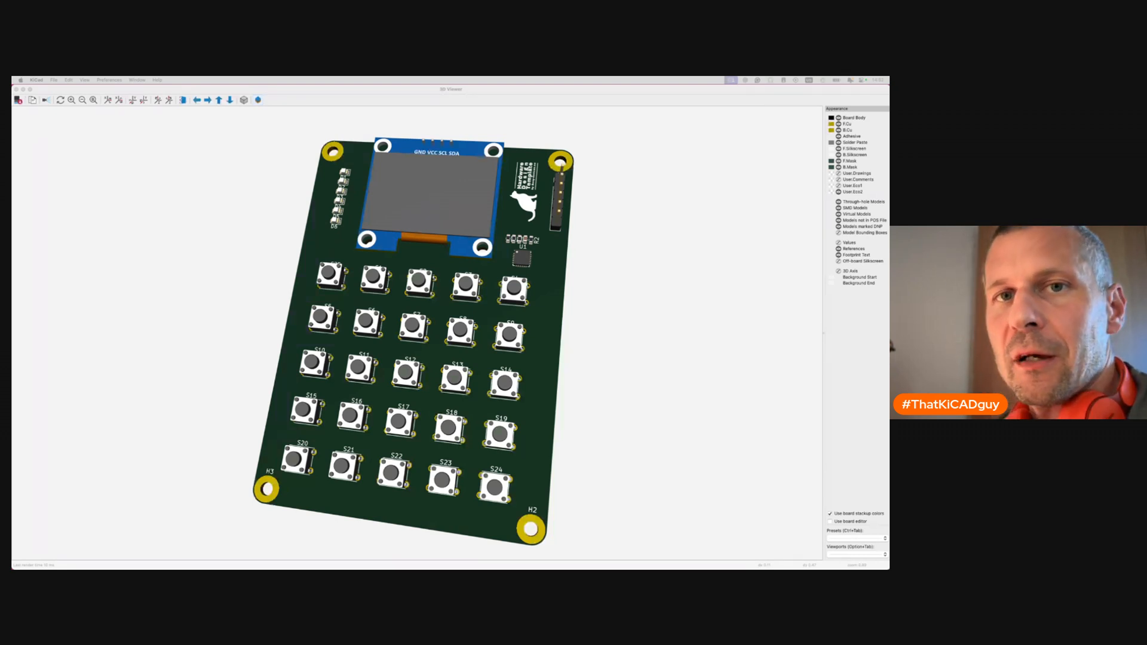
key(super+Tab)
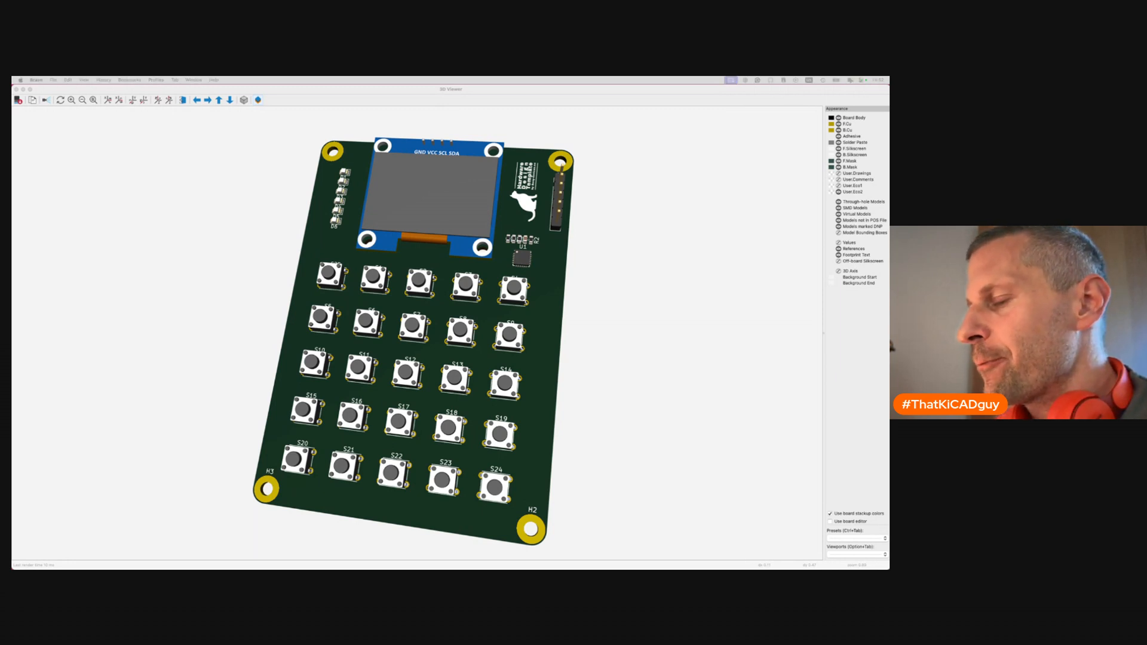